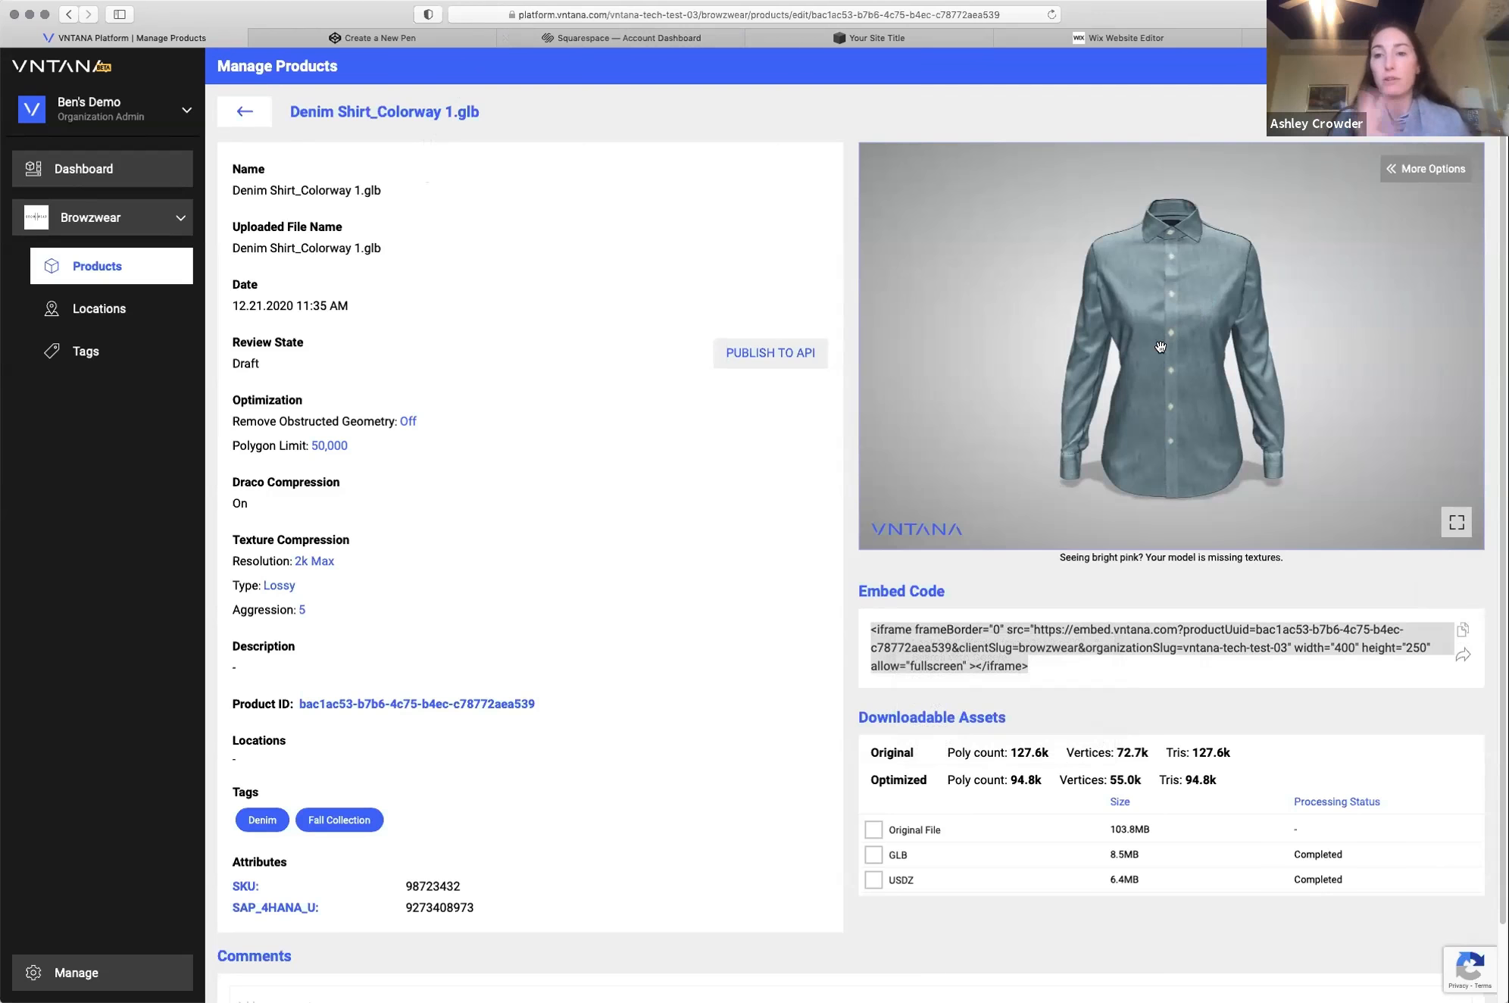
Step: Rotate the denim shirt in the 3D preview to inspect it from different angles
click(1157, 616)
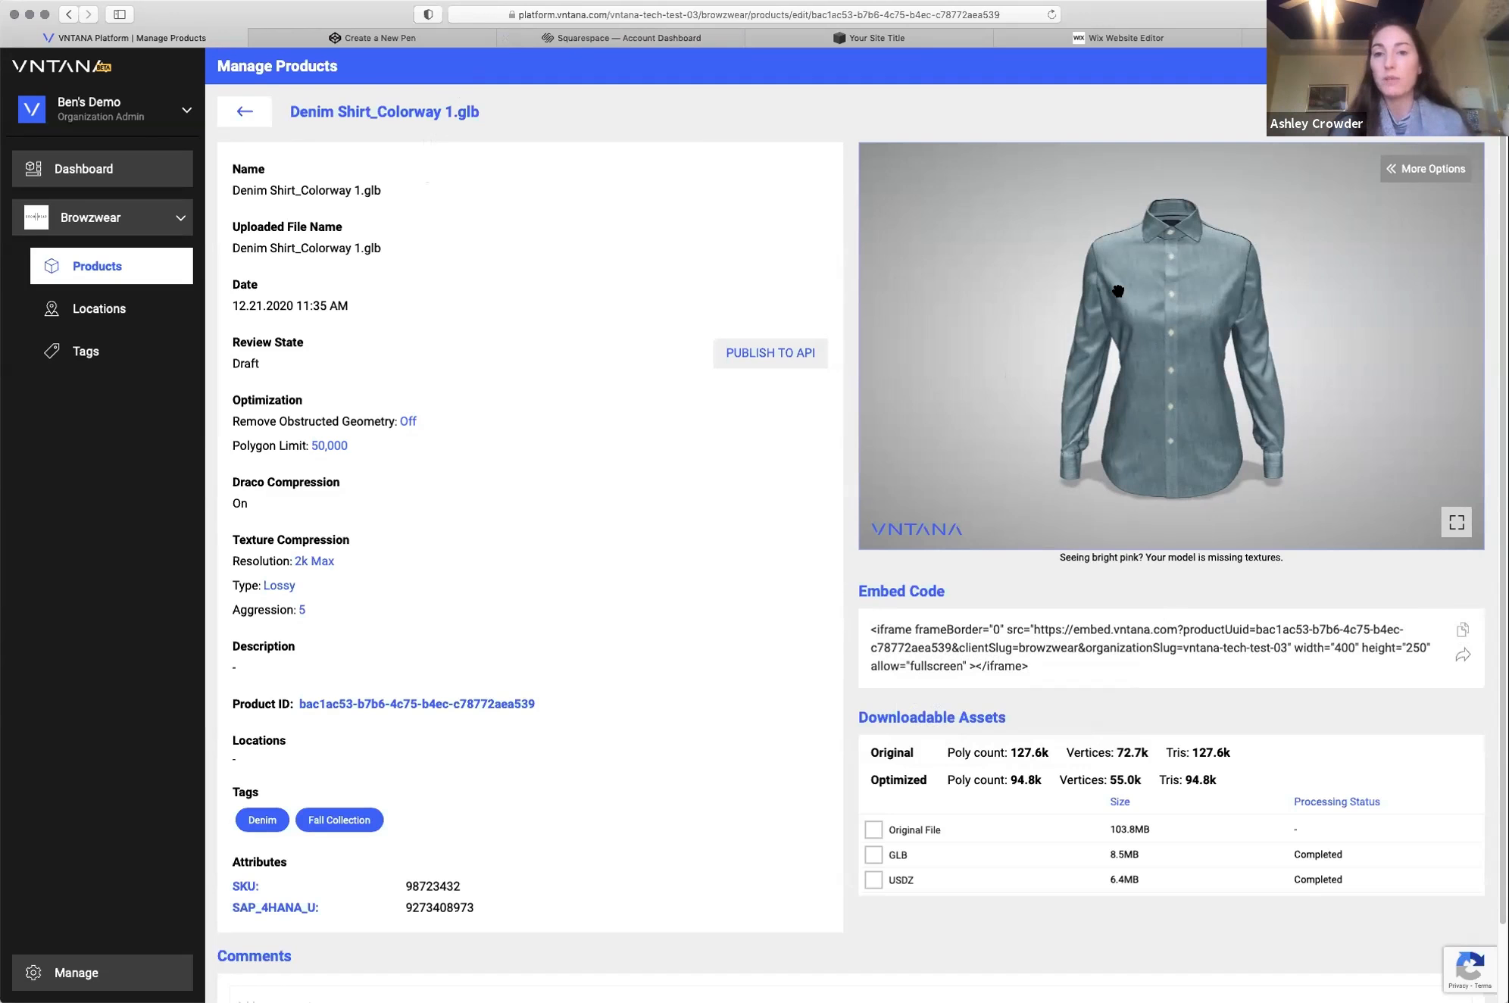
drag(1134, 308, 1310, 309)
drag(1051, 381, 1294, 376)
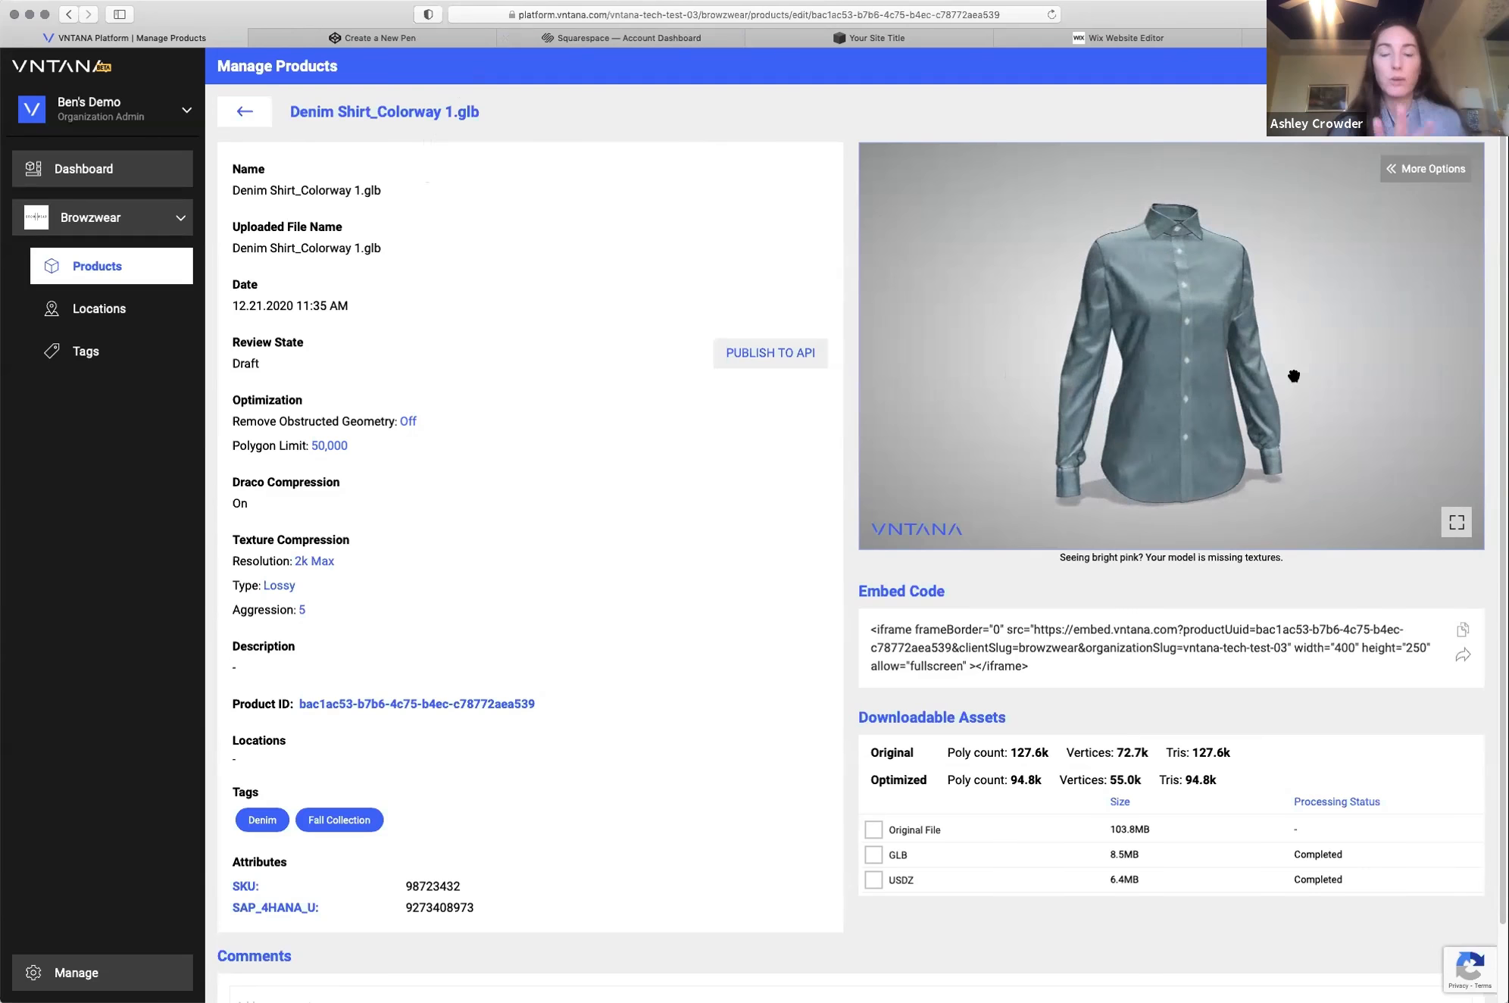
drag(1181, 363, 1226, 364)
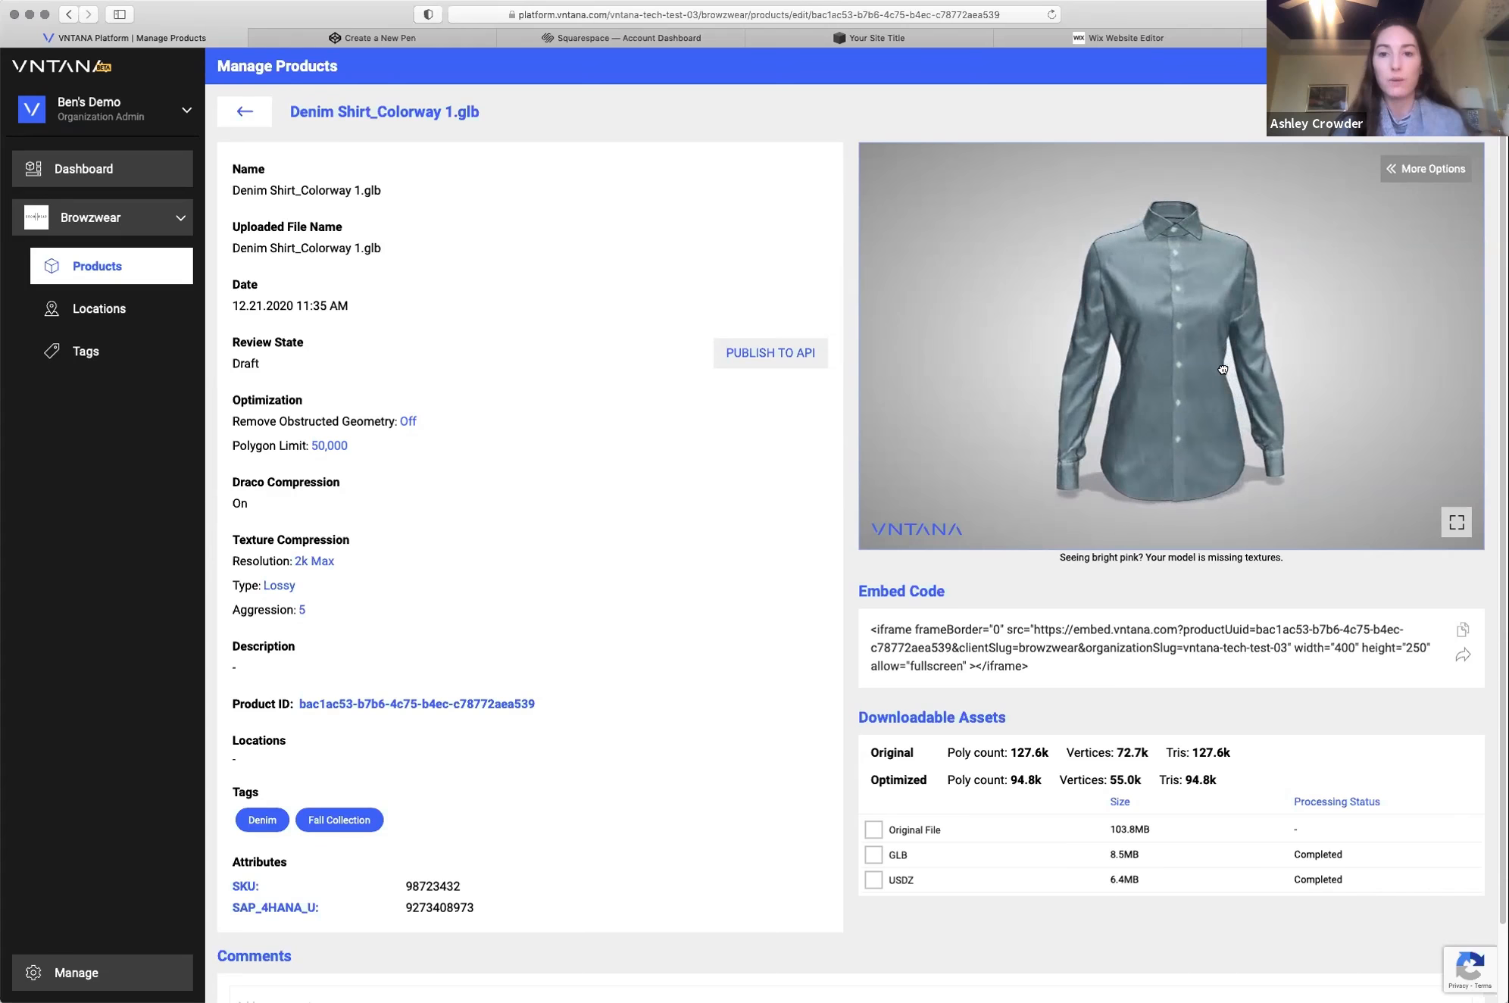
Step: Copy the embed code of Denim Shirt_Colorway 1.glb
click(1462, 631)
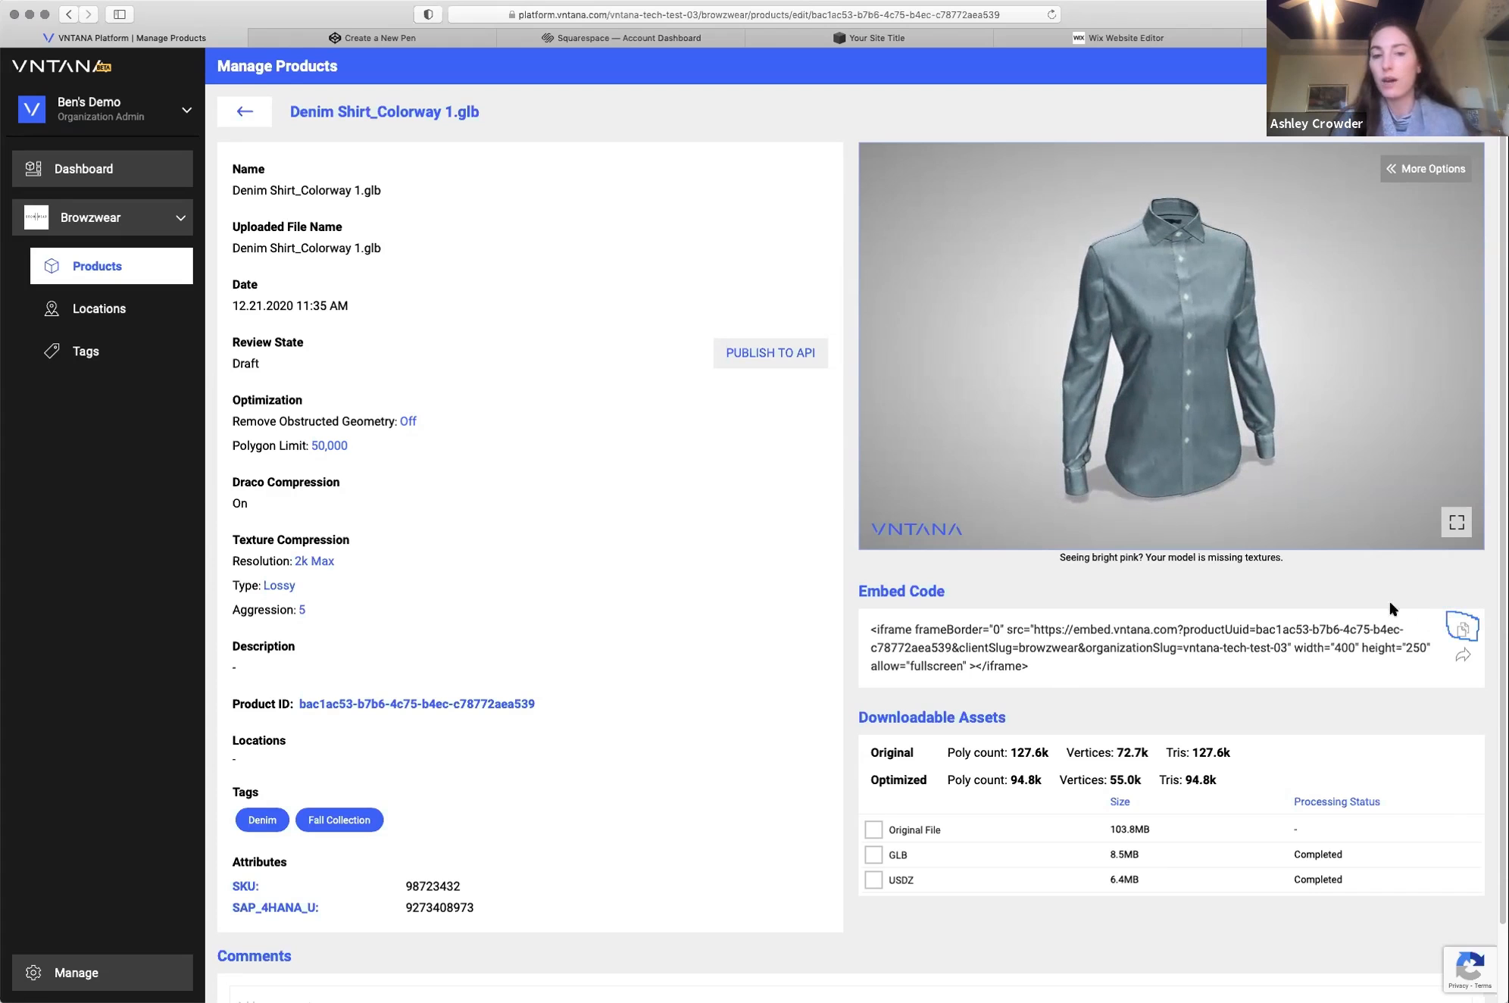
click(1464, 630)
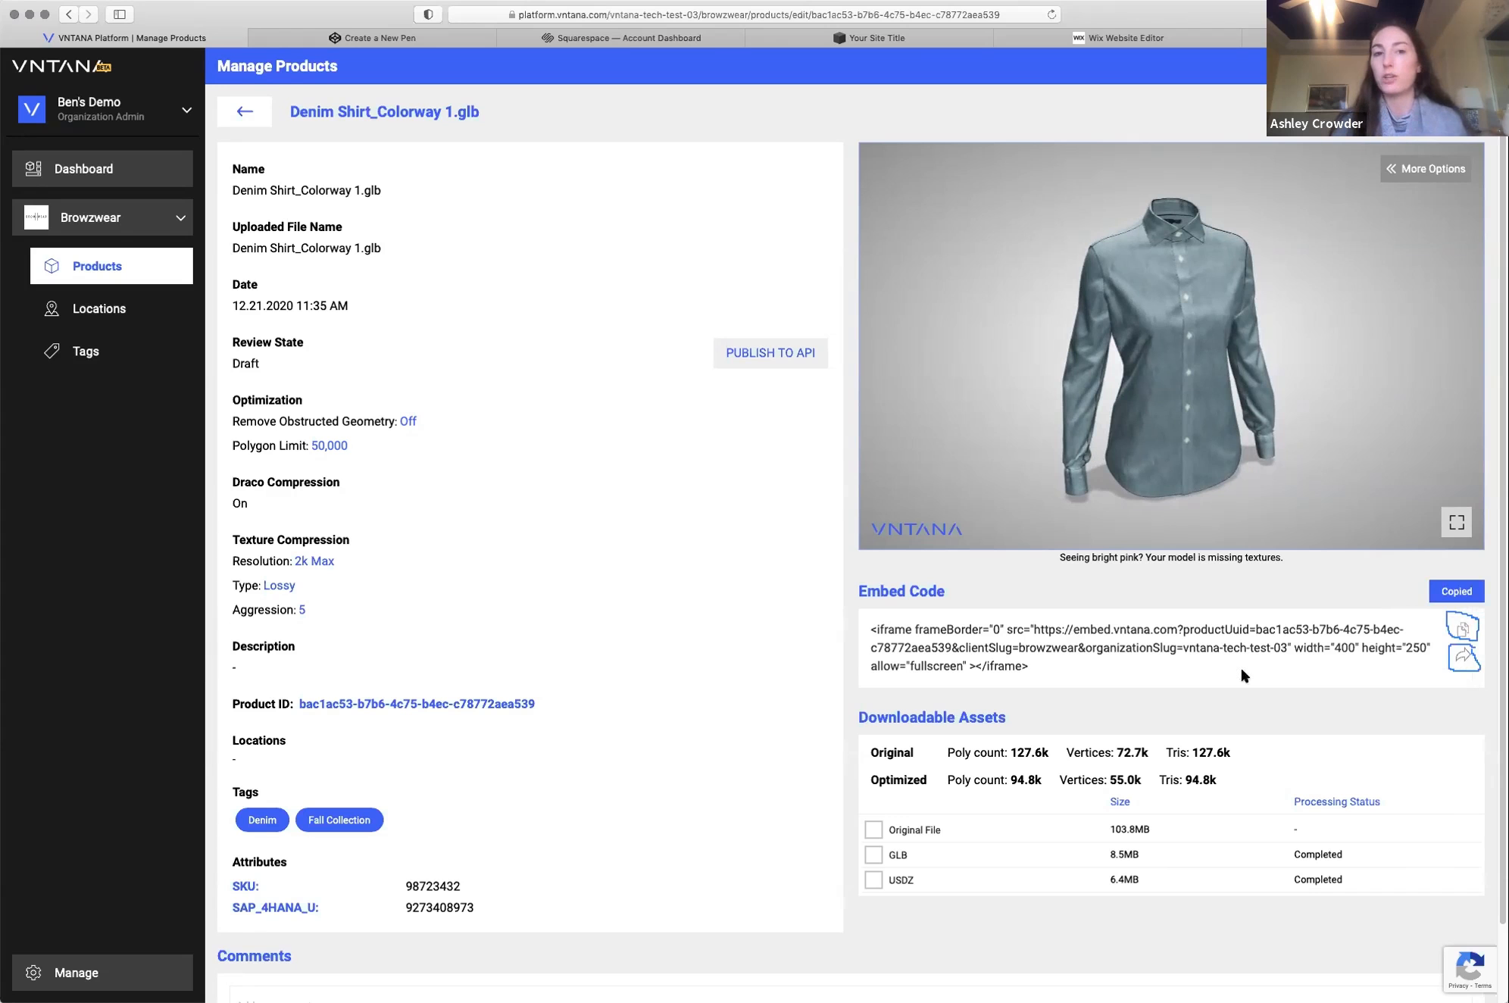
drag(1032, 626, 1132, 648)
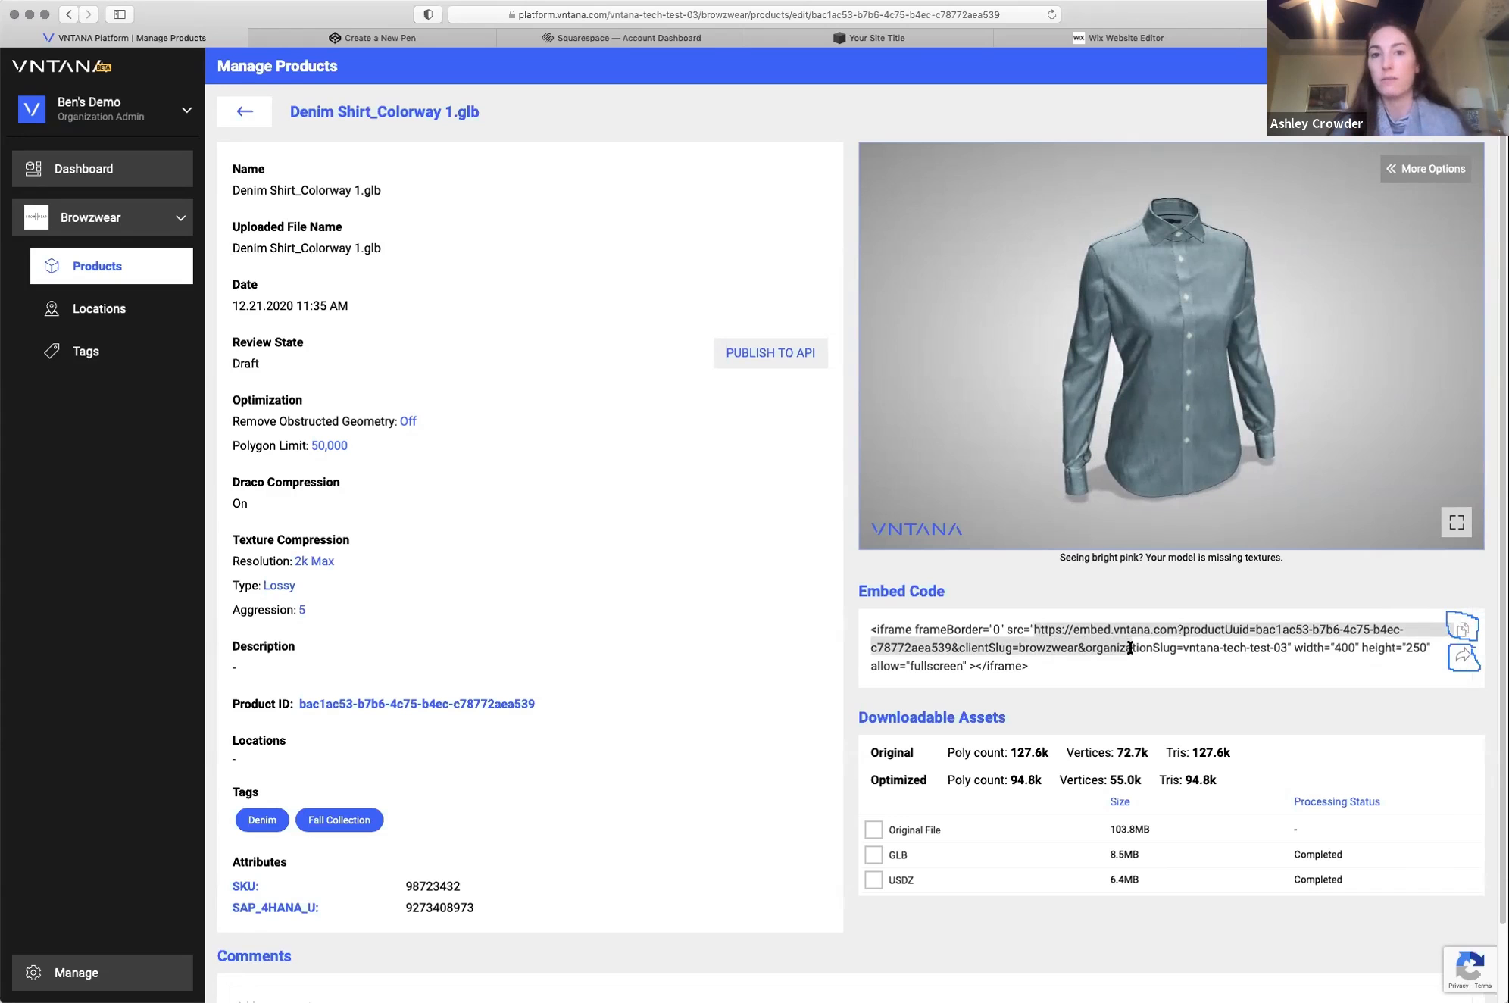
click(1462, 659)
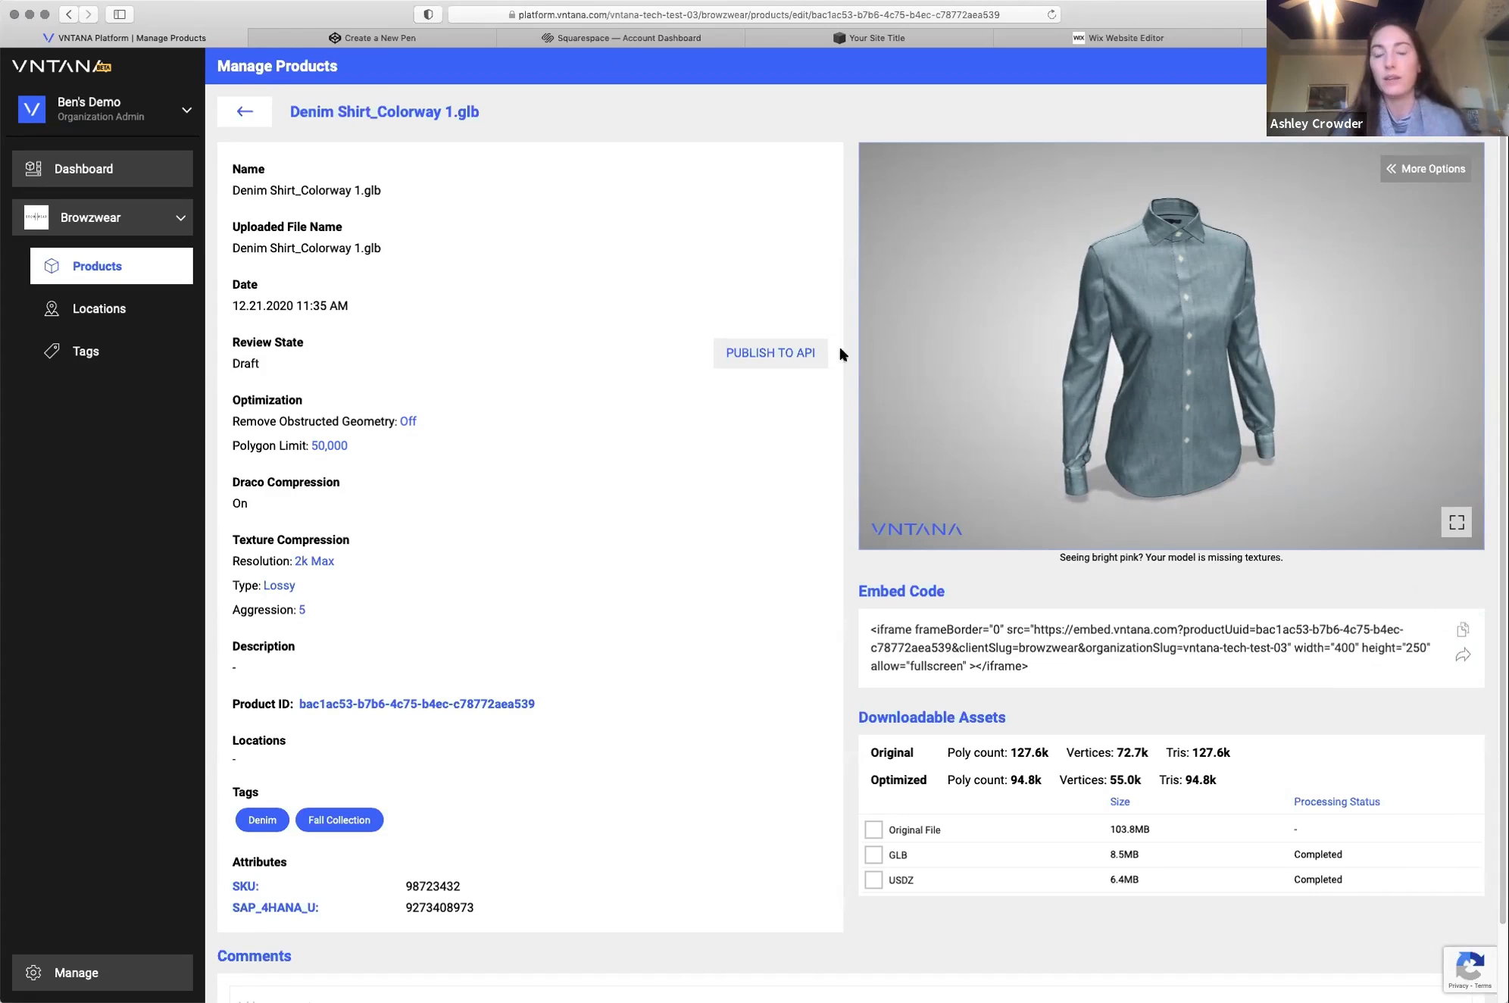
drag(830, 315, 828, 386)
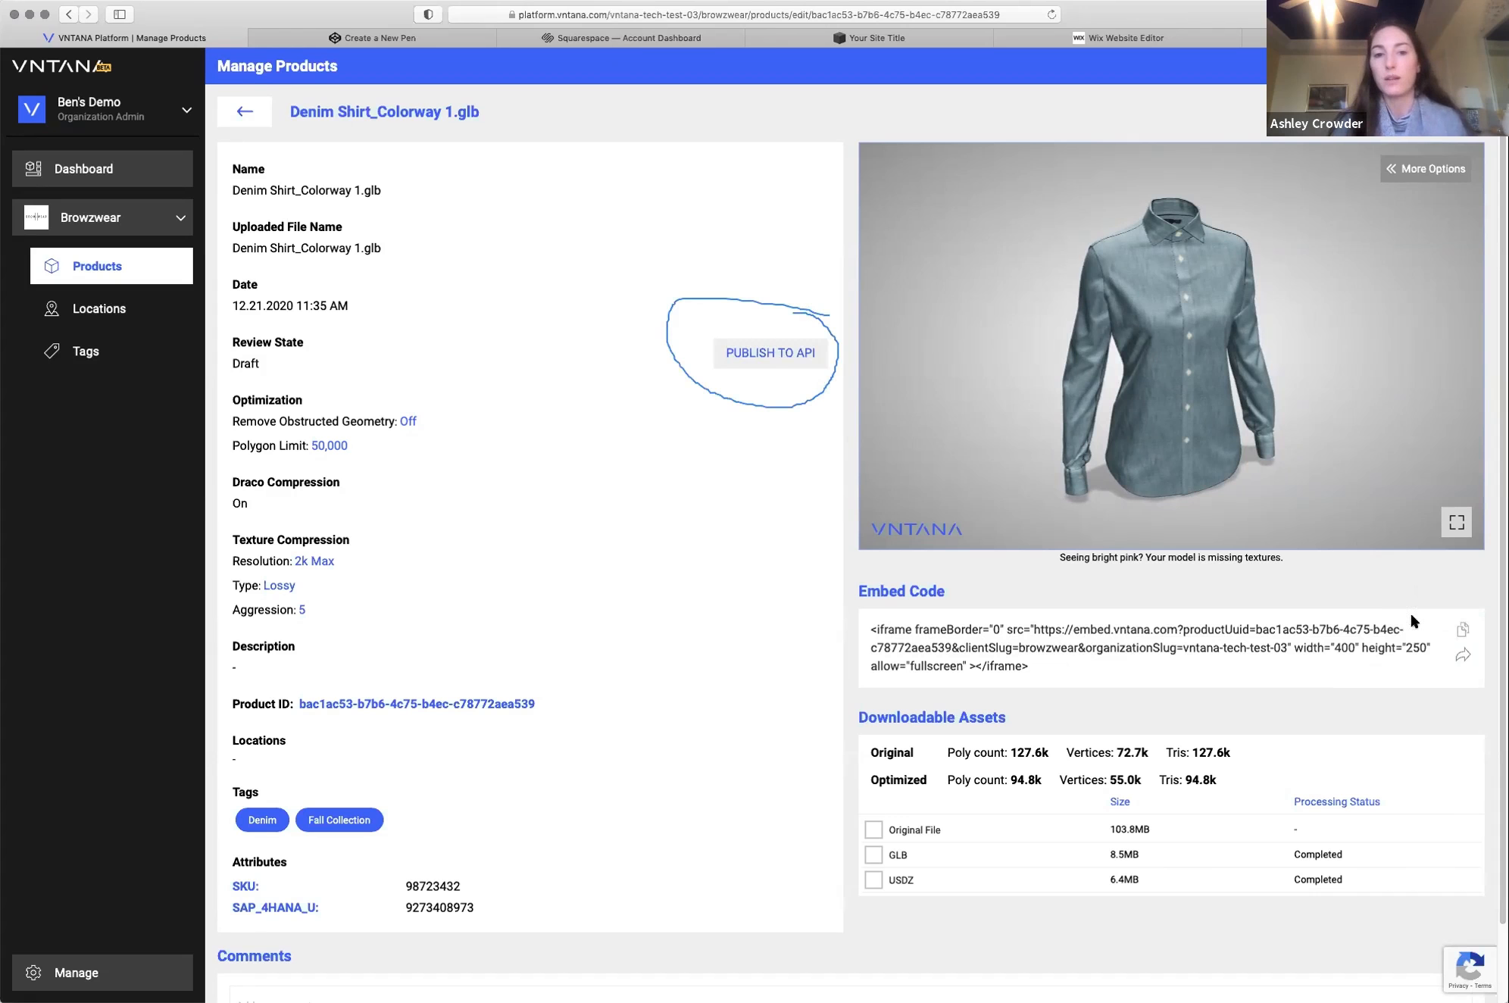
click(1461, 632)
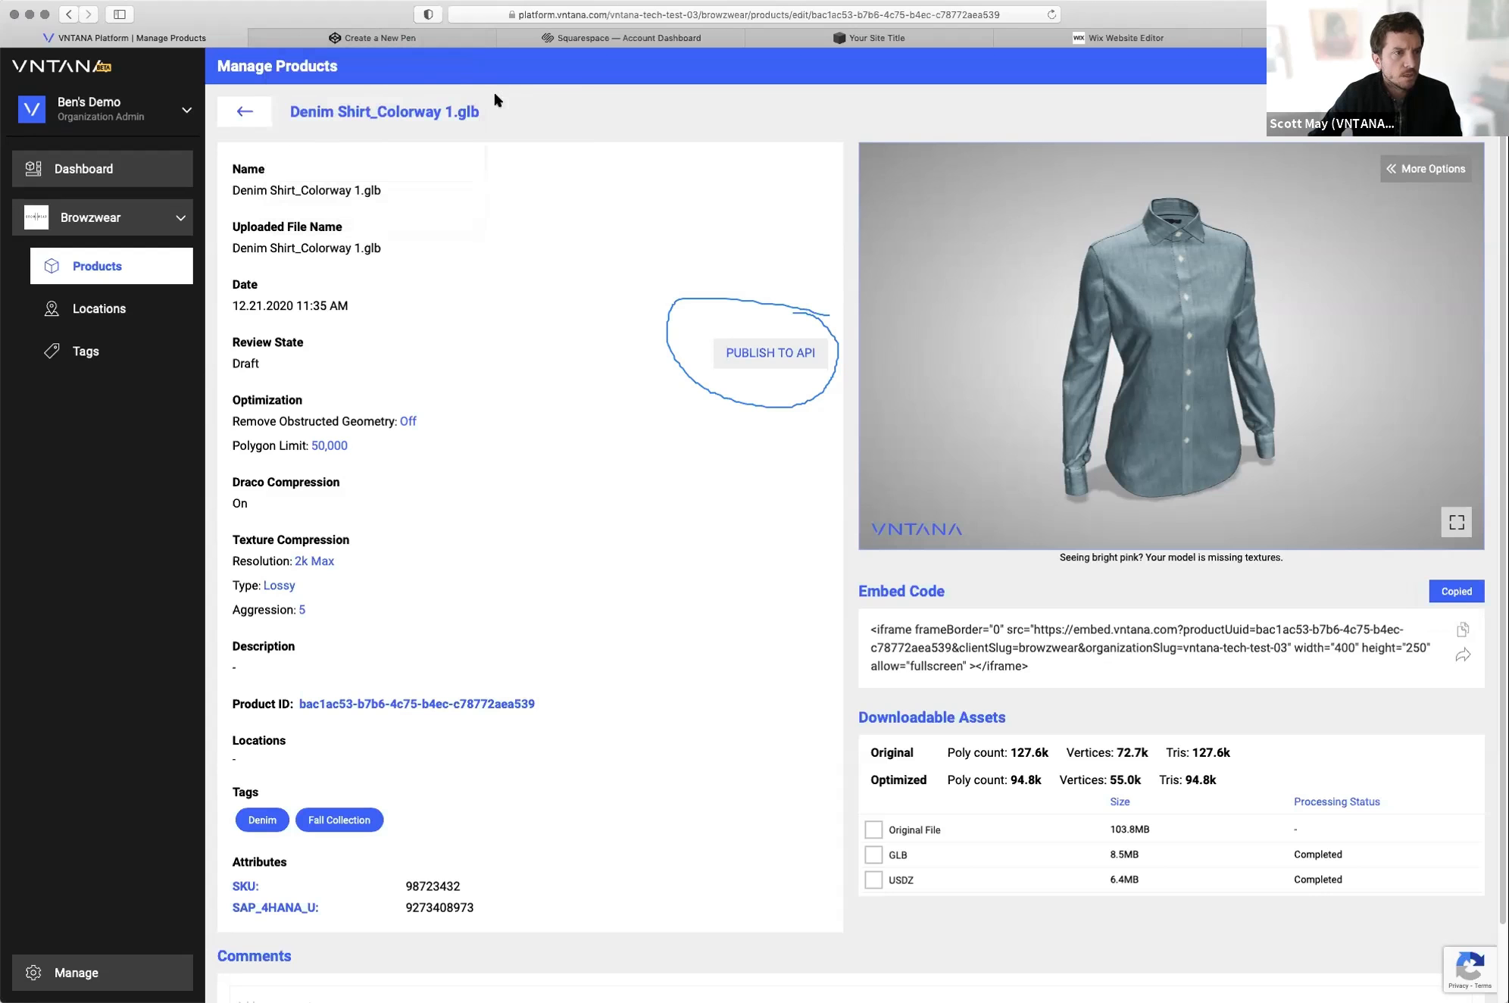
Step: Switch to the CodePen pen, paste the embed code below the webinar heading in the HTML, and dismiss the session notice
click(383, 38)
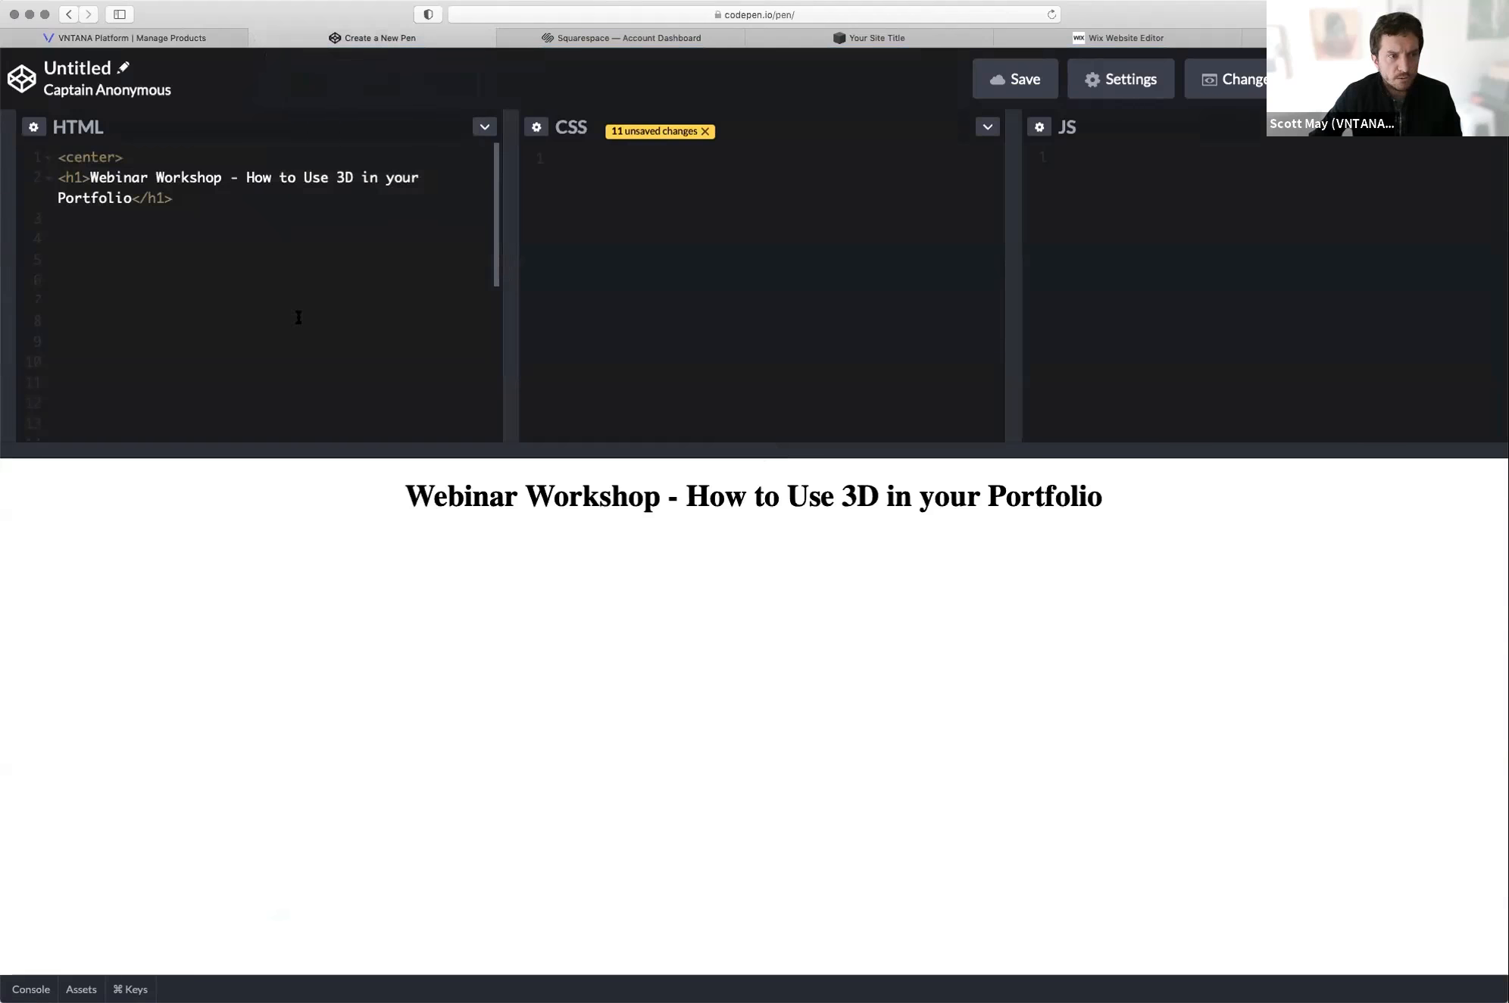
right_click(158, 282)
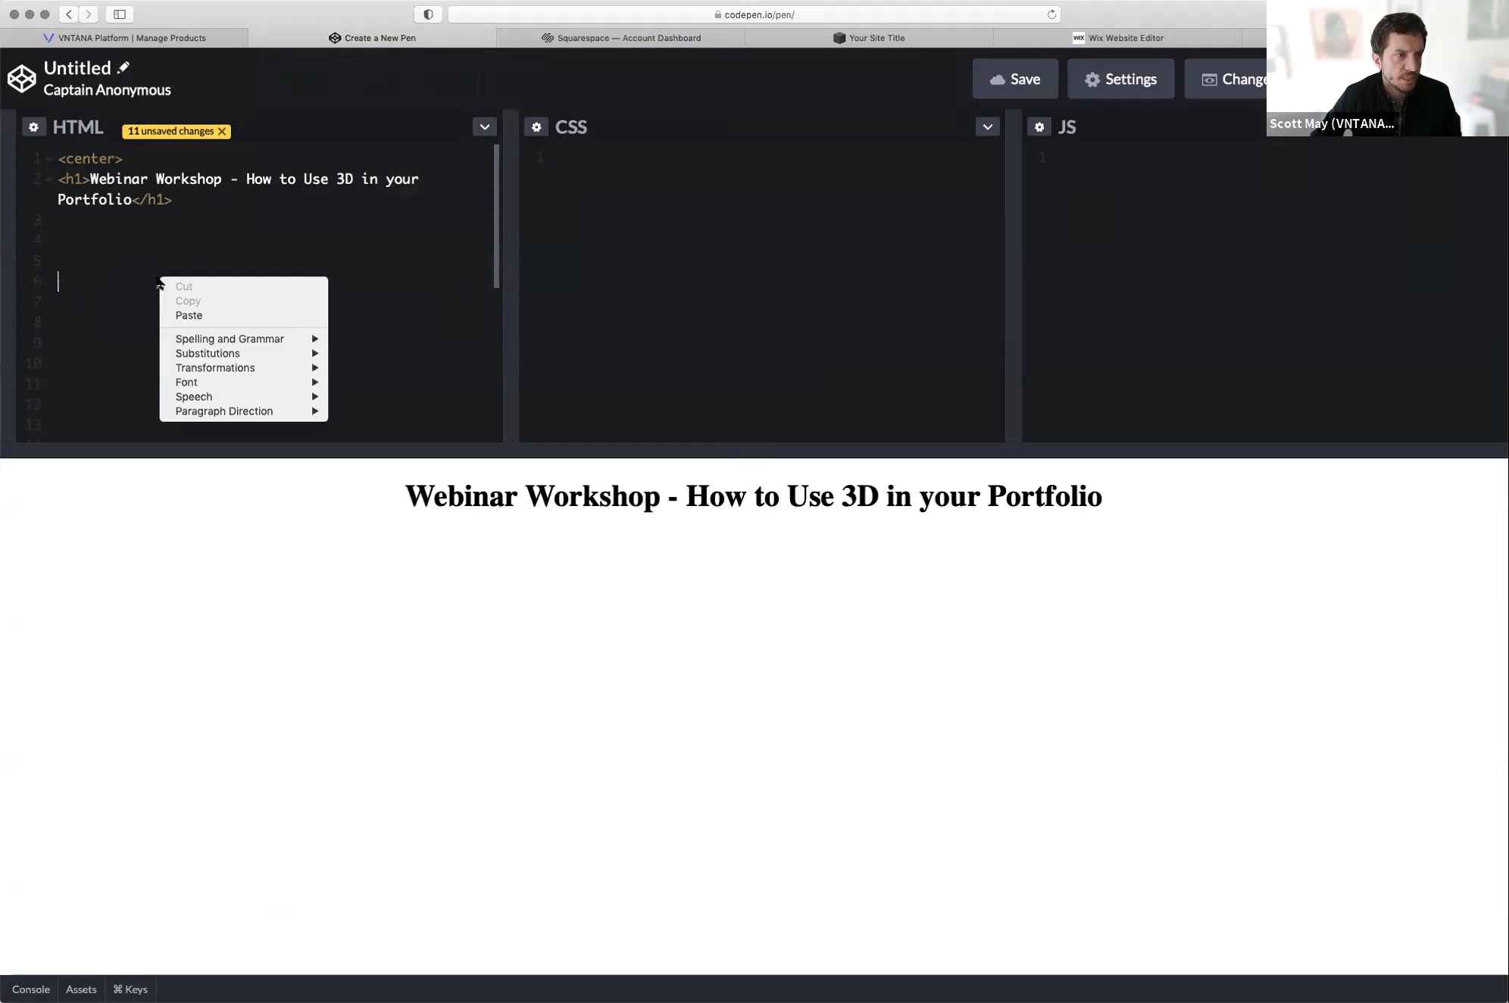
click(260, 313)
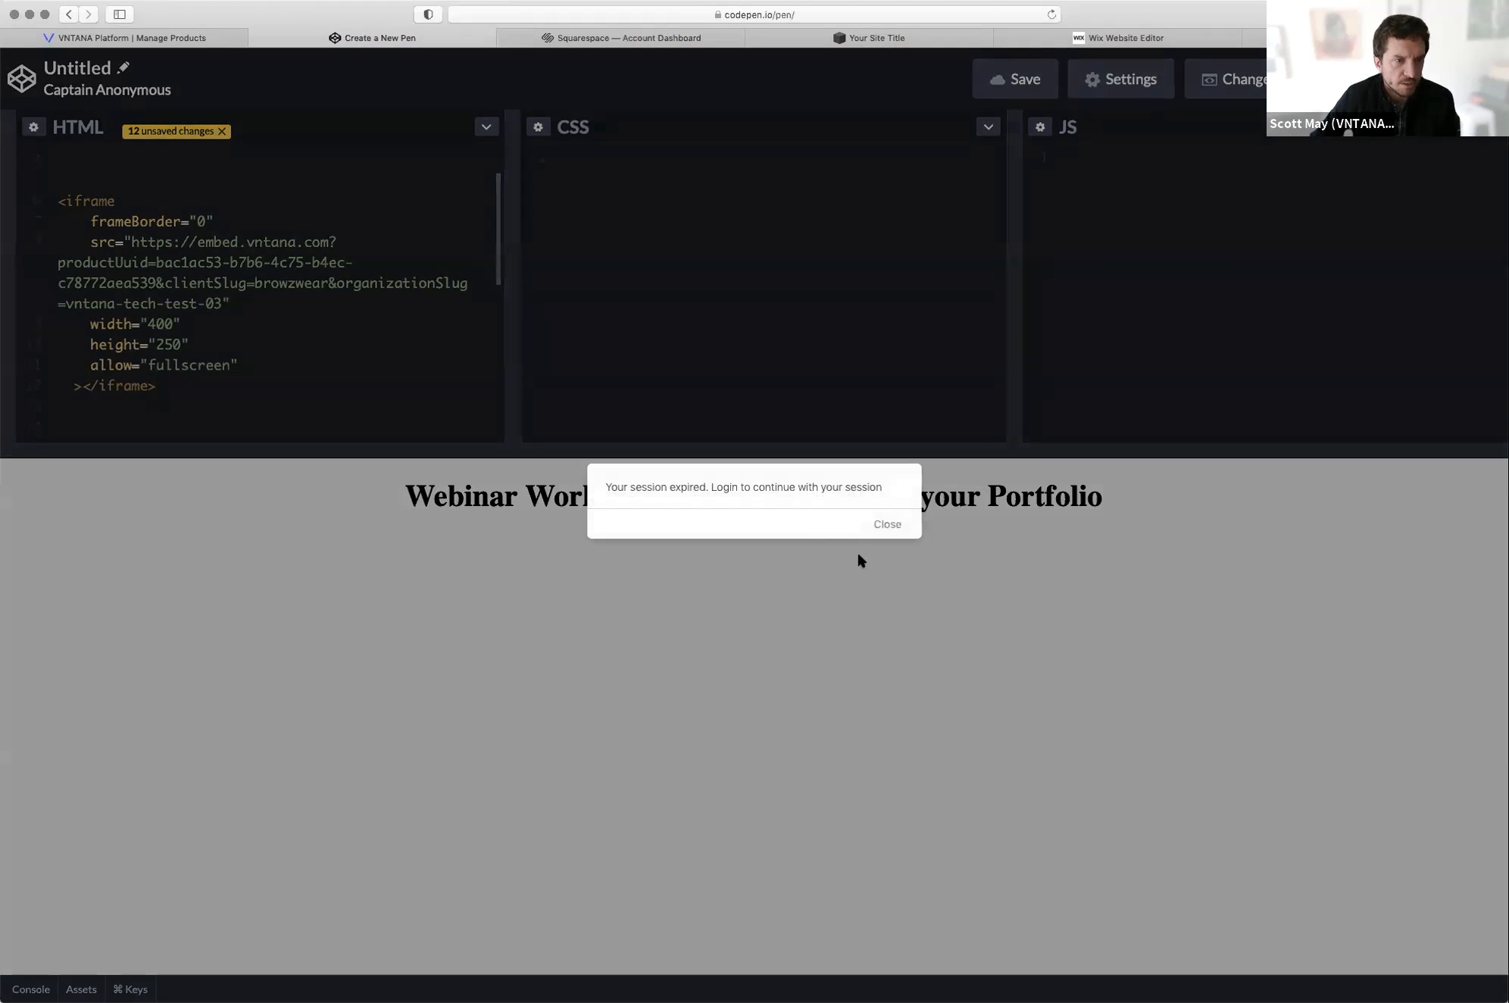
click(887, 525)
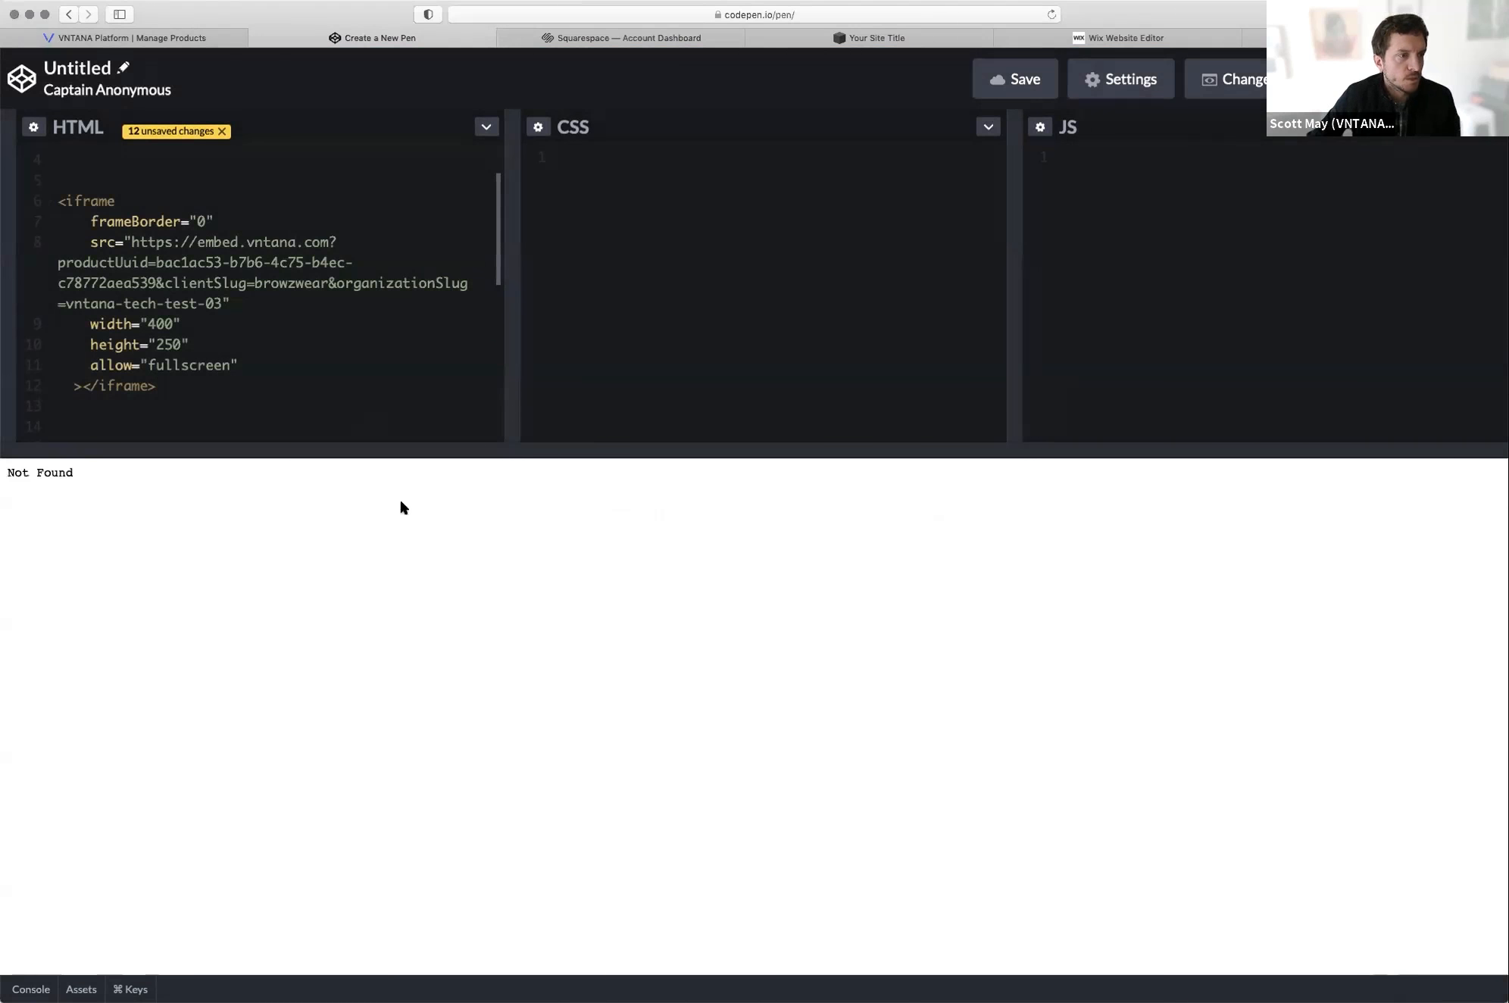
Step: Reload the pen, discarding its unsaved changes, and paste the embed code into the empty HTML editor
key(super+v)
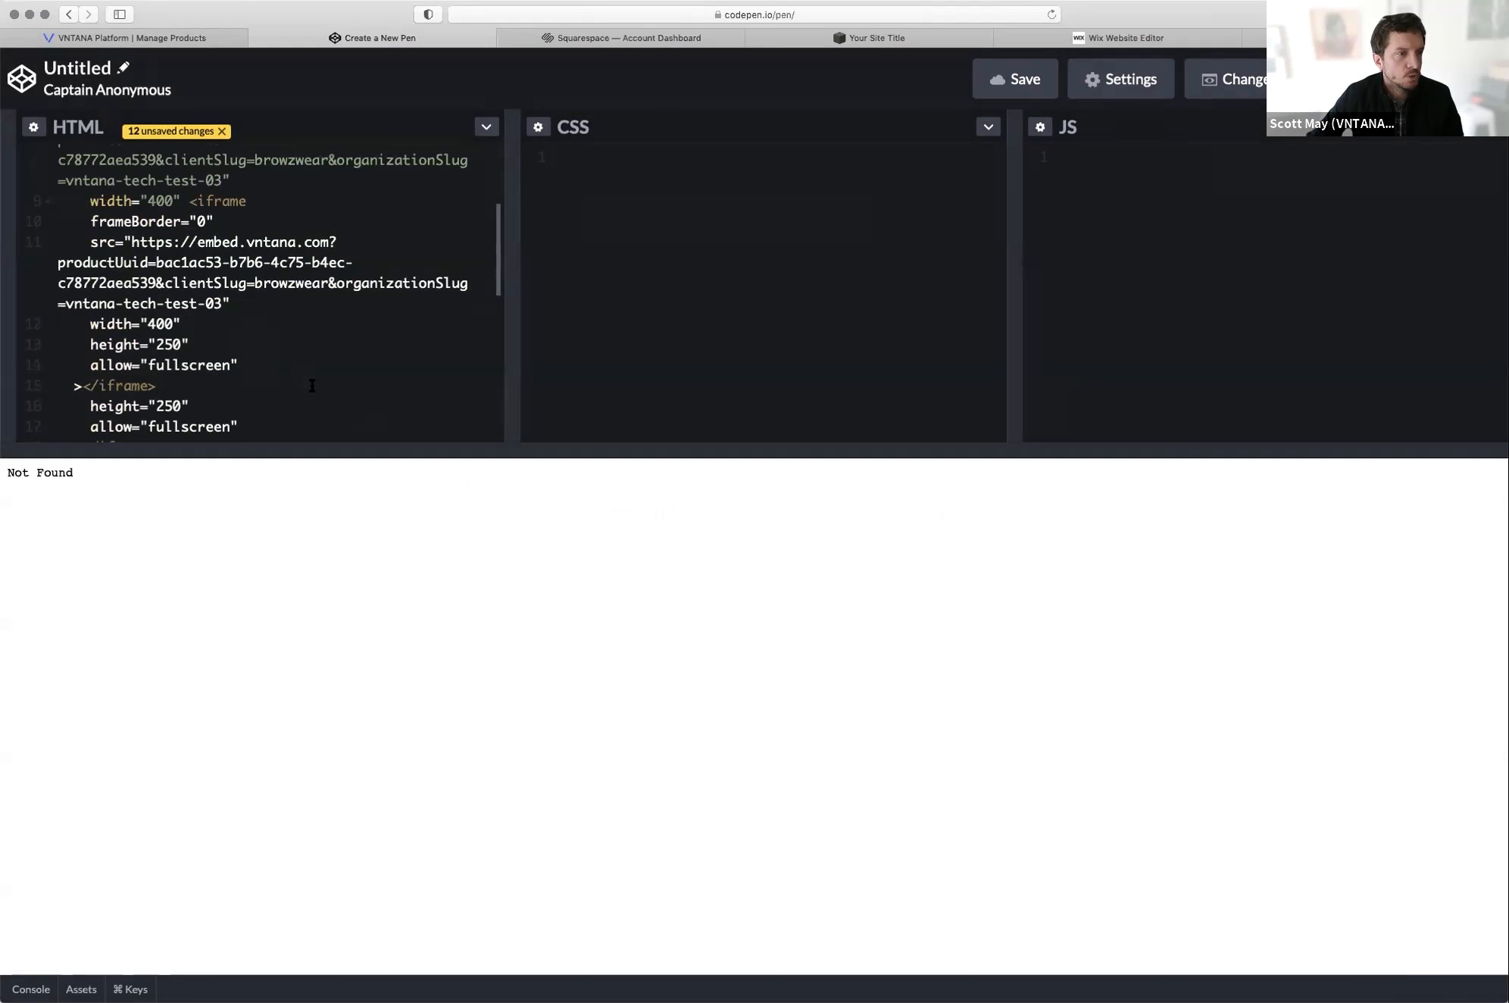
scroll(312, 385, down, 5)
drag(277, 439, 91, 184)
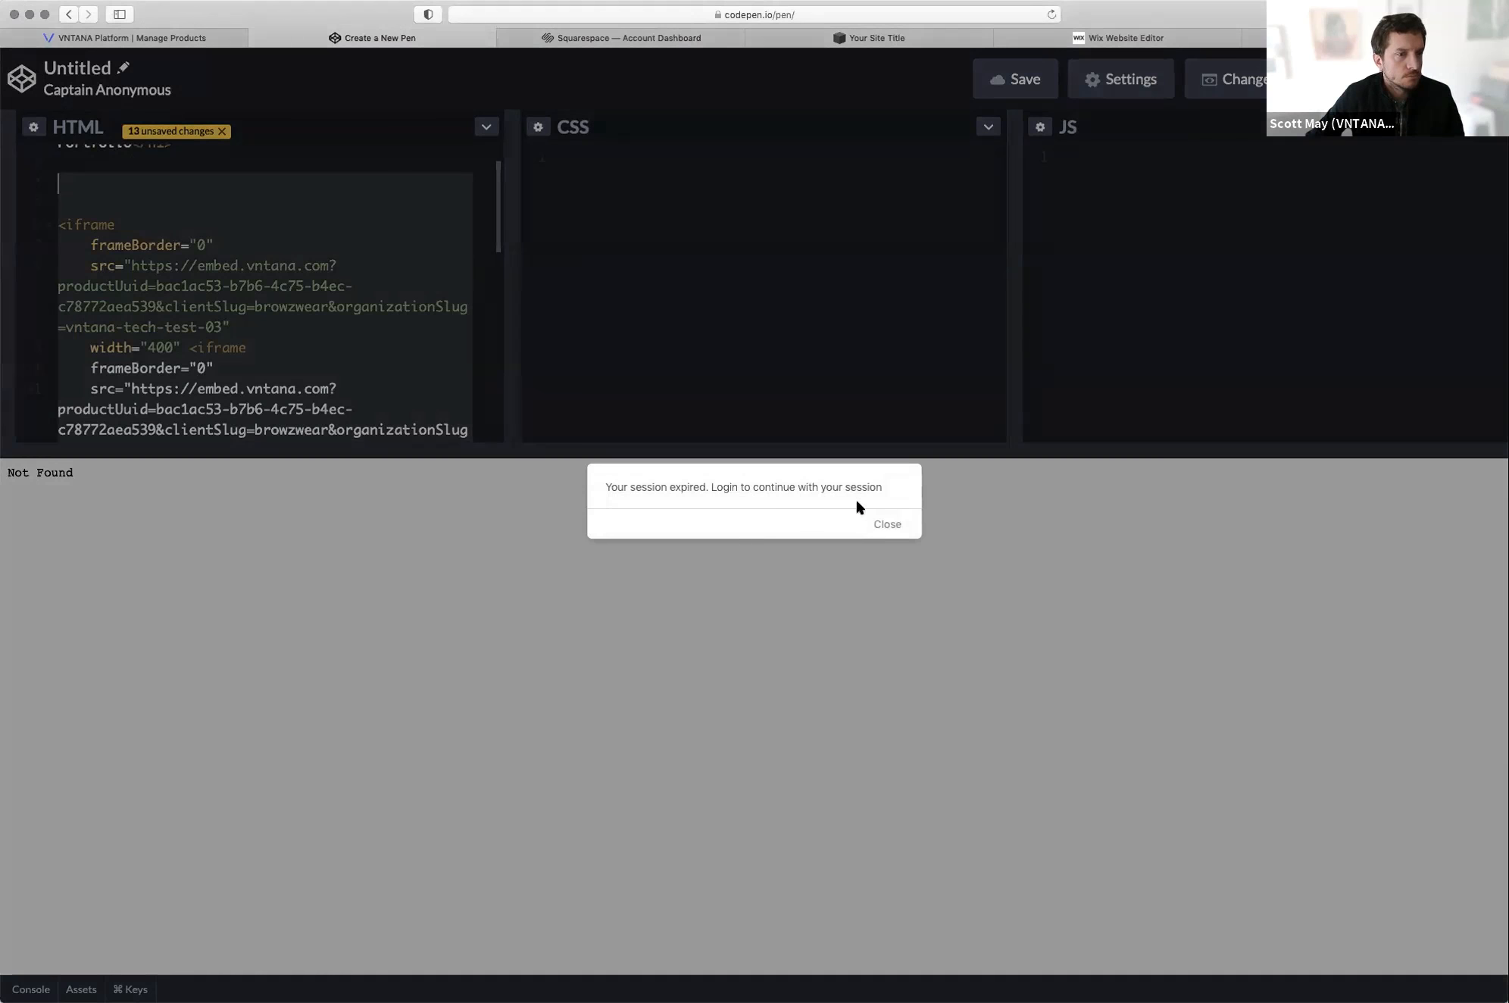
click(884, 523)
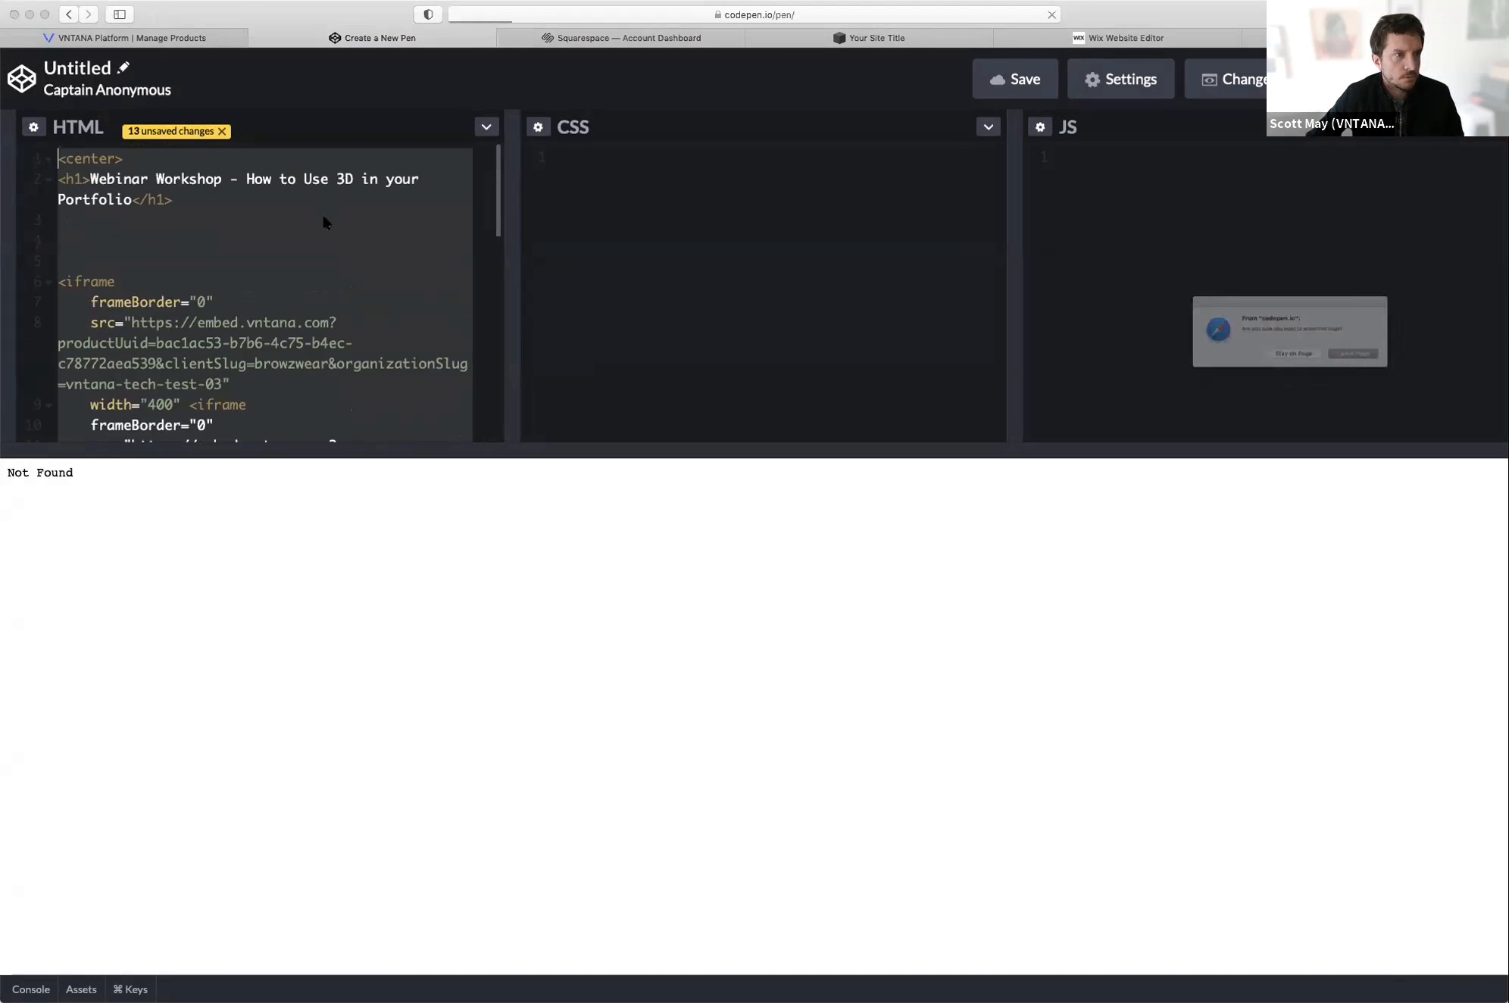
click(1353, 353)
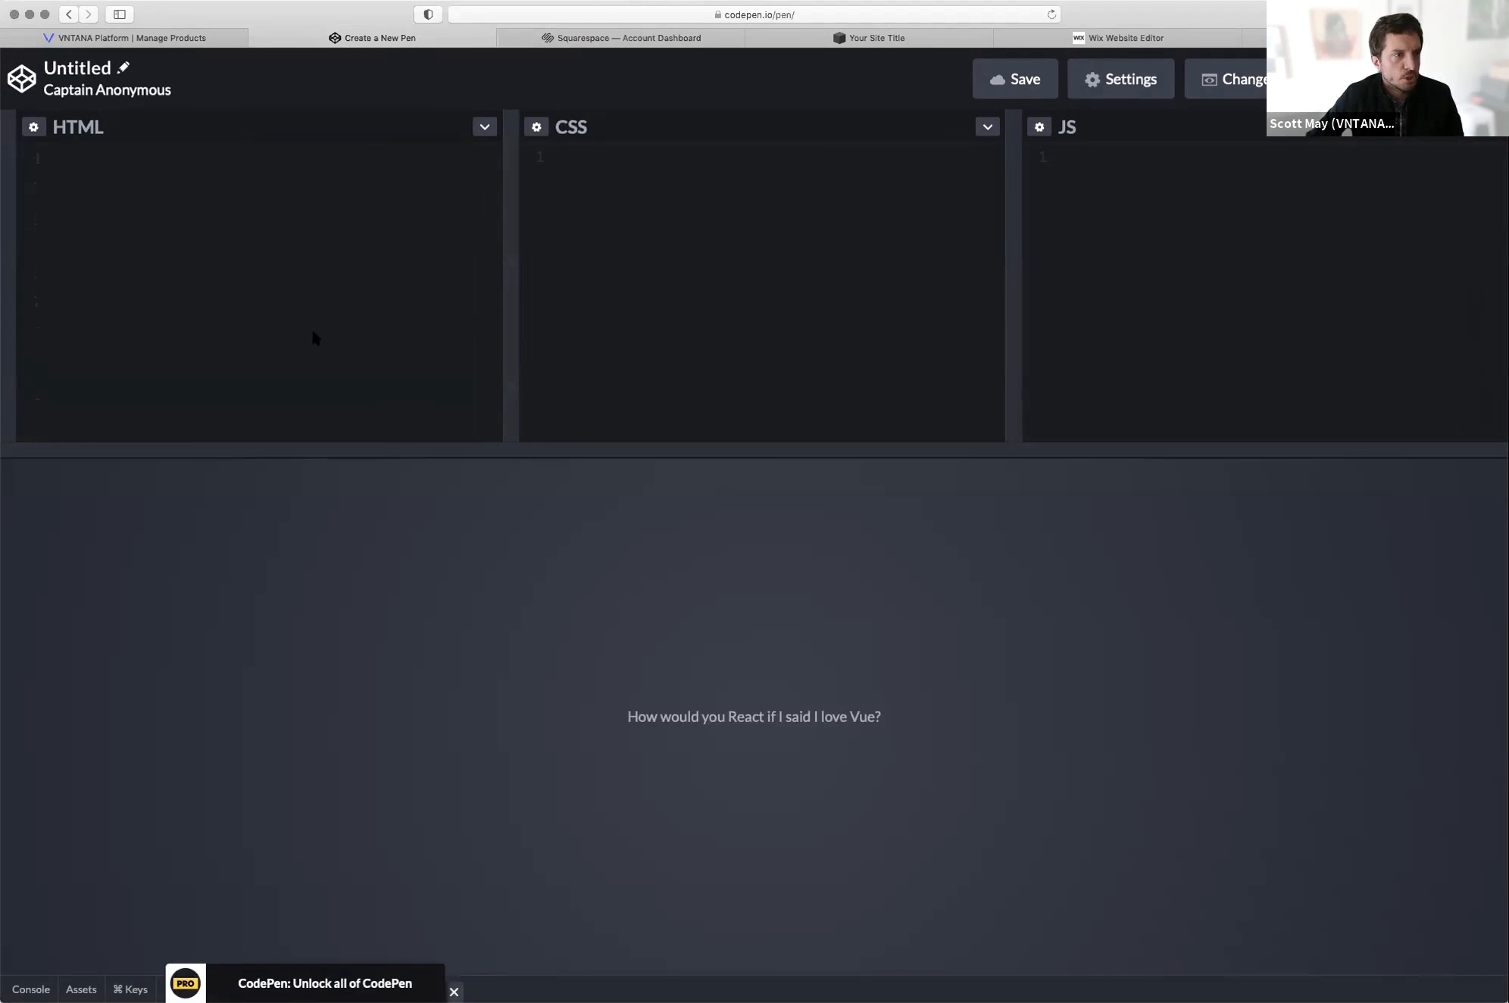
key(super+v)
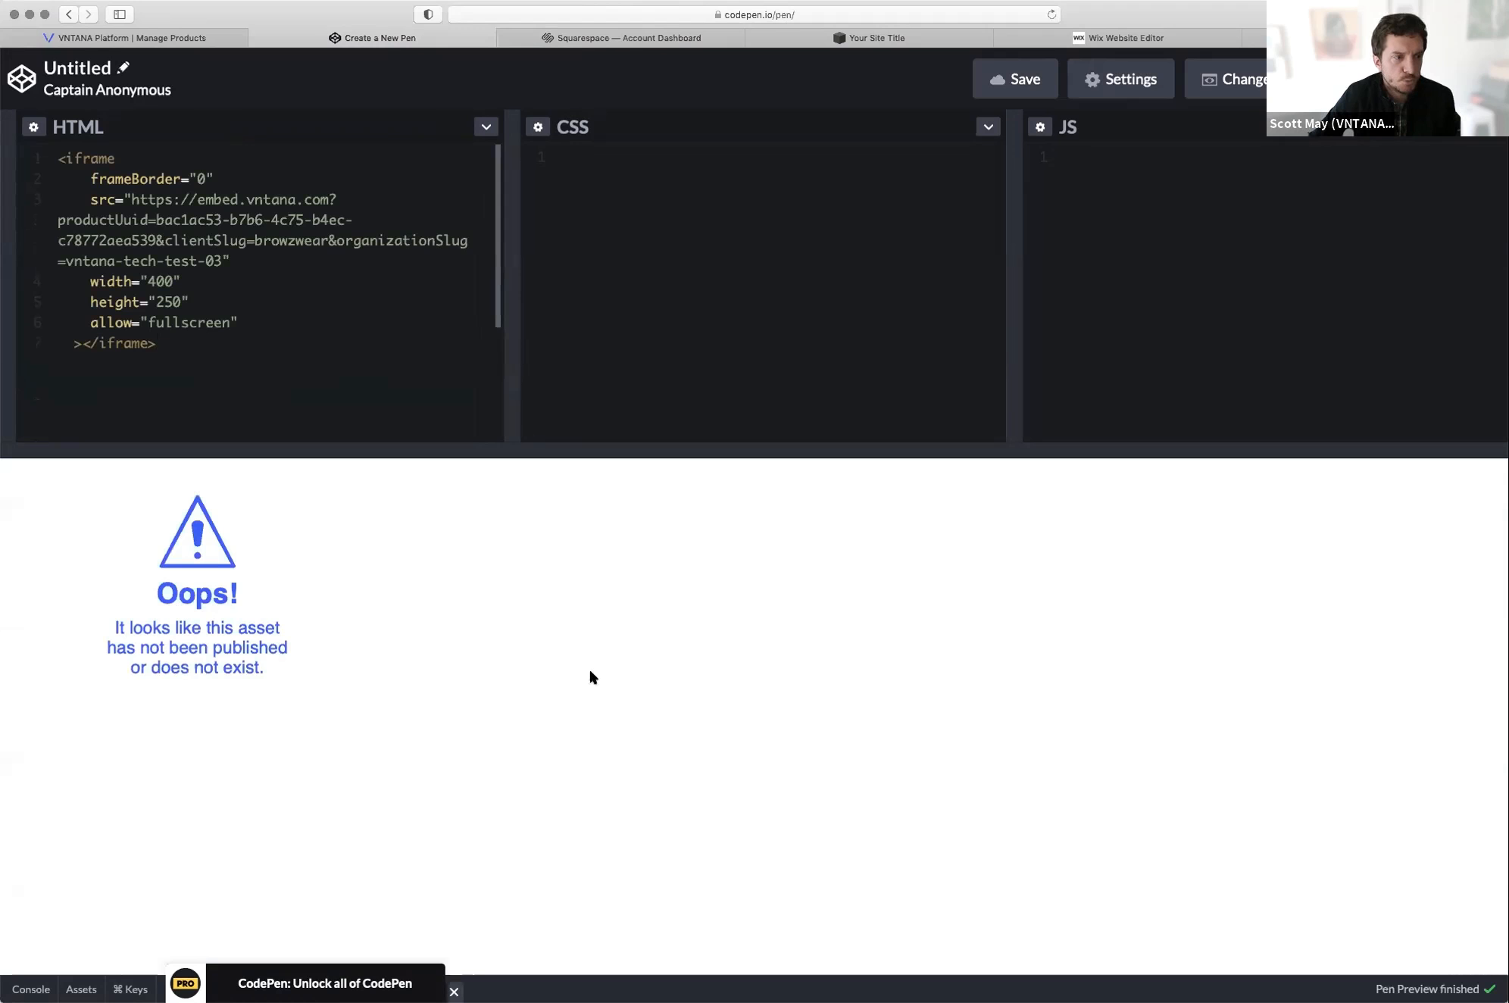
Step: Switch back to the VNTANA platform and publish Denim Shirt_Colorway 1.glb to the API
click(164, 38)
click(802, 355)
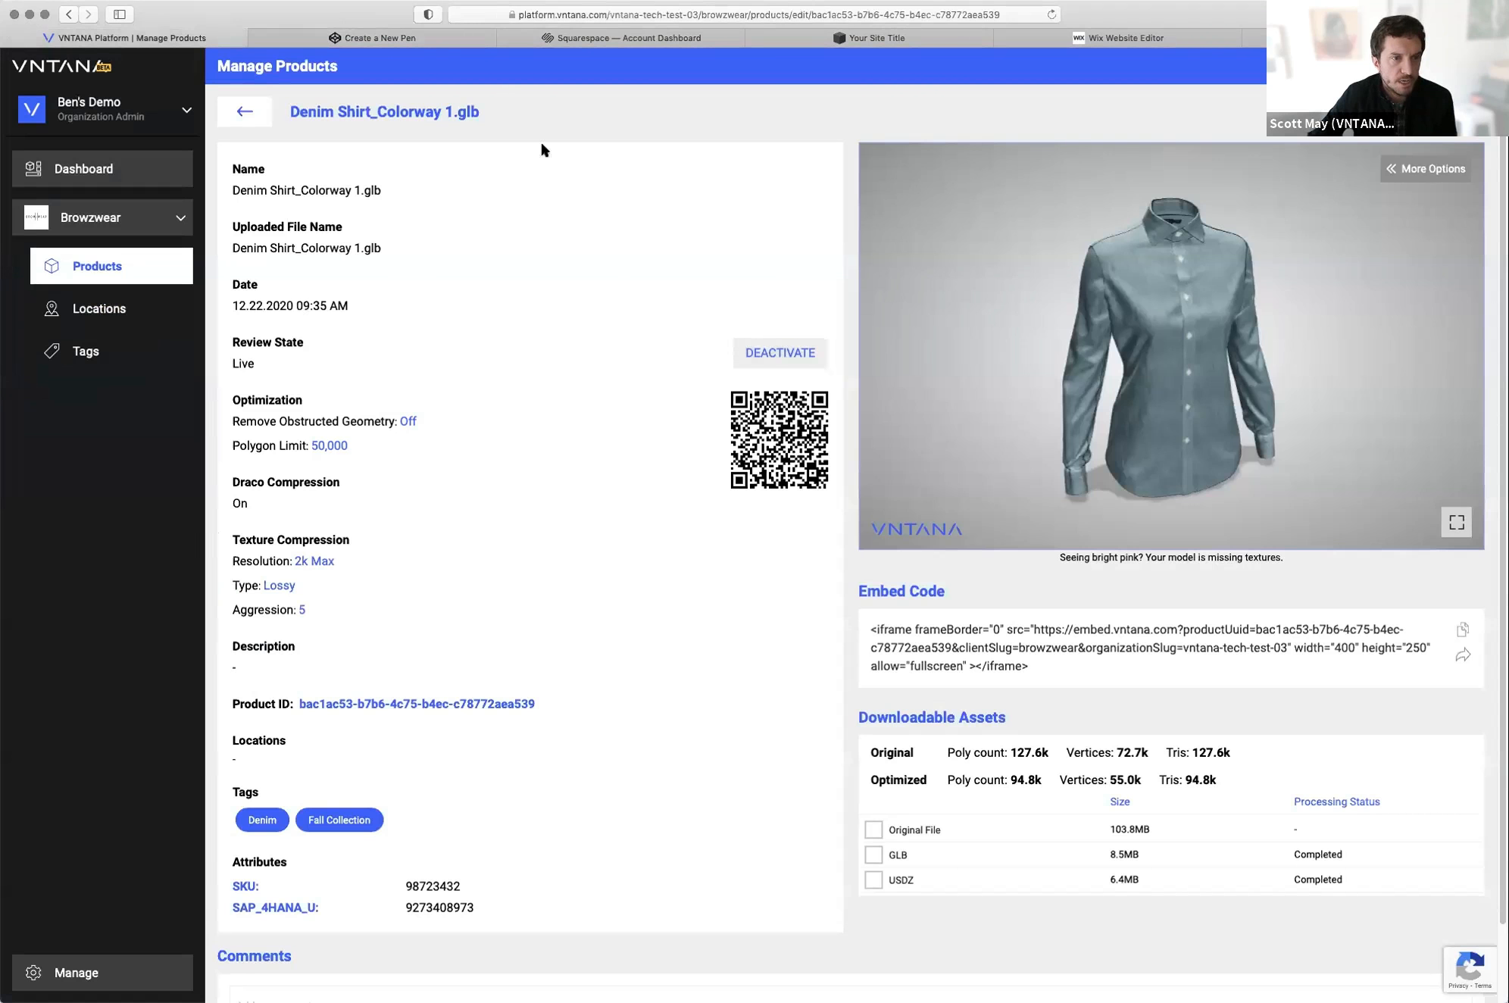
Step: Return to CodePen, clear the HTML and paste the shirt's embed code again to refresh the preview
click(431, 47)
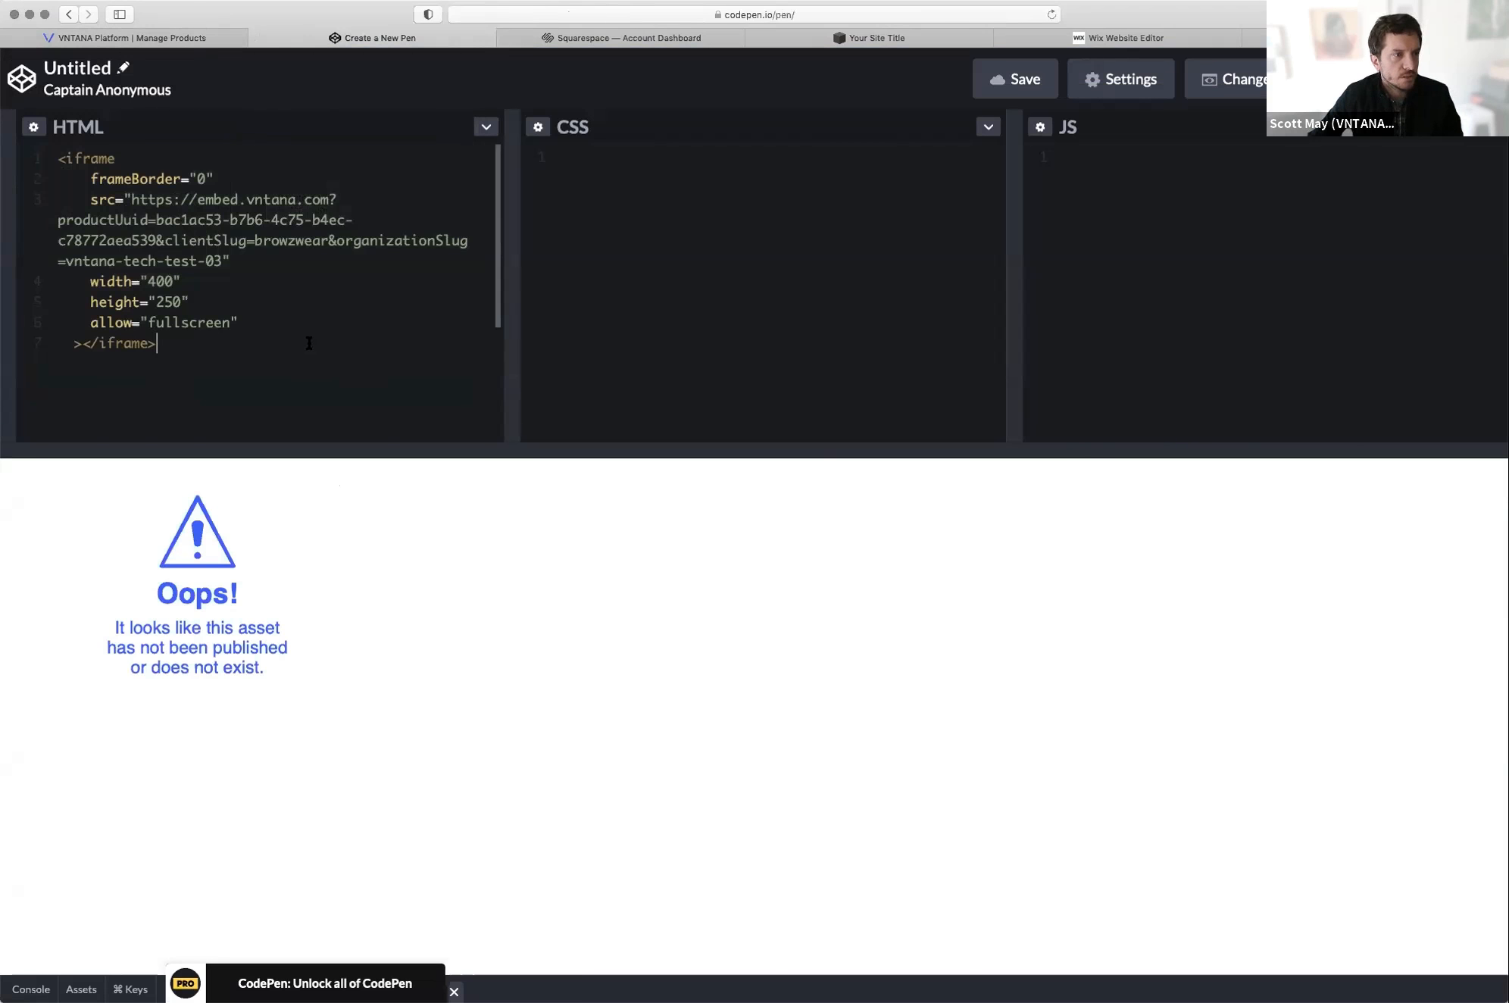
key(super+a)
key(BackSpace)
text(g)
key(BackSpace)
key(super+v)
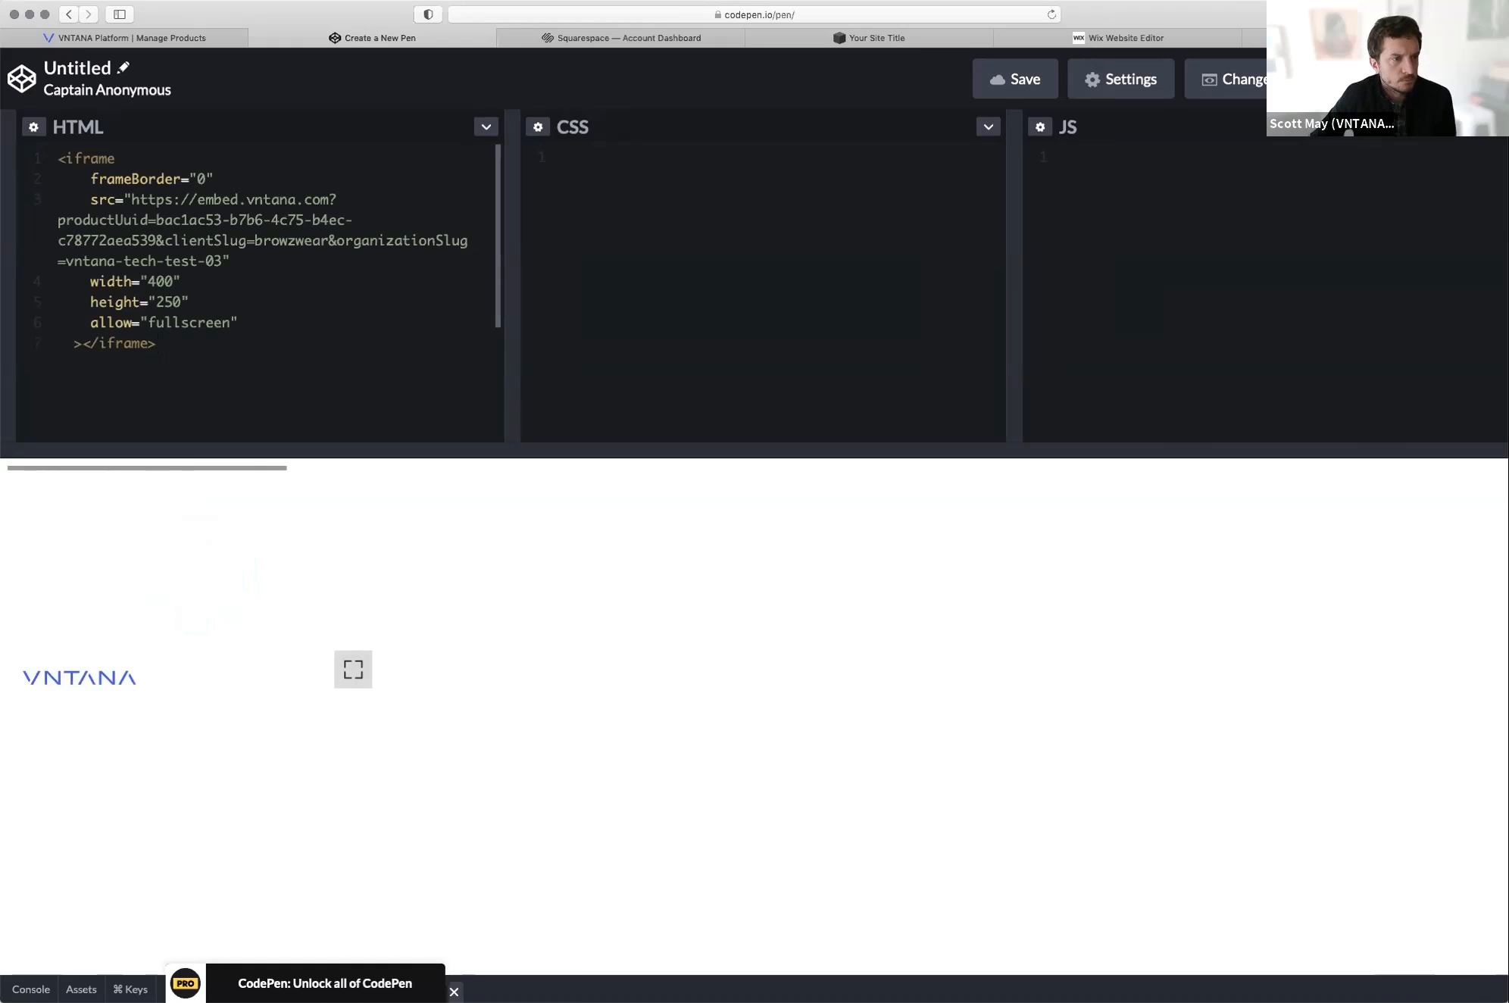
scroll(257, 291, down, 5)
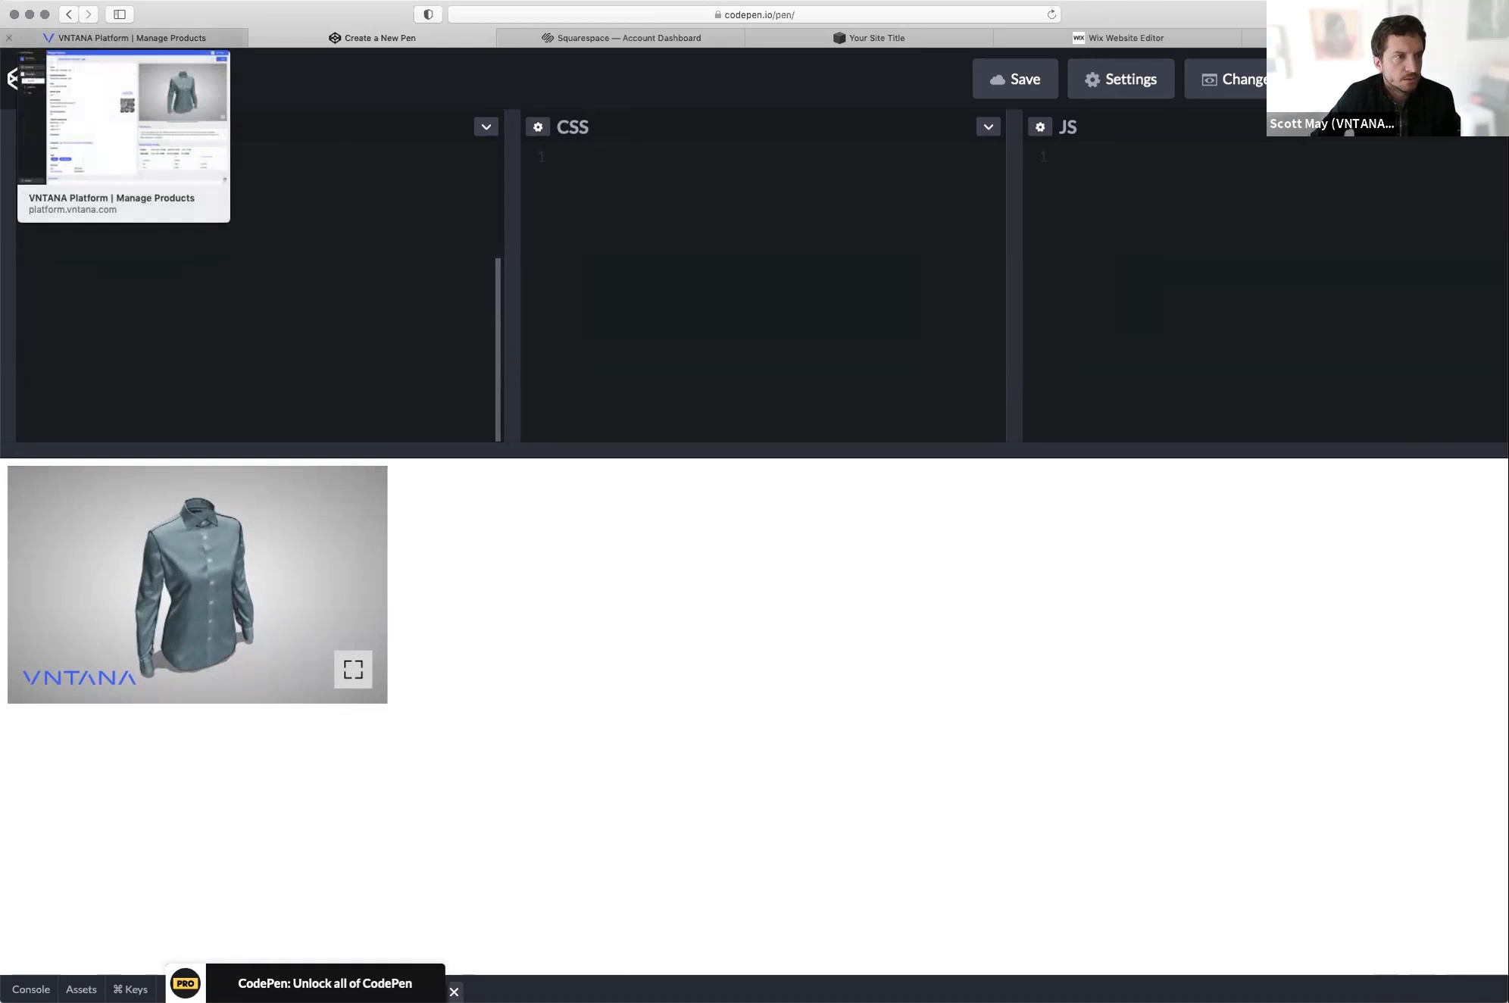
Step: Switch to the Squarespace site and open its Home page for editing
click(621, 38)
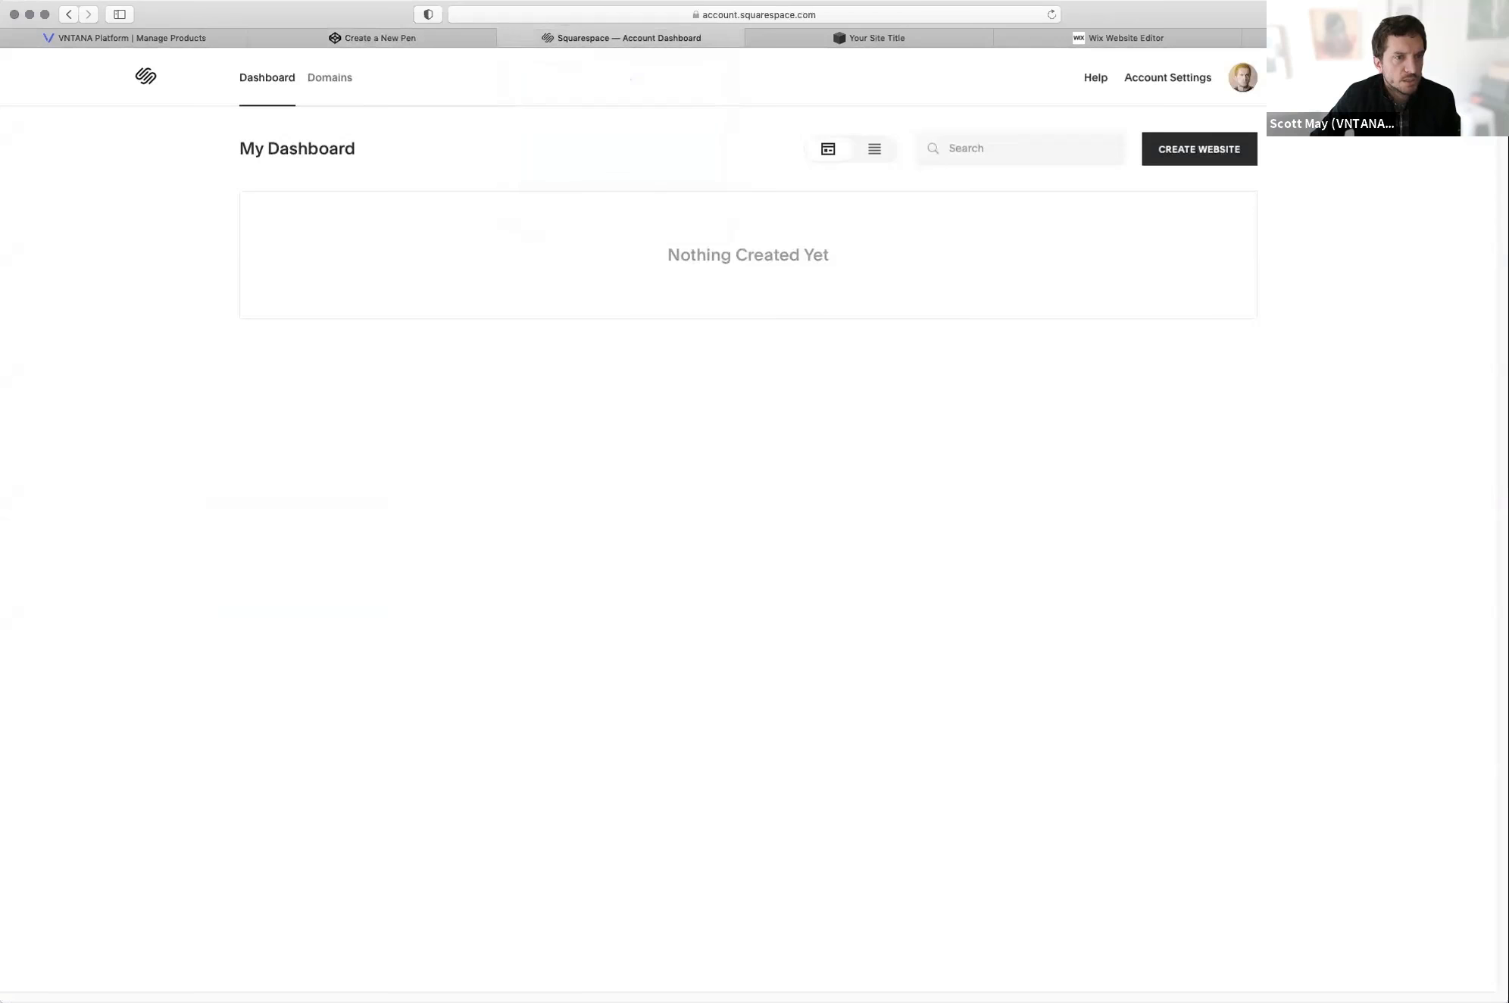
click(871, 38)
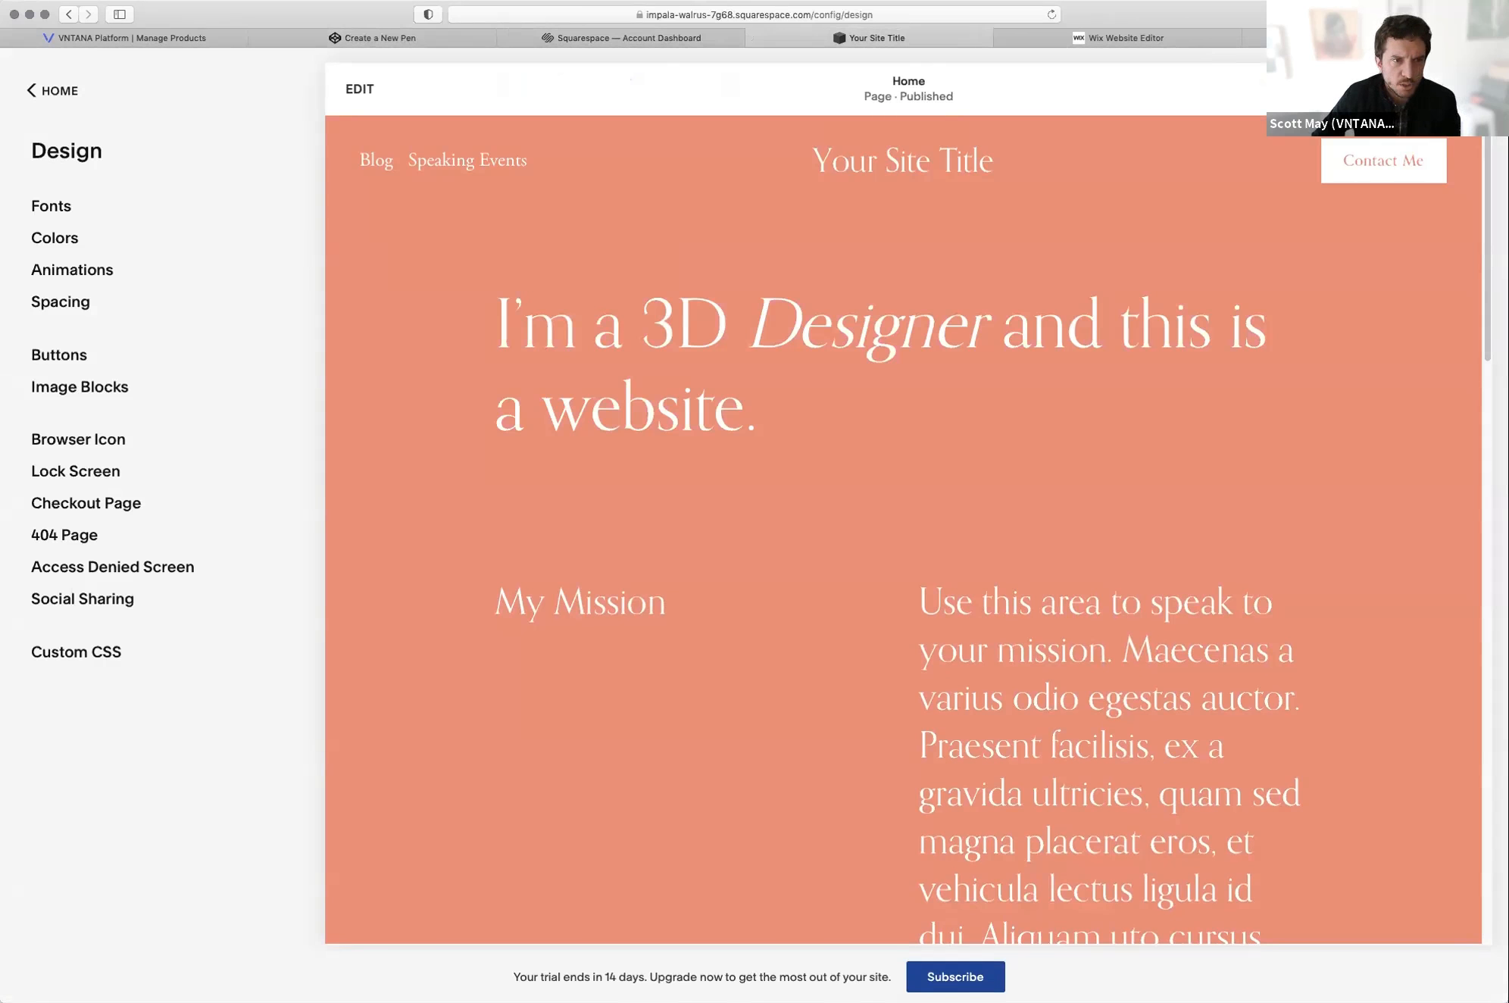
scroll(903, 530, down, 10)
scroll(903, 531, up, 10)
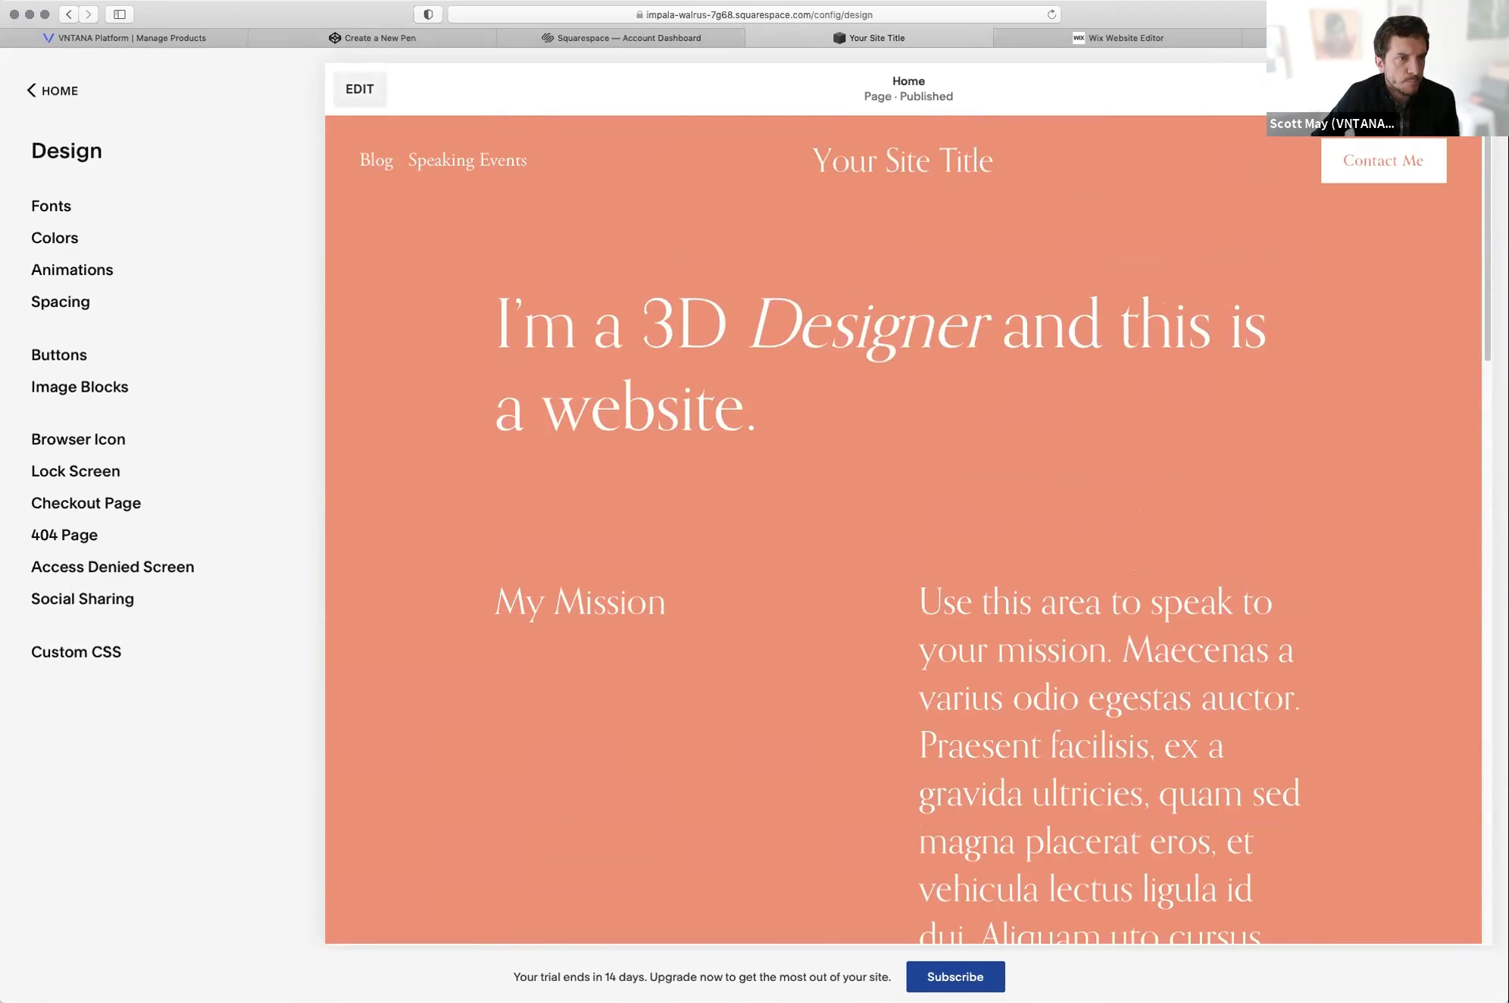
click(359, 88)
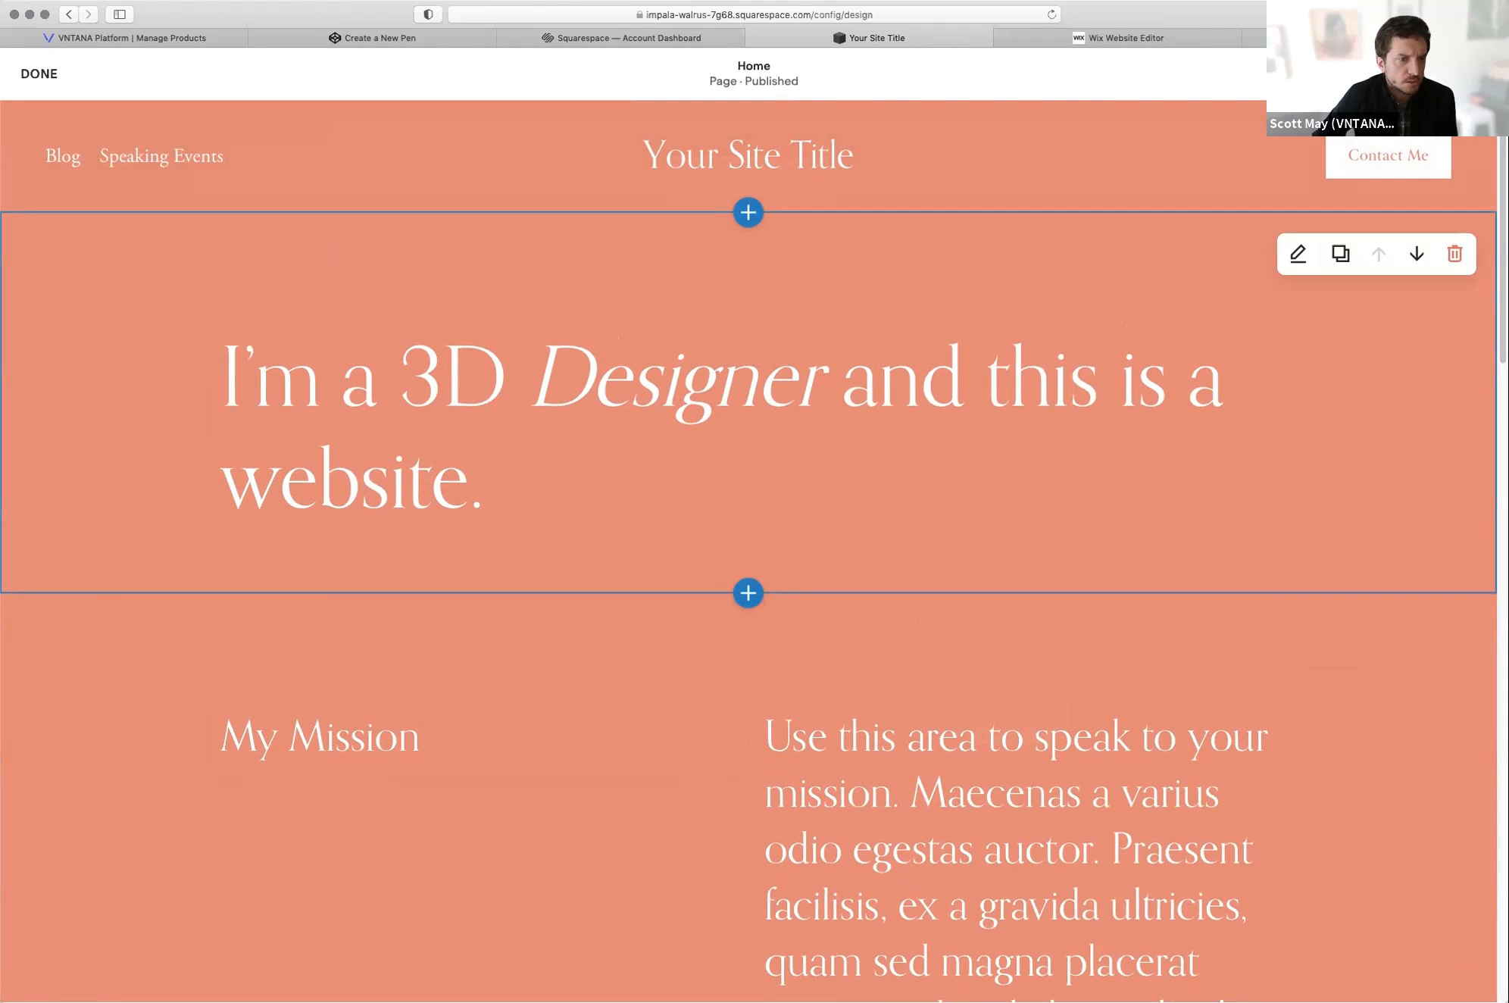
Step: Start adding a section below the 3D Designer headline and examine the available section categories
click(749, 592)
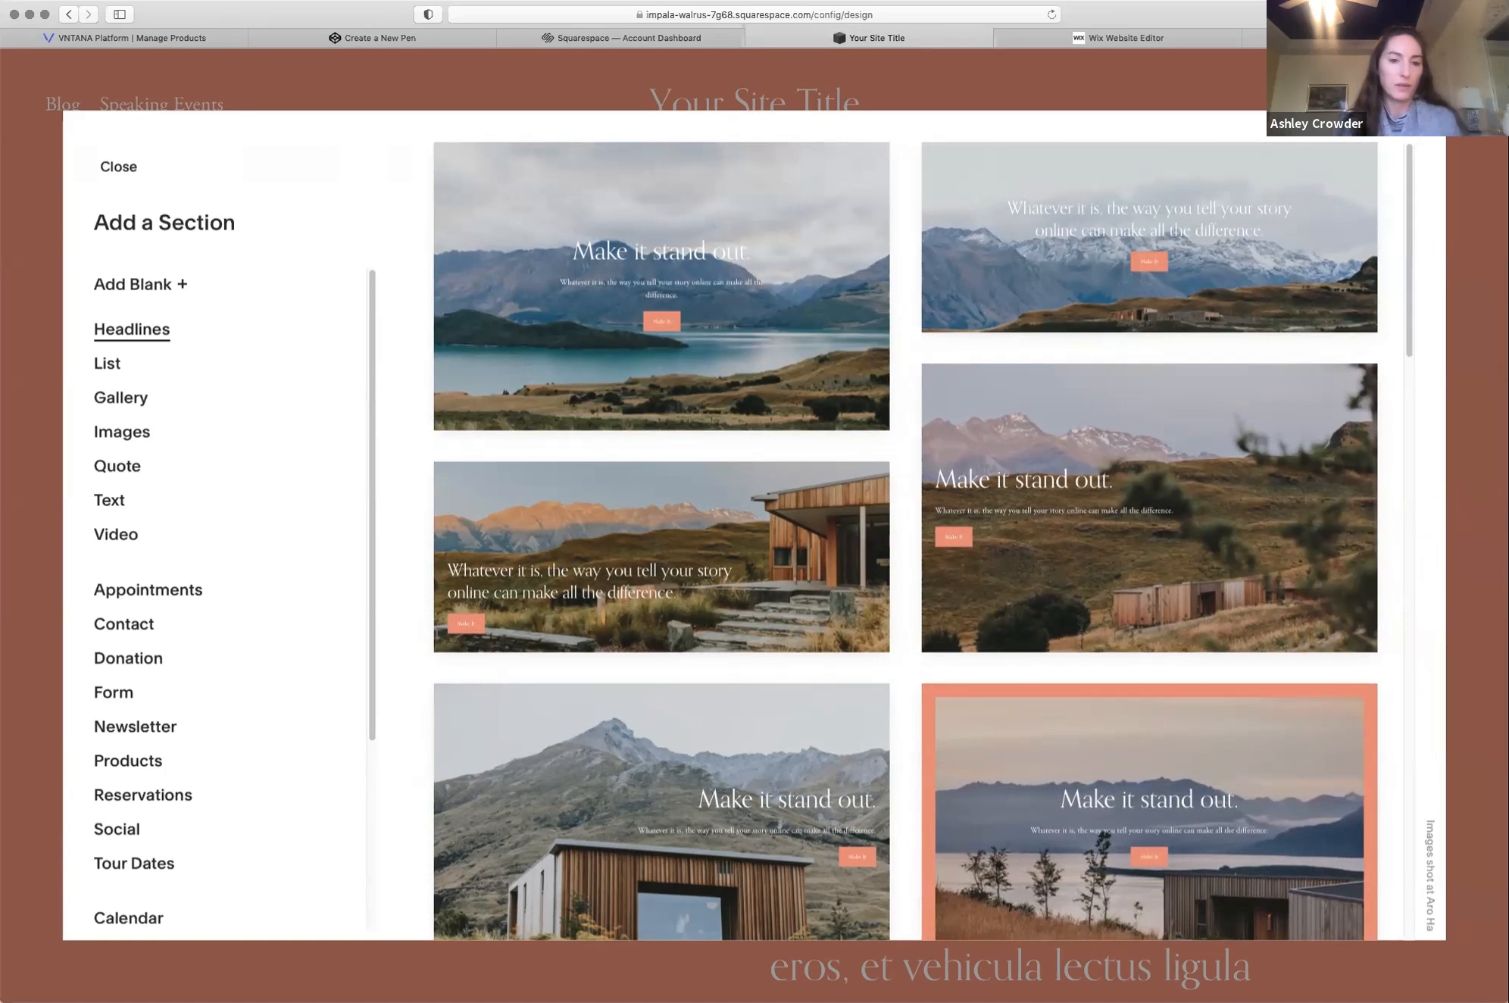
scroll(227, 598, down, 6)
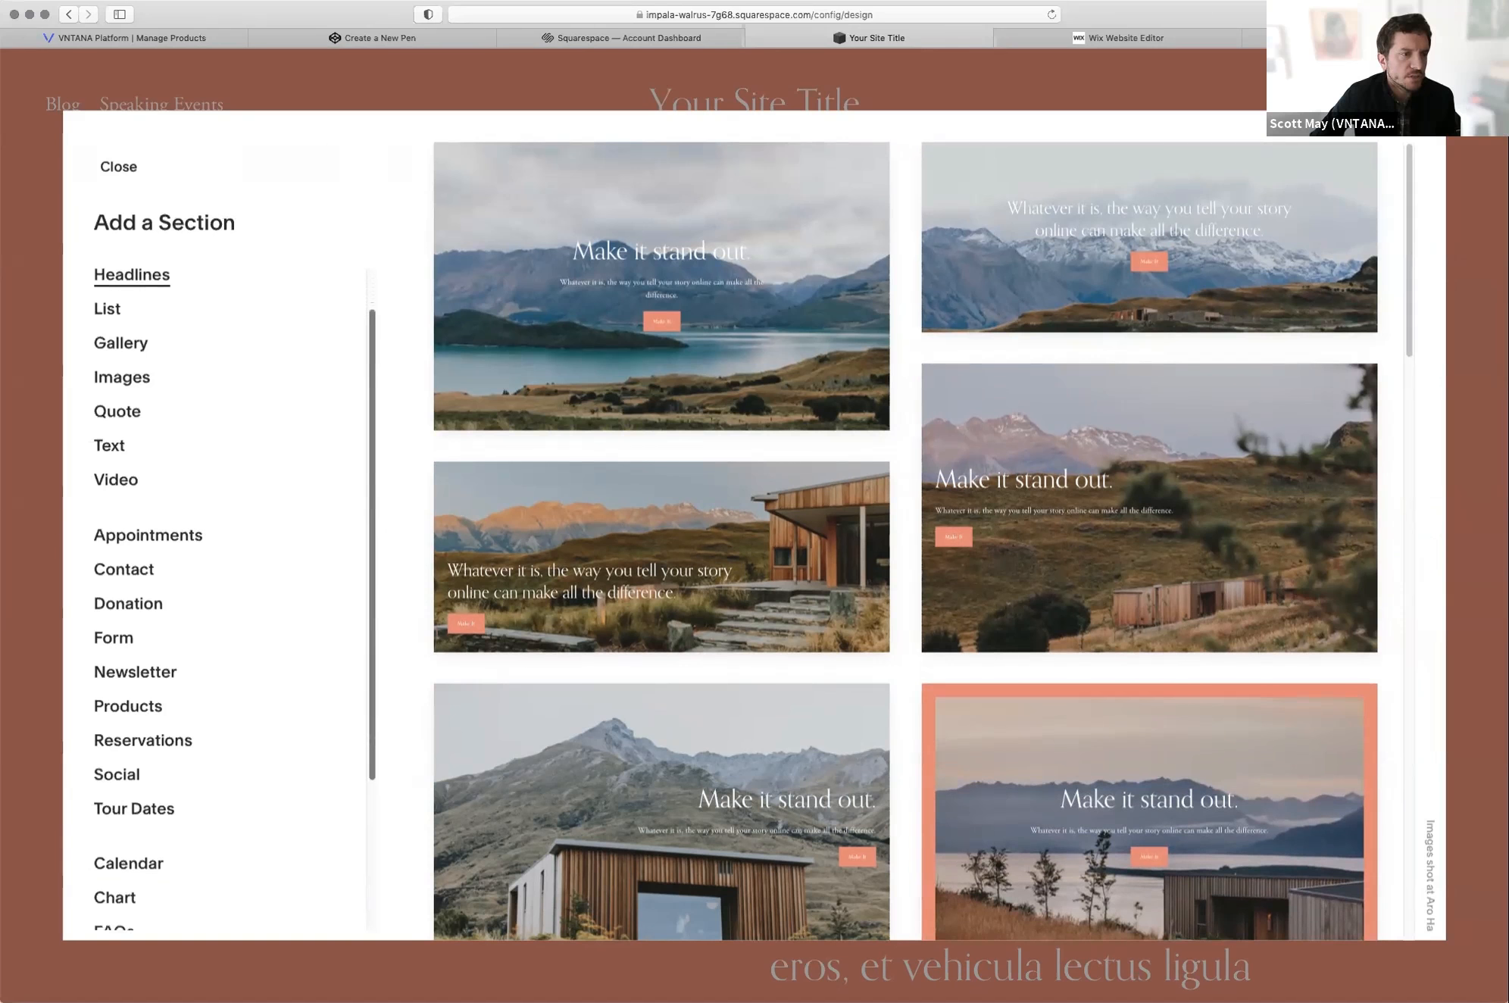
scroll(227, 599, up, 6)
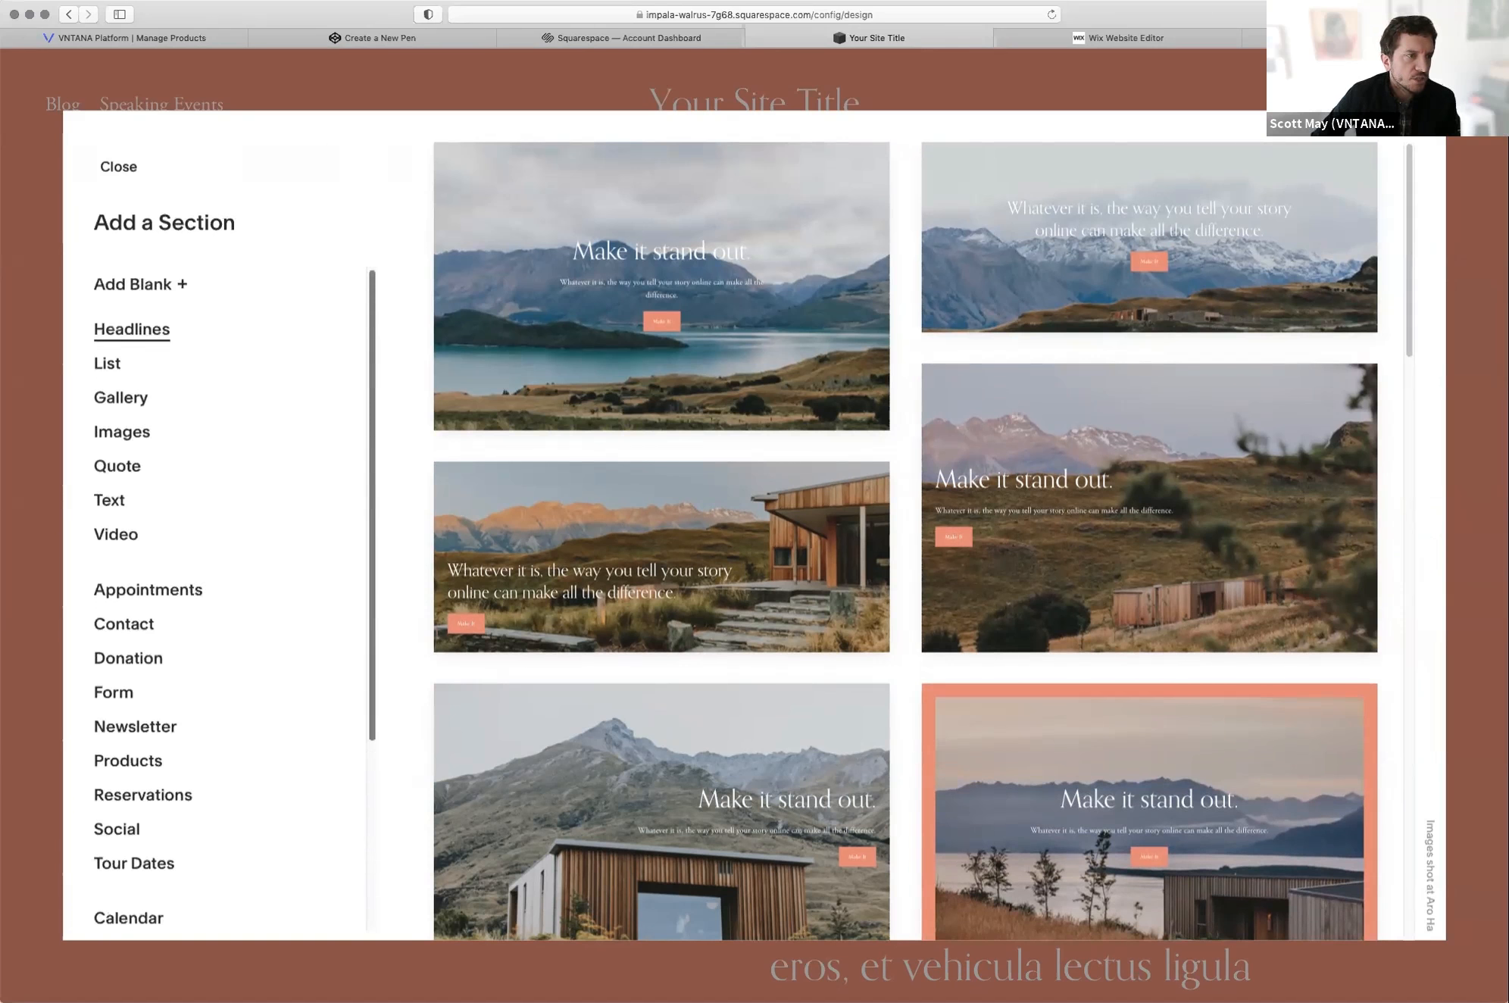
scroll(227, 598, down, 7)
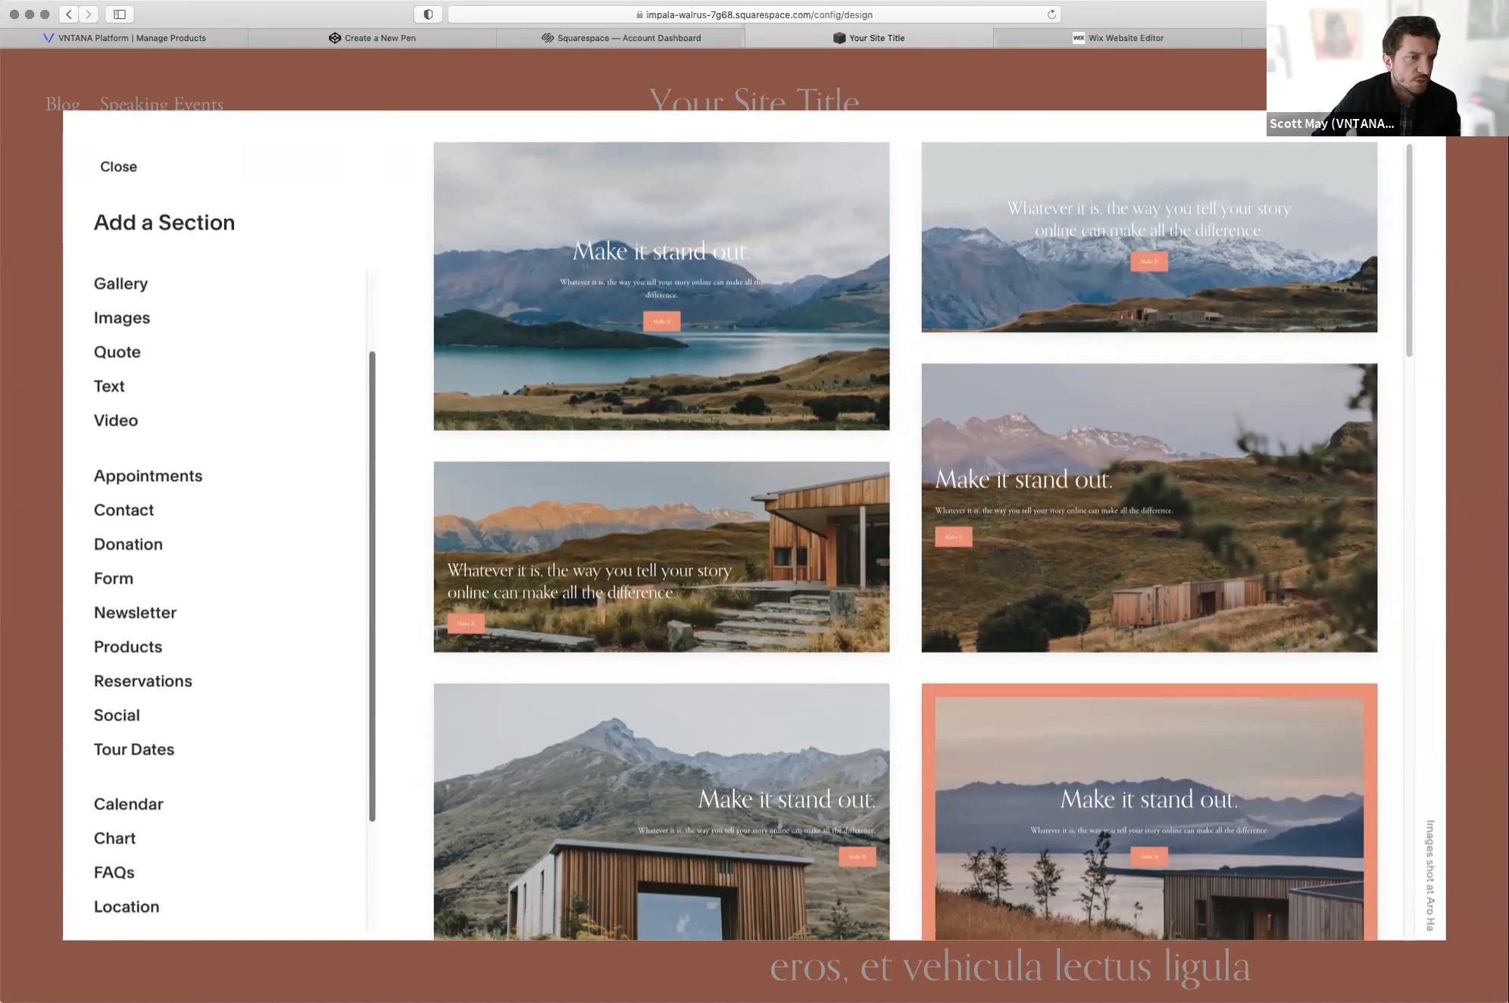
scroll(227, 599, up, 6)
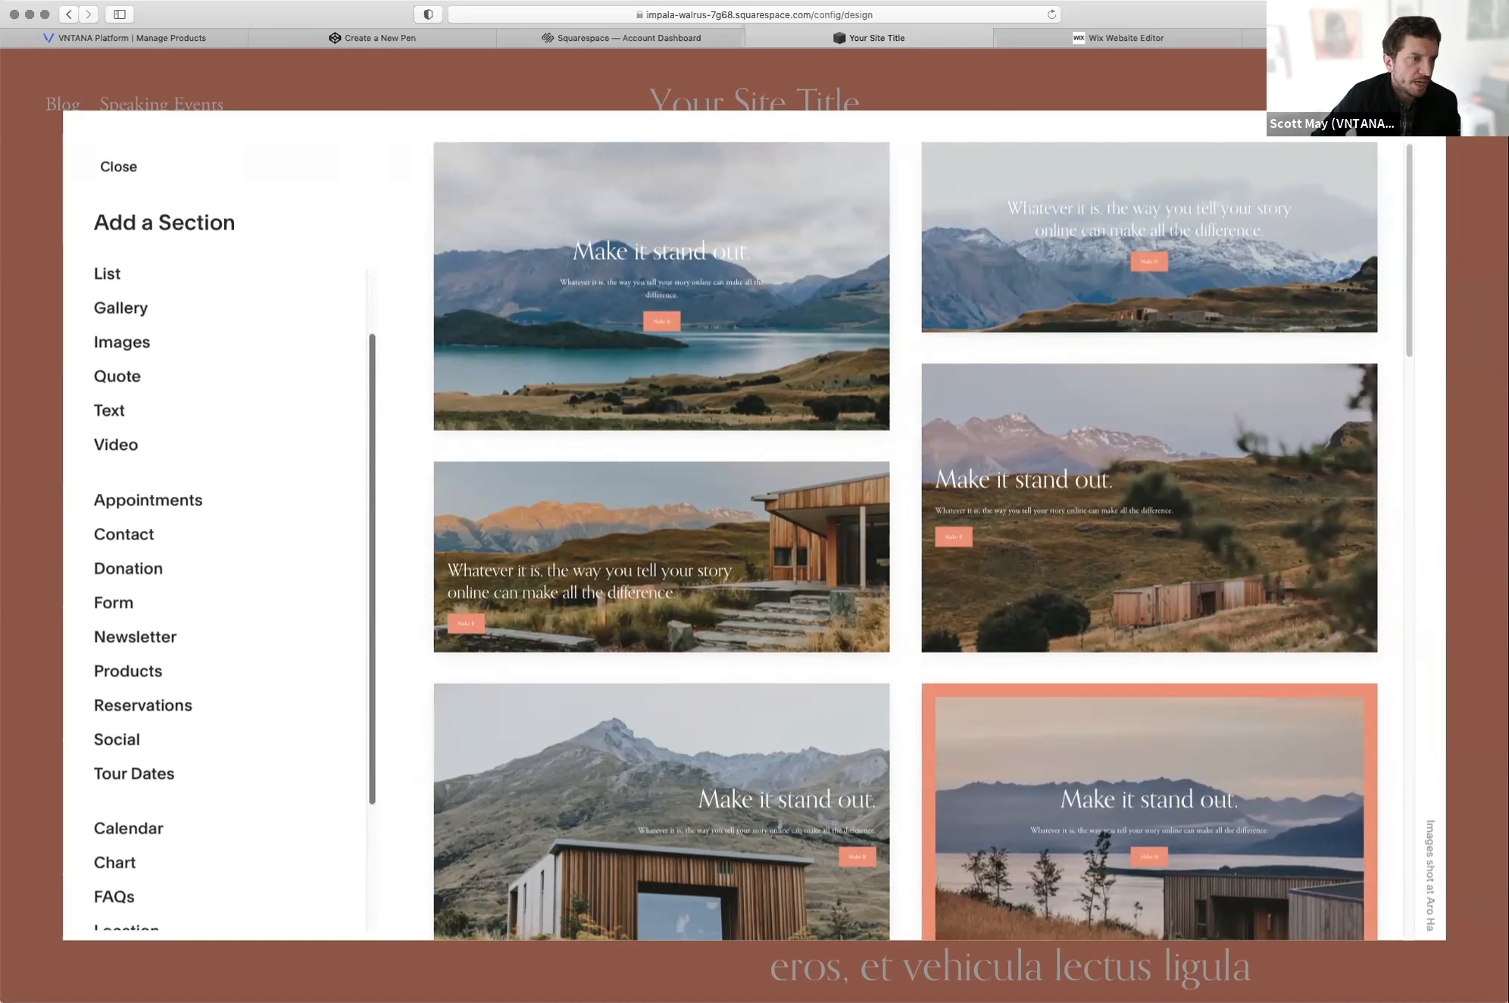
scroll(227, 599, up, 1)
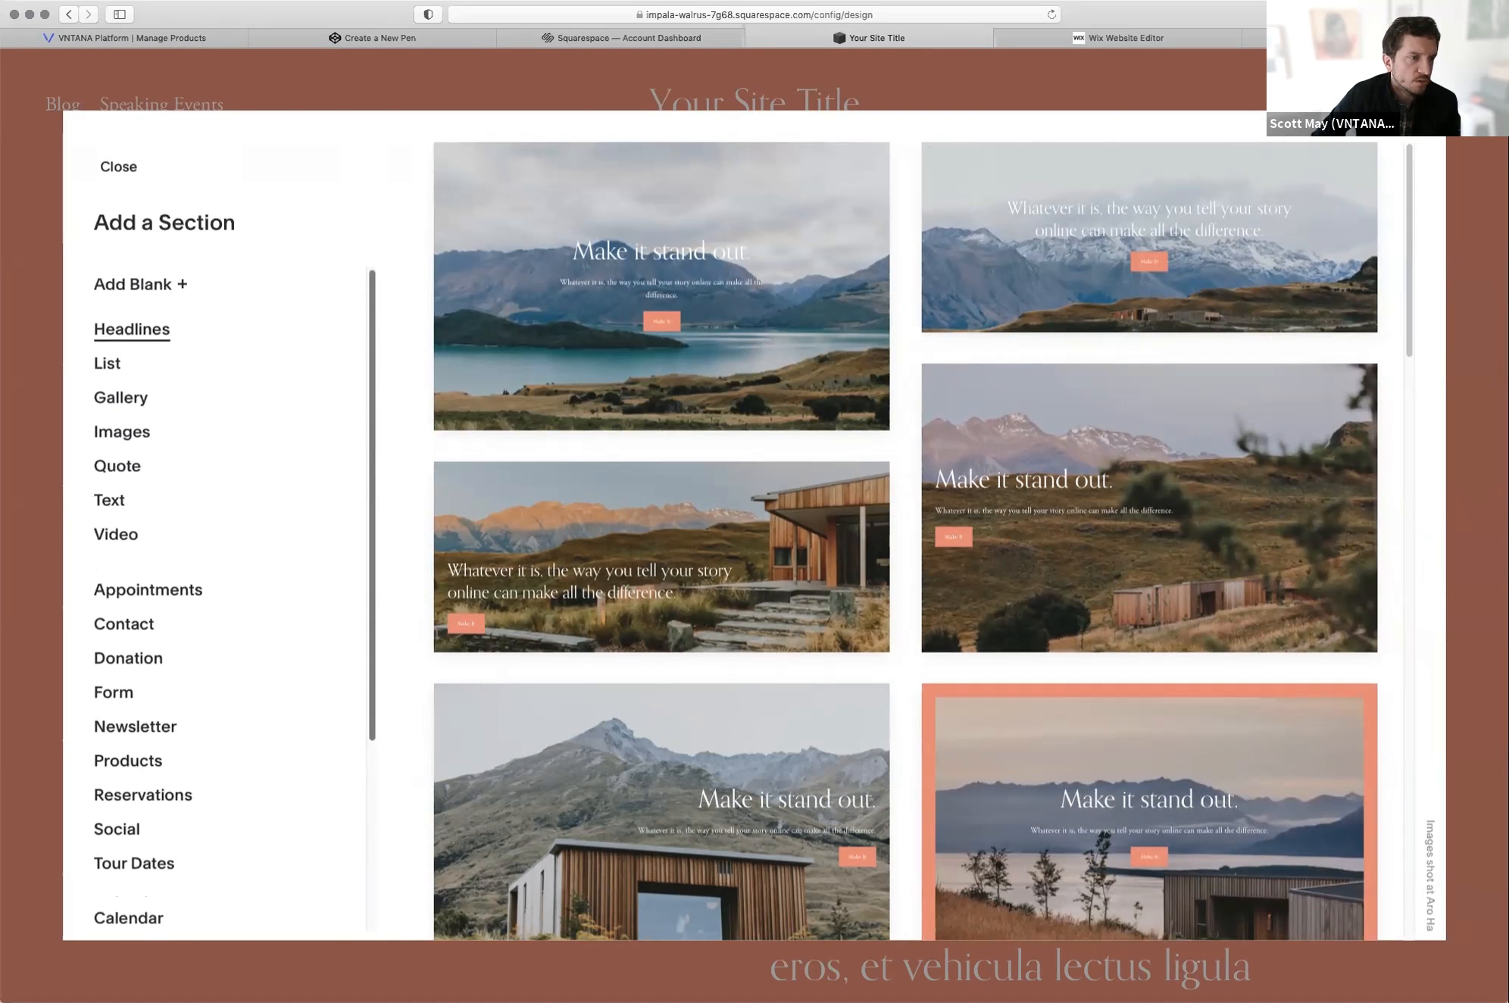
scroll(227, 598, down, 7)
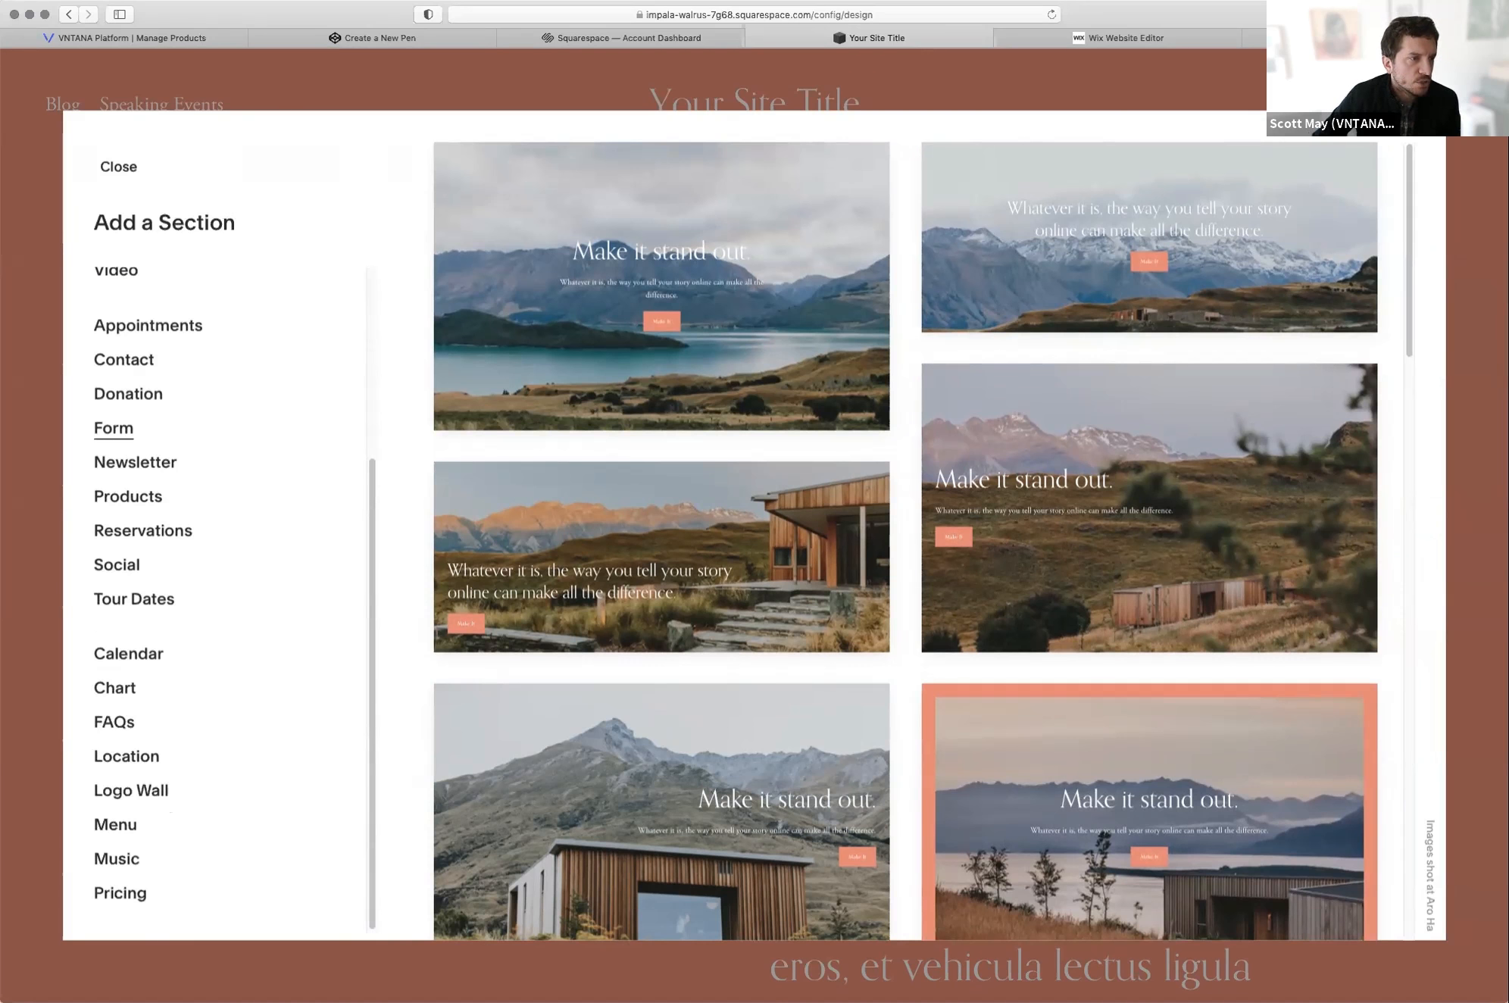
scroll(113, 432, up, 6)
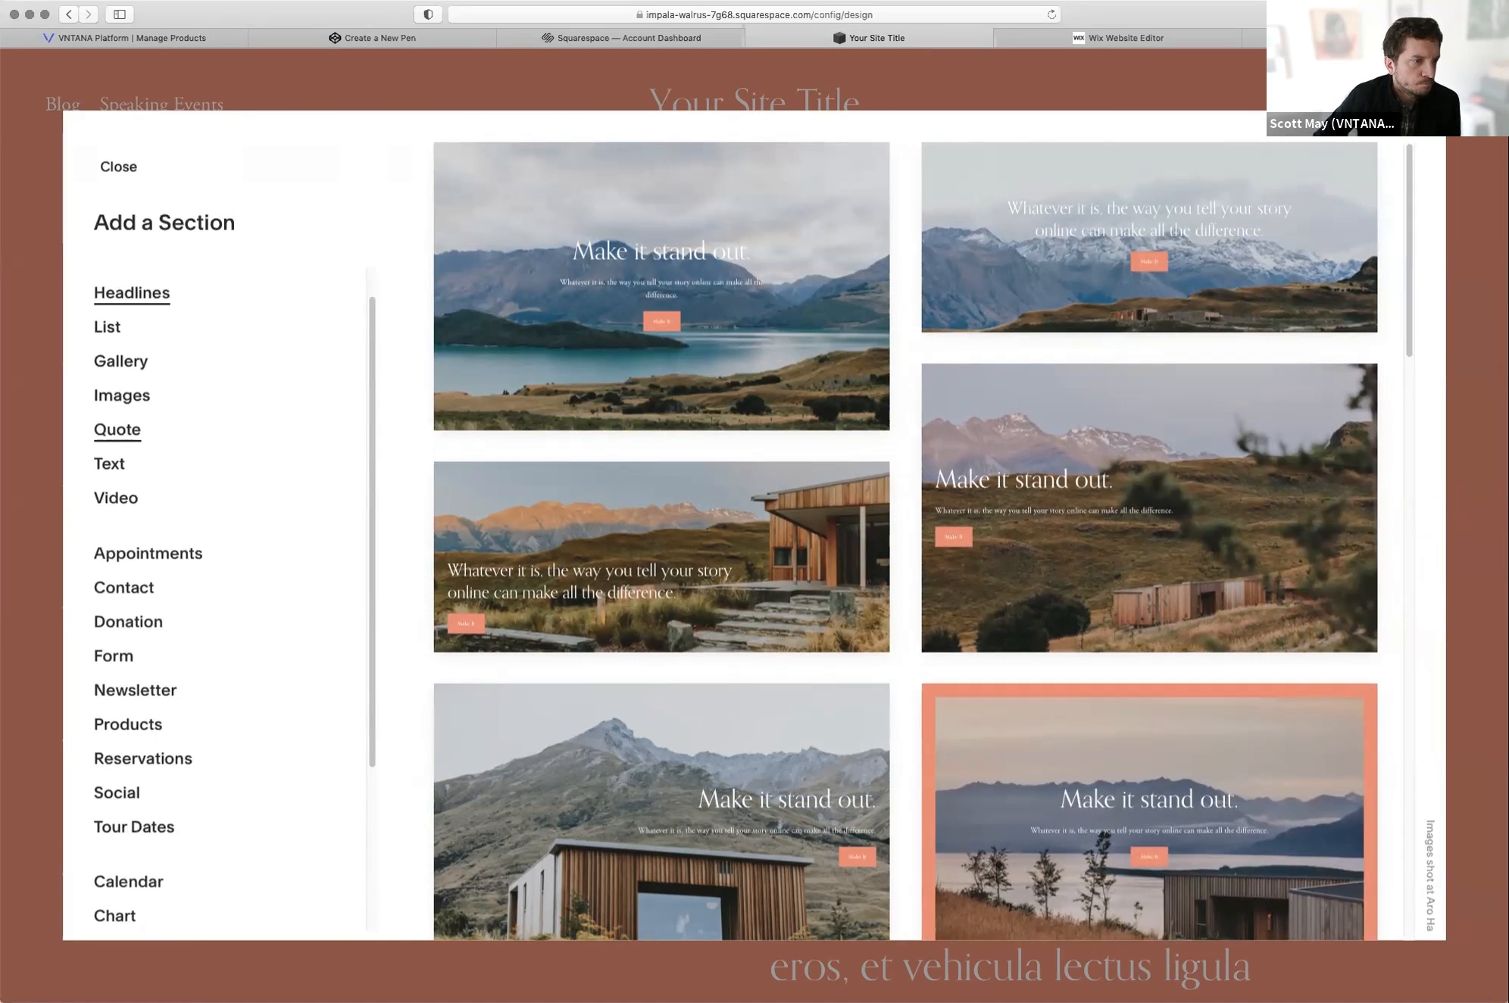
scroll(113, 430, up, 1)
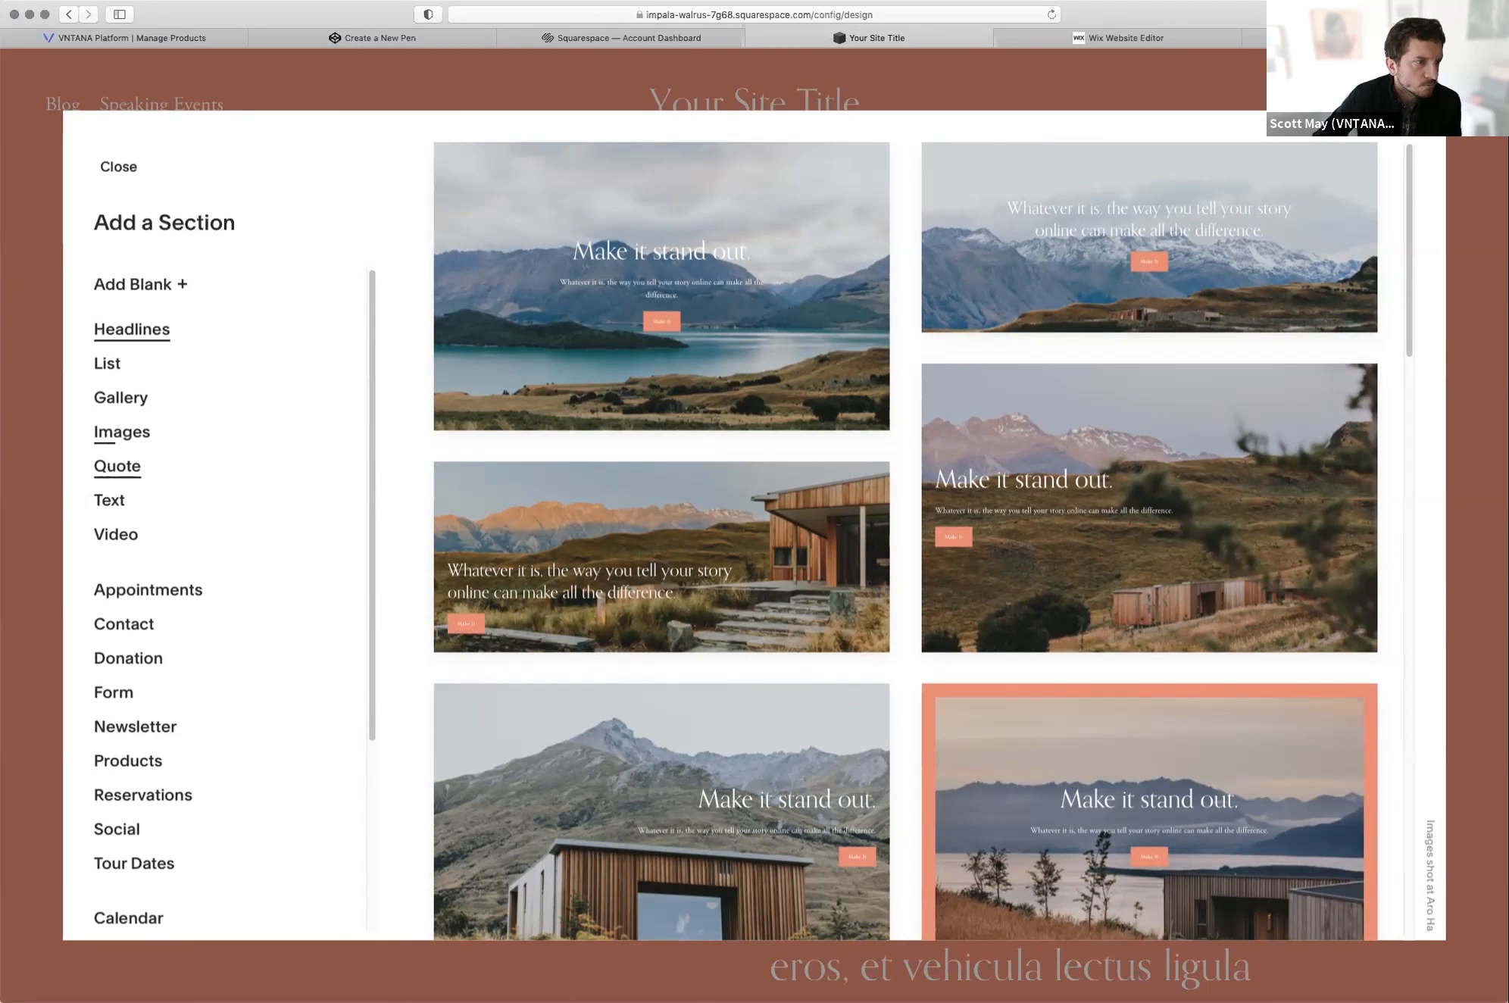
Step: Look through the section categories and add a blank section below the 3D Designer headline
scroll(114, 454, down, 2)
scroll(114, 455, down, 6)
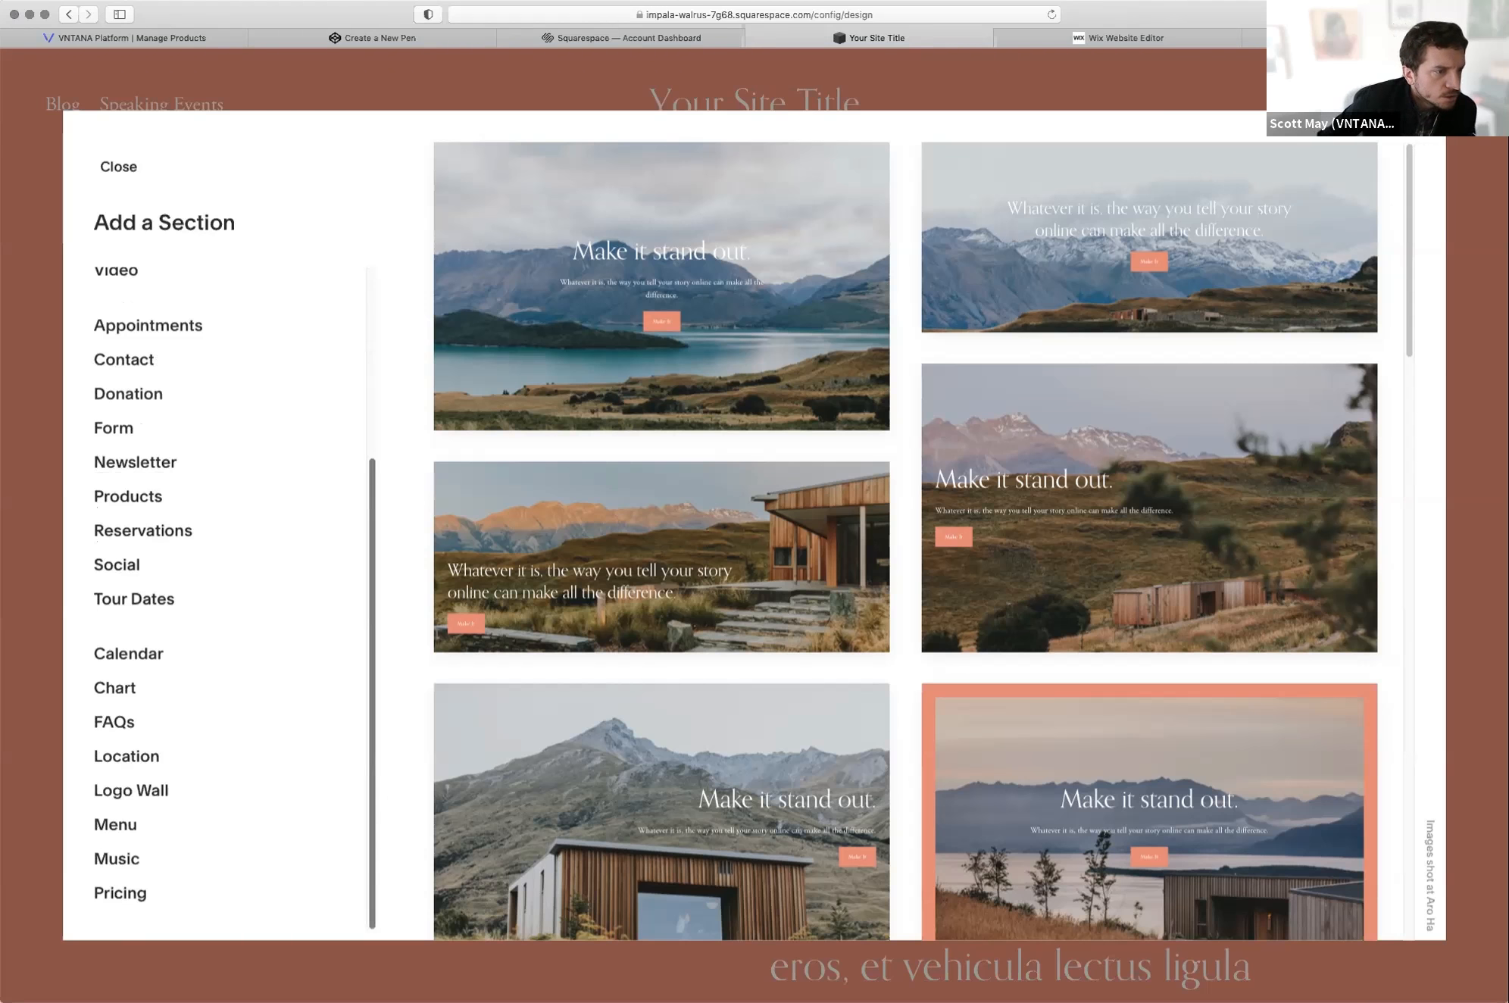
scroll(235, 599, up, 7)
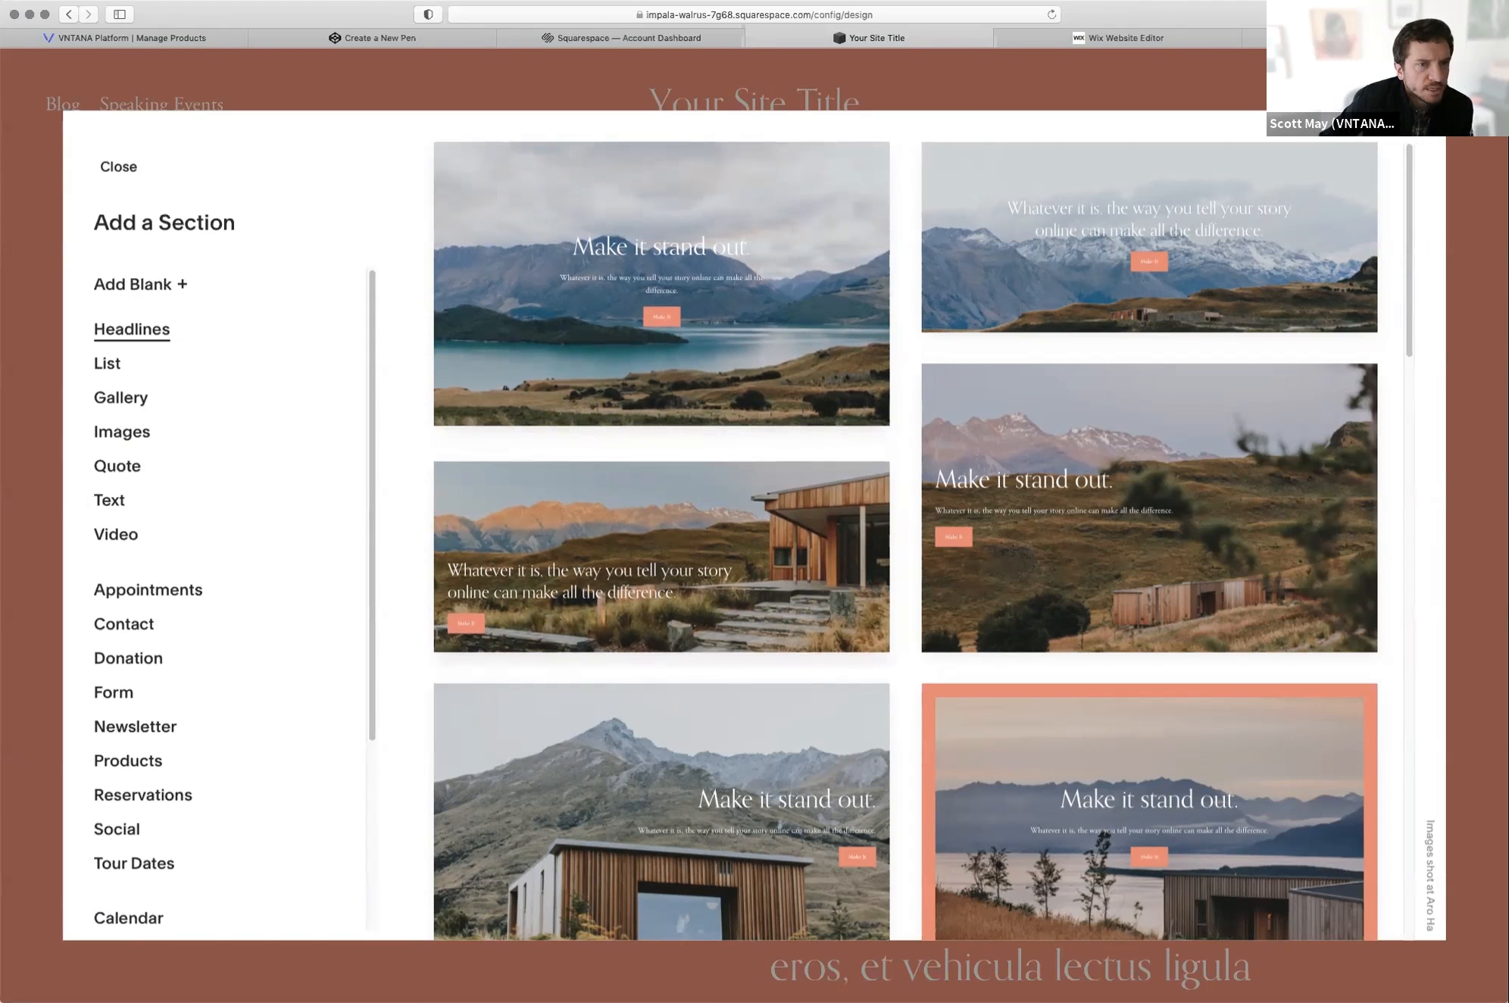
click(662, 303)
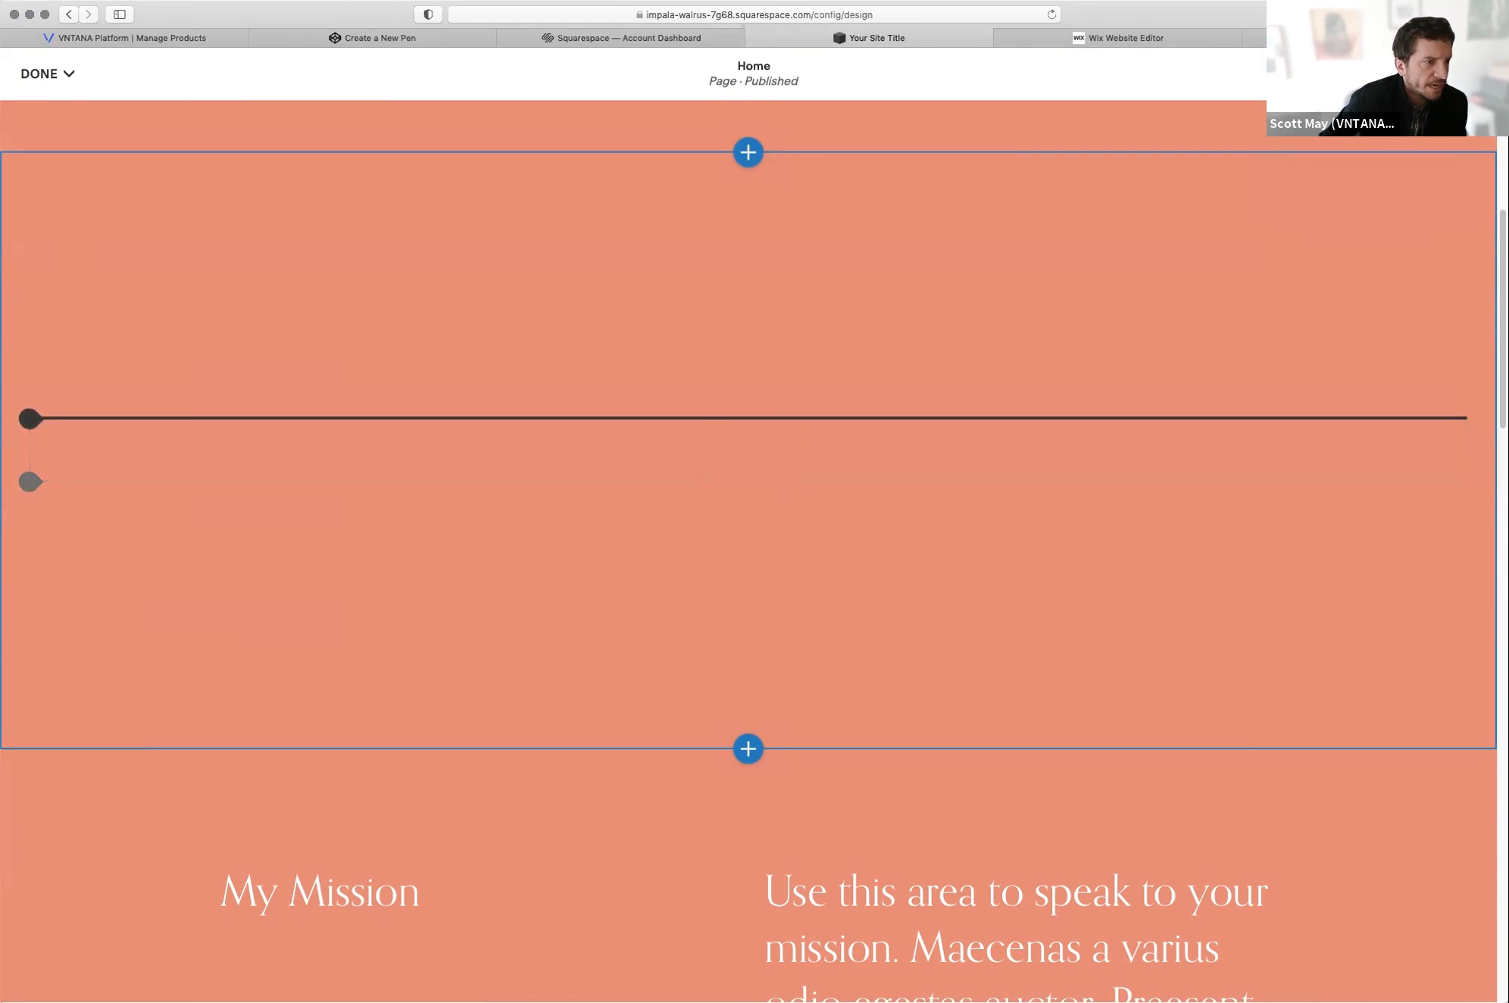
Step: Insert a Code block in the blank section and replace its Hello, World! placeholder with the shirt's iframe embed code
click(29, 418)
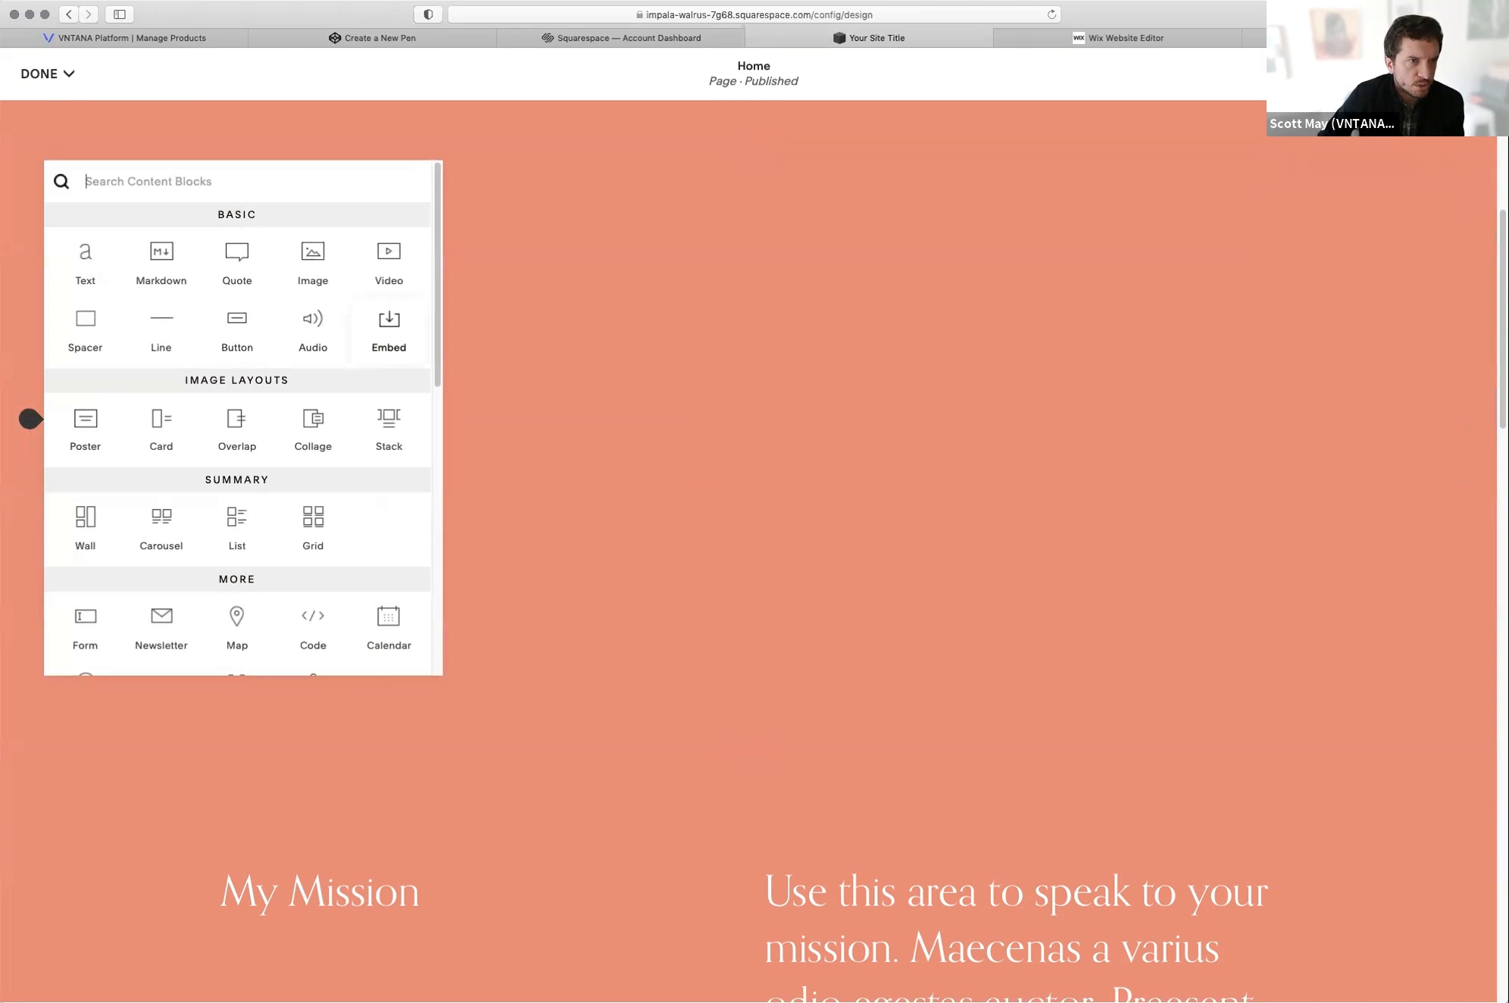
scroll(389, 333, down, 2)
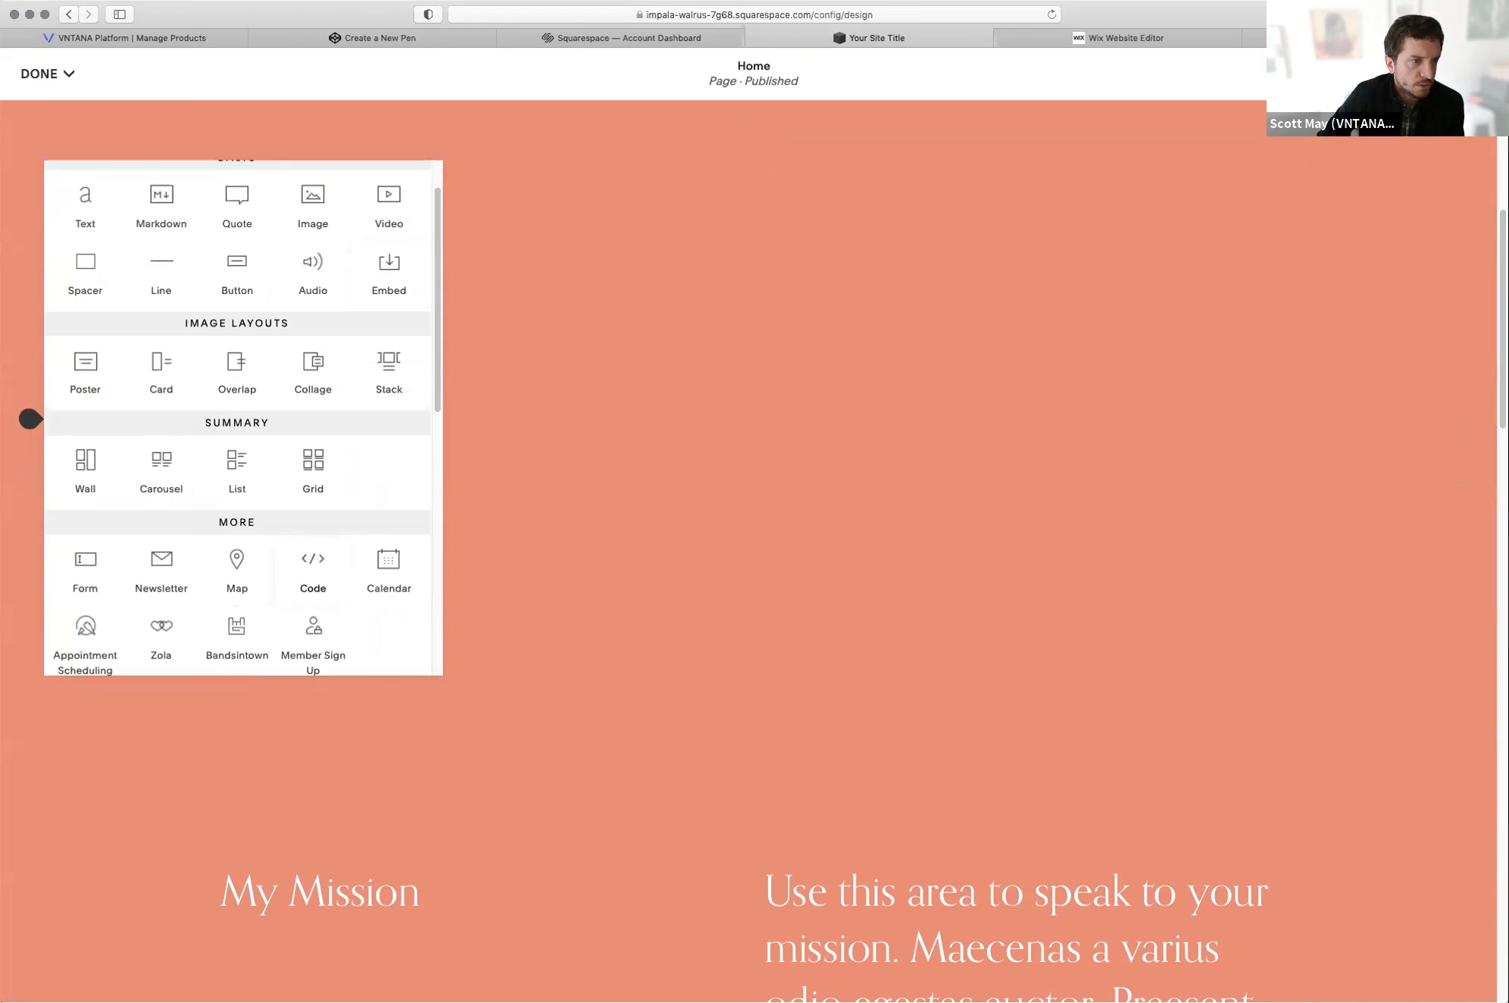
click(313, 568)
drag(1098, 508, 959, 508)
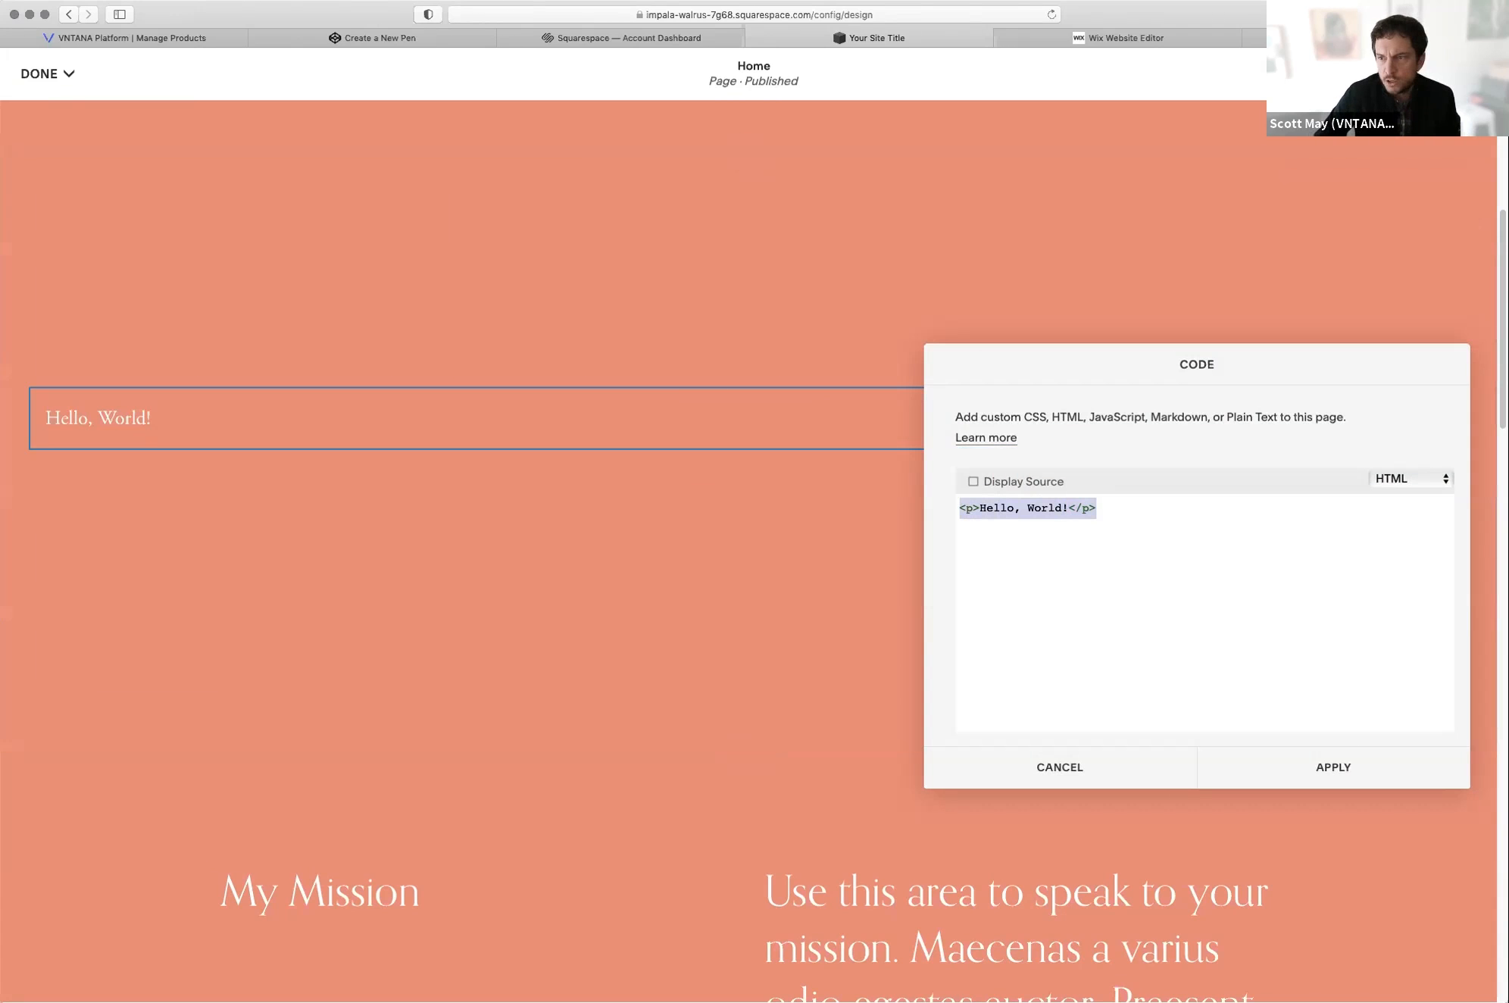
right_click(1030, 509)
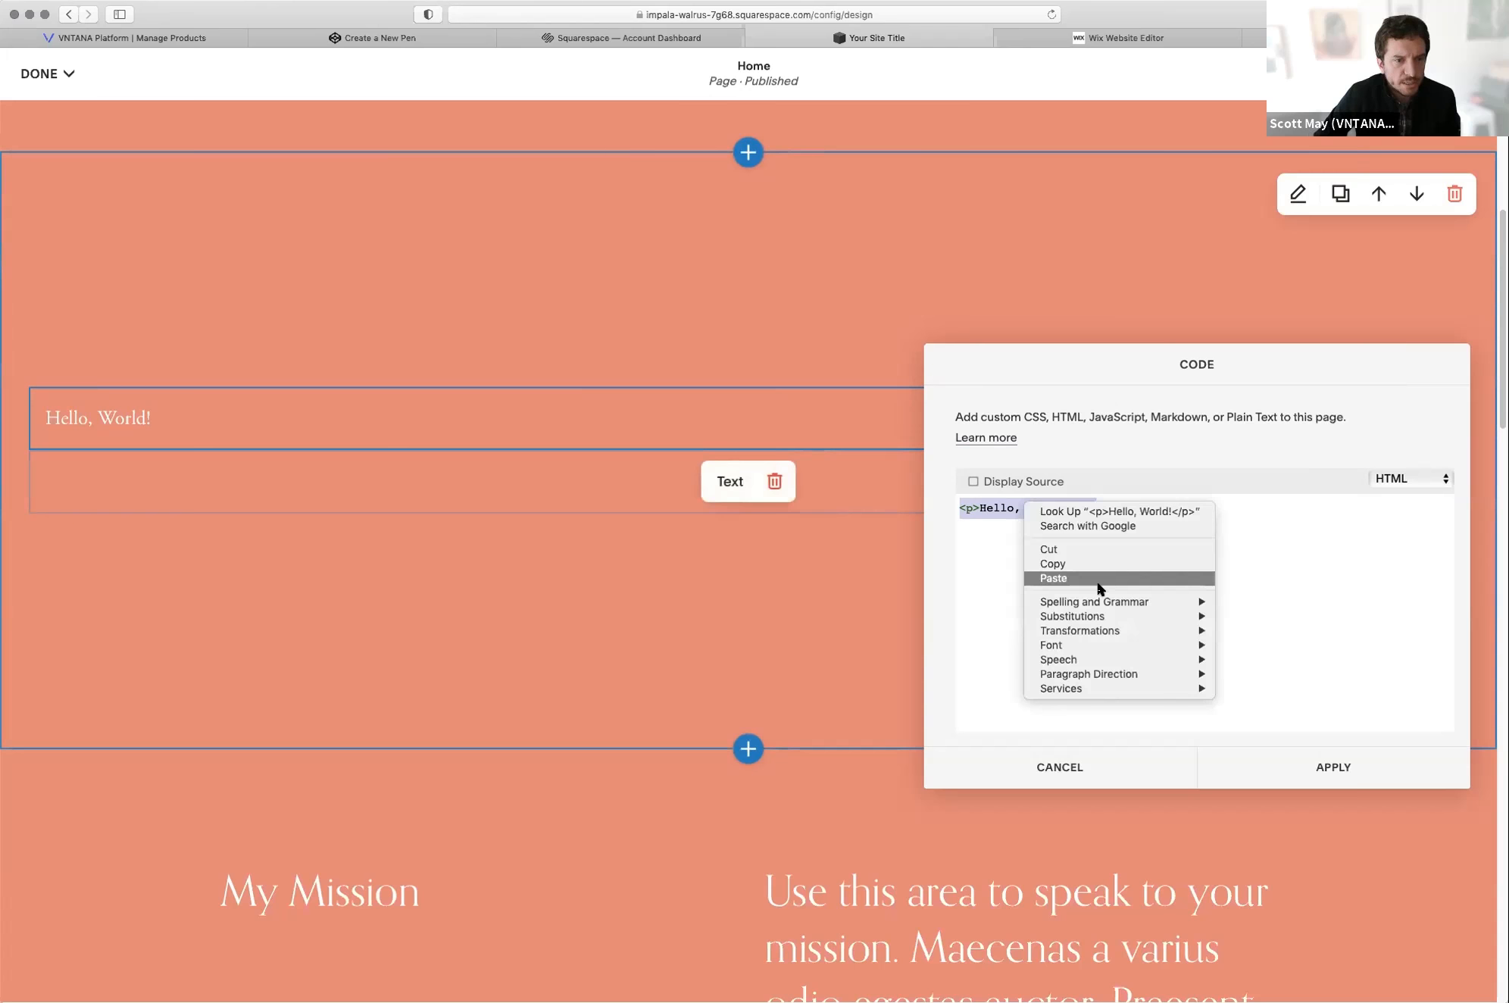
click(1102, 584)
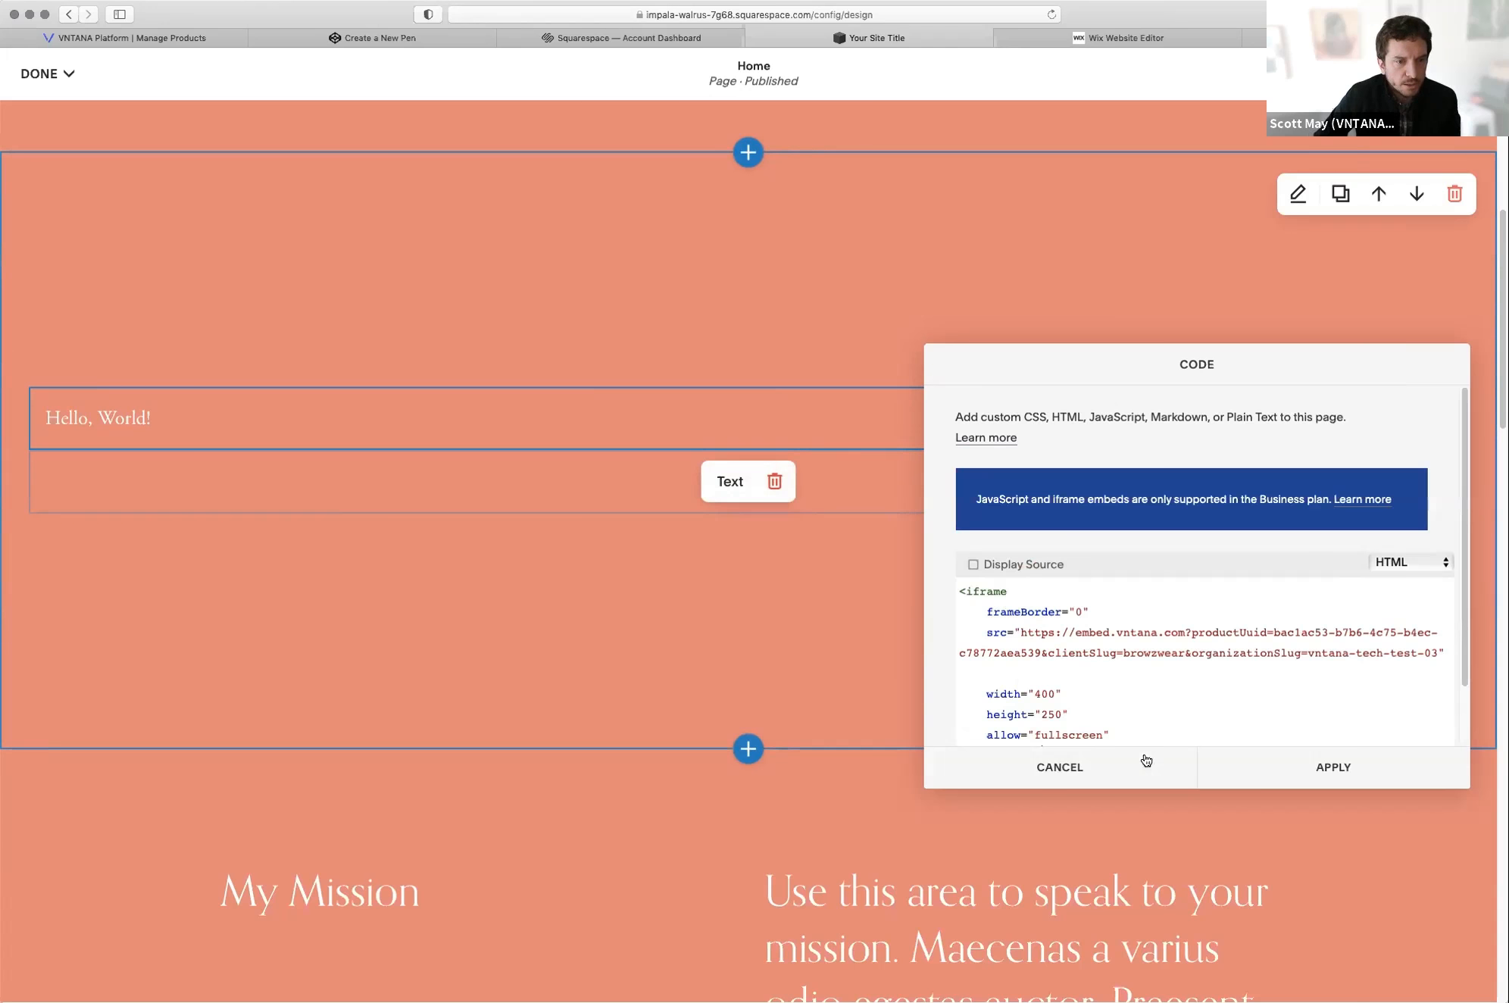
click(1356, 765)
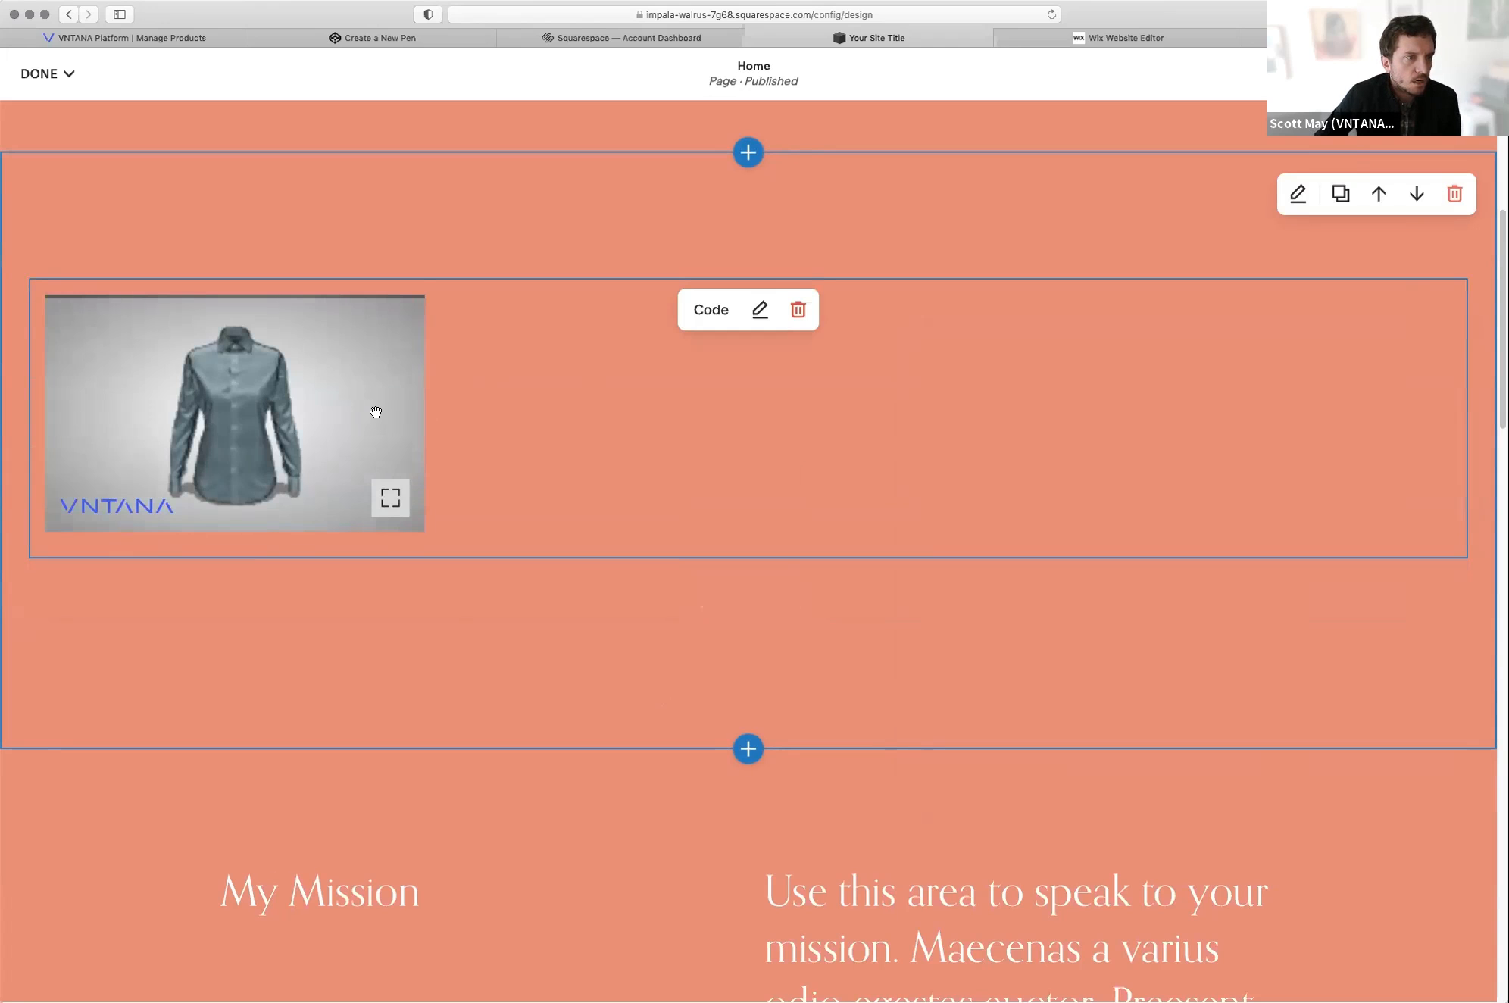
Step: Set the embedded shirt's iframe to width 700 and height 550 in the Code block and apply the change
drag(198, 368, 291, 427)
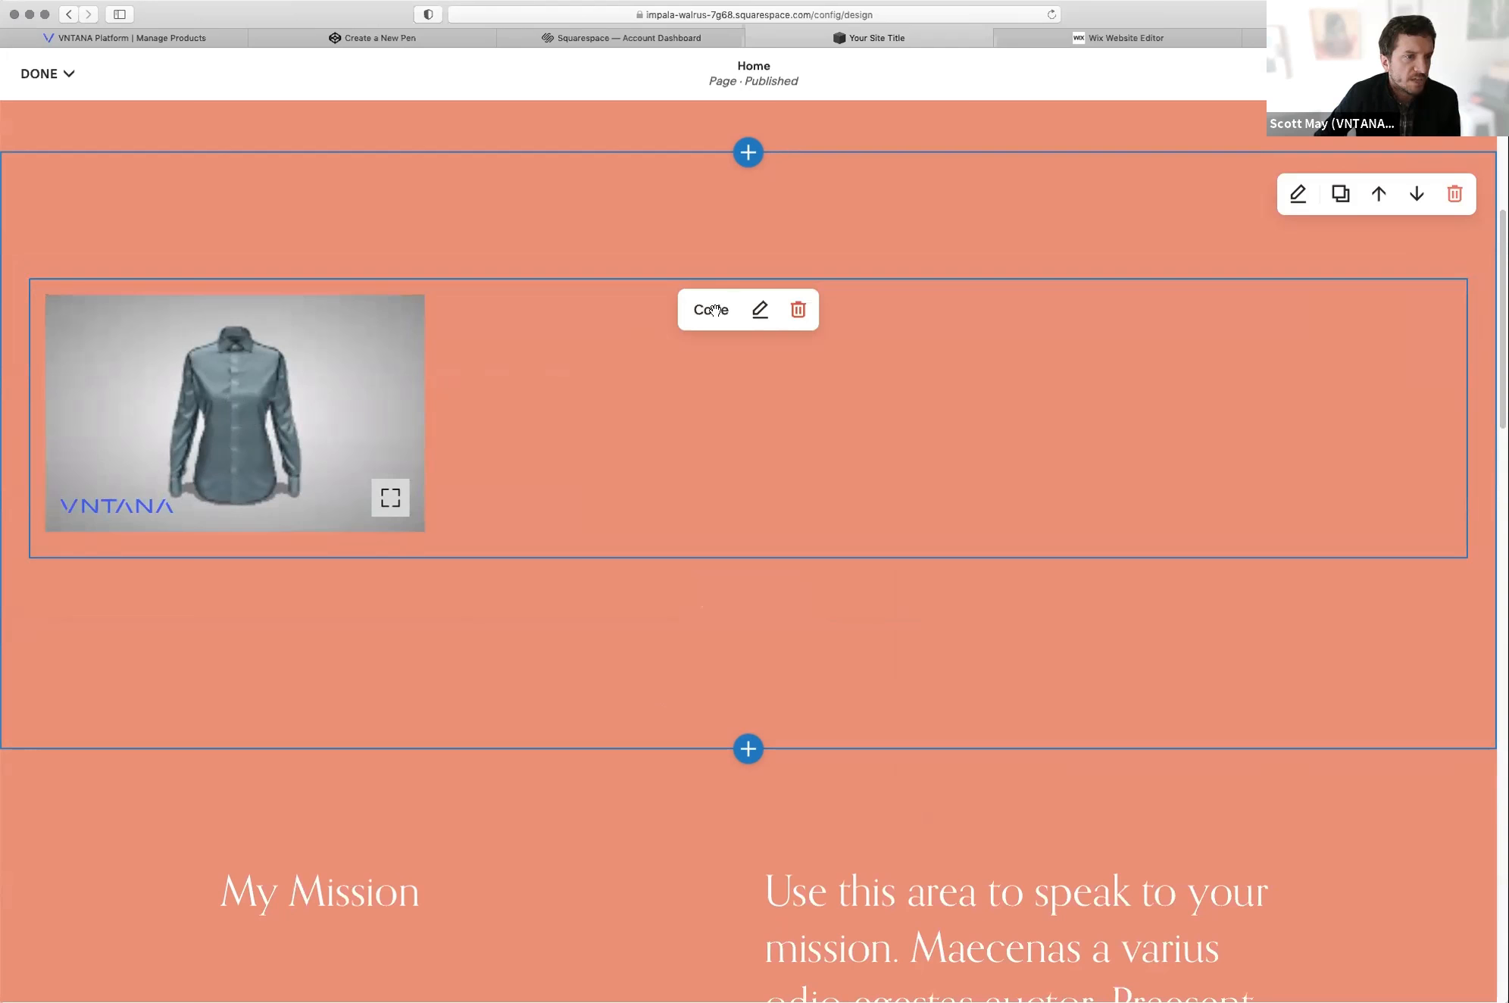
click(762, 309)
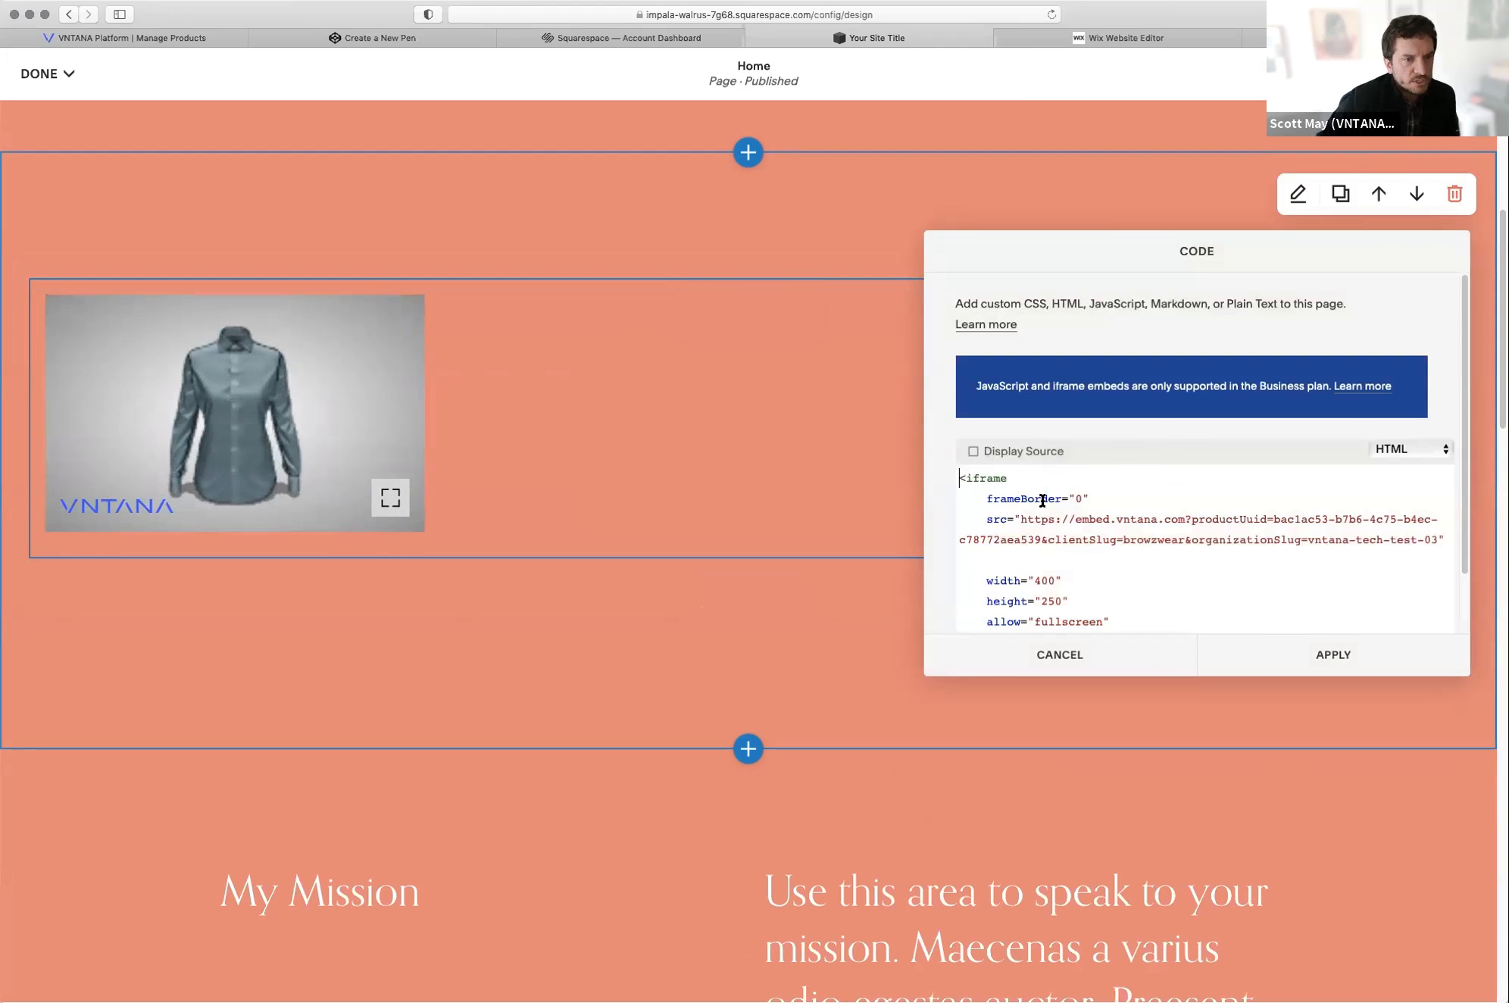
scroll(1044, 503, down, 2)
drag(1042, 510, 1035, 510)
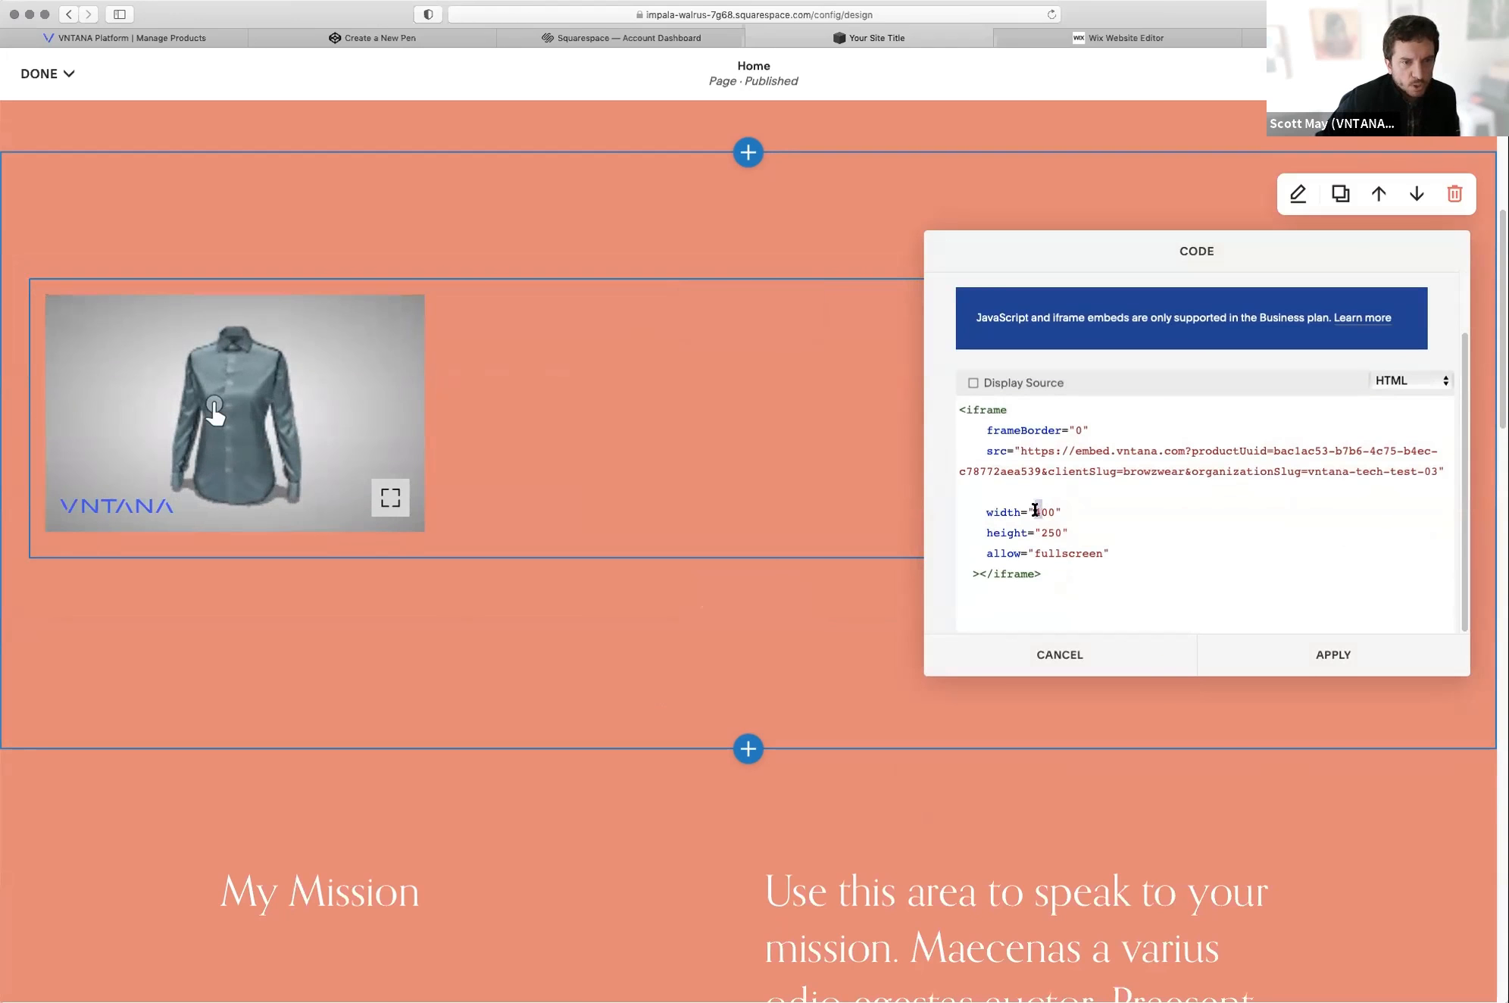
text(7)
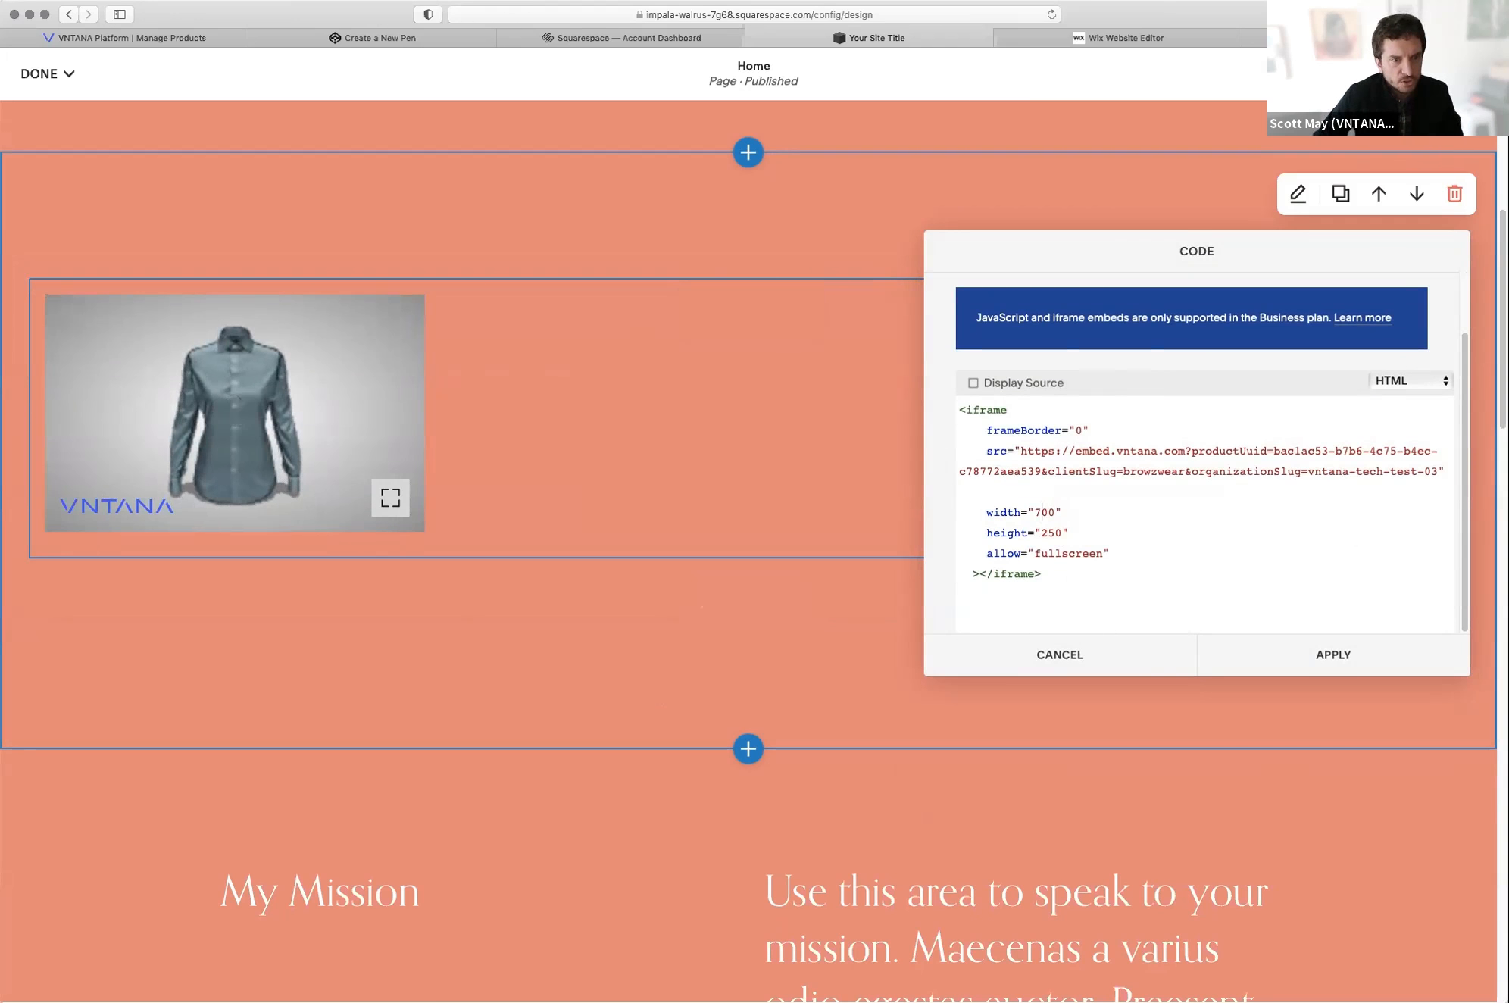
drag(1049, 532, 1043, 532)
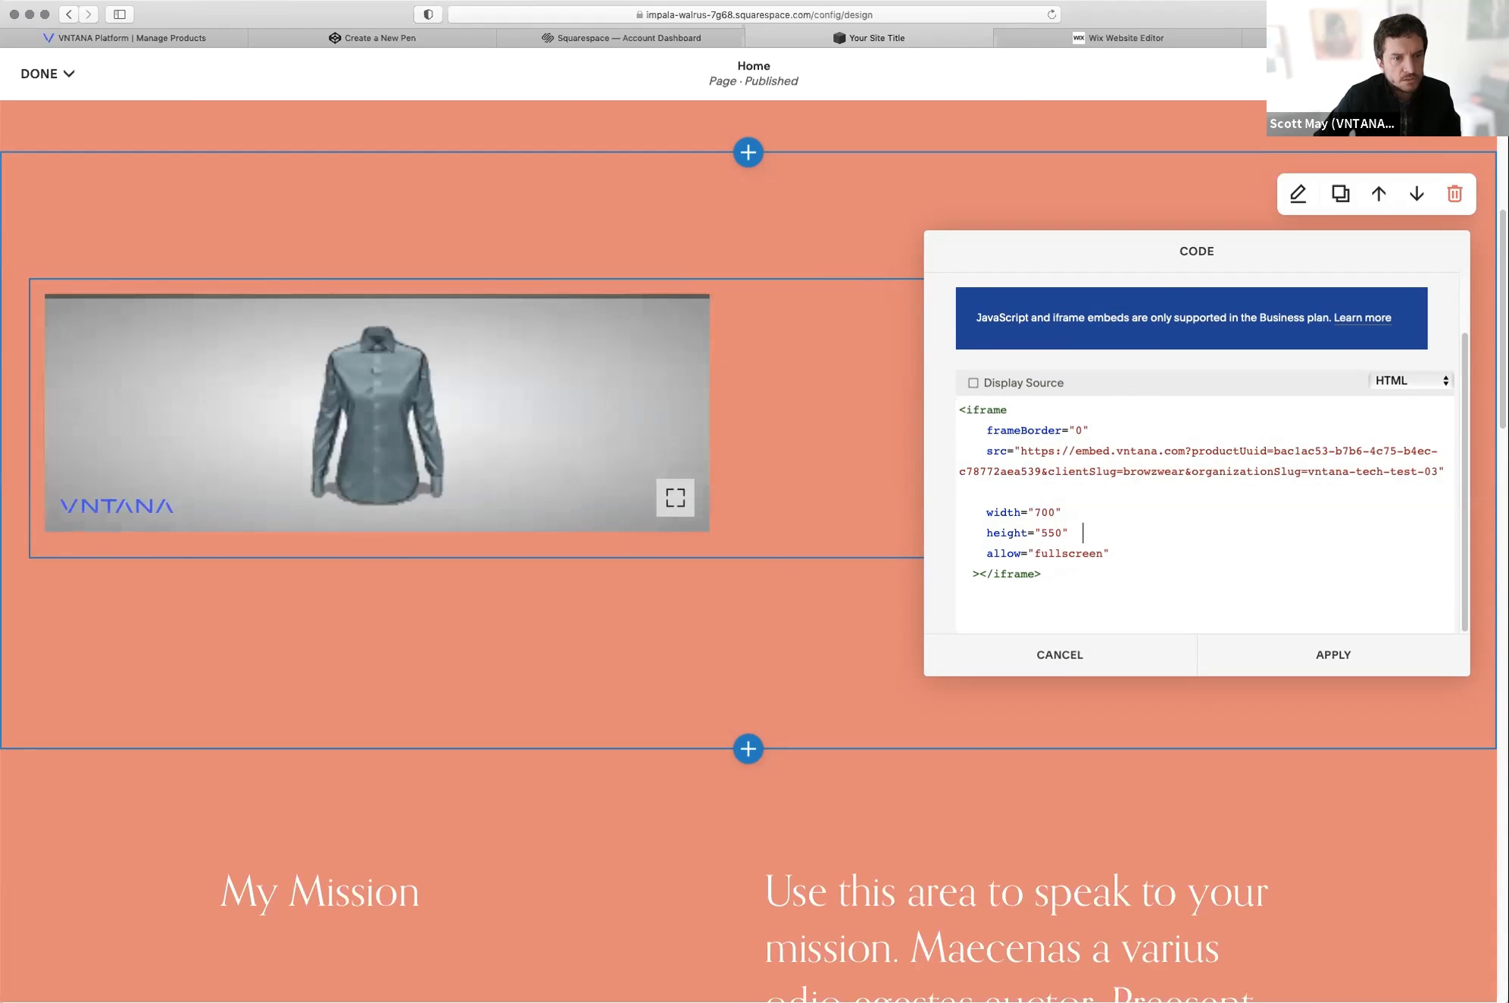
click(1333, 655)
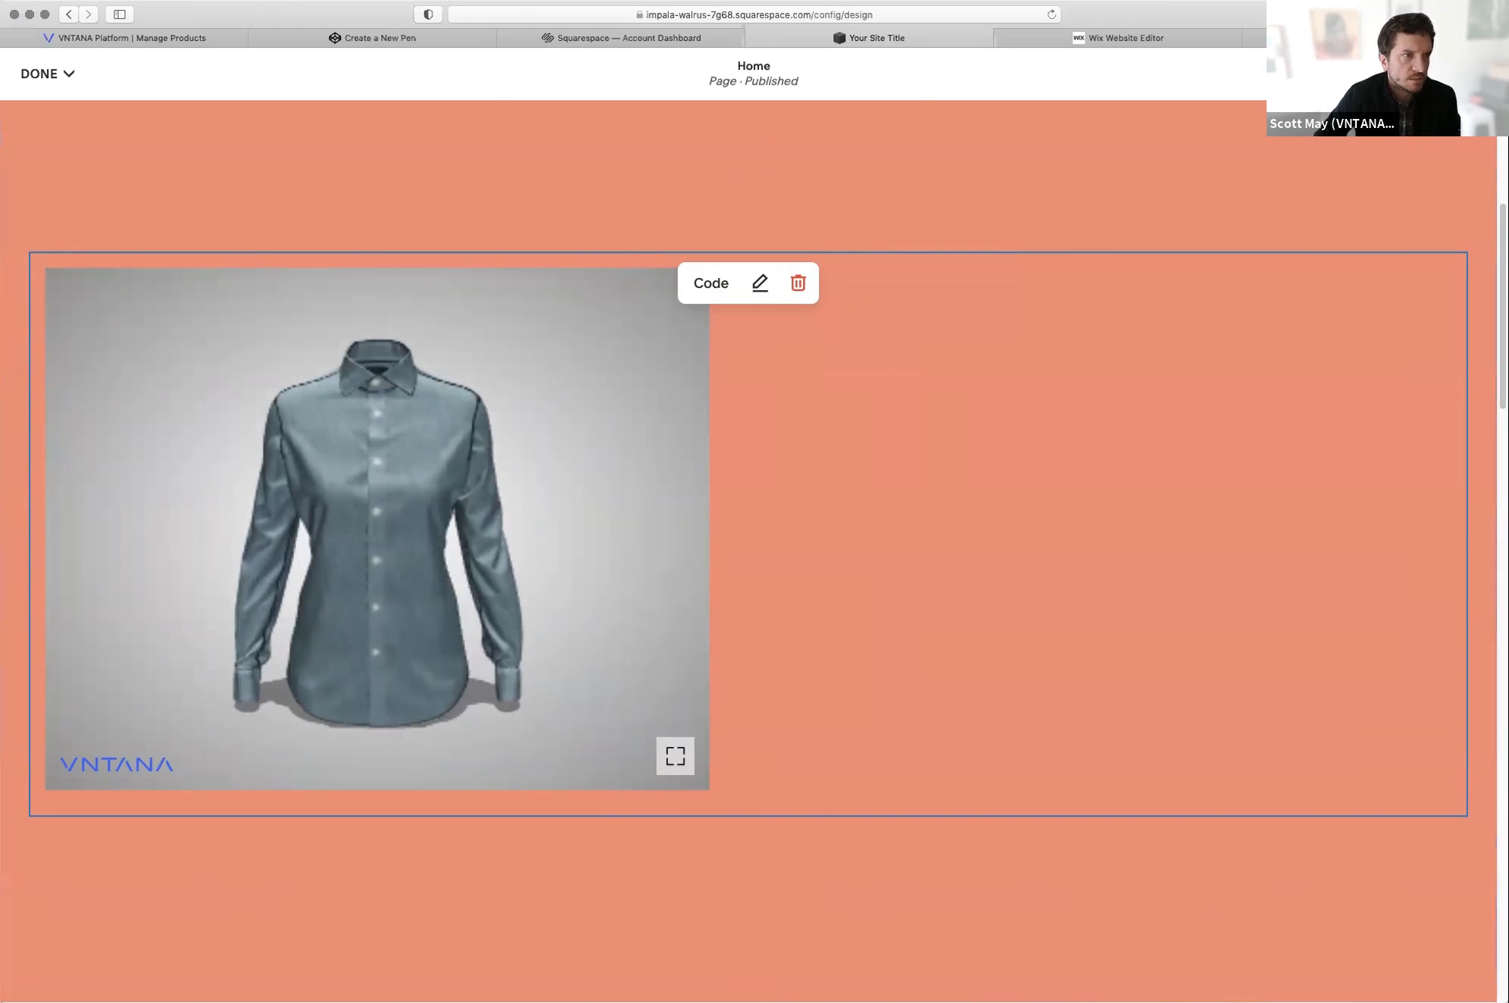
Step: Switch to the VNTANA platform, open the denim shirt's viewer options and set the lighting exposure to 1.5
click(125, 37)
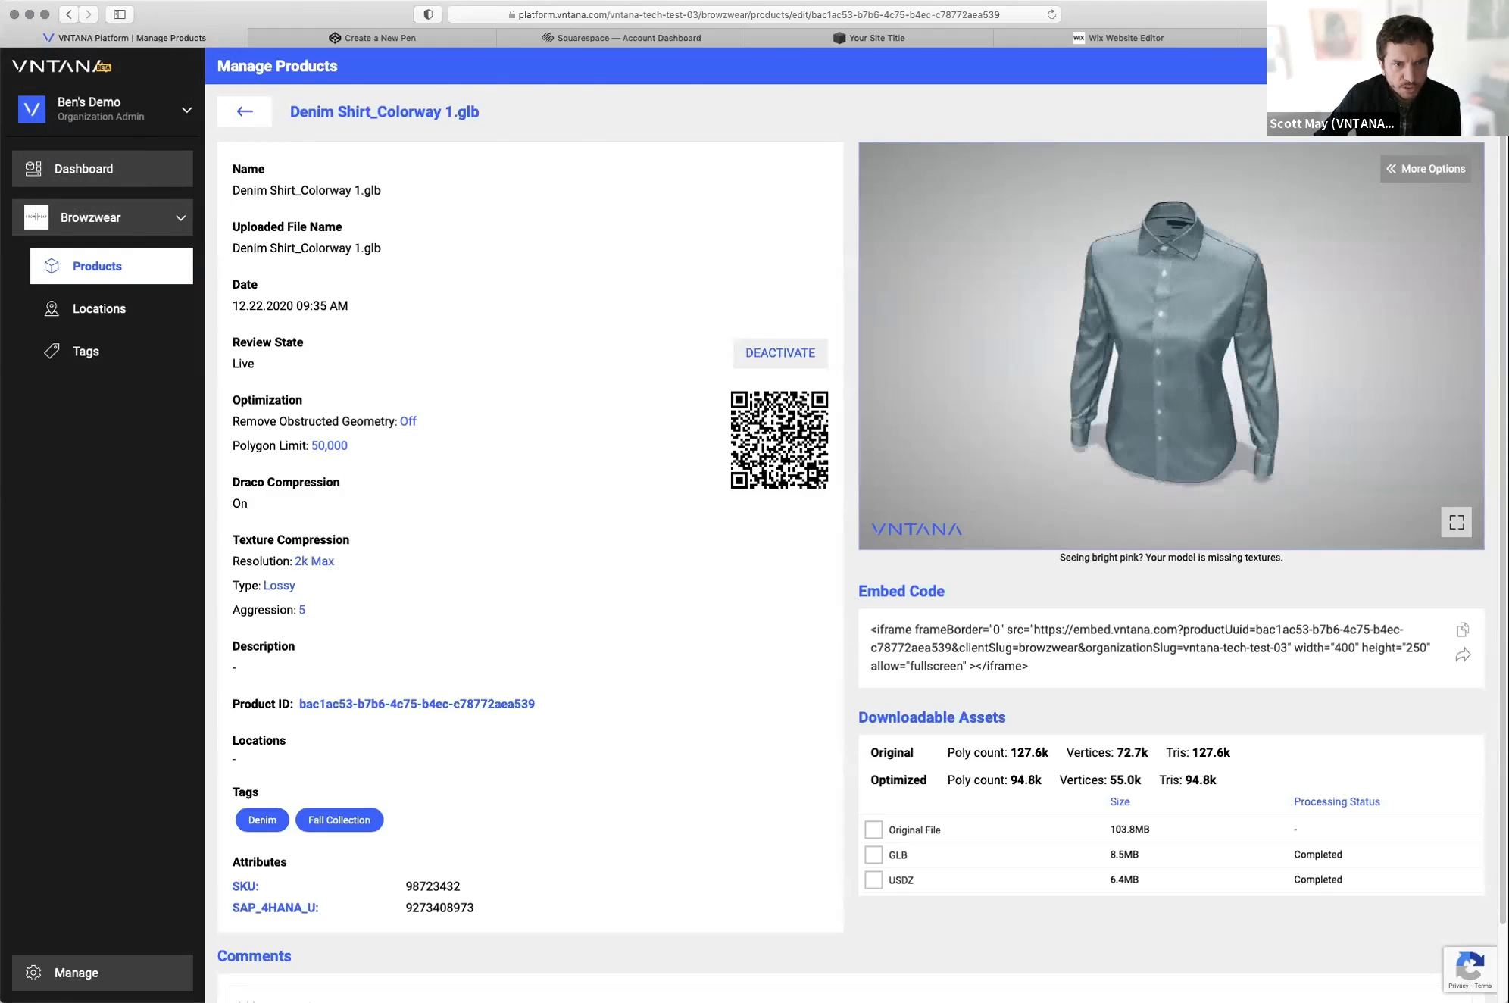
click(1425, 169)
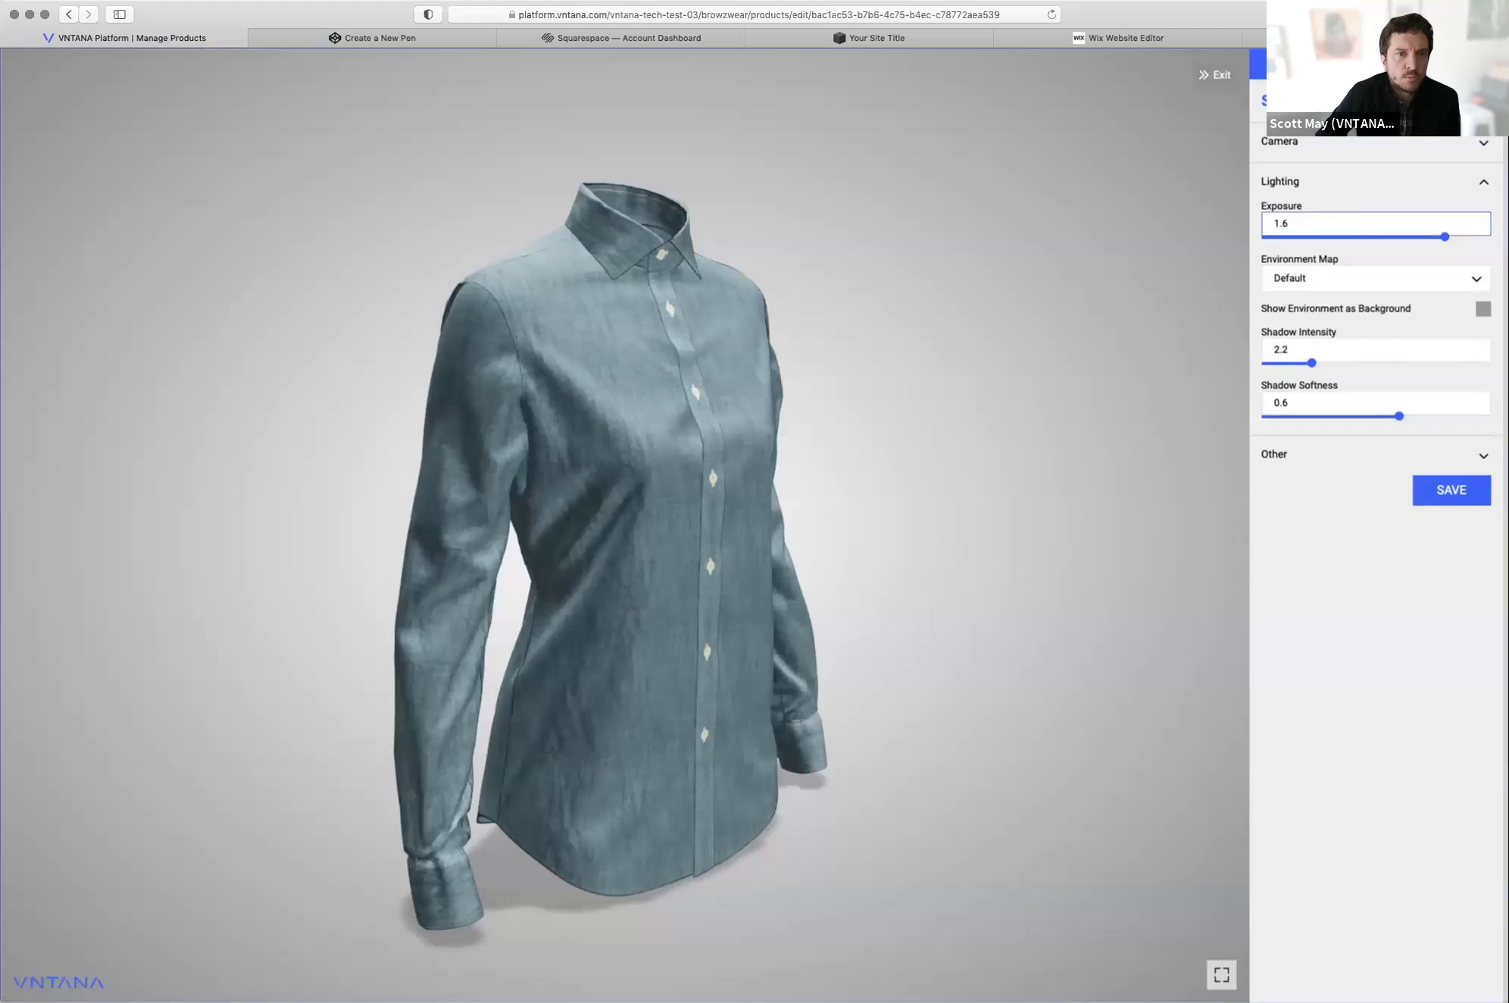
mouse_move(1444, 236)
mouse_down()
mouse_move(1351, 237)
mouse_move(1433, 236)
mouse_up()
Step: Try the Coastal environment map on the shirt and restore Default
click(1375, 278)
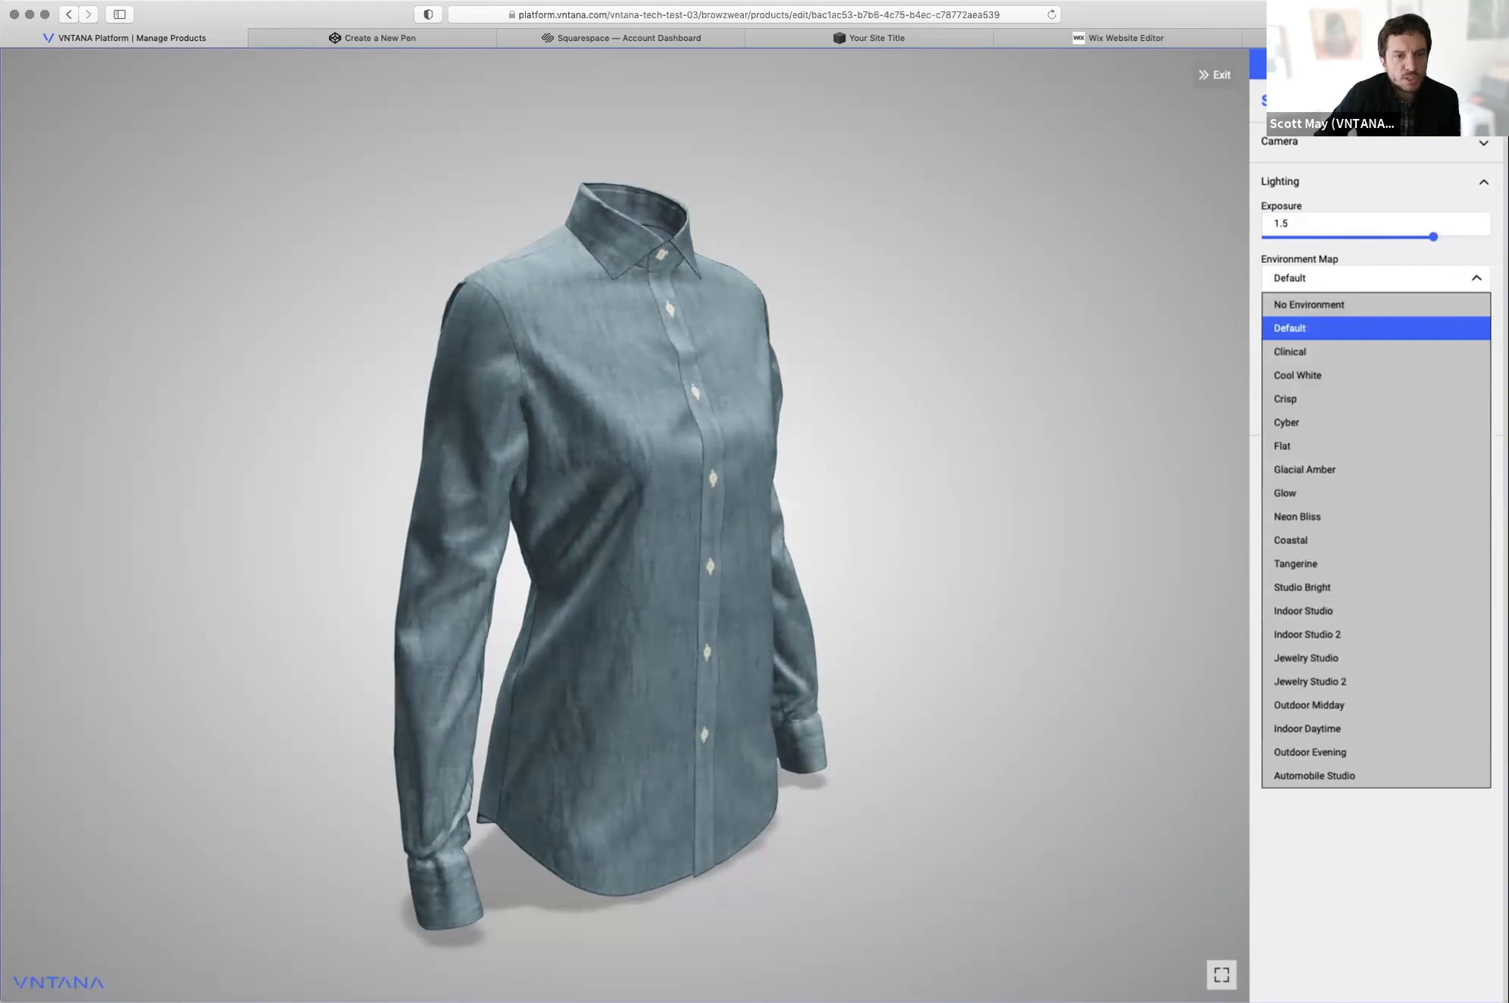
click(1290, 539)
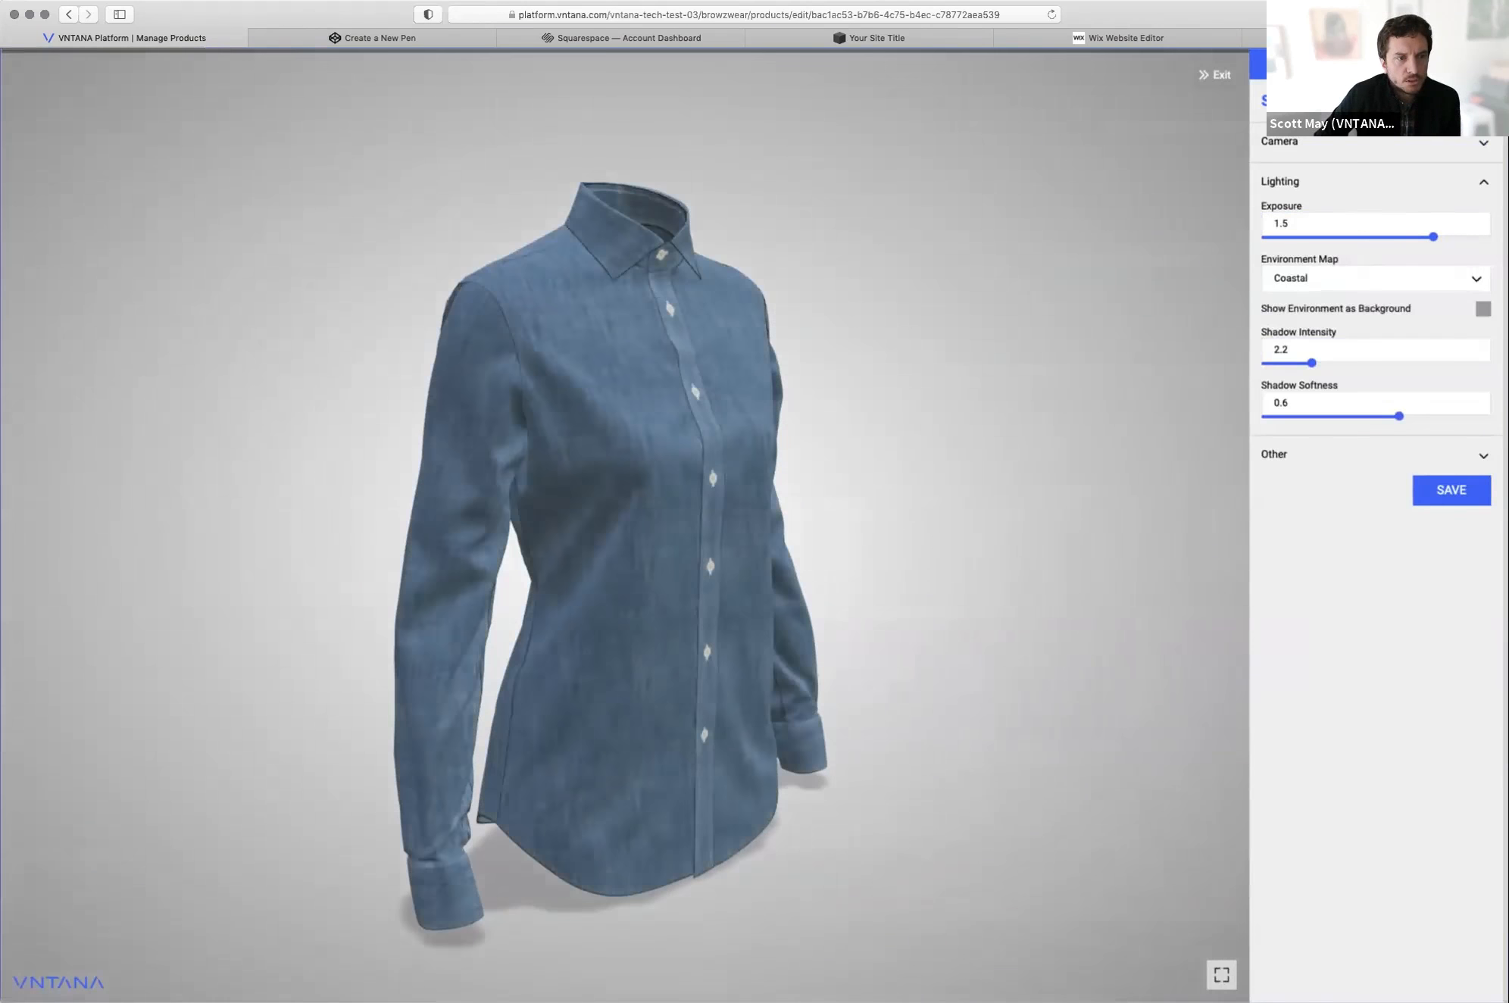
click(1375, 278)
click(1290, 328)
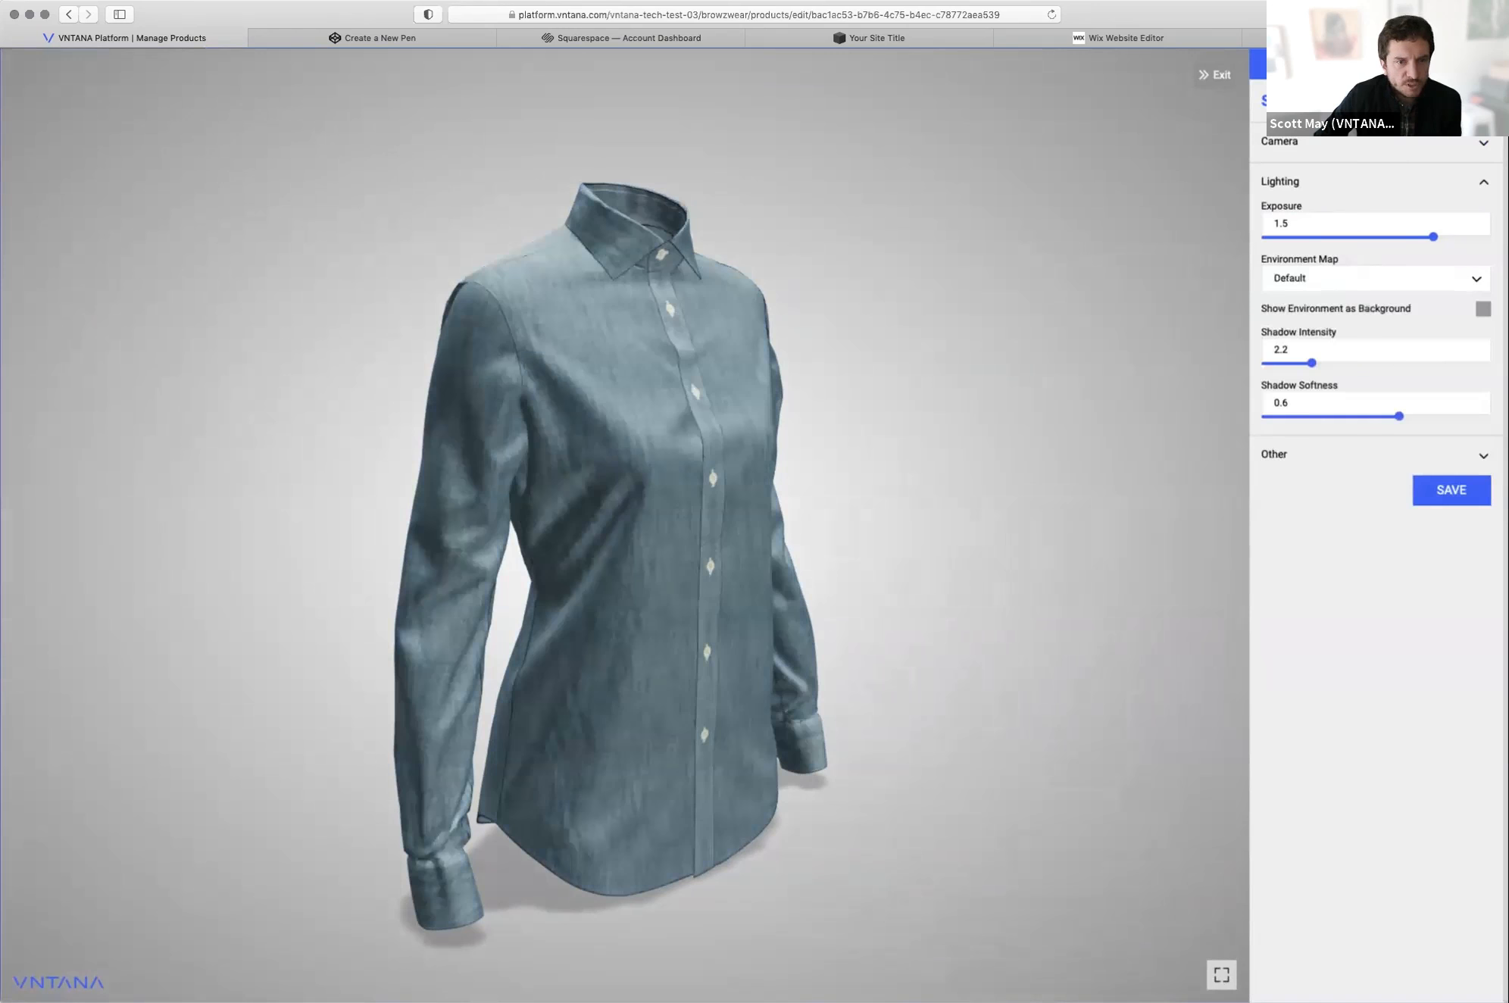
Step: Set the shadow intensity to 2.5 and the background to Transparent, and save the viewer settings
drag(1312, 363, 1318, 363)
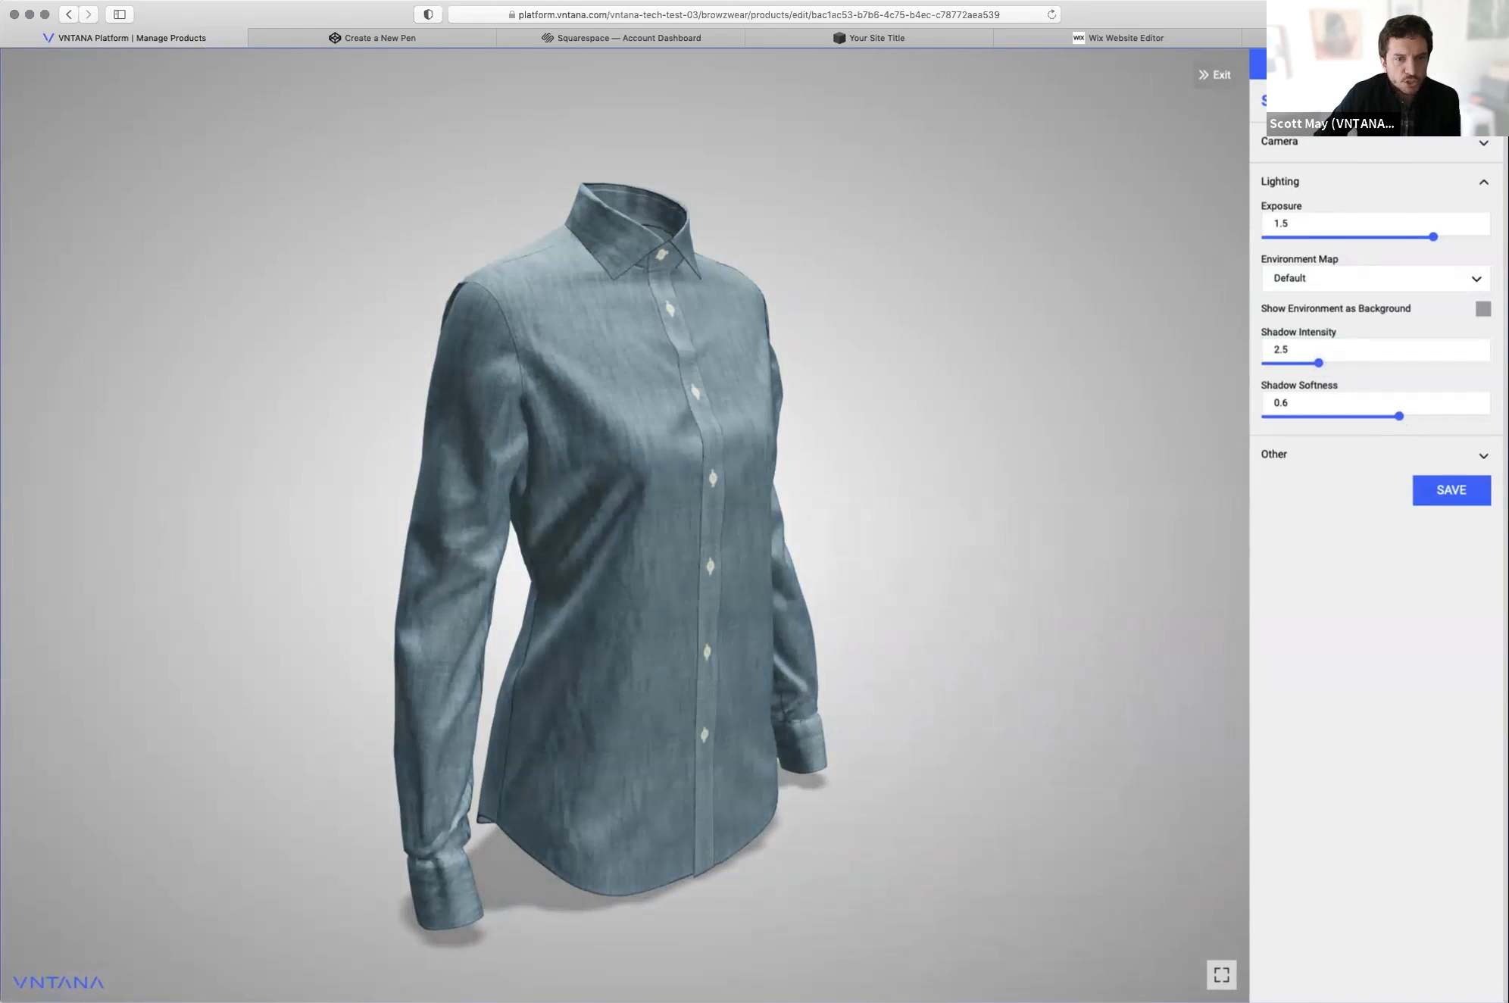
click(1483, 455)
click(1475, 498)
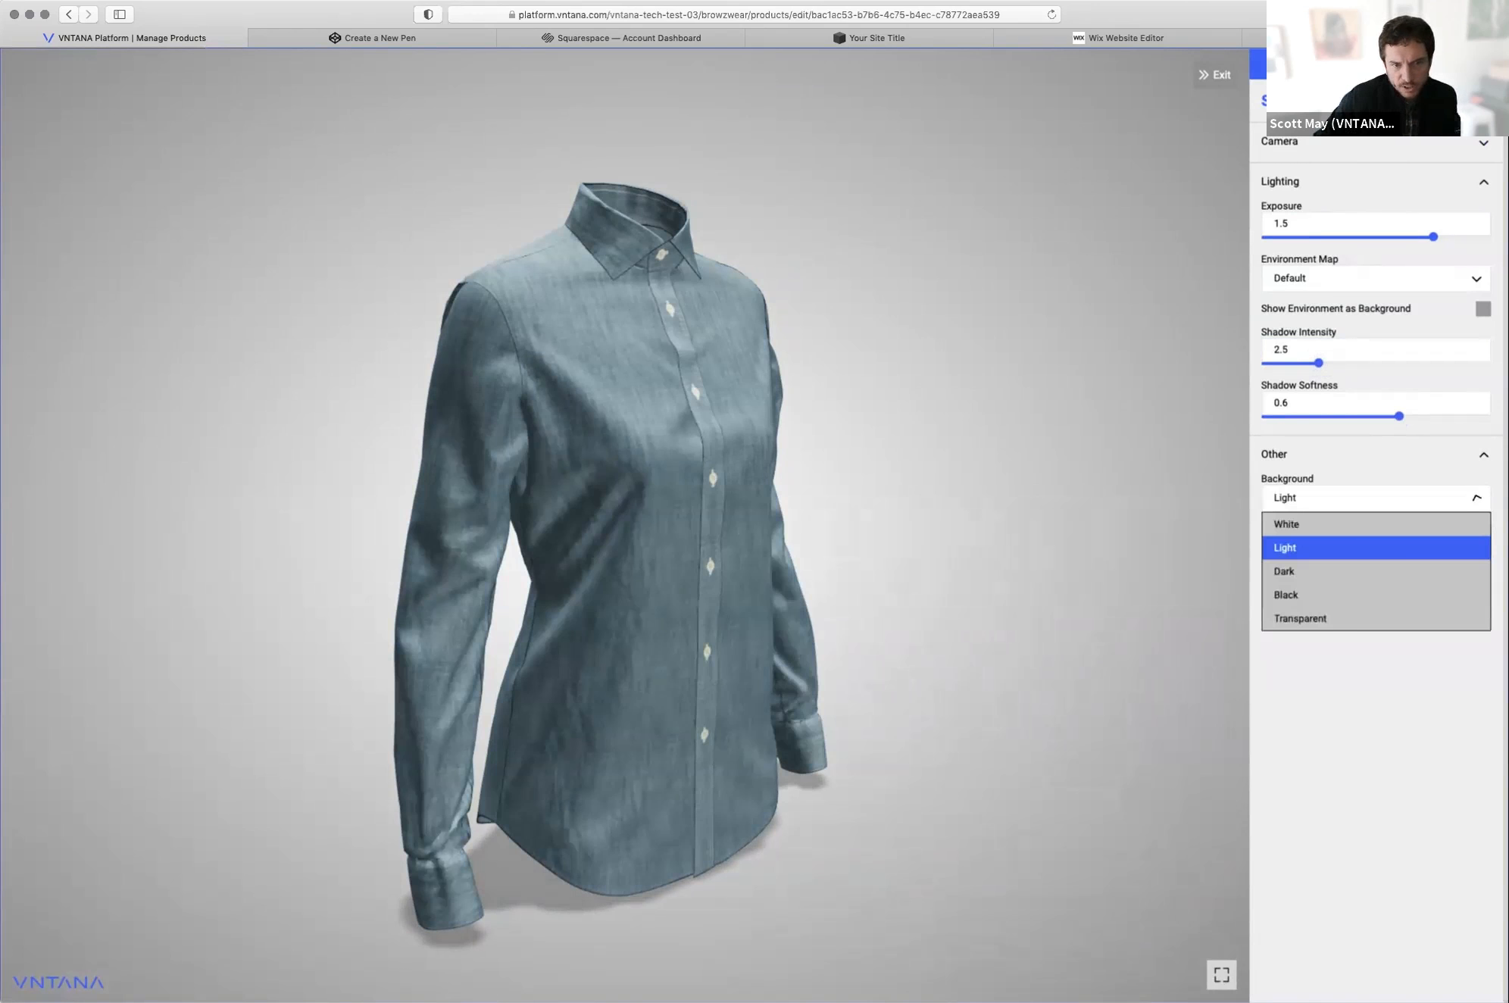
click(1300, 618)
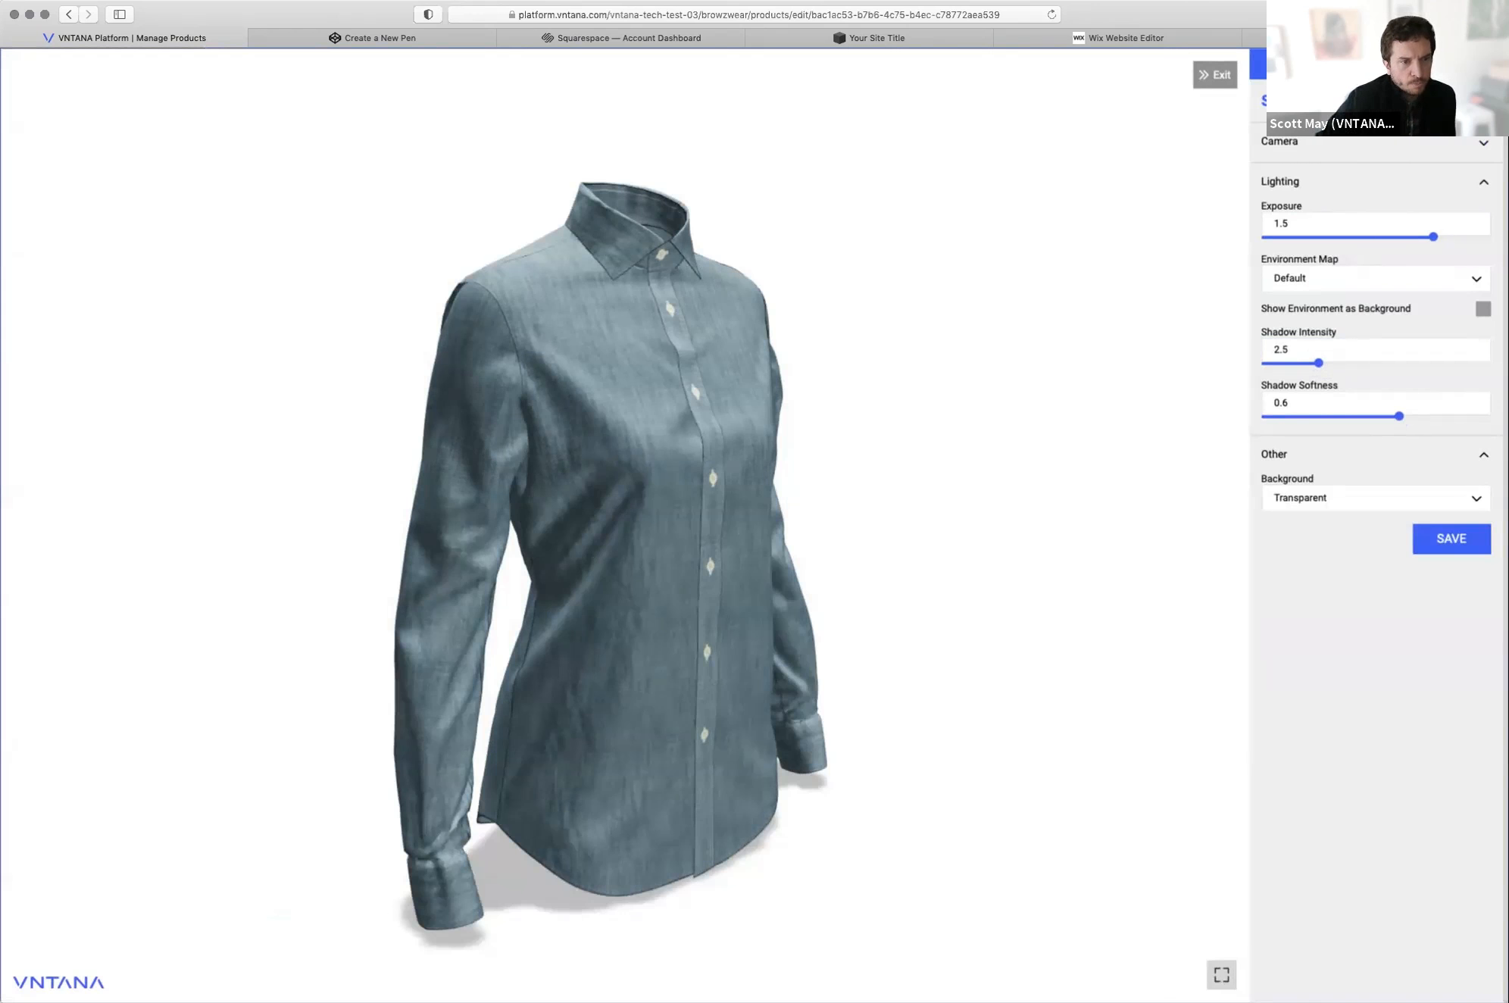
click(1451, 538)
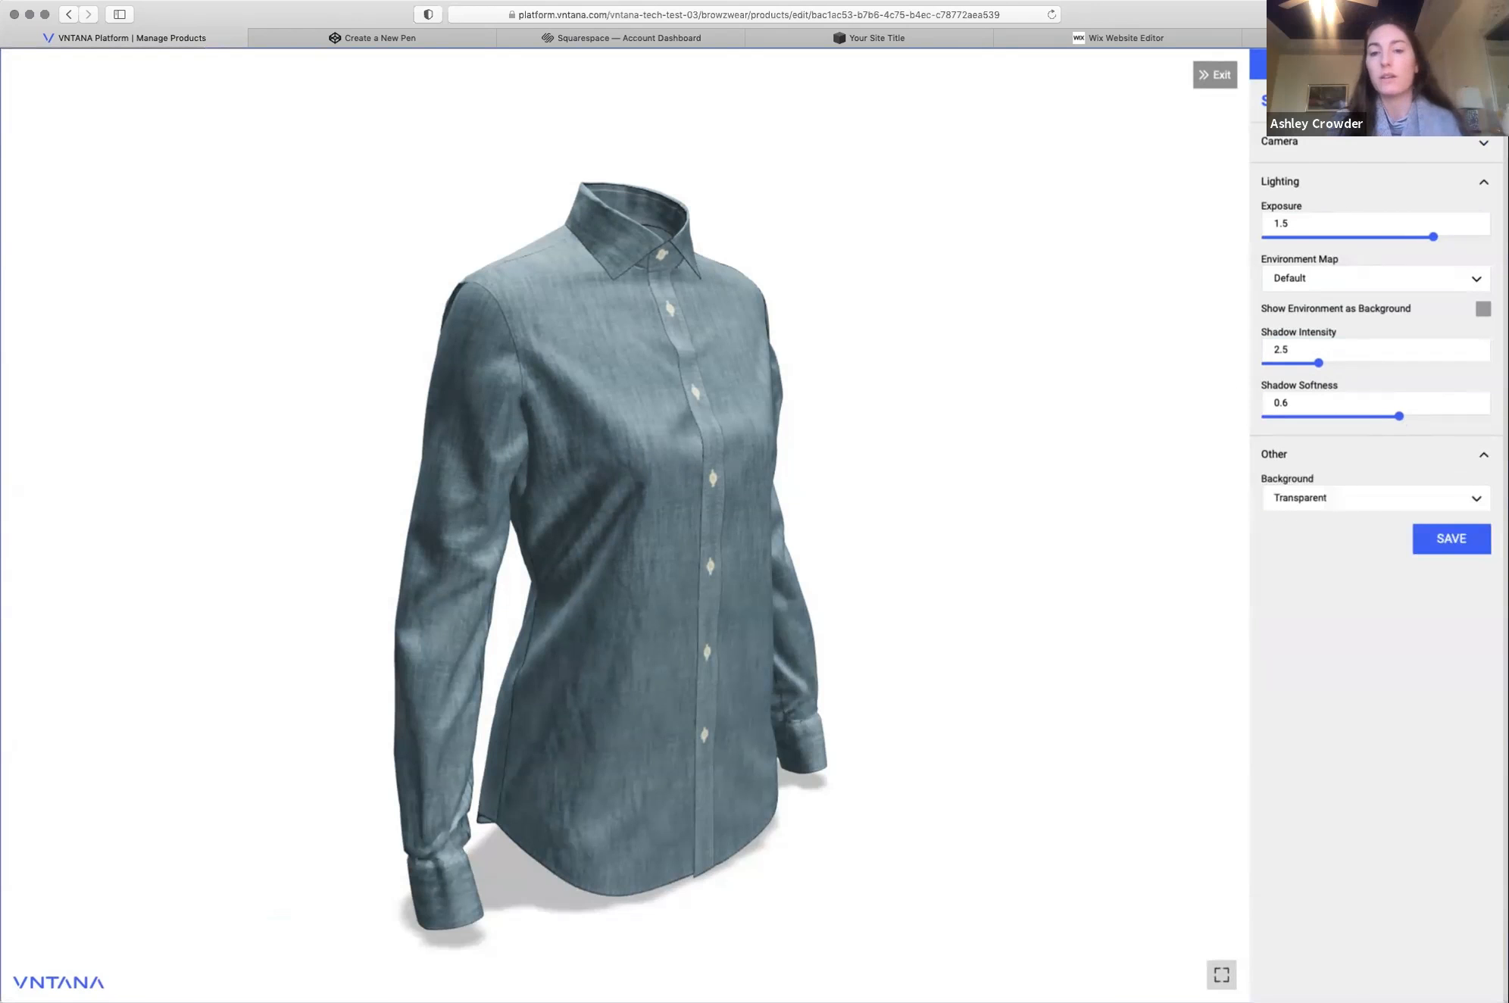
Step: Try the Light and Dark backgrounds on the shirt and restore Transparent
click(1375, 498)
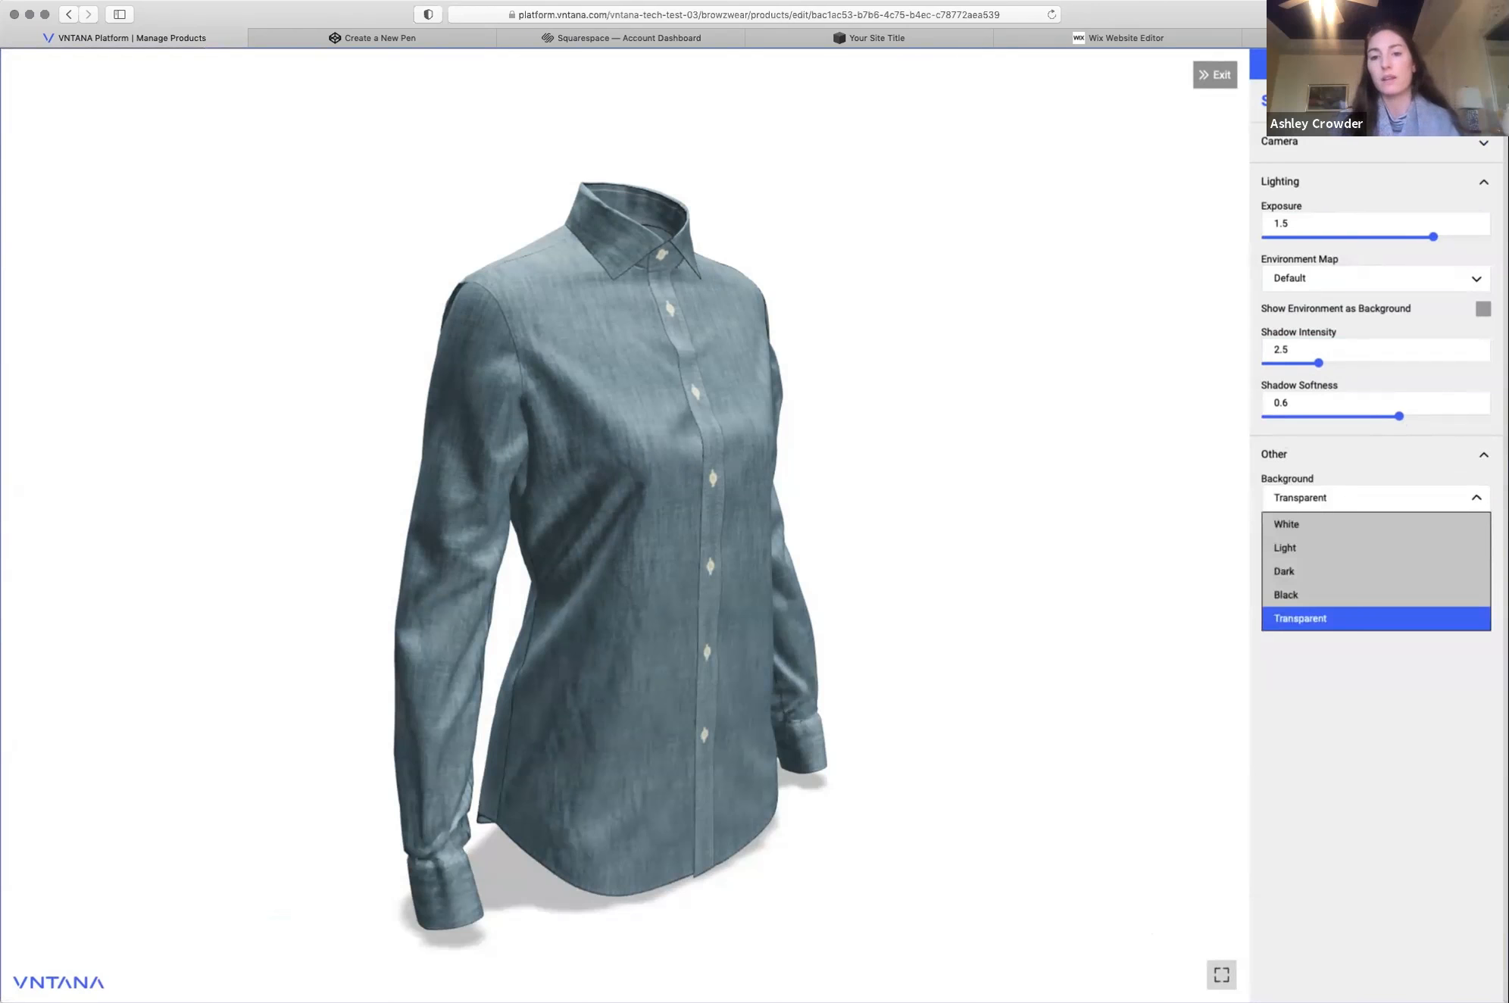
click(1440, 547)
click(1476, 498)
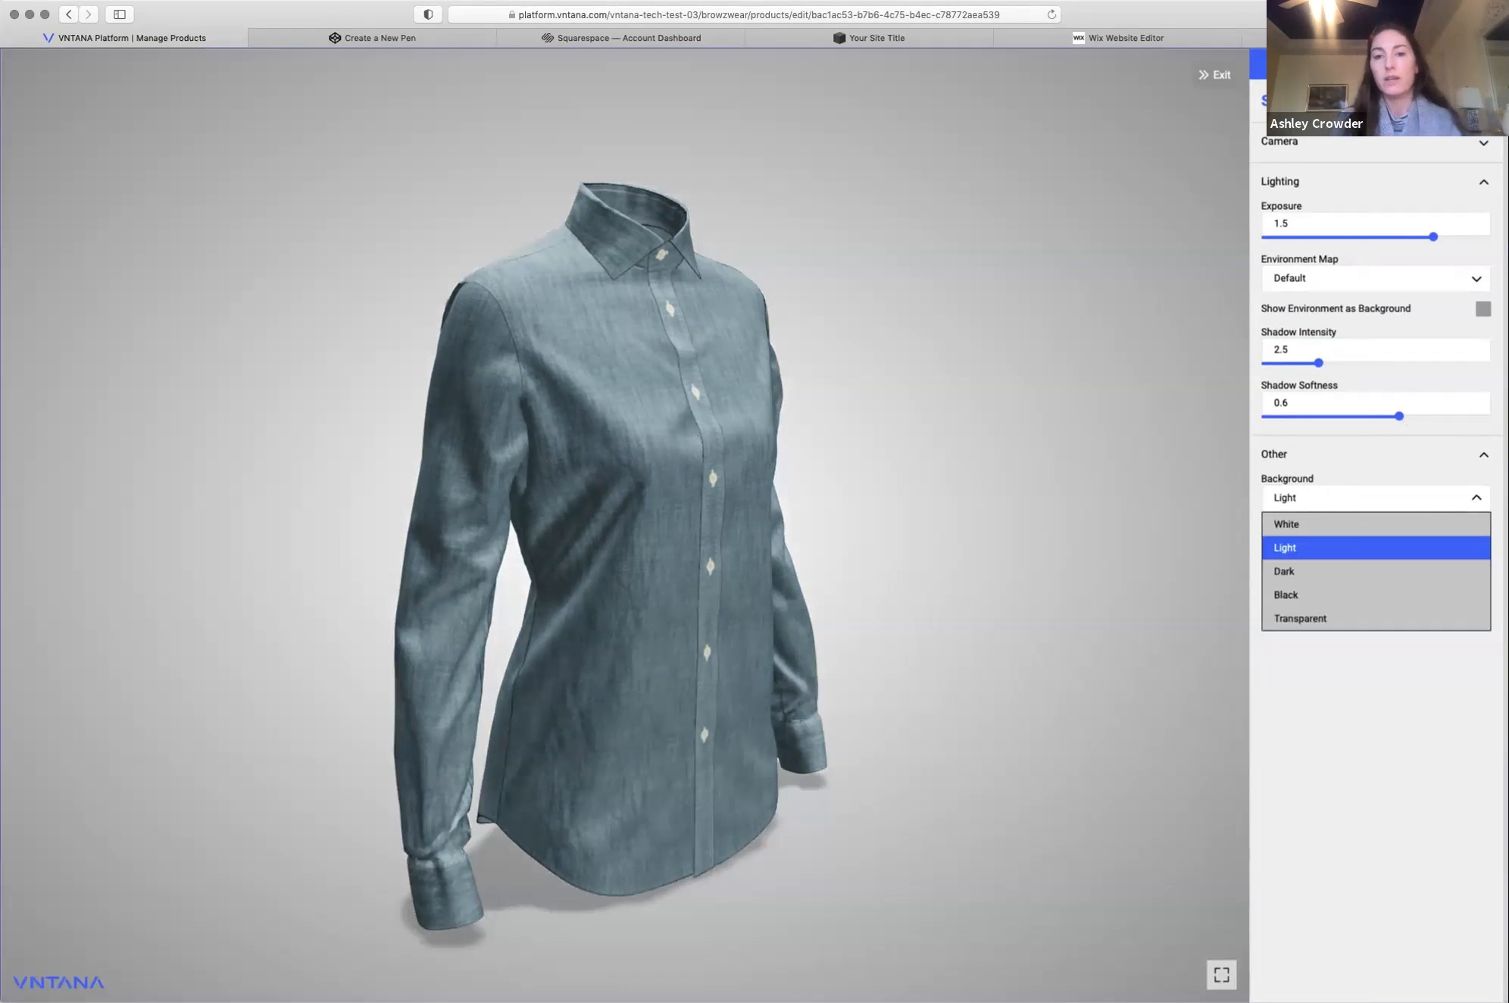
click(1439, 571)
click(1476, 498)
click(1375, 619)
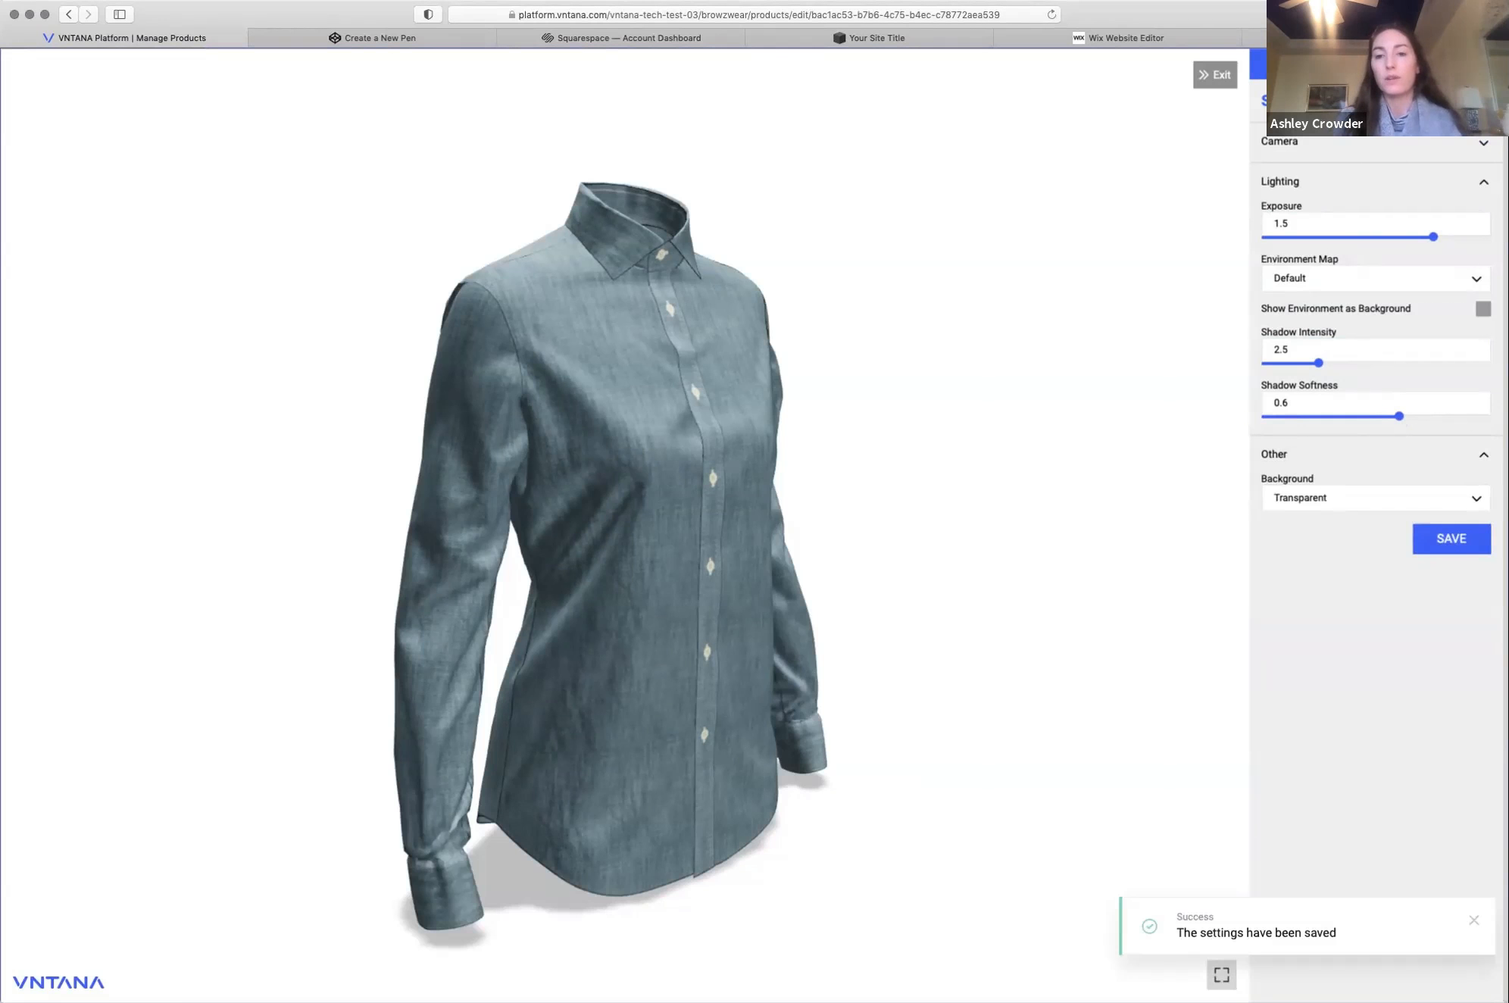
Step: Return to the Squarespace site, slightly widen the iframe in the Code block and apply it to refresh the embedded shirt
click(372, 38)
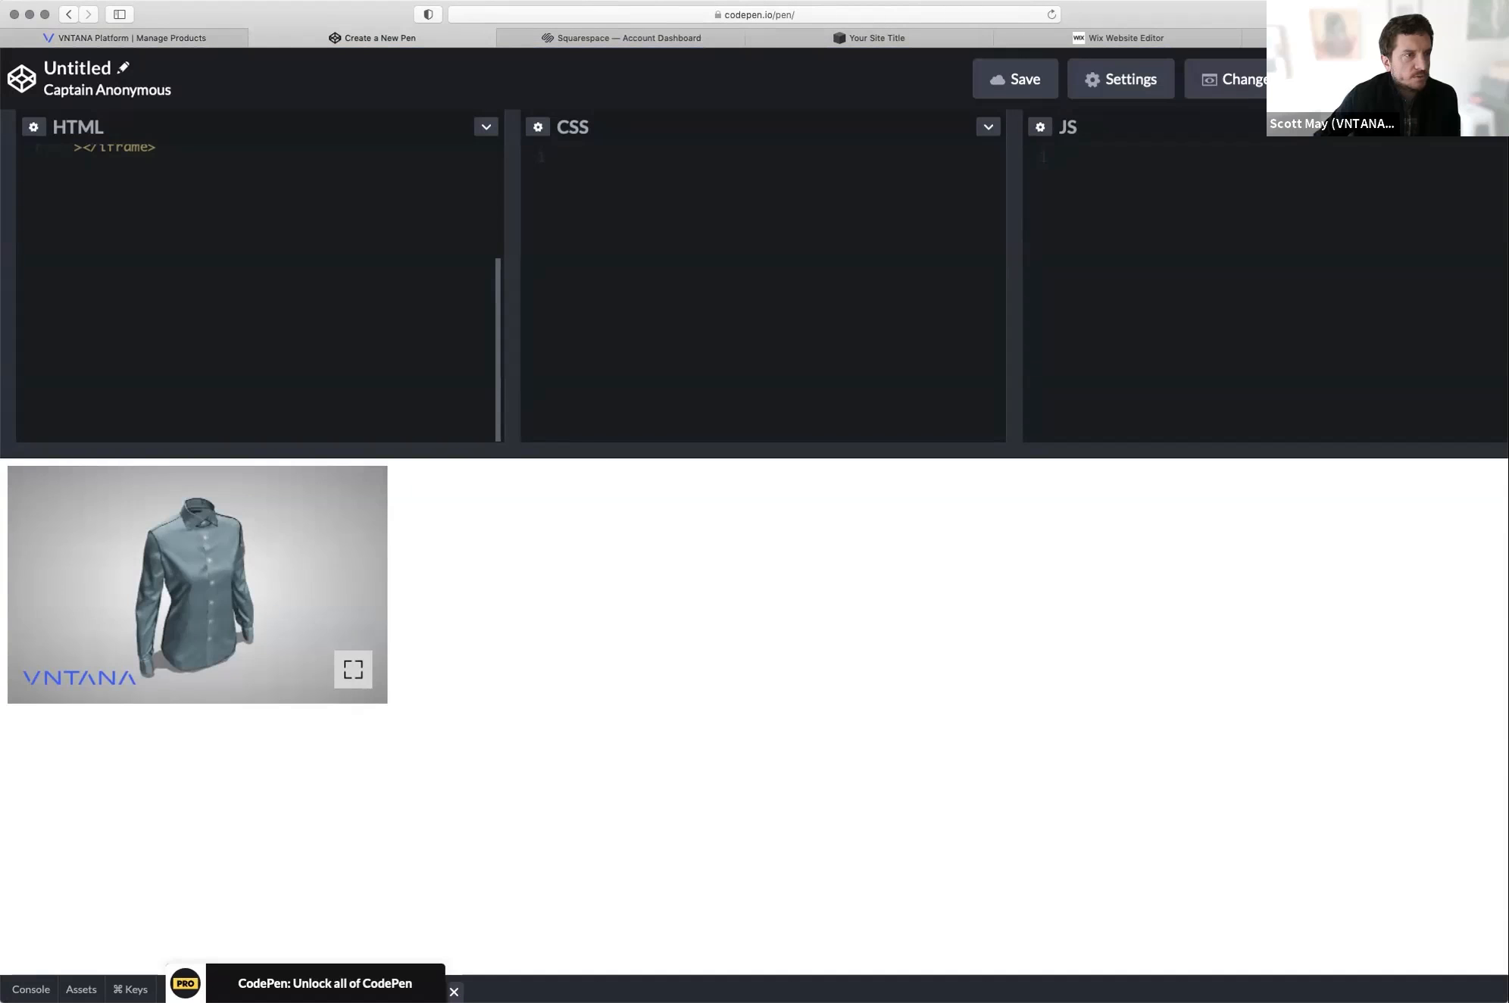
click(869, 38)
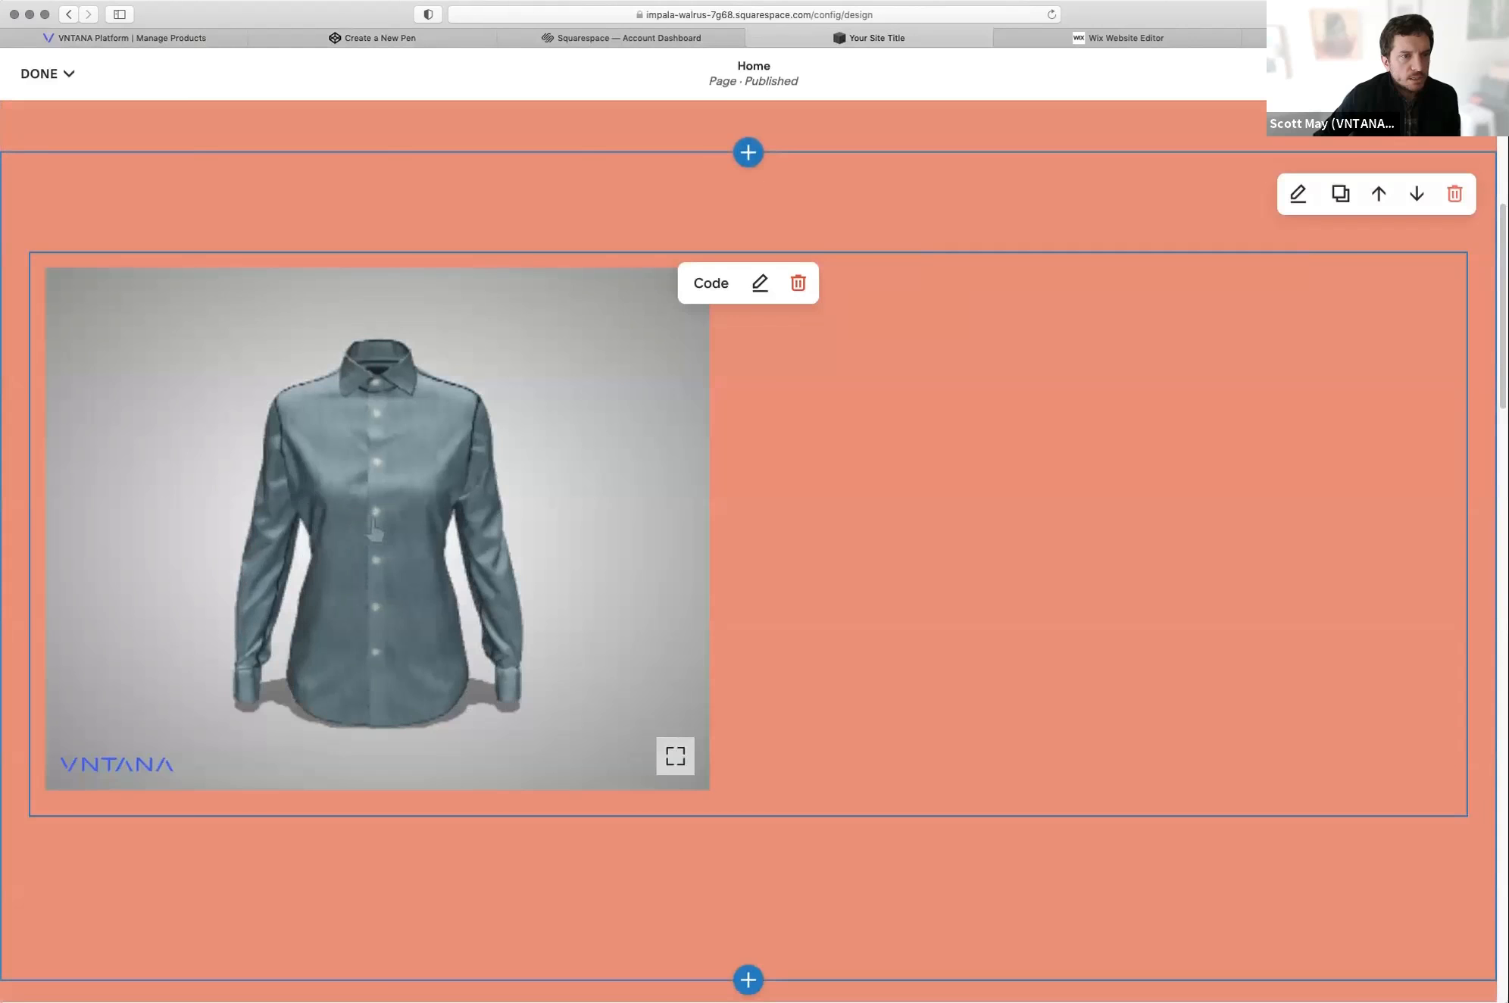
click(760, 283)
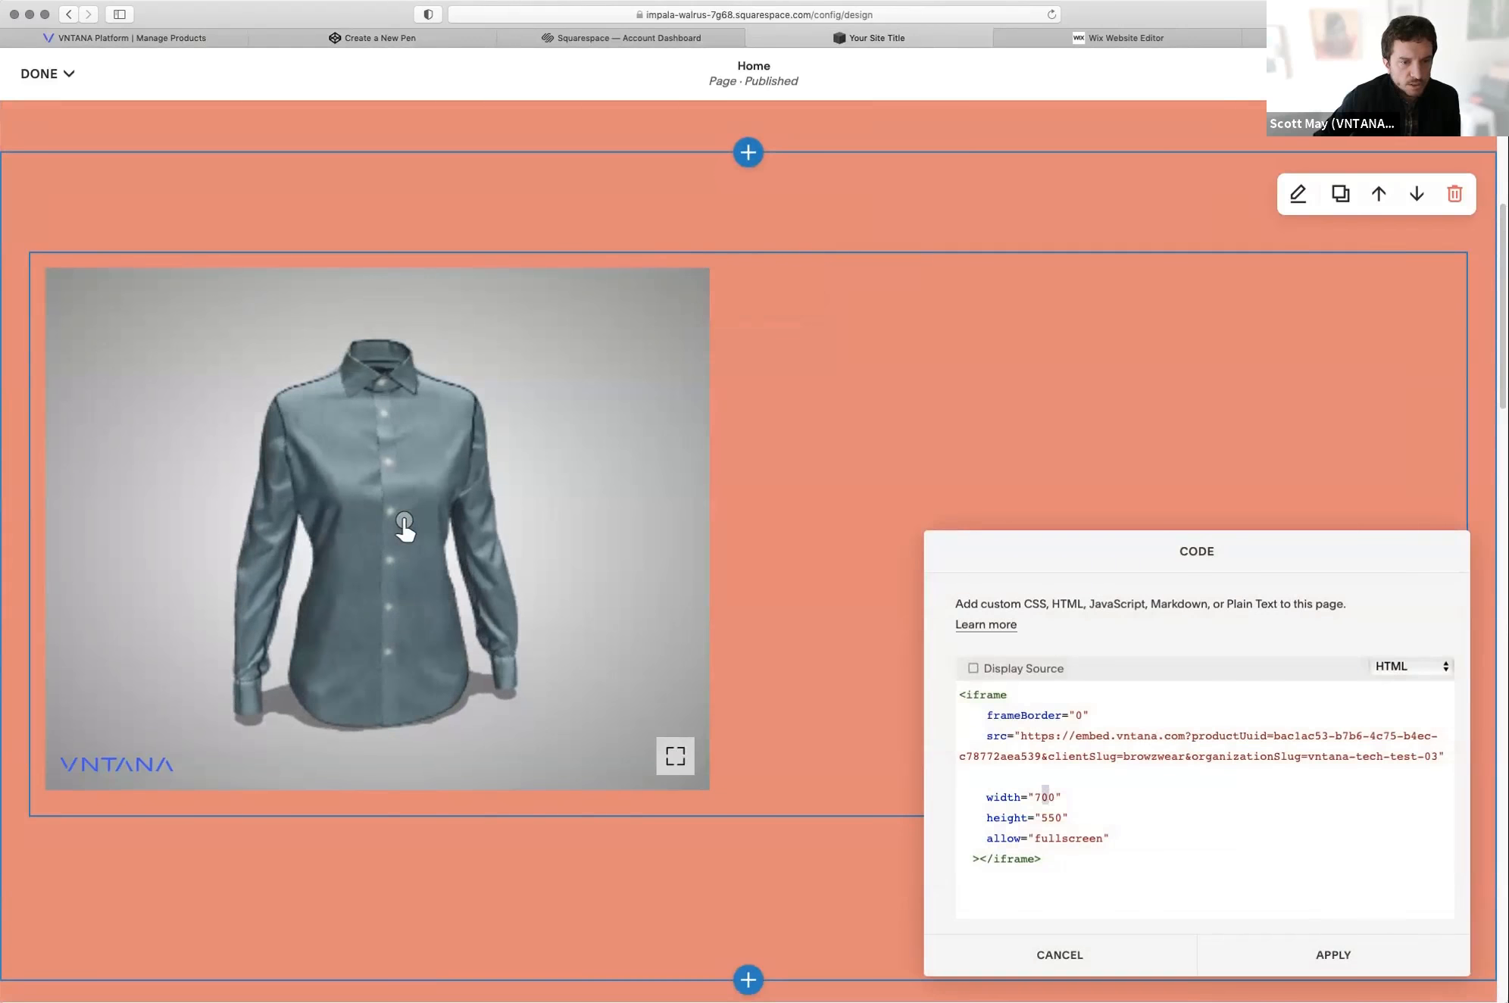
drag(1048, 798, 1043, 798)
click(1069, 878)
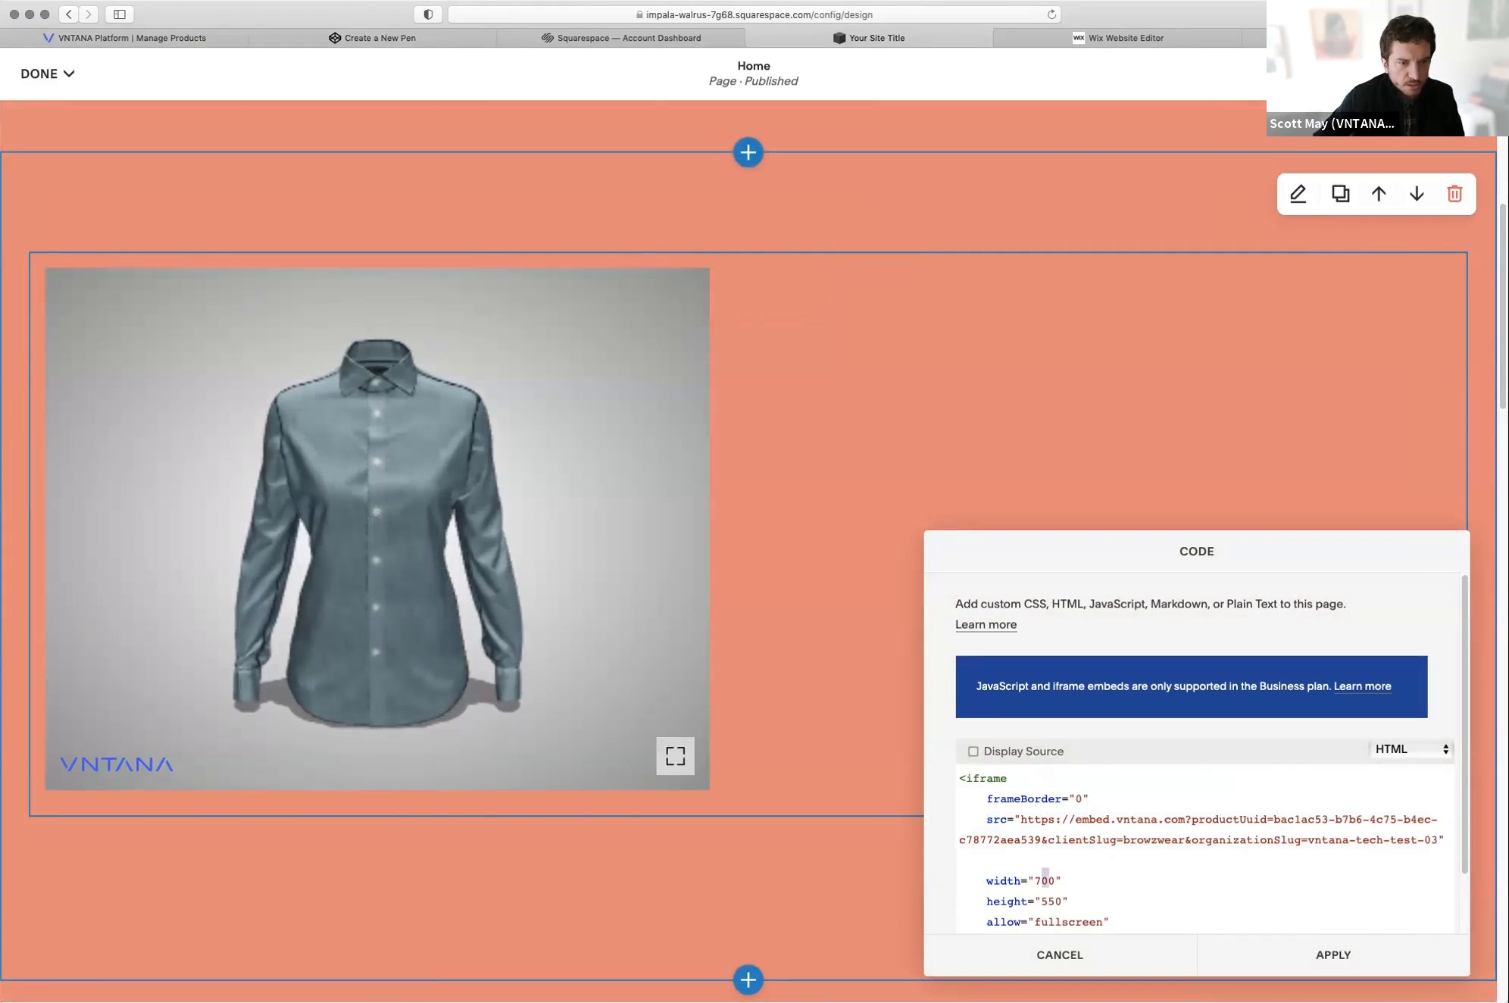
click(1334, 954)
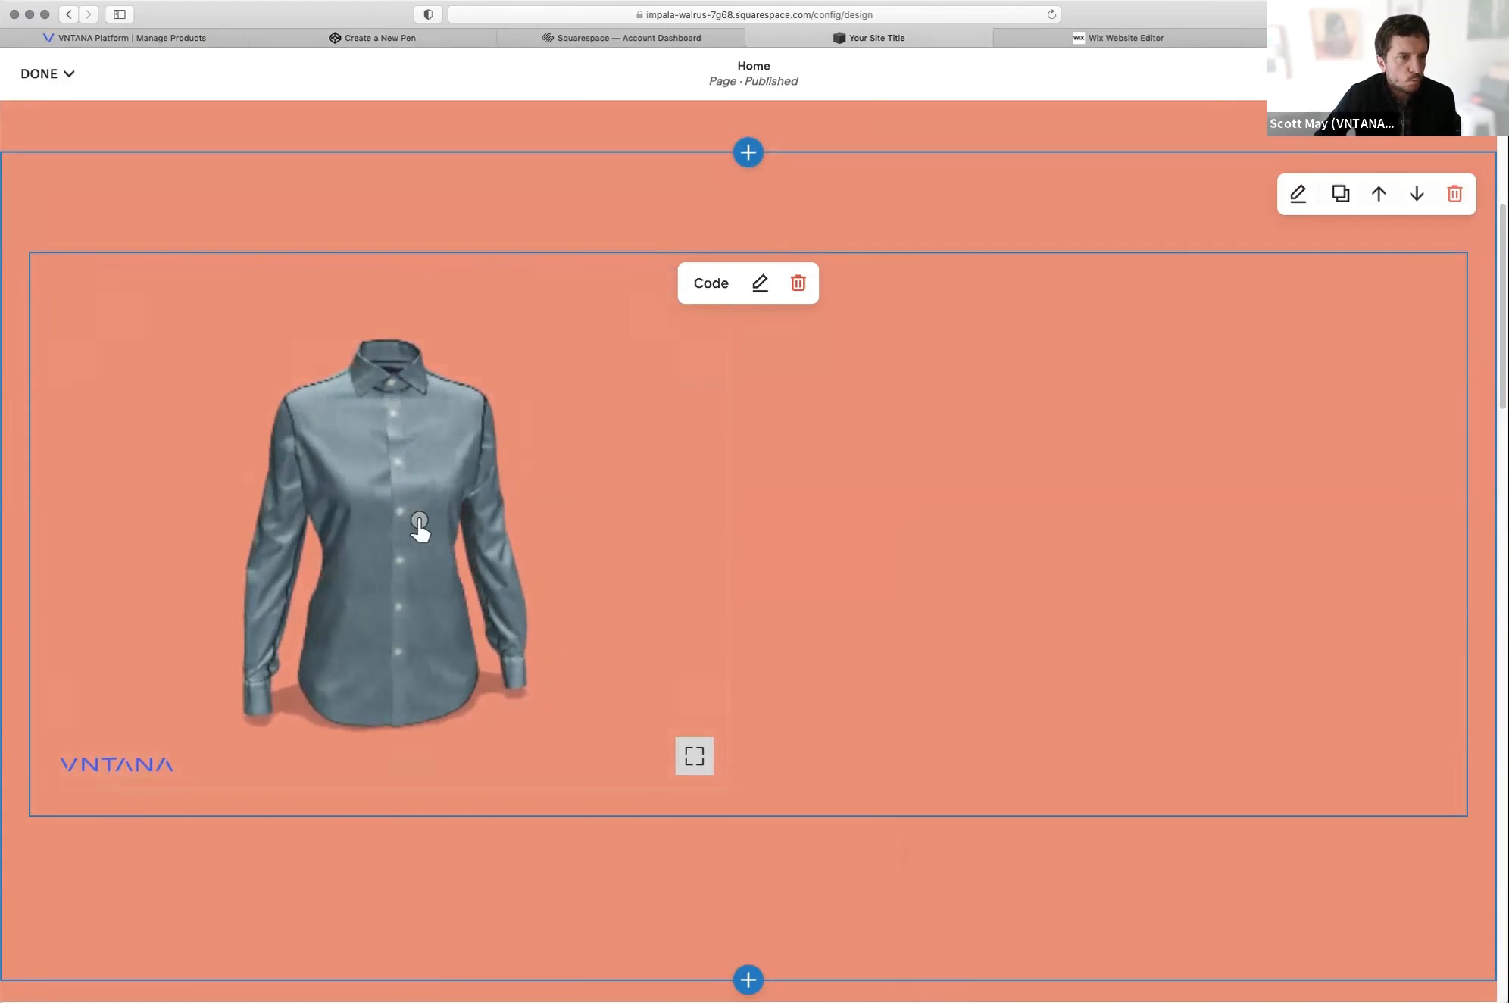
Step: Rotate the embedded shirt and examine how its section fits the page beneath the 3D Designer headline
scroll(748, 531, up, 5)
scroll(748, 530, down, 3)
scroll(749, 530, up, 1)
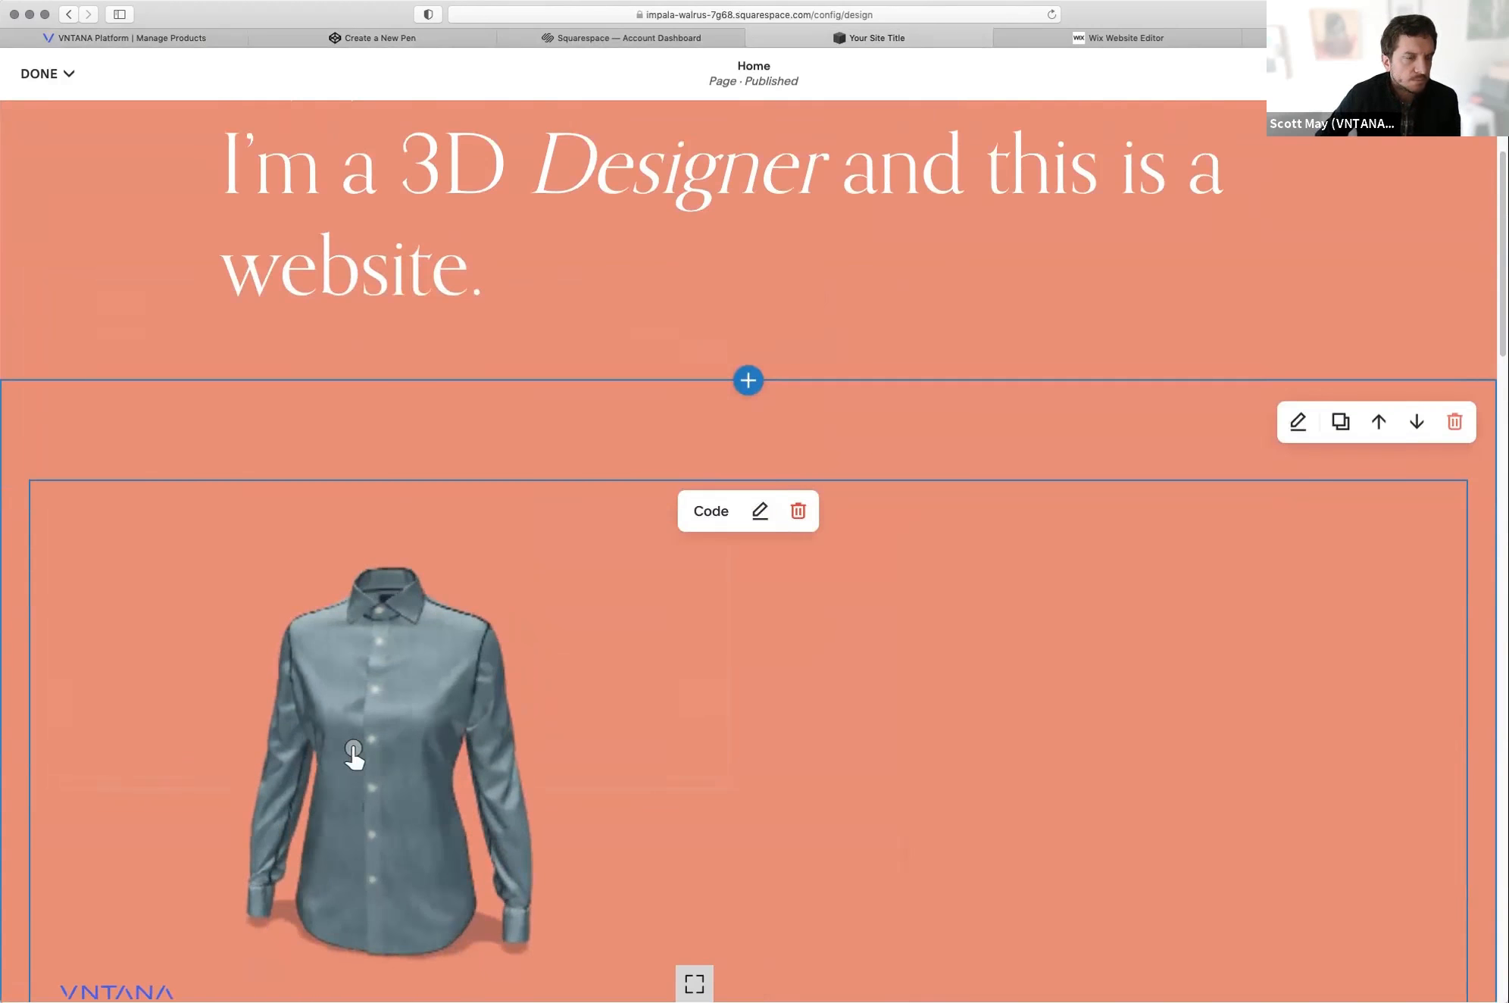
mouse_move(390, 758)
mouse_down()
mouse_move(399, 739)
mouse_move(397, 753)
mouse_up()
scroll(398, 754, down, 2)
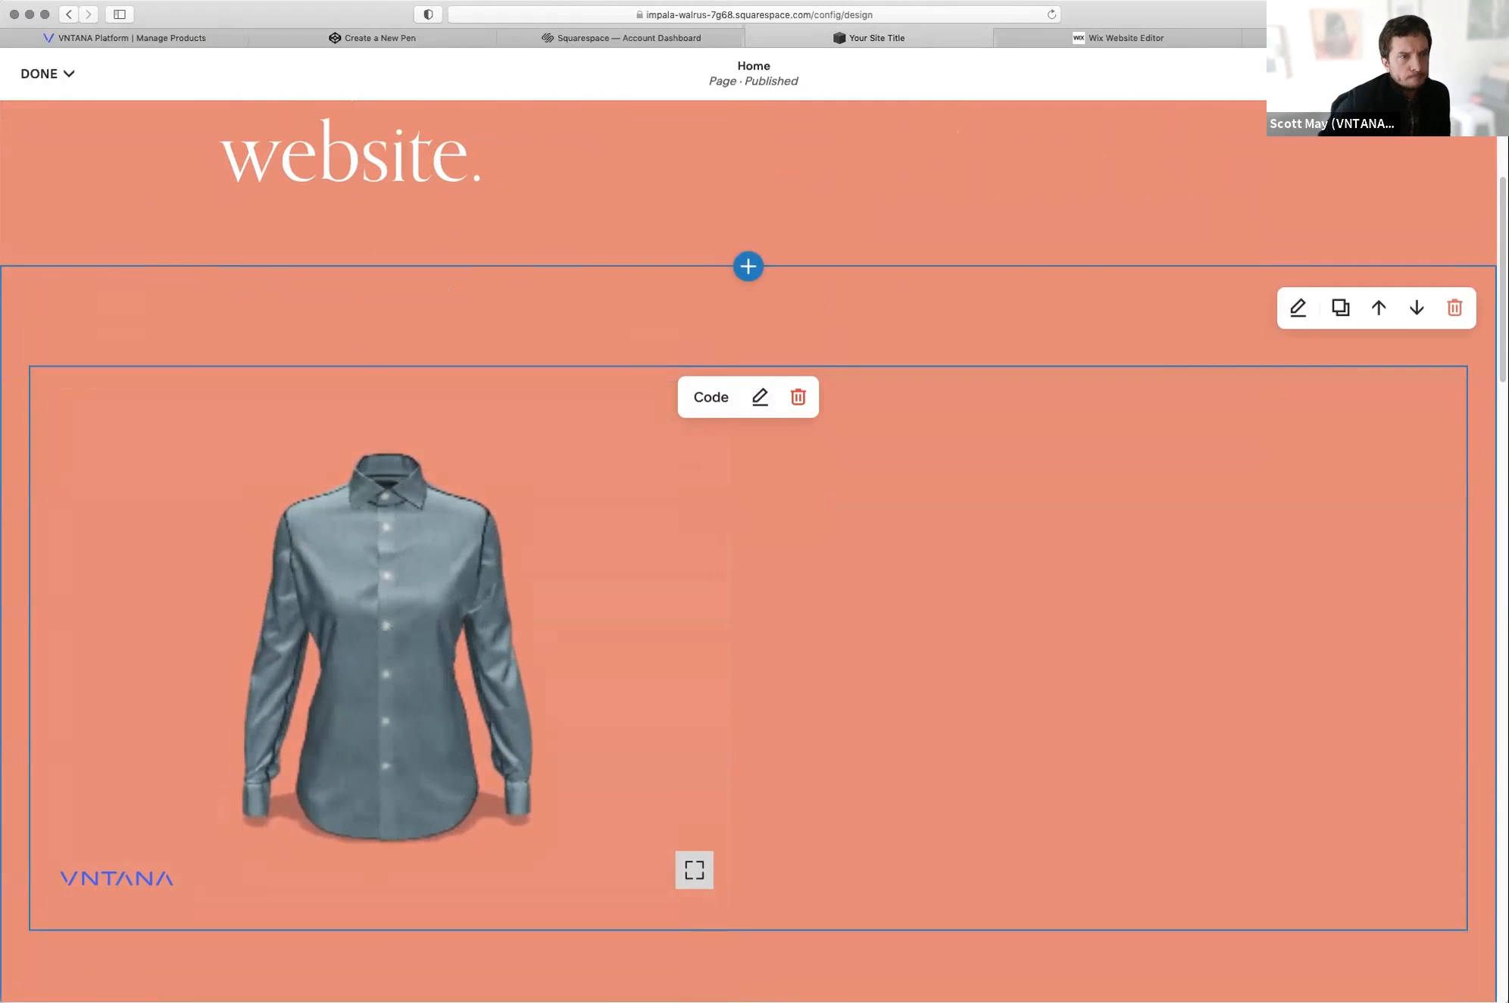
scroll(748, 531, up, 5)
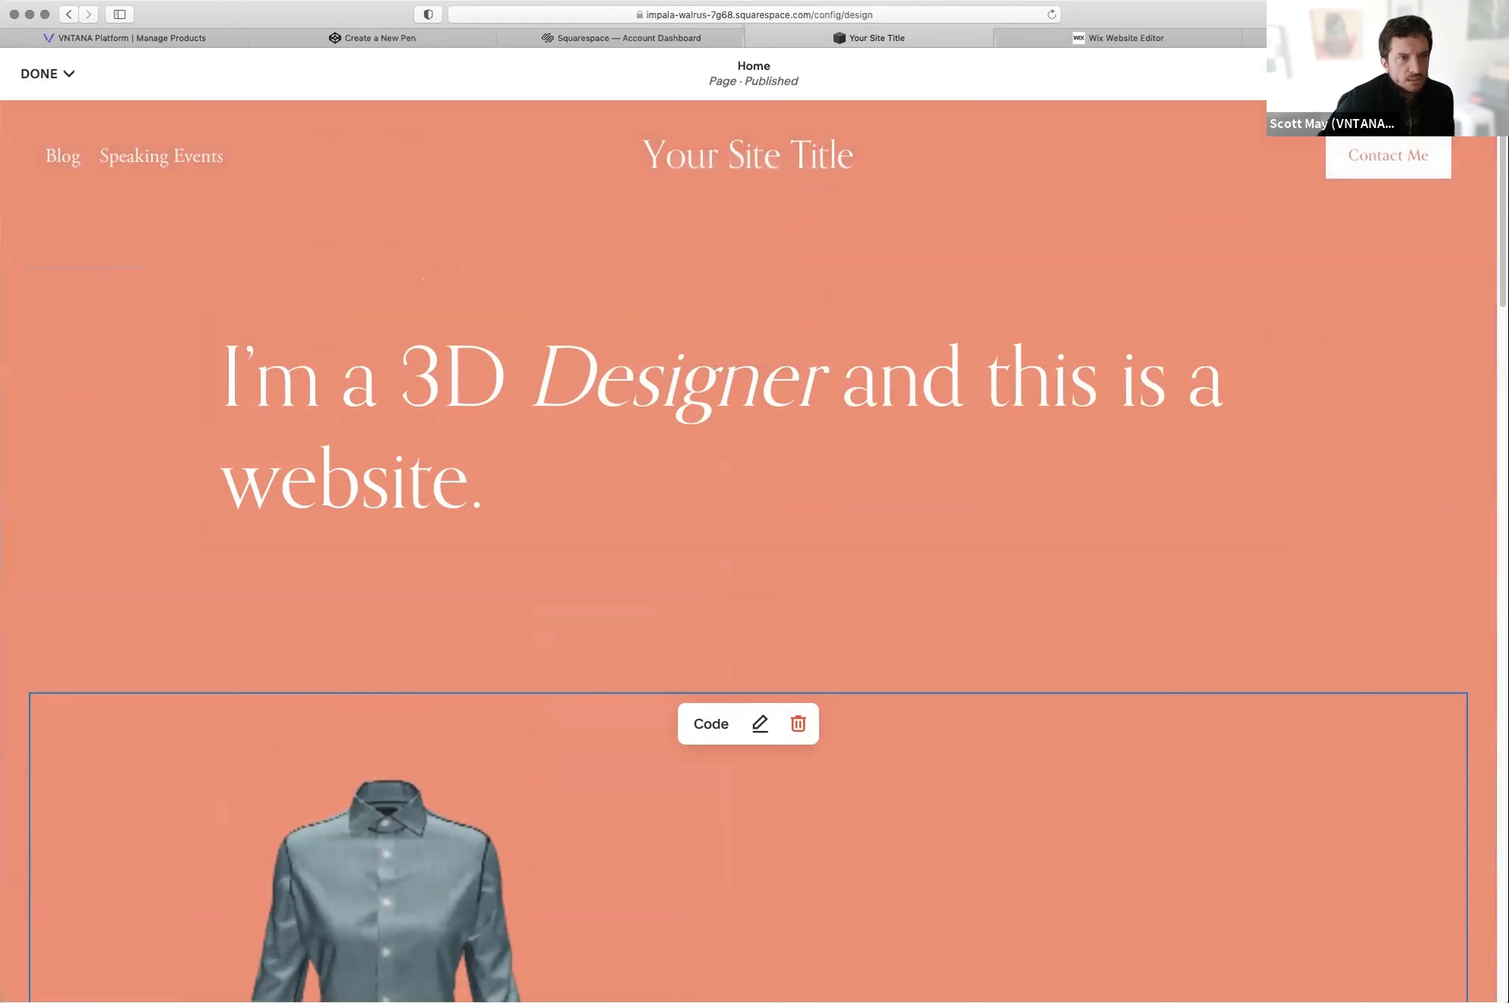
Step: Save the Squarespace home page edits and review the embedded shirt on the resulting page
mouse_move(47, 73)
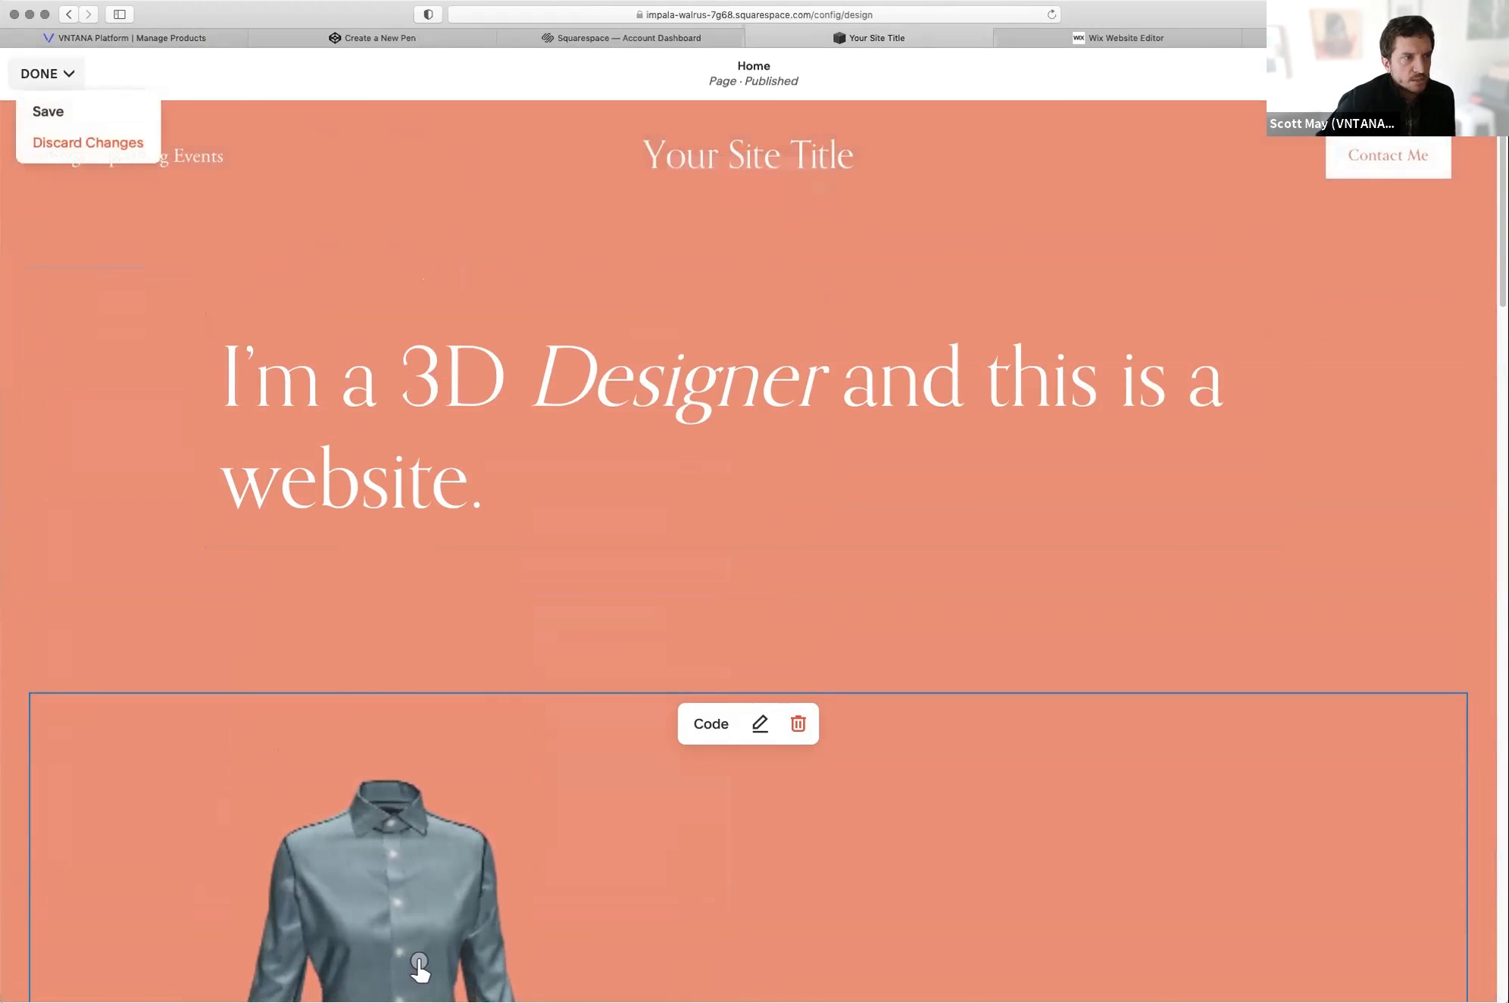
click(49, 111)
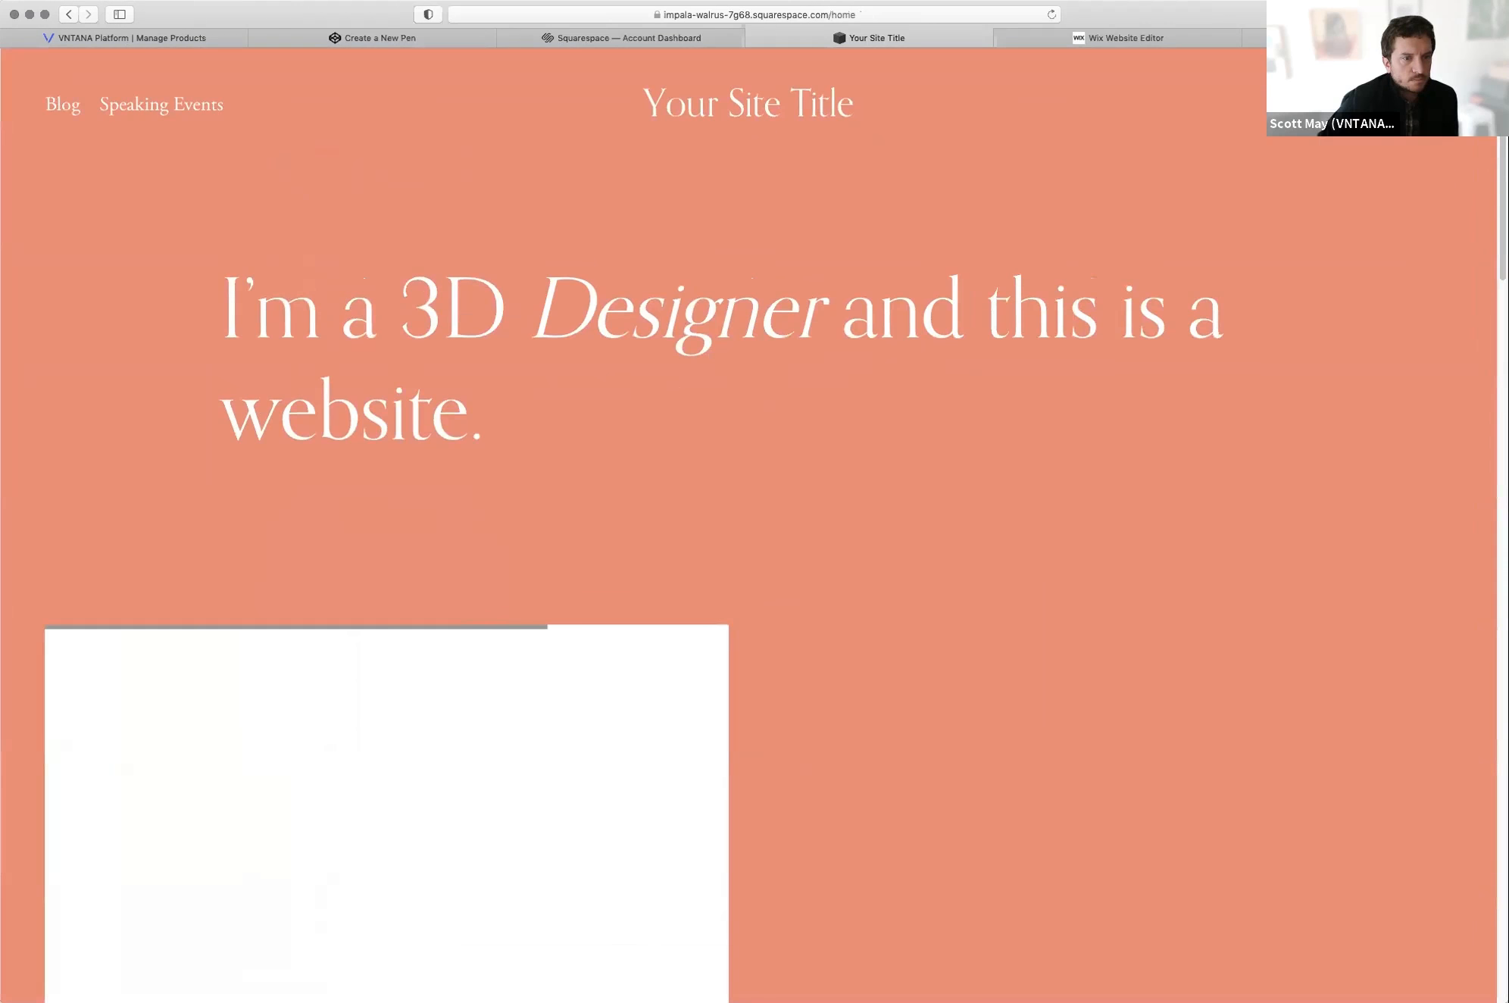
scroll(754, 530, down, 5)
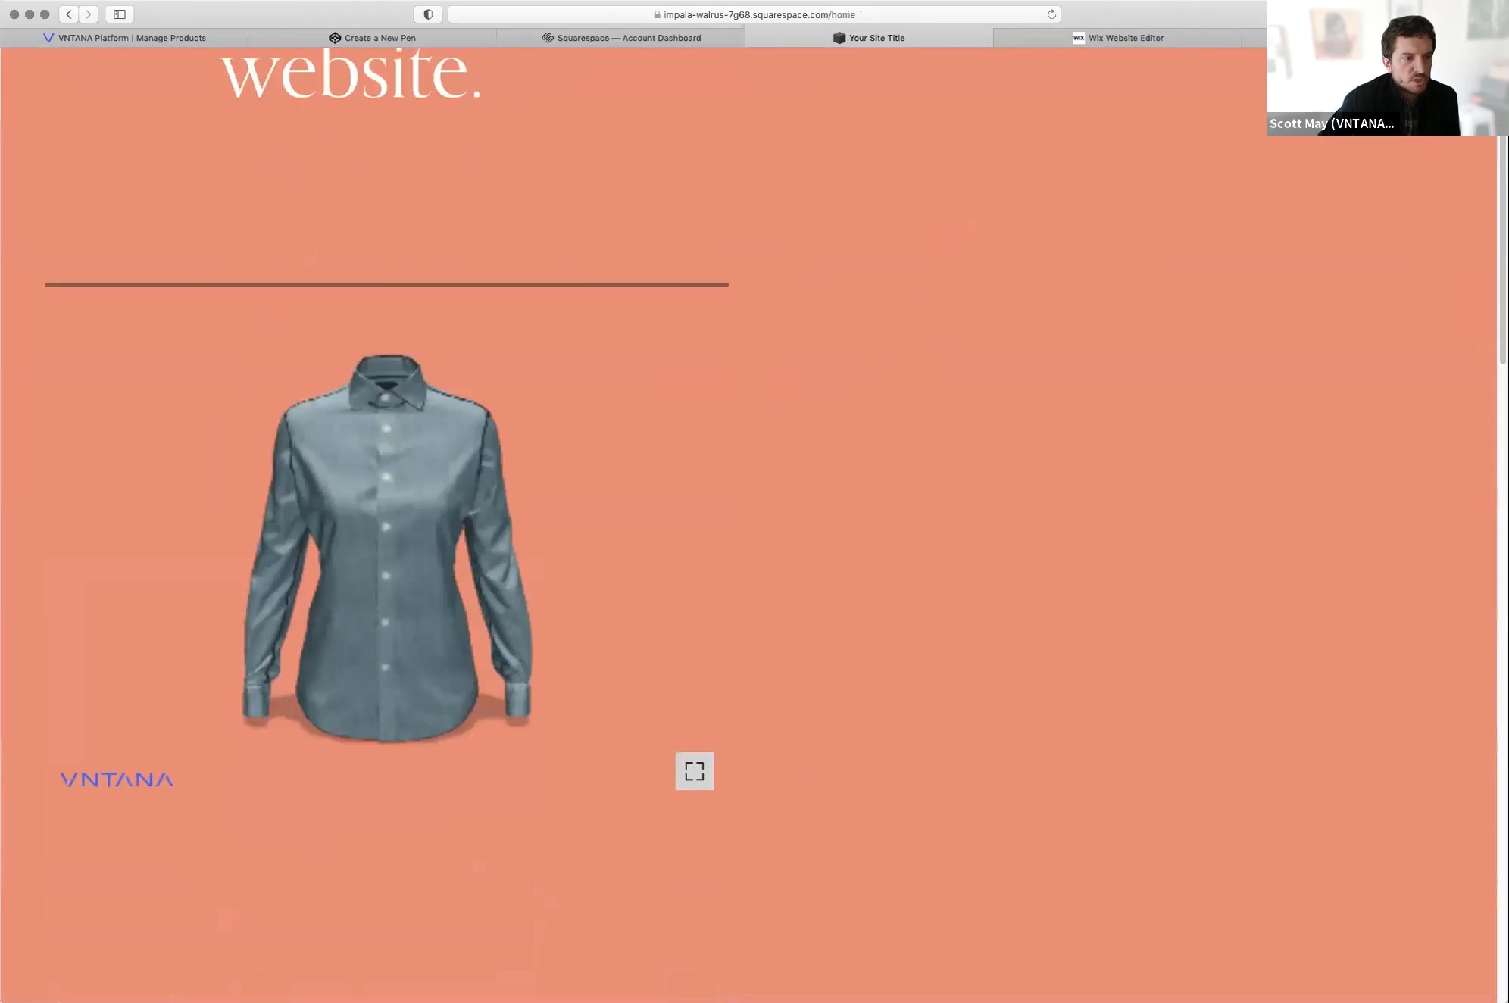
scroll(755, 530, up, 4)
scroll(754, 530, up, 1)
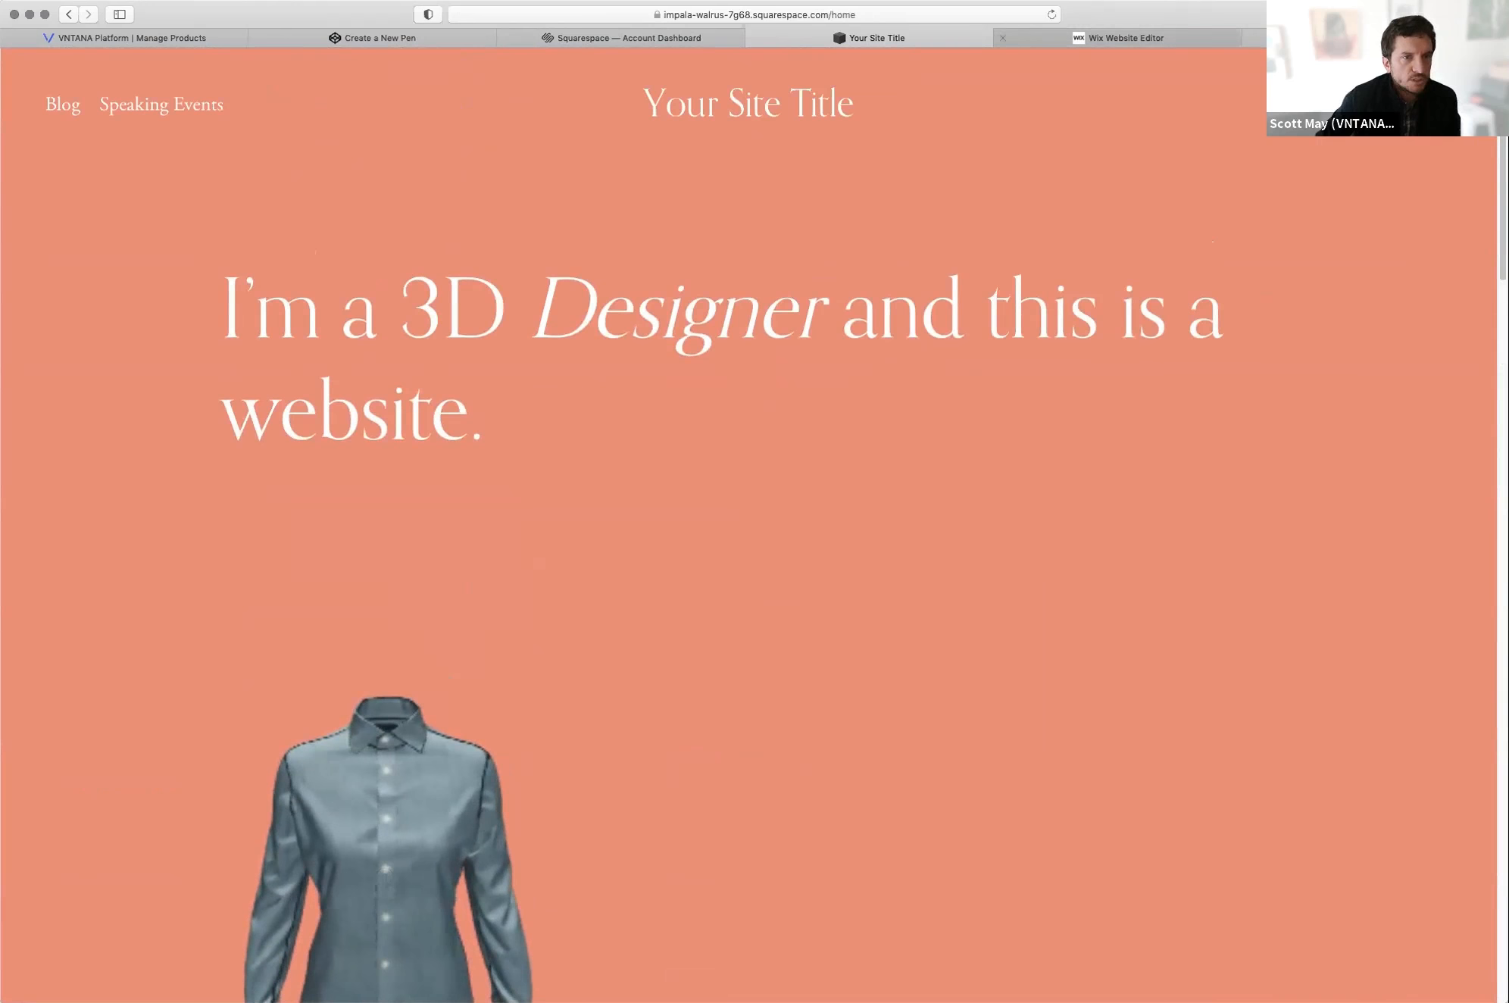
Step: Switch to the Wix editor, save the site under the free Wix.com domain as my-site, and dismiss the confirmation
mouse_move(1117, 38)
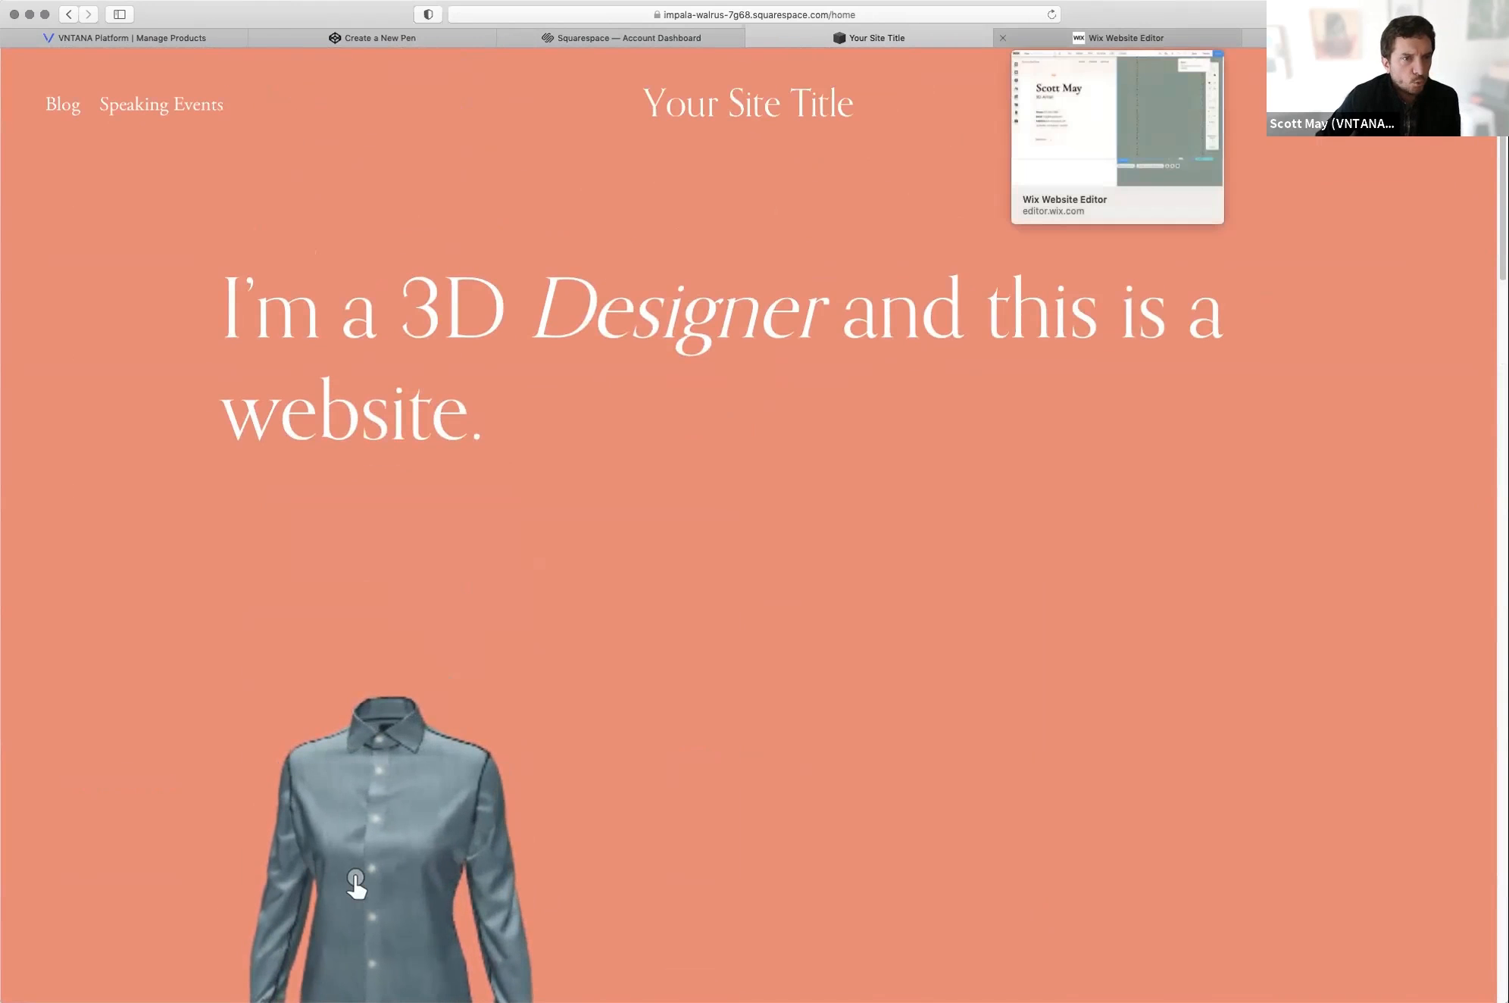
click(1117, 38)
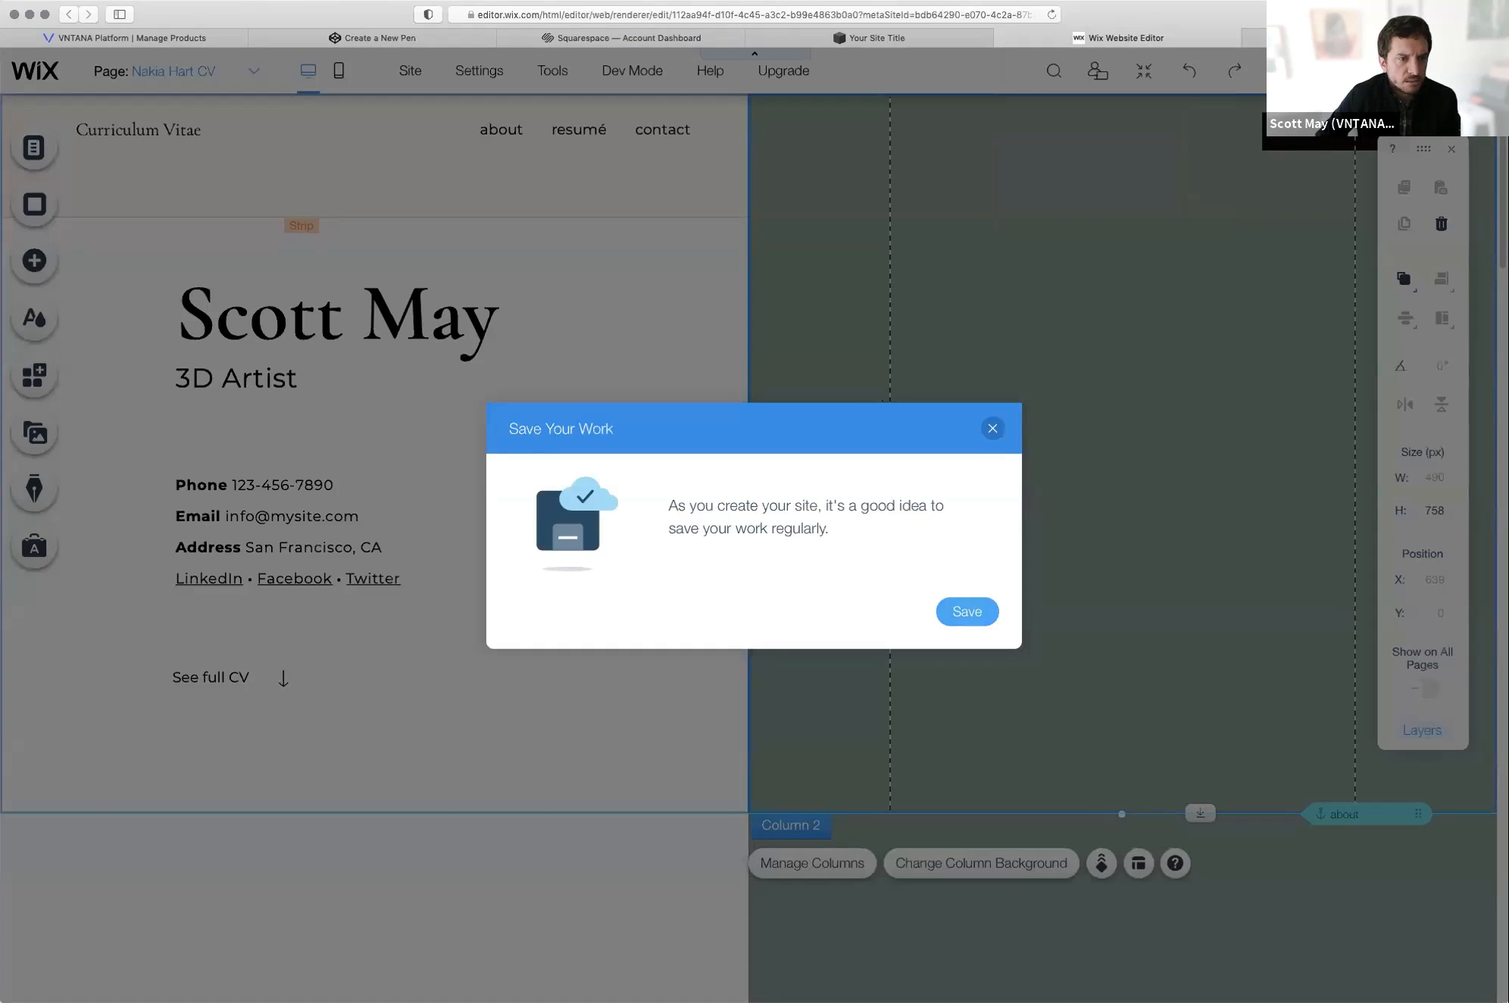
click(966, 611)
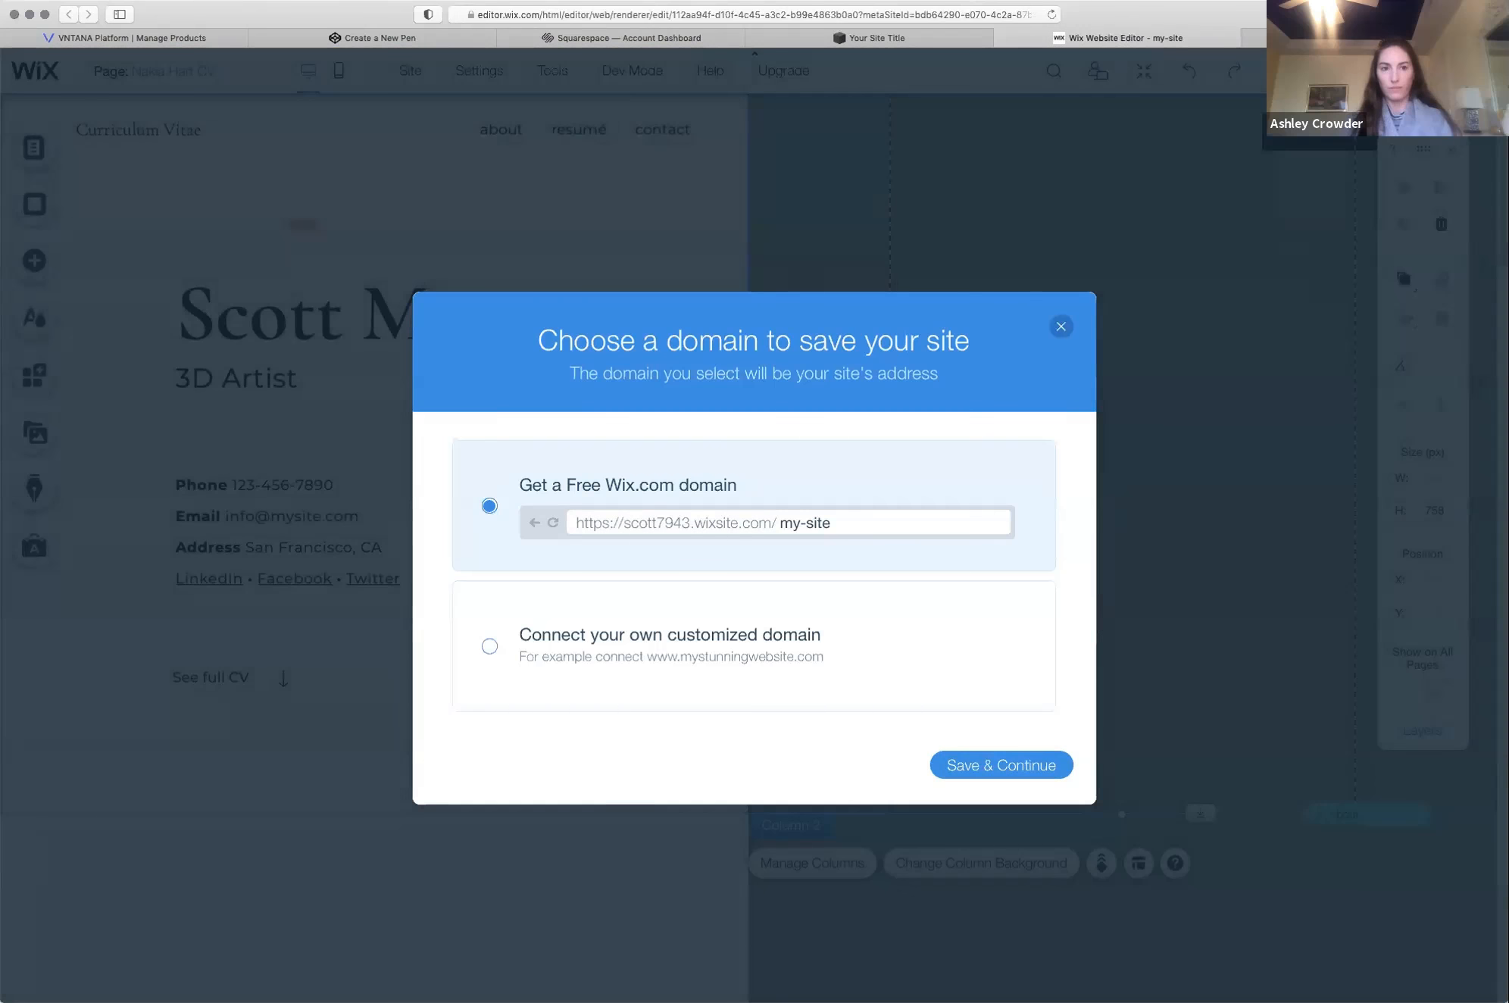
click(1001, 765)
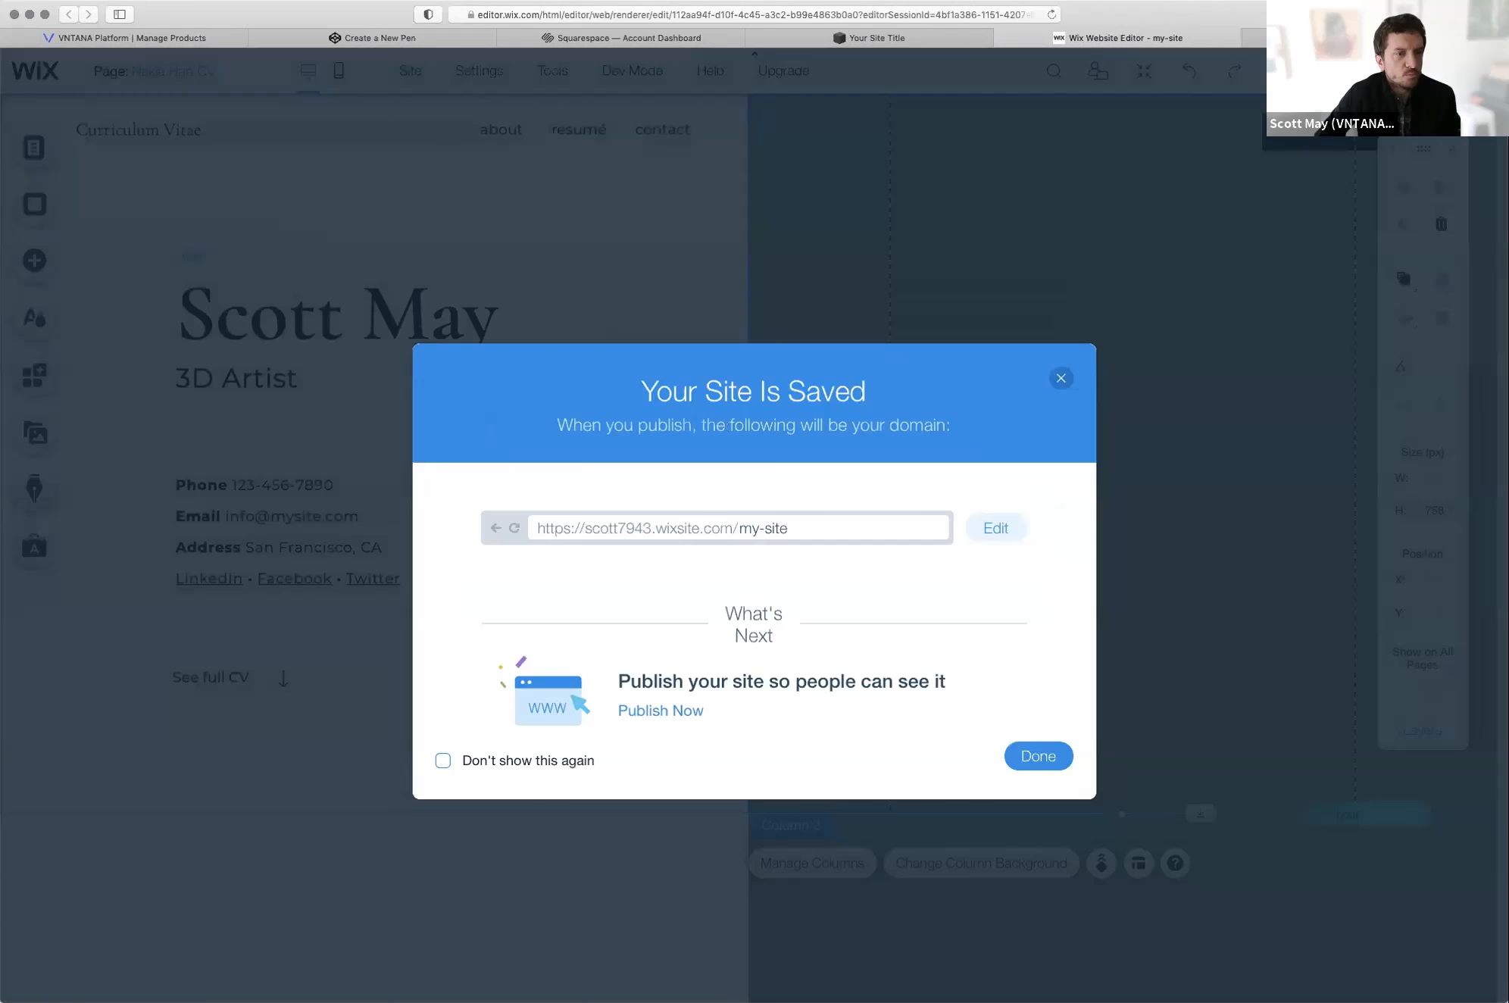
click(1061, 378)
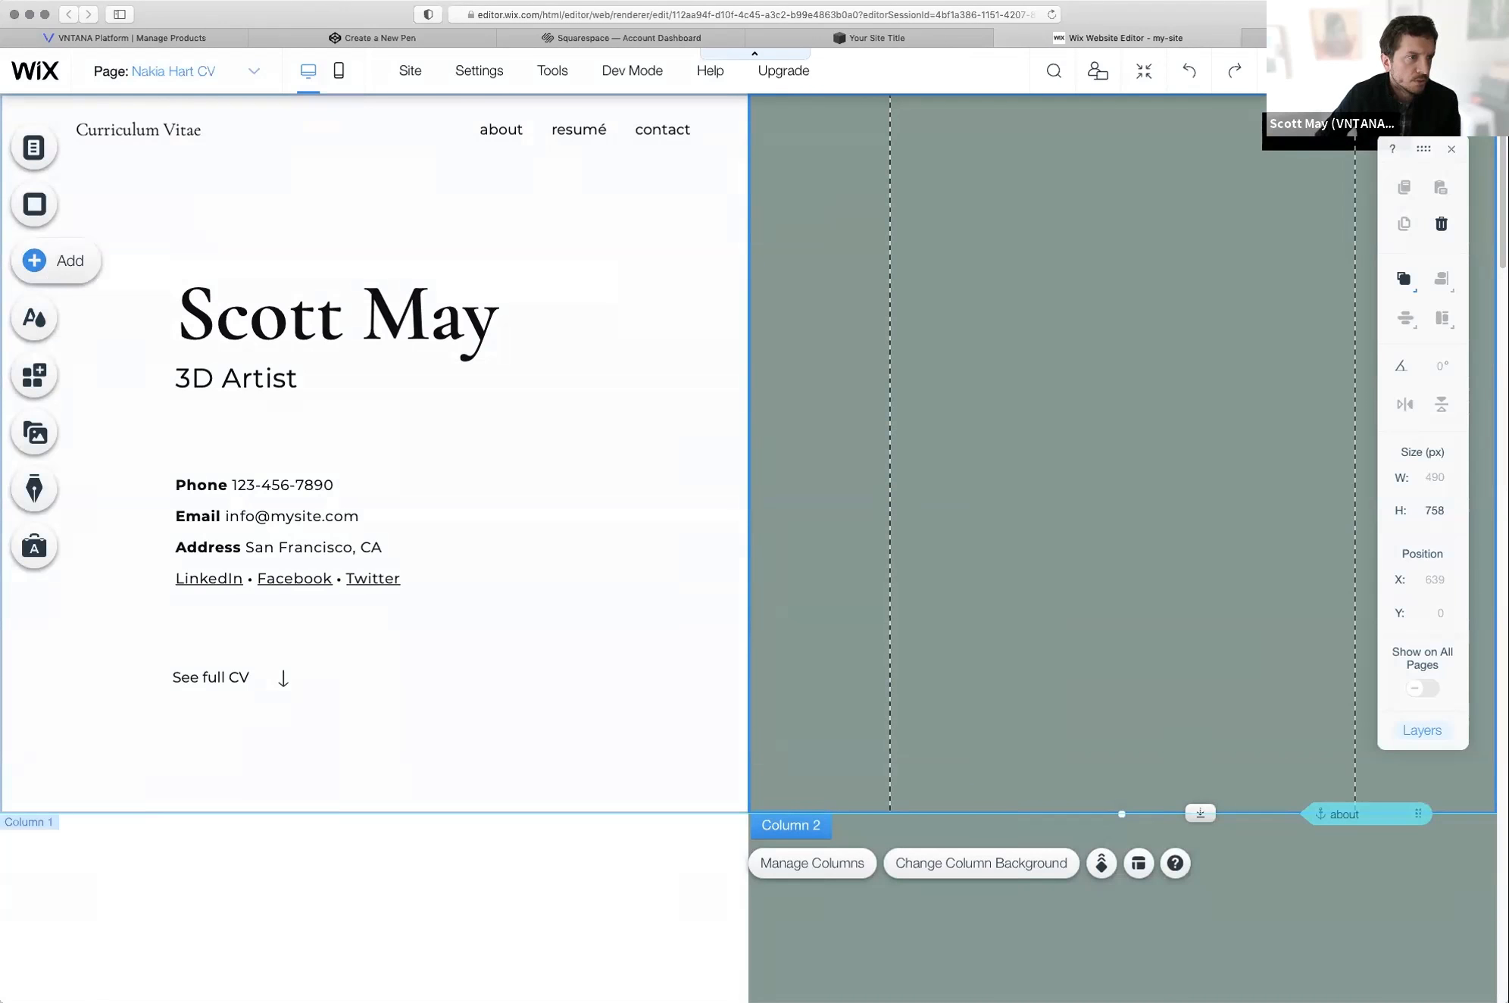
Step: Add an Embed a Widget HTML element to the green column and size it to about 485 × 380 px
click(35, 261)
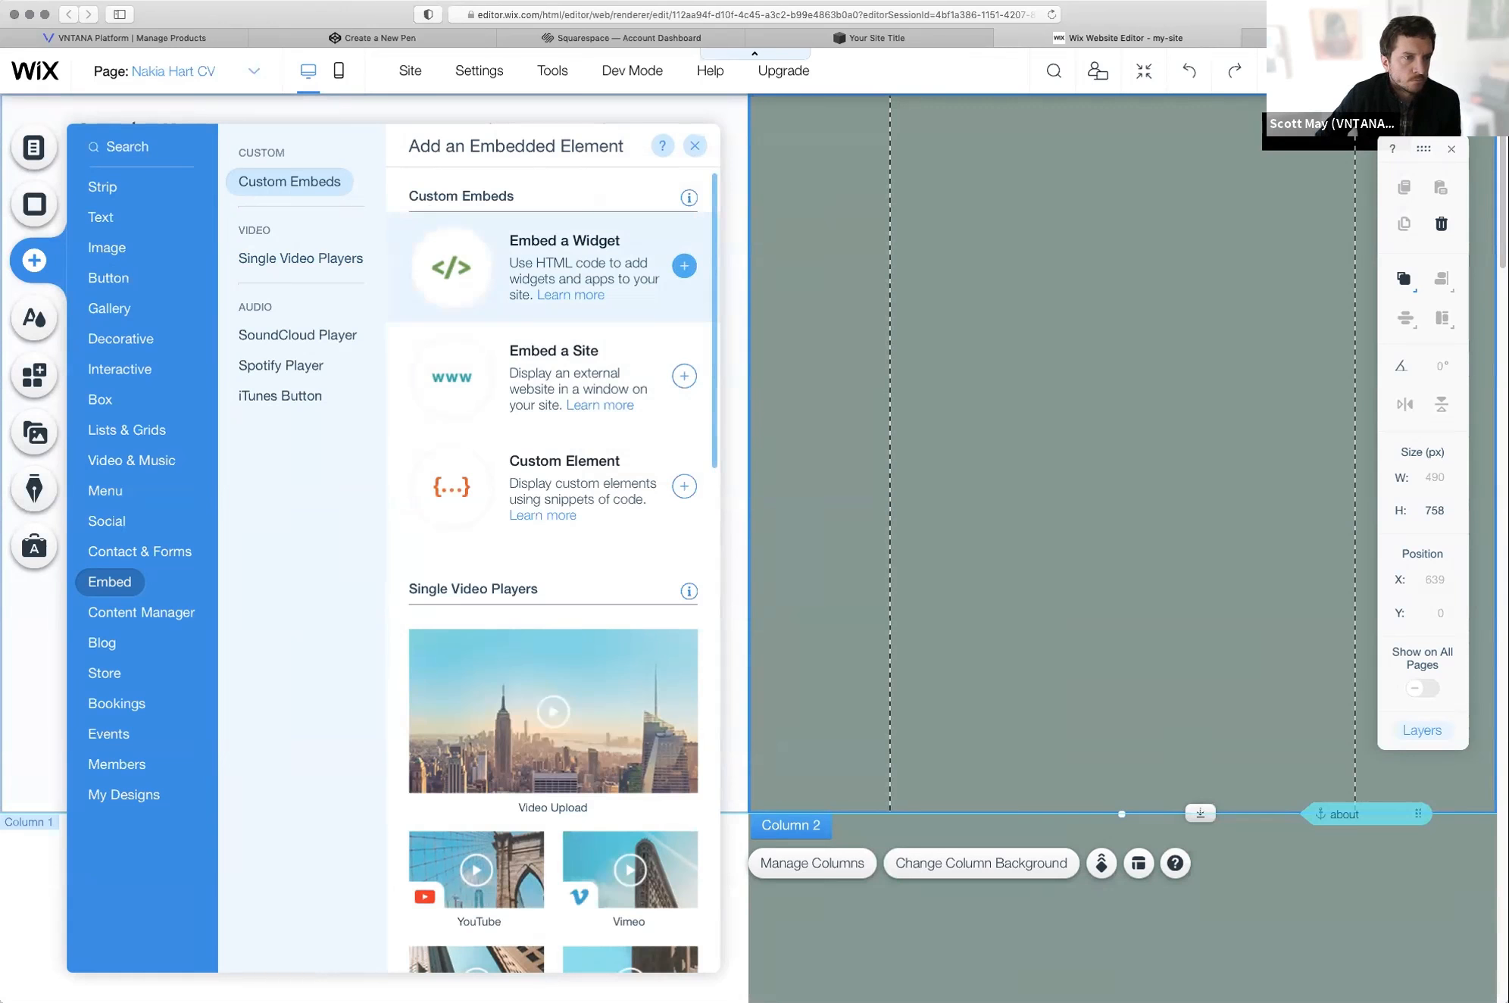
click(684, 265)
drag(767, 688, 895, 465)
drag(1005, 554, 1247, 735)
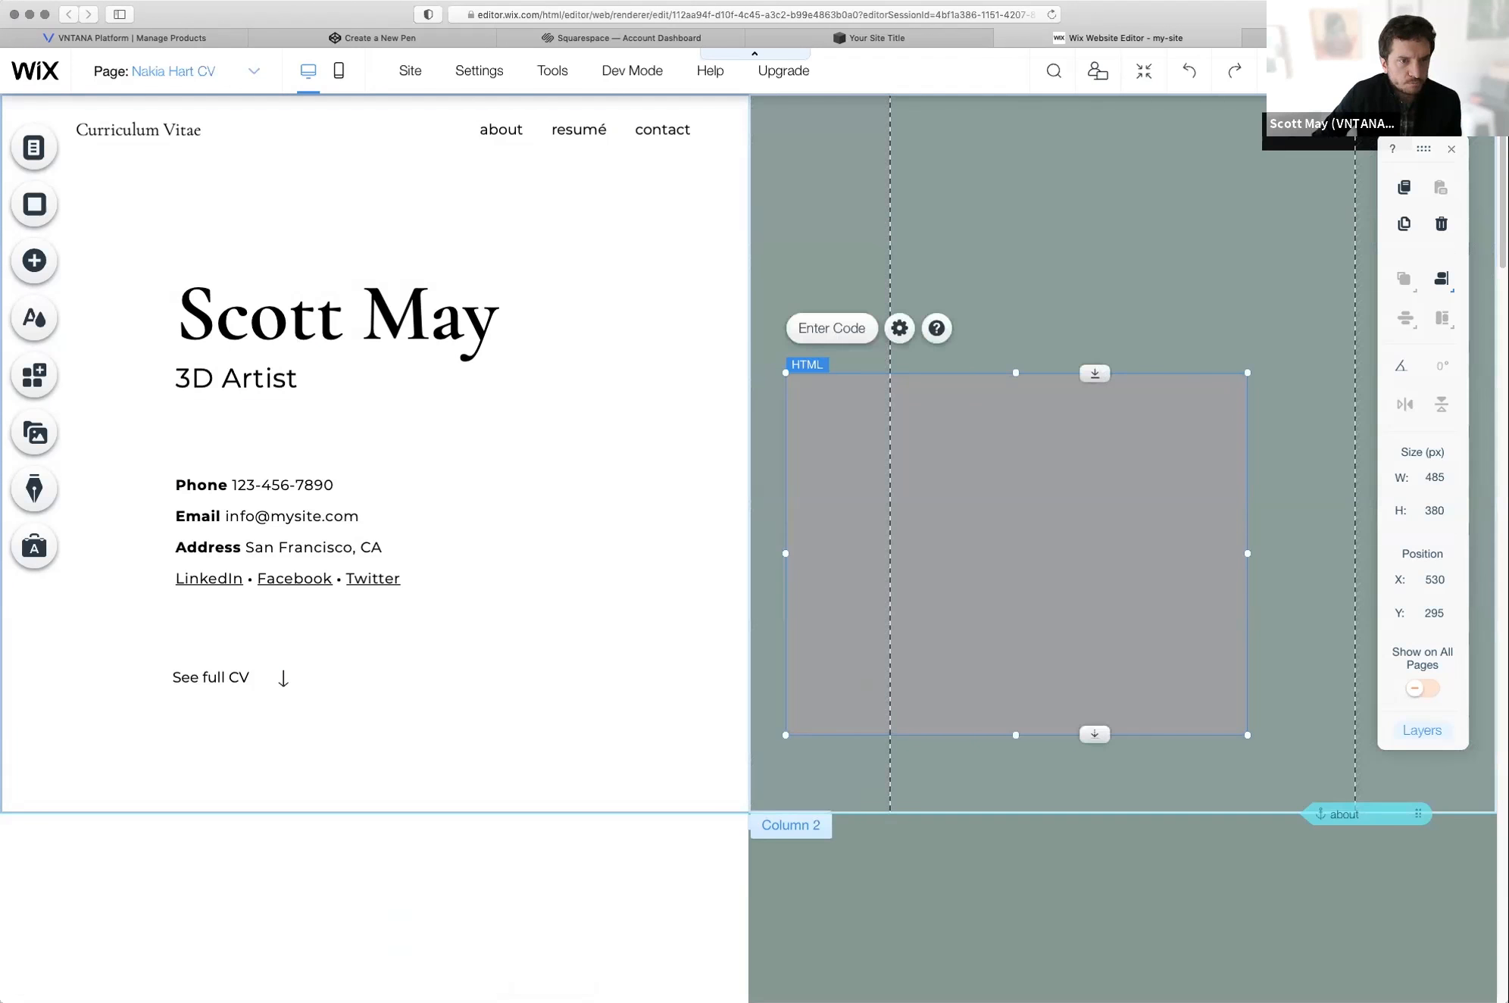
Step: Paste the copied VNTANA iframe code into the HTML element and apply it
click(831, 328)
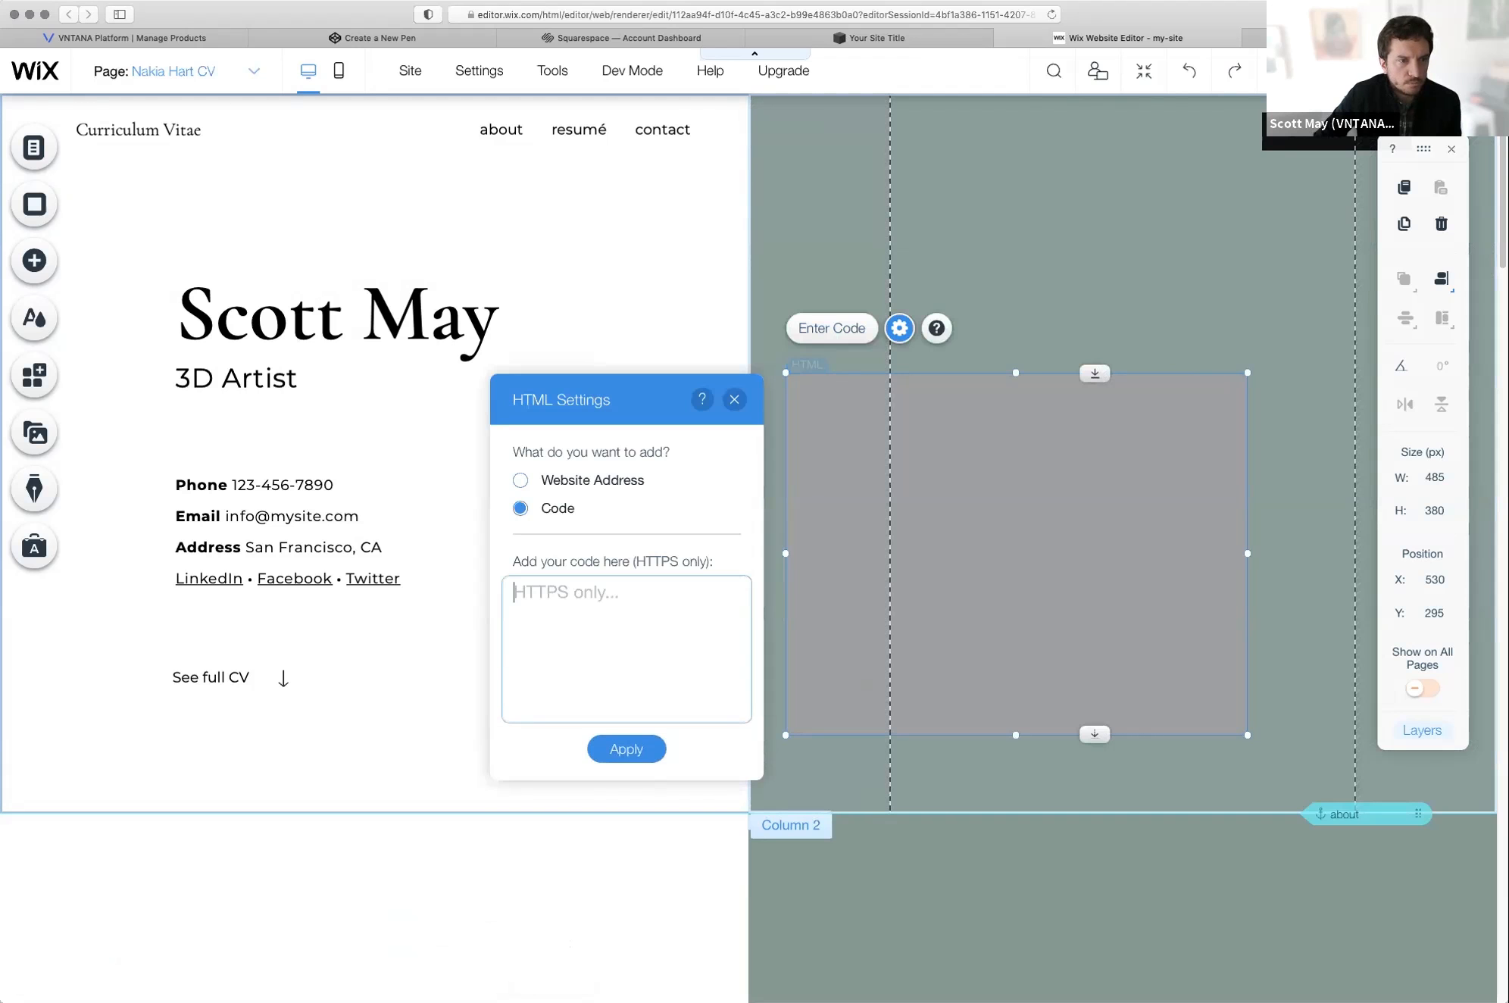
right_click(606, 593)
click(629, 632)
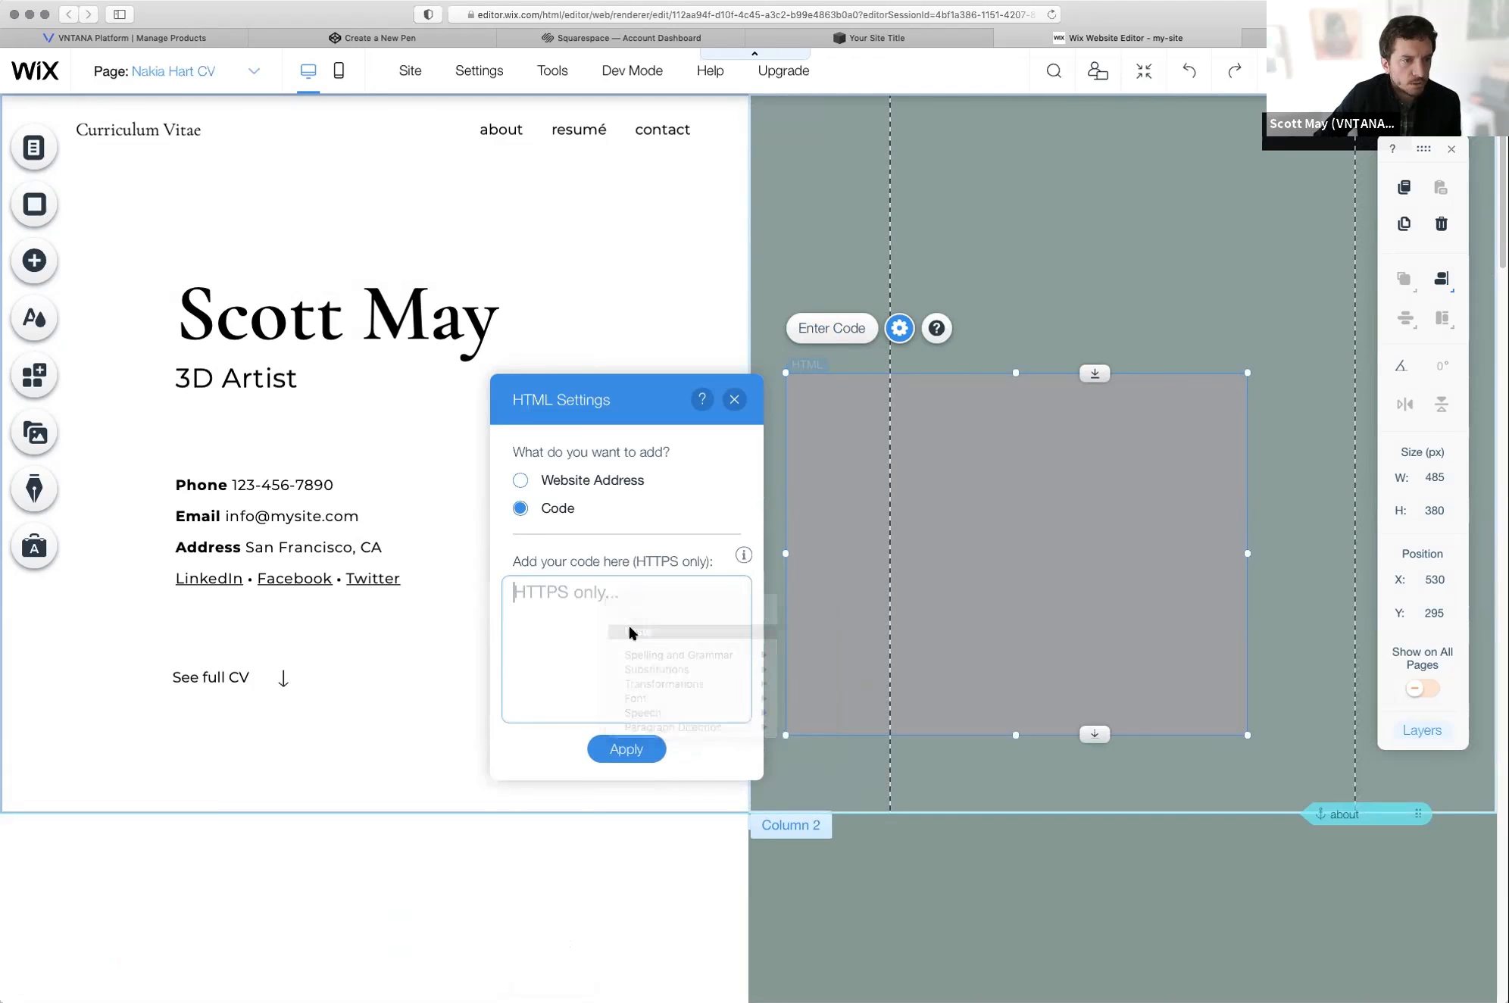
scroll(746, 681, up, 5)
scroll(705, 712, down, 2)
click(656, 748)
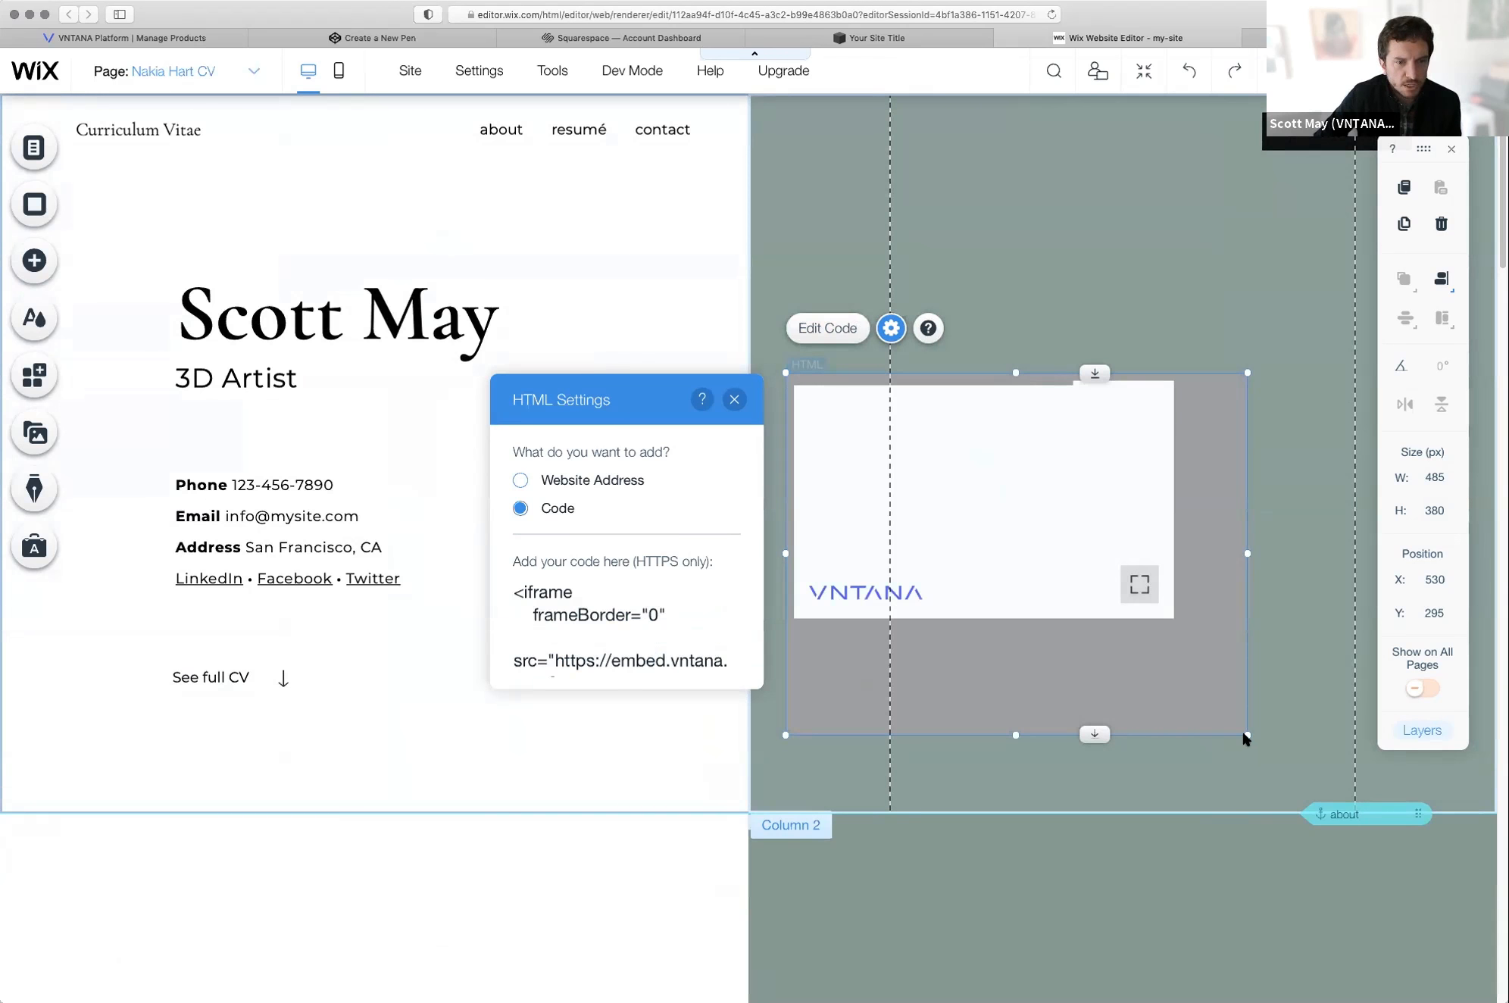
Step: Enlarge the HTML element to 495 × 393 px and update its iframe code to width 495 and height 393
mouse_move(1249, 736)
mouse_down()
mouse_move(899, 653)
mouse_move(1311, 742)
mouse_move(1259, 747)
mouse_up()
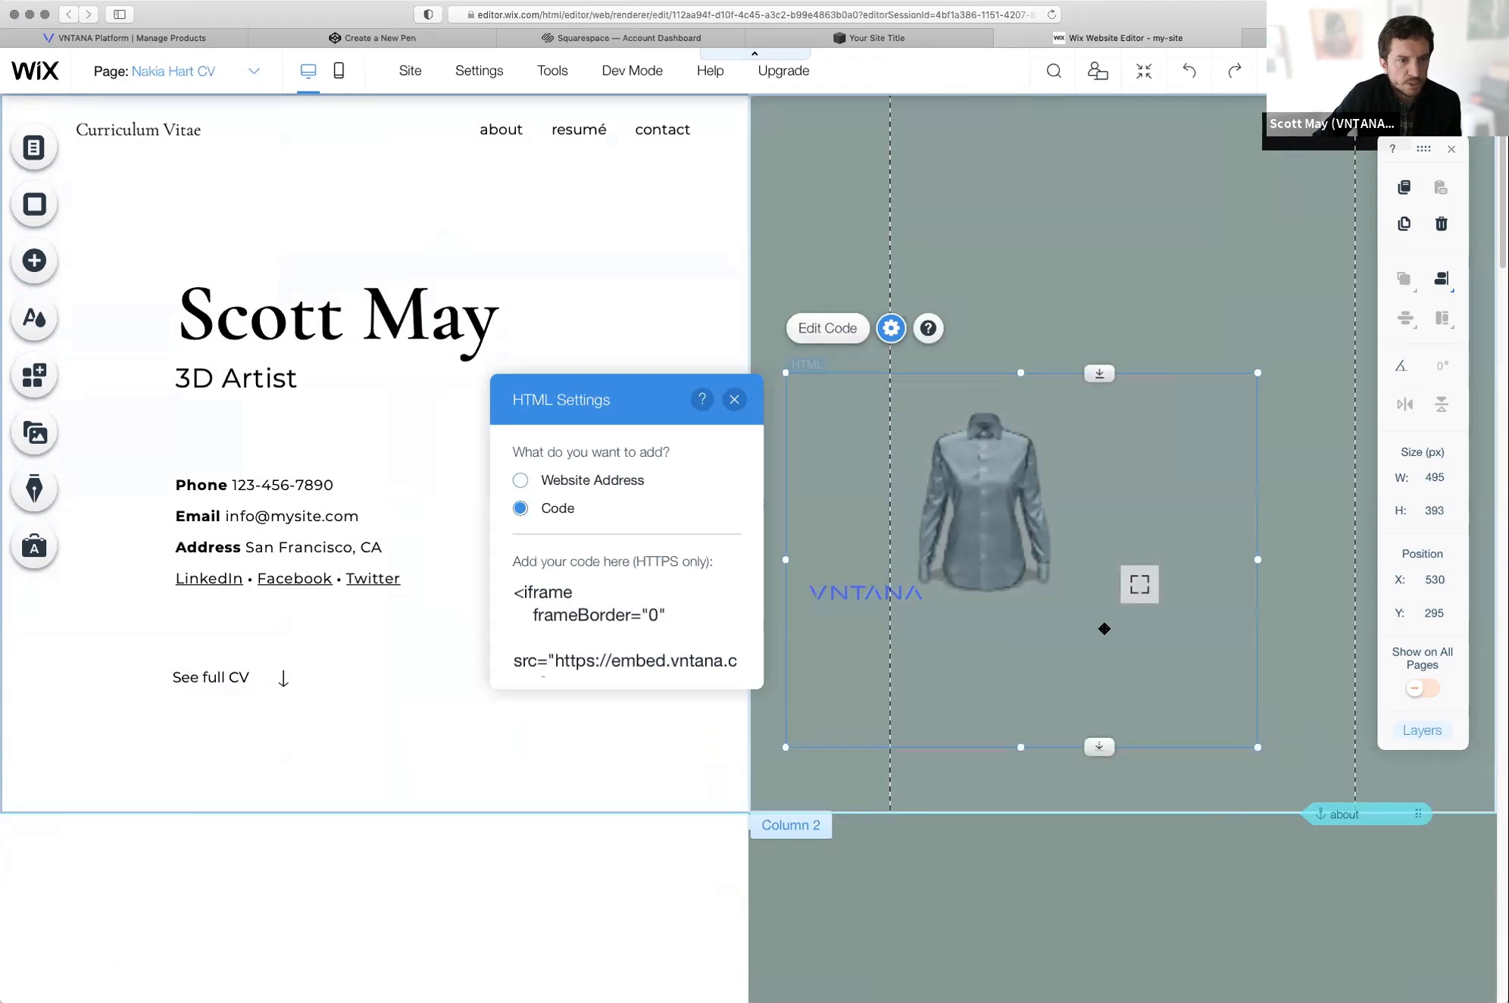
click(619, 623)
scroll(619, 643, down, 3)
click(604, 638)
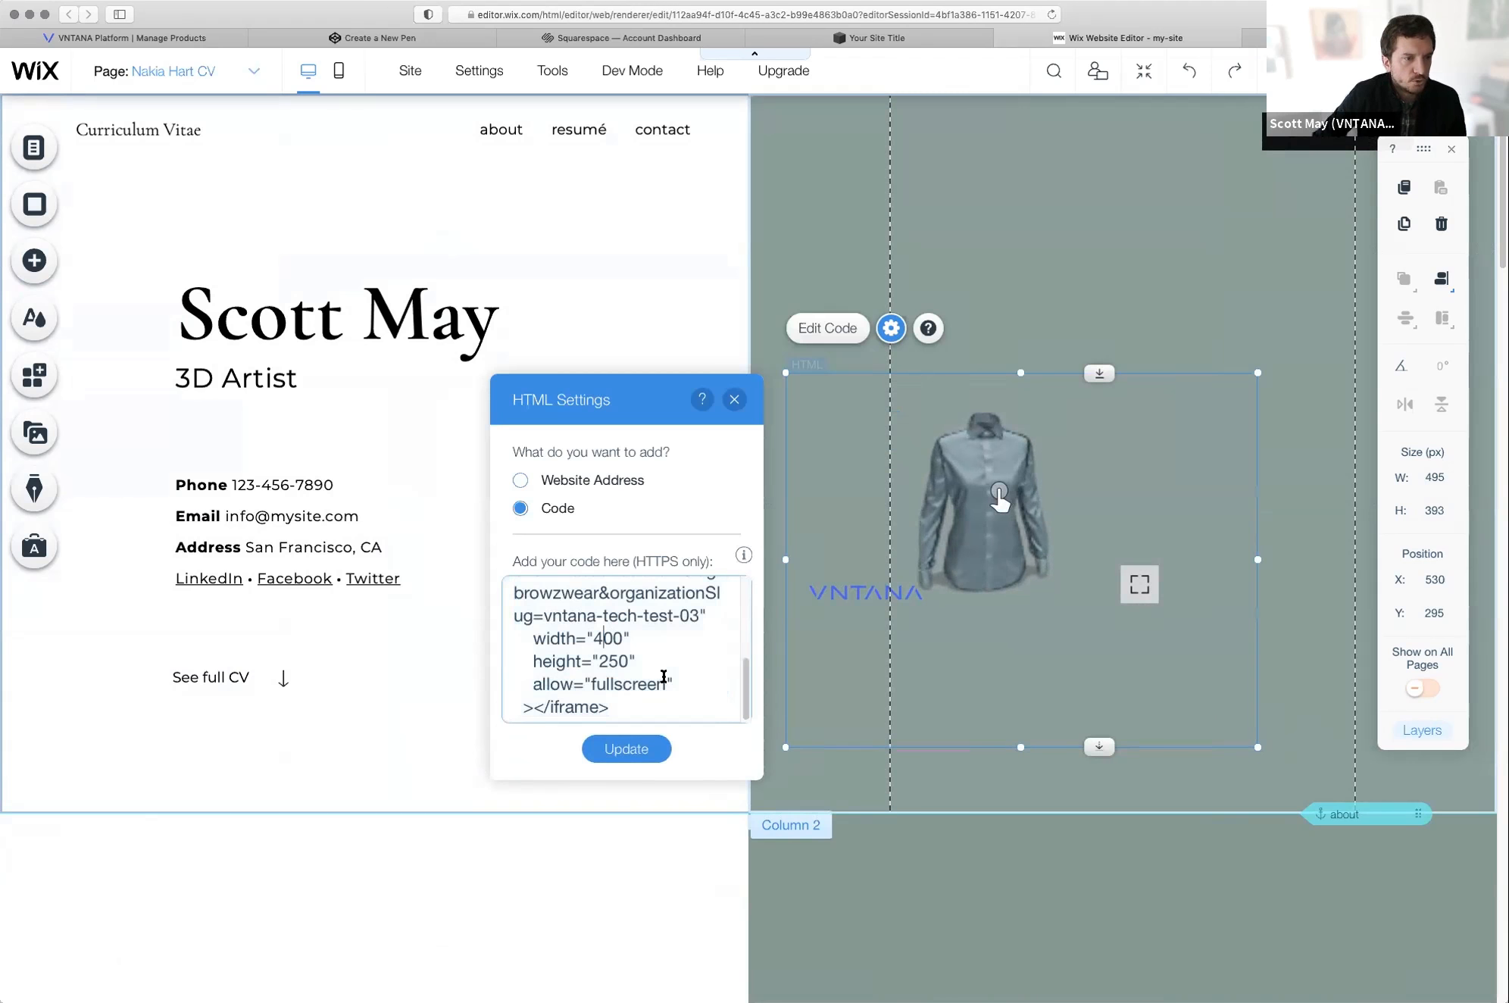
key(Delete)
key(Delete)
text(95)
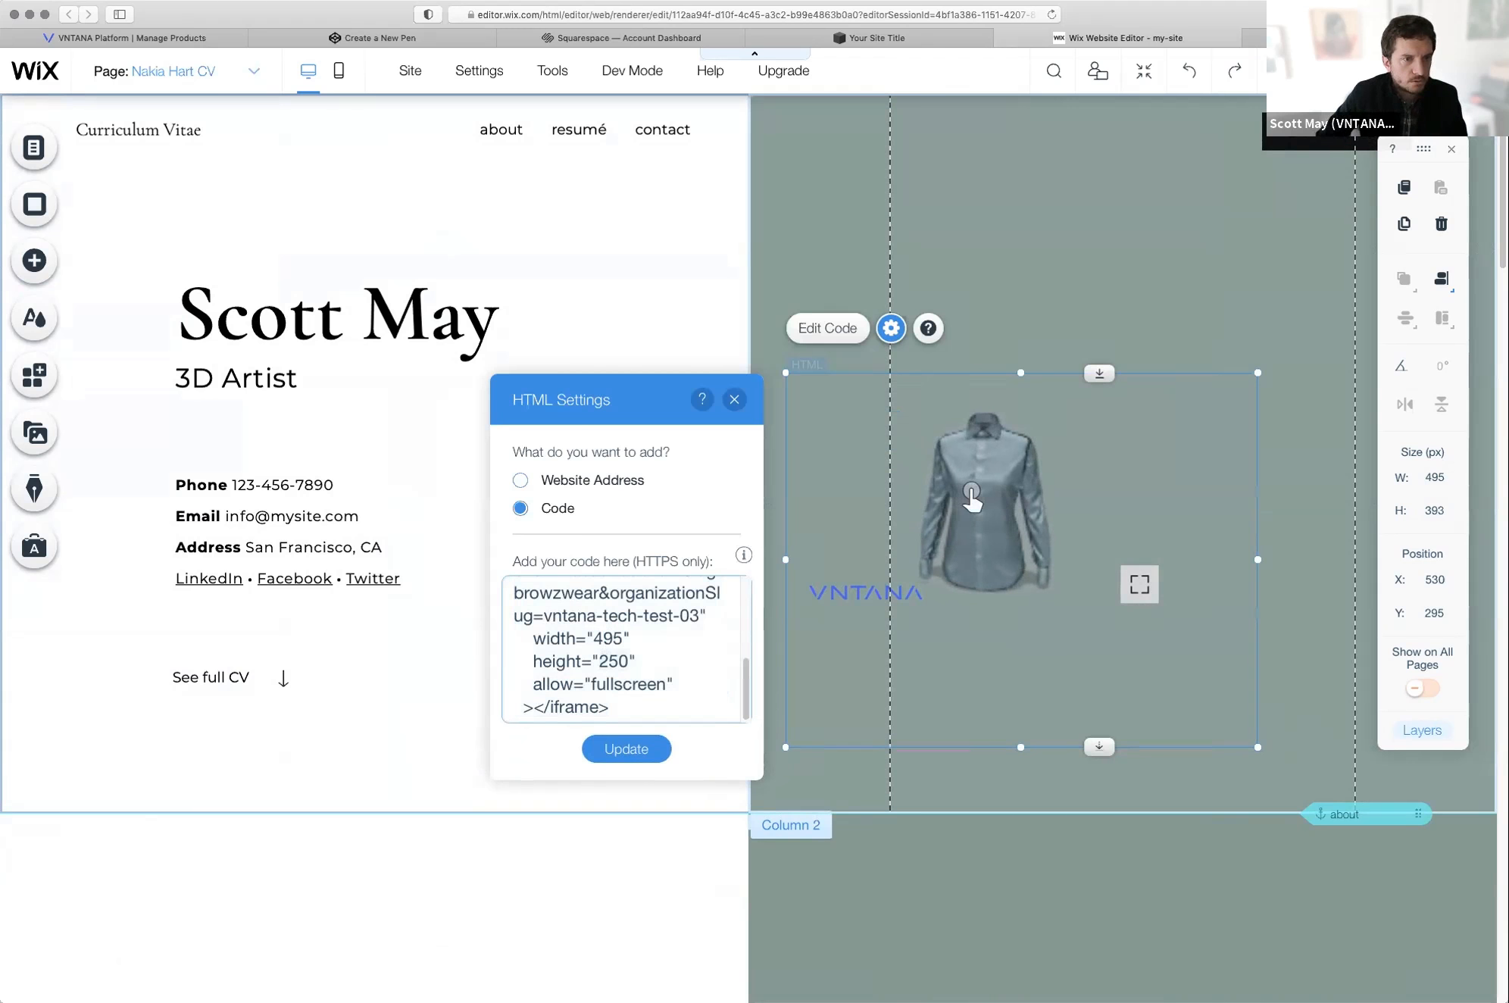
double_click(615, 662)
text(393)
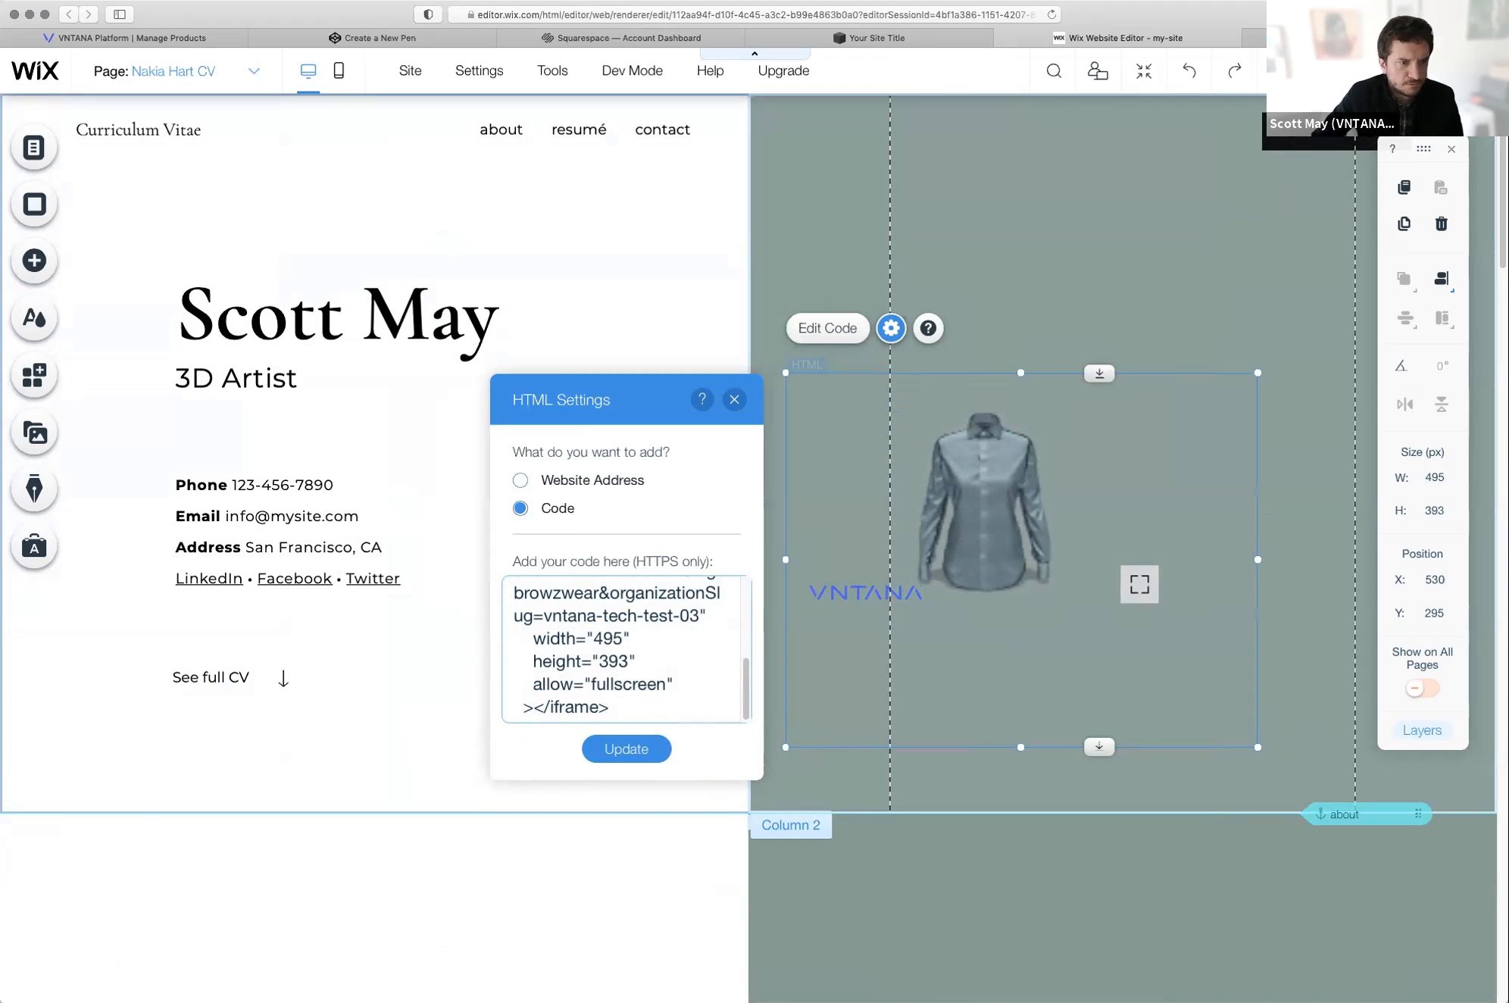
click(625, 749)
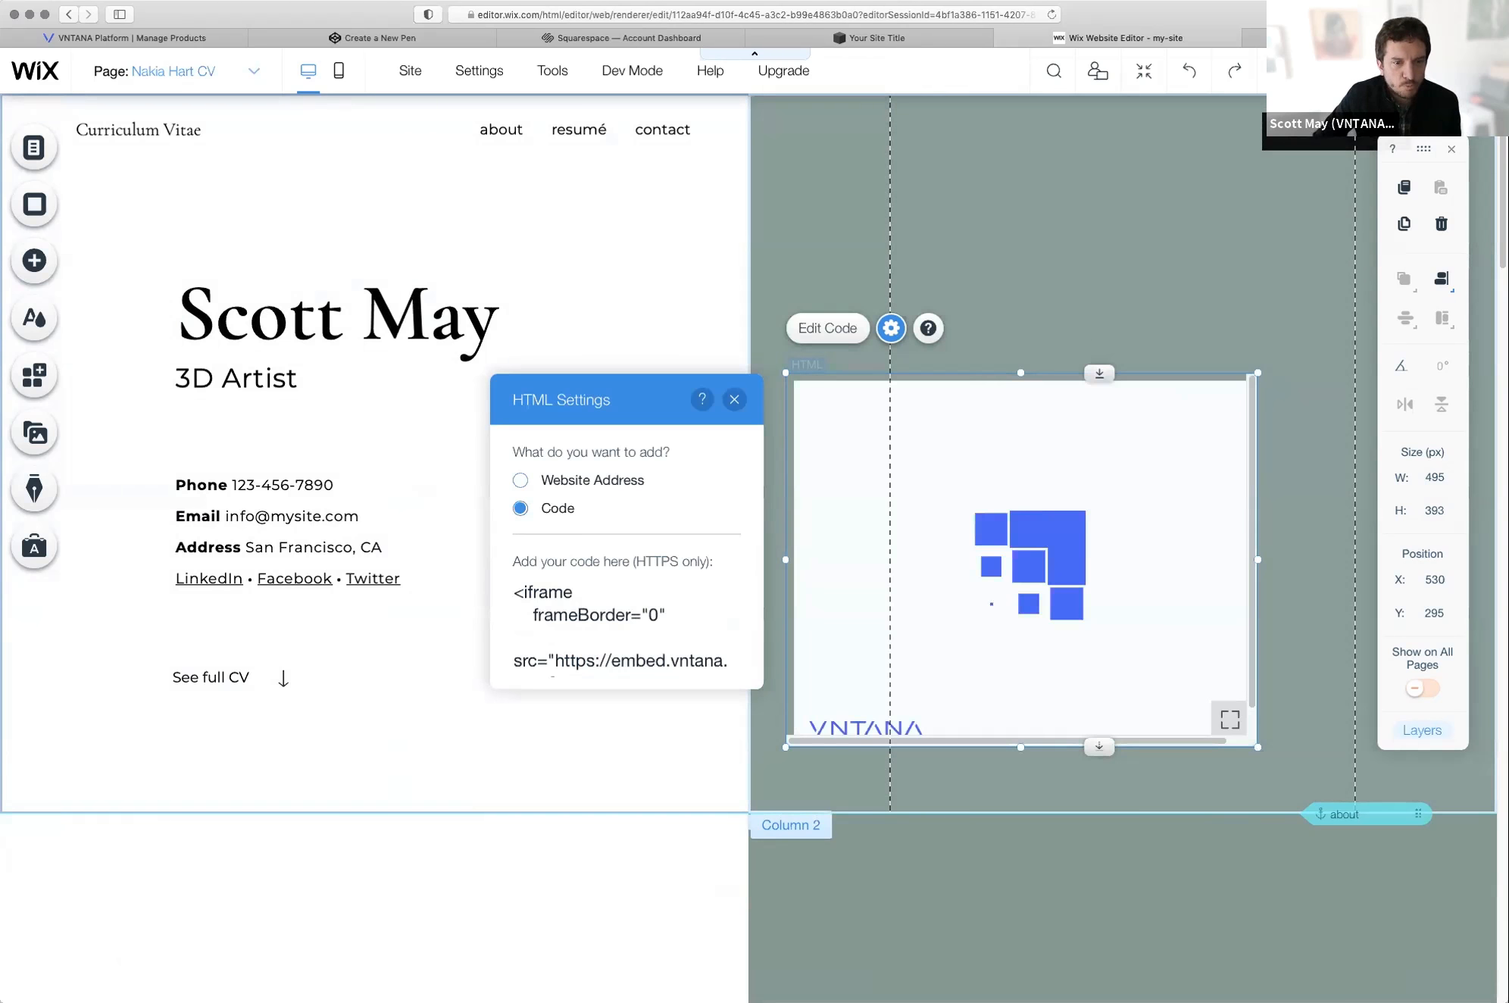
Step: Enlarge the HTML element to about 511 × 410 px, deselect it and preview the Wix page
drag(1258, 747, 1272, 764)
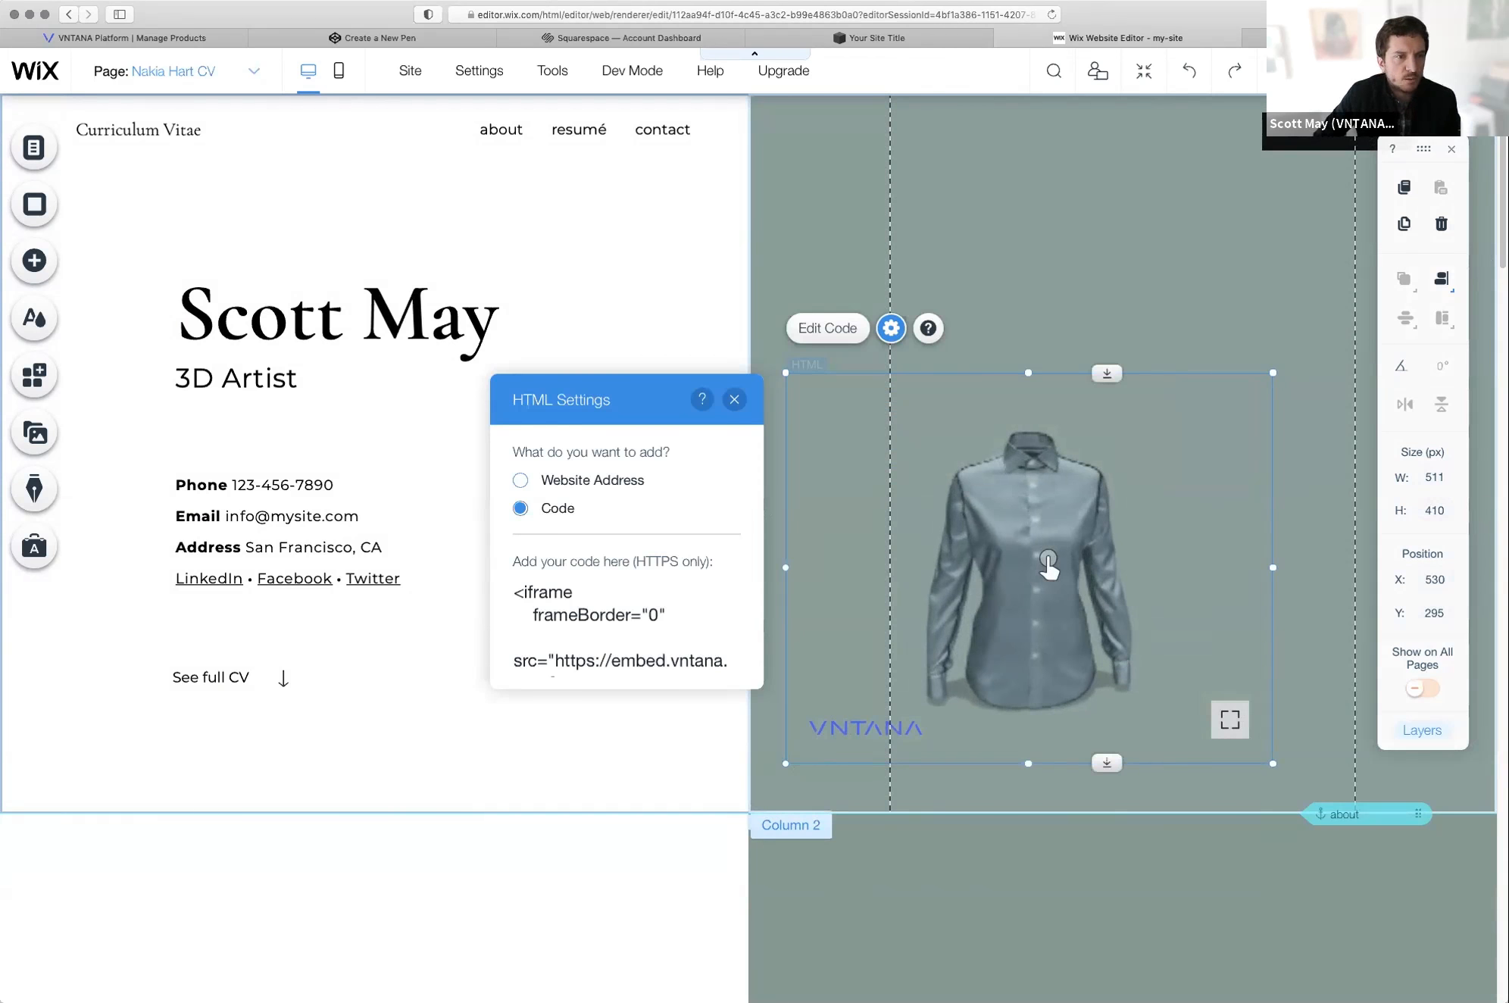
click(1137, 274)
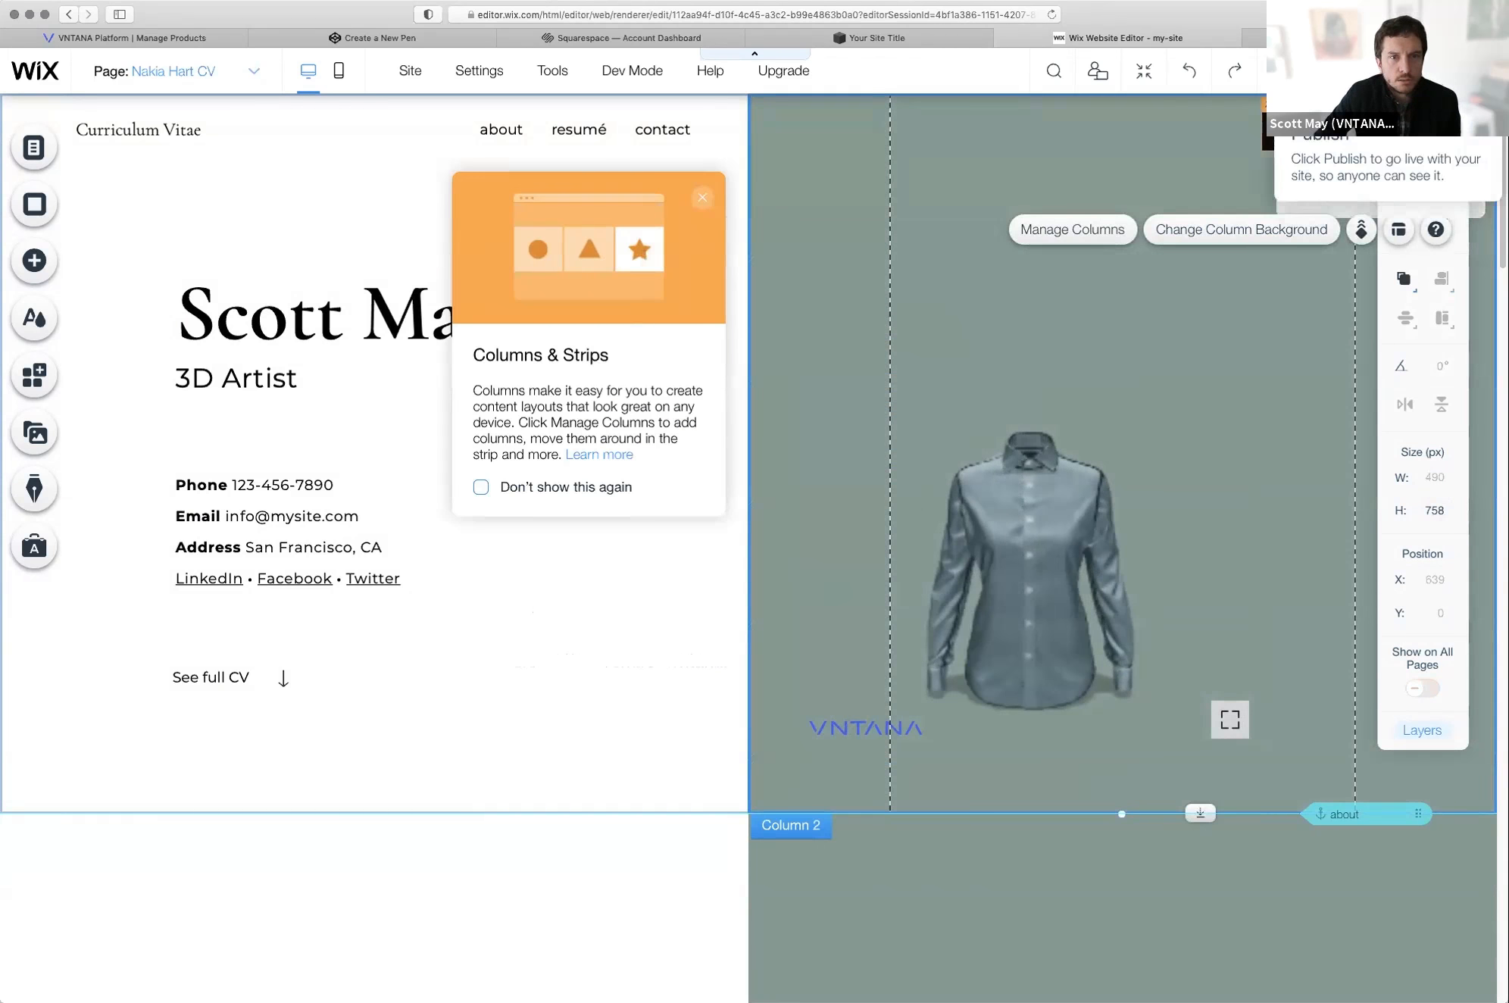
click(1380, 70)
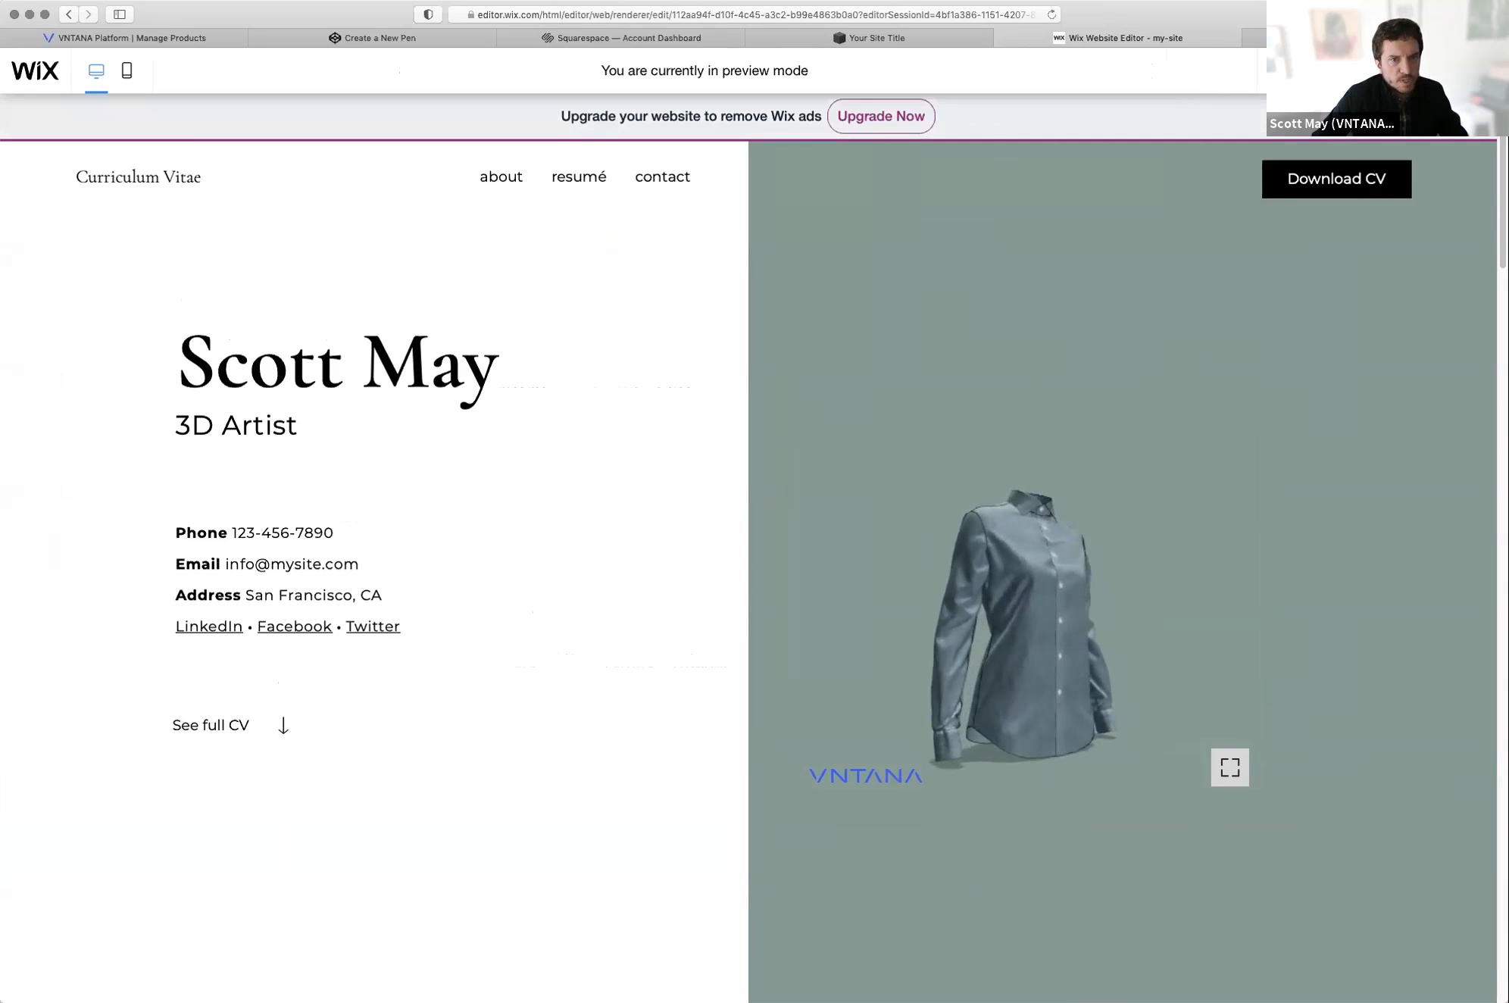
Step: Return to editing, move the shirt element across the boundary between the white and green columns, and preview the page again
click(1330, 71)
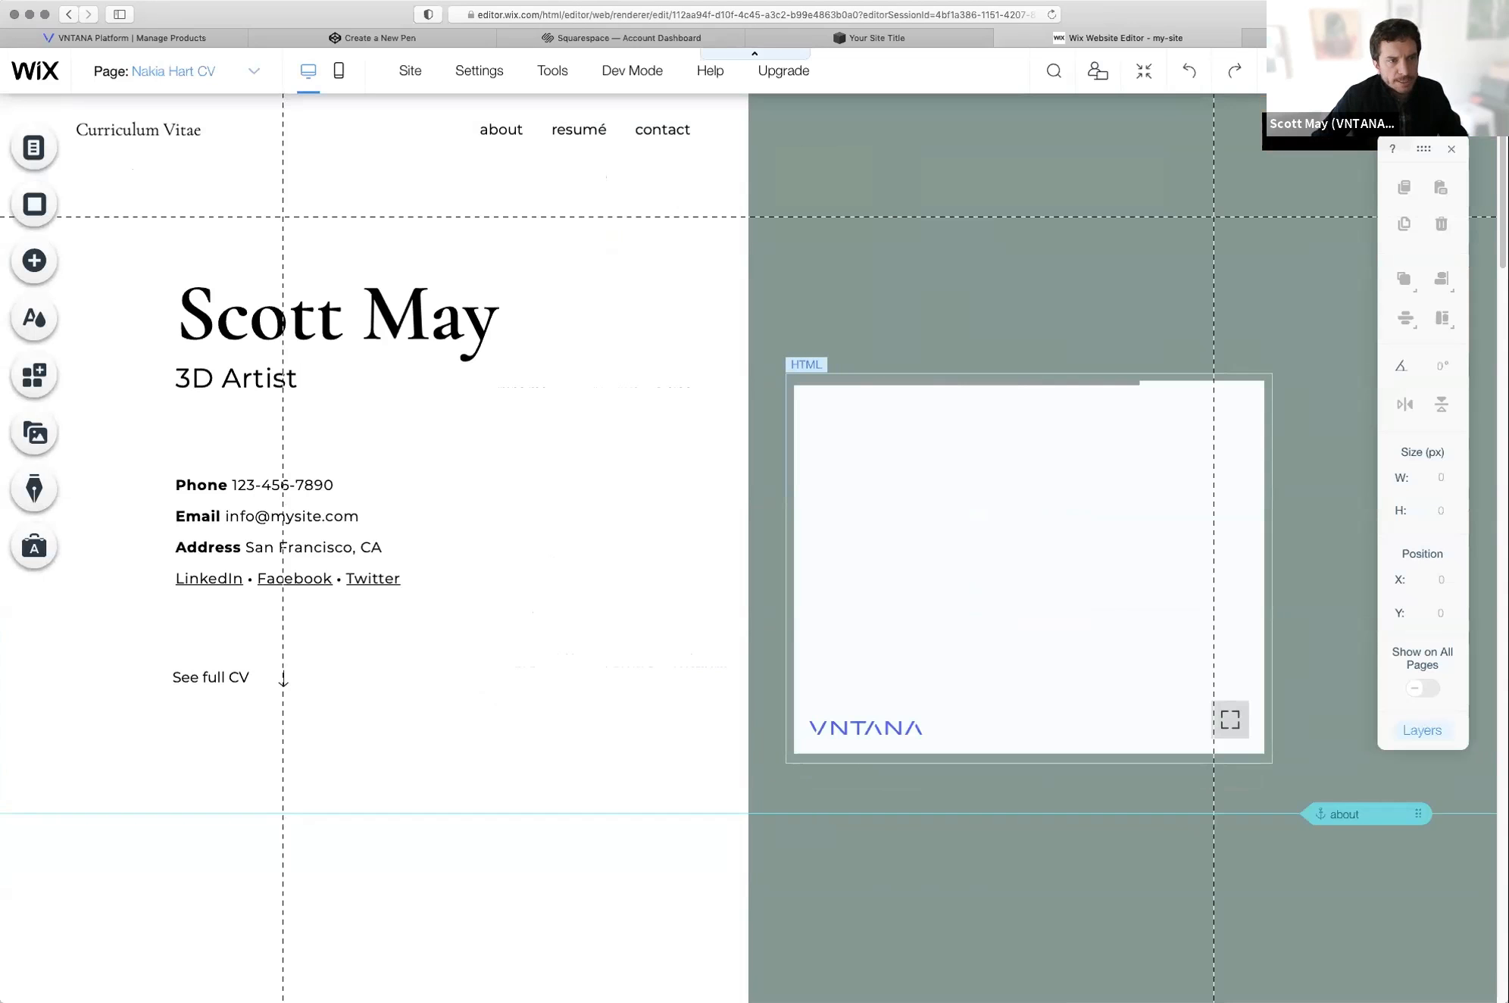
click(1004, 566)
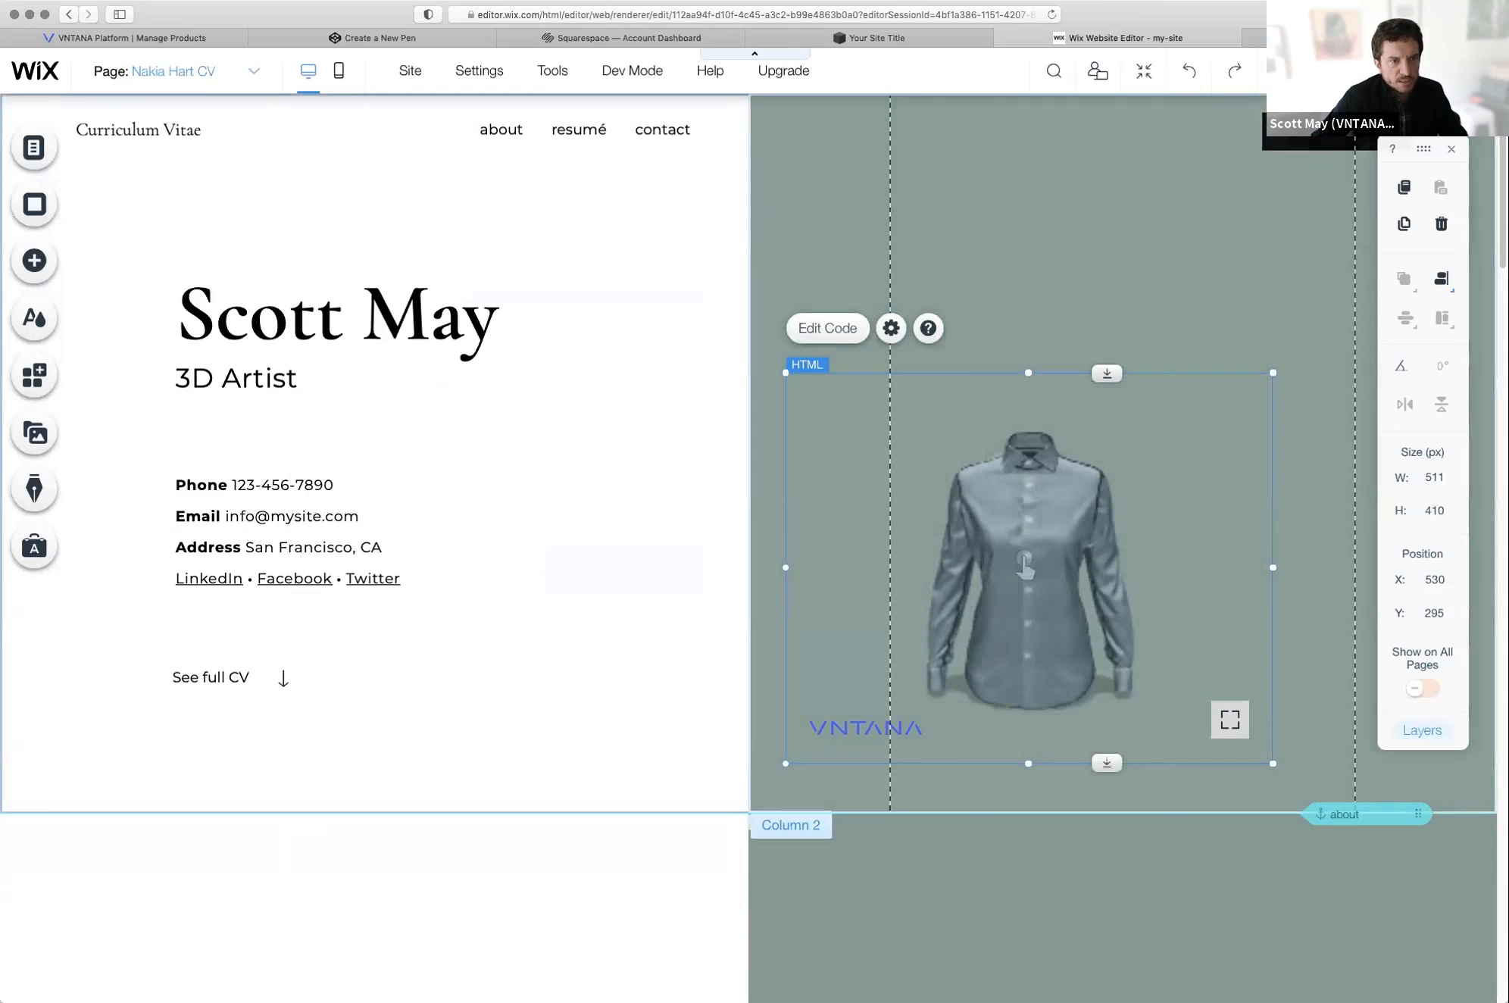
drag(1004, 566, 760, 530)
click(1127, 463)
click(1369, 70)
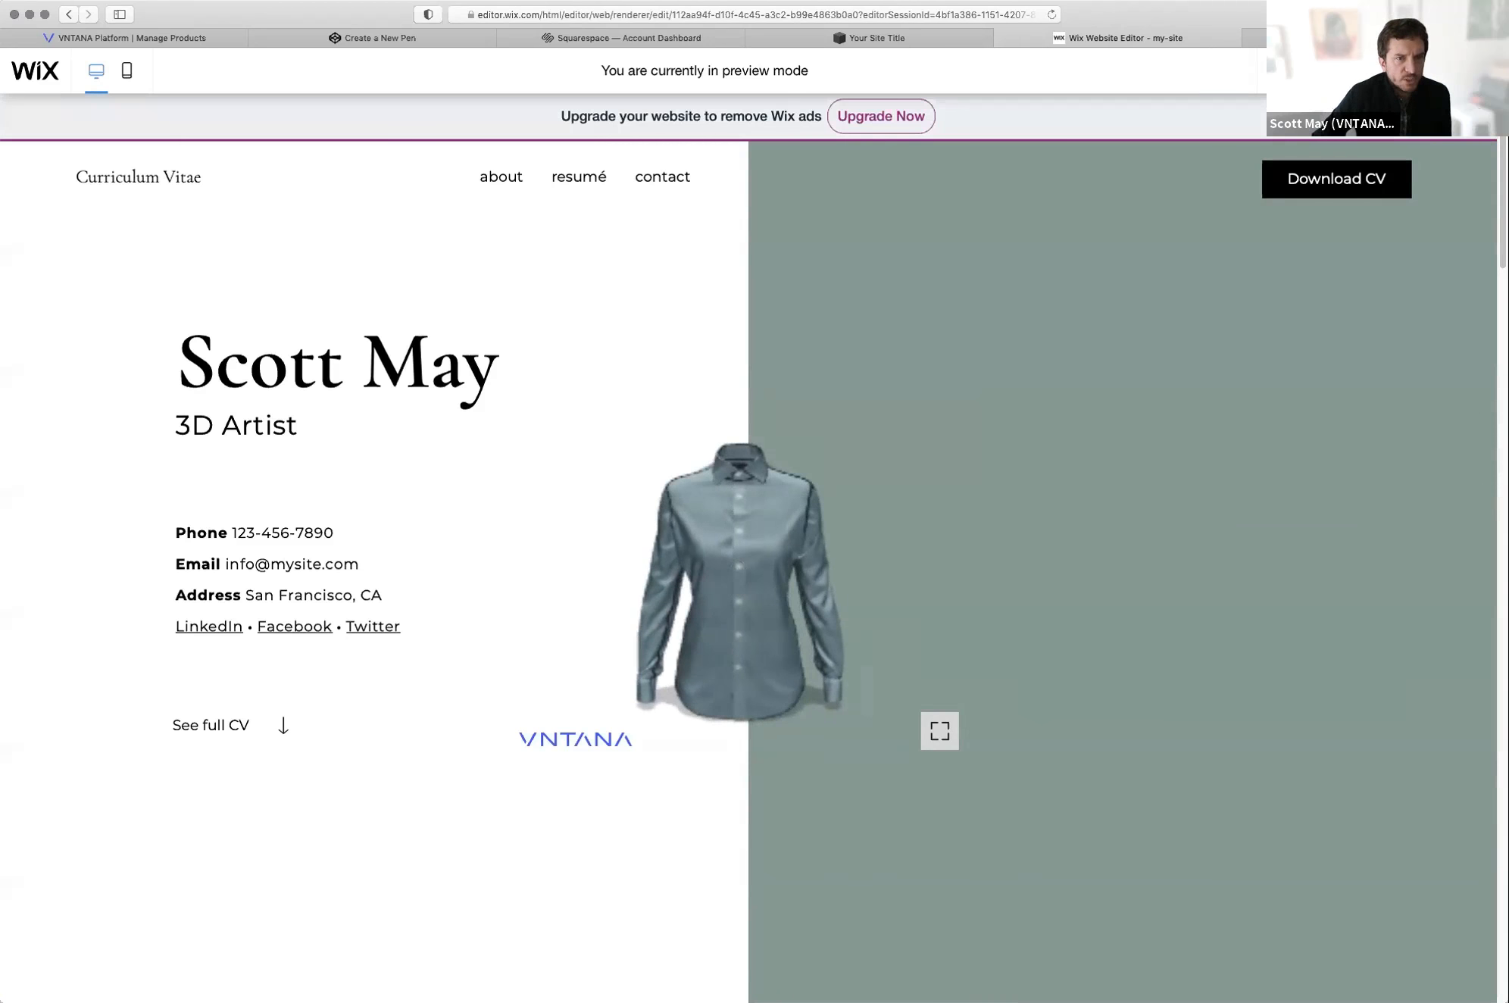
click(1363, 38)
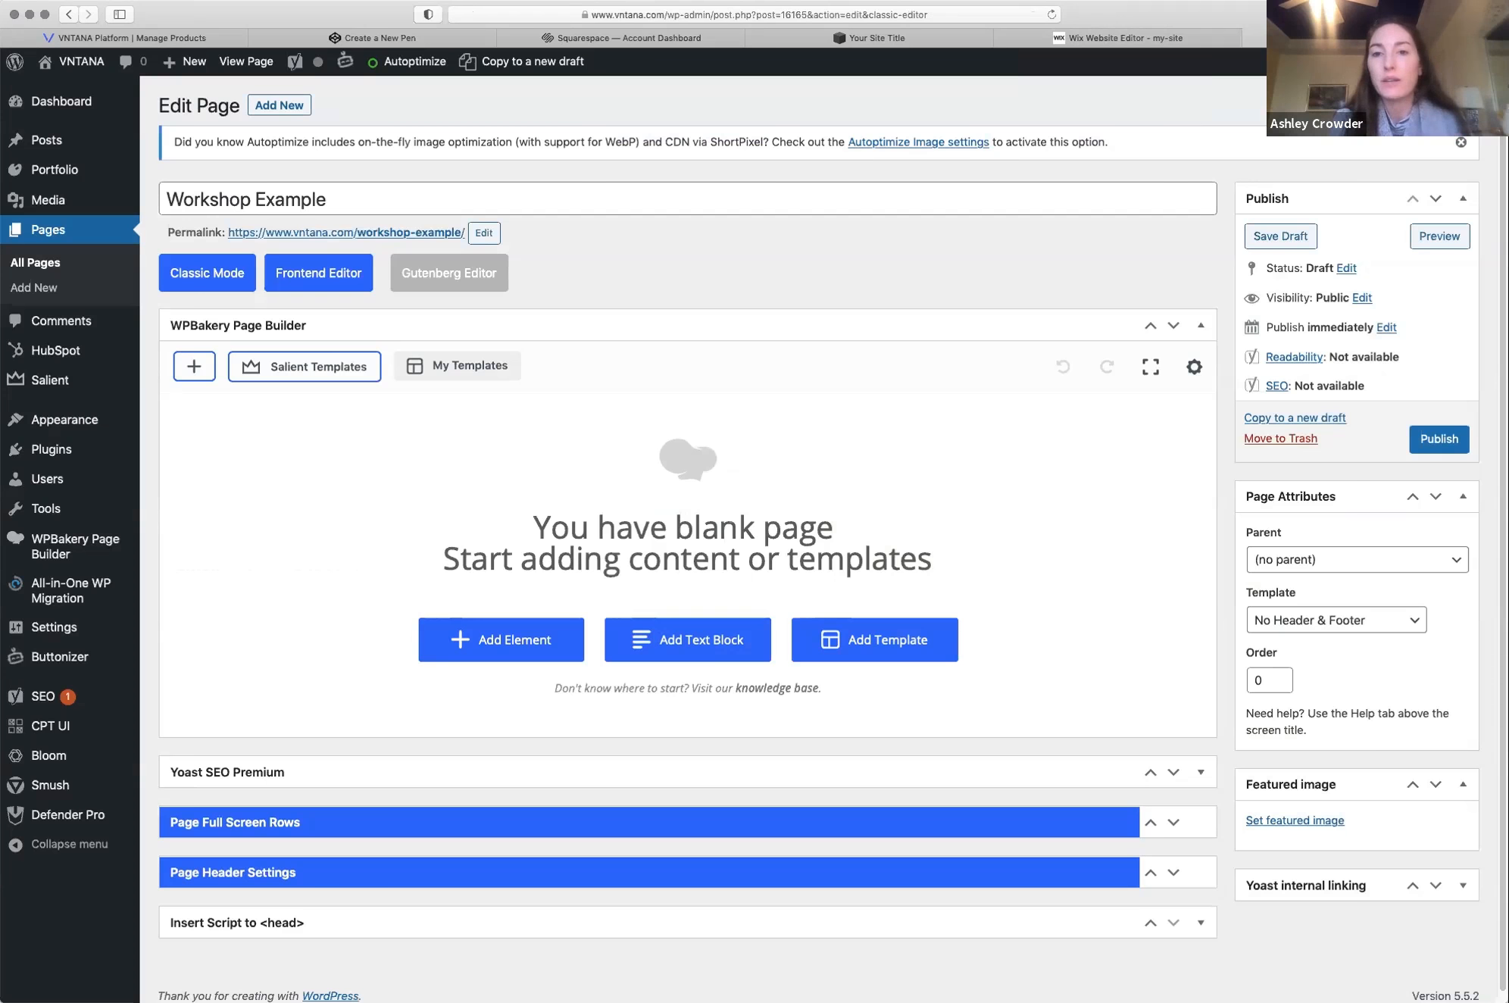
click(1117, 38)
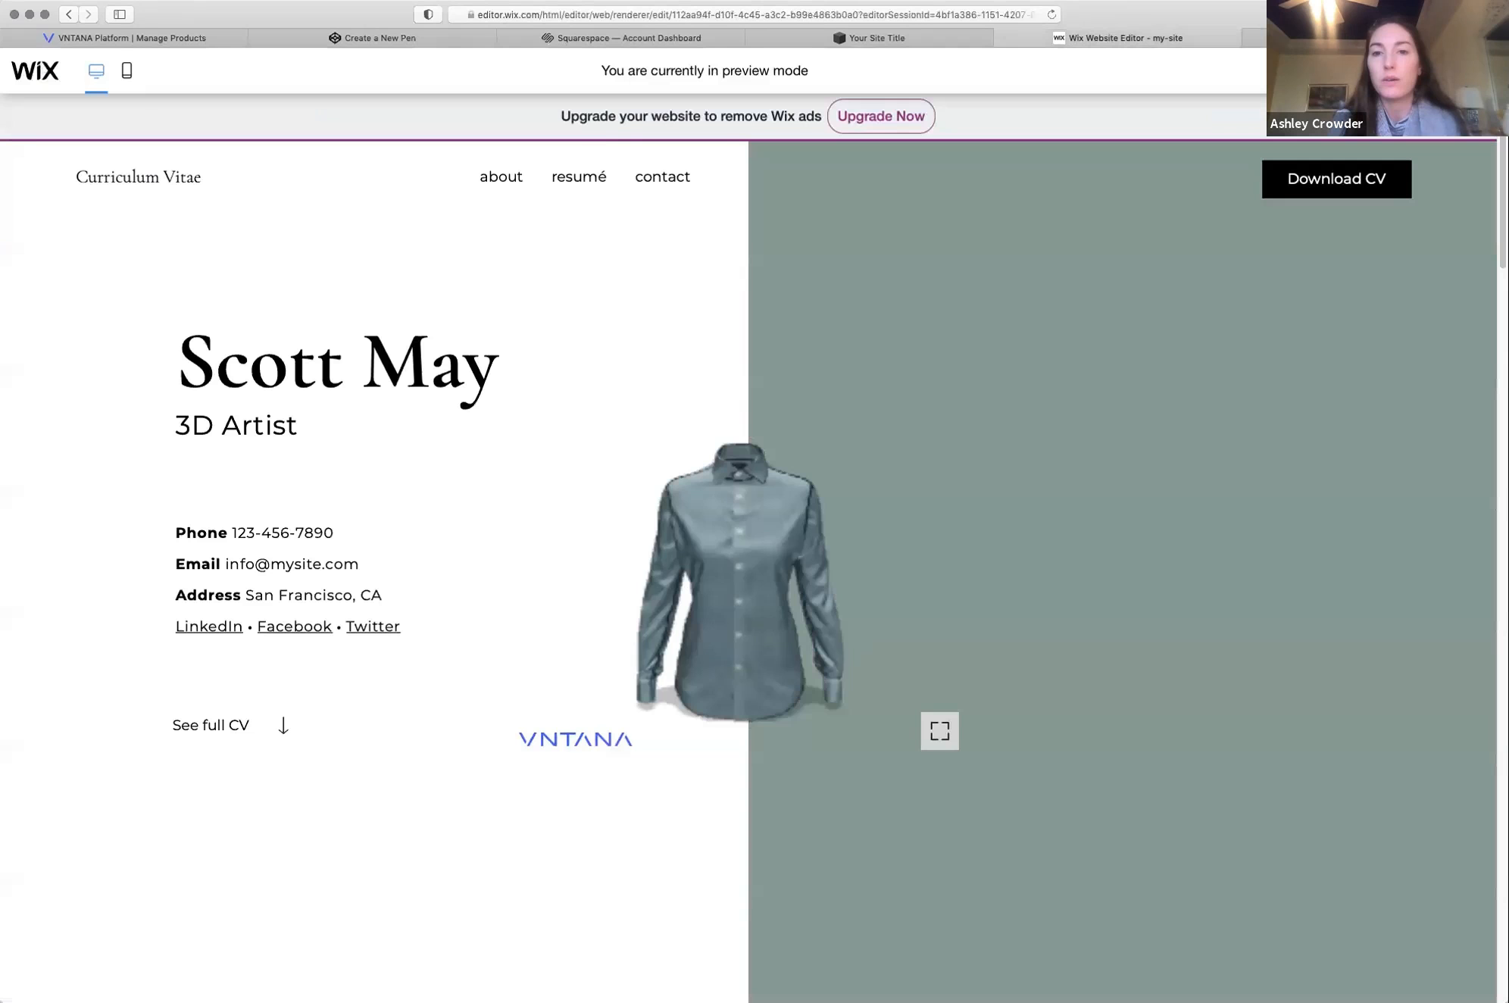
click(868, 38)
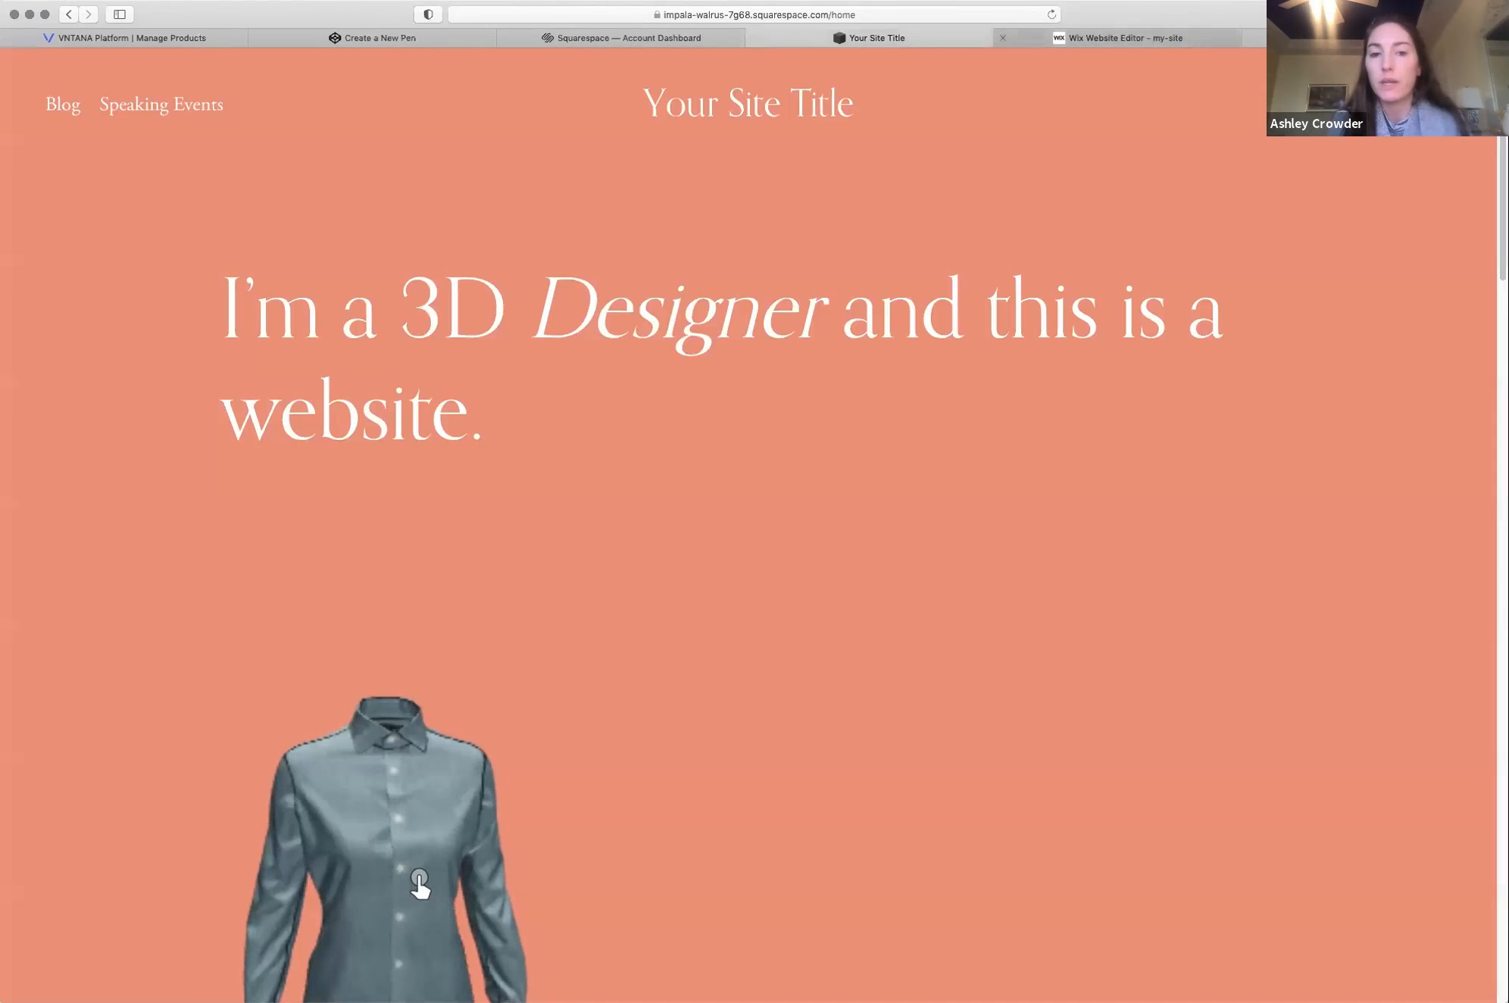
click(1117, 38)
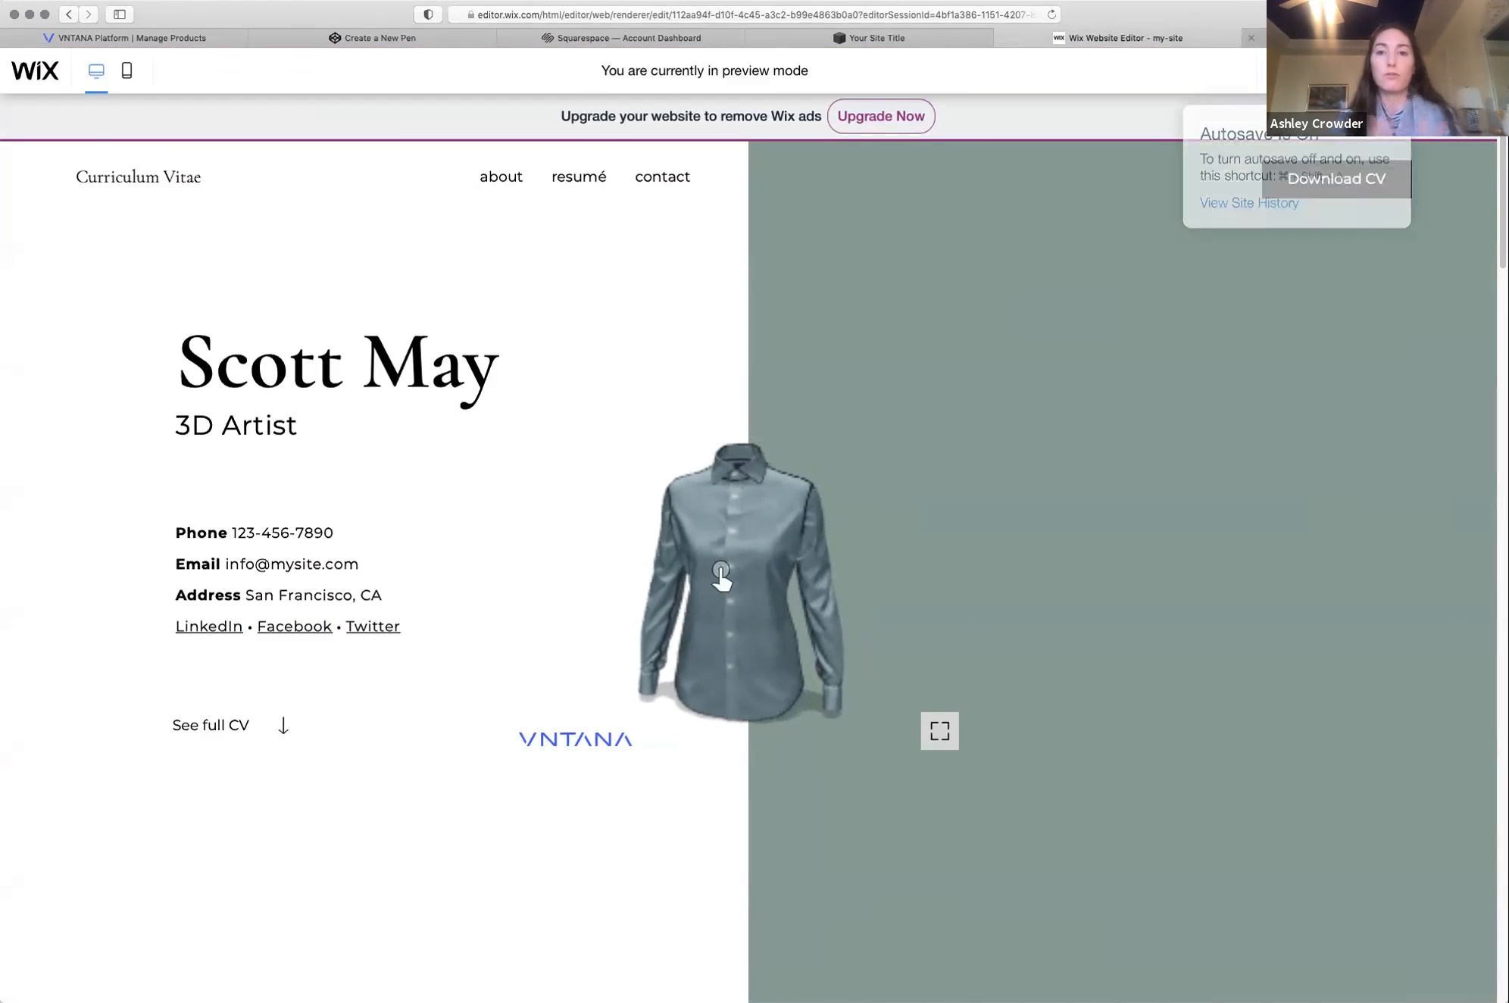
click(1296, 38)
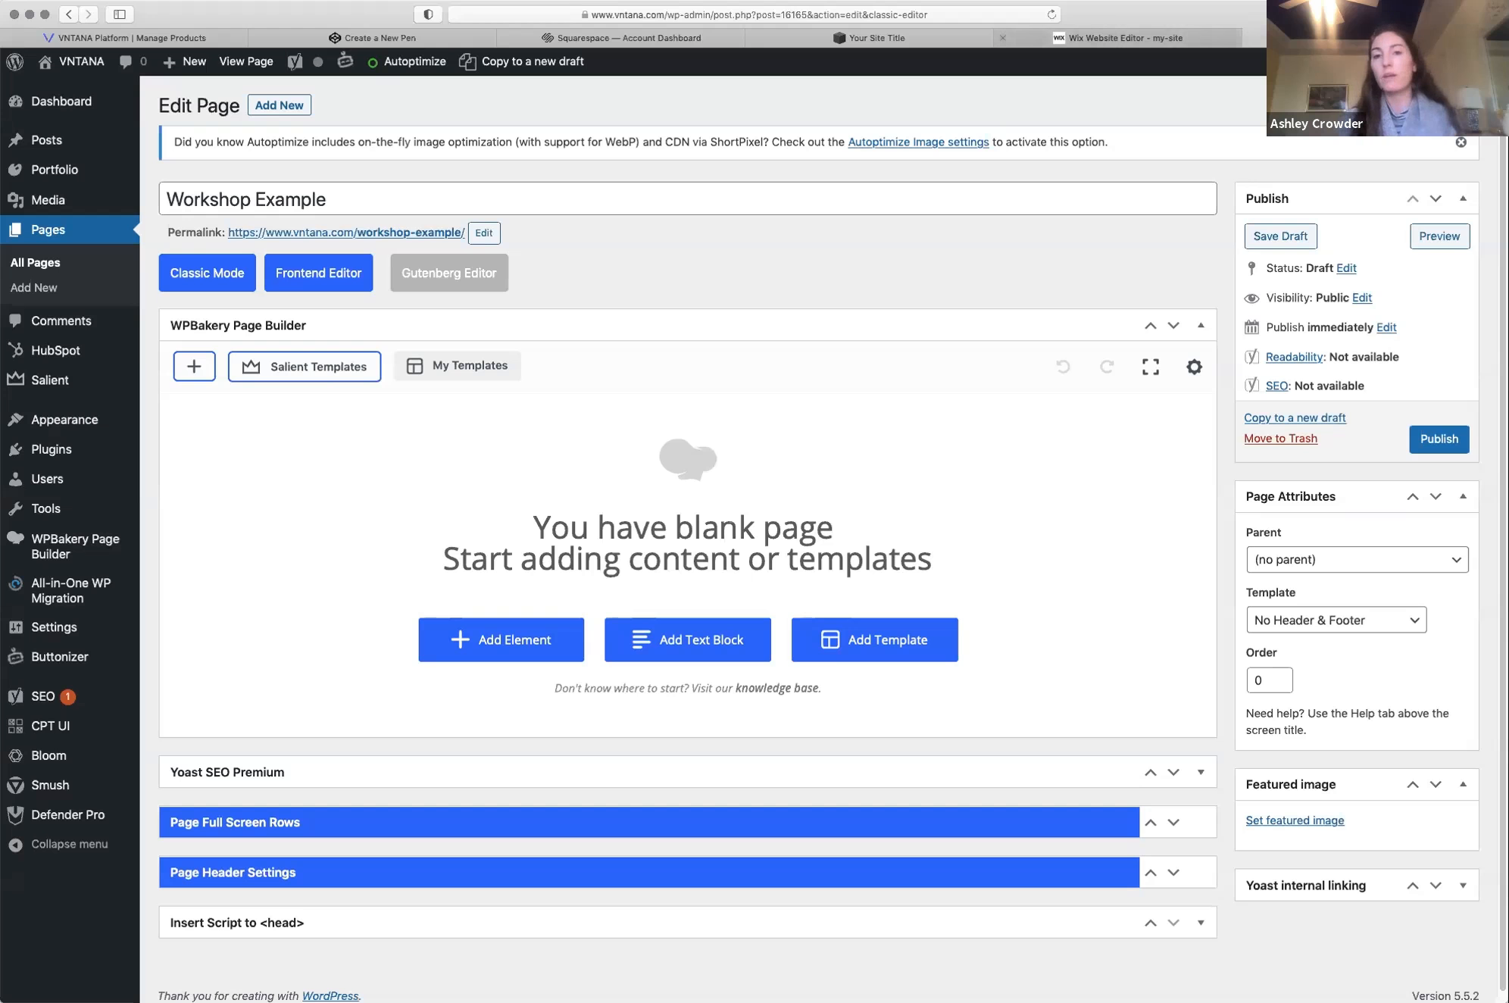
click(1117, 38)
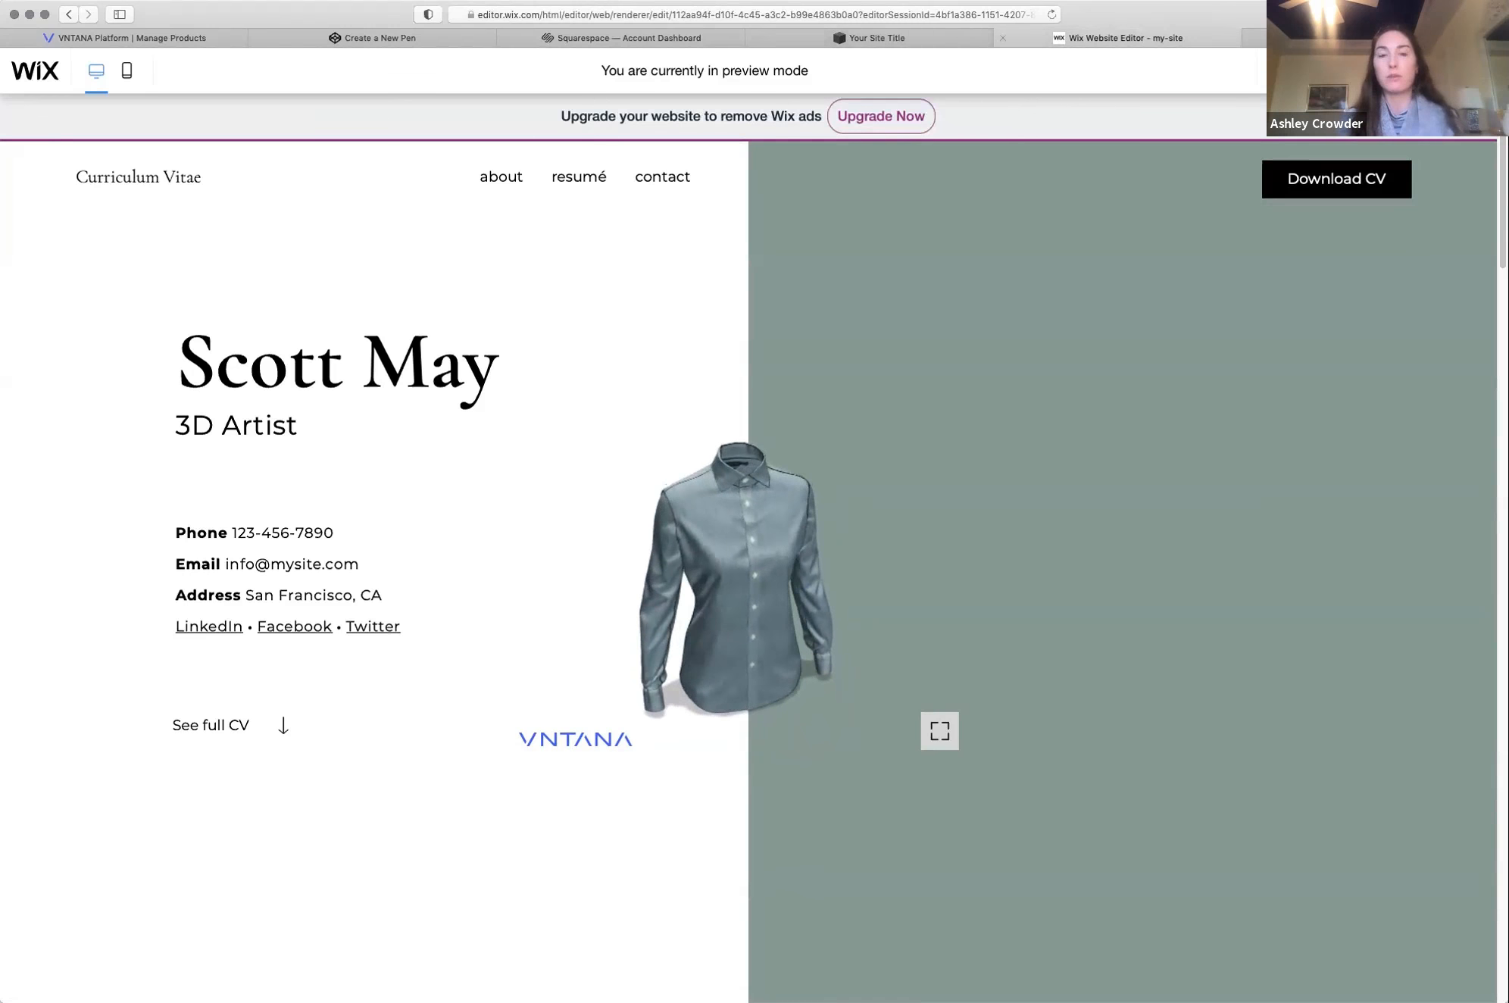
Step: Switch to the WordPress editor for the Workshop Example page and add a row containing a Raw HTML element
click(1254, 37)
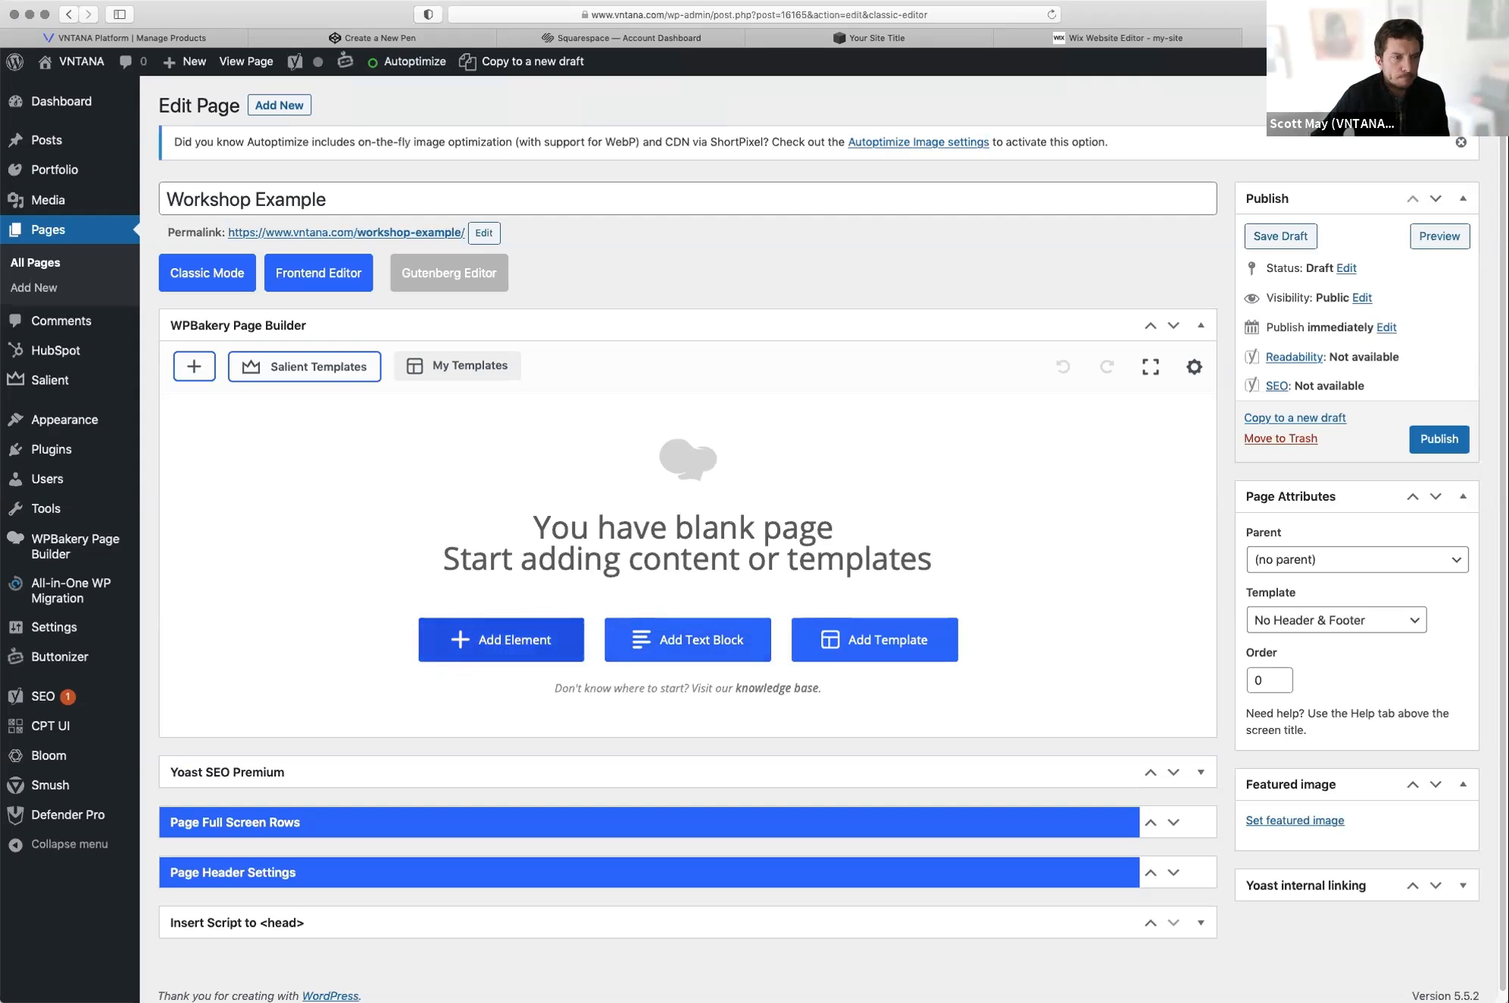
click(500, 640)
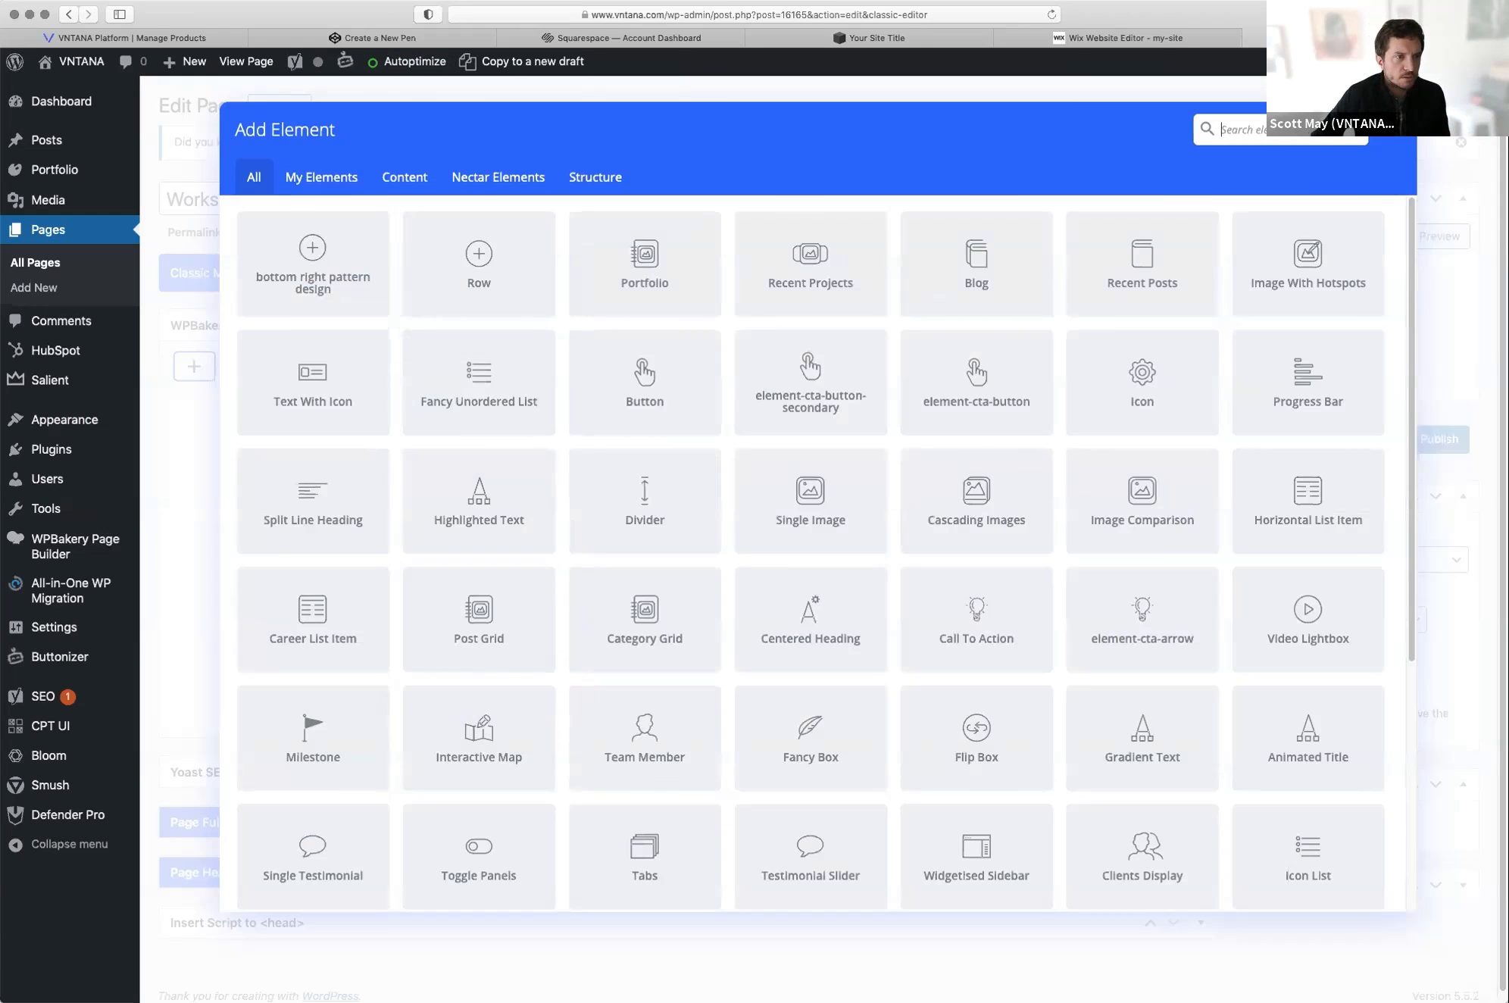
click(478, 264)
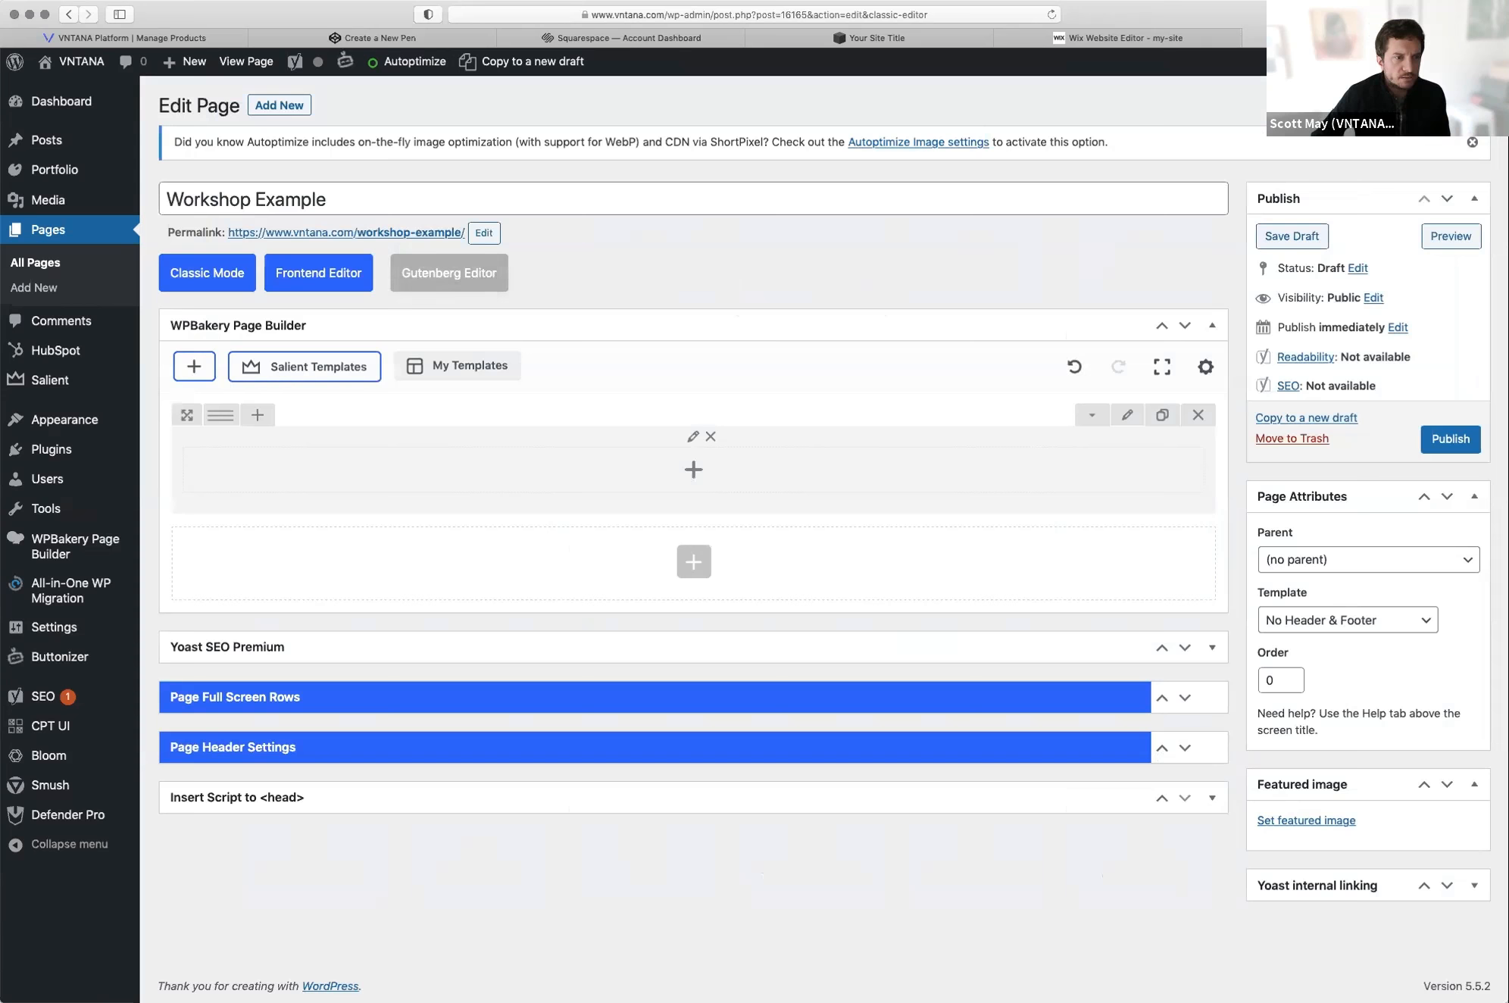
click(692, 469)
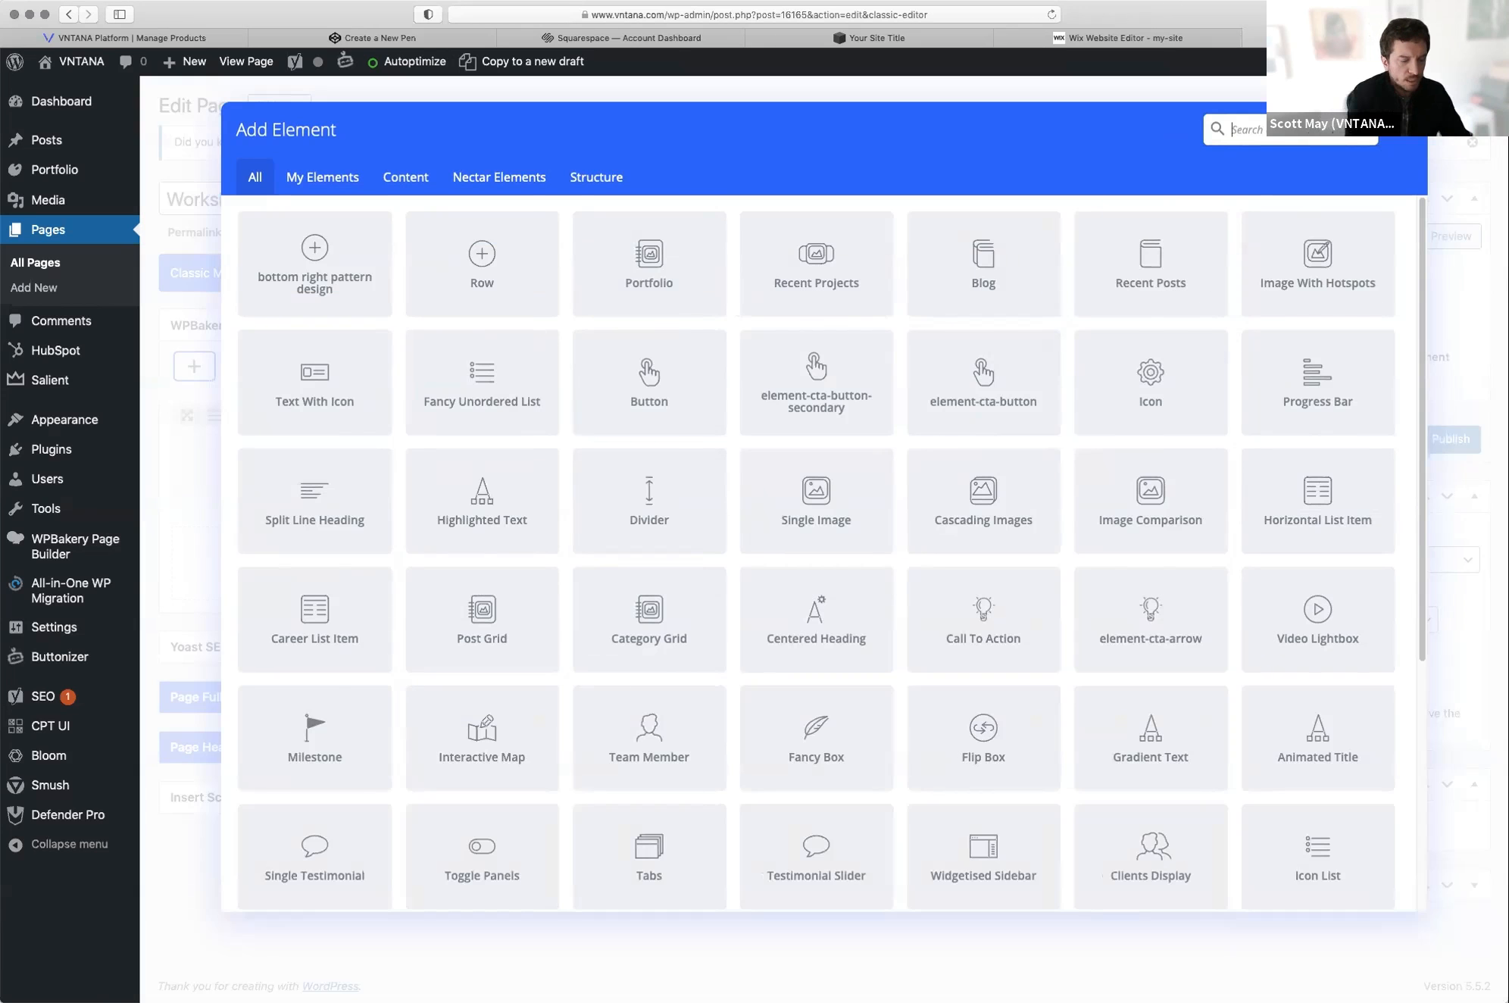
text(html)
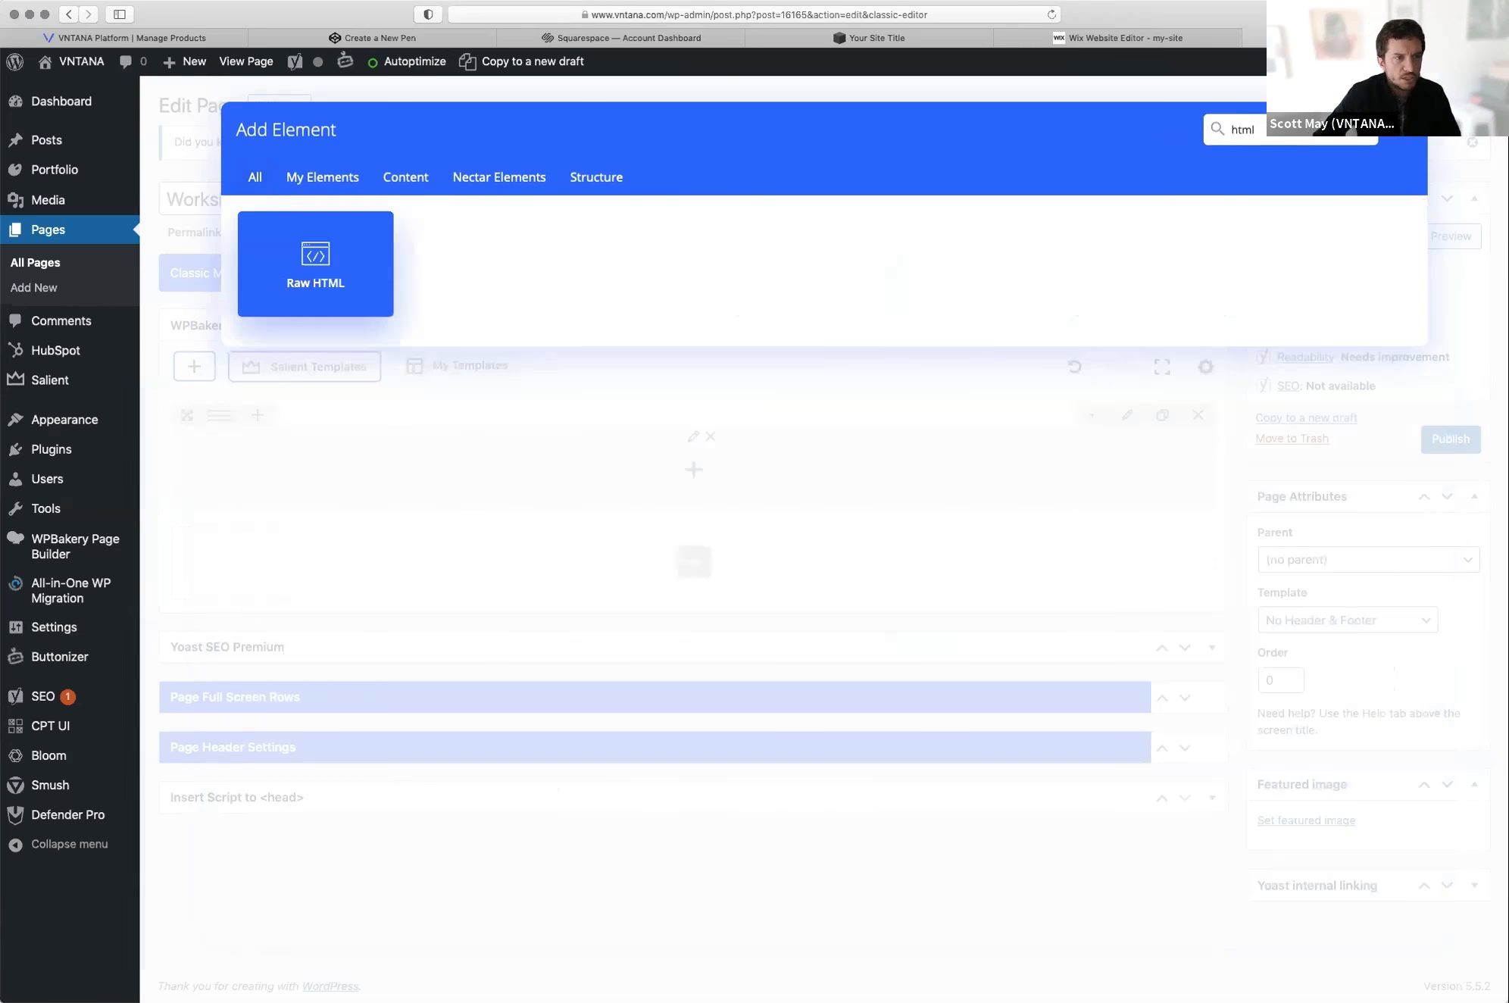
click(315, 264)
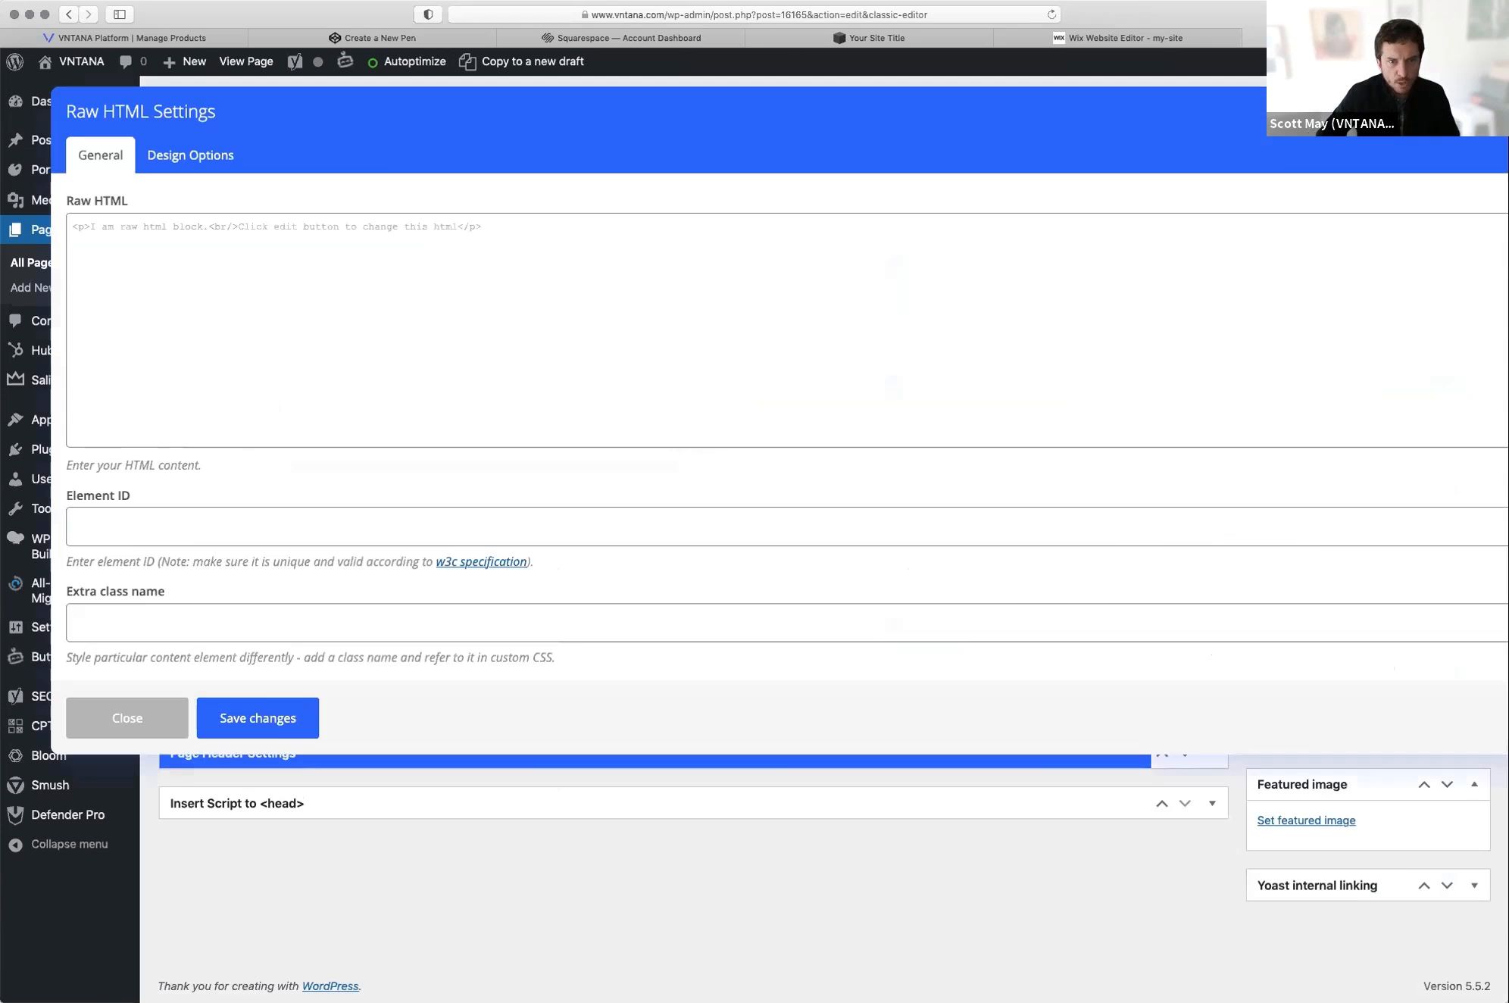
Step: Resize and reposition the Raw HTML settings dialog, and replace its placeholder markup with the copied VNTANA iframe code
drag(909, 121, 618, 181)
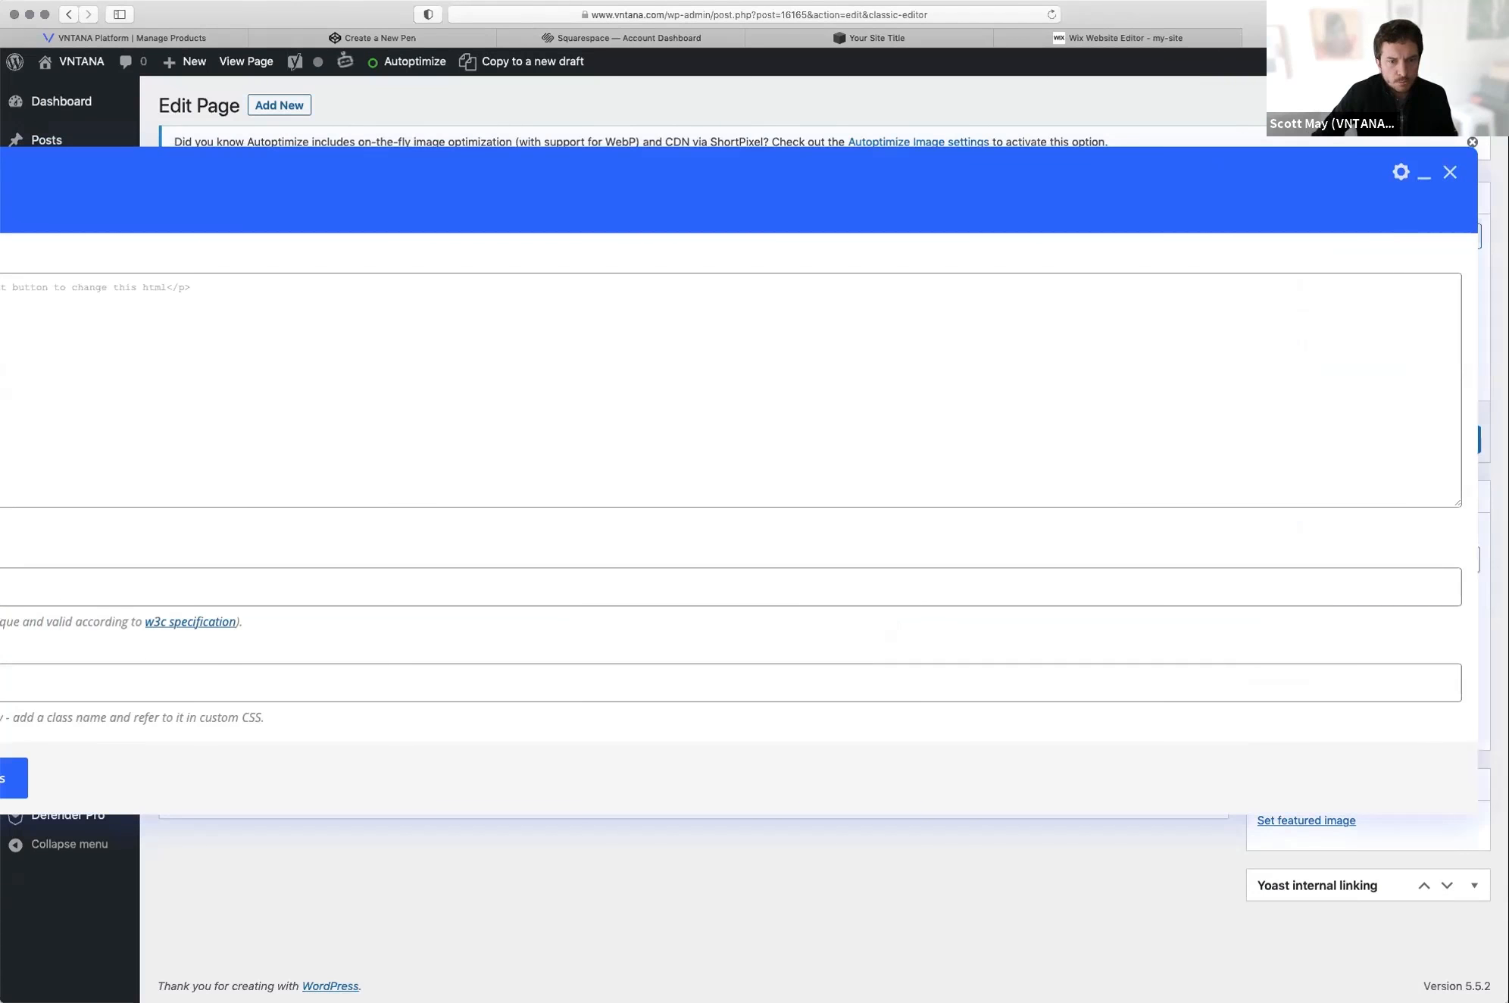
drag(1476, 814, 966, 933)
drag(432, 178, 892, 154)
click(871, 303)
key(super+a)
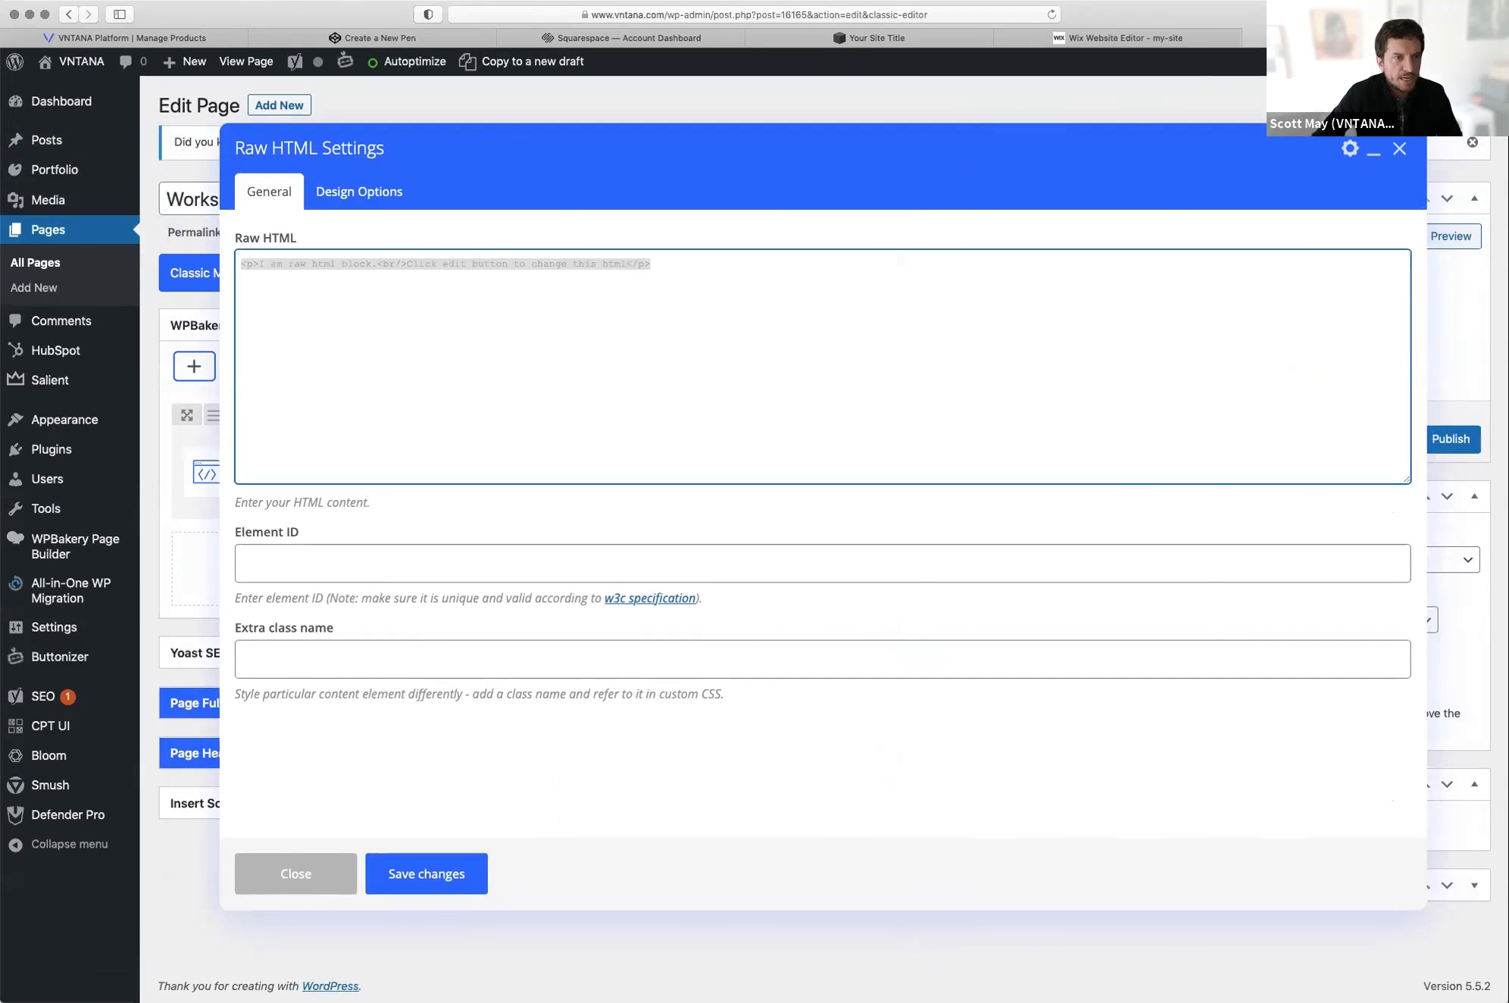
right_click(606, 258)
click(663, 335)
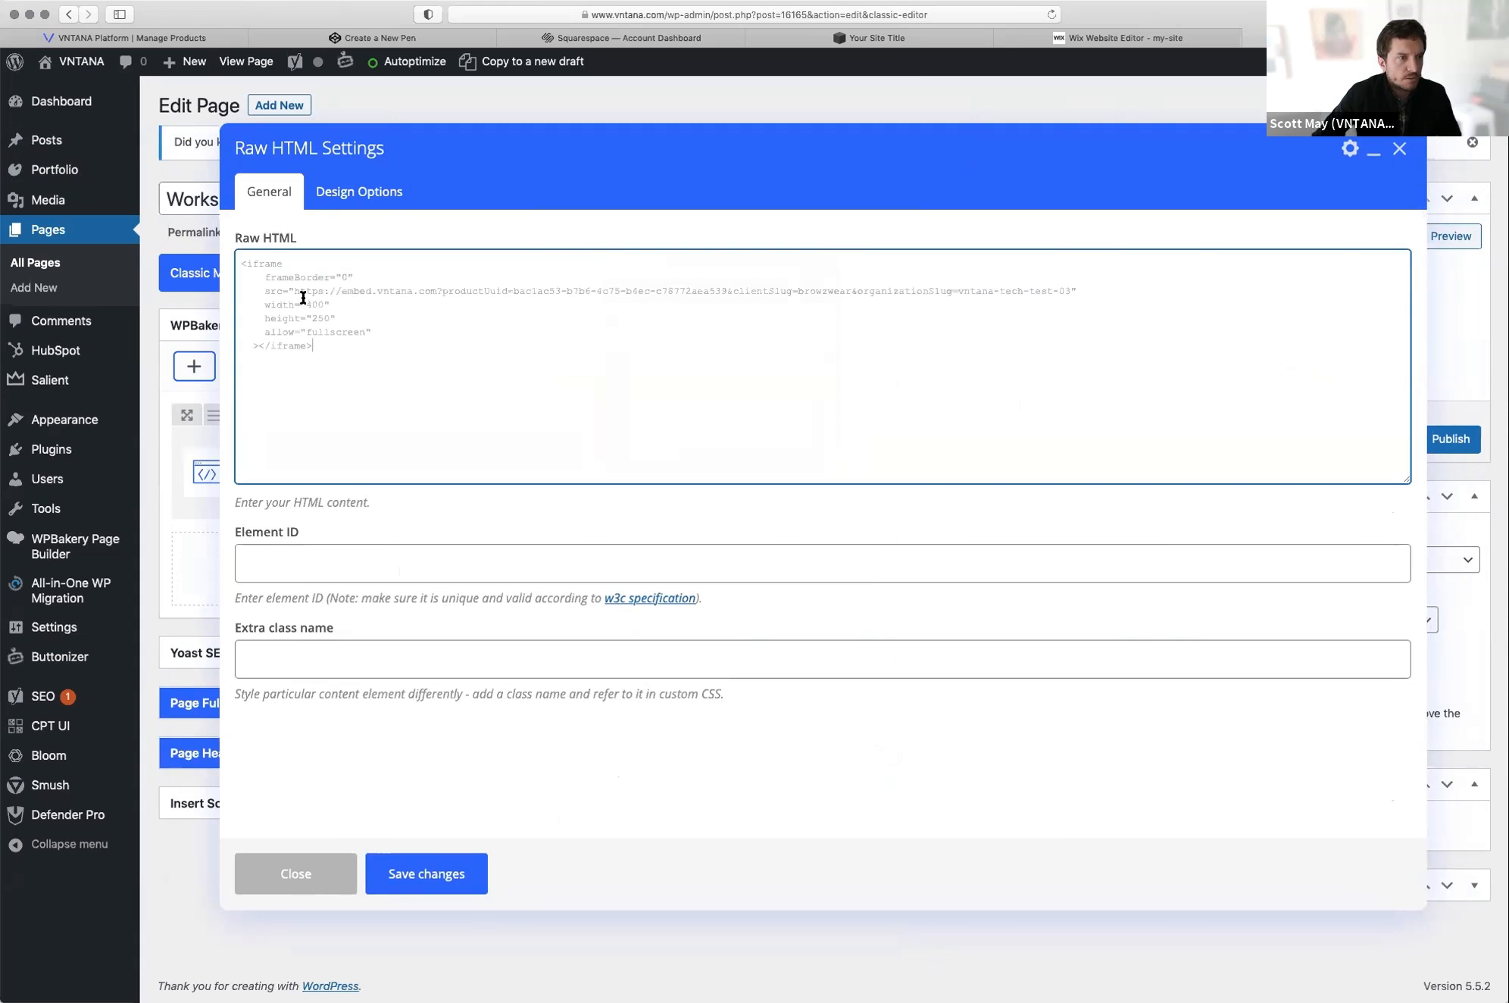
Step: Set the iframe's width and height to 700 and save the Raw HTML element
drag(312, 303, 306, 303)
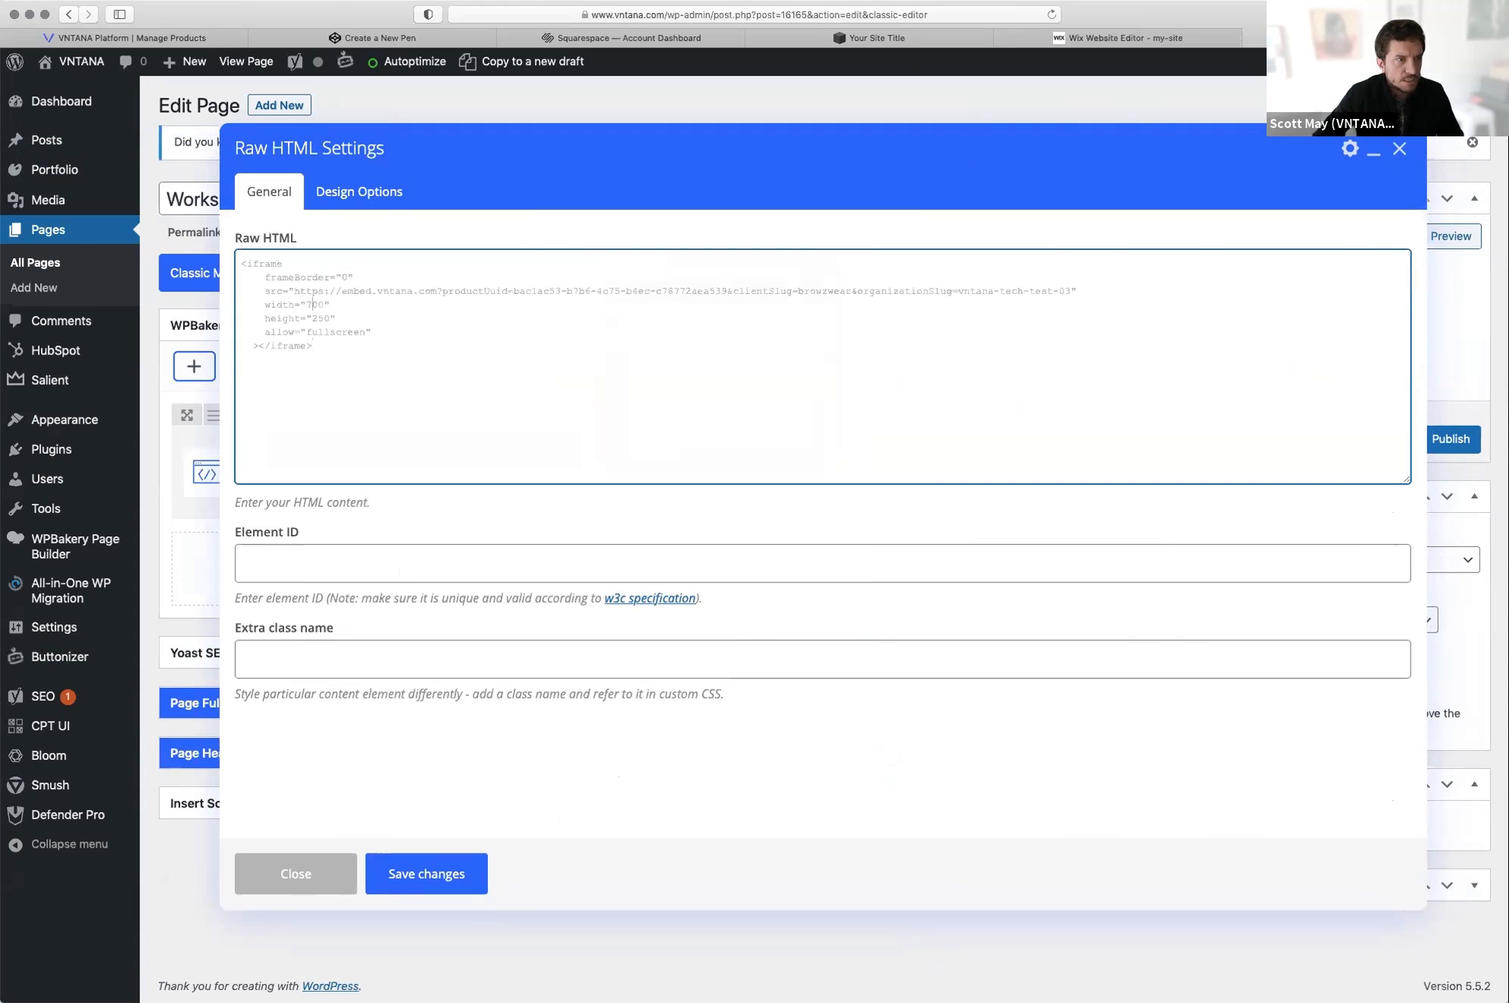
text(70)
click(425, 873)
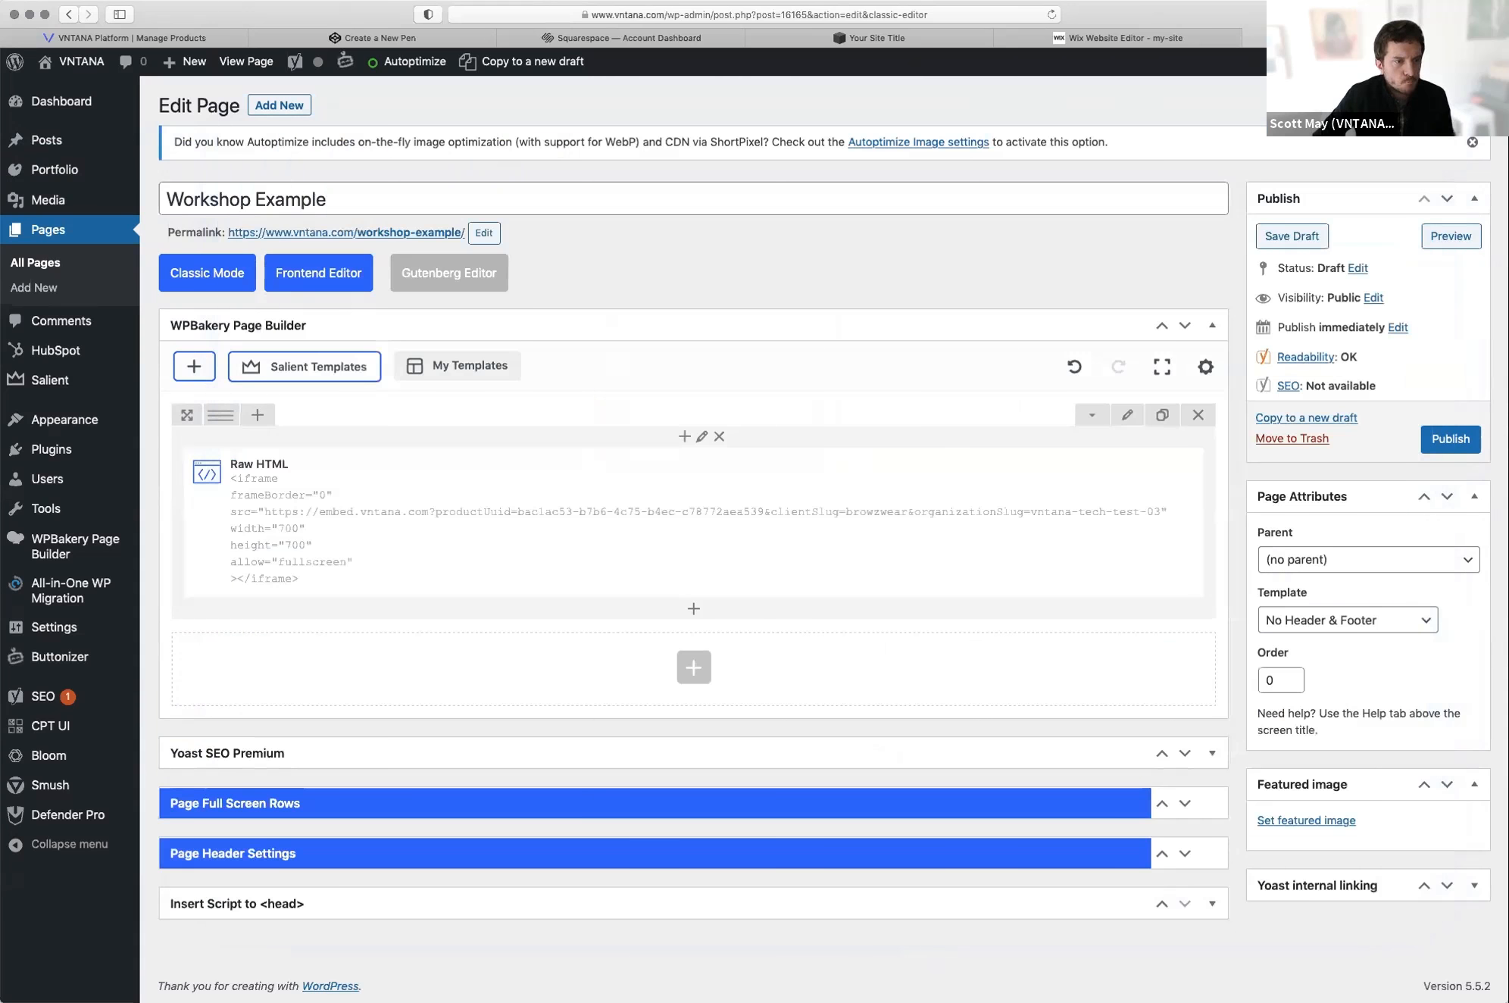
Step: Preview the WordPress page, dismiss the newsletter pop-up, and return to the page editor
click(1450, 236)
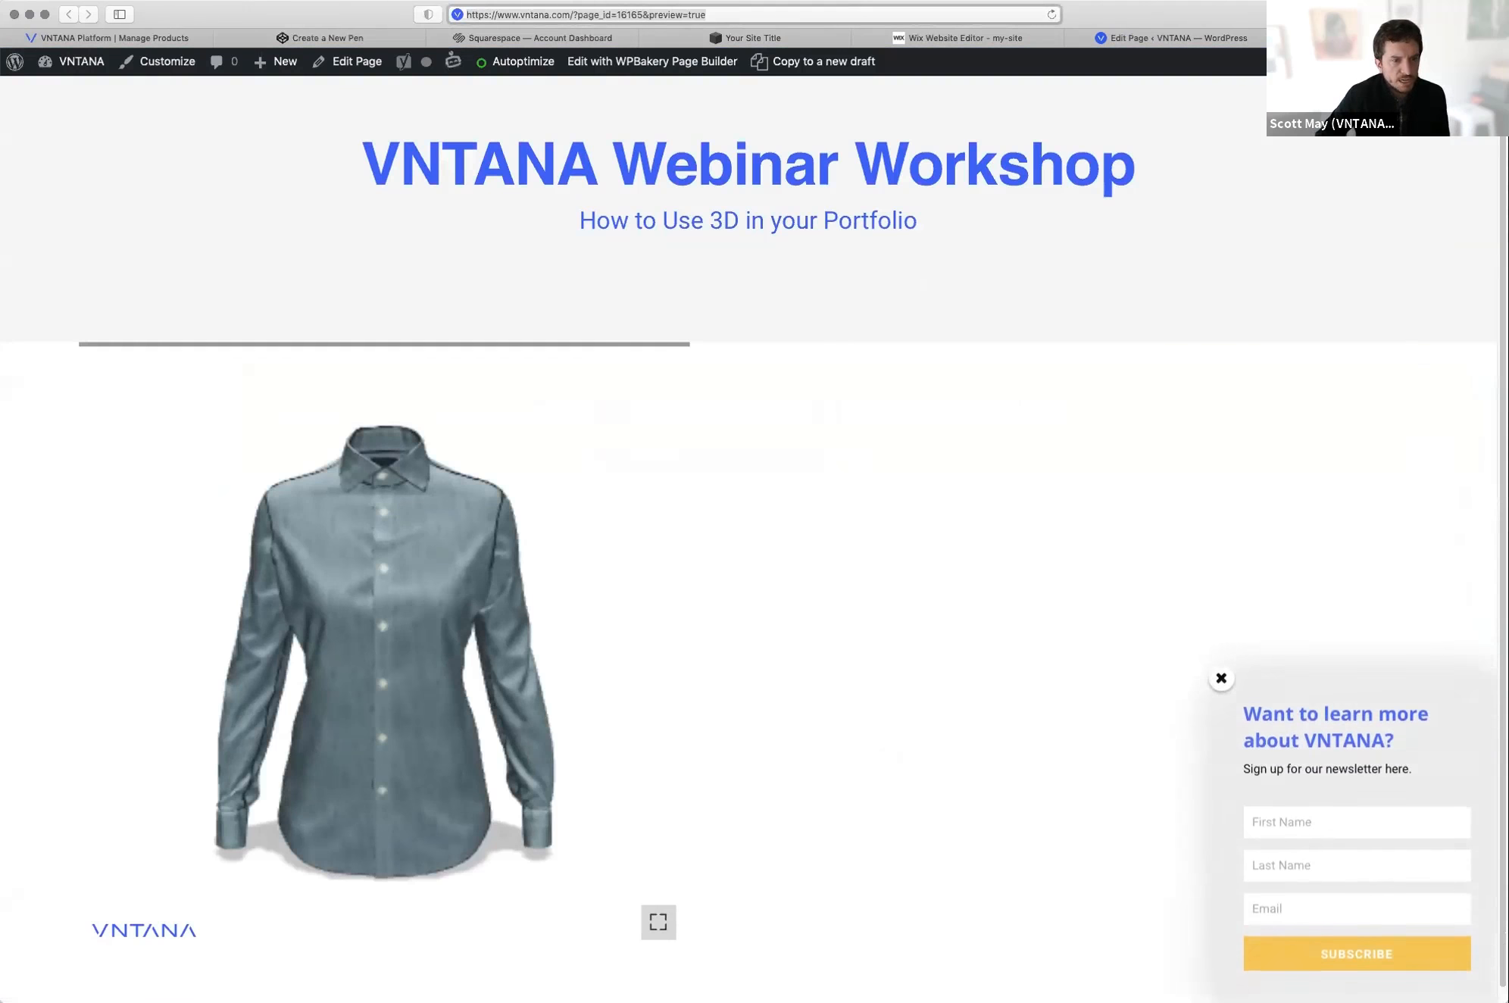
click(1221, 674)
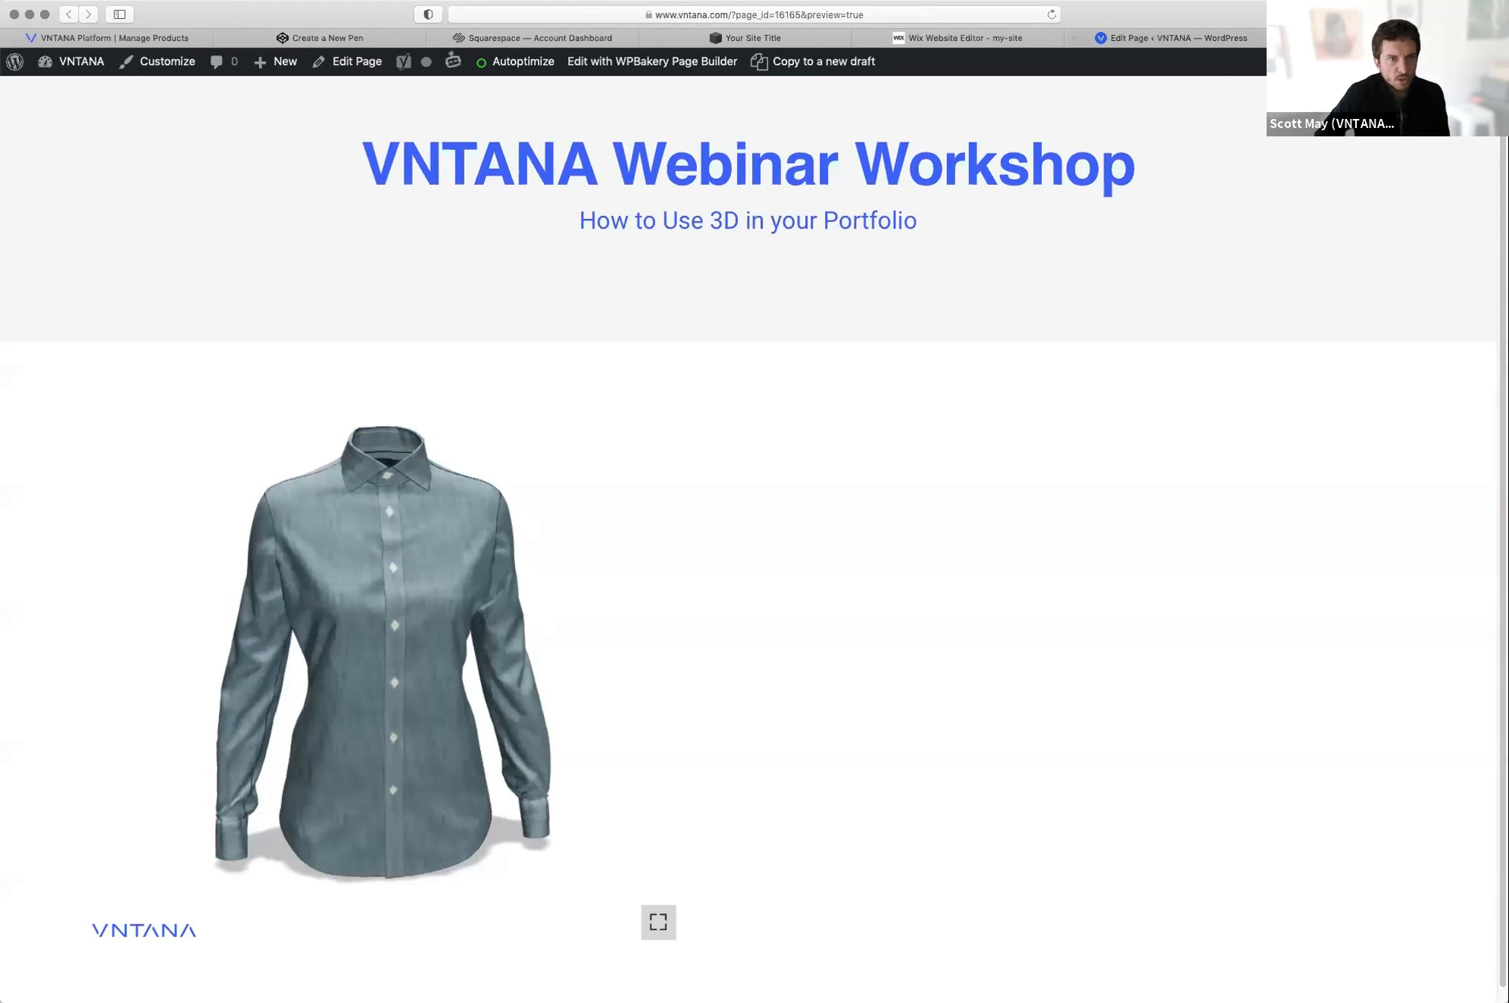
mouse_move(1170, 38)
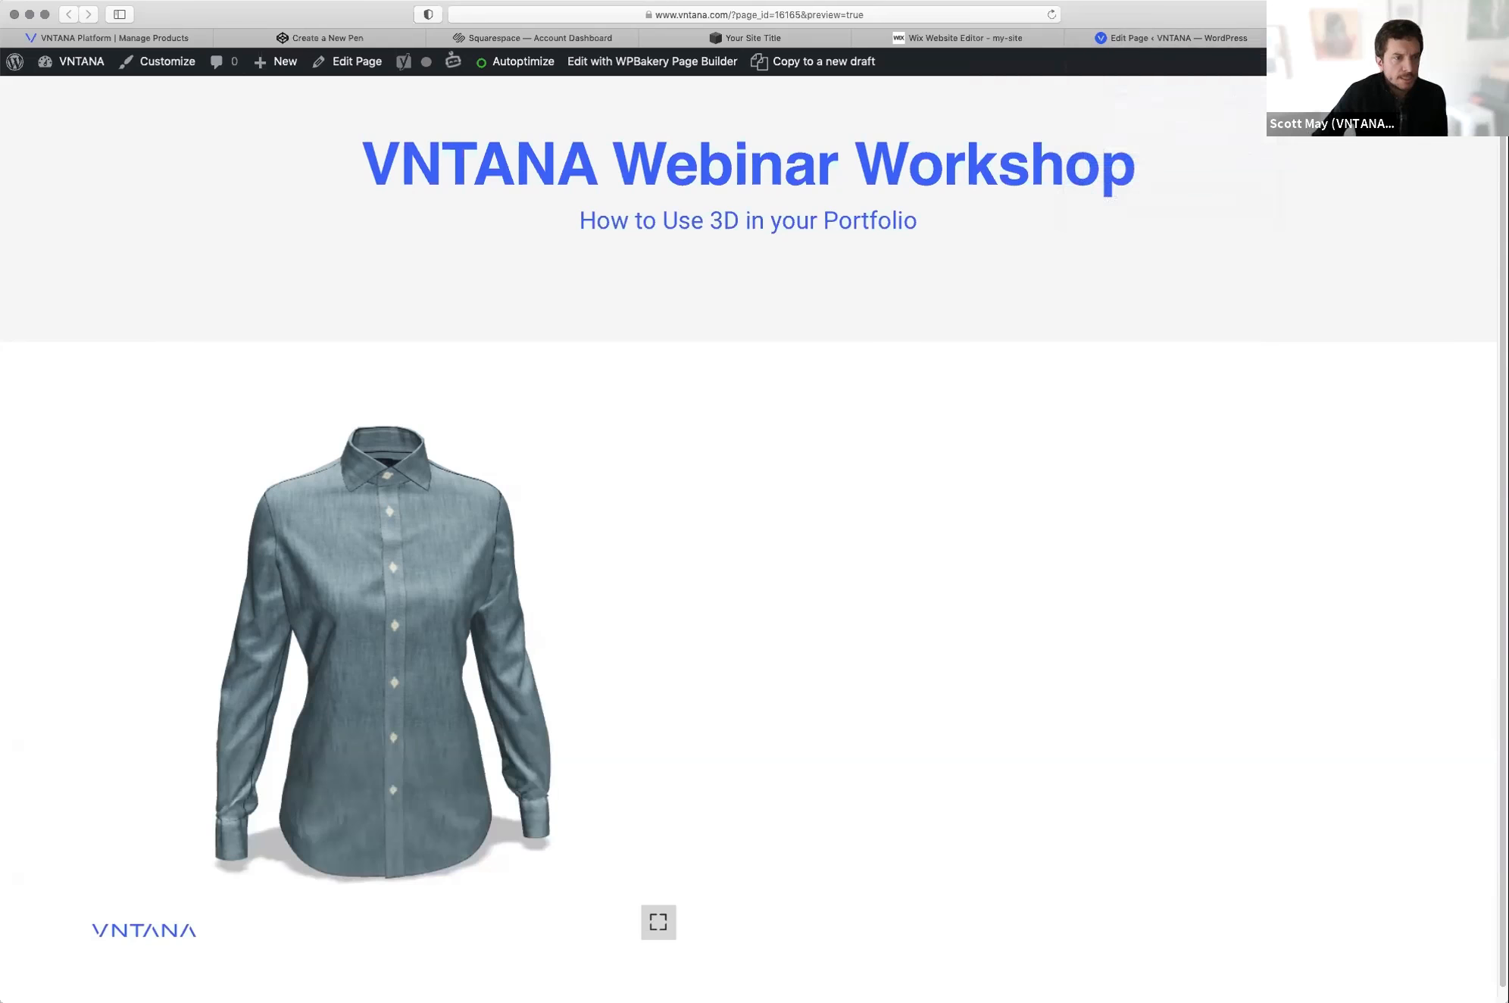
click(1171, 37)
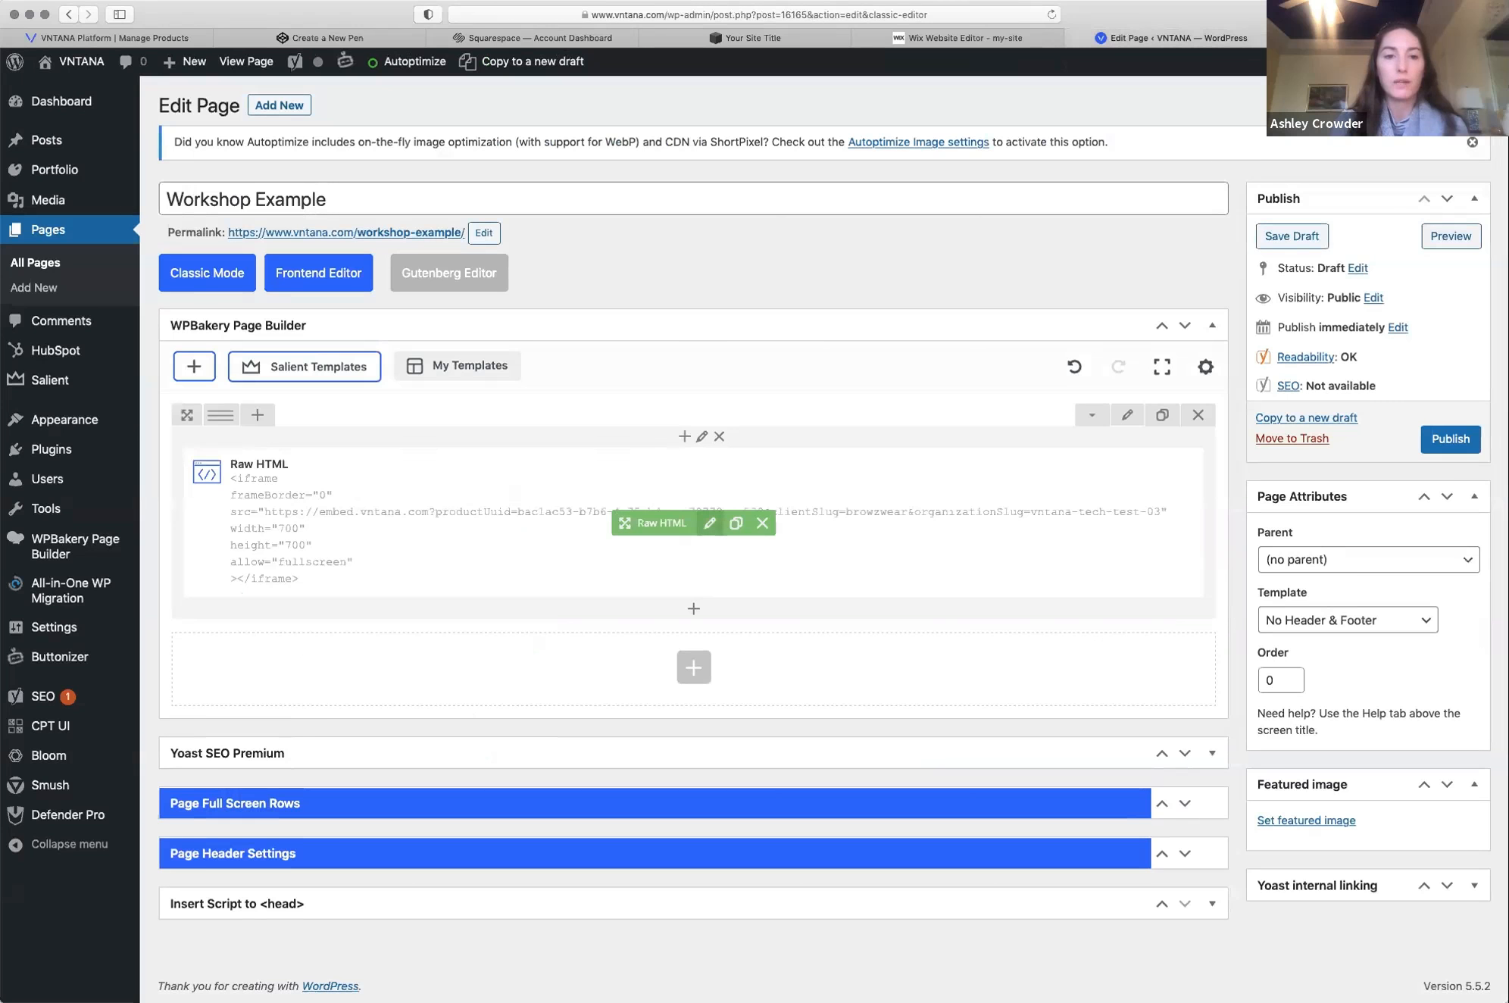
Step: Delete the row holding the shirt embed and add a new Raw HTML element to the blank page
click(1198, 415)
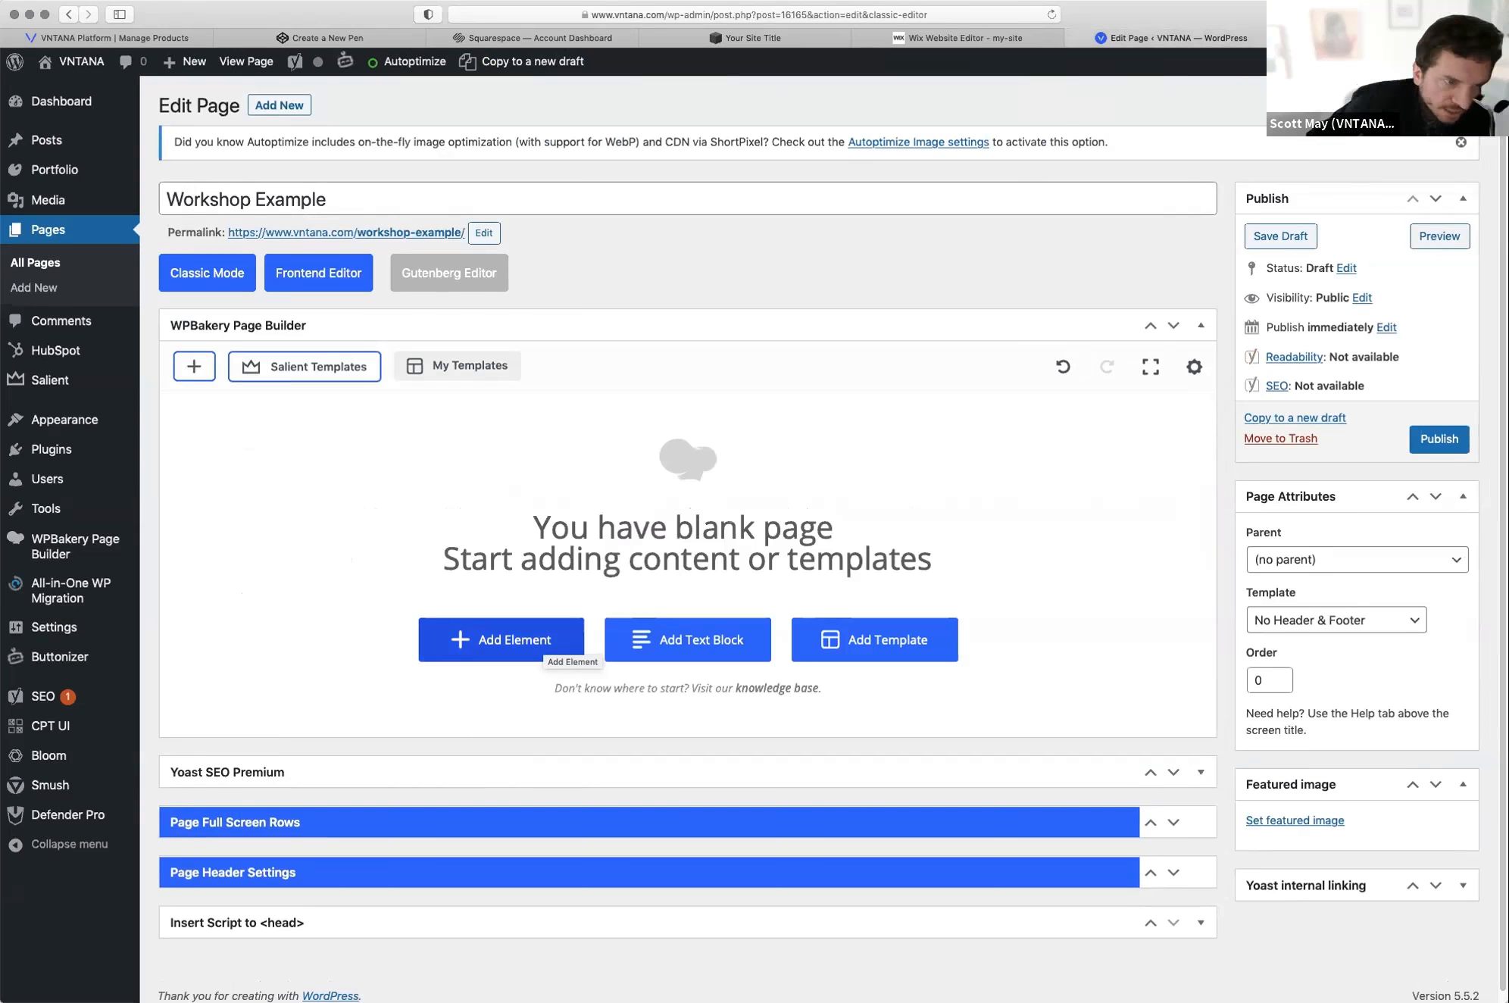
click(564, 648)
text(raw html)
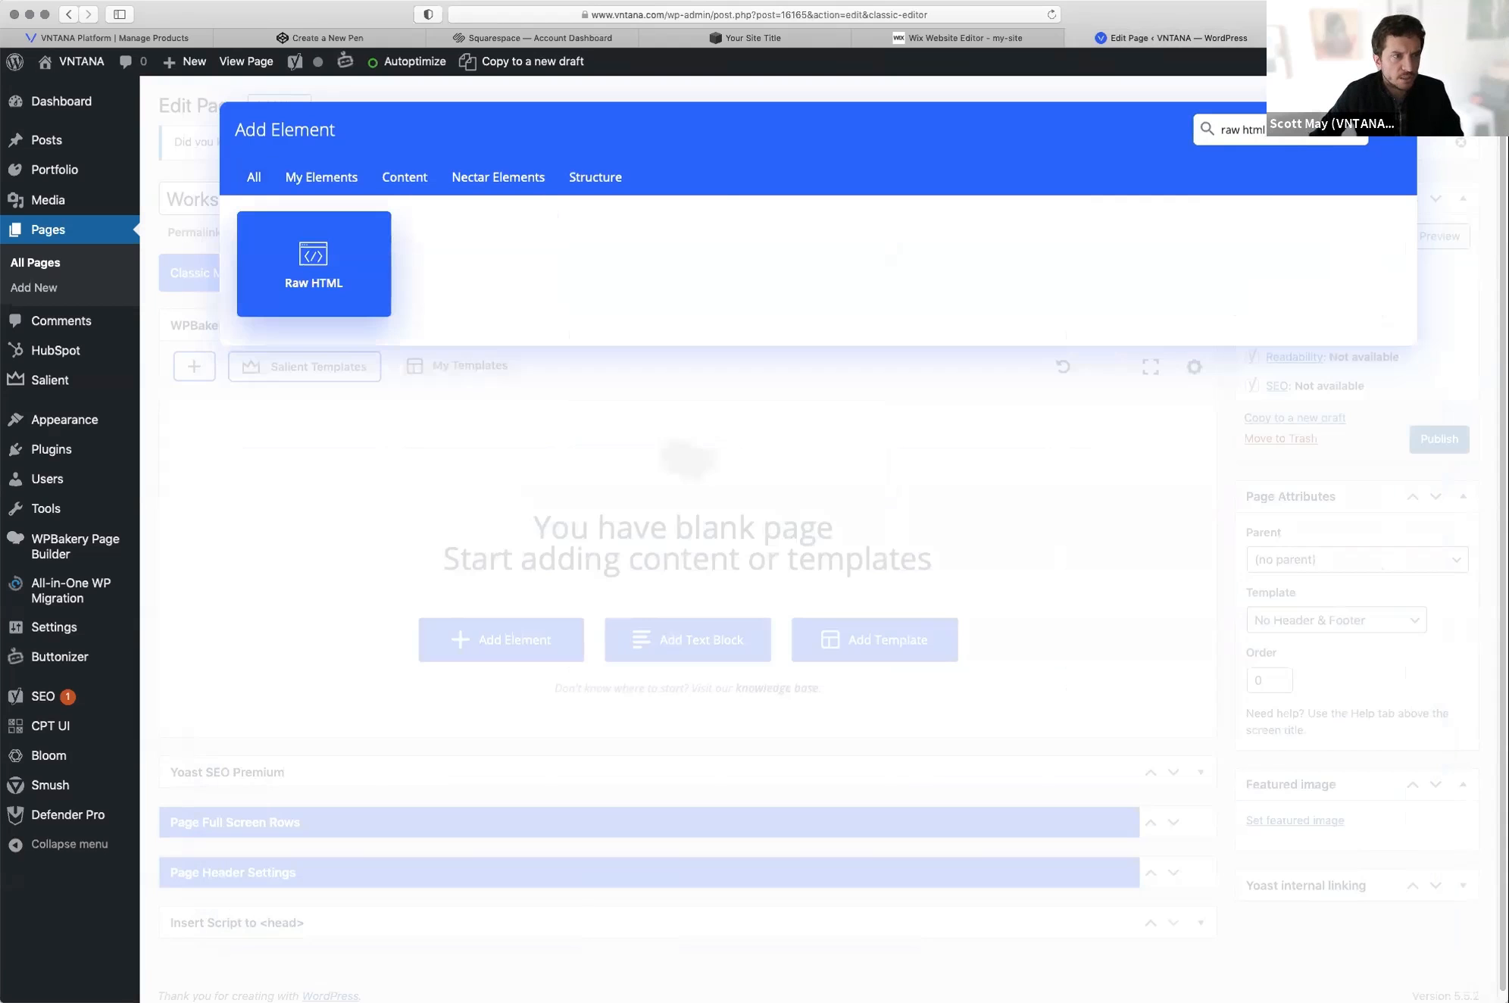
click(314, 263)
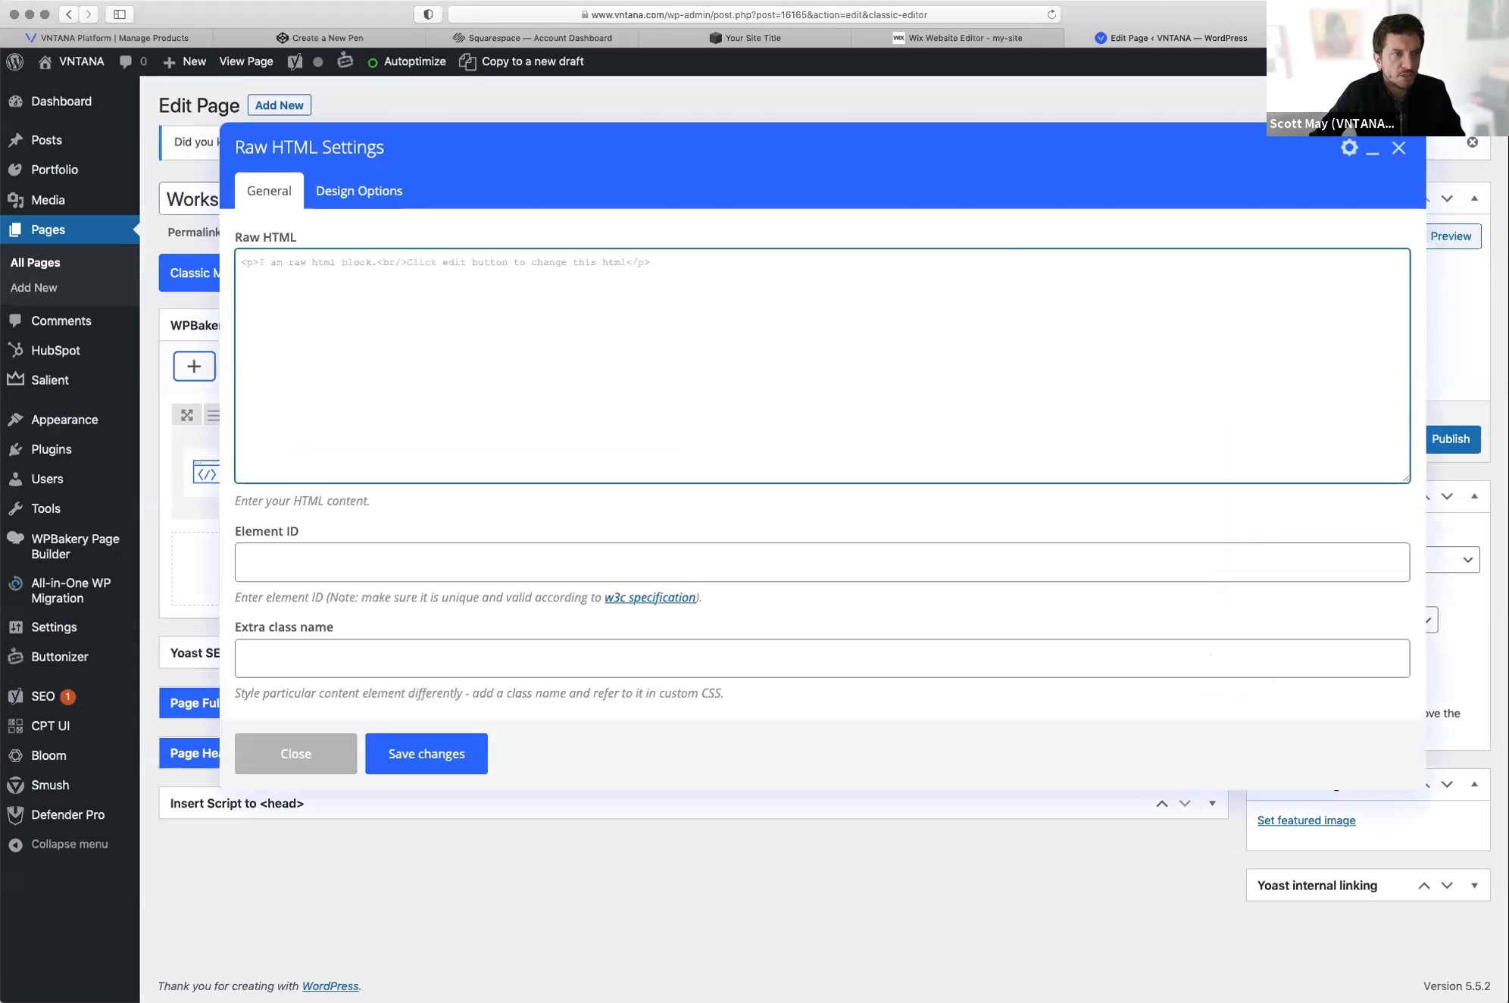
Step: Replace the Raw HTML placeholder with the copied VNTANA iframe code and save the element
drag(650, 262, 241, 263)
right_click(266, 263)
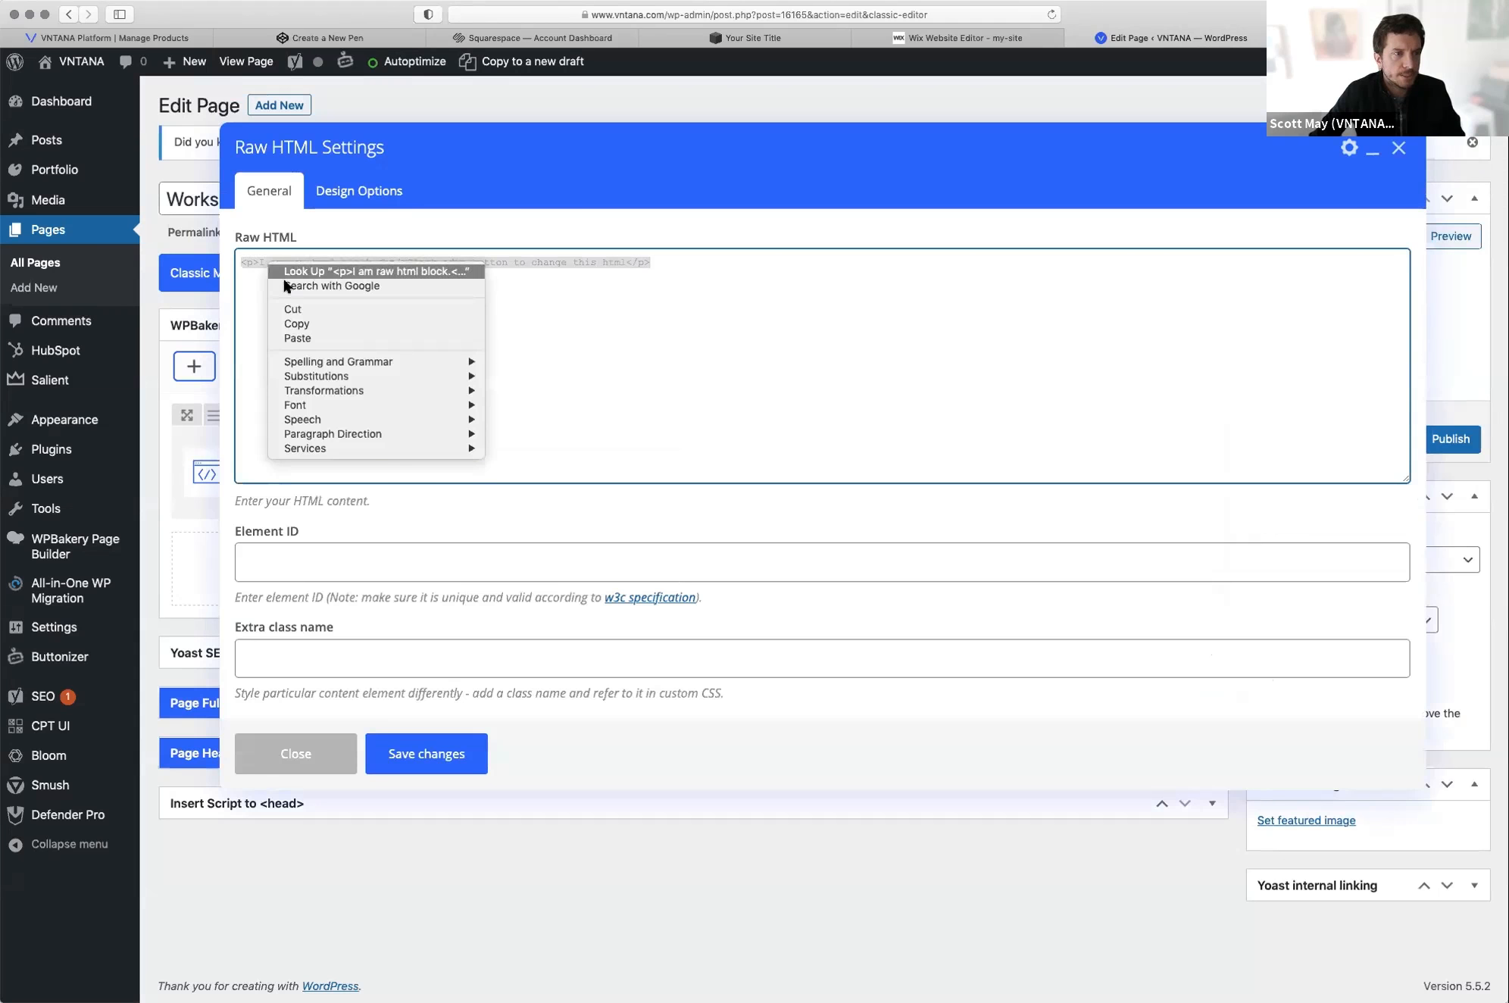
click(312, 338)
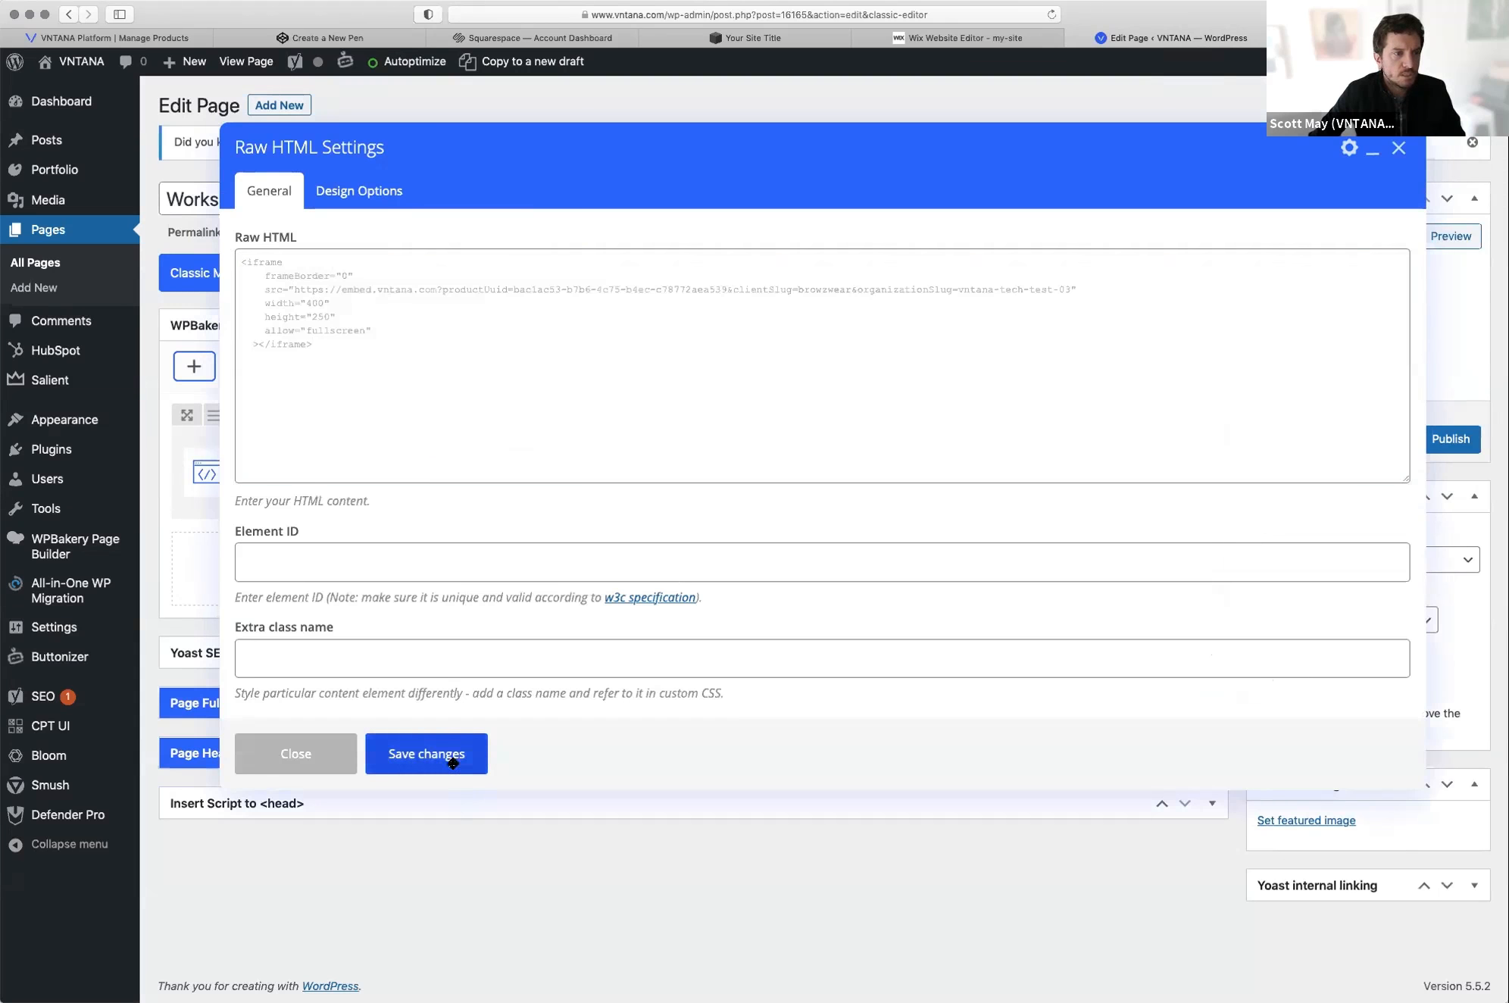
click(455, 756)
Step: Open the page in the Frontend Editor, discarding unsaved changes, and add a Raw HTML element below the header
click(315, 280)
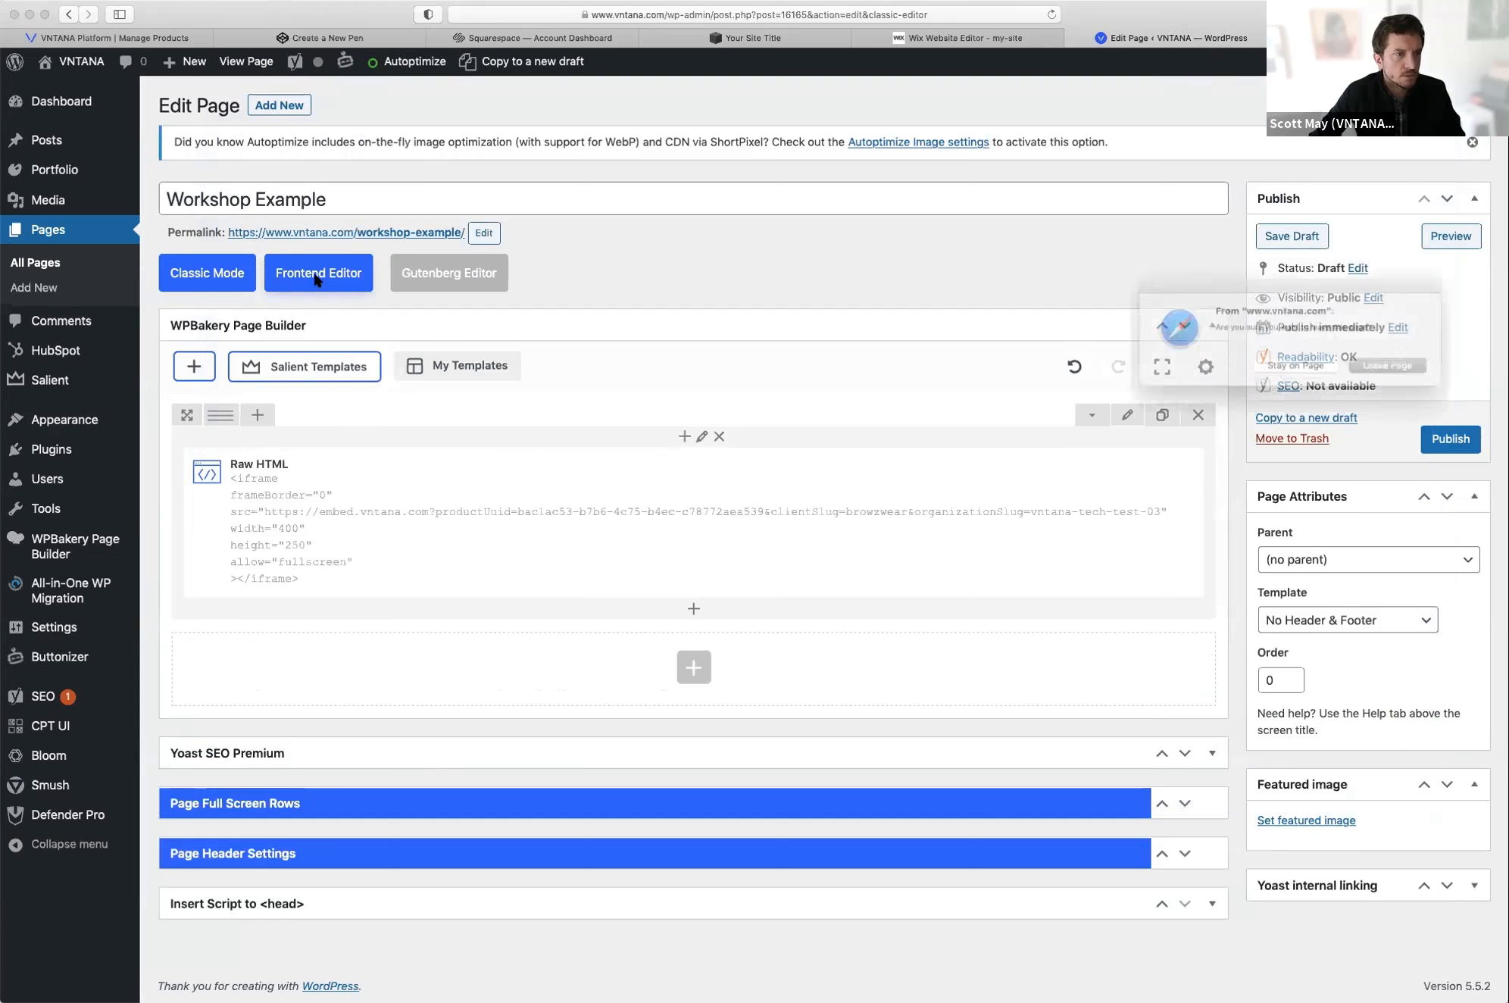
click(1392, 367)
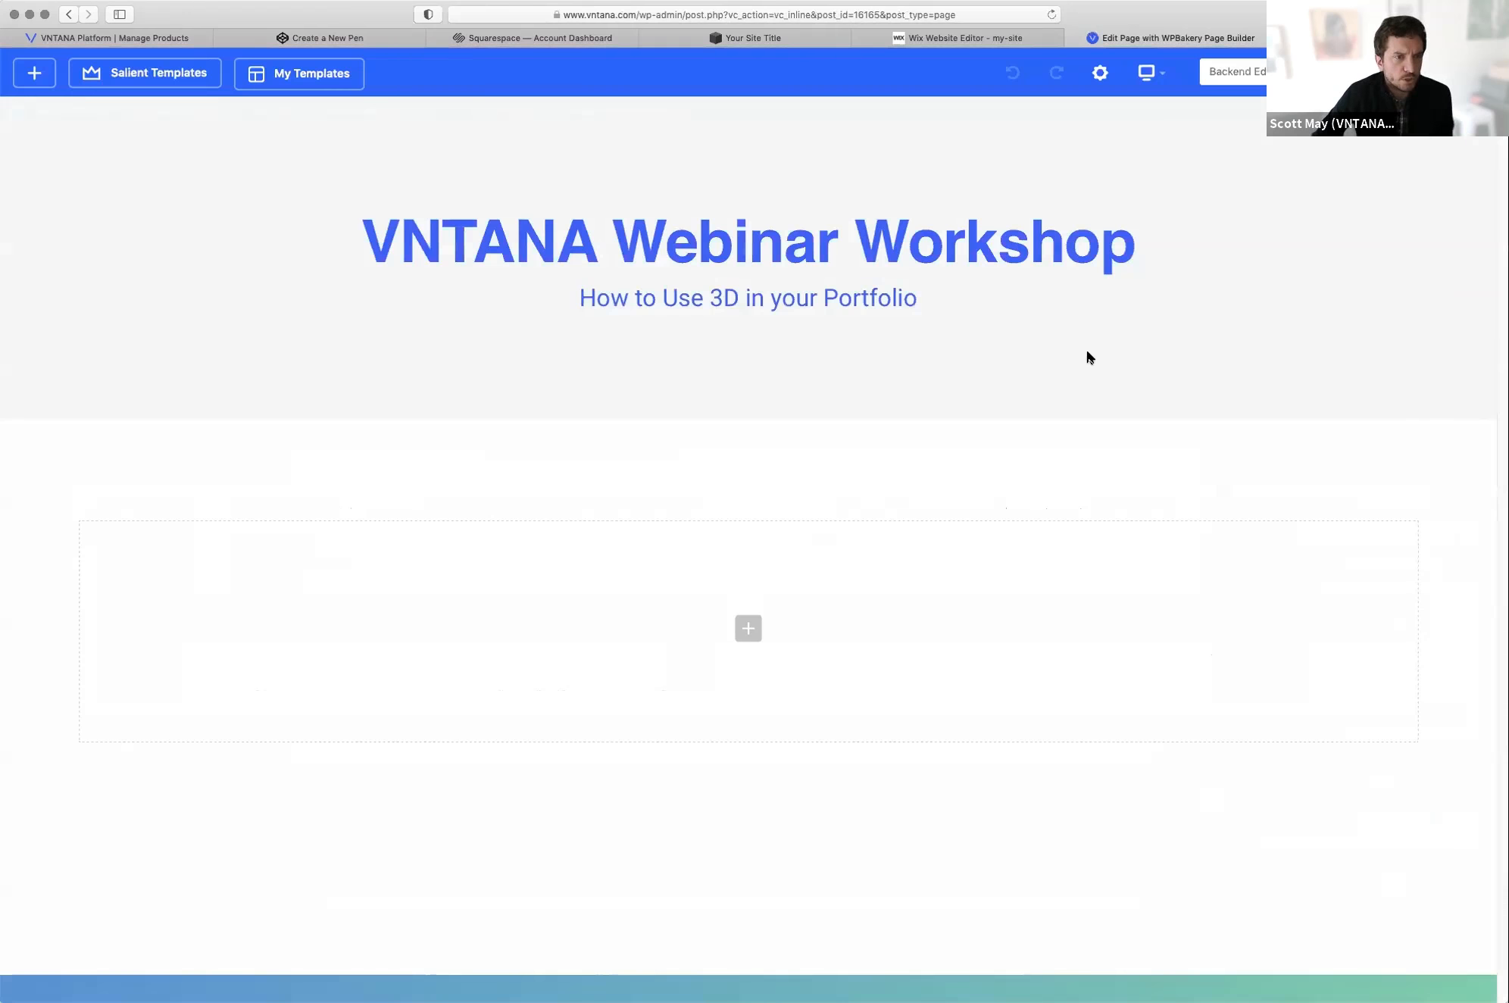
click(751, 633)
text(raw)
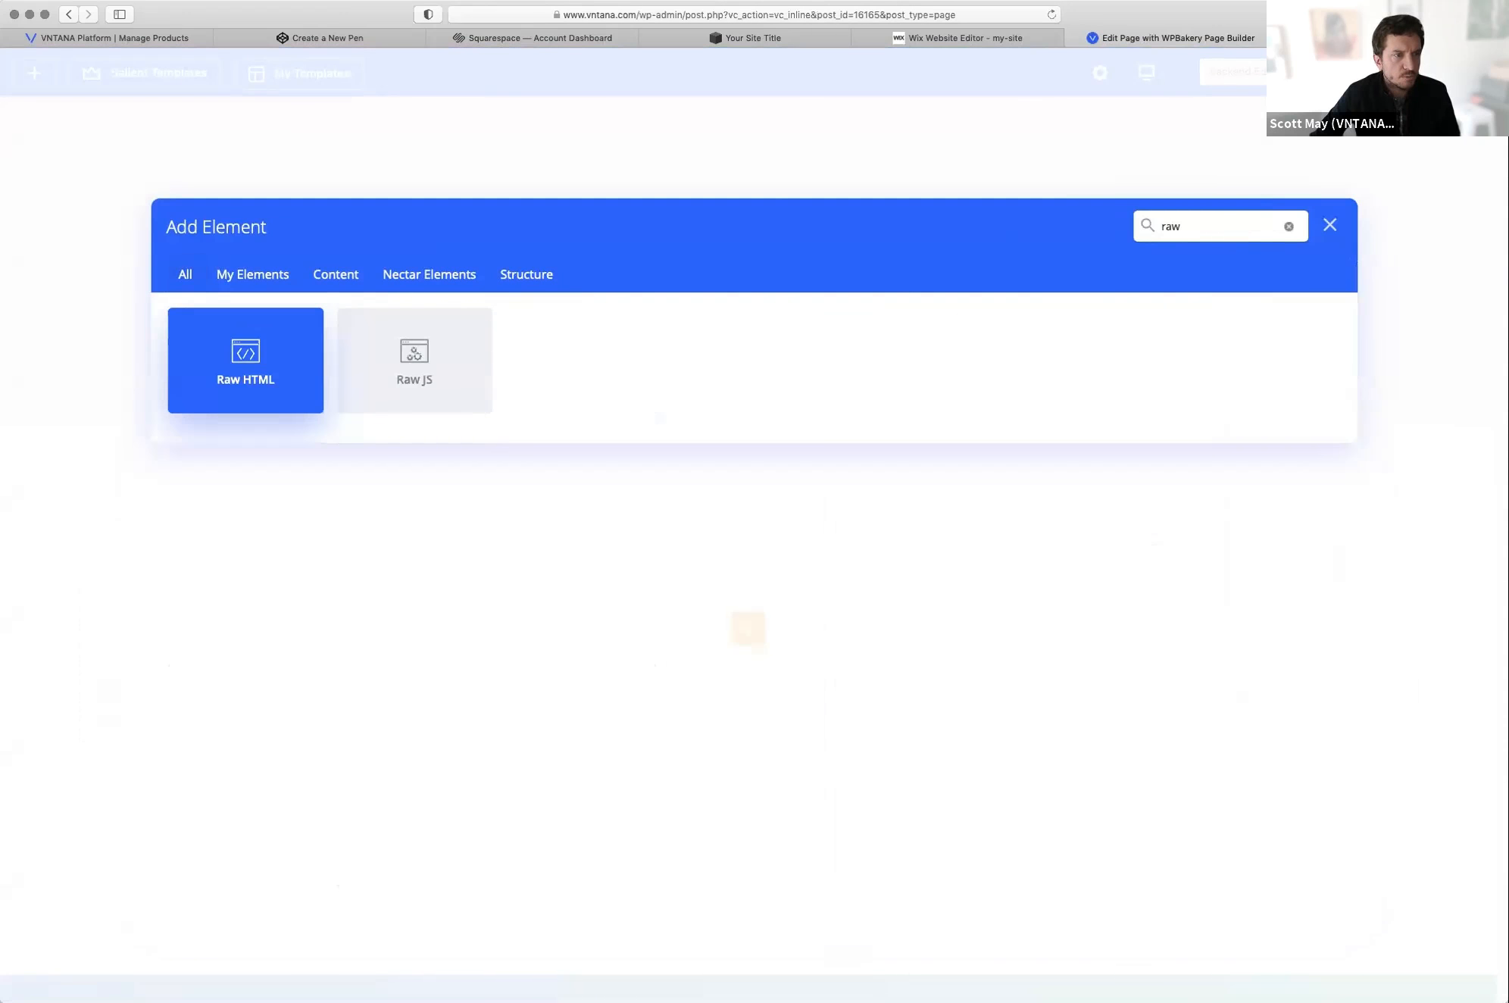
key(Return)
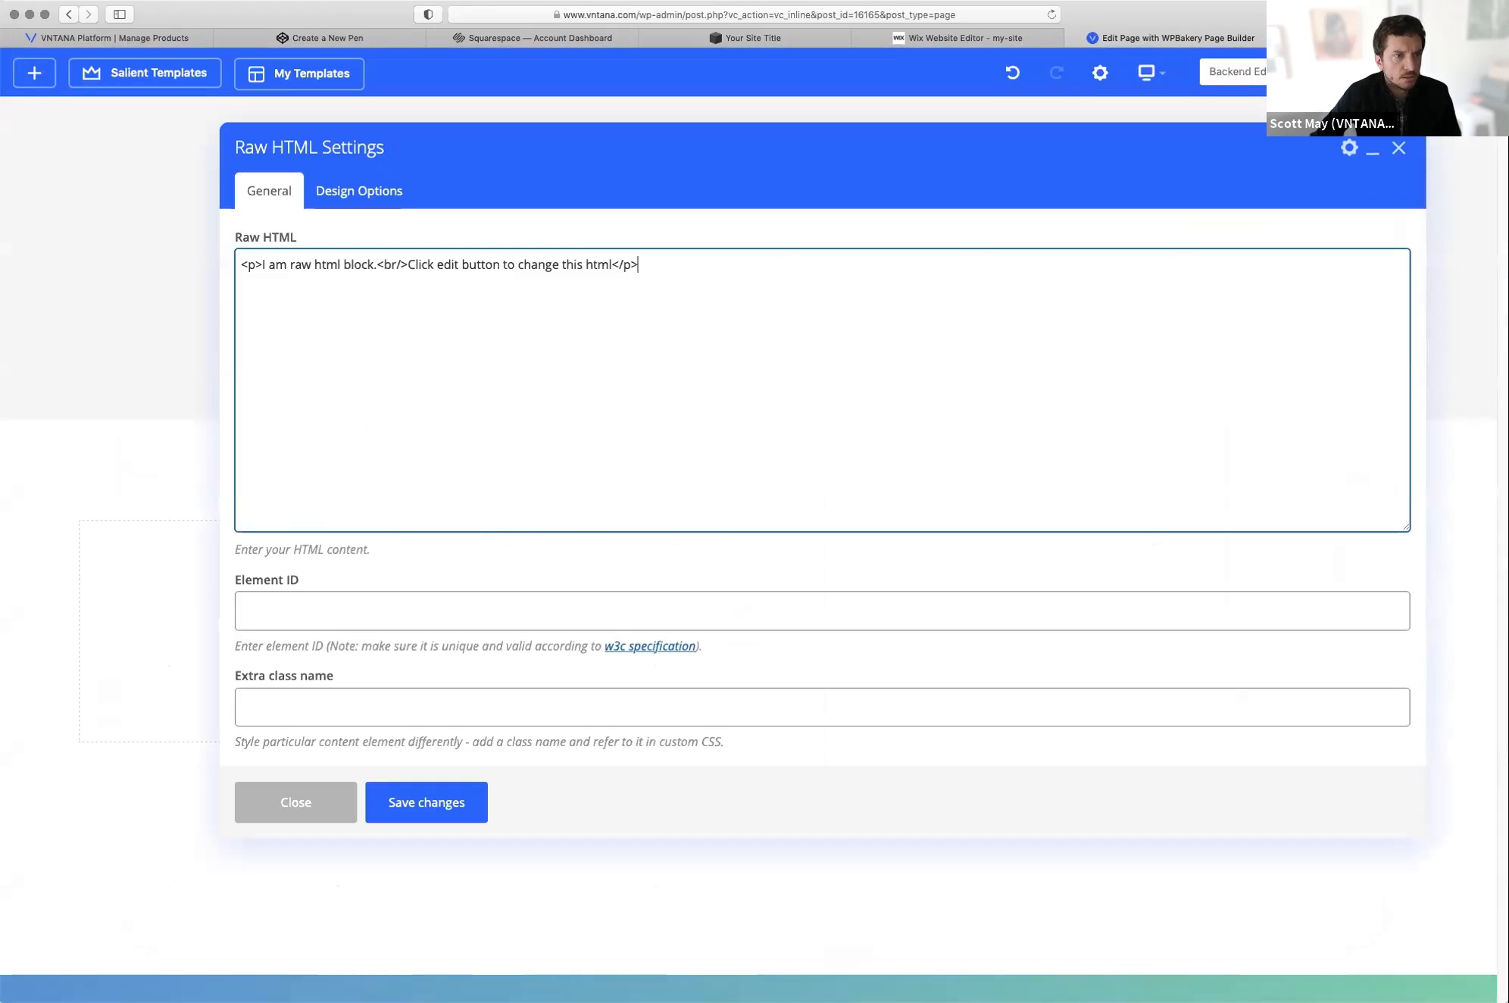
Step: Replace the placeholder markup with the VNTANA iframe code, save the element and close its settings
mouse_move(641, 265)
mouse_down()
mouse_move(276, 265)
mouse_move(639, 265)
mouse_up()
right_click(616, 262)
click(649, 338)
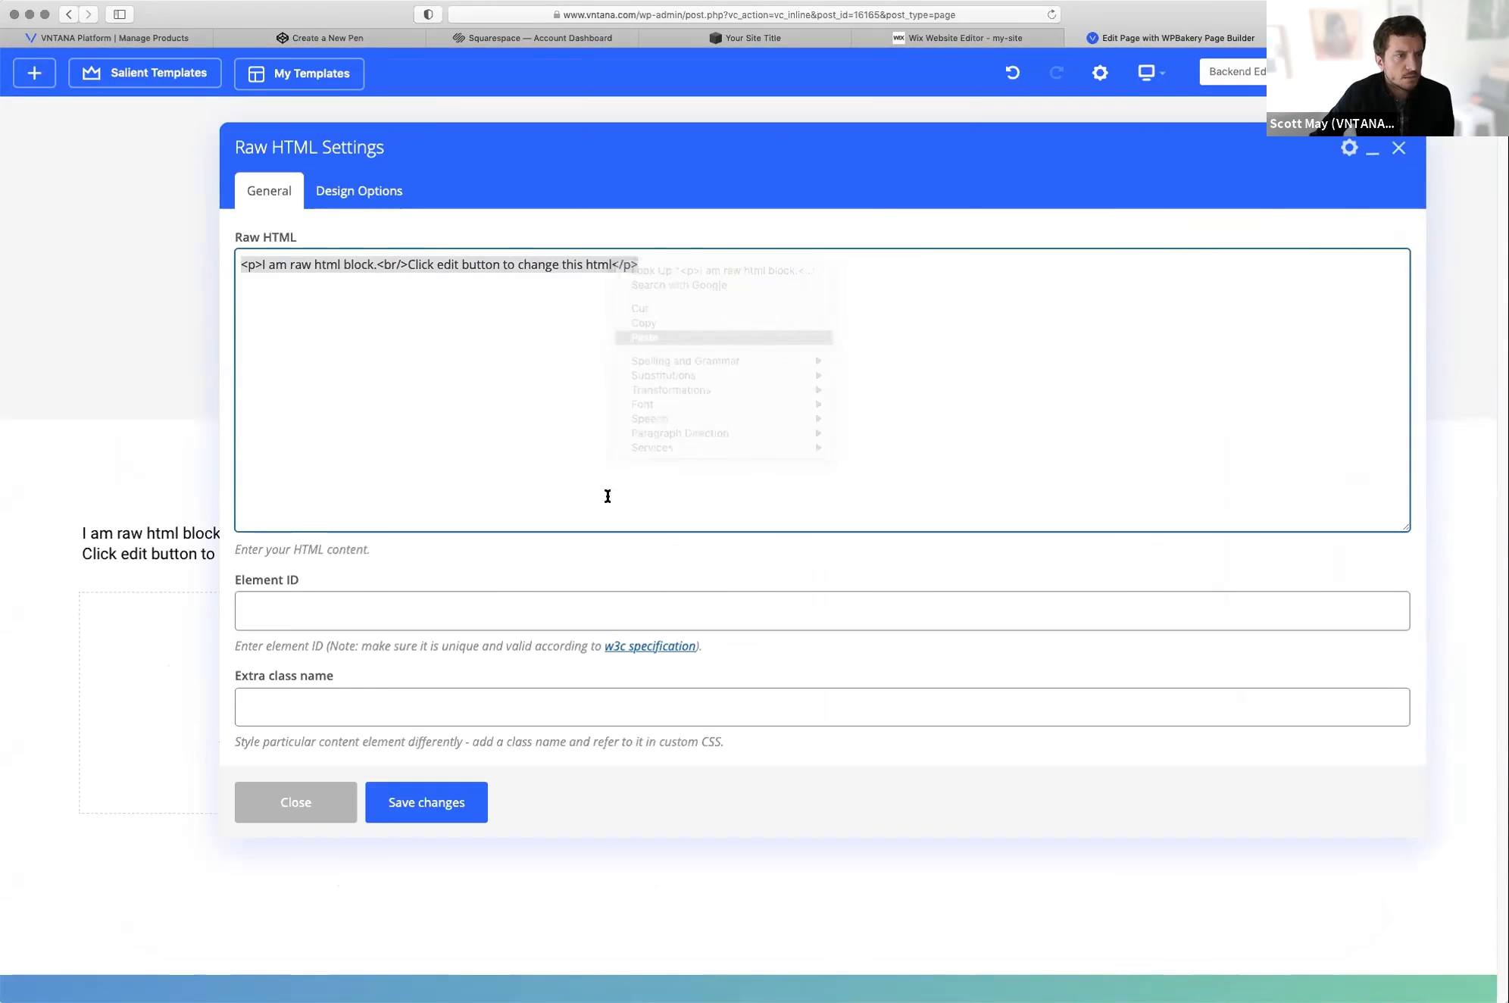
click(481, 794)
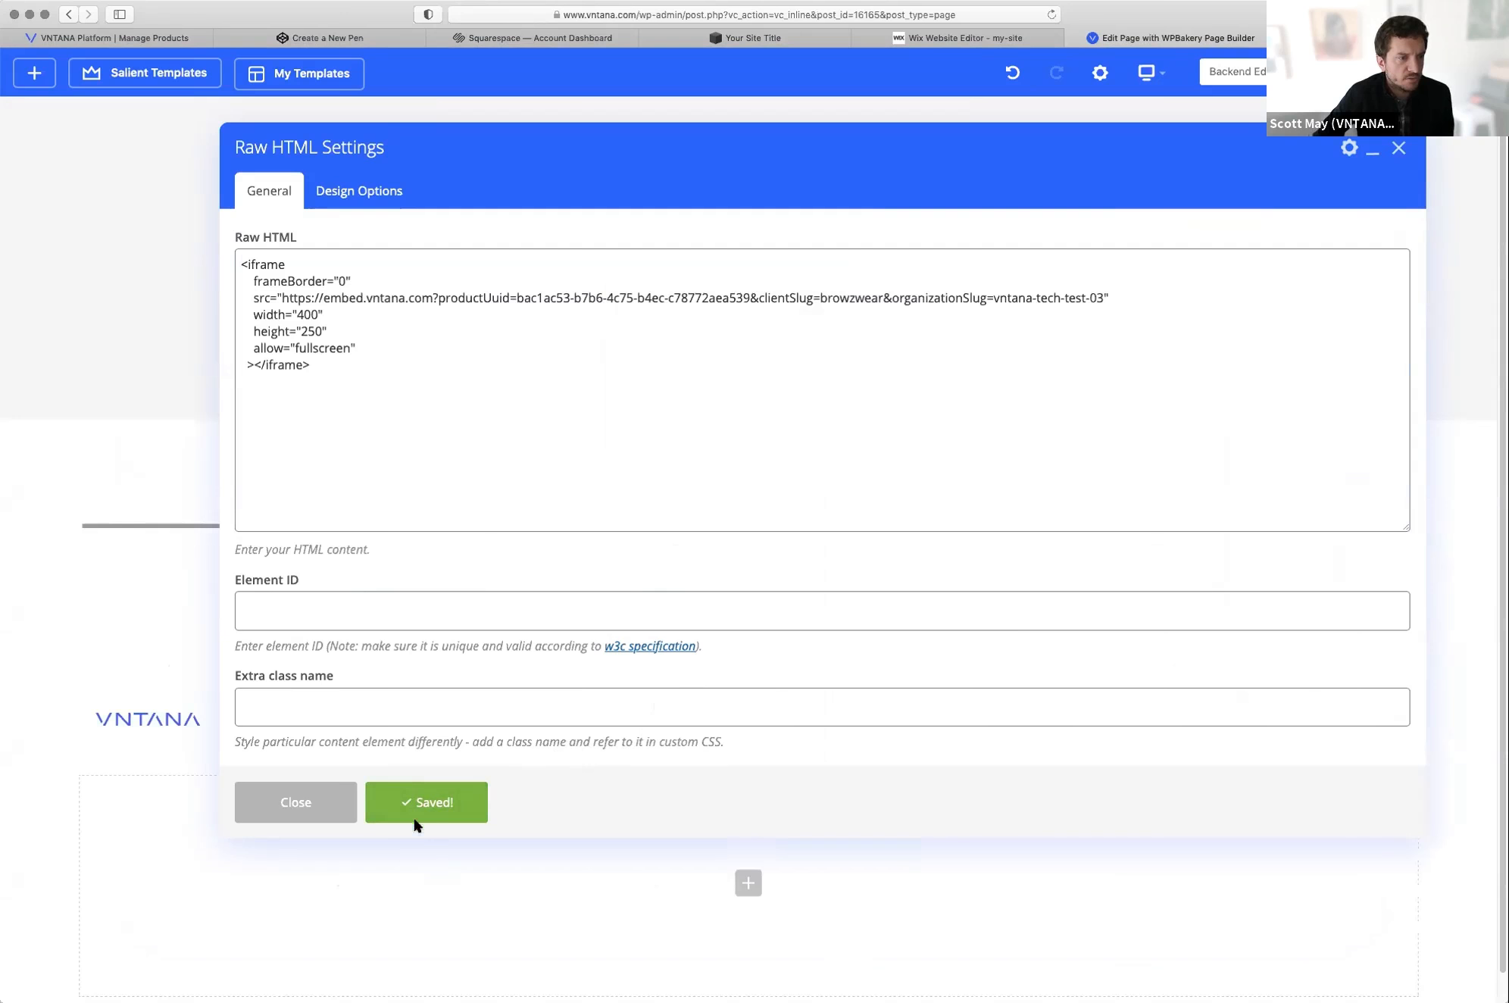
click(318, 805)
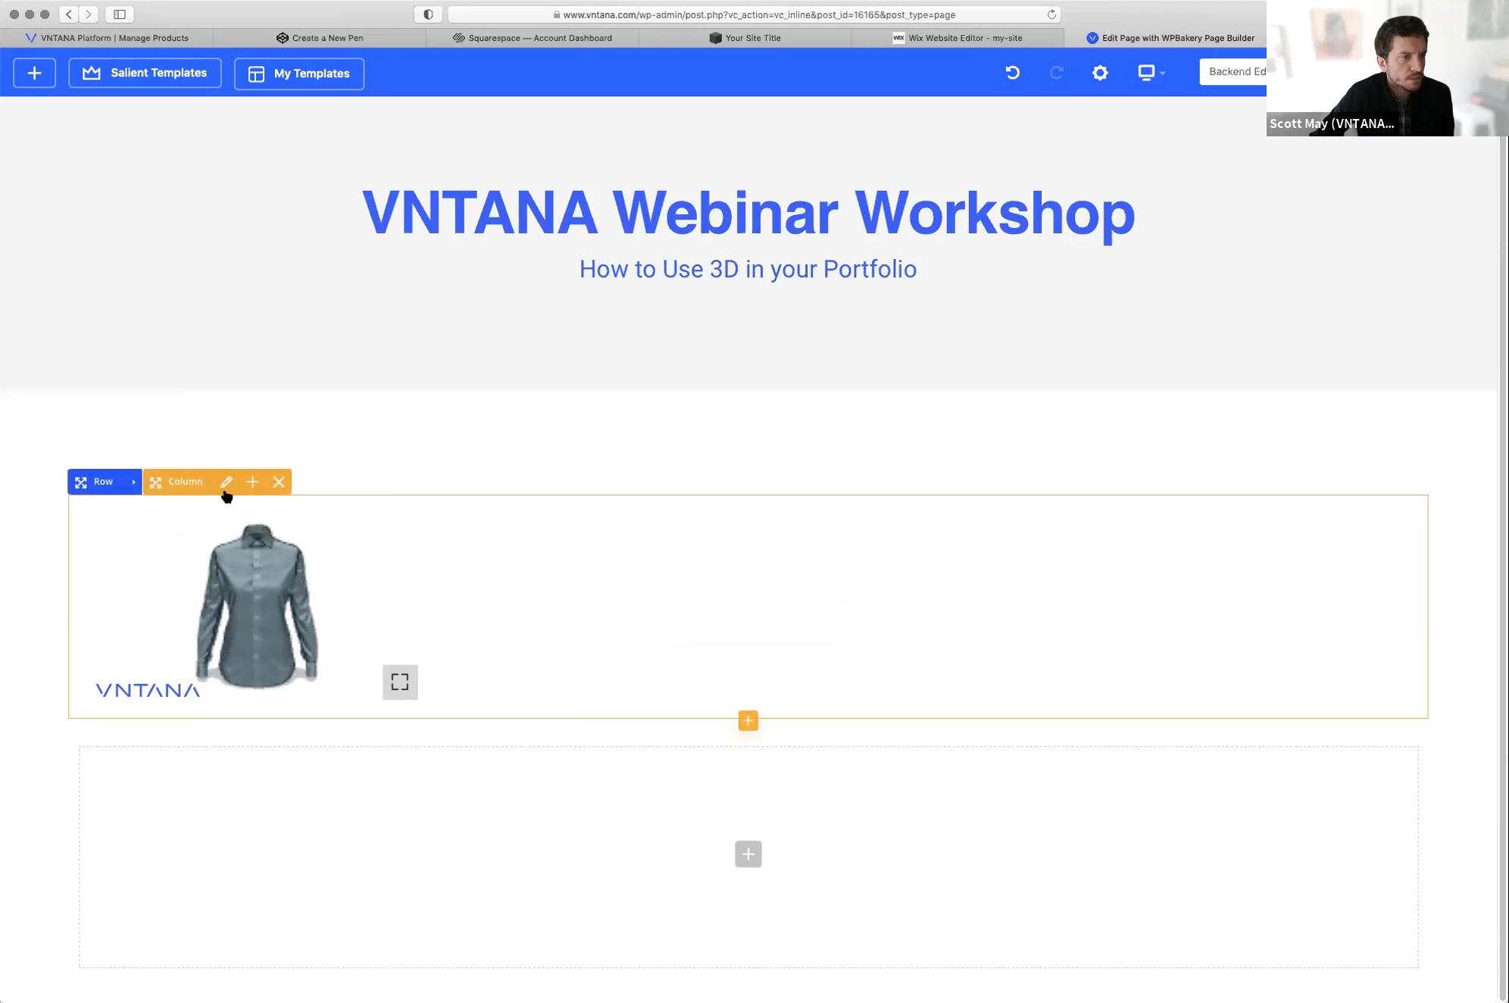
Step: Enable Centered Content Alignment for the column containing the shirt, save the column settings and close them
click(226, 485)
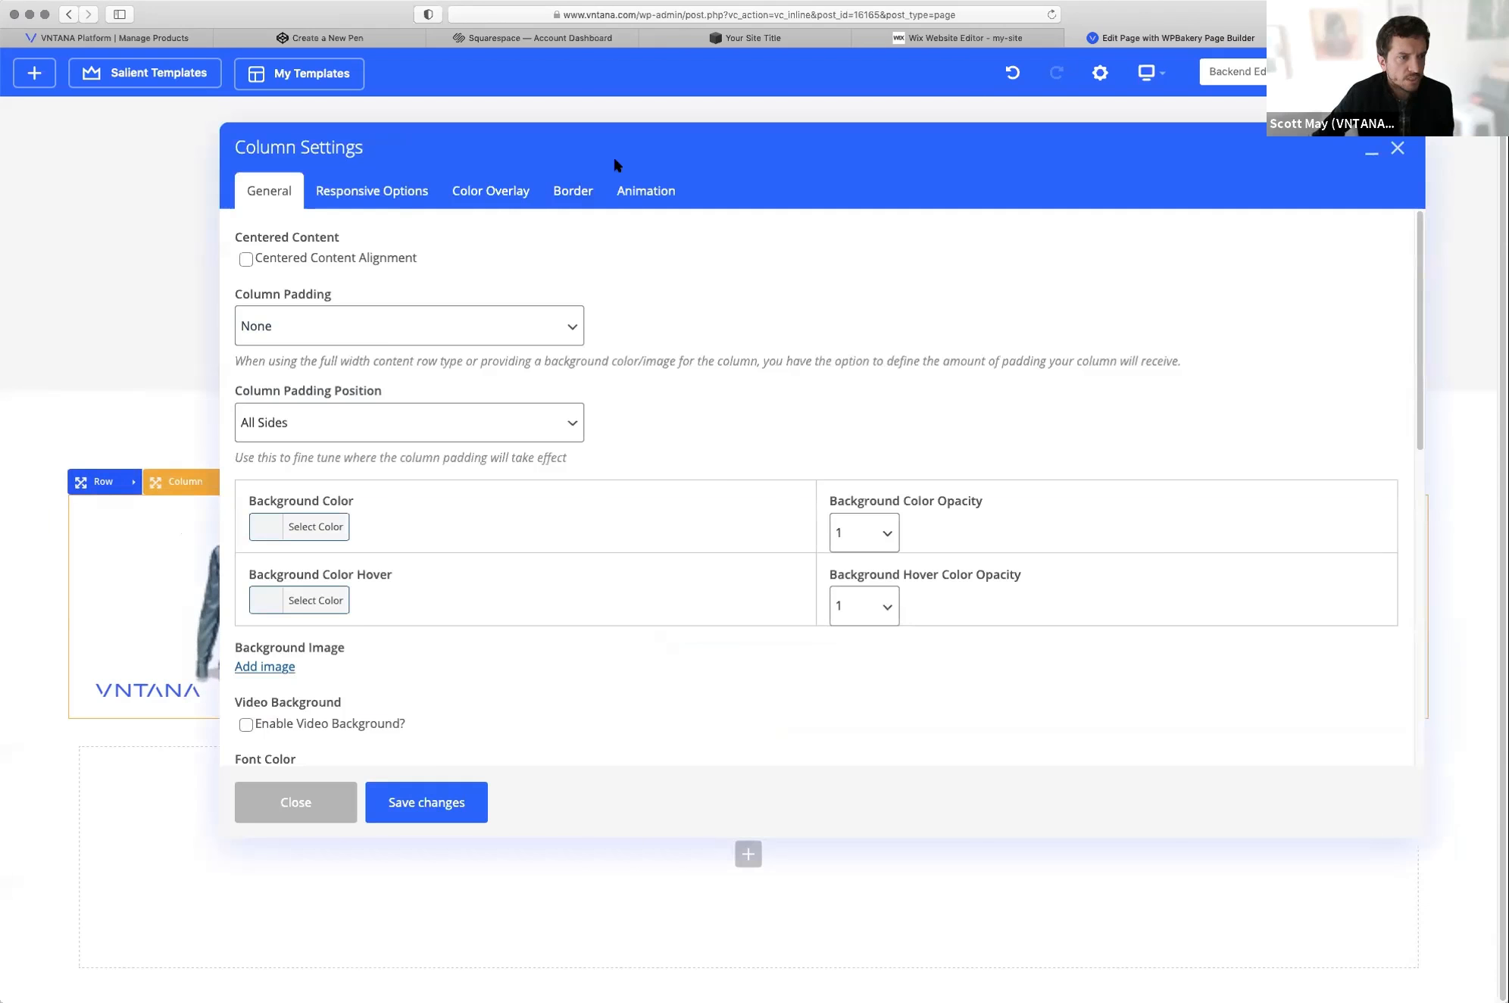
scroll(606, 371, down, 5)
scroll(605, 371, down, 4)
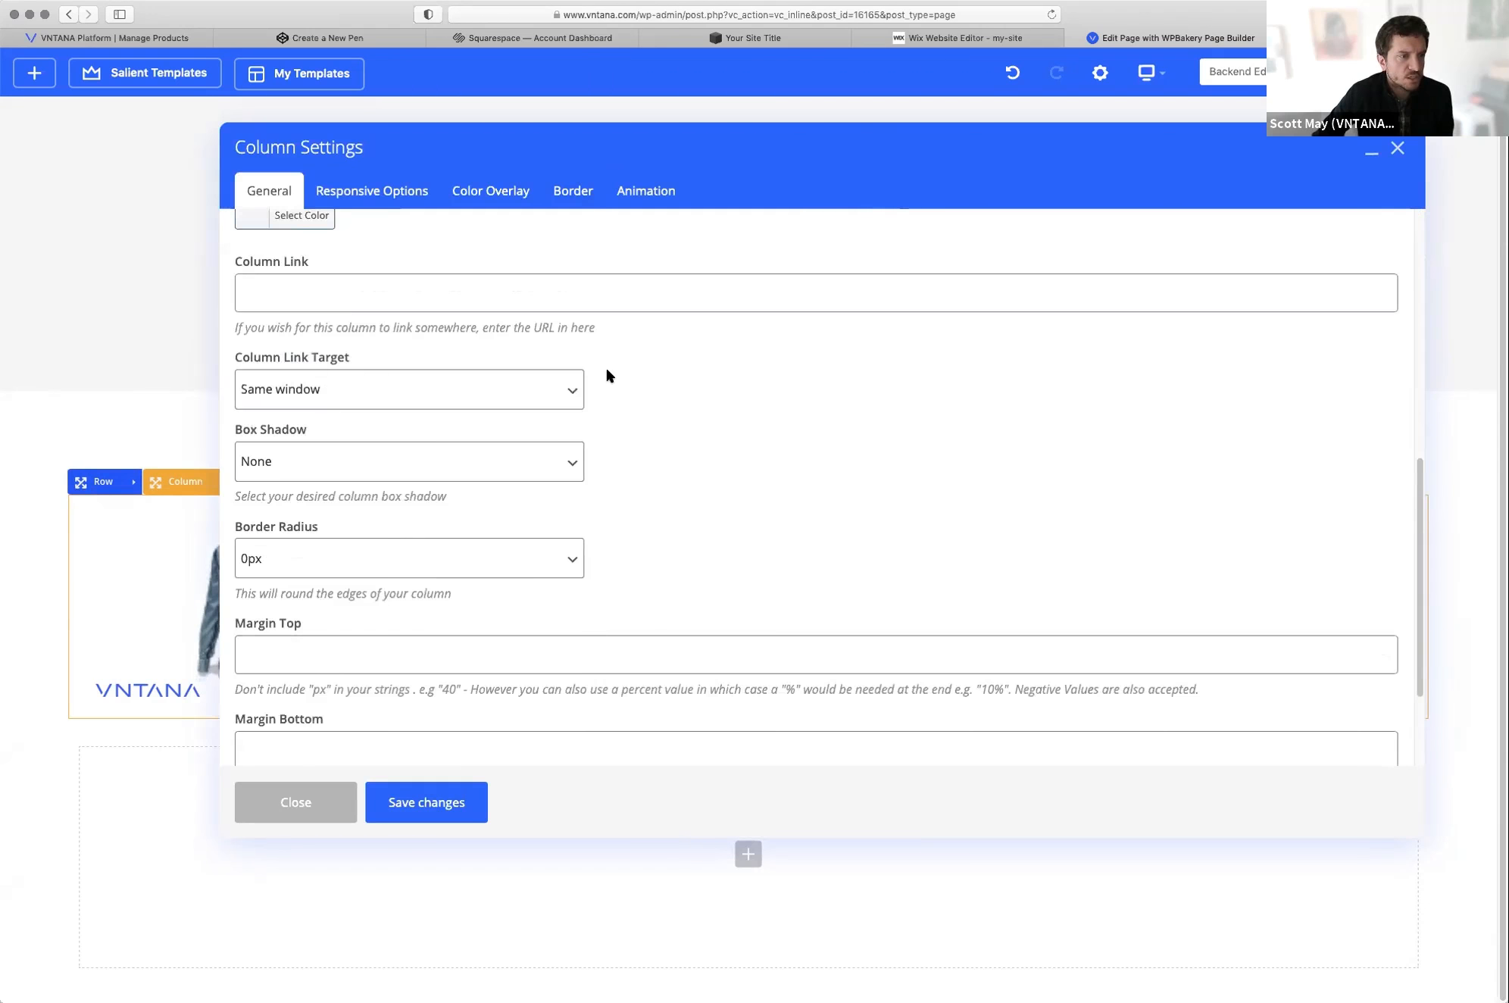
scroll(607, 365, up, 4)
scroll(607, 368, down, 1)
scroll(609, 371, up, 6)
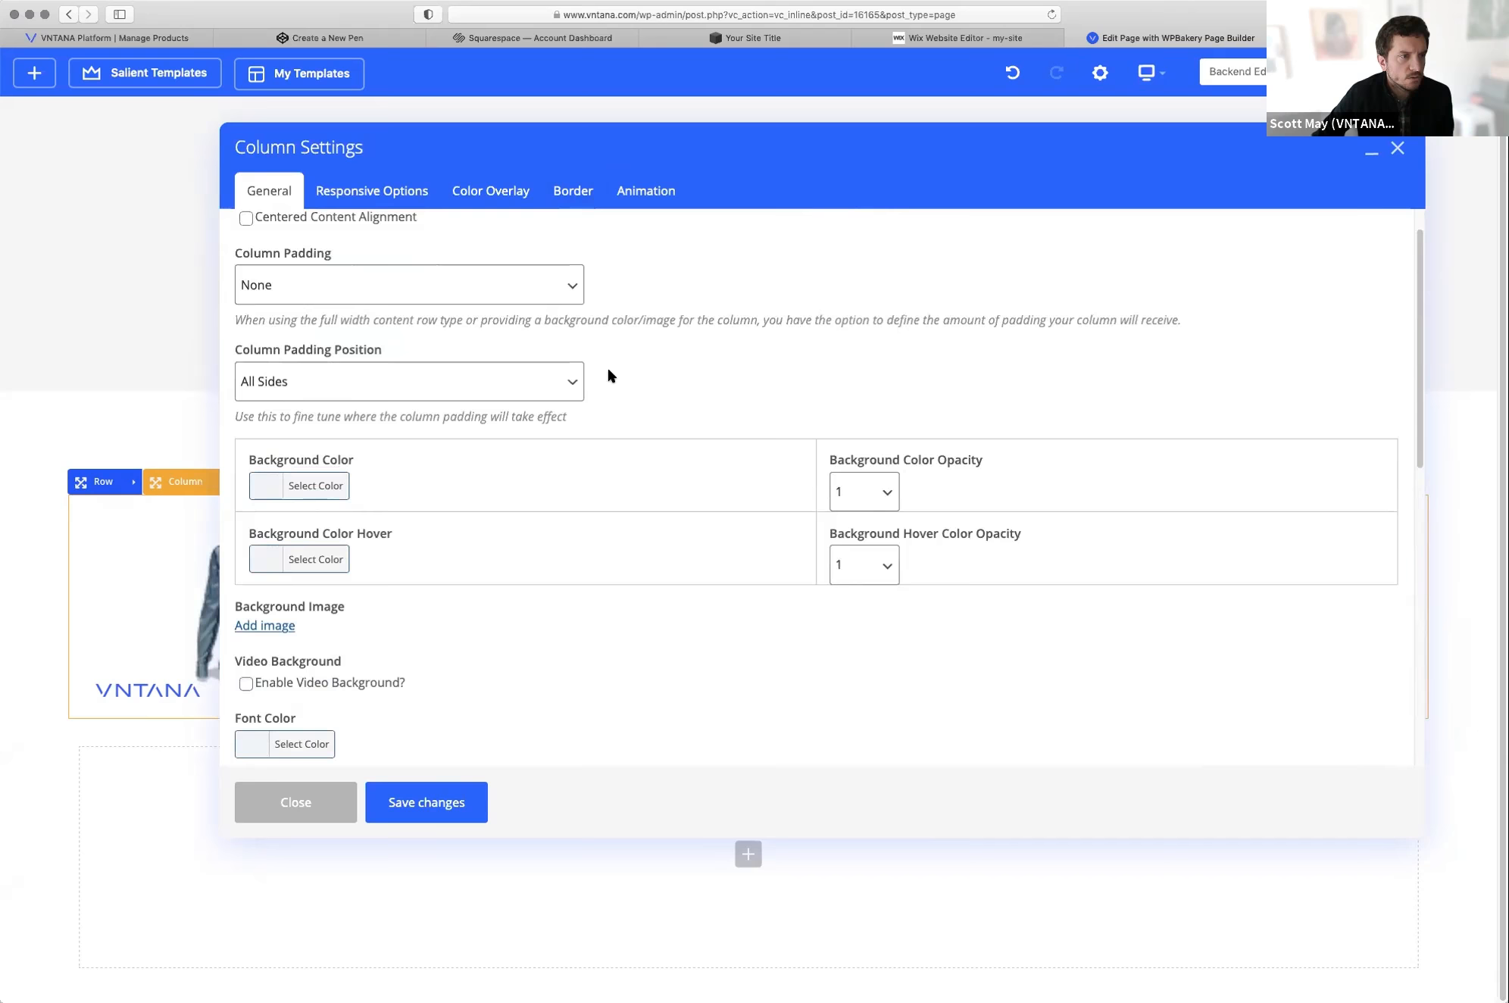
scroll(608, 369, up, 1)
click(369, 263)
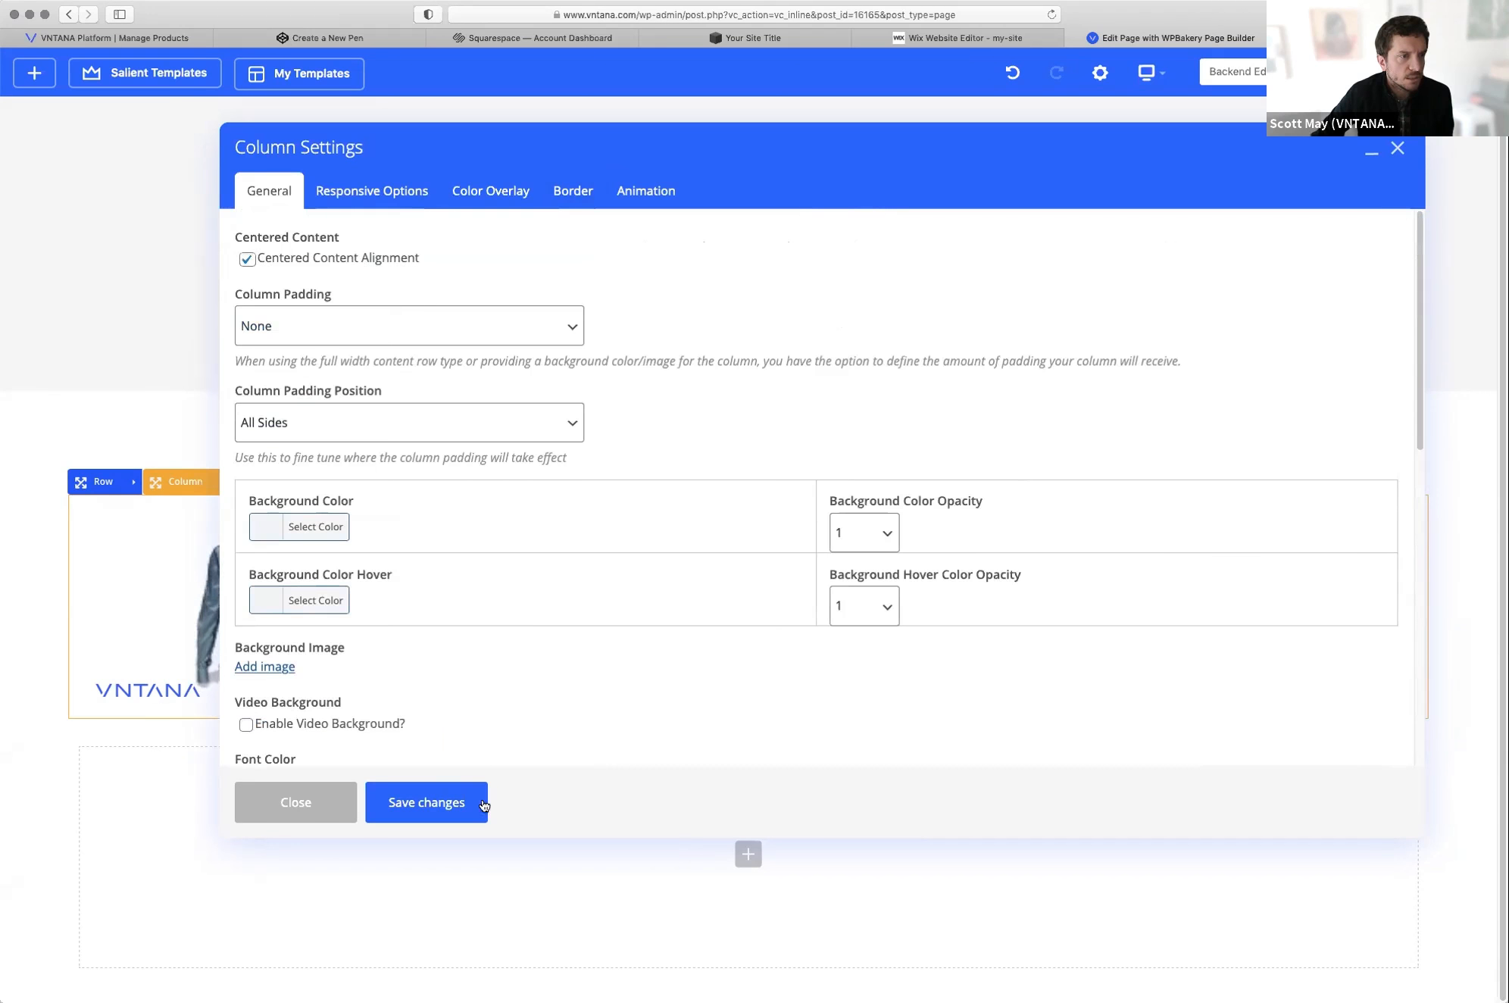
scroll(408, 691, down, 5)
scroll(407, 691, down, 4)
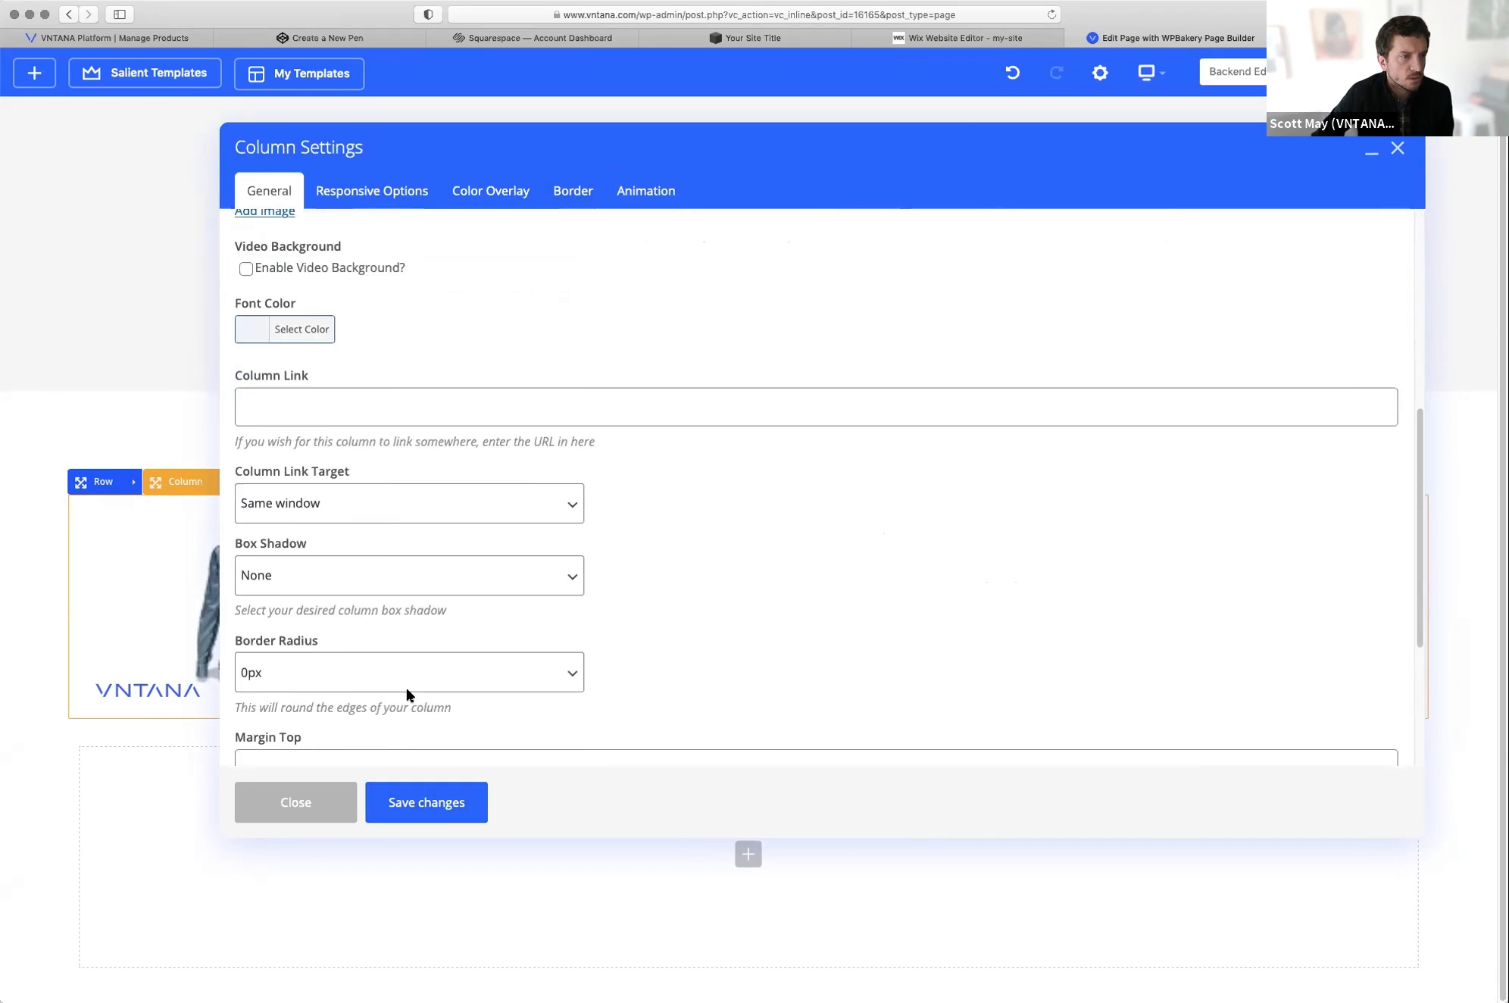
click(427, 801)
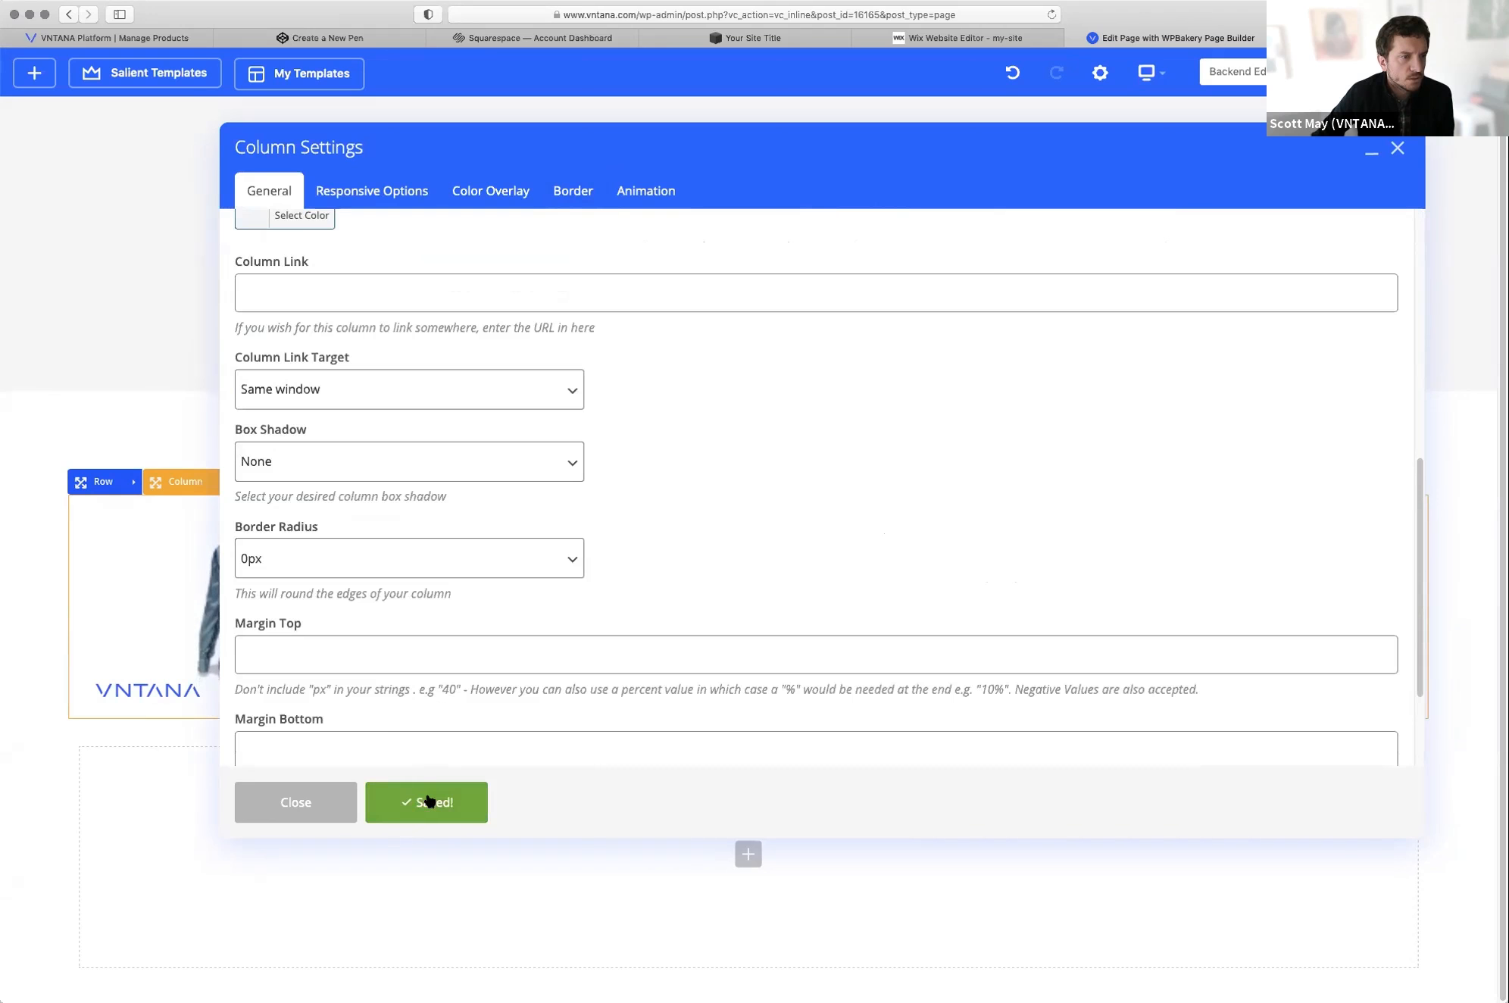
click(343, 807)
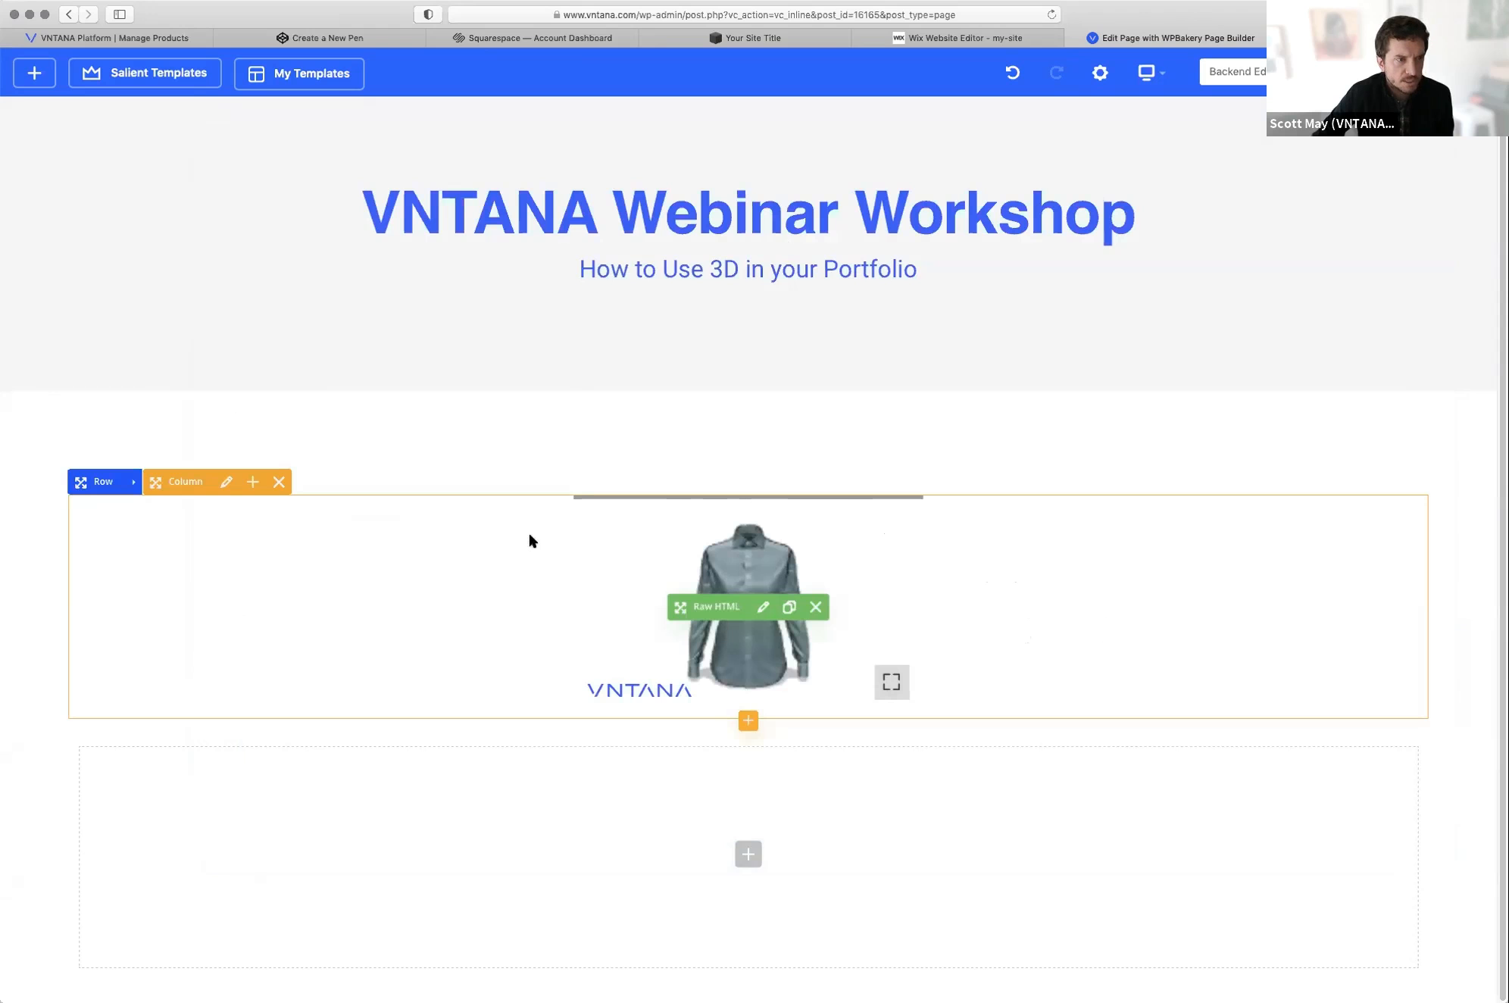
Step: Add a Centered Heading element below the shirt in the same column, searching the element library for headings
click(748, 720)
click(1164, 227)
text(te)
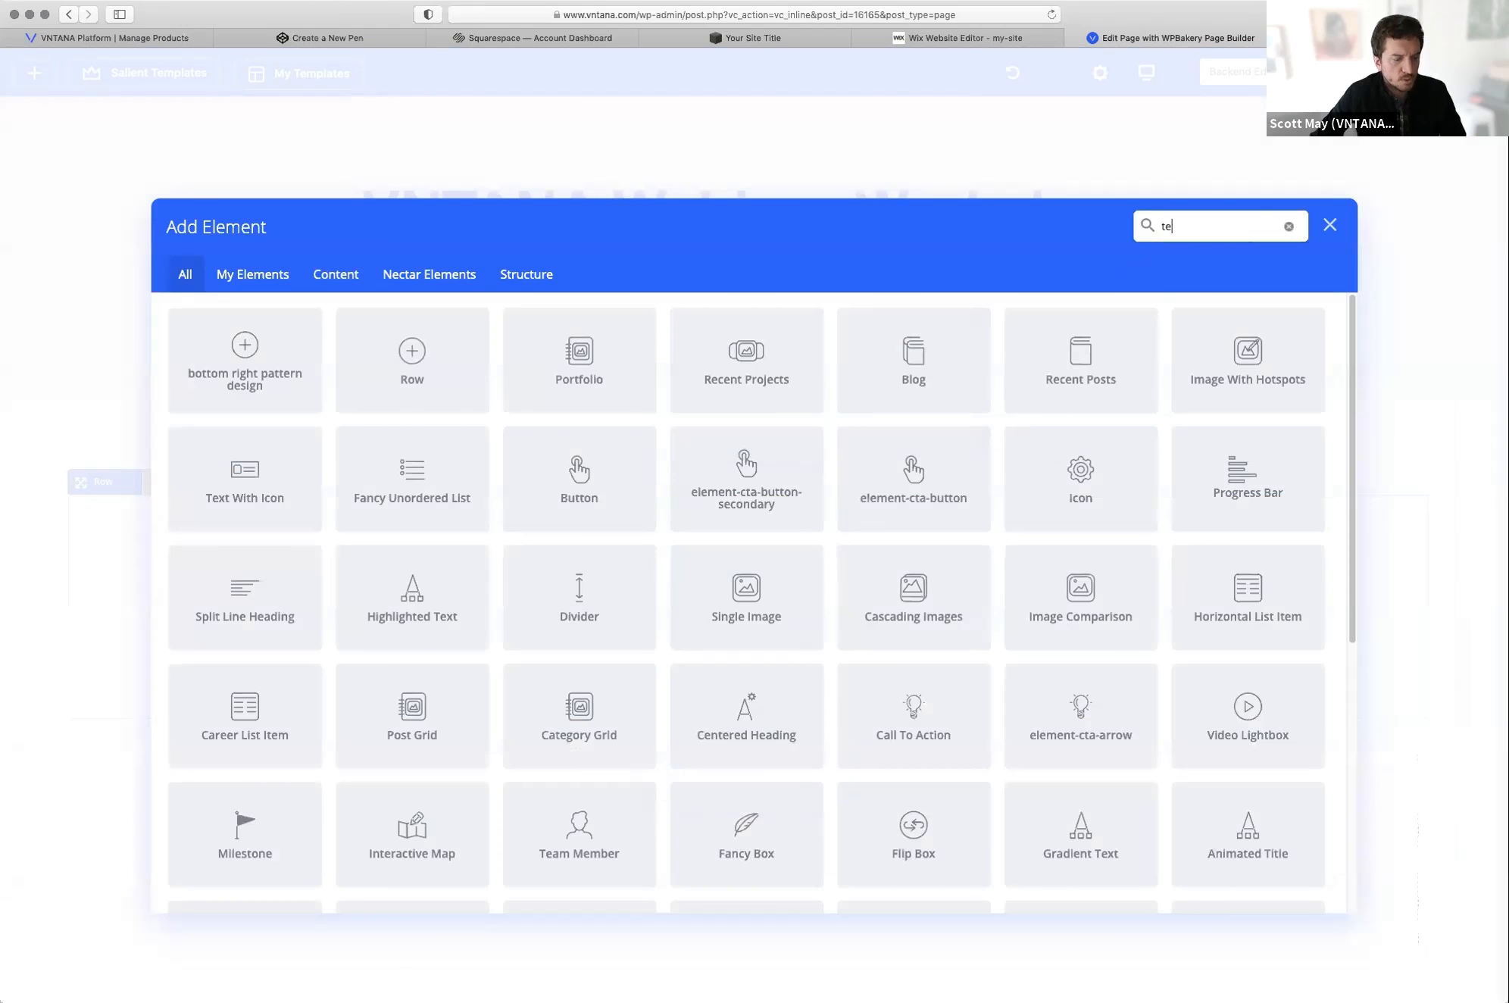
text(xtheader)
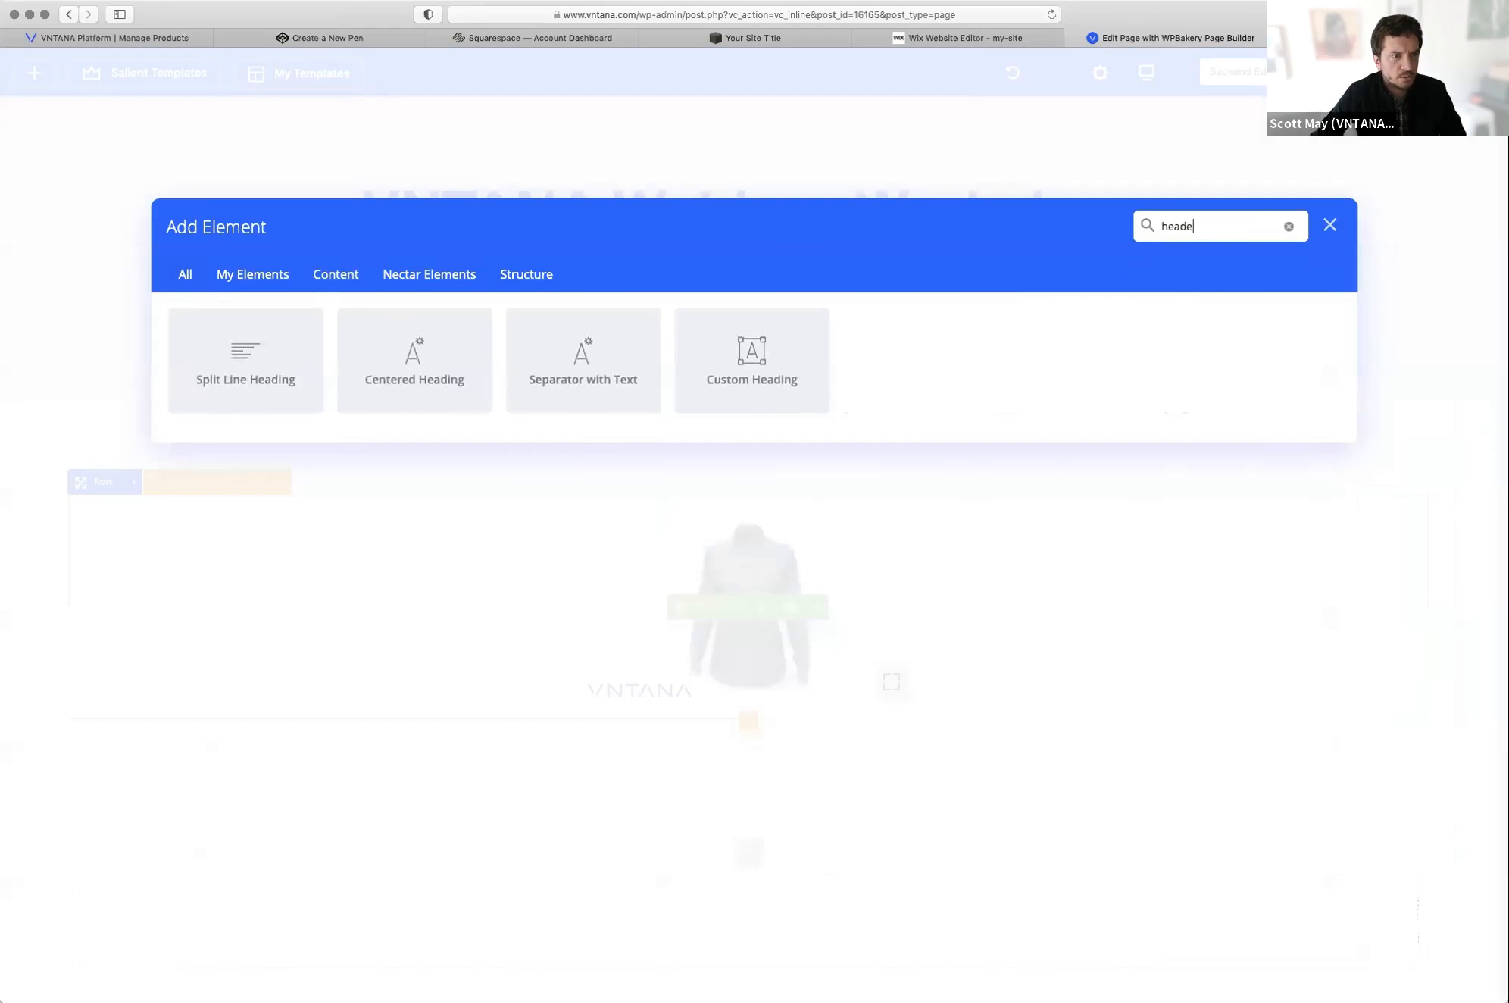
key(BackSpace)
key(BackSpace)
key(BackSpace)
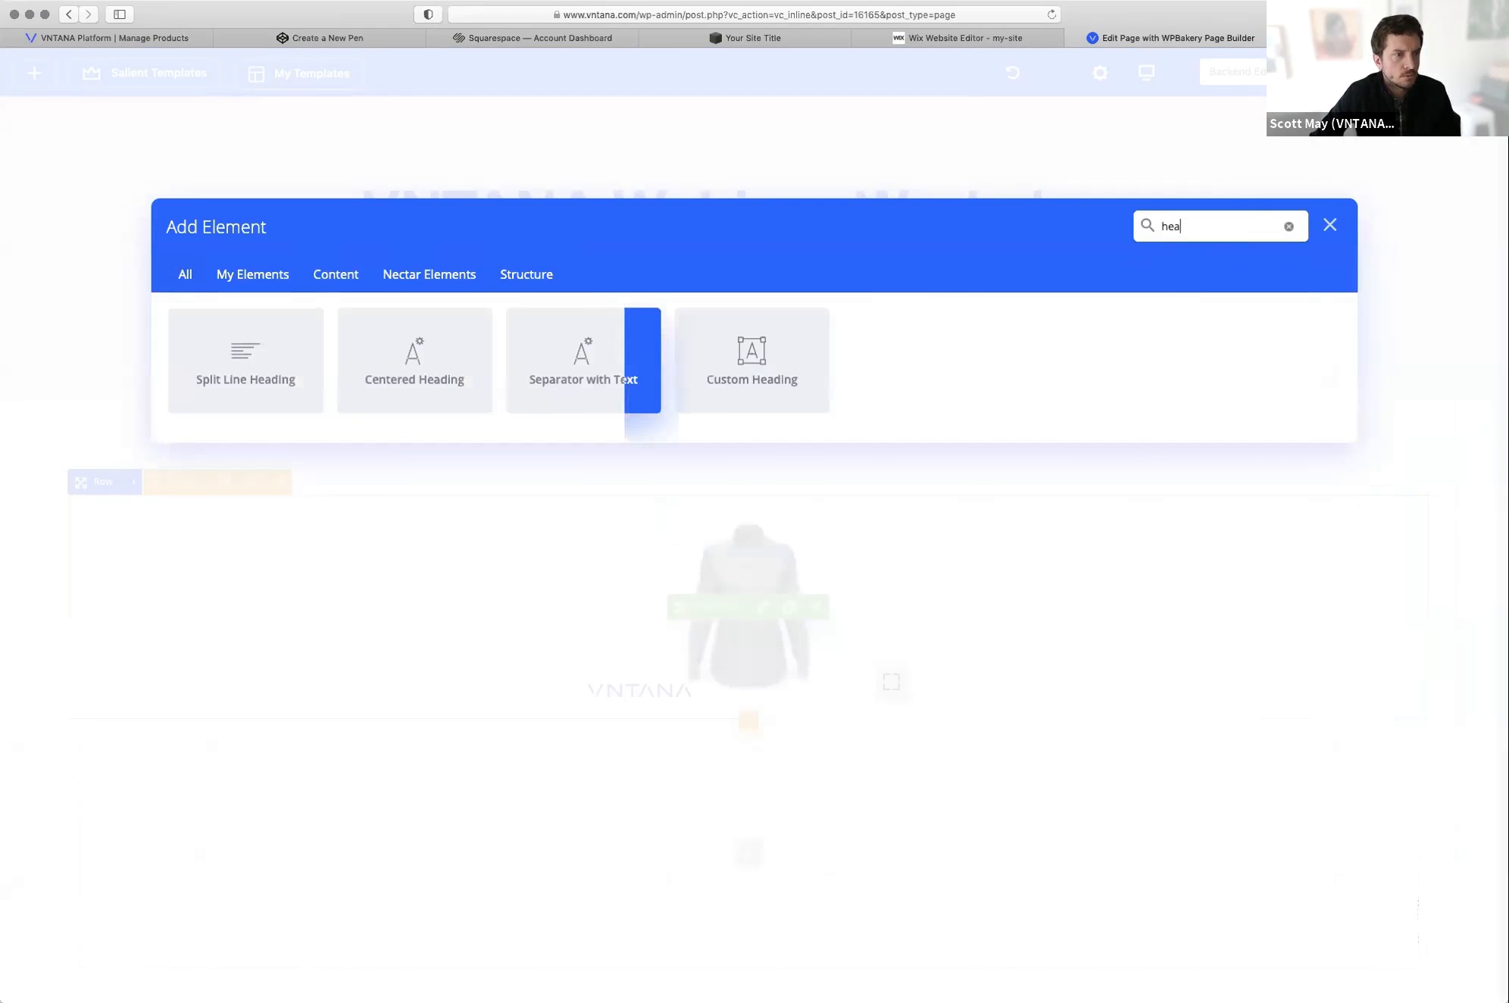
click(415, 356)
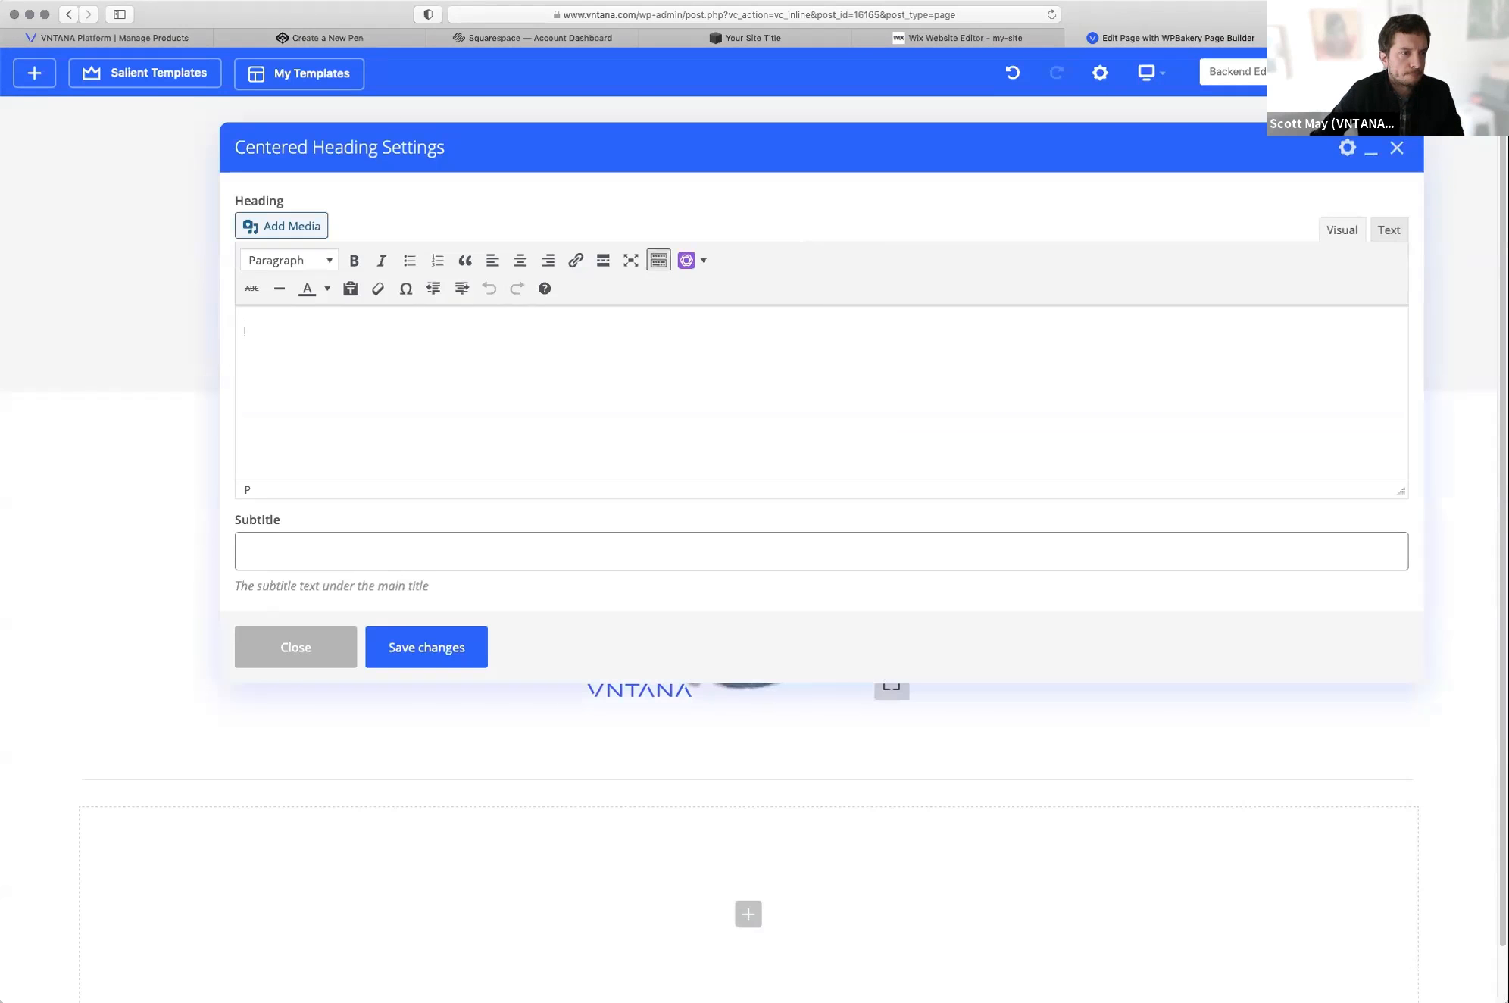
Step: Enter "My Denim Shirt" as the heading text, save the changes and close the heading settings
text(My )
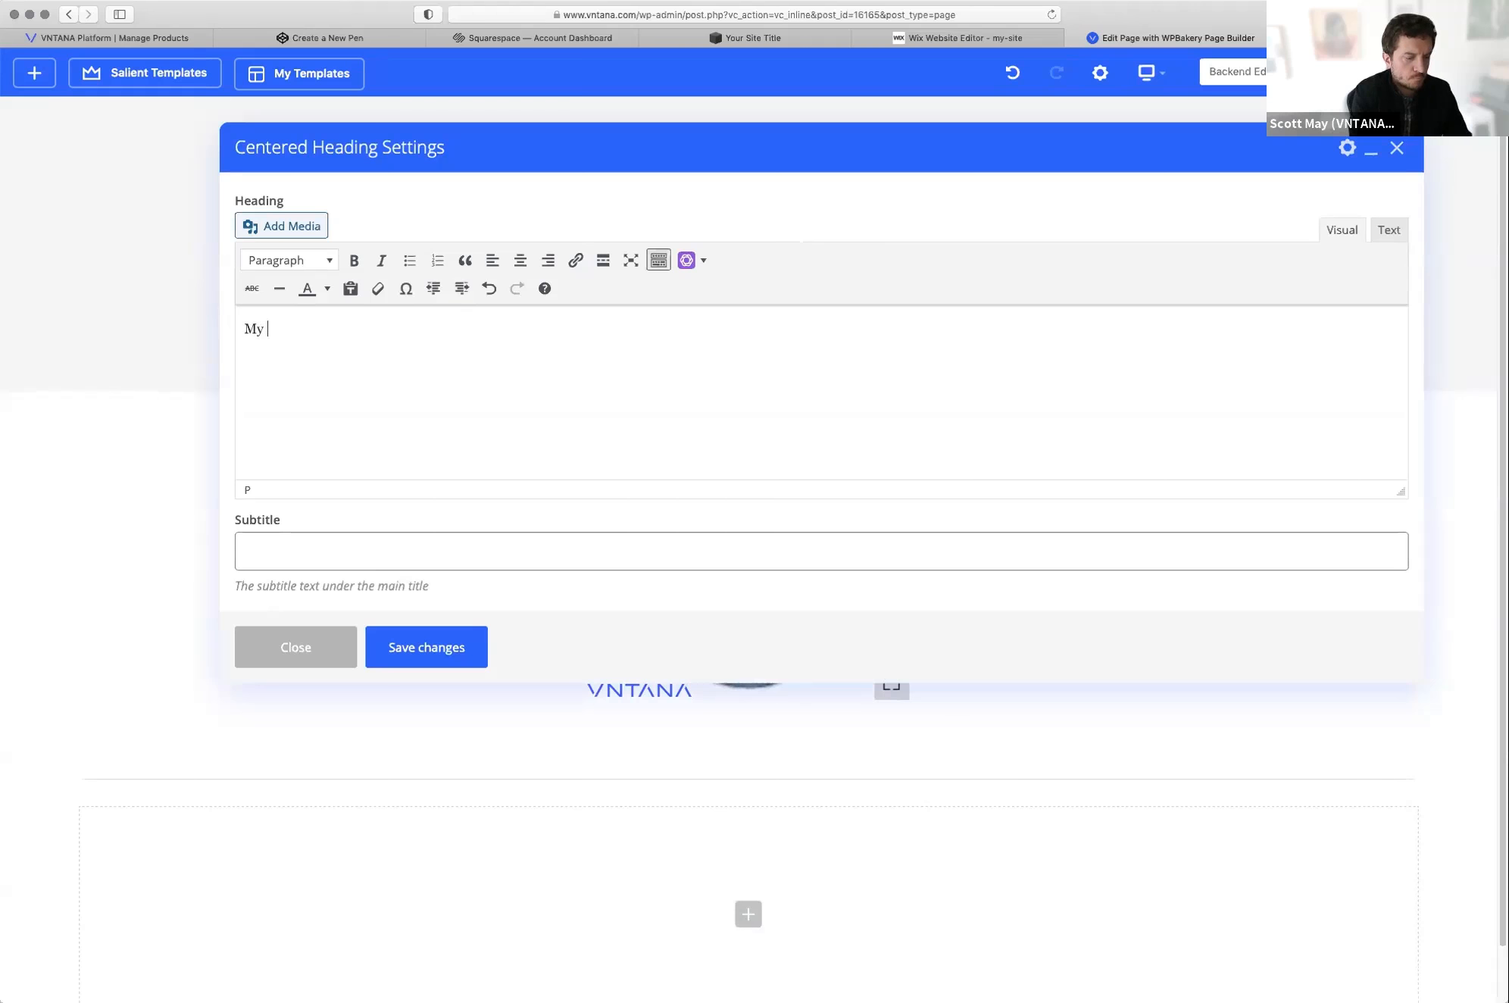
text(Denim Shirt)
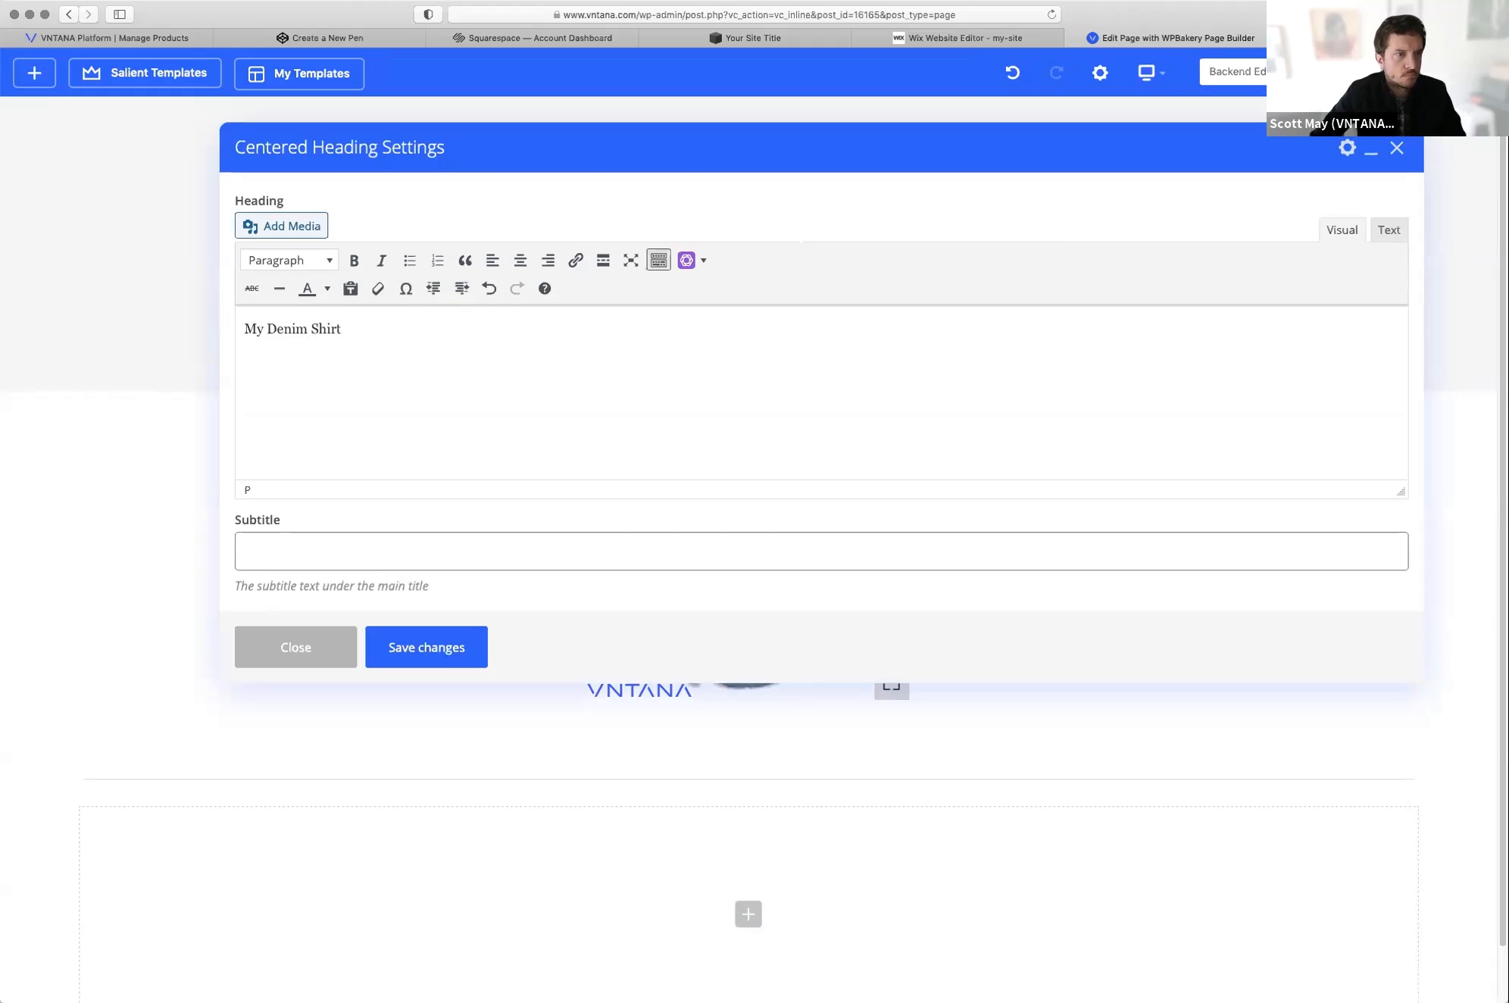
key(super+a)
click(426, 647)
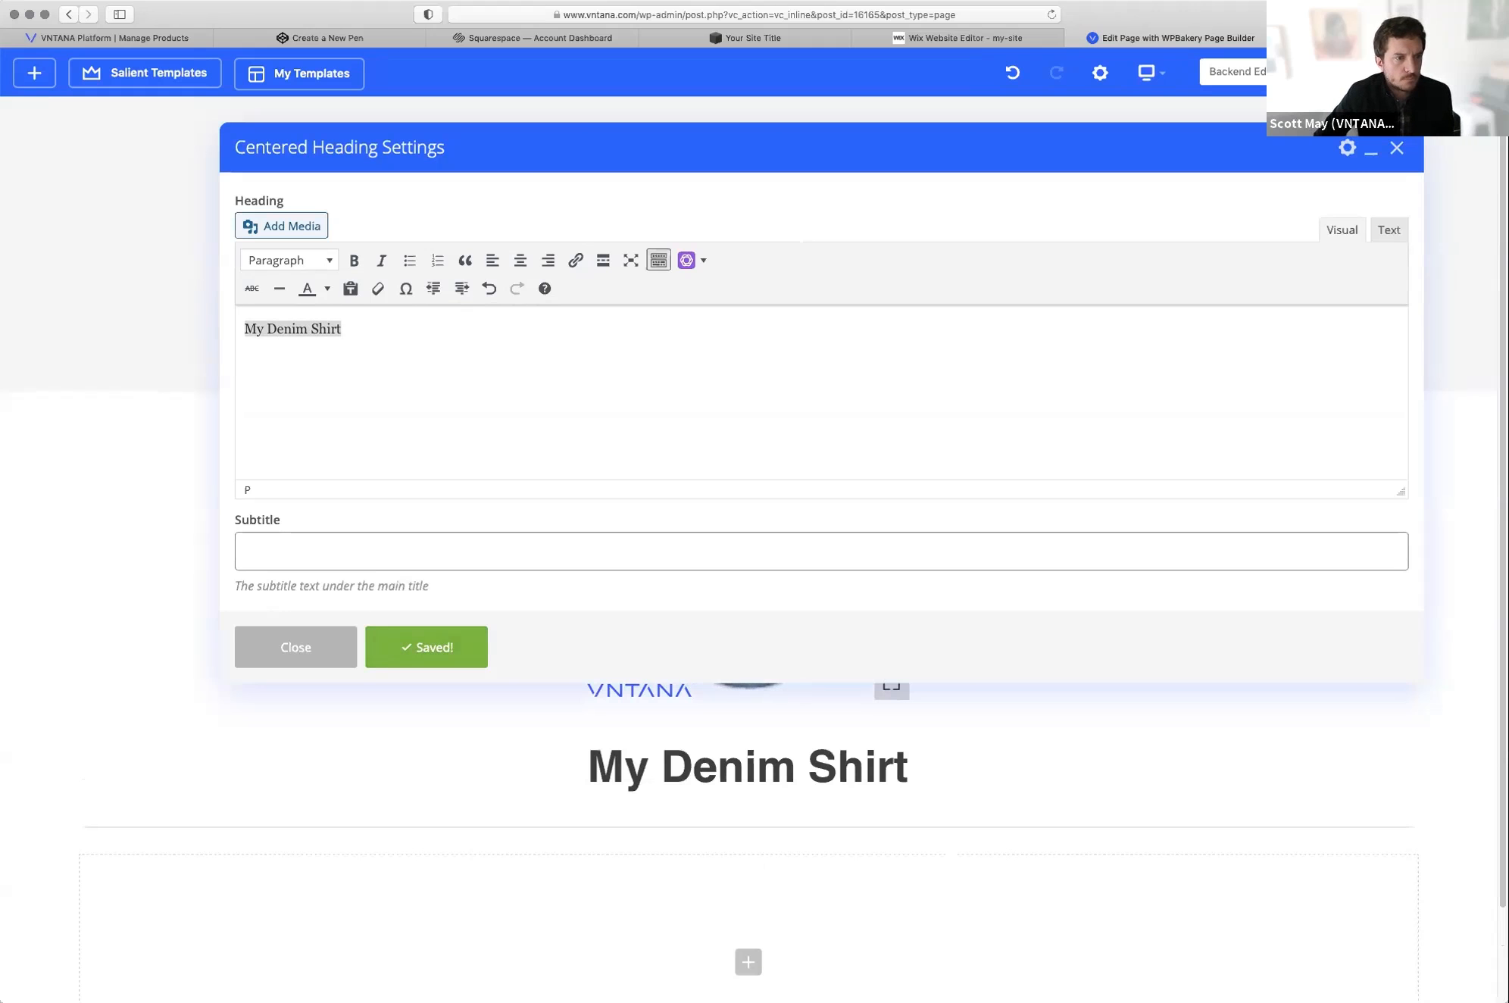
click(295, 647)
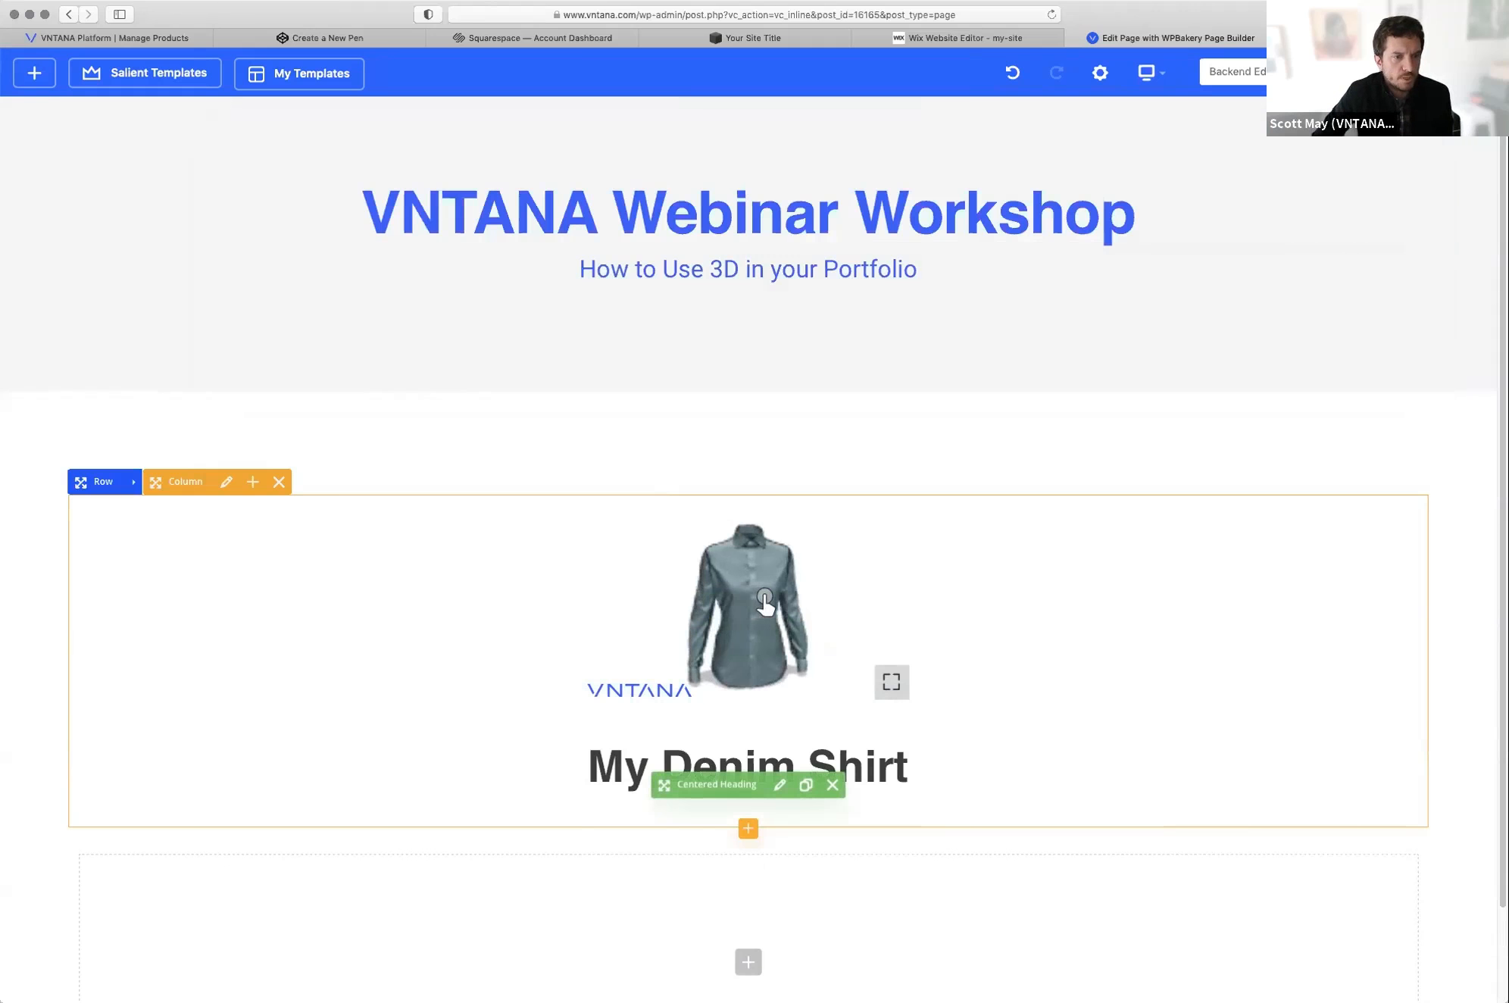
Step: Move the My Denim Shirt heading above the 3D shirt, trying it both above and below the model
drag(665, 785, 667, 539)
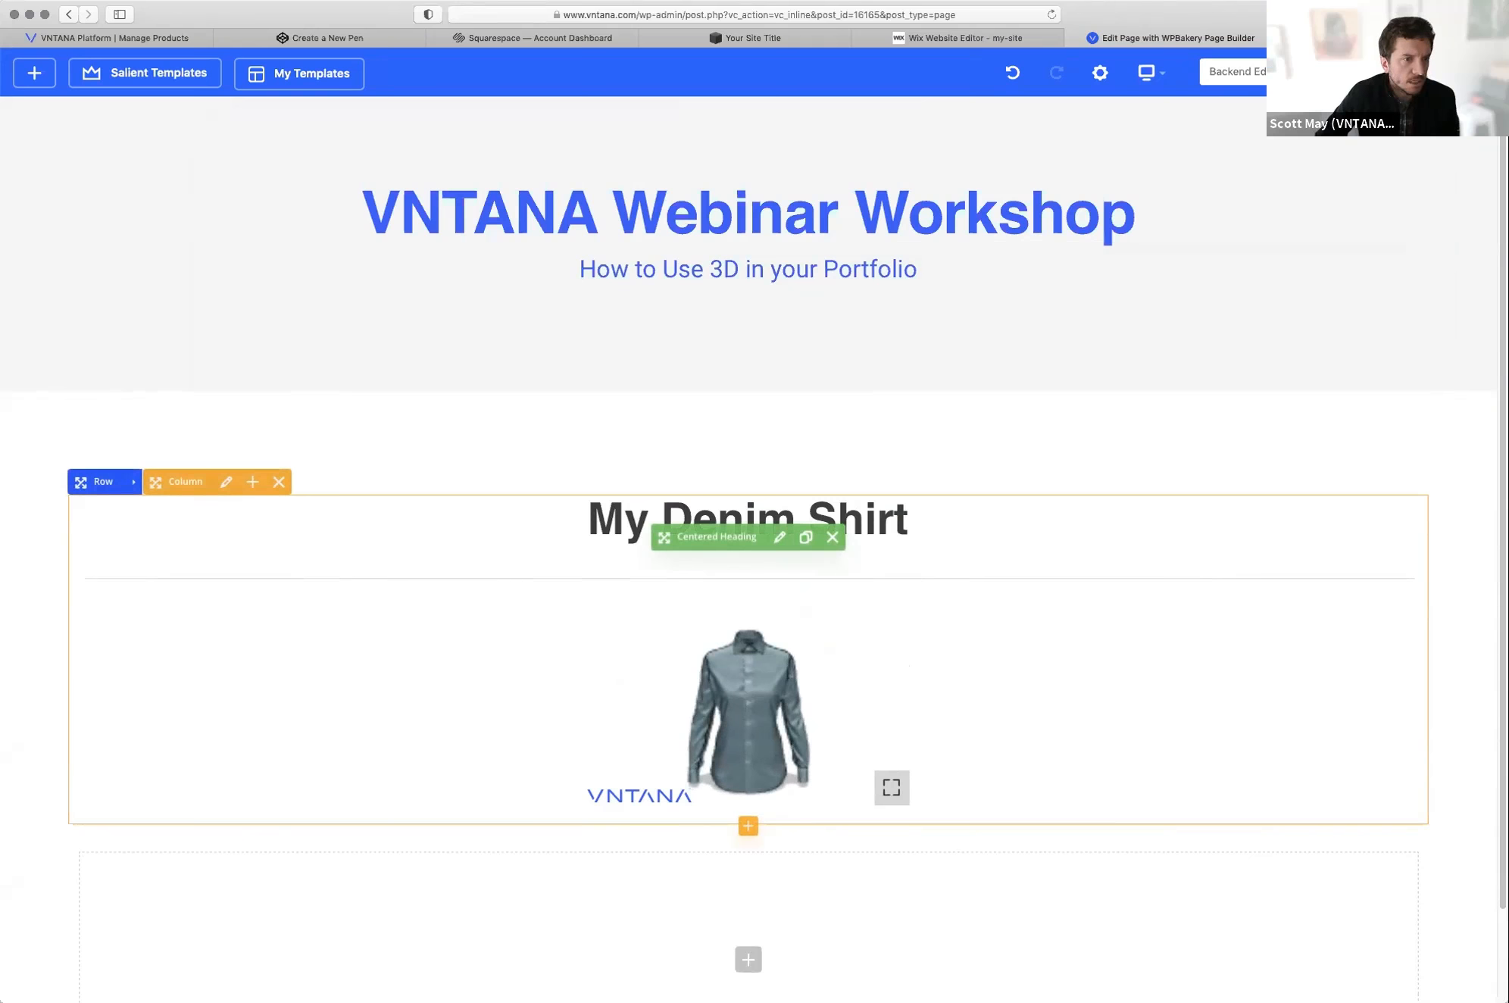
drag(663, 537, 750, 660)
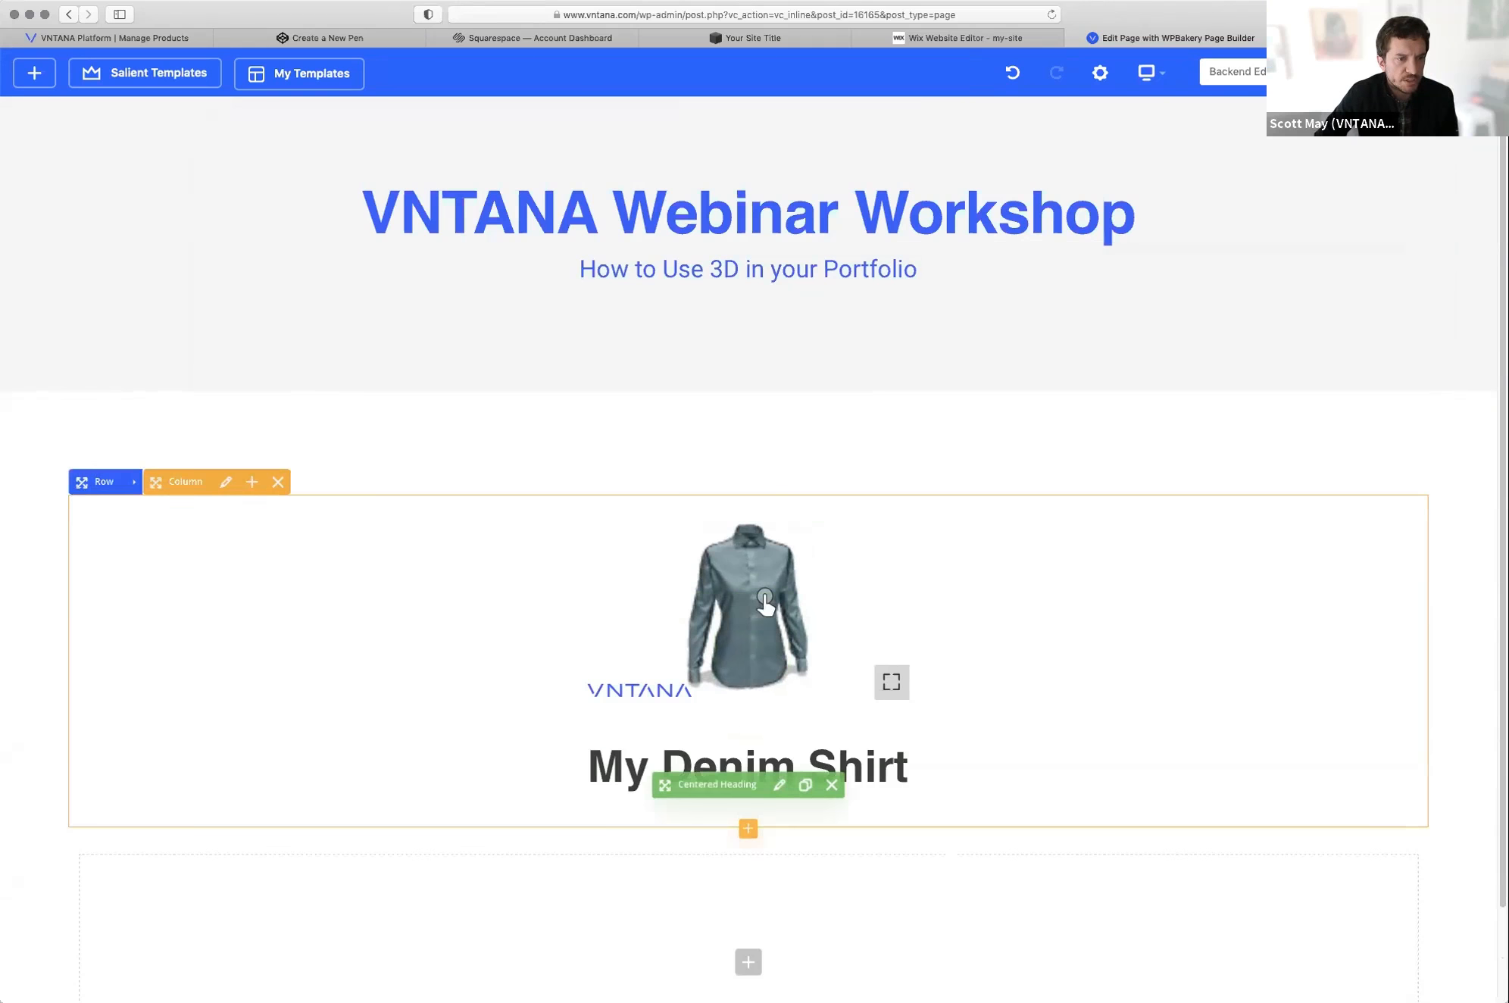
drag(714, 785, 733, 599)
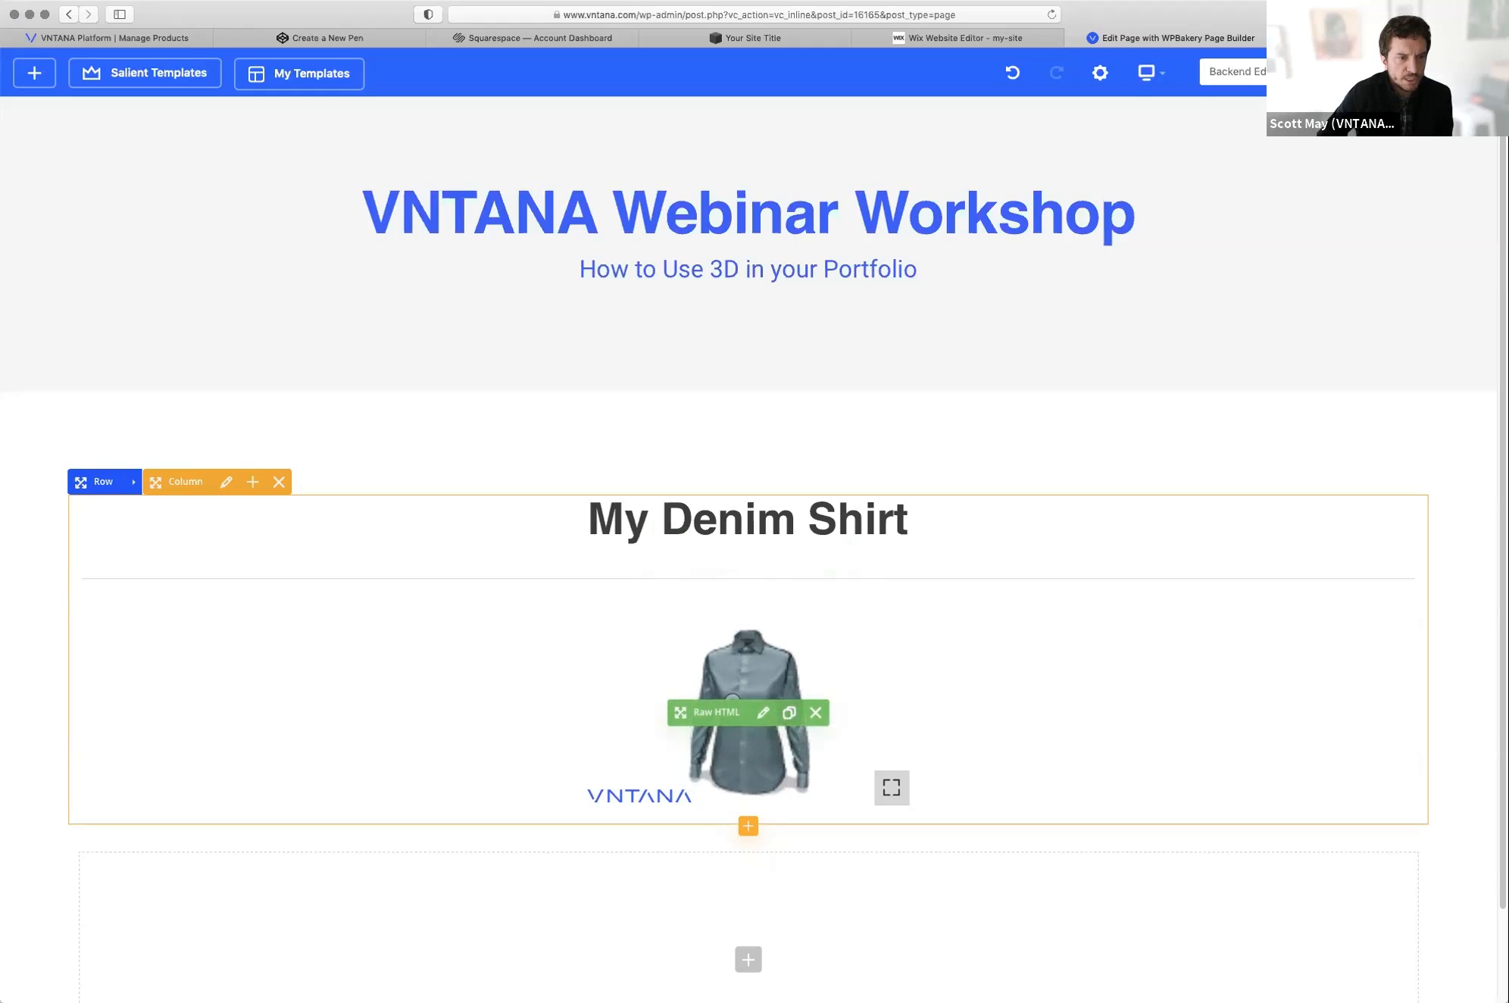
Step: Duplicate the shirt's Raw HTML element and remove the extra copy
click(788, 712)
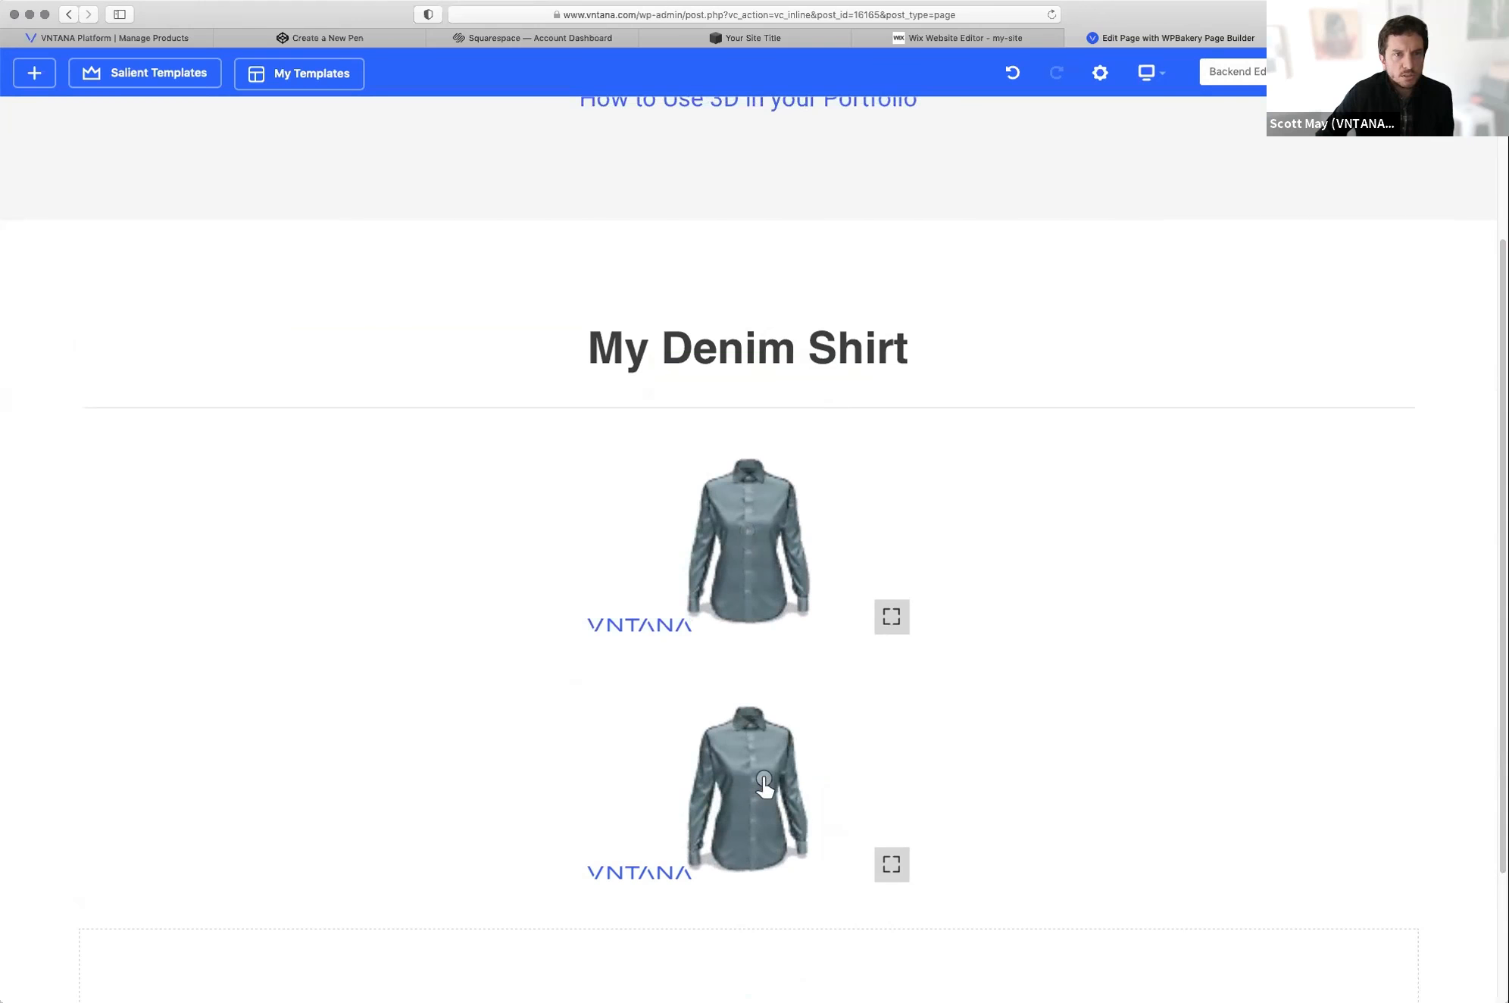
mouse_move(1151, 74)
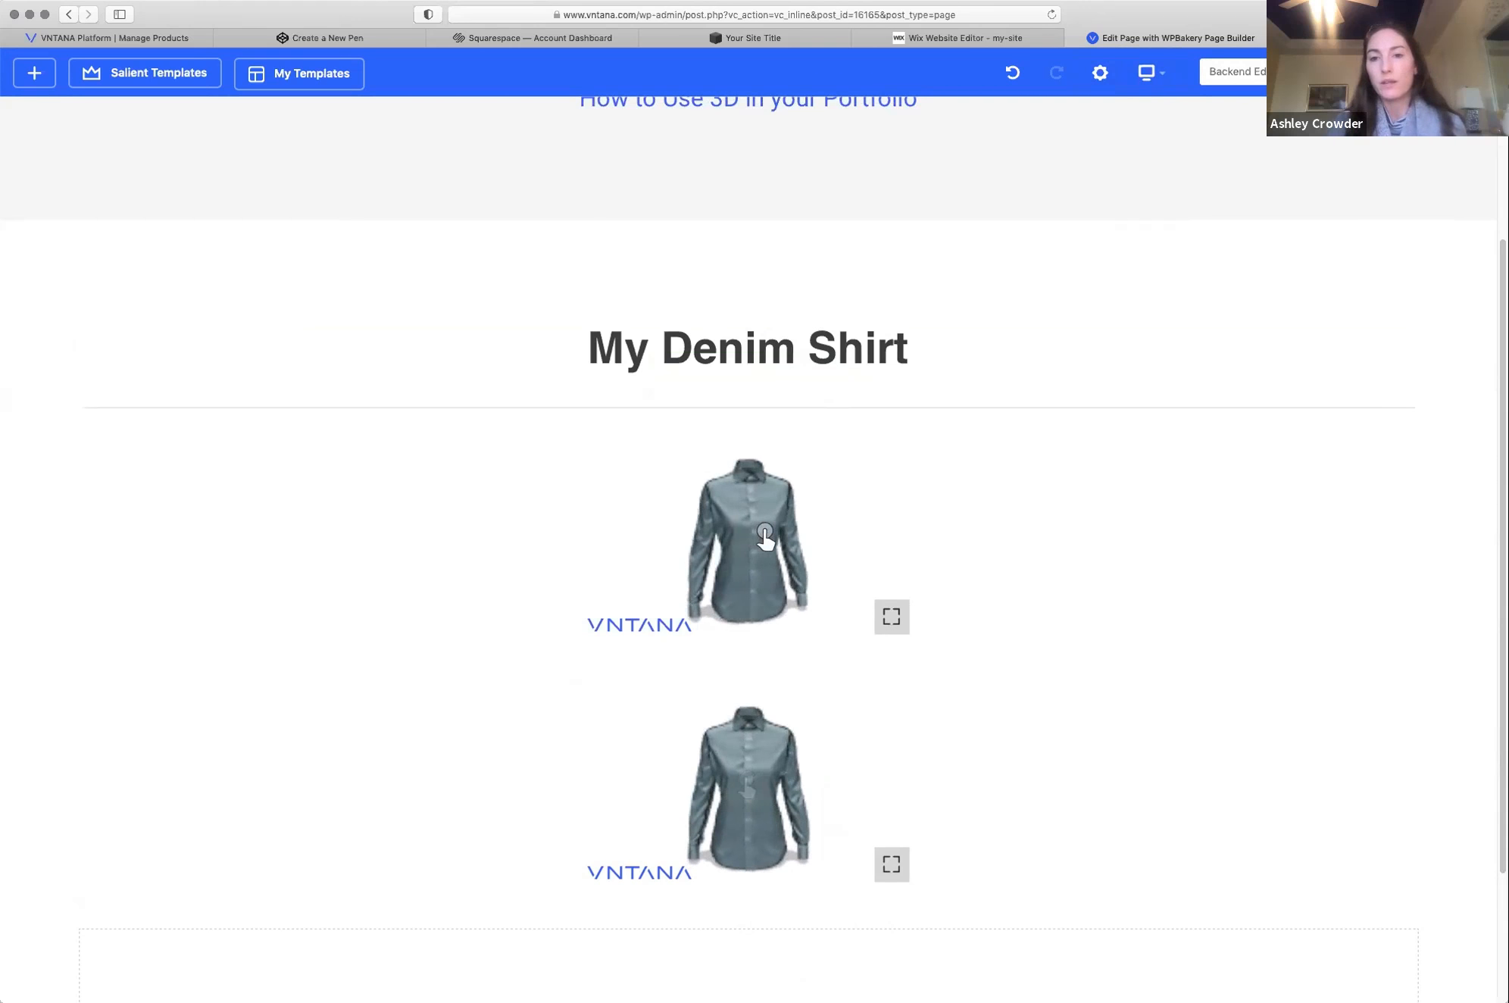
click(814, 541)
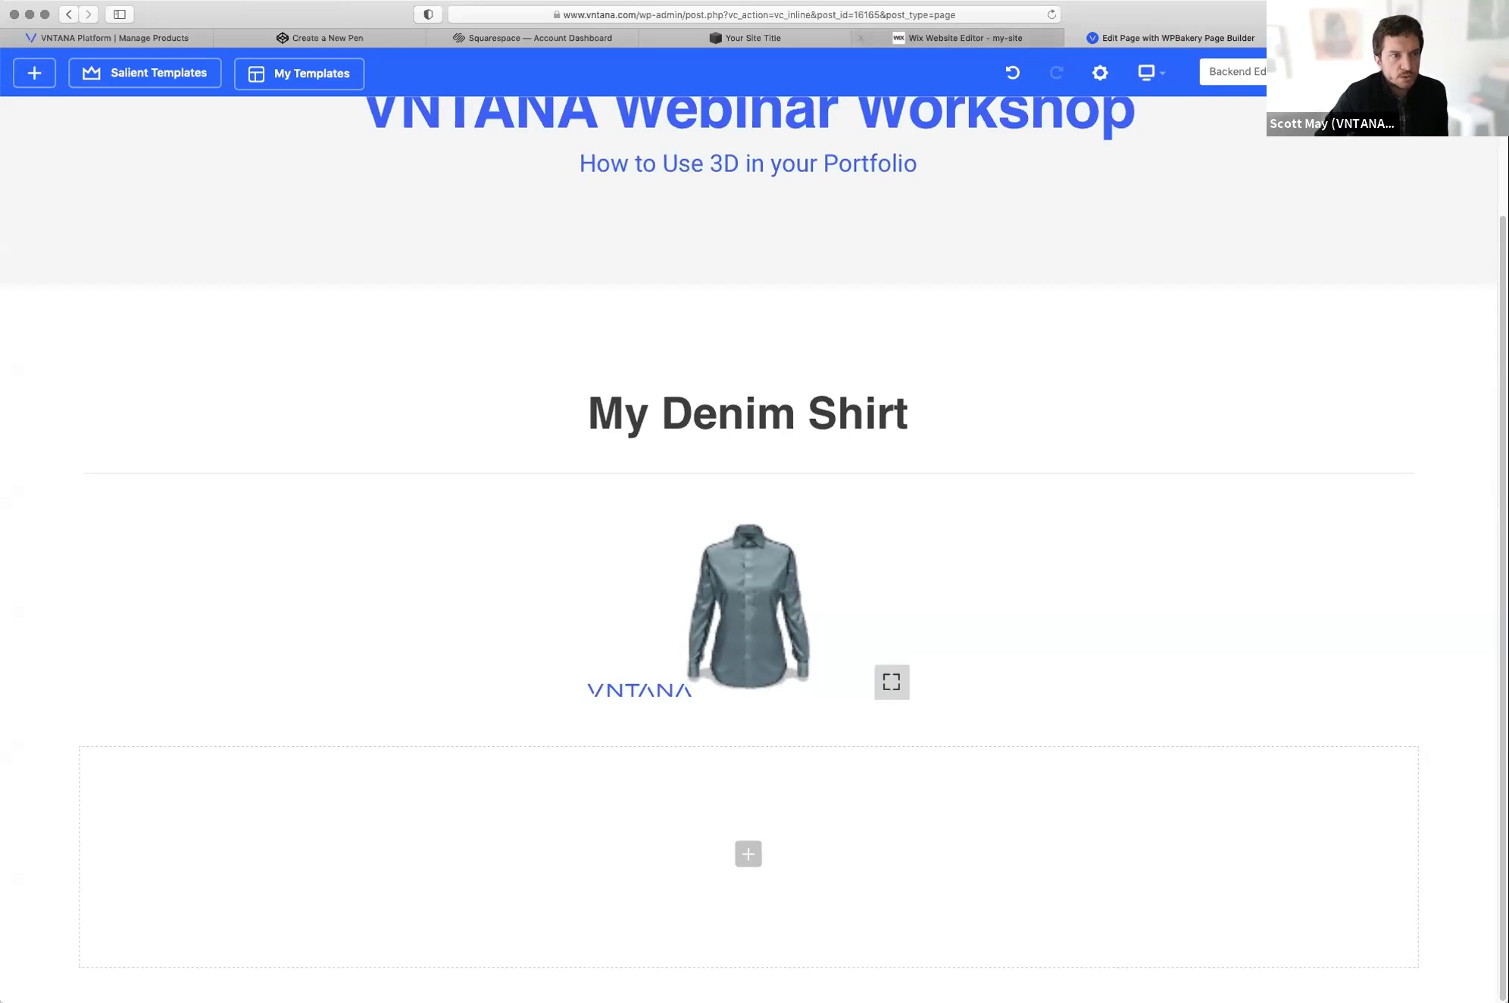
Step: Review the embedded shirt in the Wix preview and on the Squarespace page, leaving the full-page view there
click(958, 38)
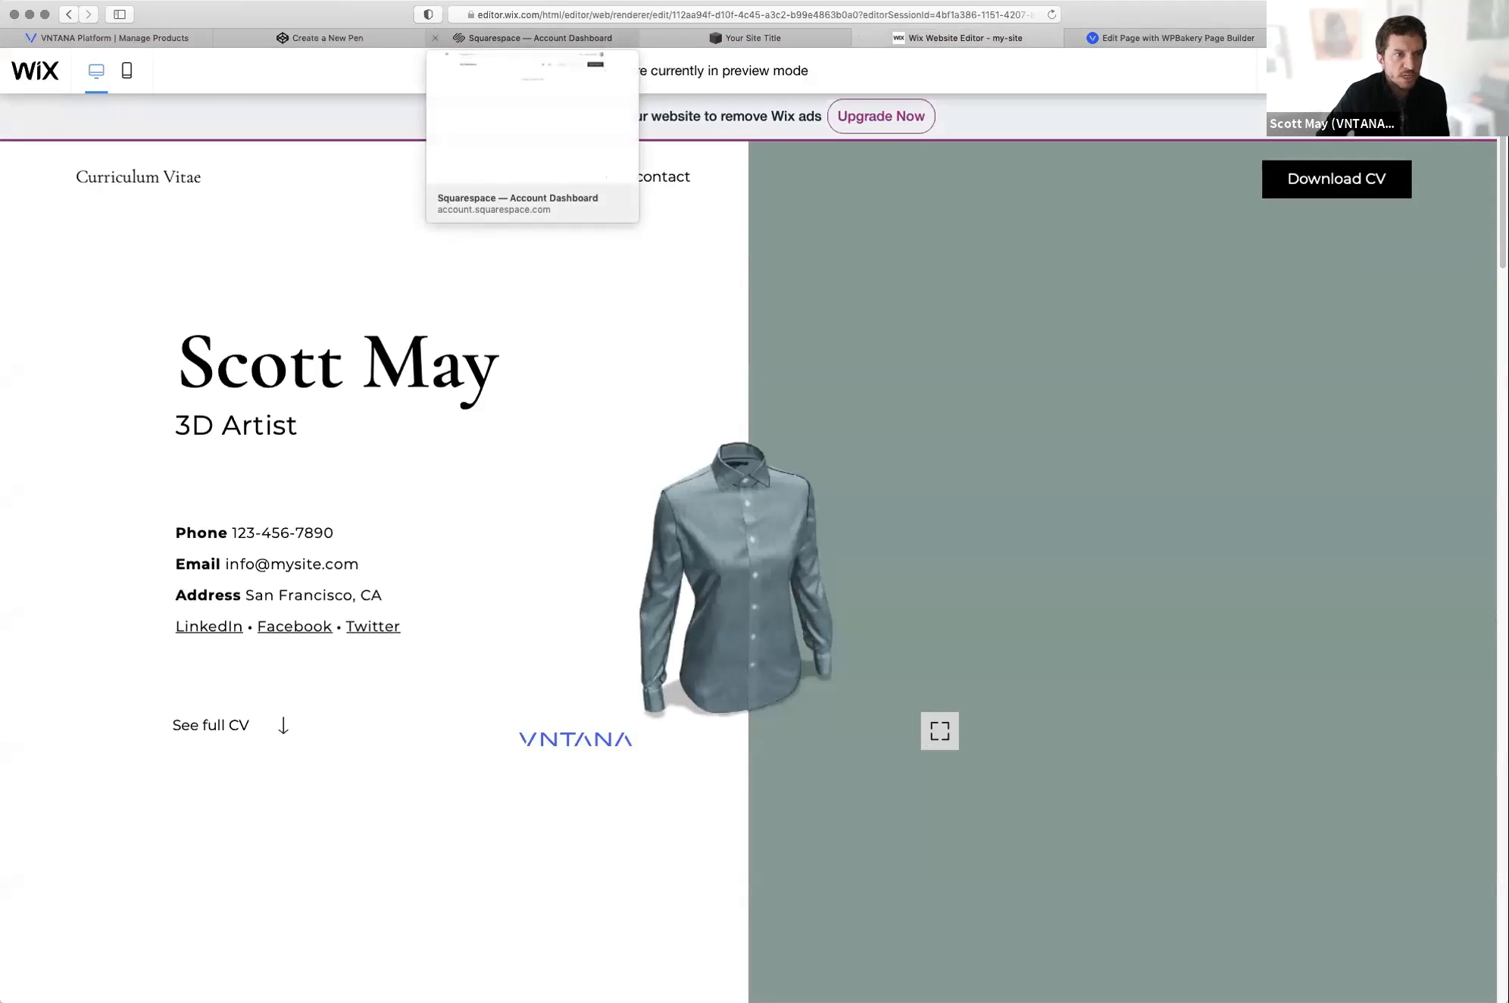
click(534, 37)
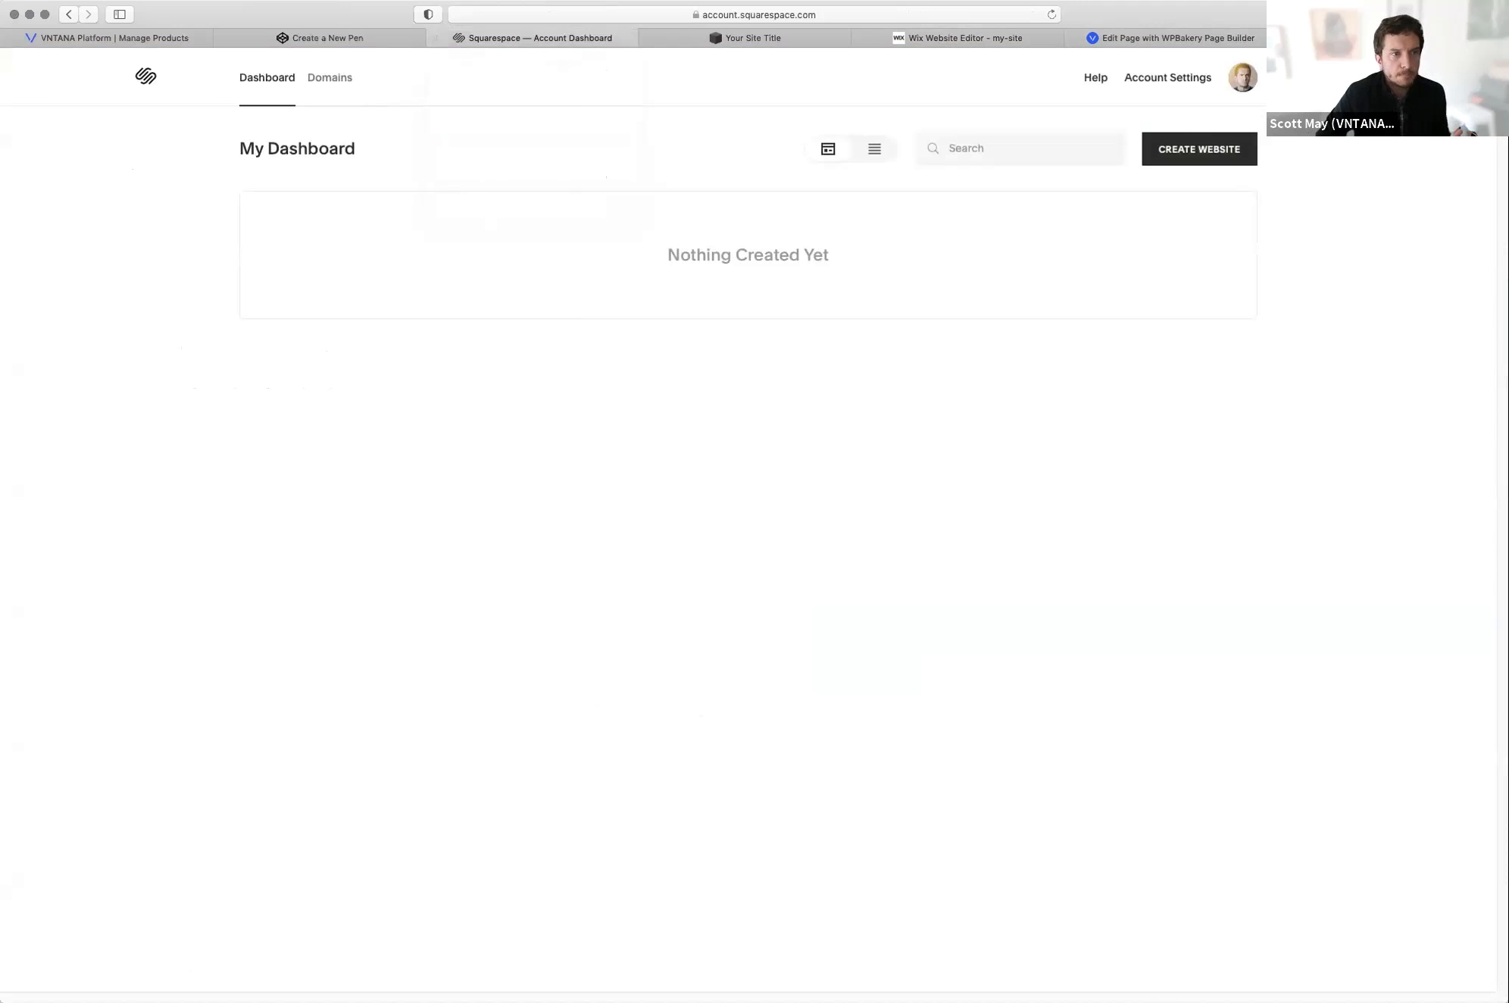
click(750, 38)
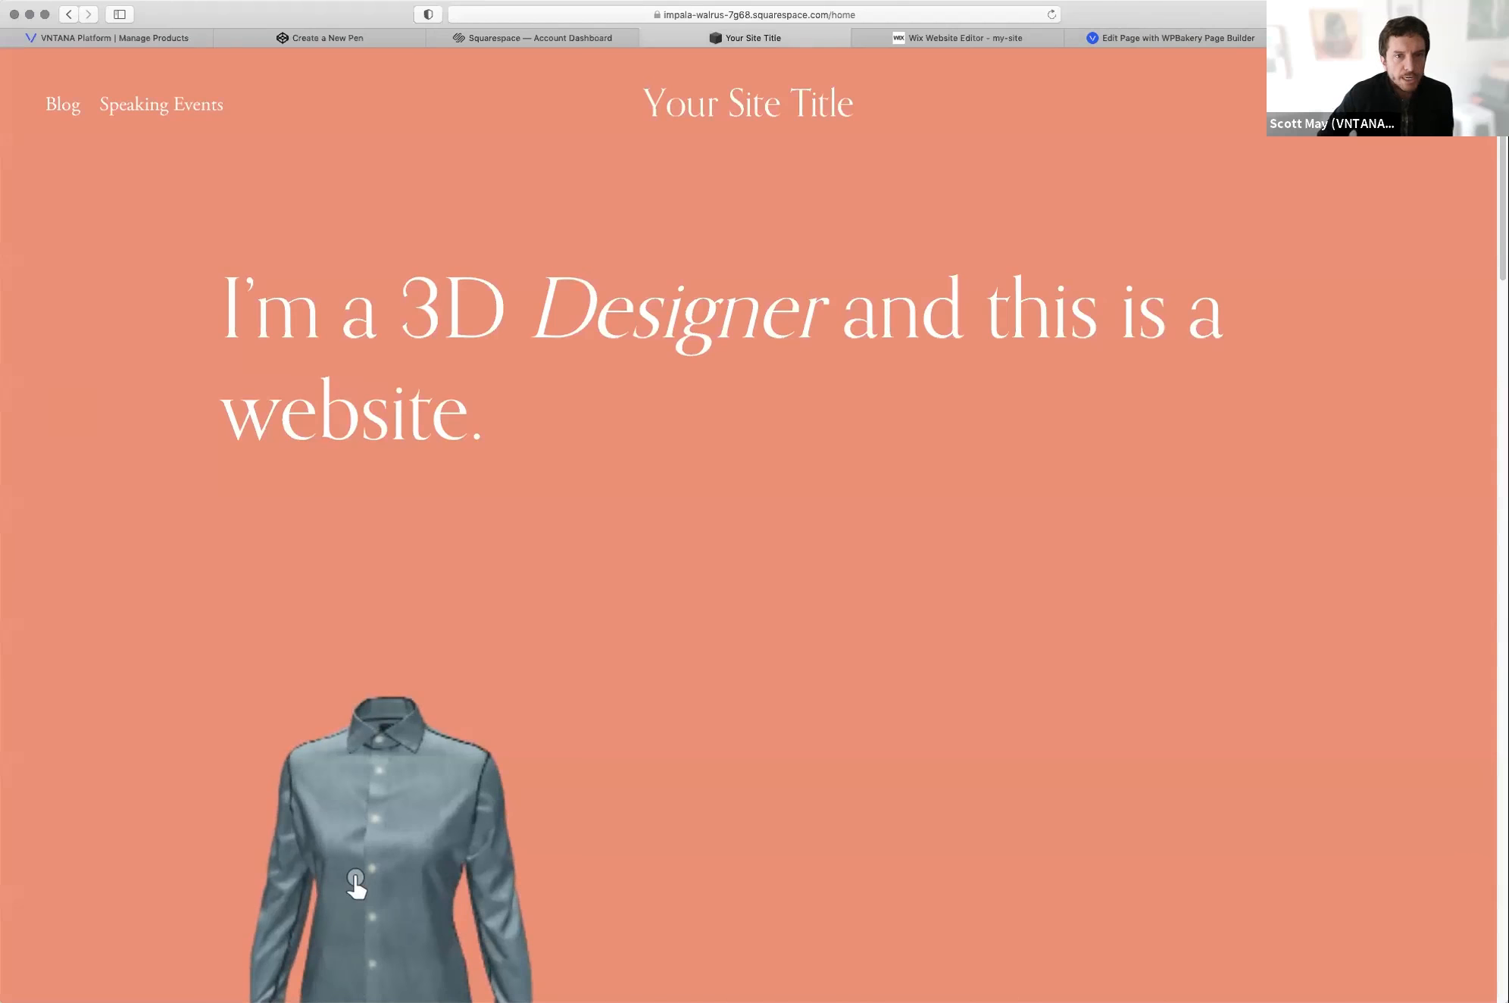
key(Escape)
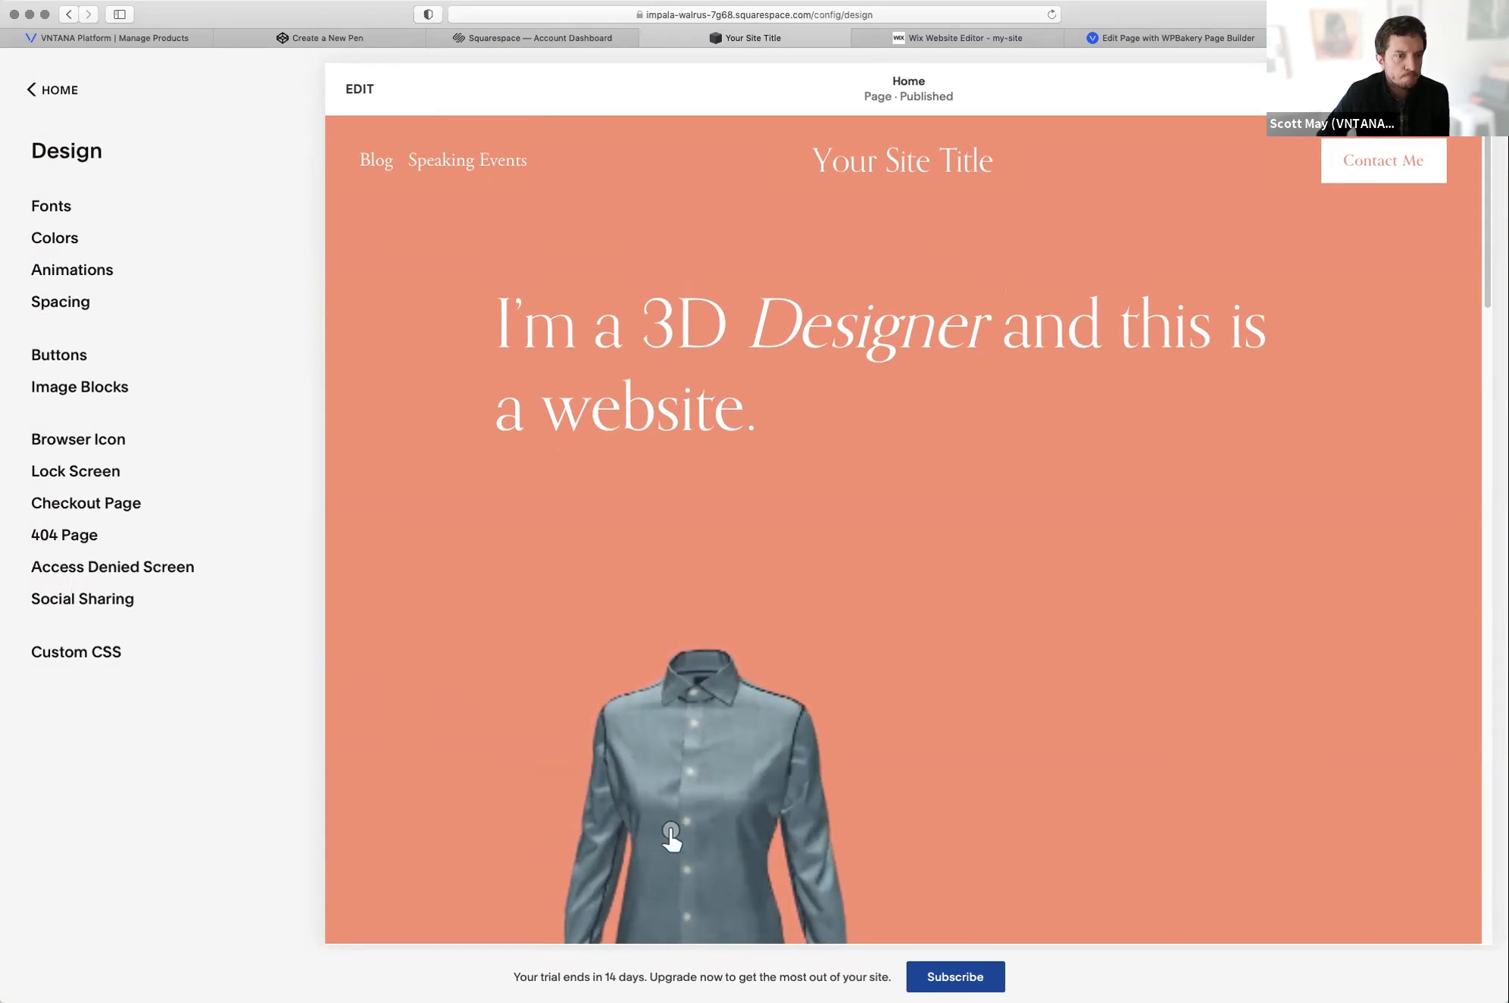
scroll(902, 530, down, 3)
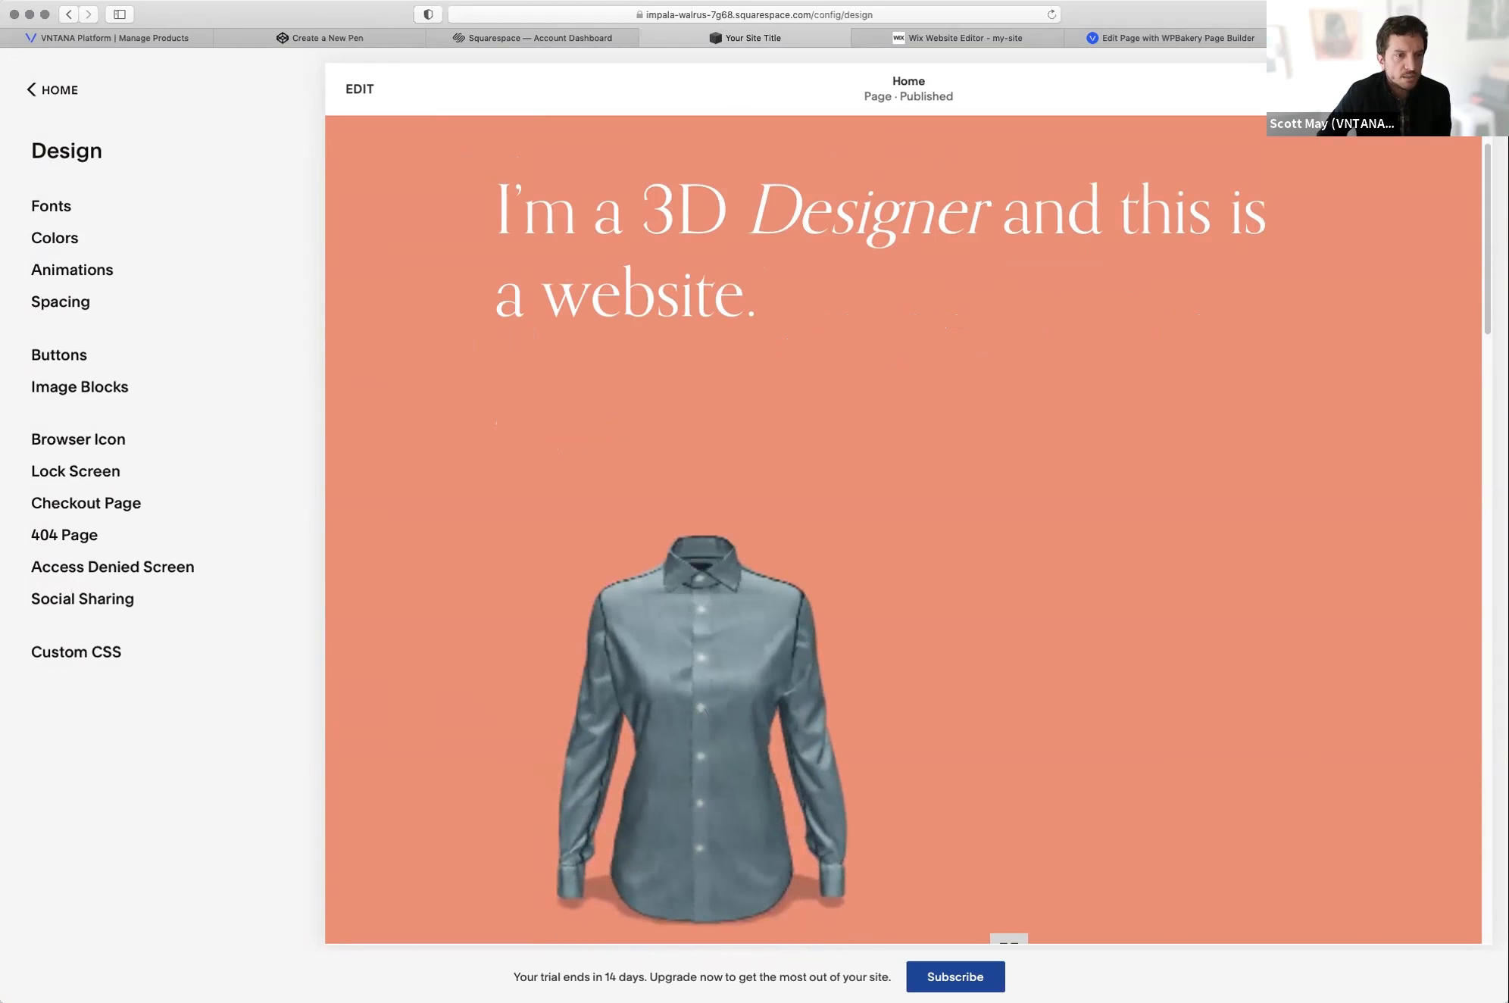
Step: Switch to the VNTANA platform, reopen the shirt's viewer options with the Other settings expanded, and try the Tangerine environment map
click(94, 38)
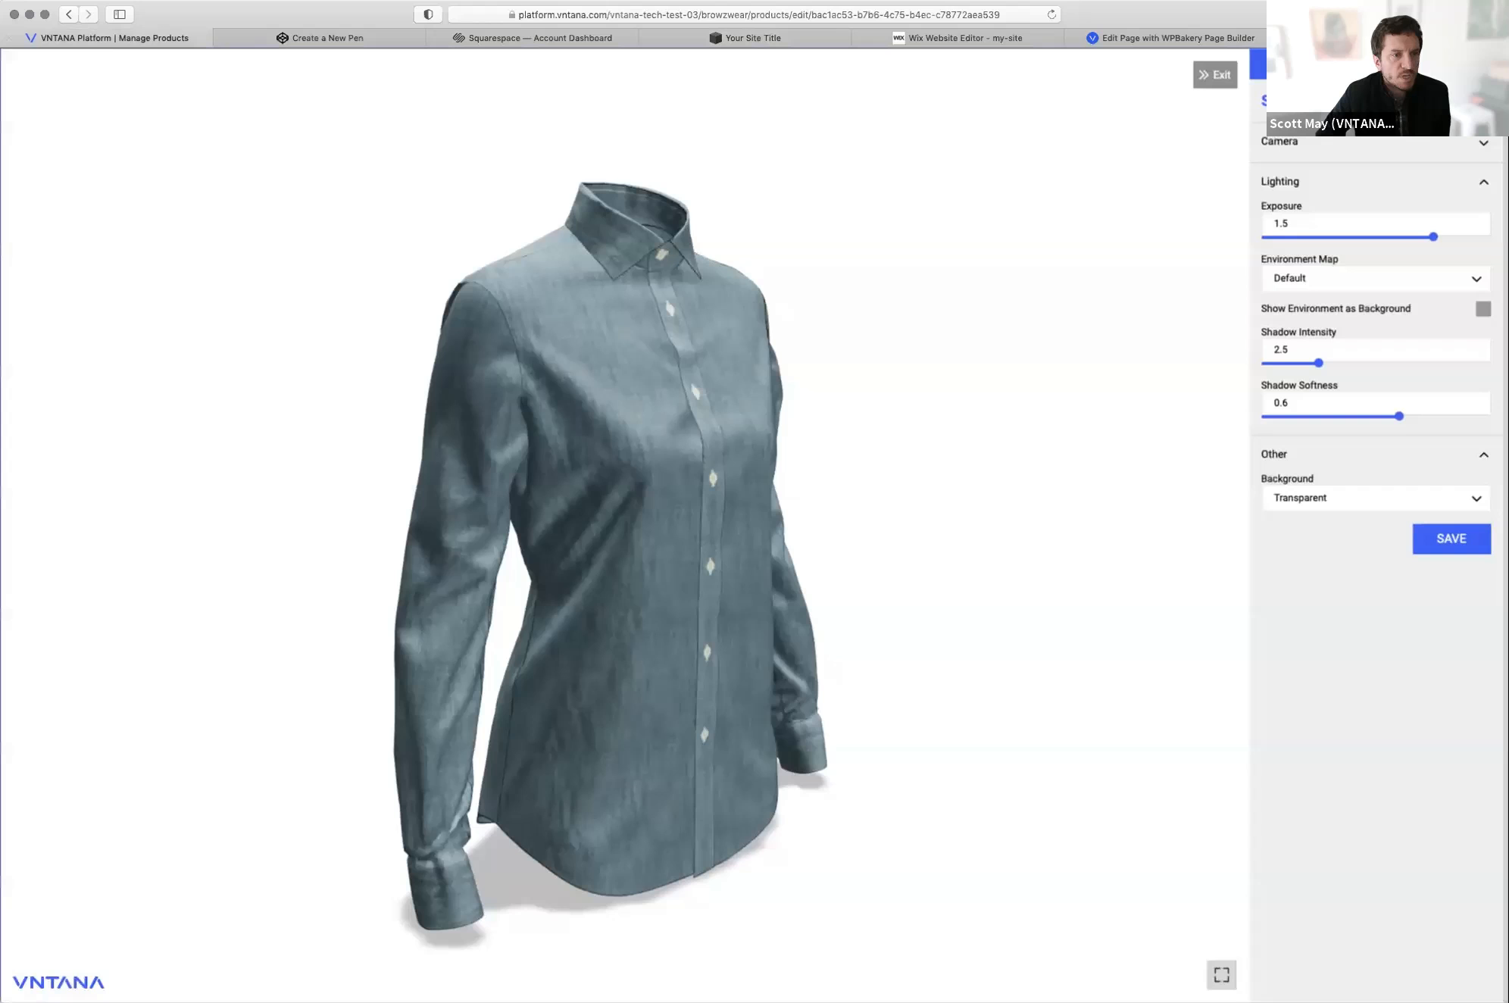
click(1215, 75)
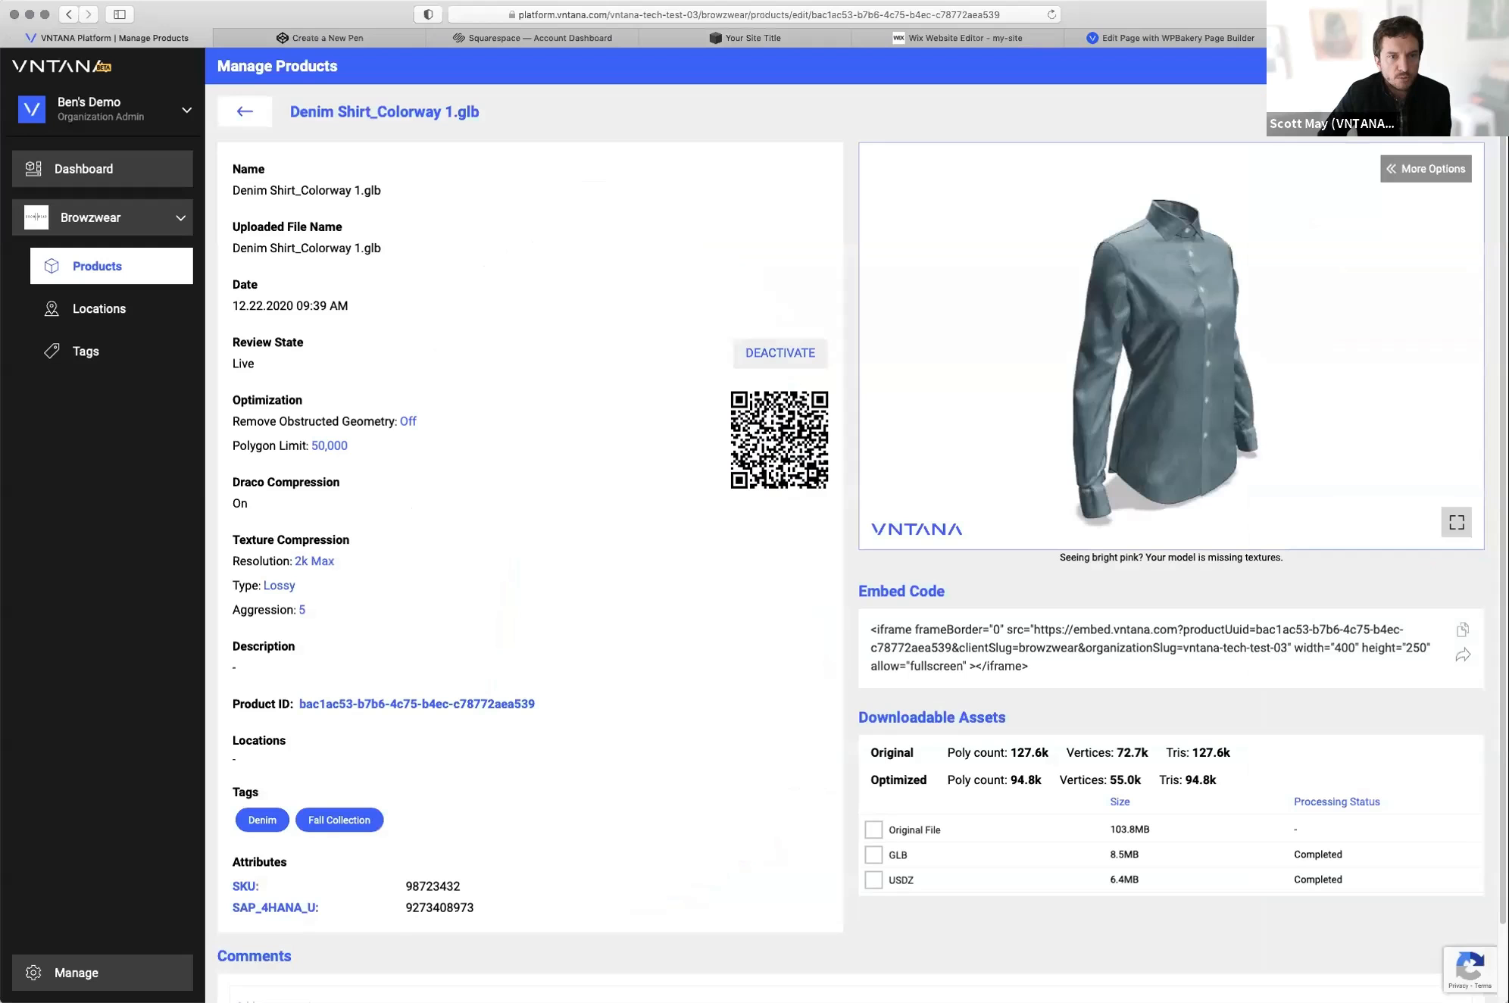
click(1425, 169)
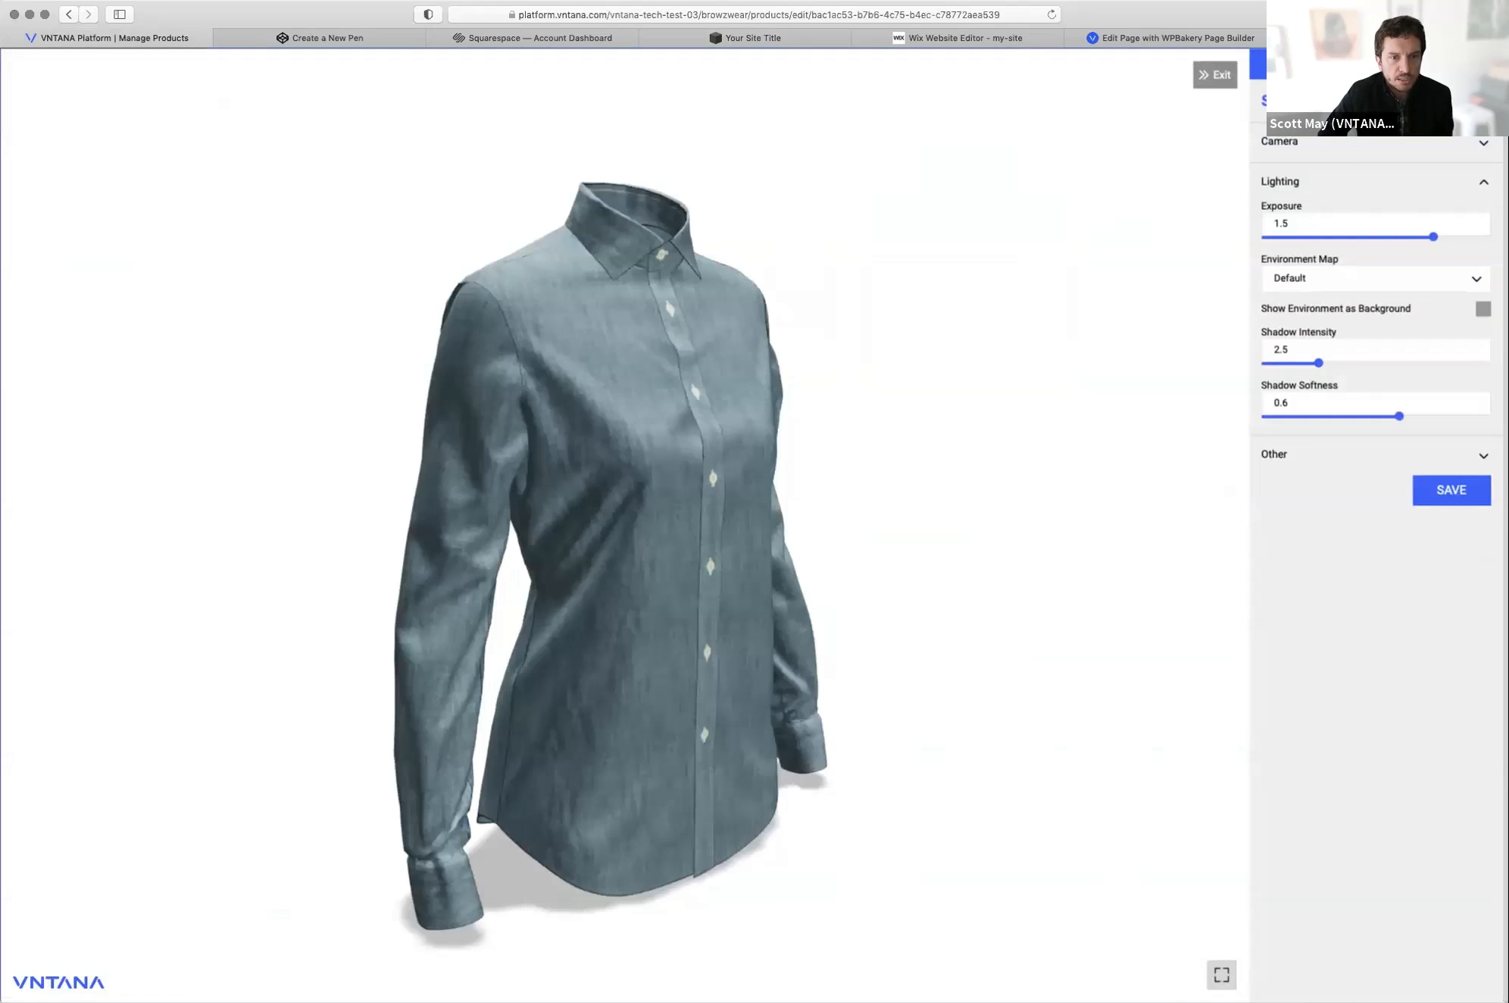
click(1484, 456)
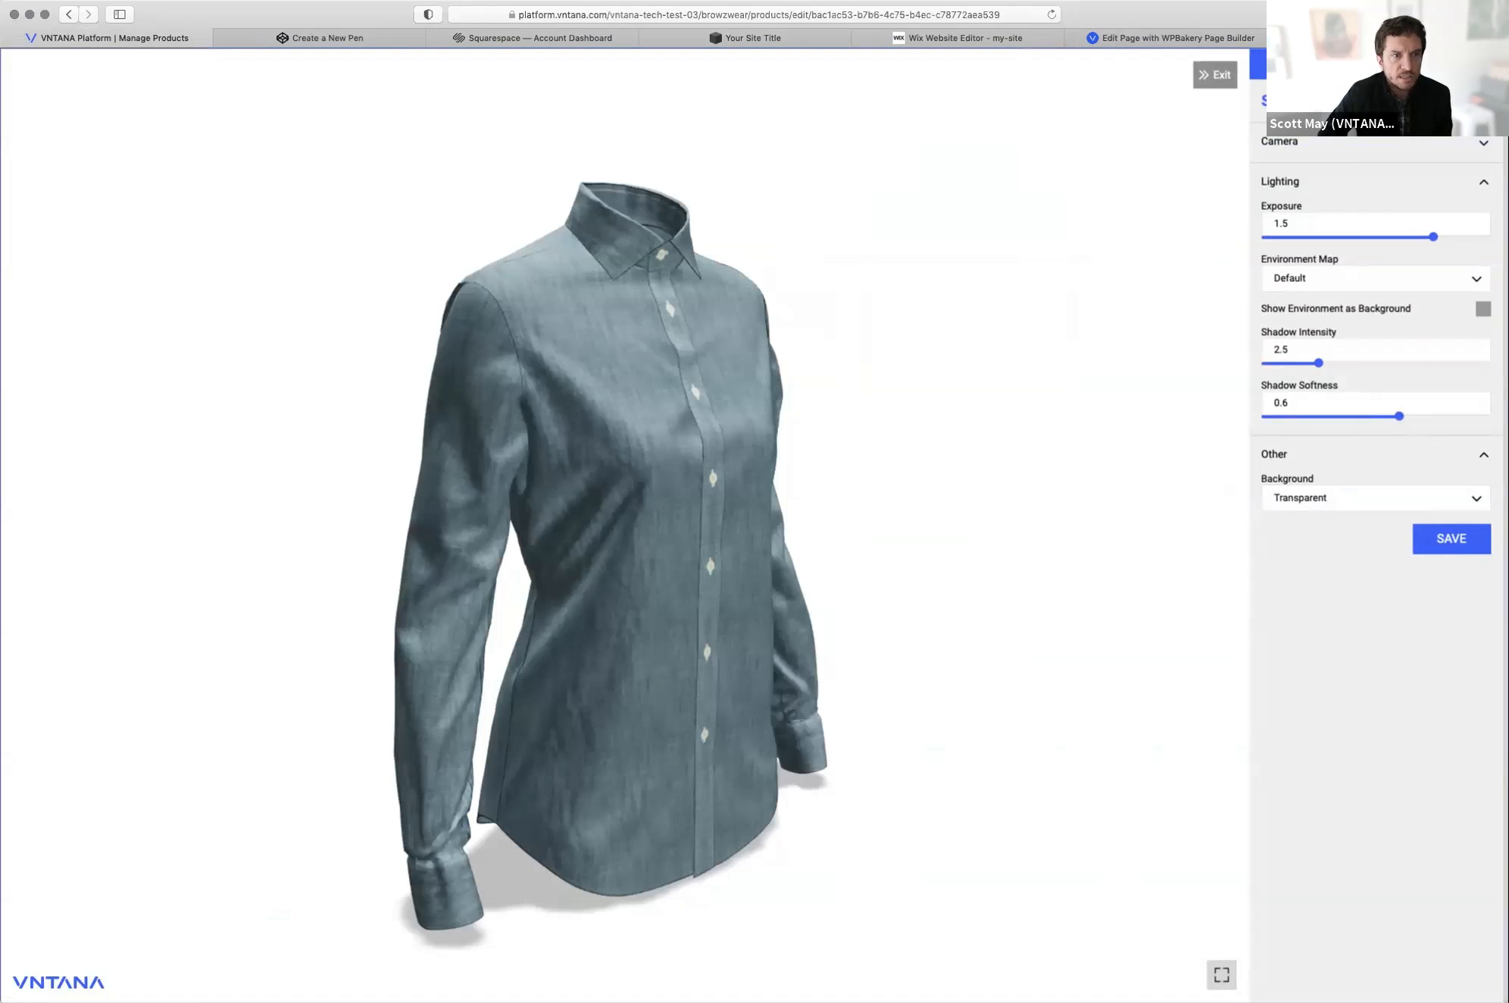
click(1376, 278)
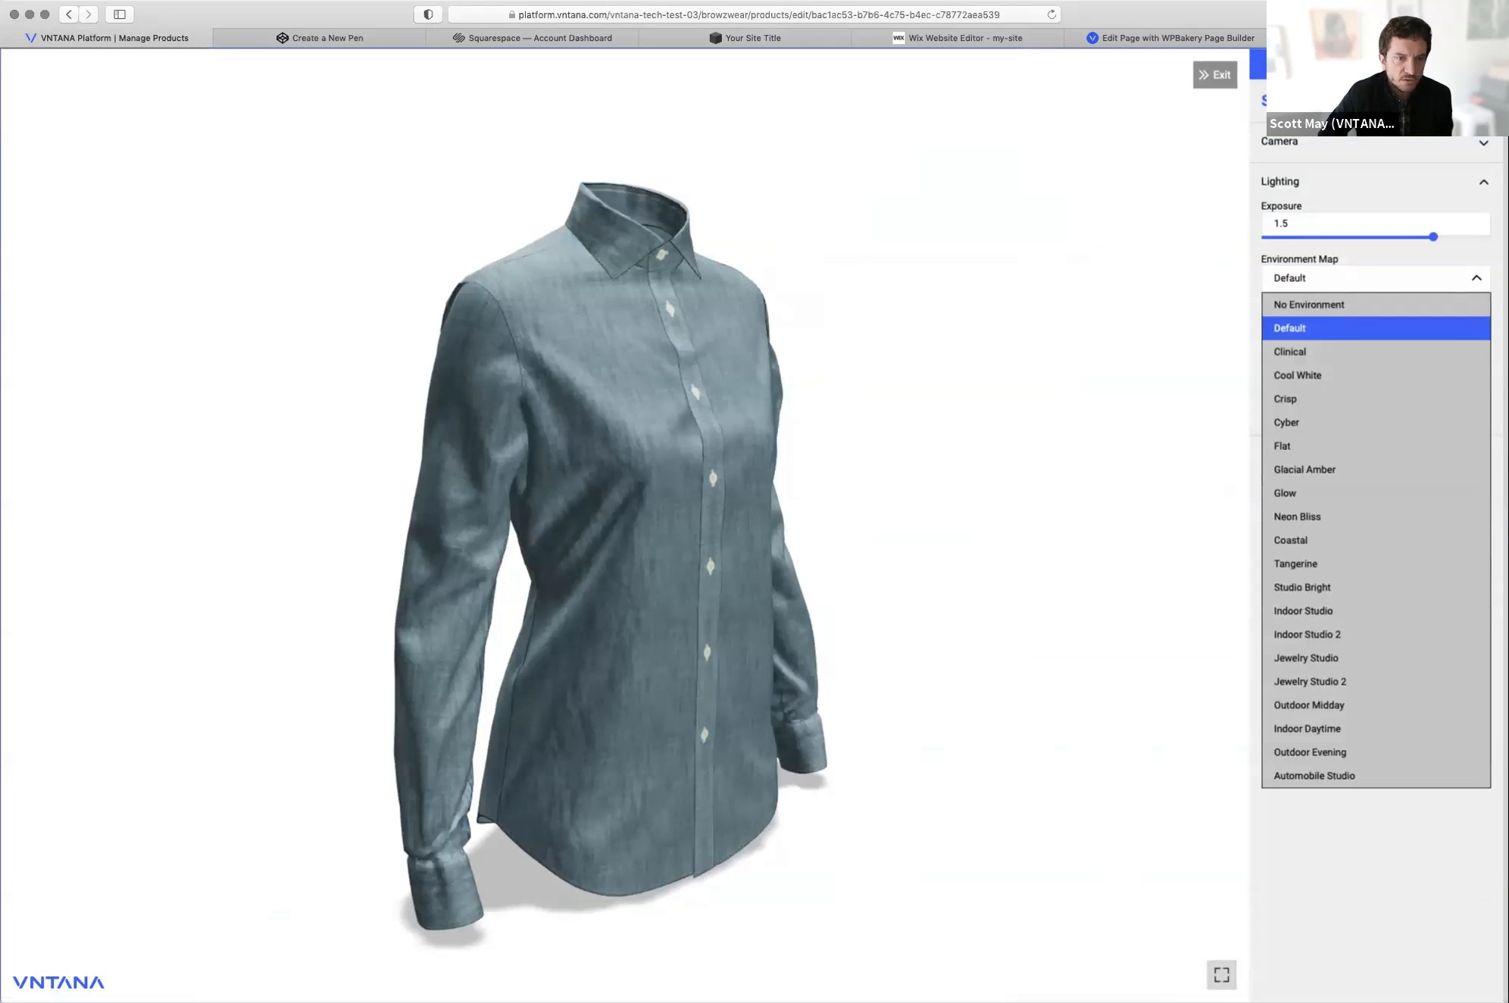
click(1376, 564)
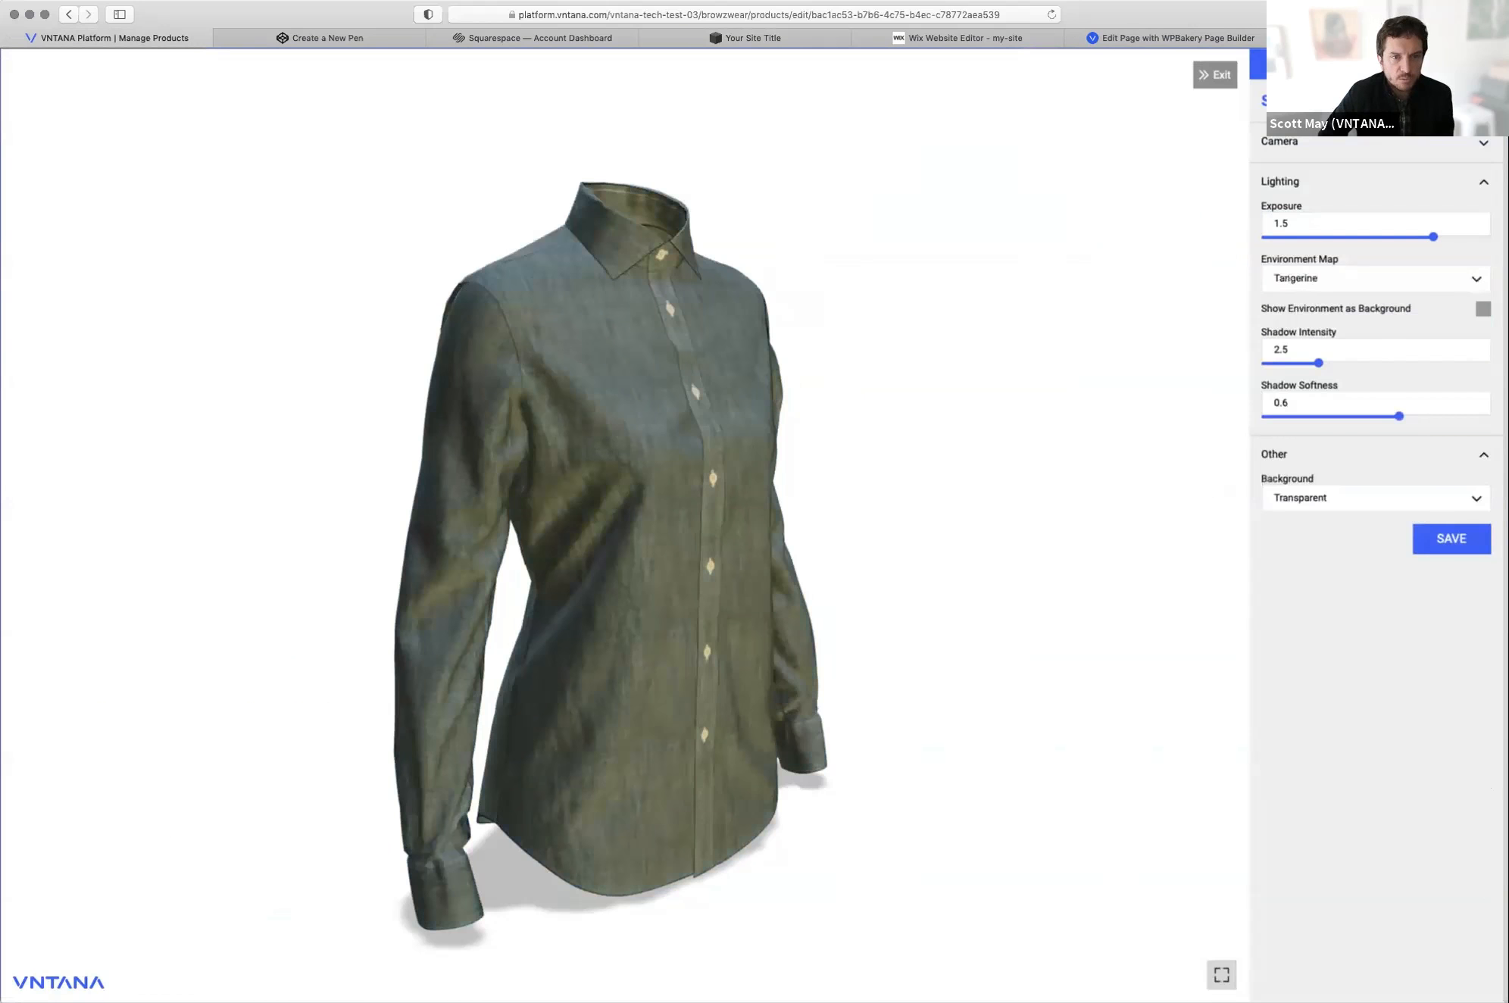
Step: Set the environment map to Outdoor Evening with a Transparent background, save the settings, and return to the WordPress page
click(1376, 279)
click(1309, 751)
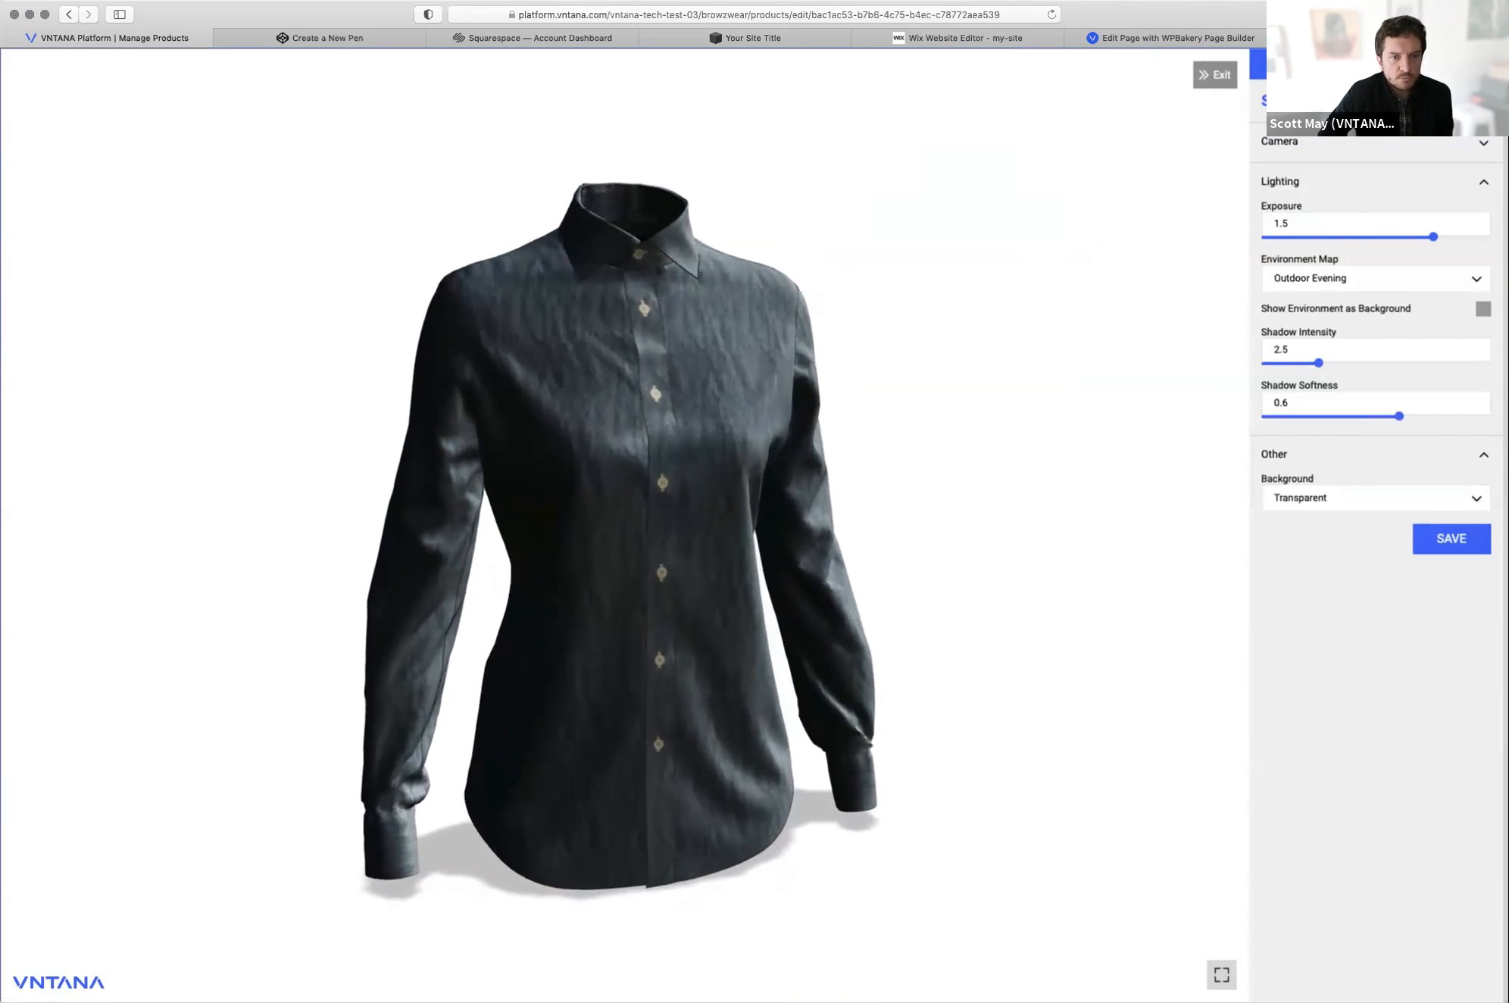
click(1376, 499)
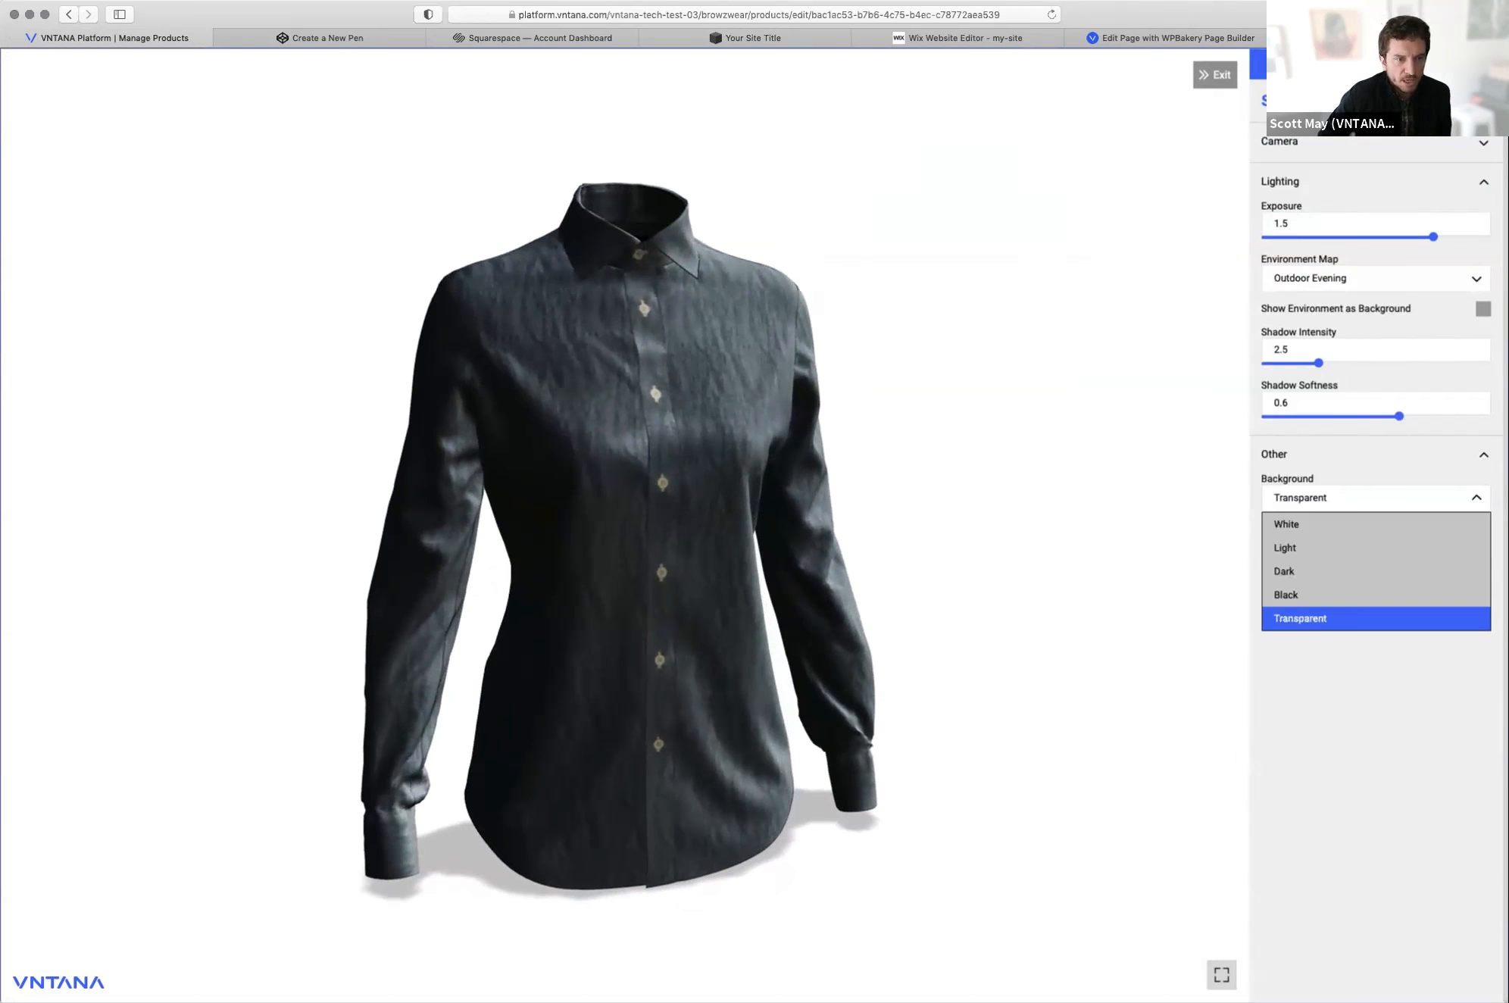
click(1300, 619)
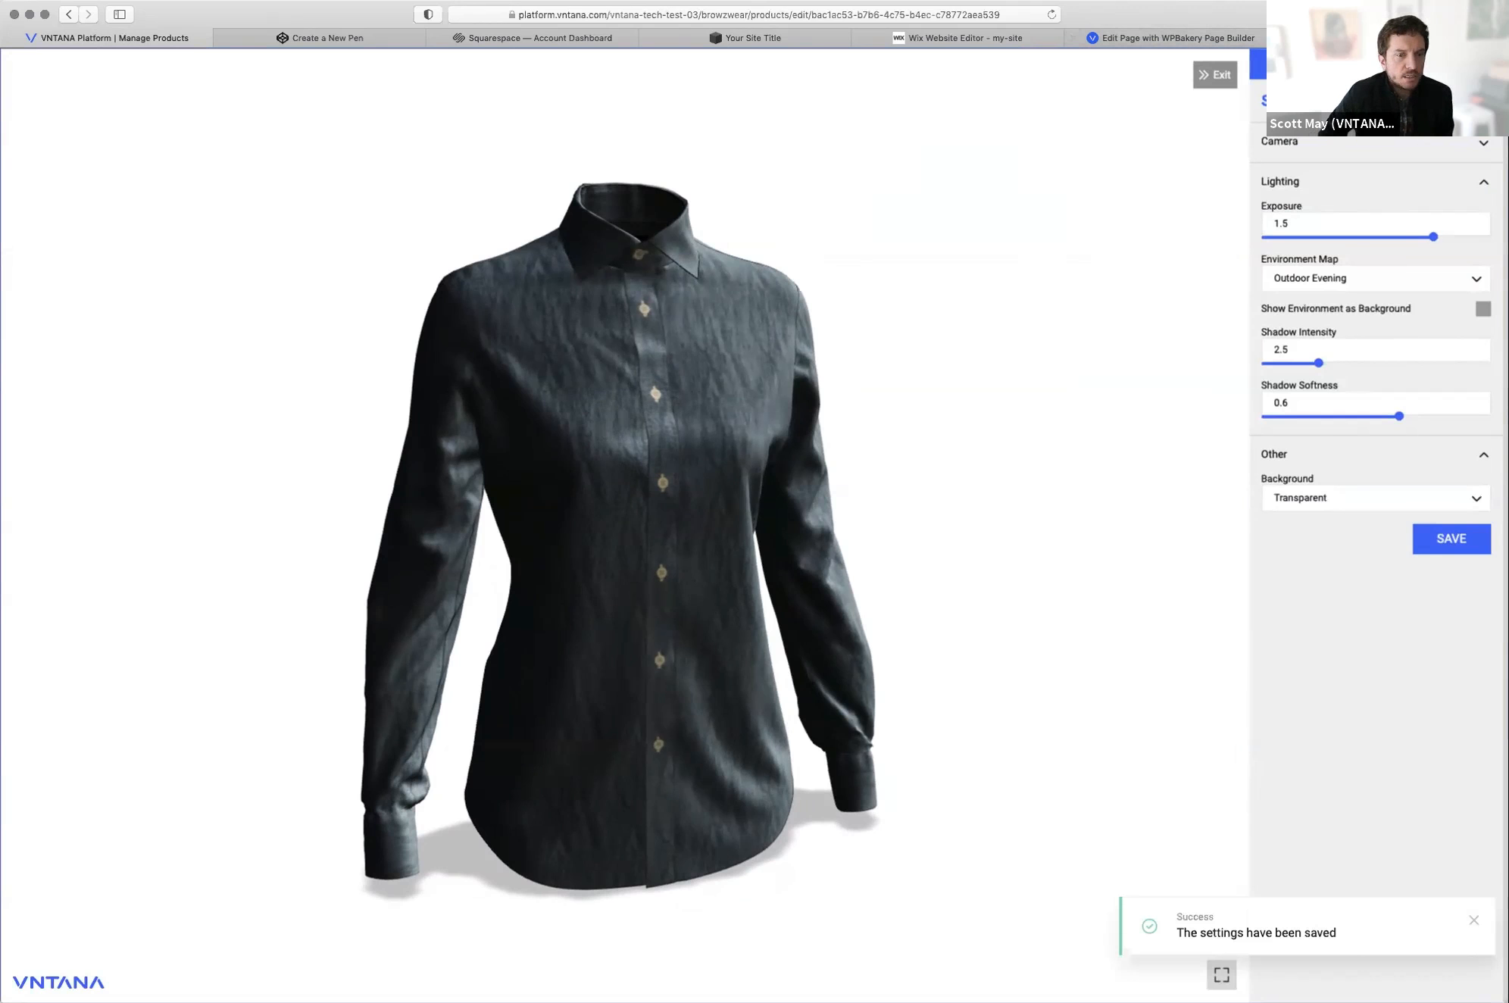
click(1215, 75)
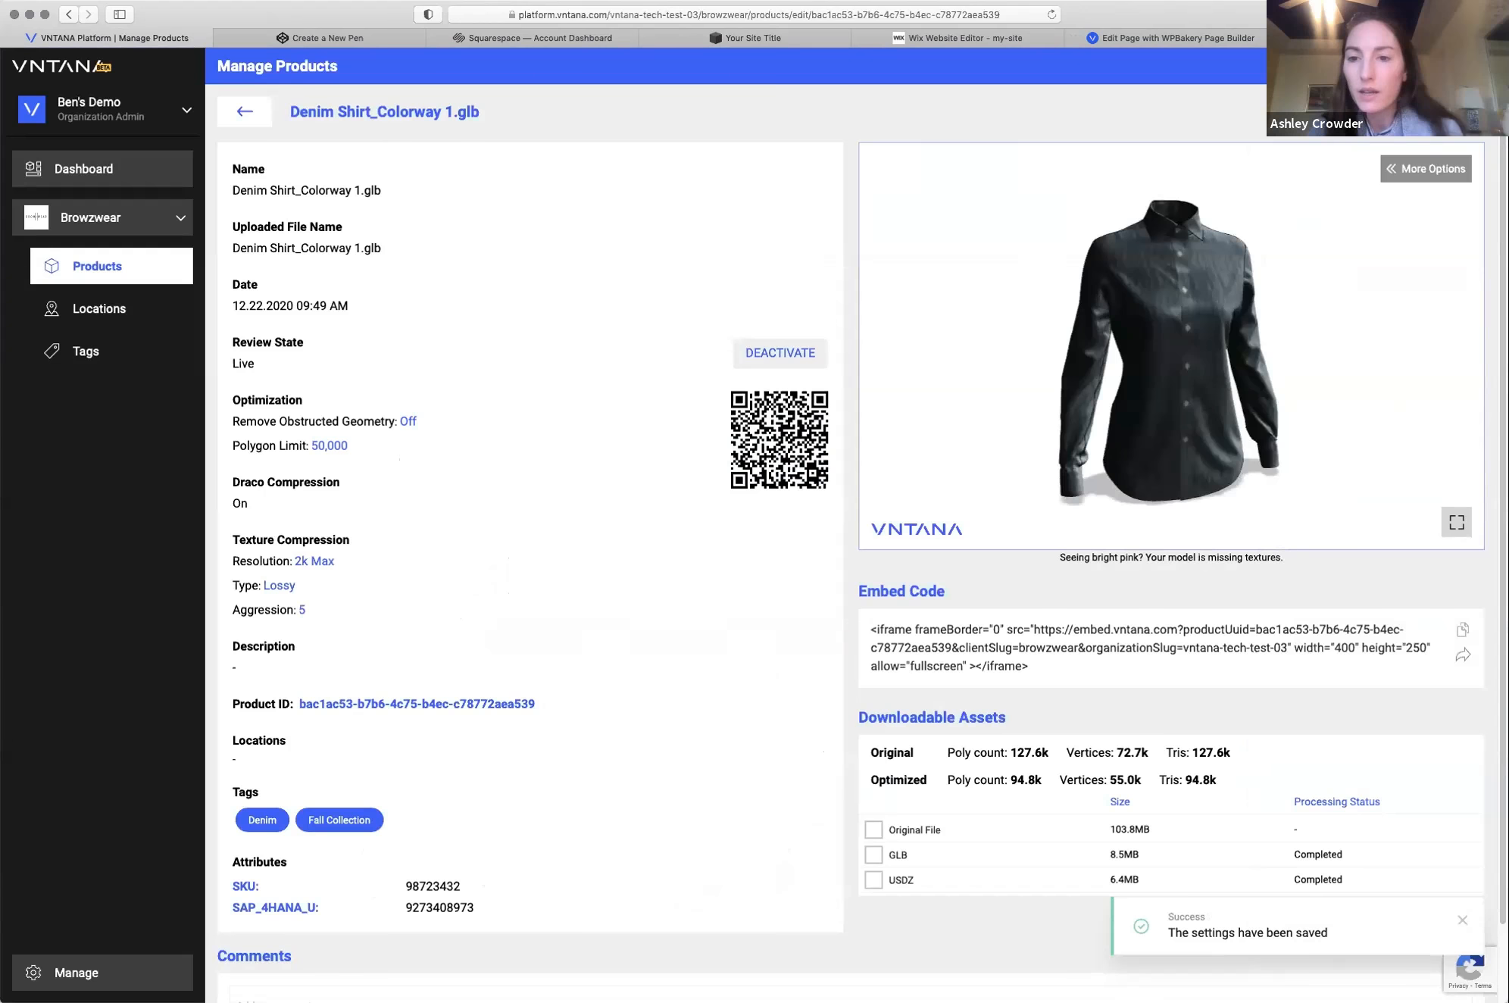
click(1171, 38)
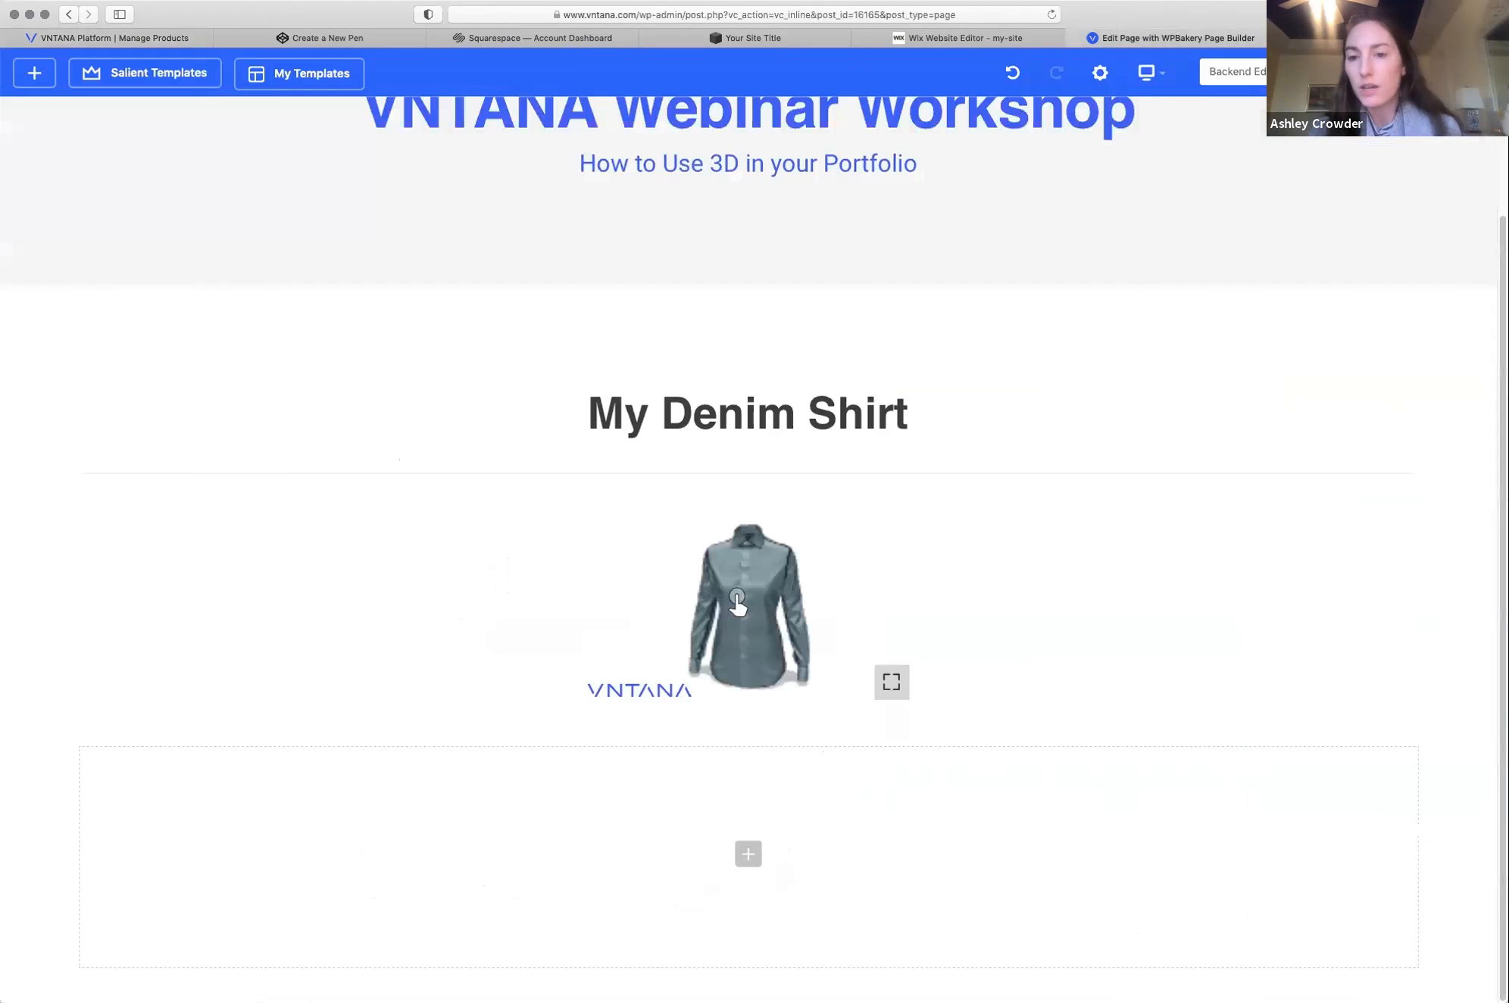
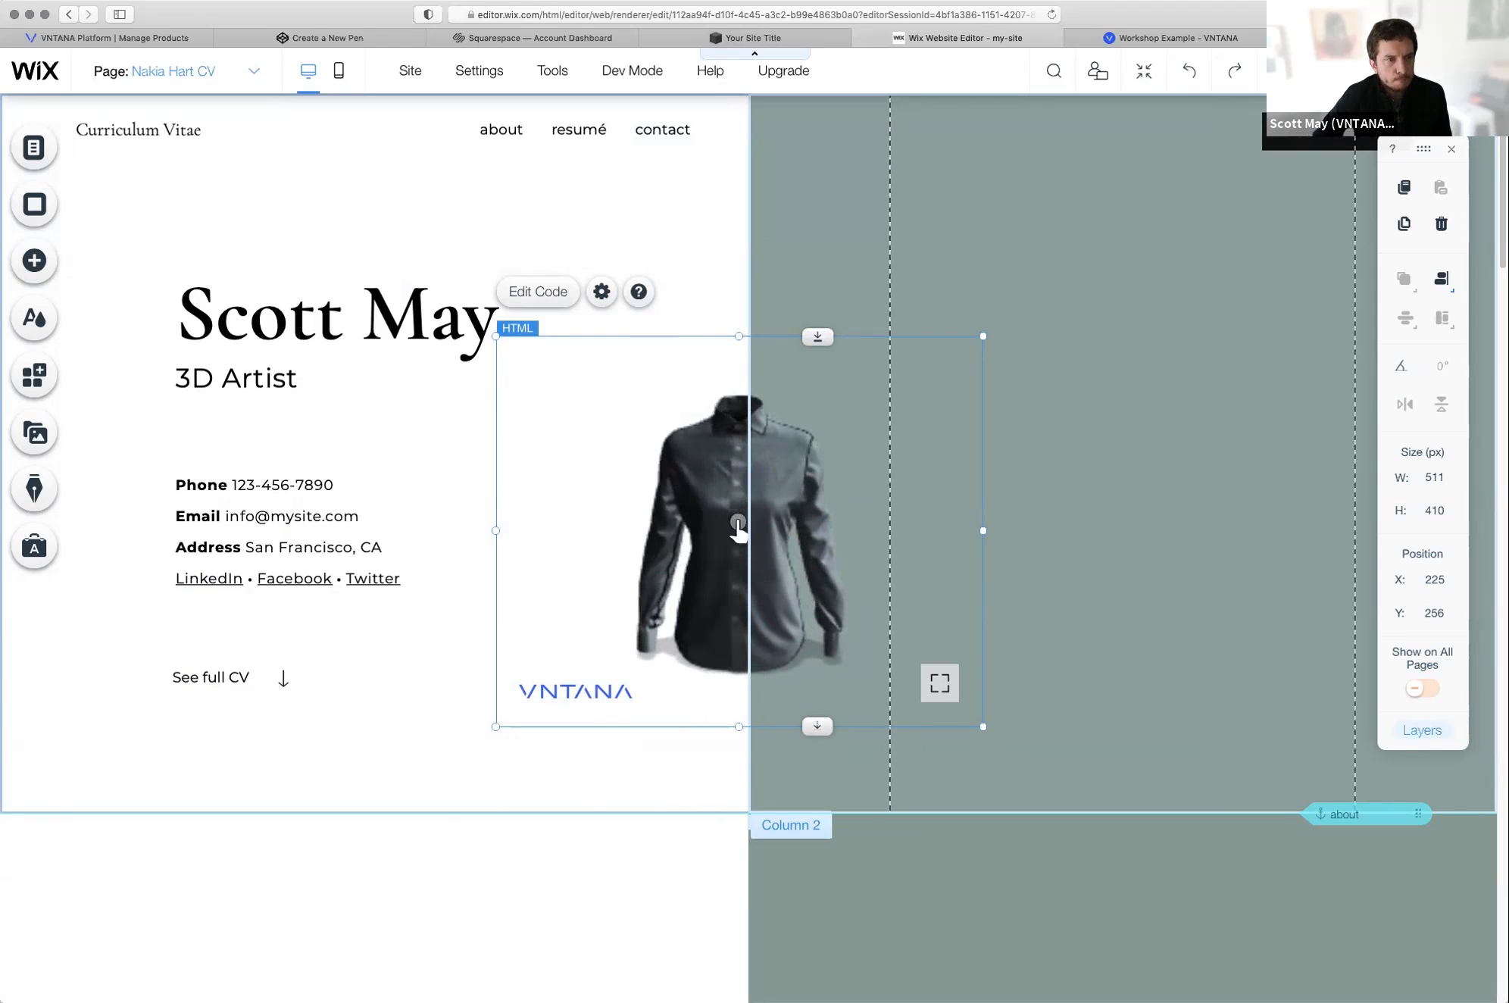
Step: In the Wix editor, set the iframe's frameBorder to 1, enlarge the HTML box to about 523 × 422 px, and preview the site
click(602, 292)
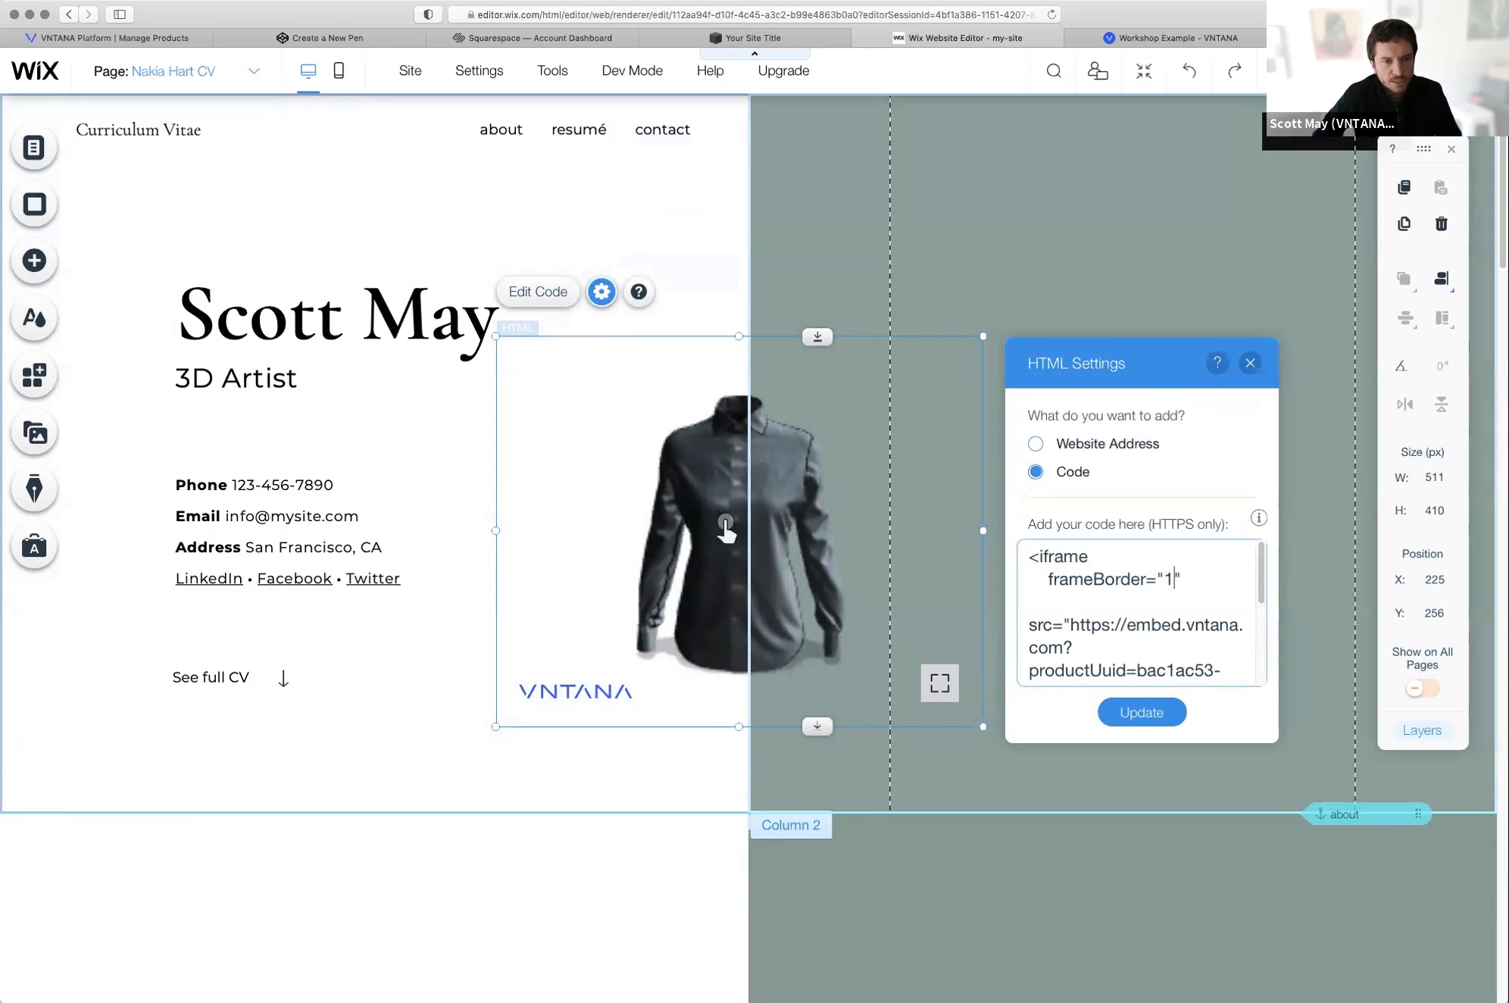
key(BackSpace)
text(1)
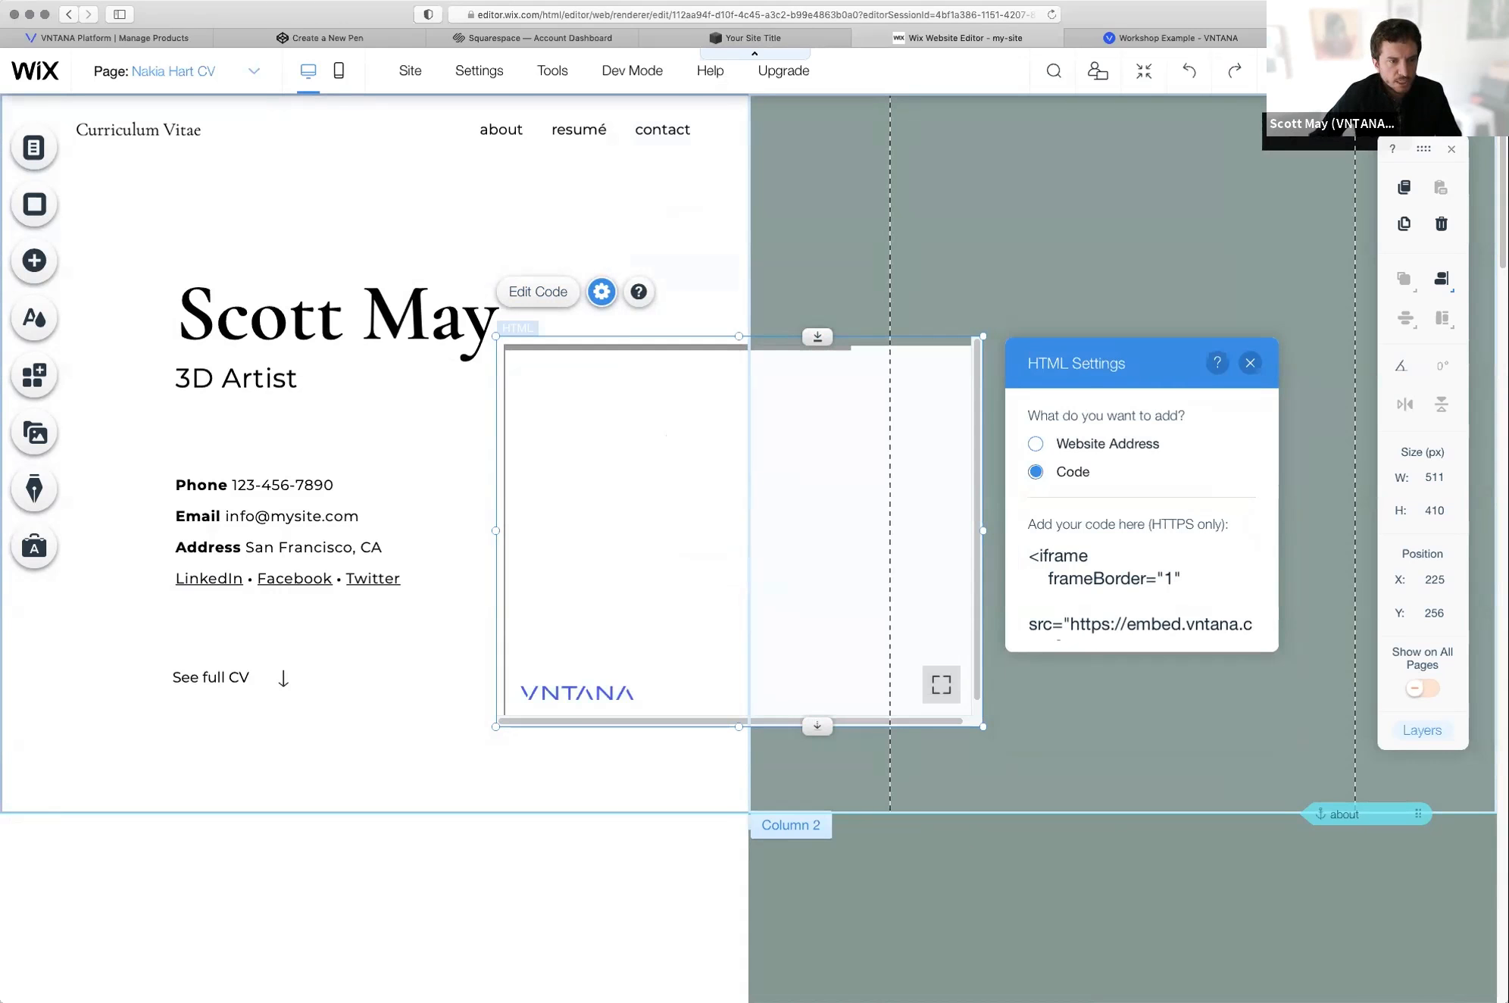
drag(983, 726, 995, 738)
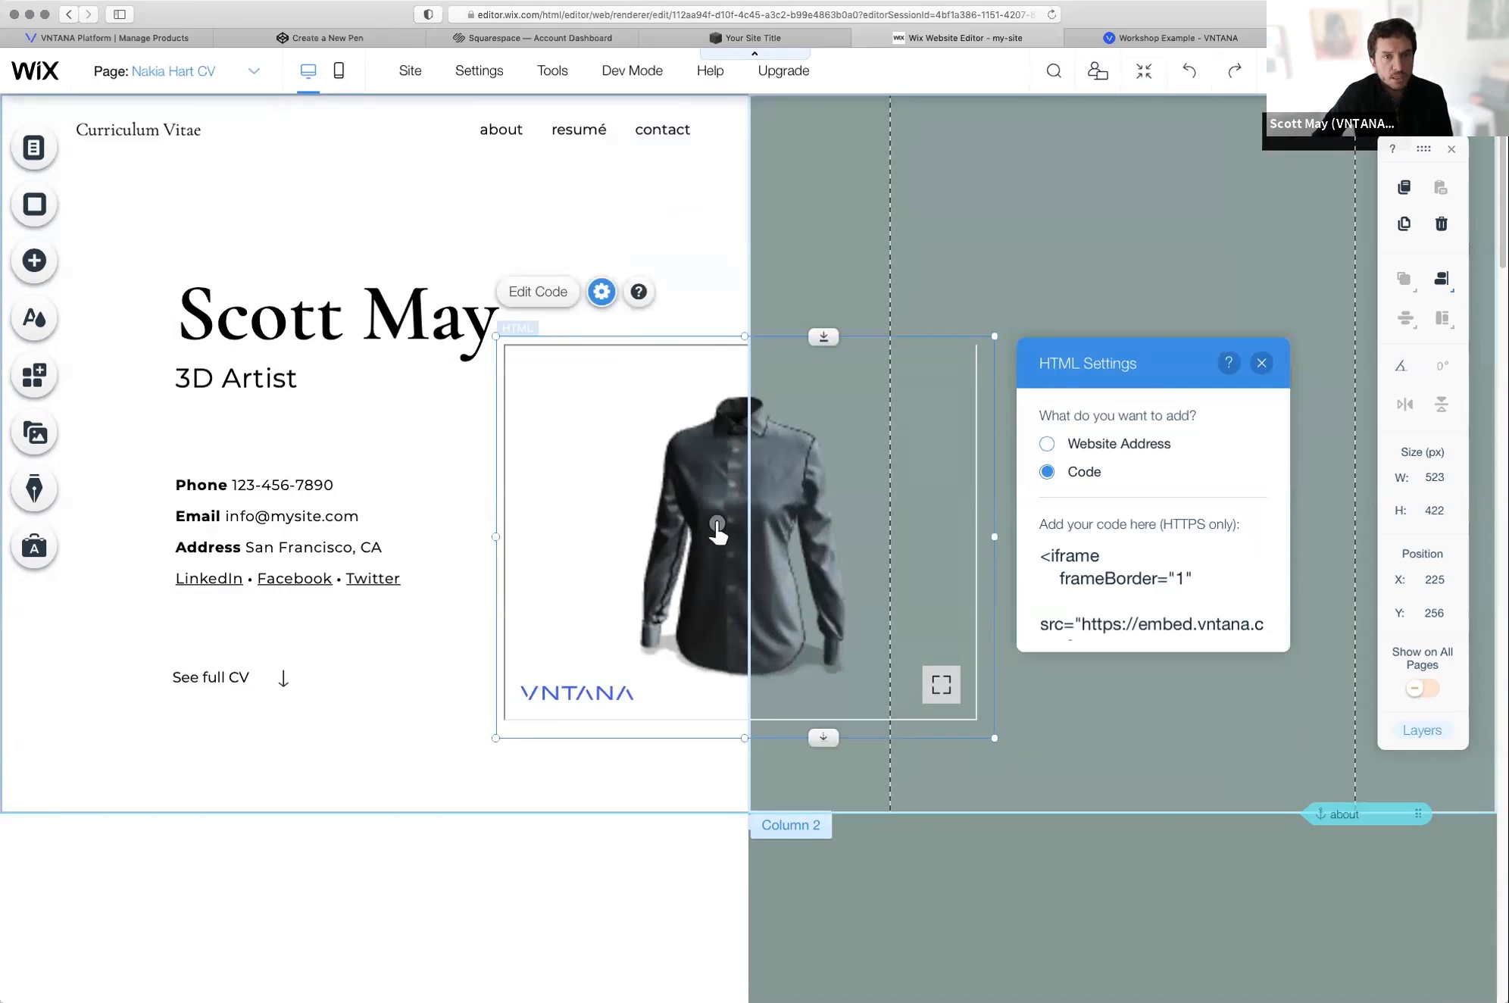
click(1380, 71)
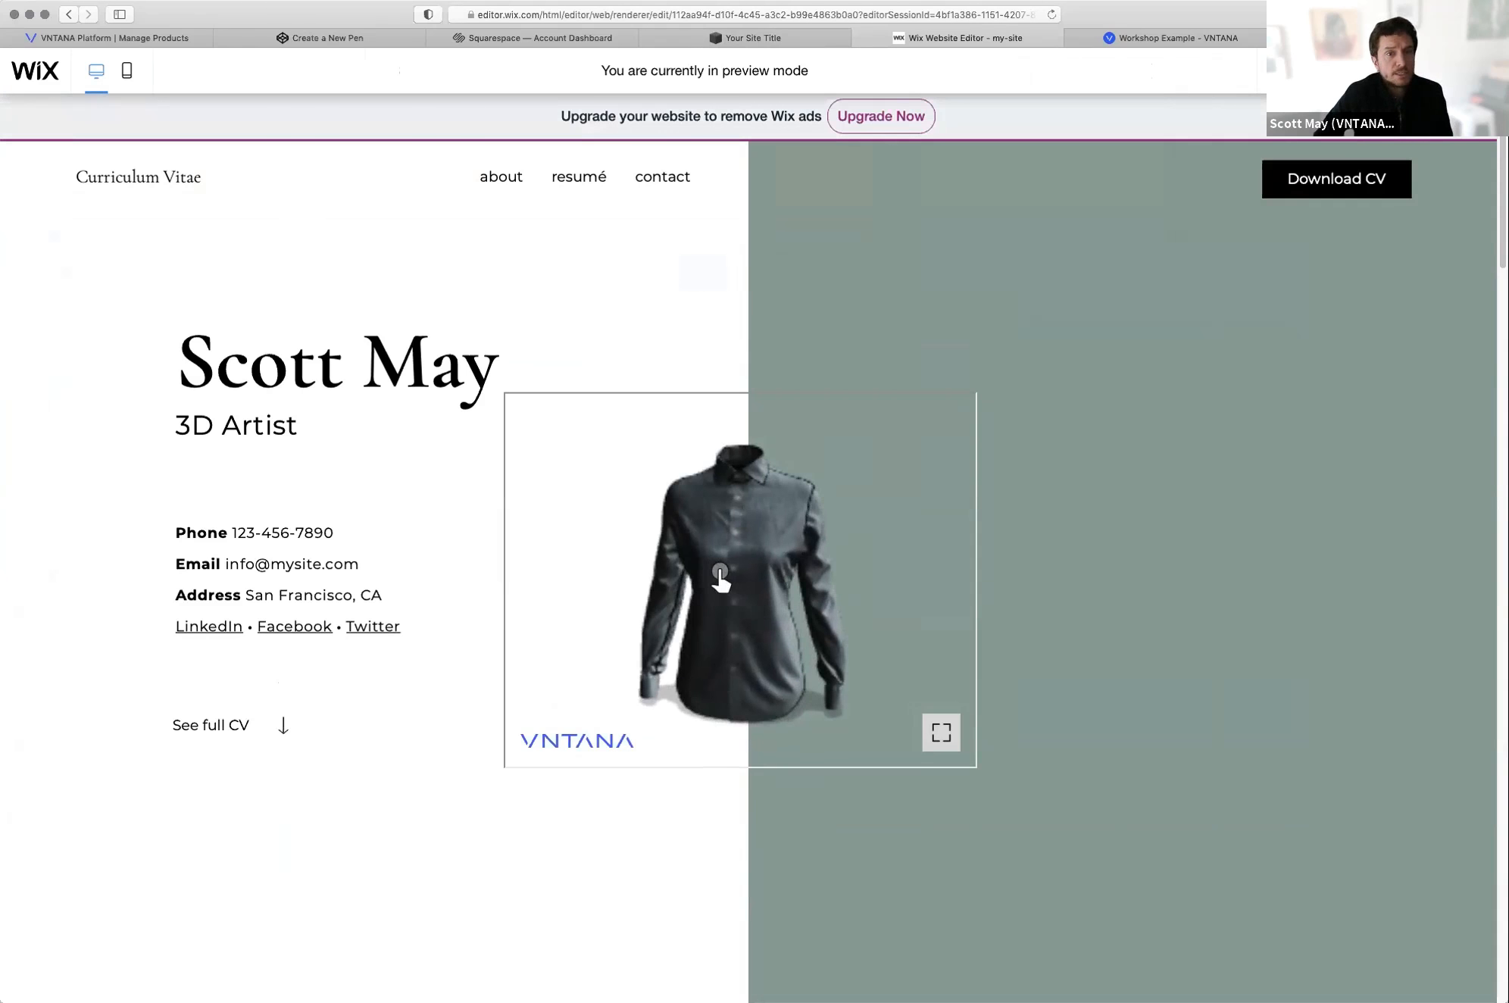
Step: Leave the preview and set the shirt iframe's frameBorder back to 0 in its HTML code
click(1363, 70)
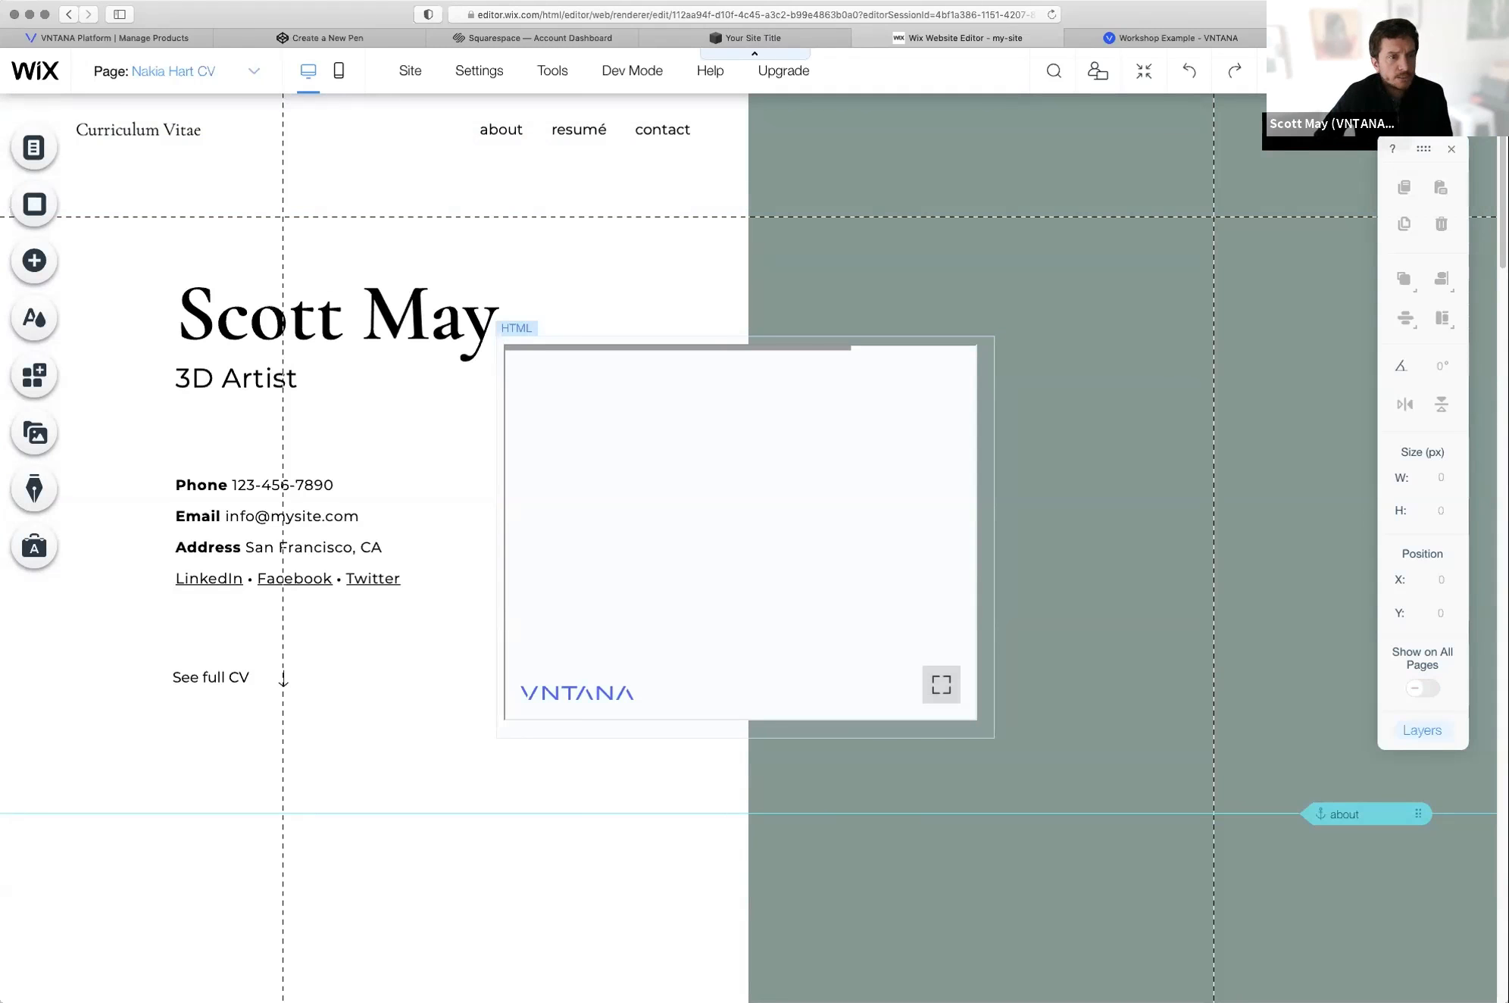
click(717, 528)
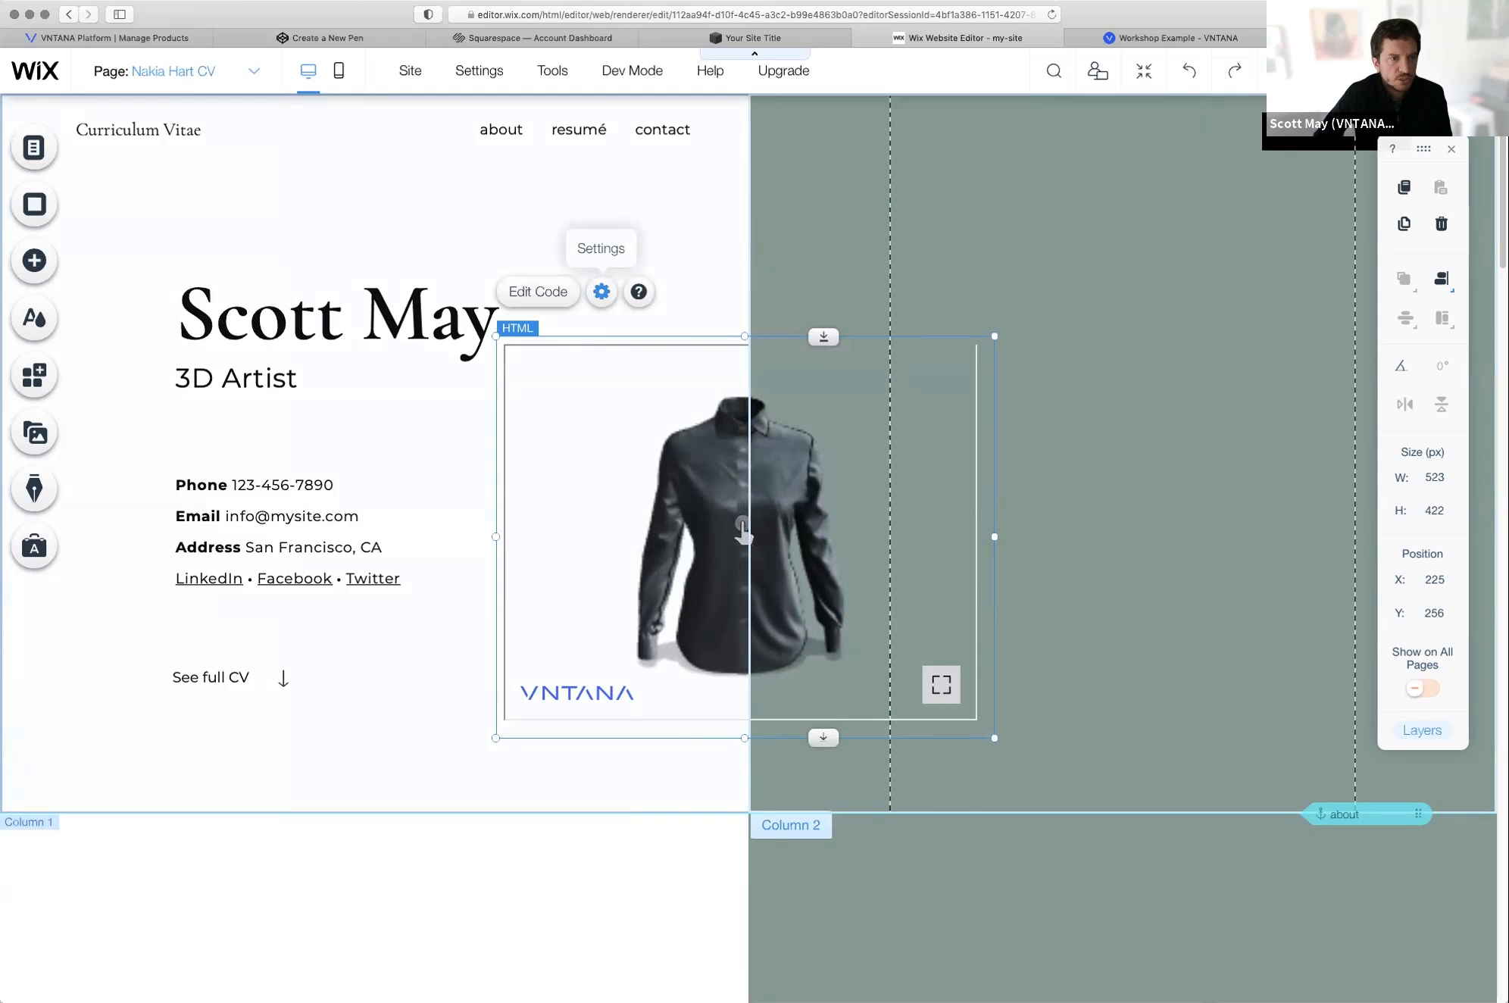
click(601, 292)
key(super+v)
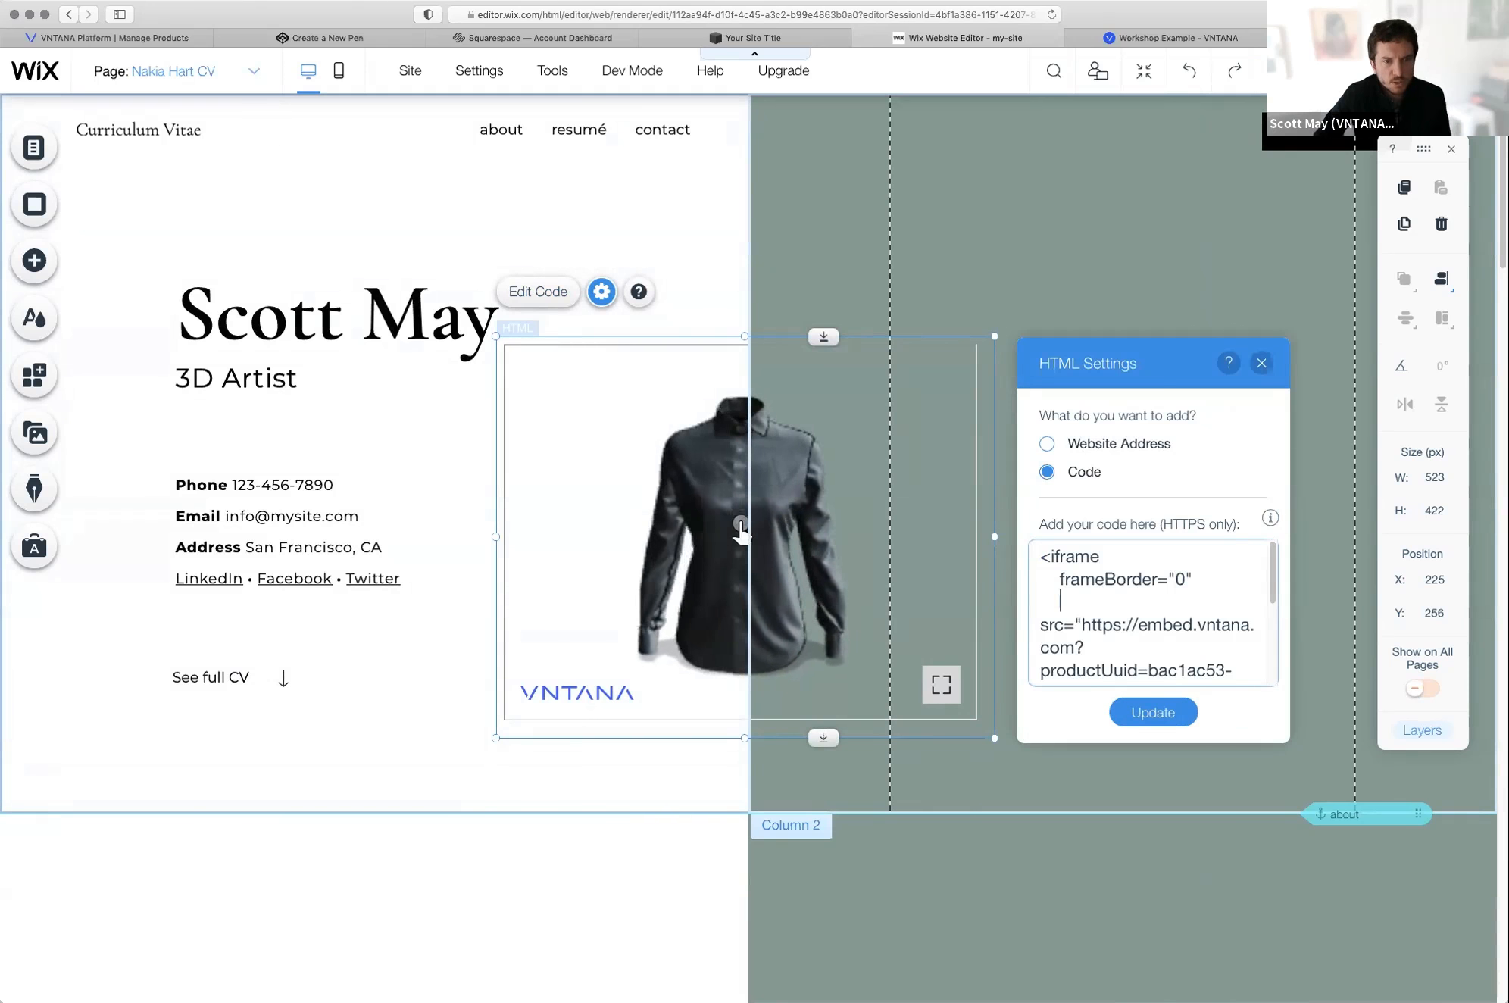
scroll(1153, 612, down, 3)
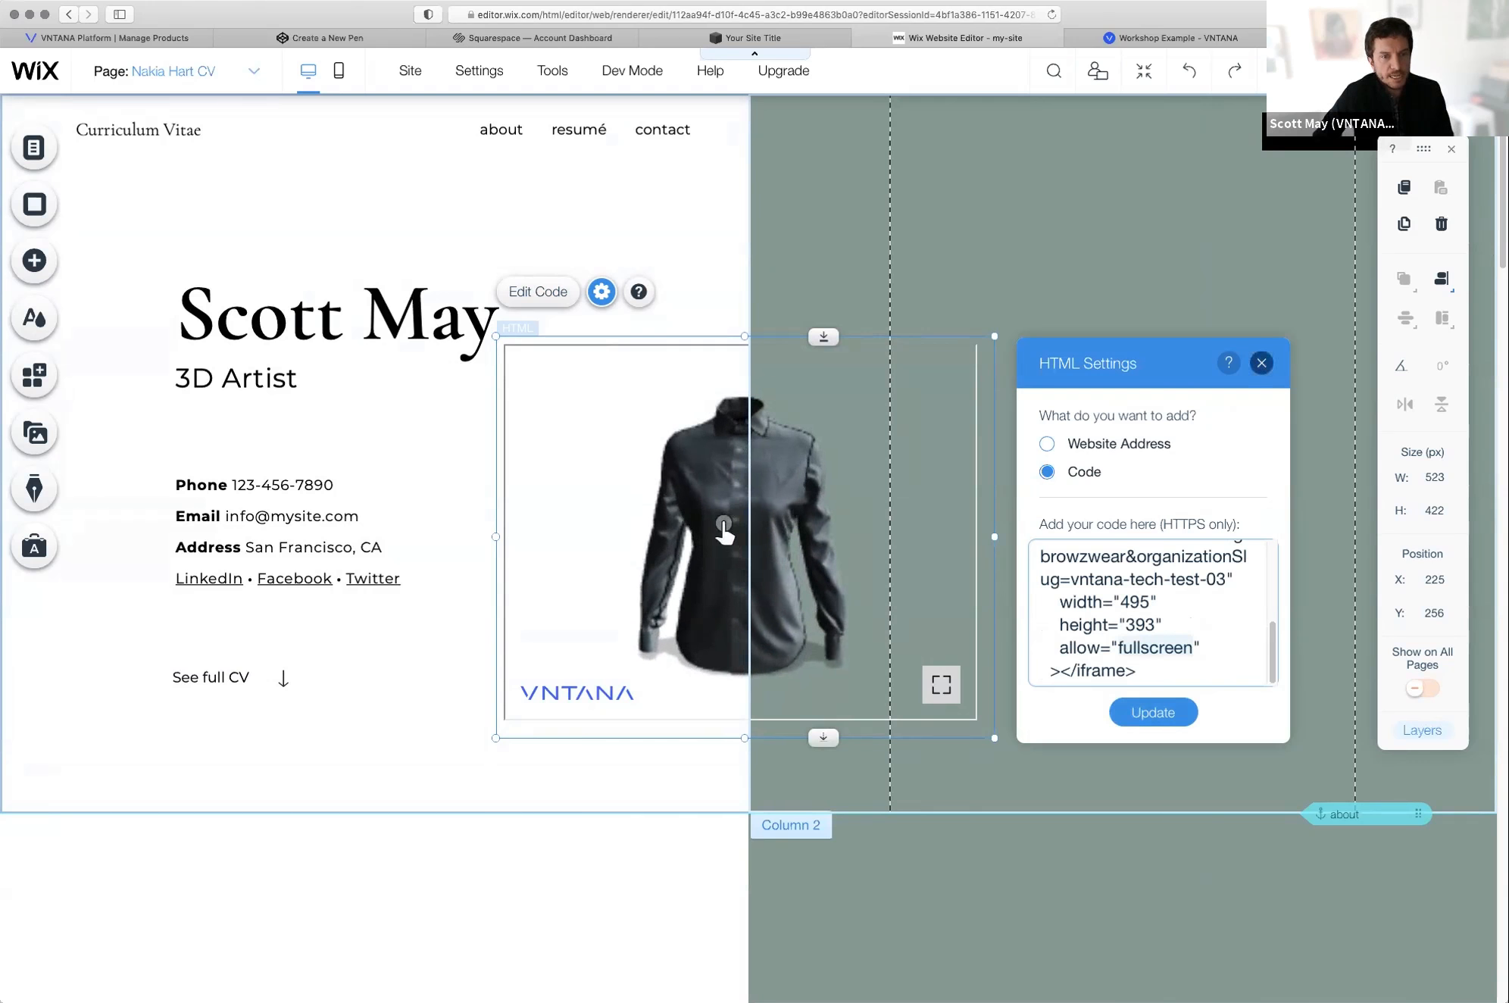
click(1261, 363)
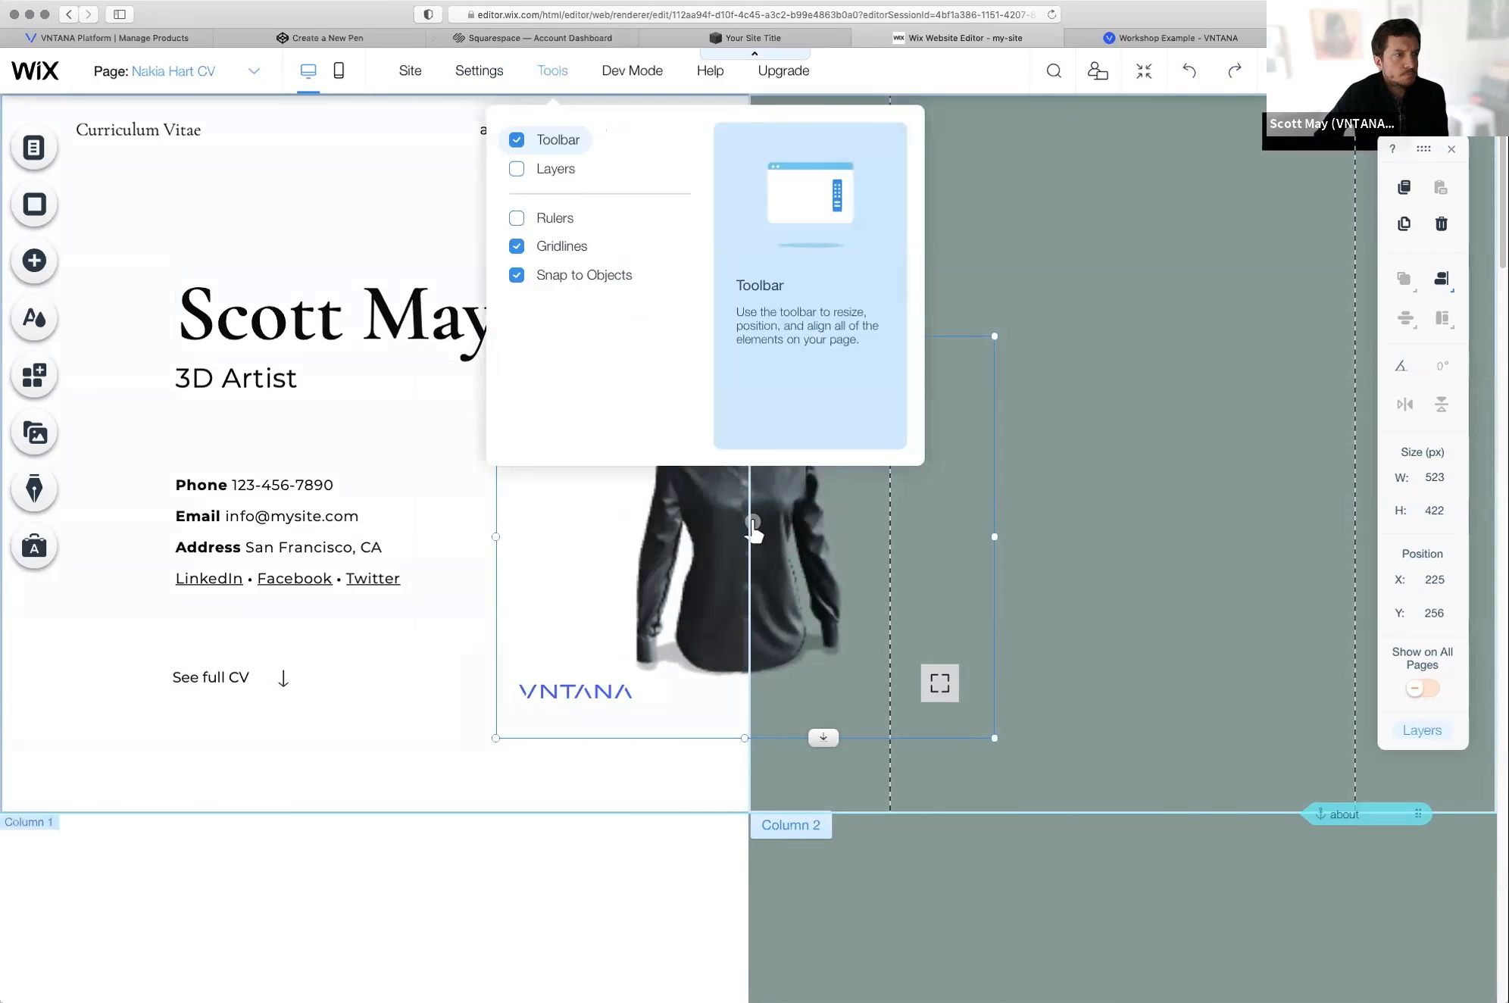
Step: Add an Embed a Site element to the Wix page
click(34, 259)
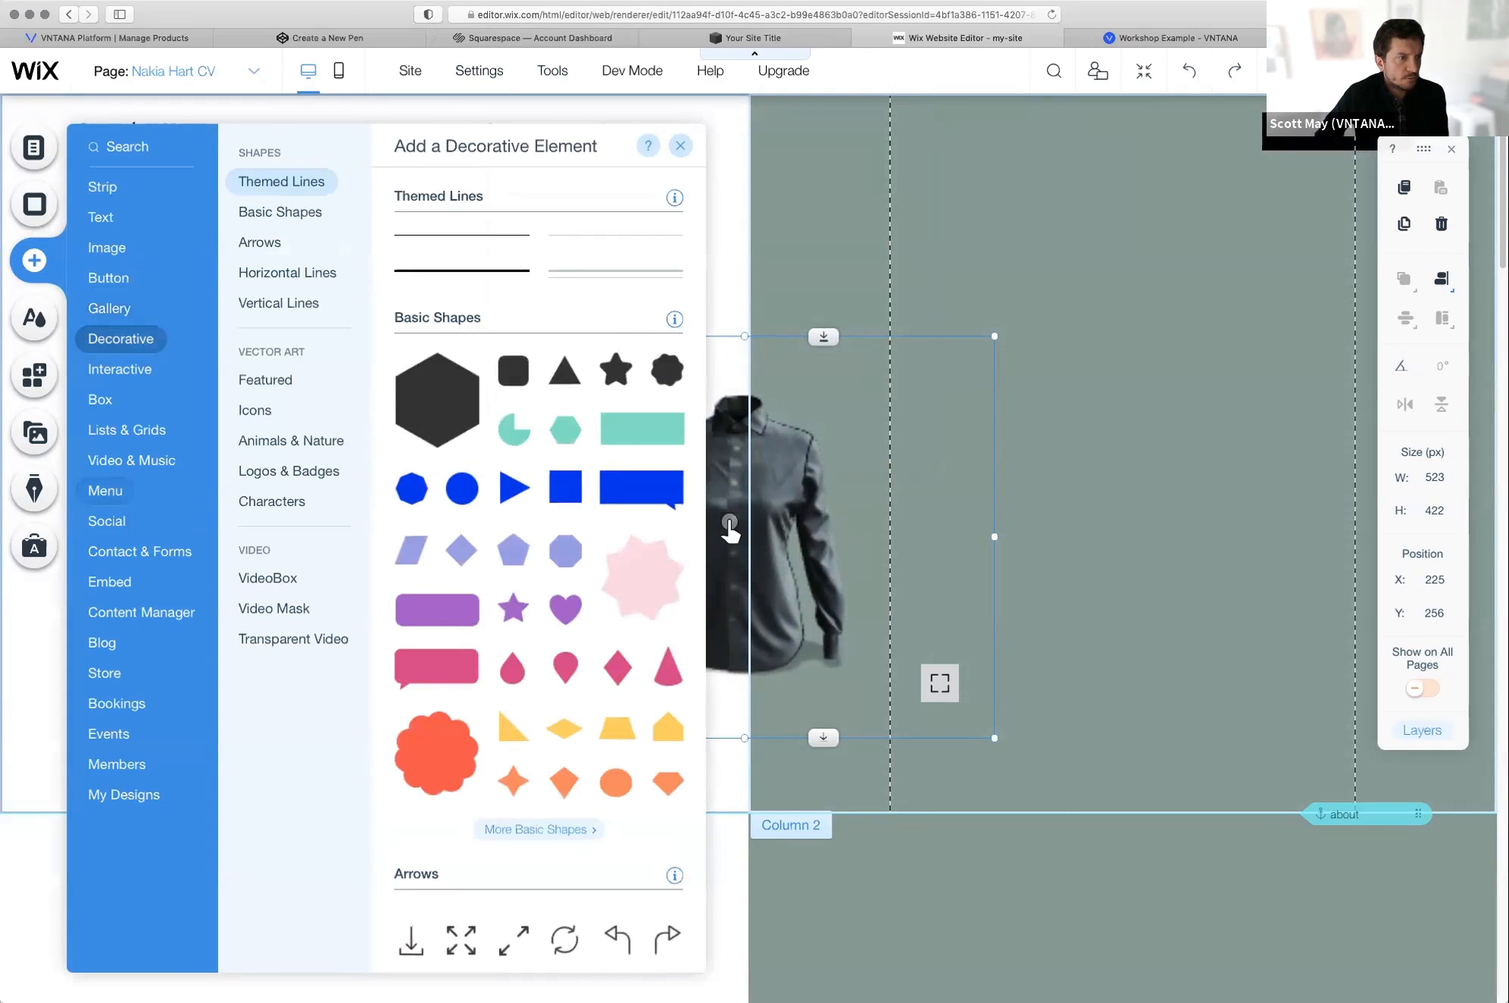
mouse_move(139, 552)
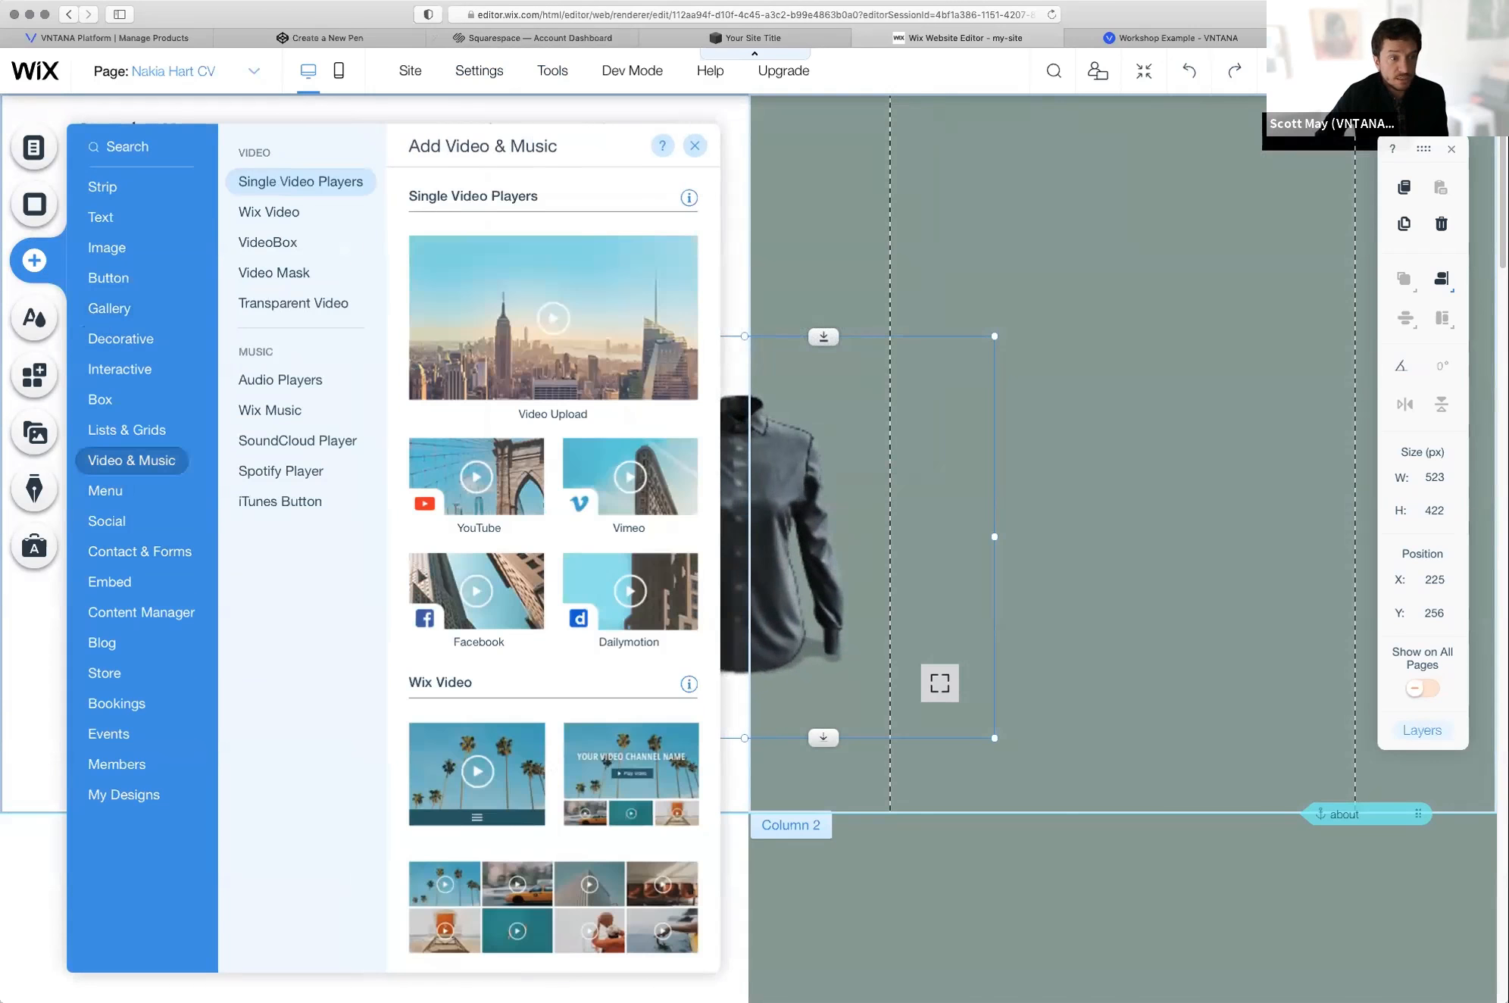
mouse_move(141, 612)
mouse_move(109, 581)
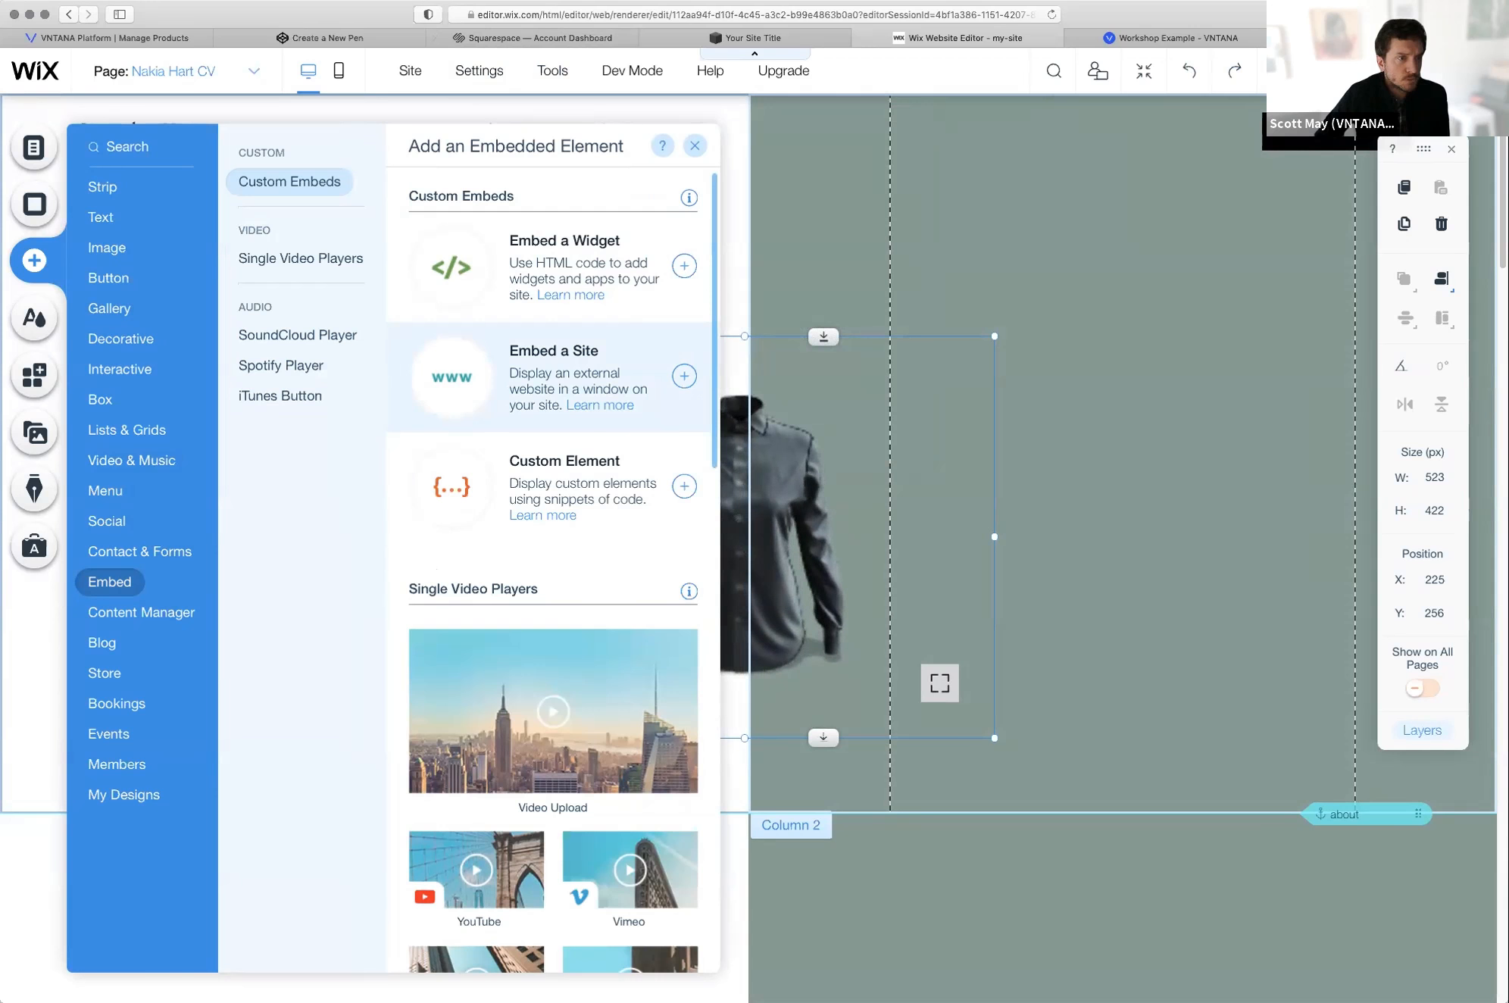
click(553, 377)
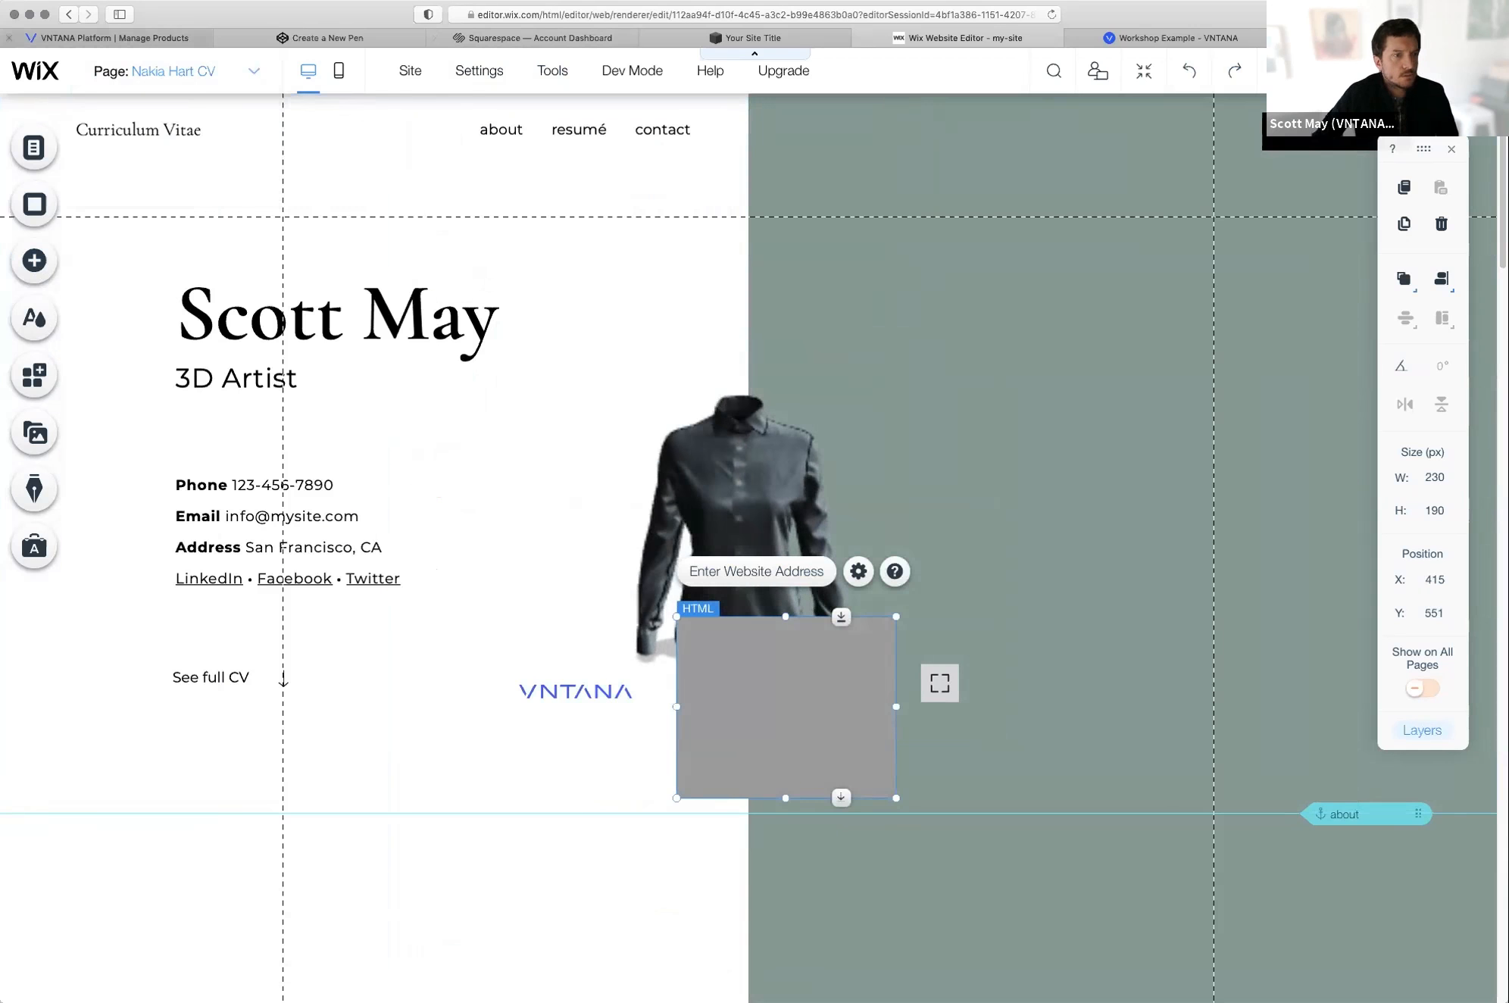
Step: Copy the shirt's embed link from the VNTANA platform and apply it as the new Wix box's website address
click(121, 38)
click(1463, 630)
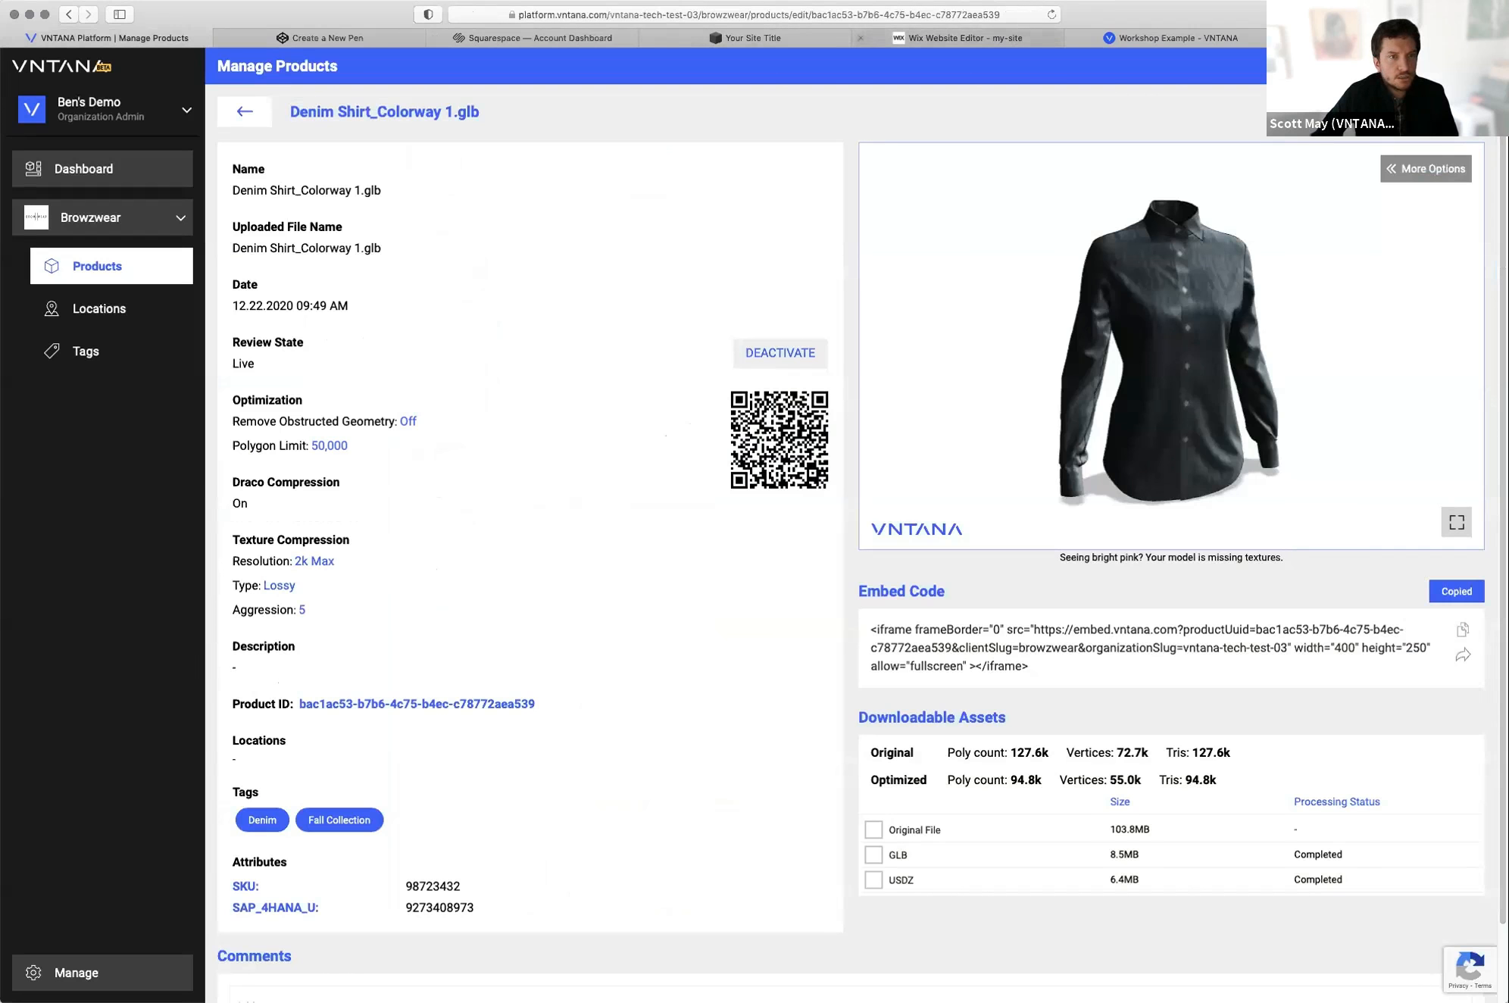
click(962, 38)
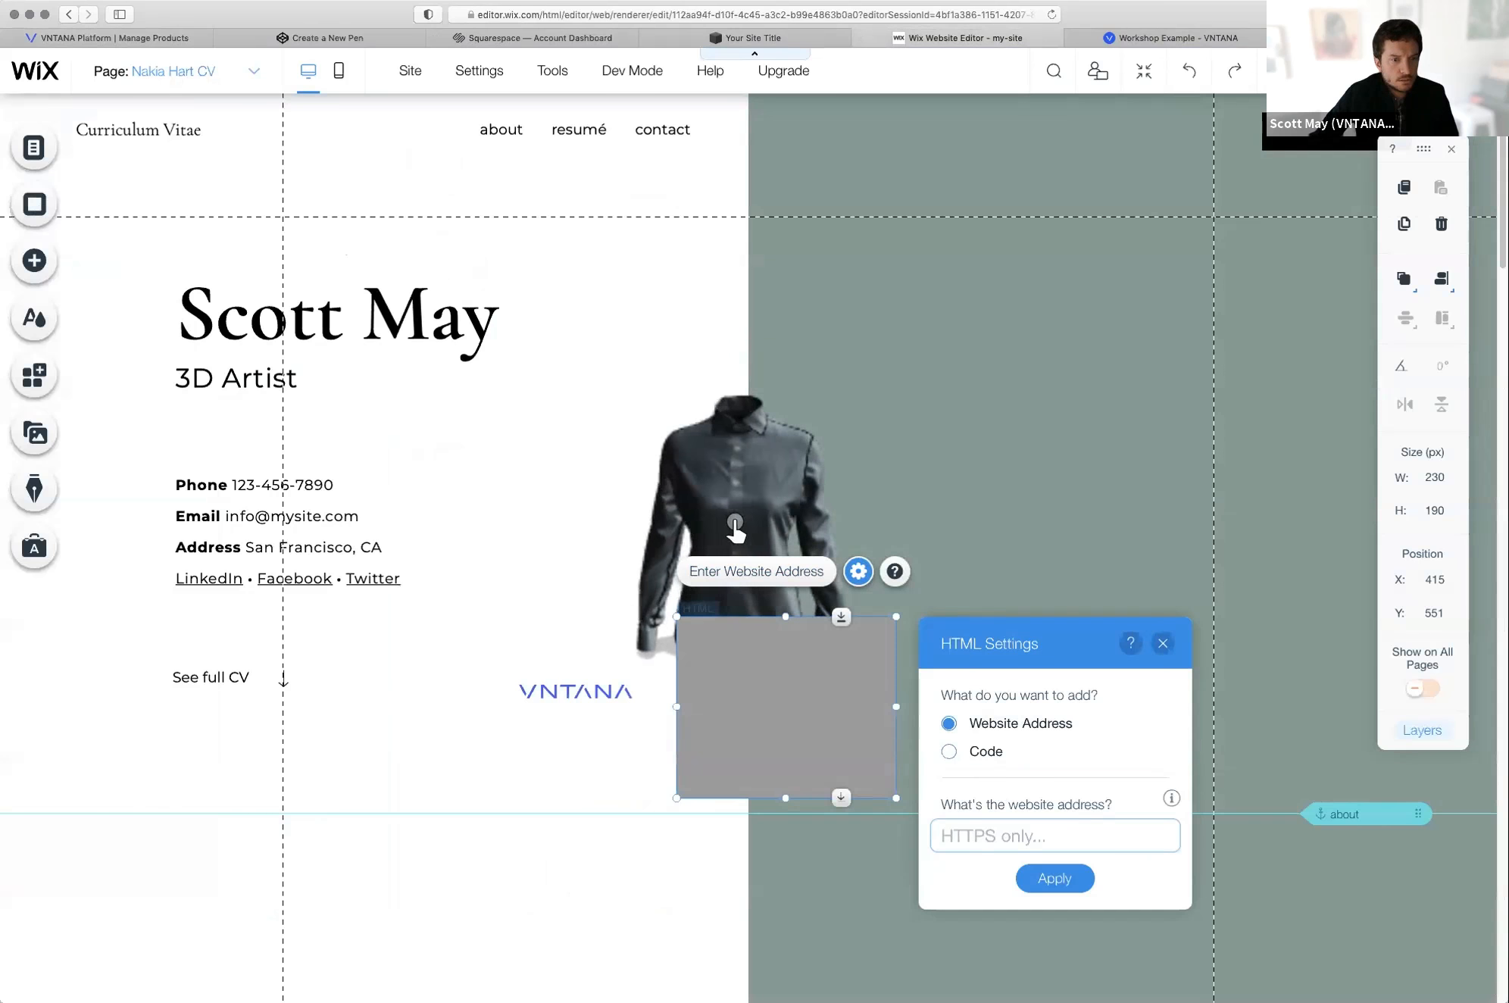
key(super+v)
key(Return)
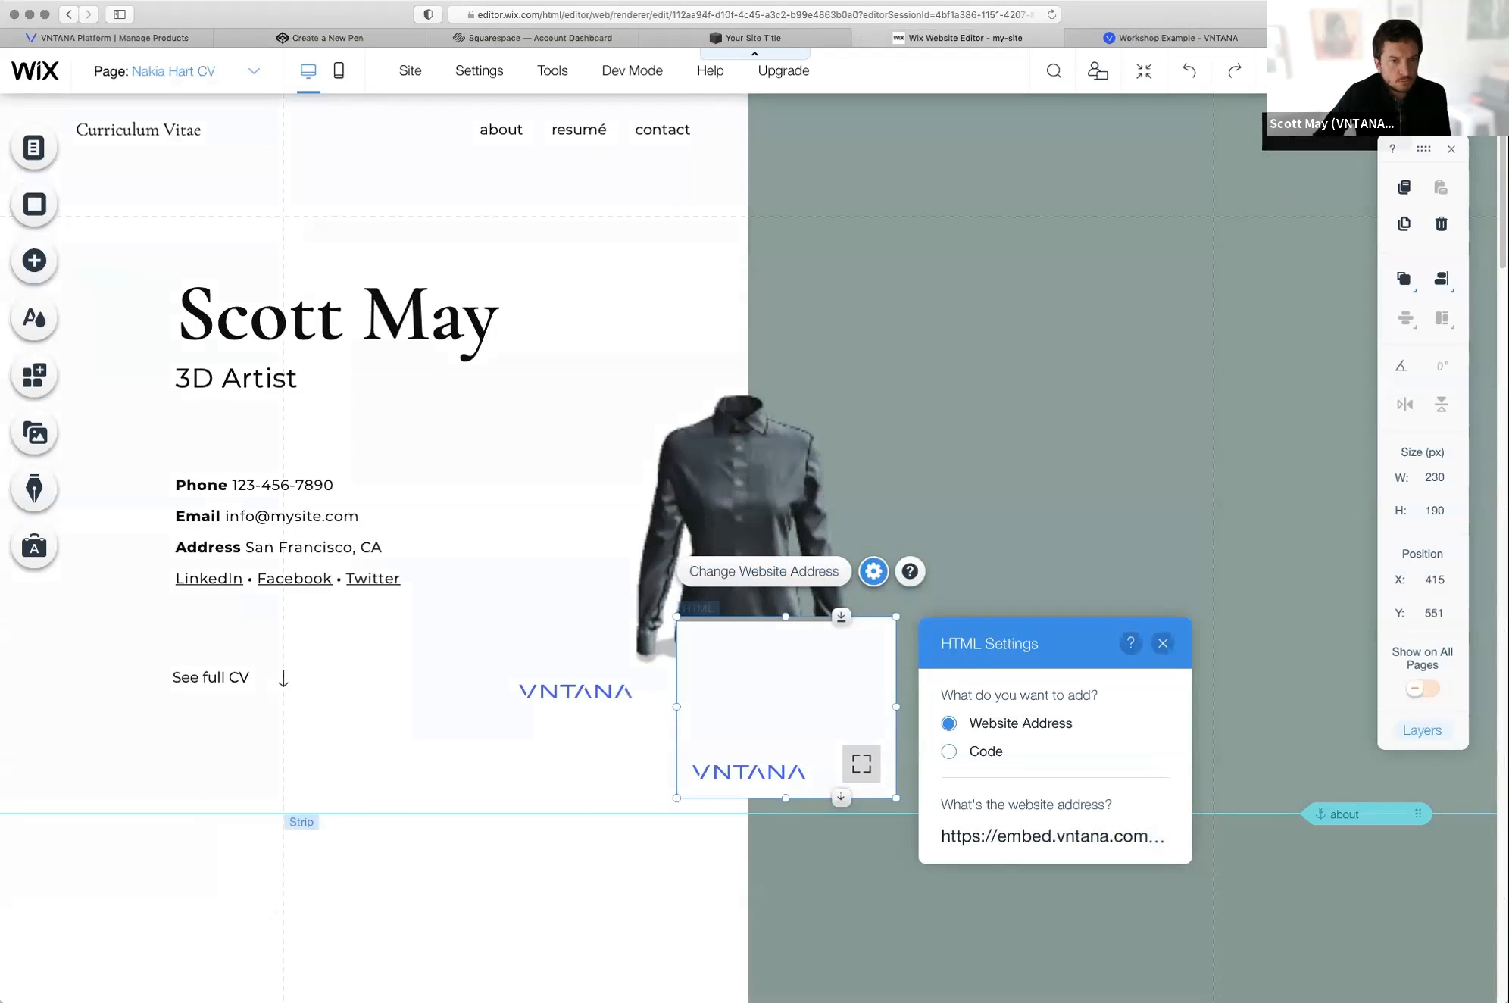
click(1163, 644)
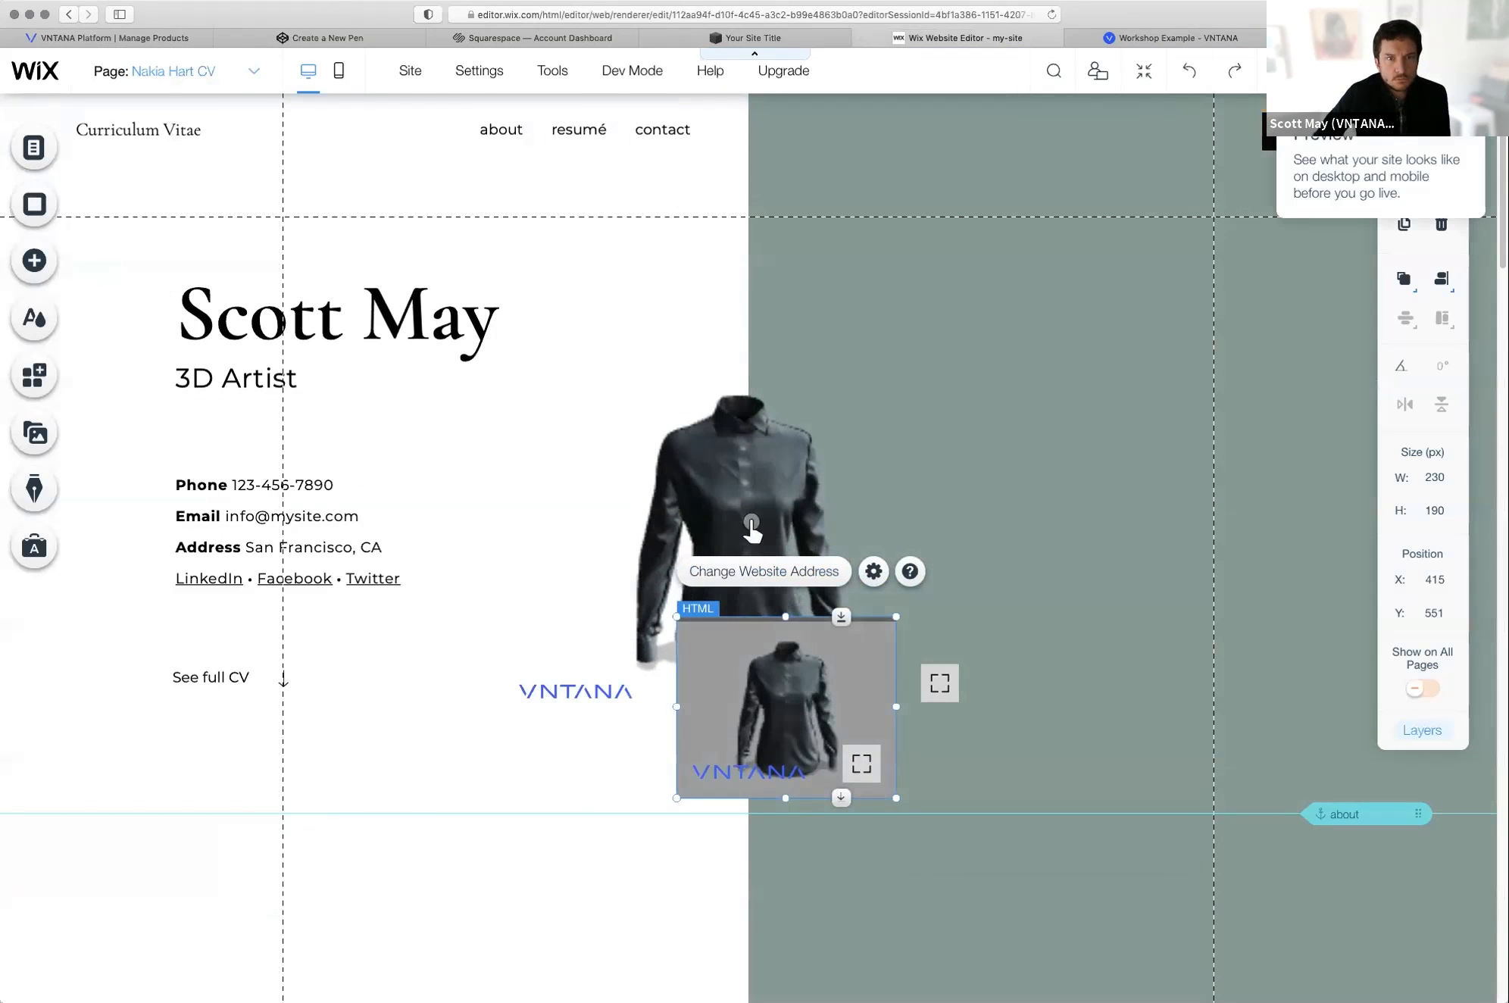
Step: Preview the site, return to the editor, and move the smaller shirt box into the green column at x 750, y 256
click(1380, 71)
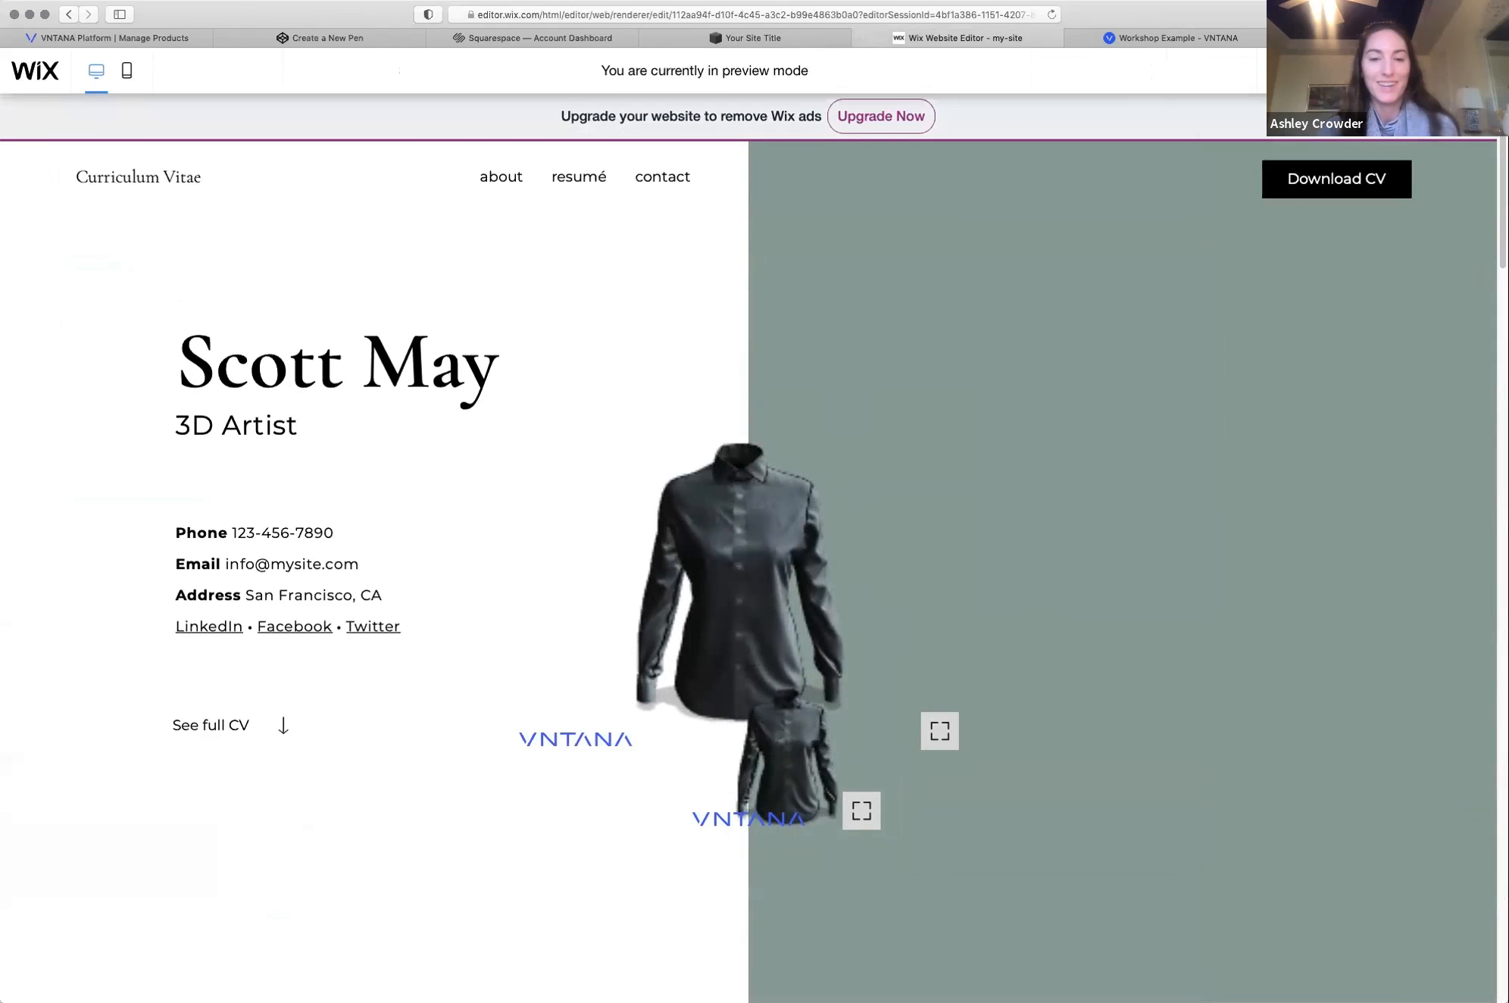
click(1440, 70)
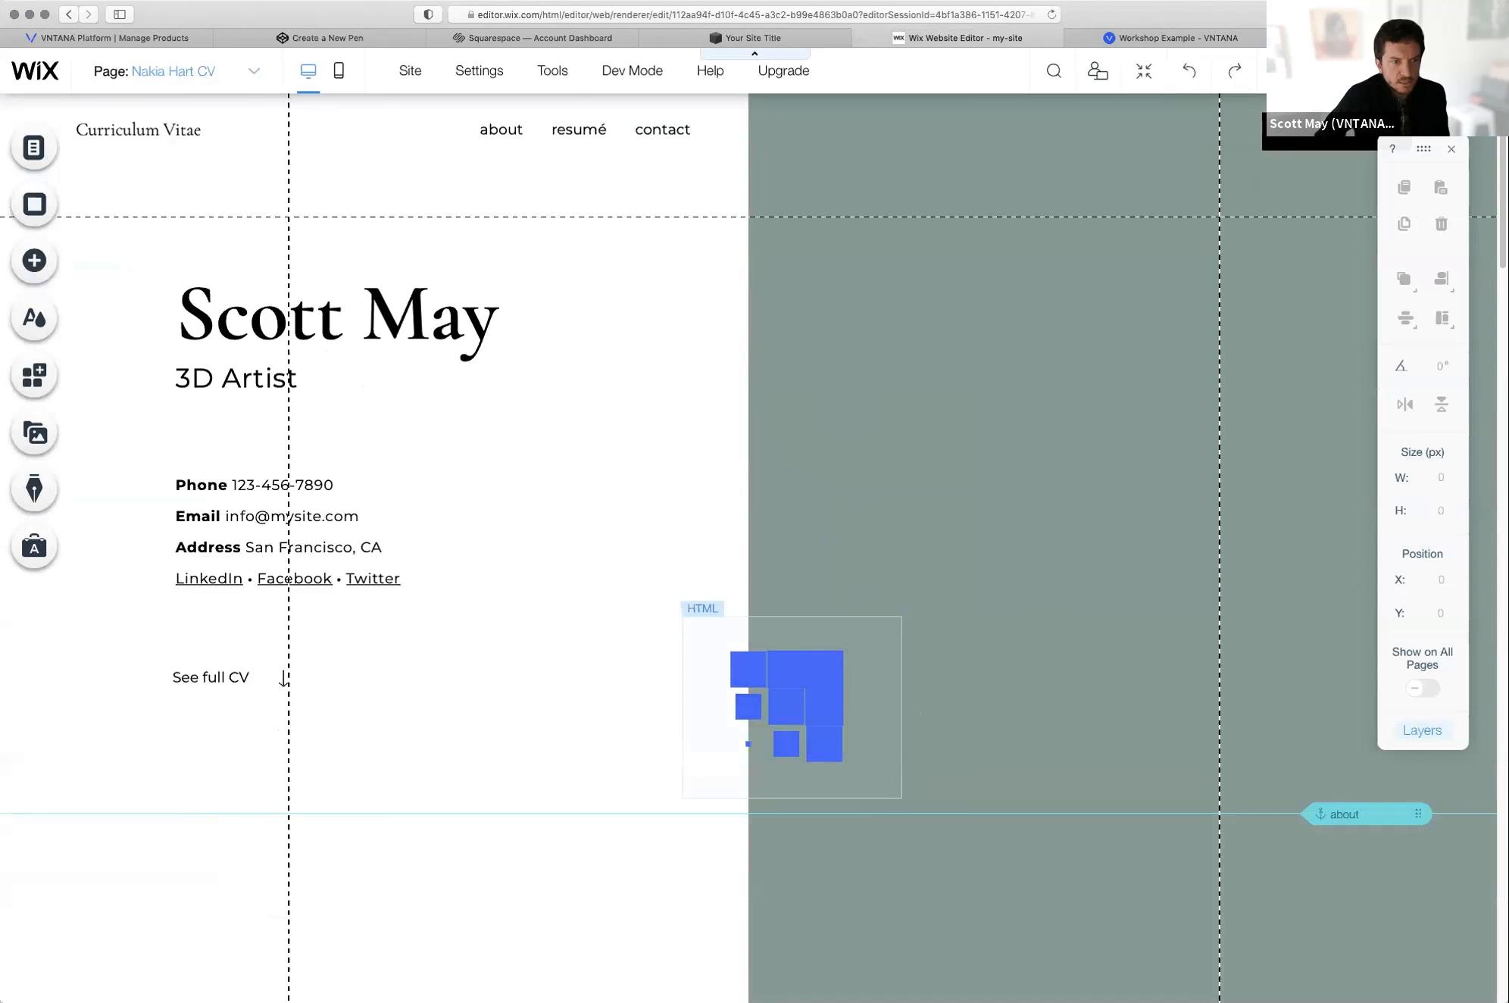
click(786, 704)
drag(786, 704, 1060, 471)
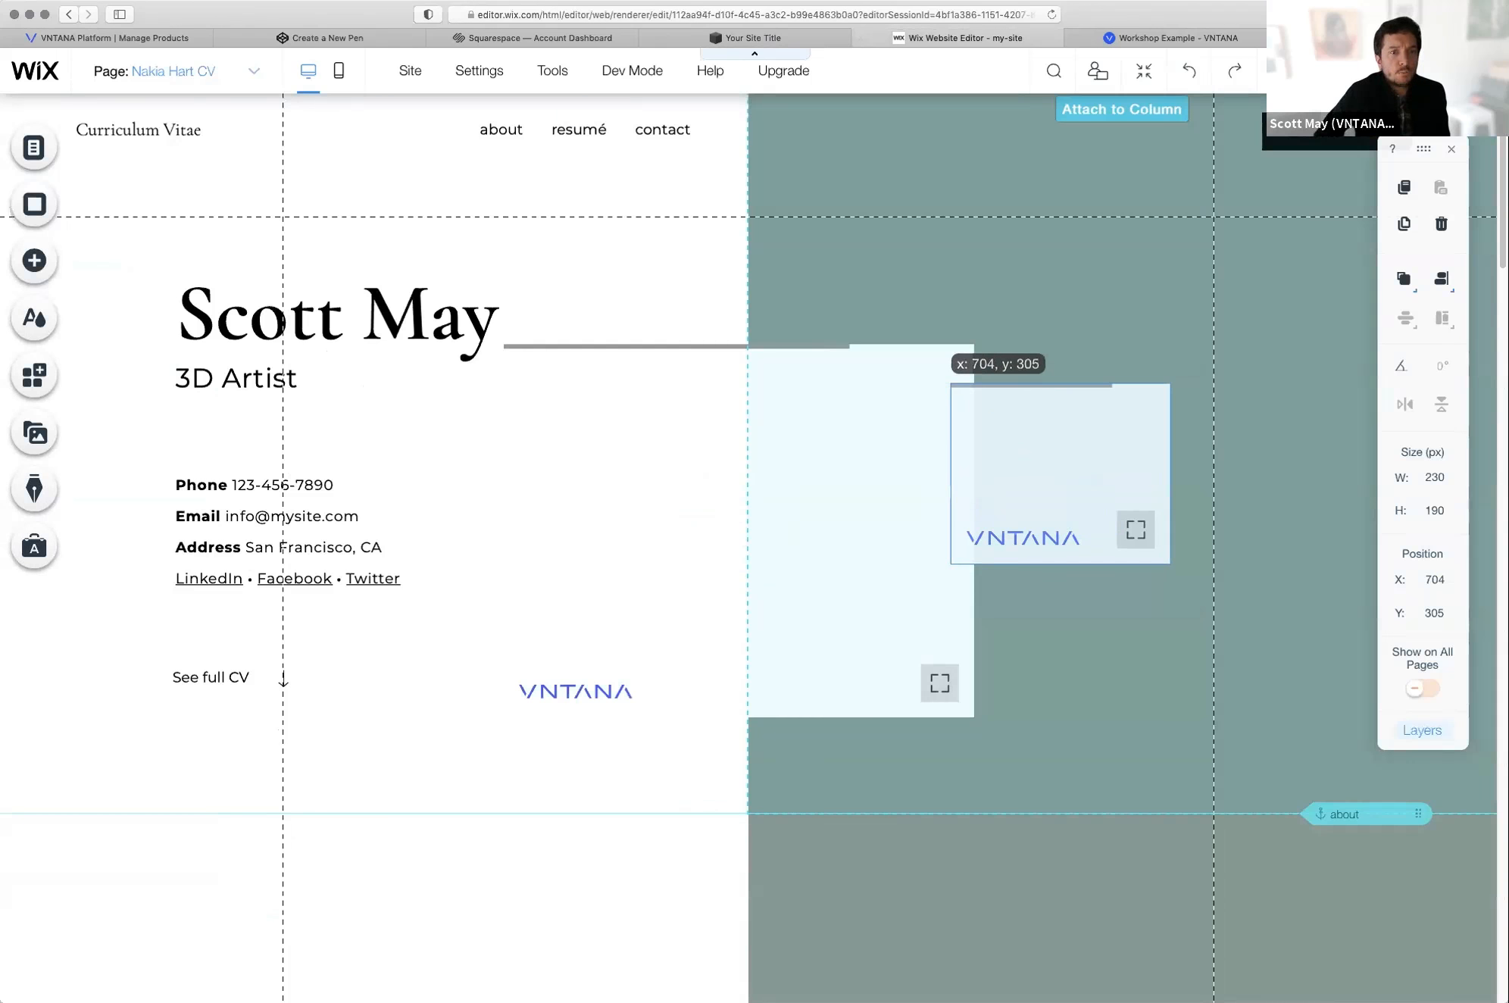
drag(1061, 471, 1105, 426)
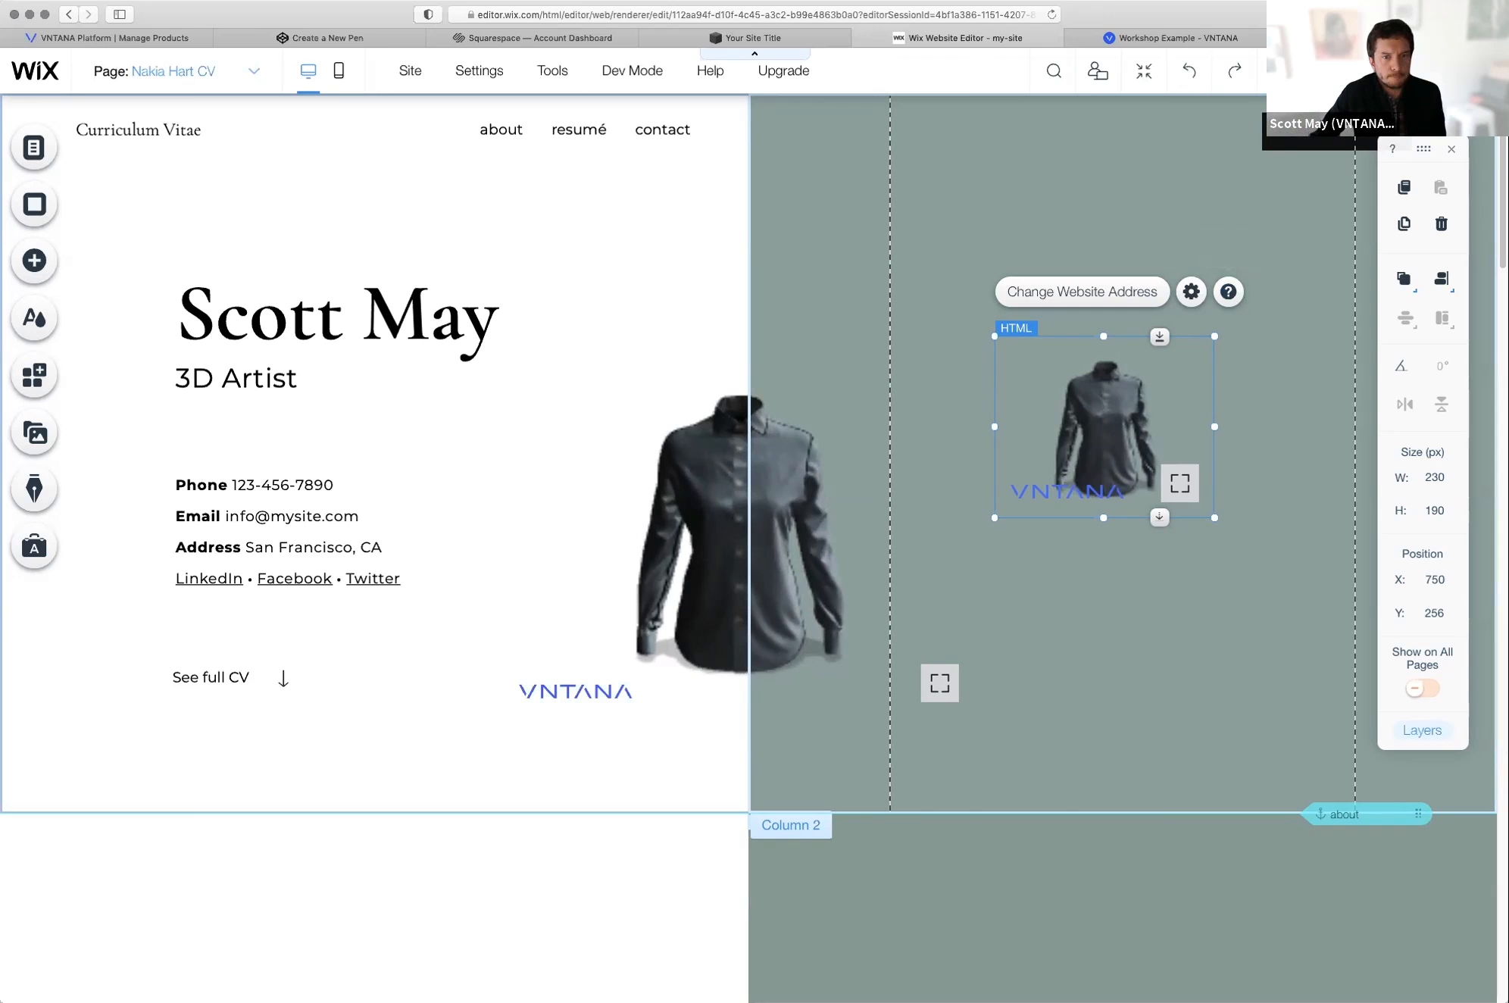
click(1236, 322)
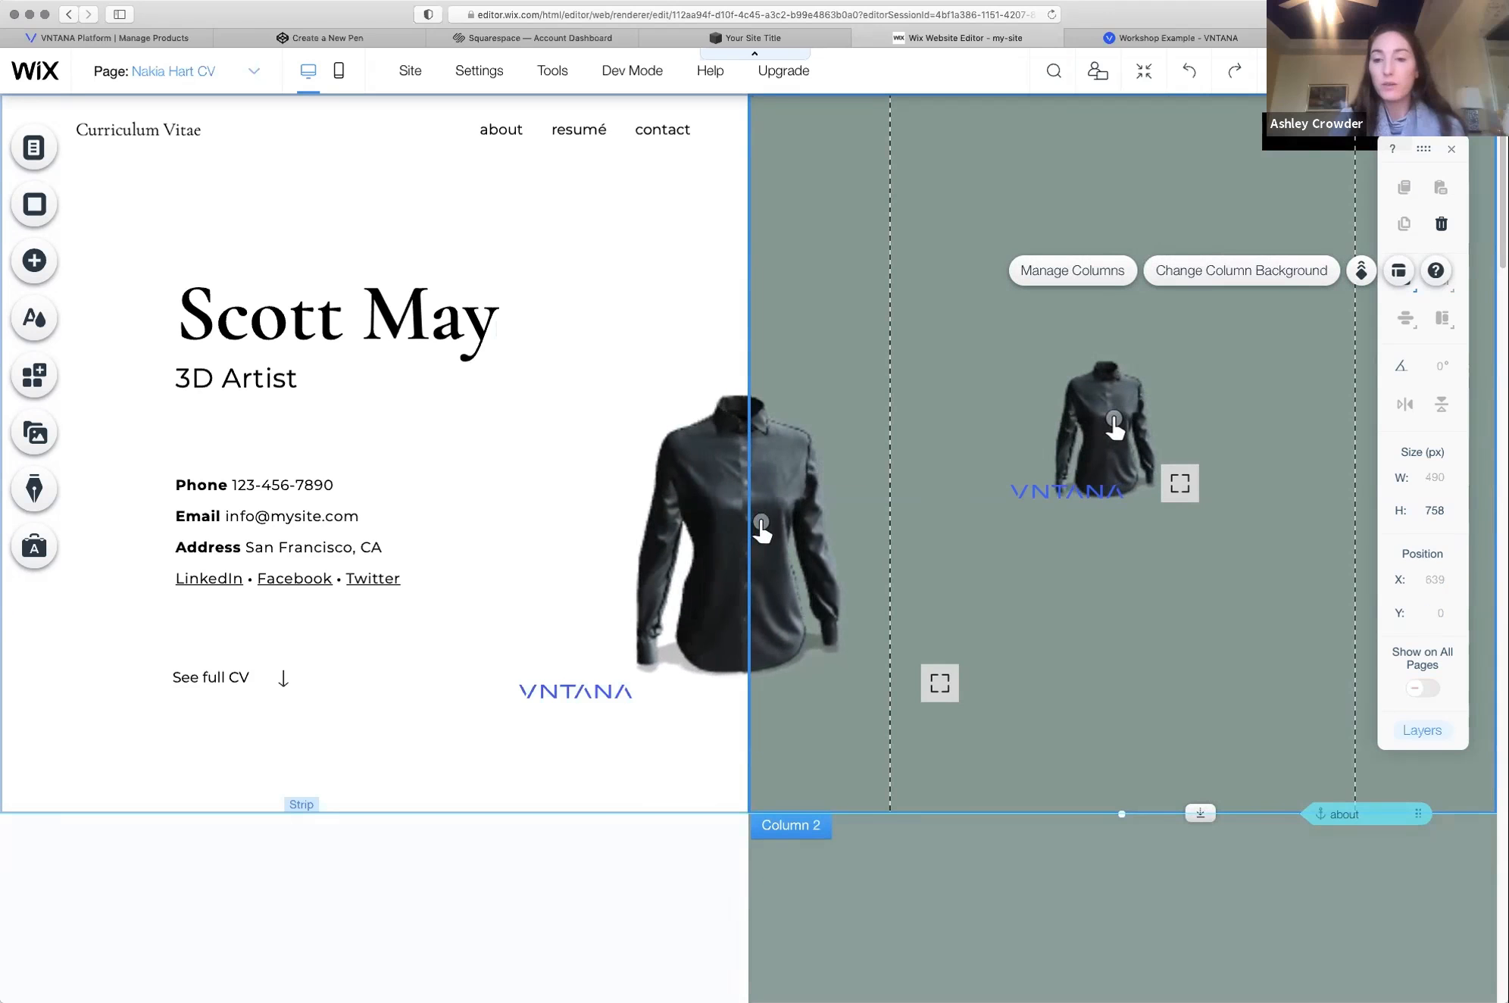
click(1104, 426)
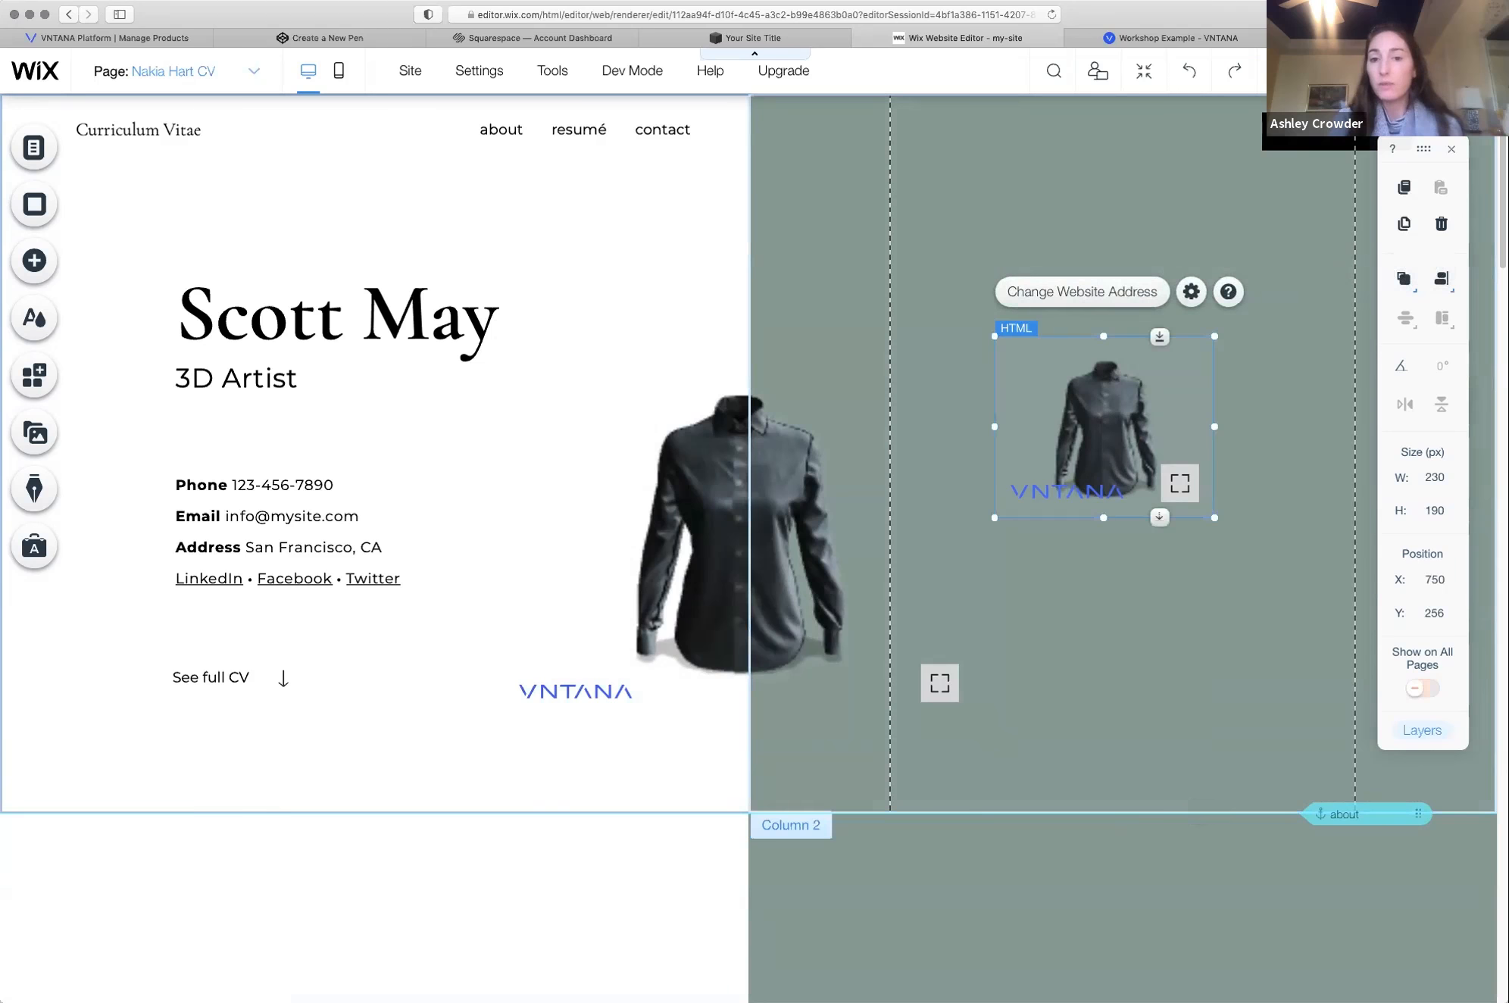
click(1191, 291)
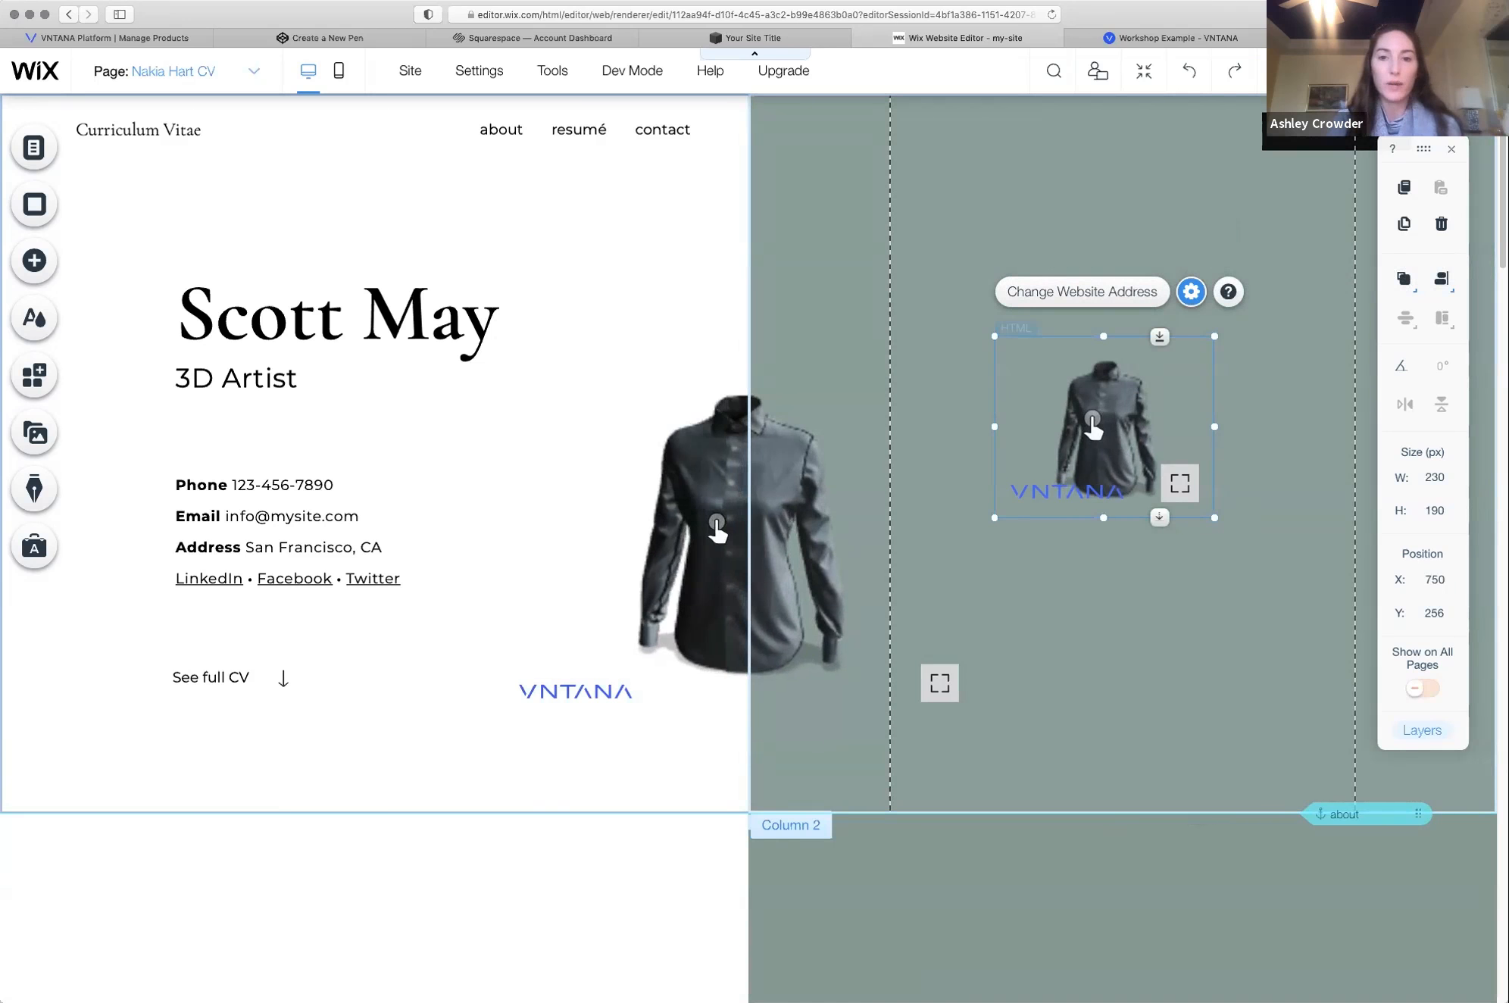
click(943, 363)
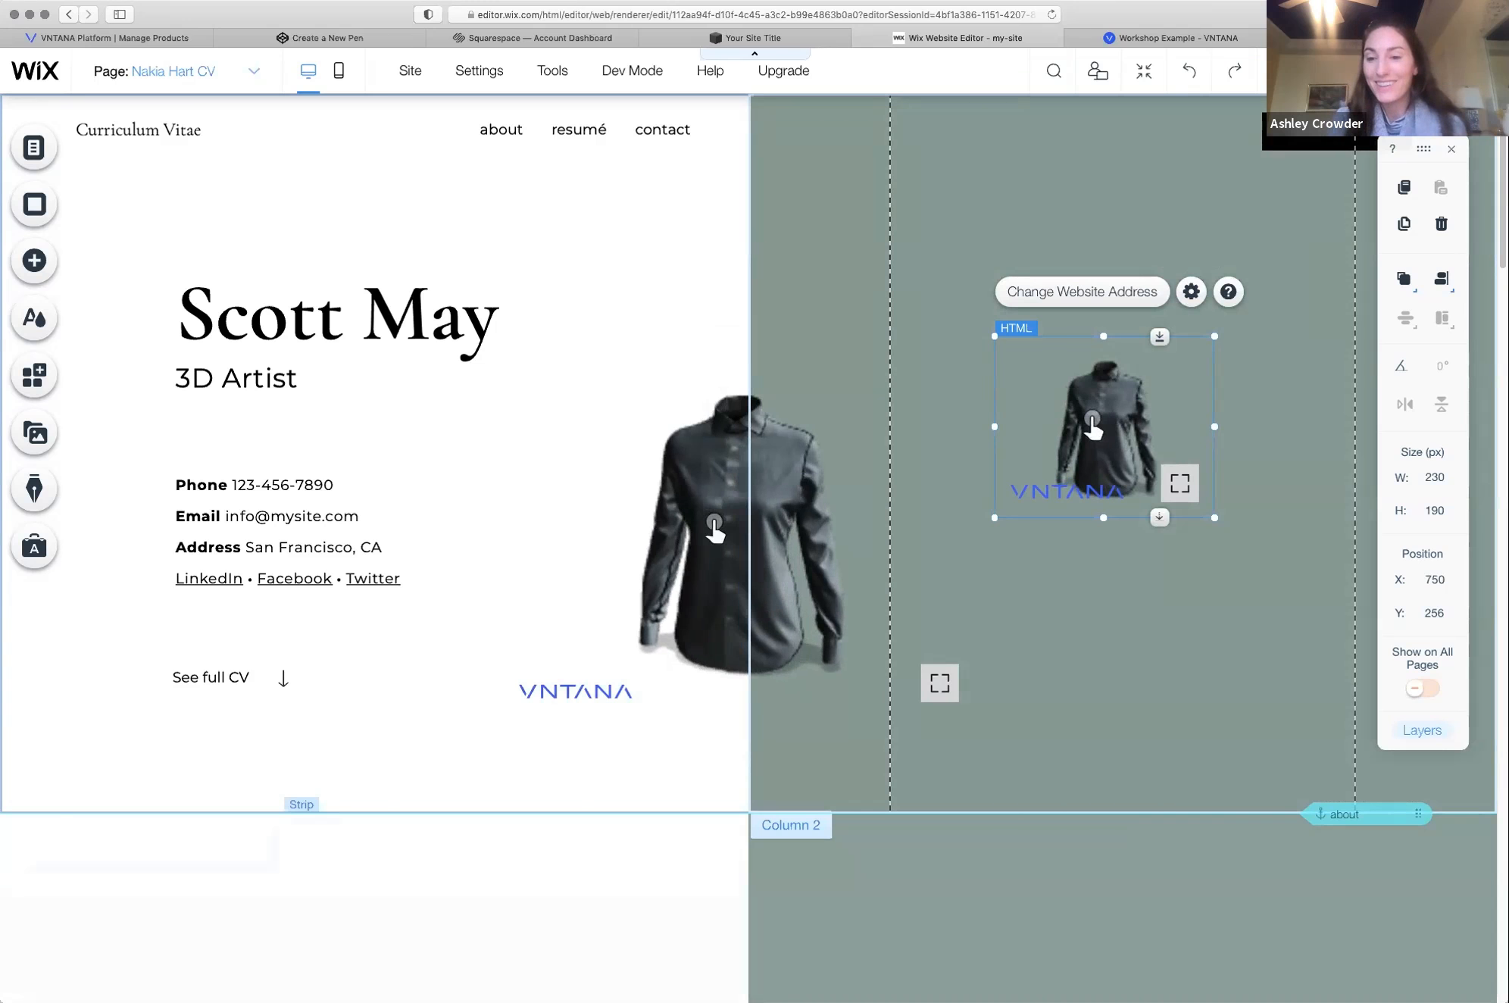
Step: Switch to the VNTANA platform, look through the environment maps in the shirt's viewer options, and exit them
click(113, 37)
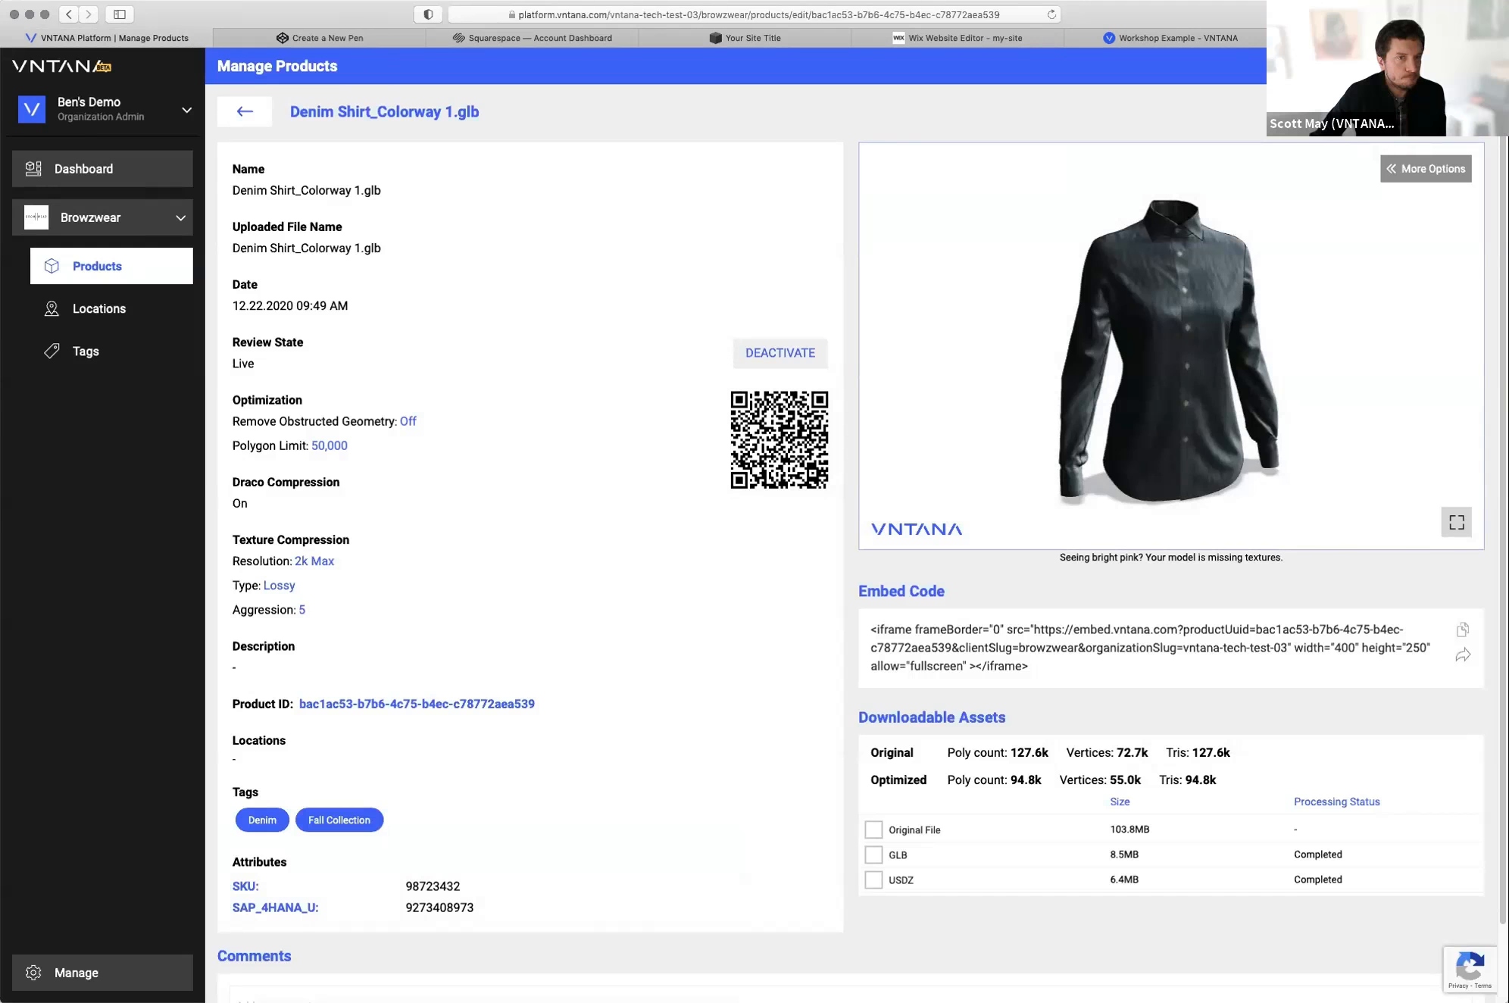
click(1426, 169)
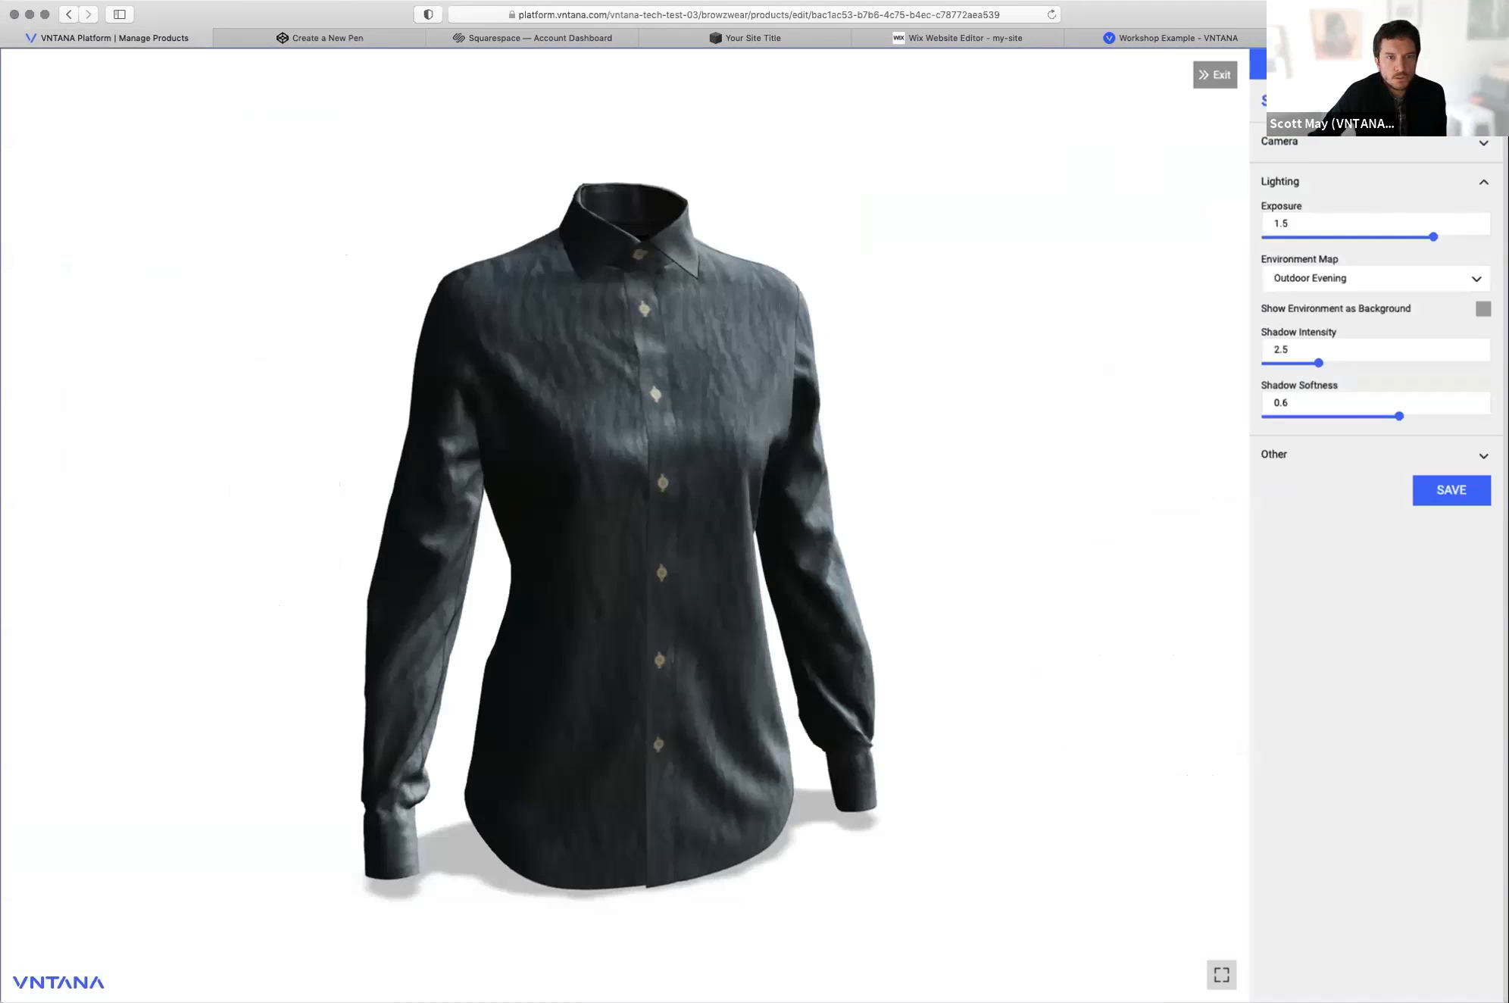
click(1376, 278)
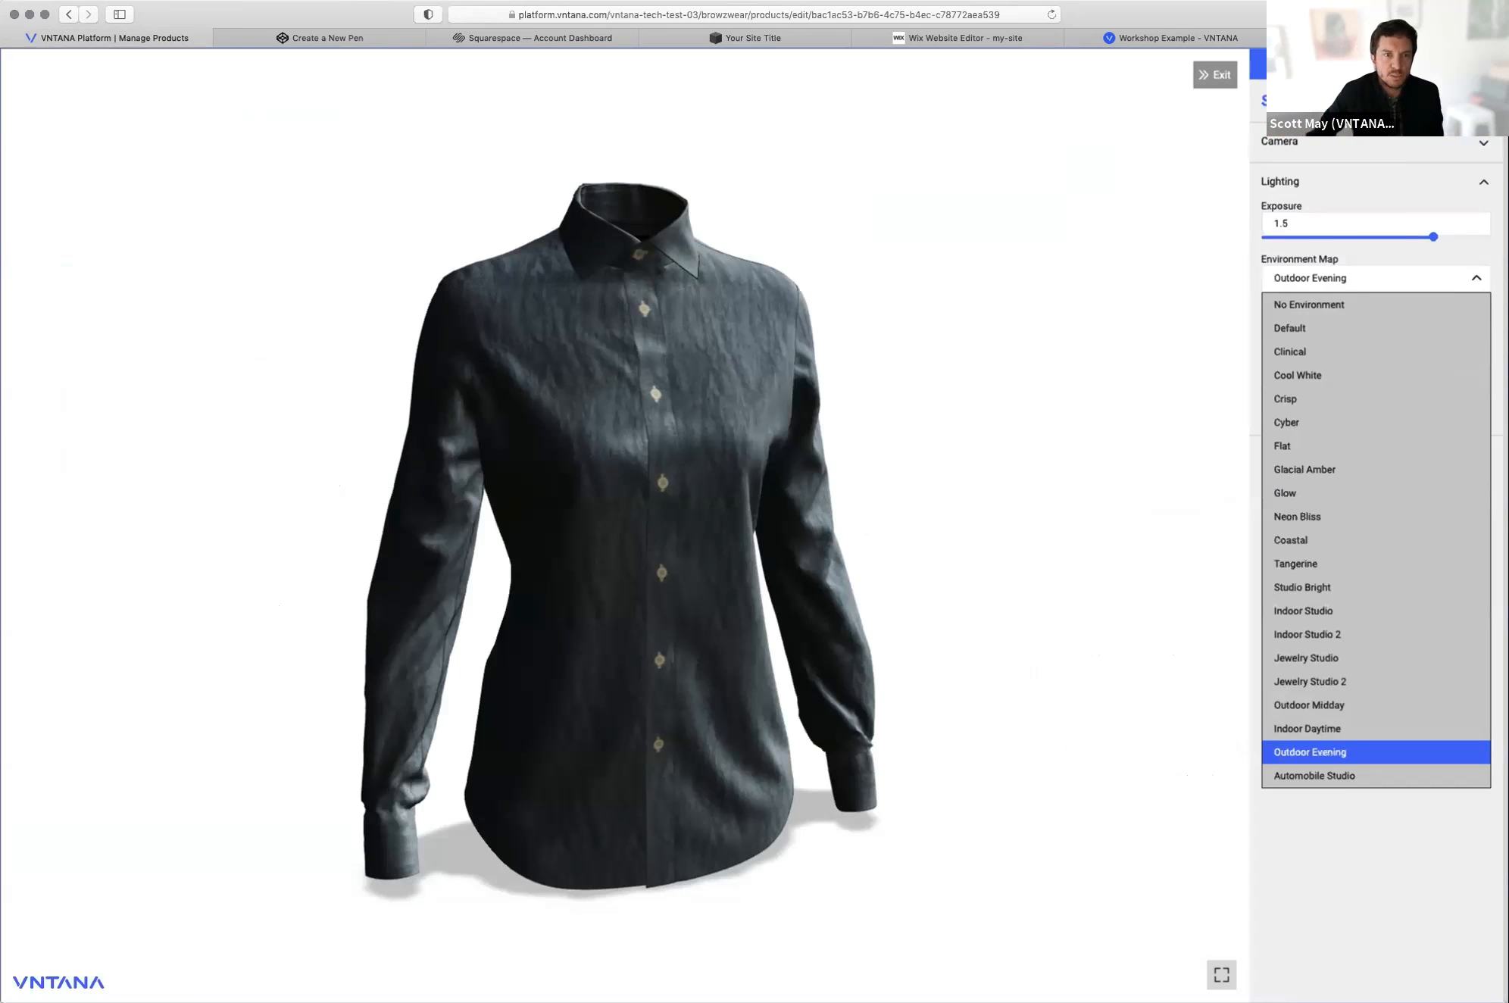
click(1215, 75)
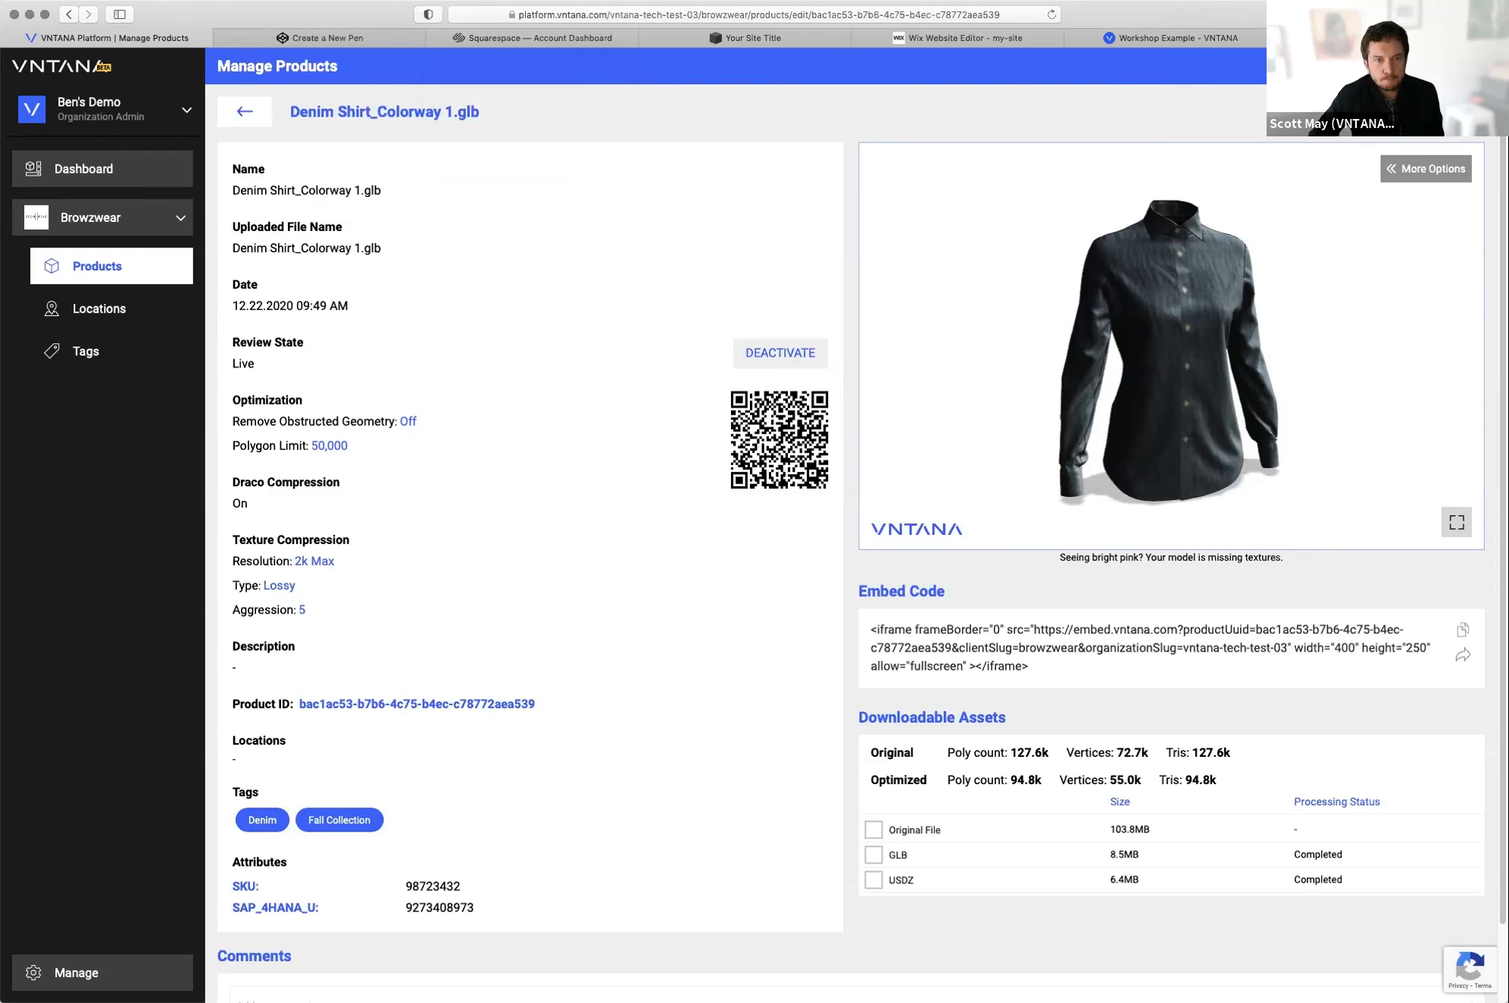
Step: Reopen the shirt's viewer options, set the background to Dark, save the settings, and return to the Wix editor
click(1426, 169)
click(1375, 454)
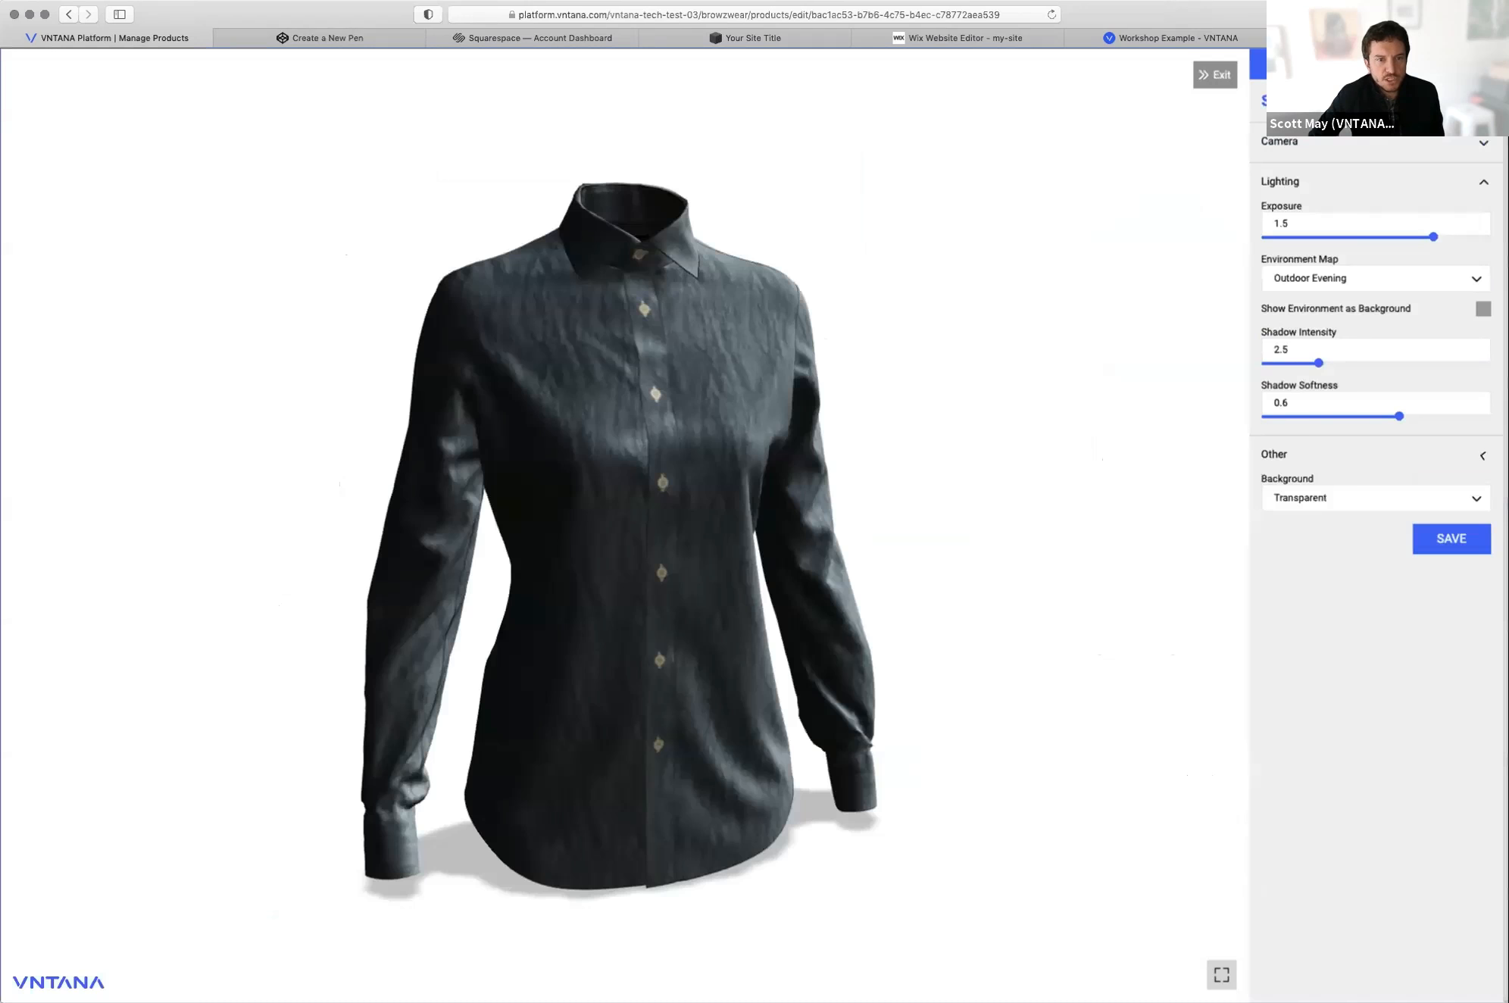
click(1376, 497)
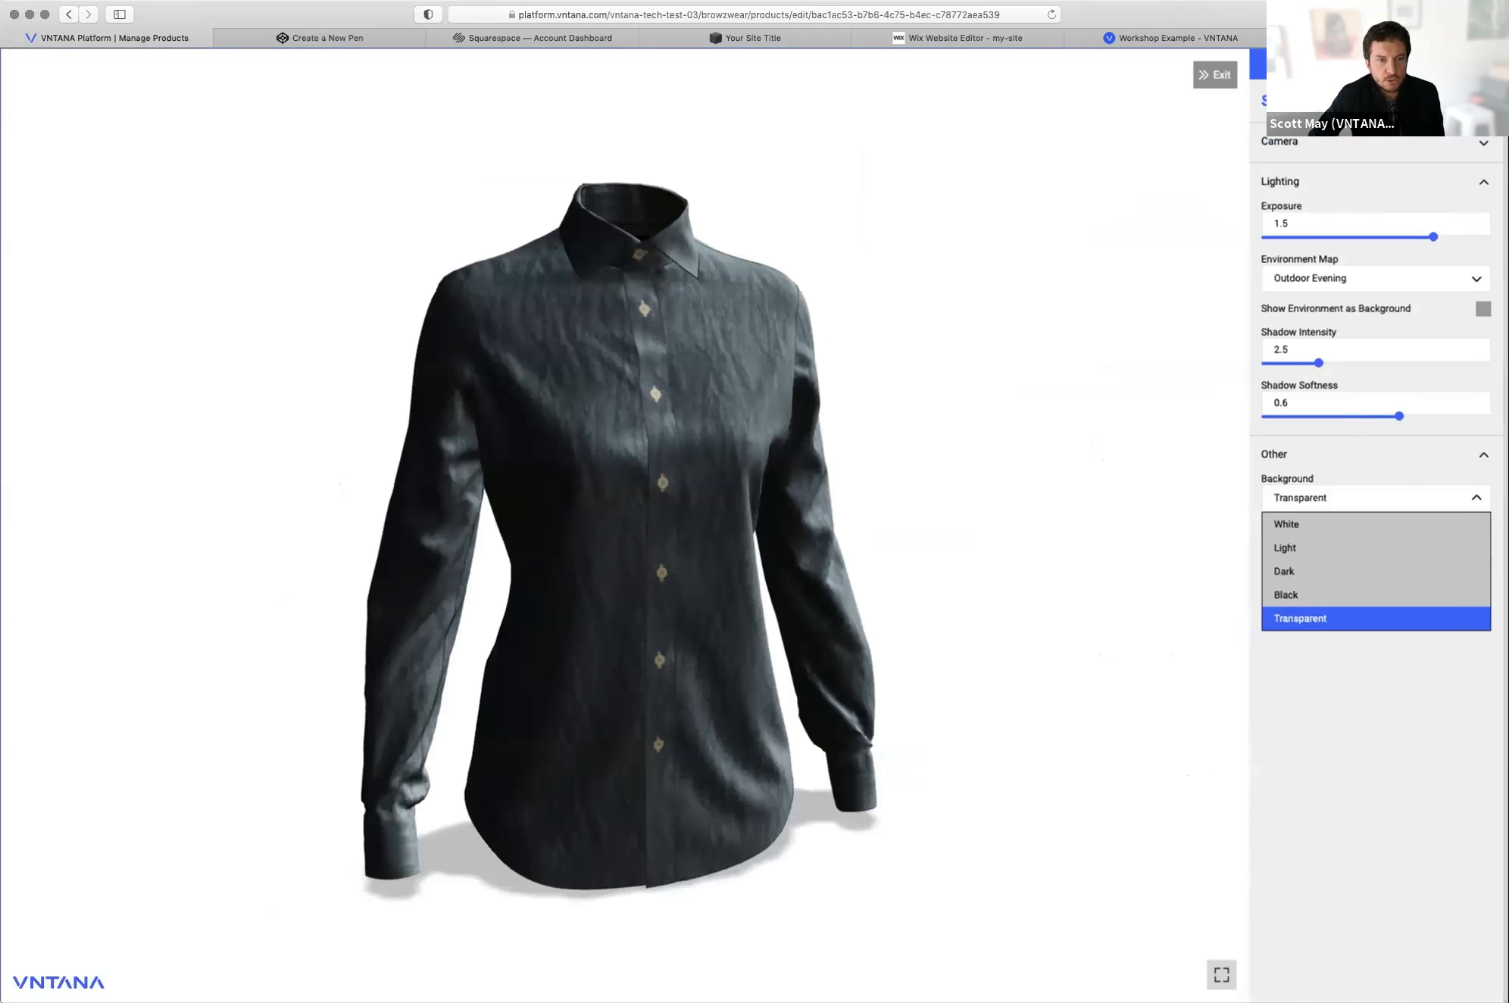
click(1376, 572)
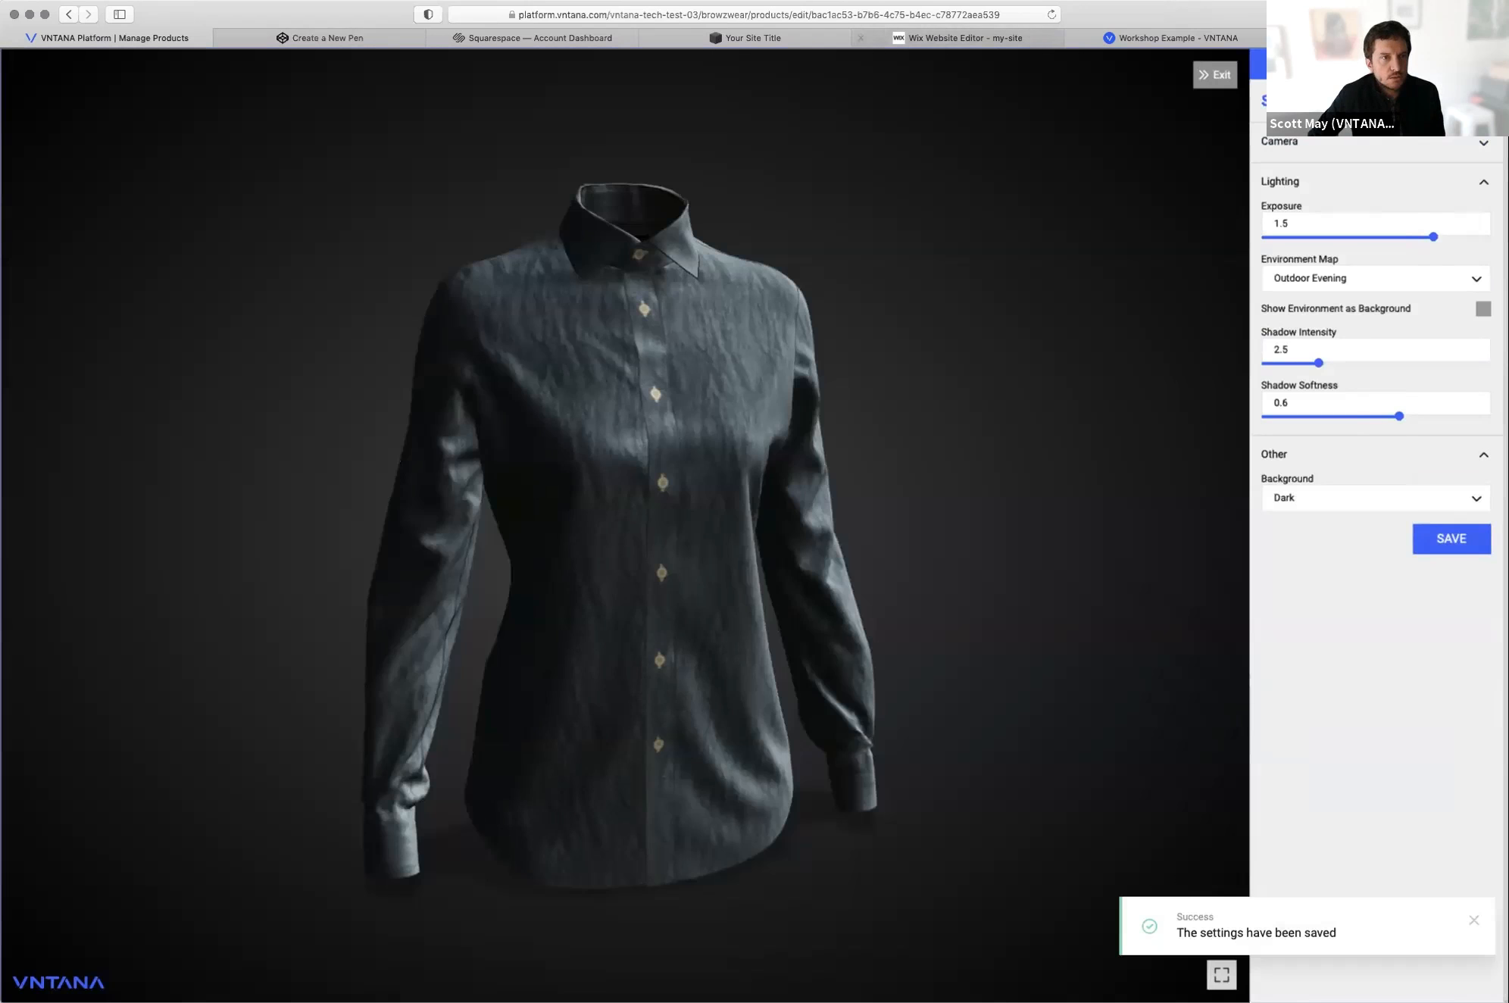
click(958, 38)
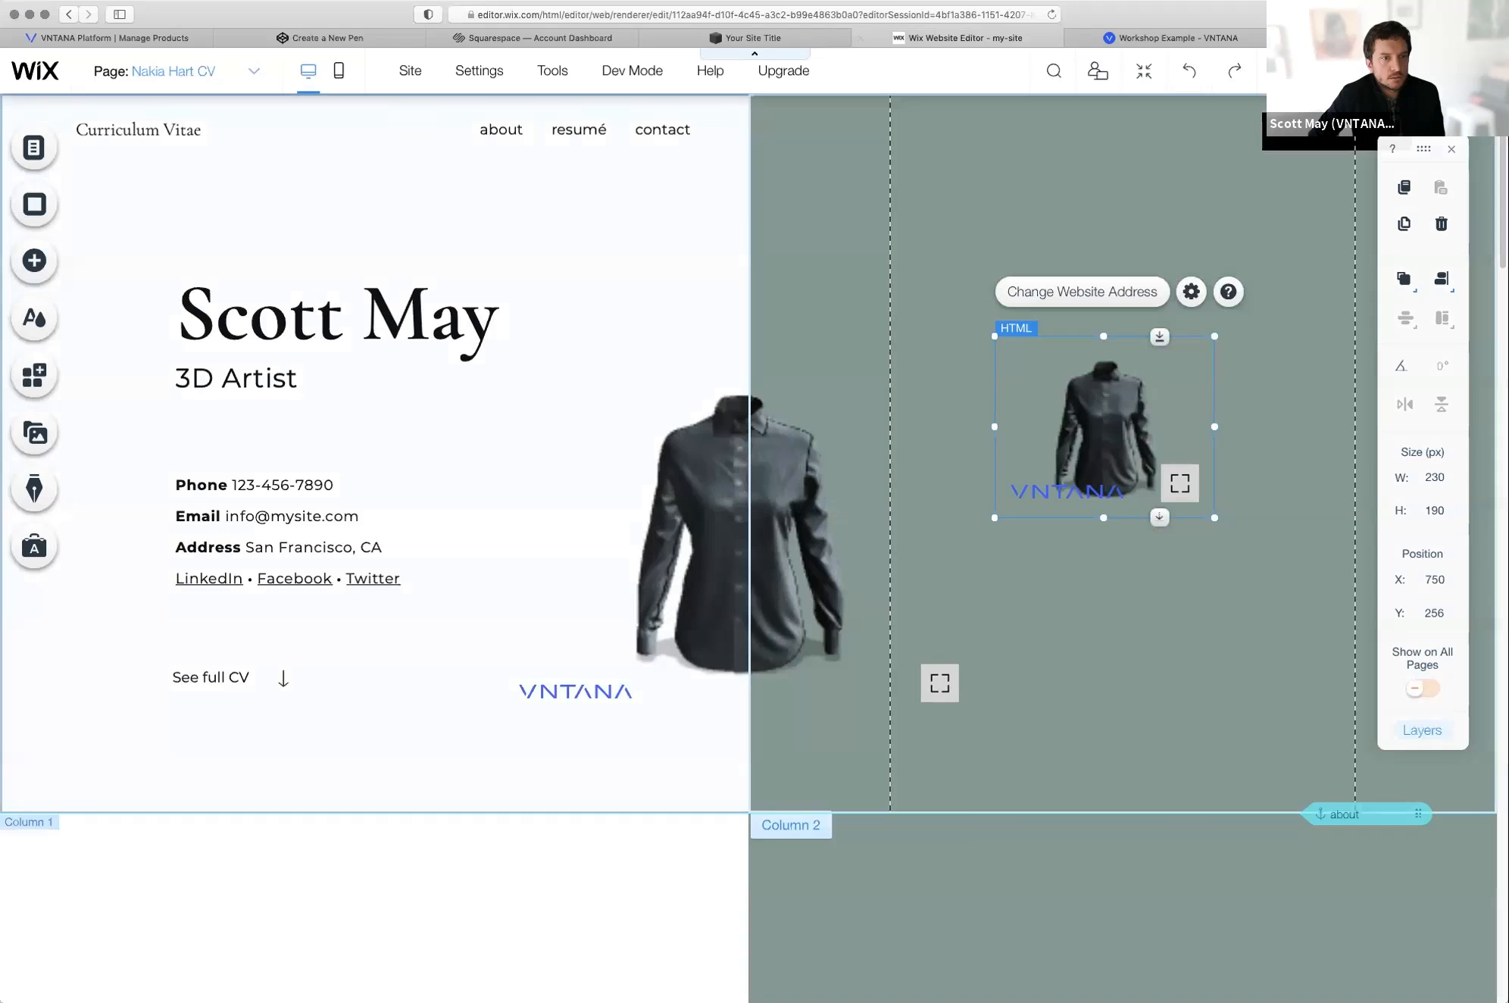
Step: Delete the smaller shirt box embedded by website address from the green column
click(1191, 292)
click(943, 364)
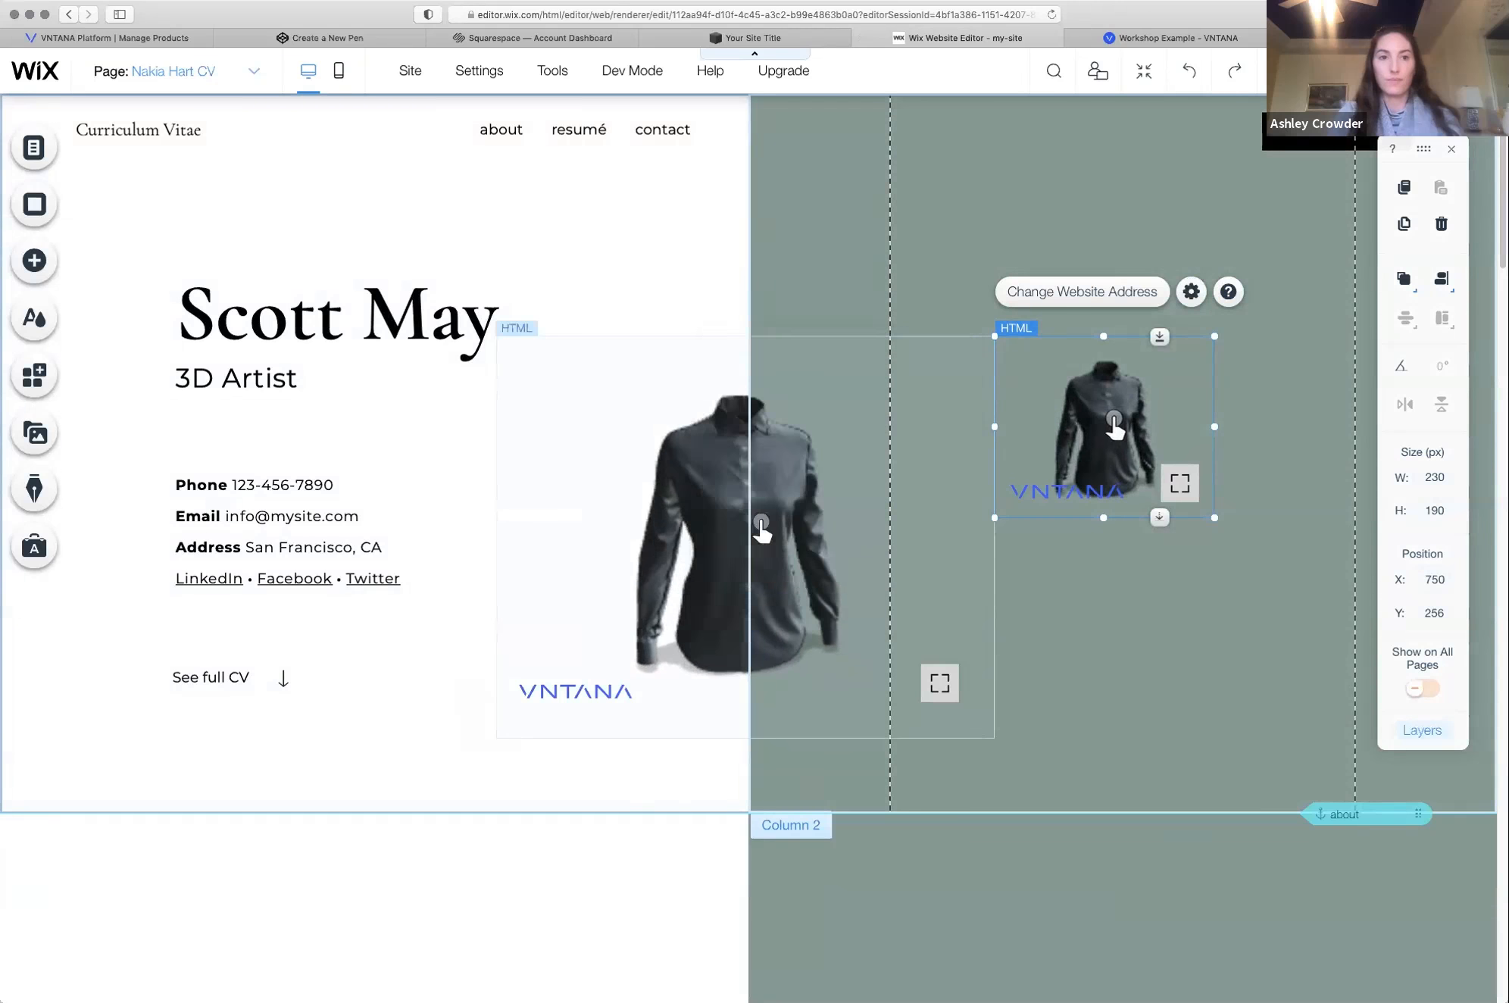
click(1442, 224)
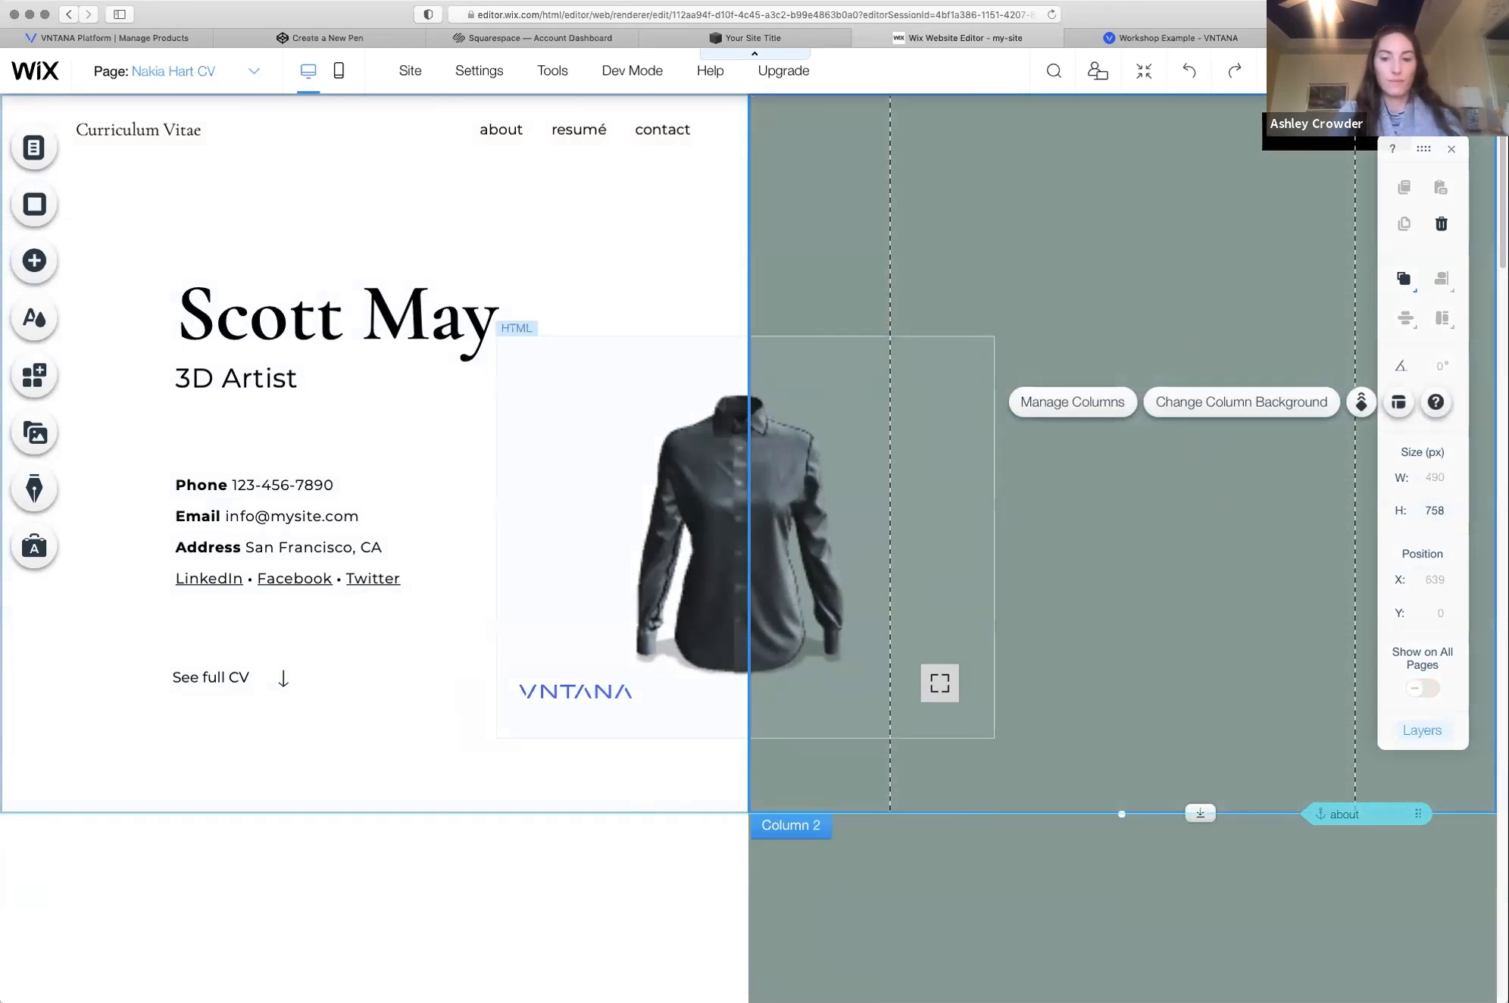
Step: Set the remaining shirt iframe's width to 595 in its code and enlarge its HTML box to about 637 × 428 px
click(716, 530)
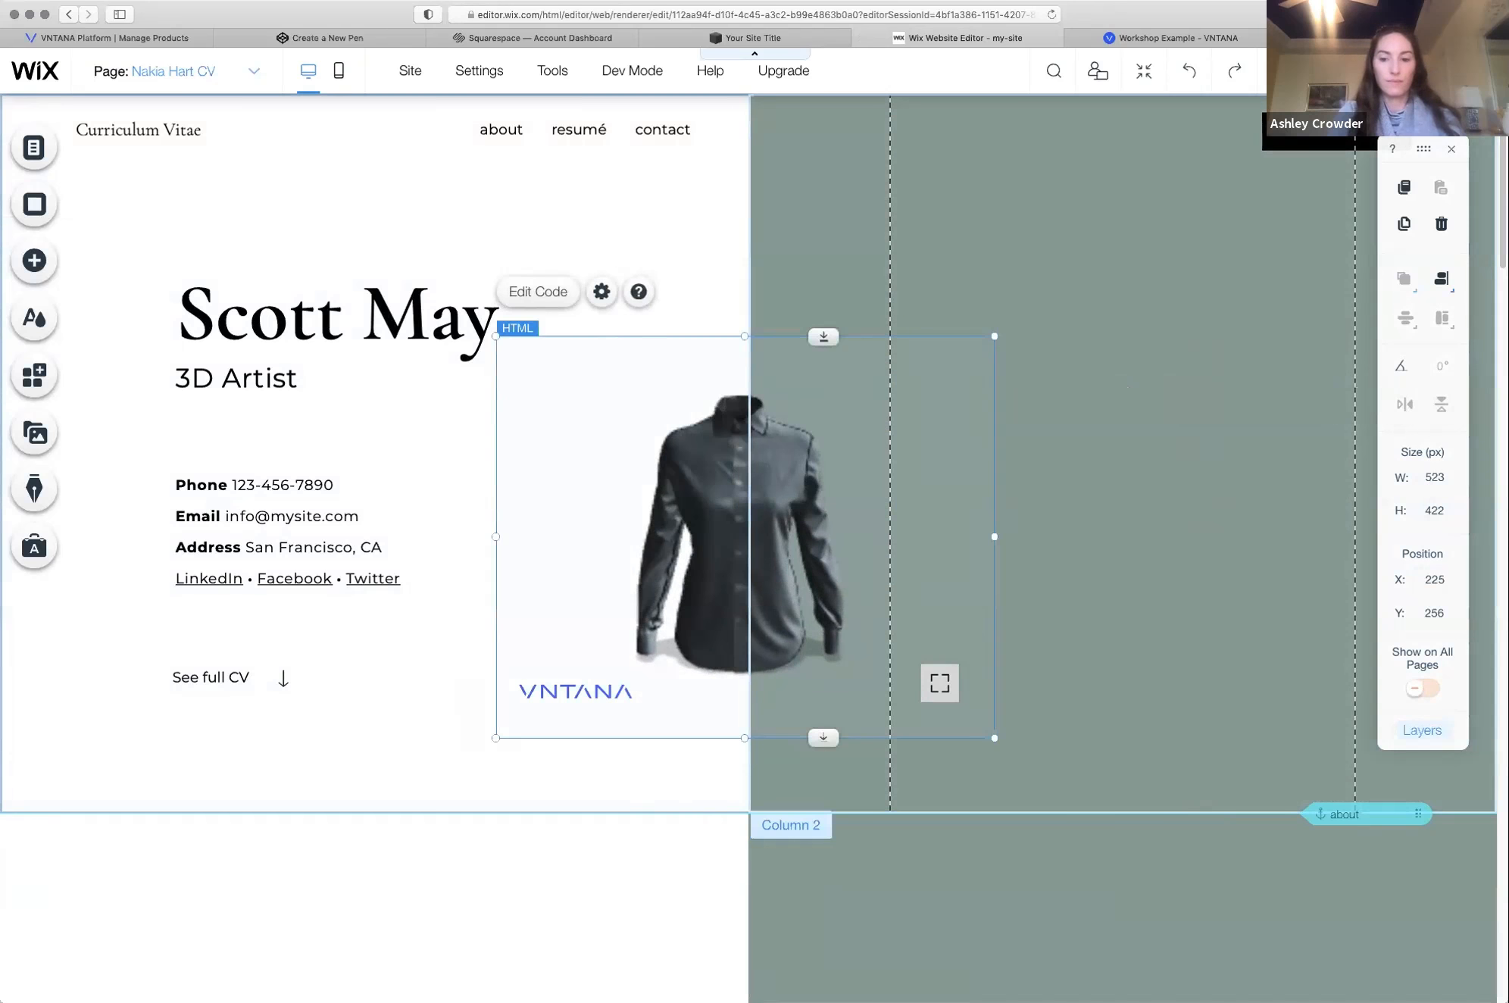
double_click(717, 529)
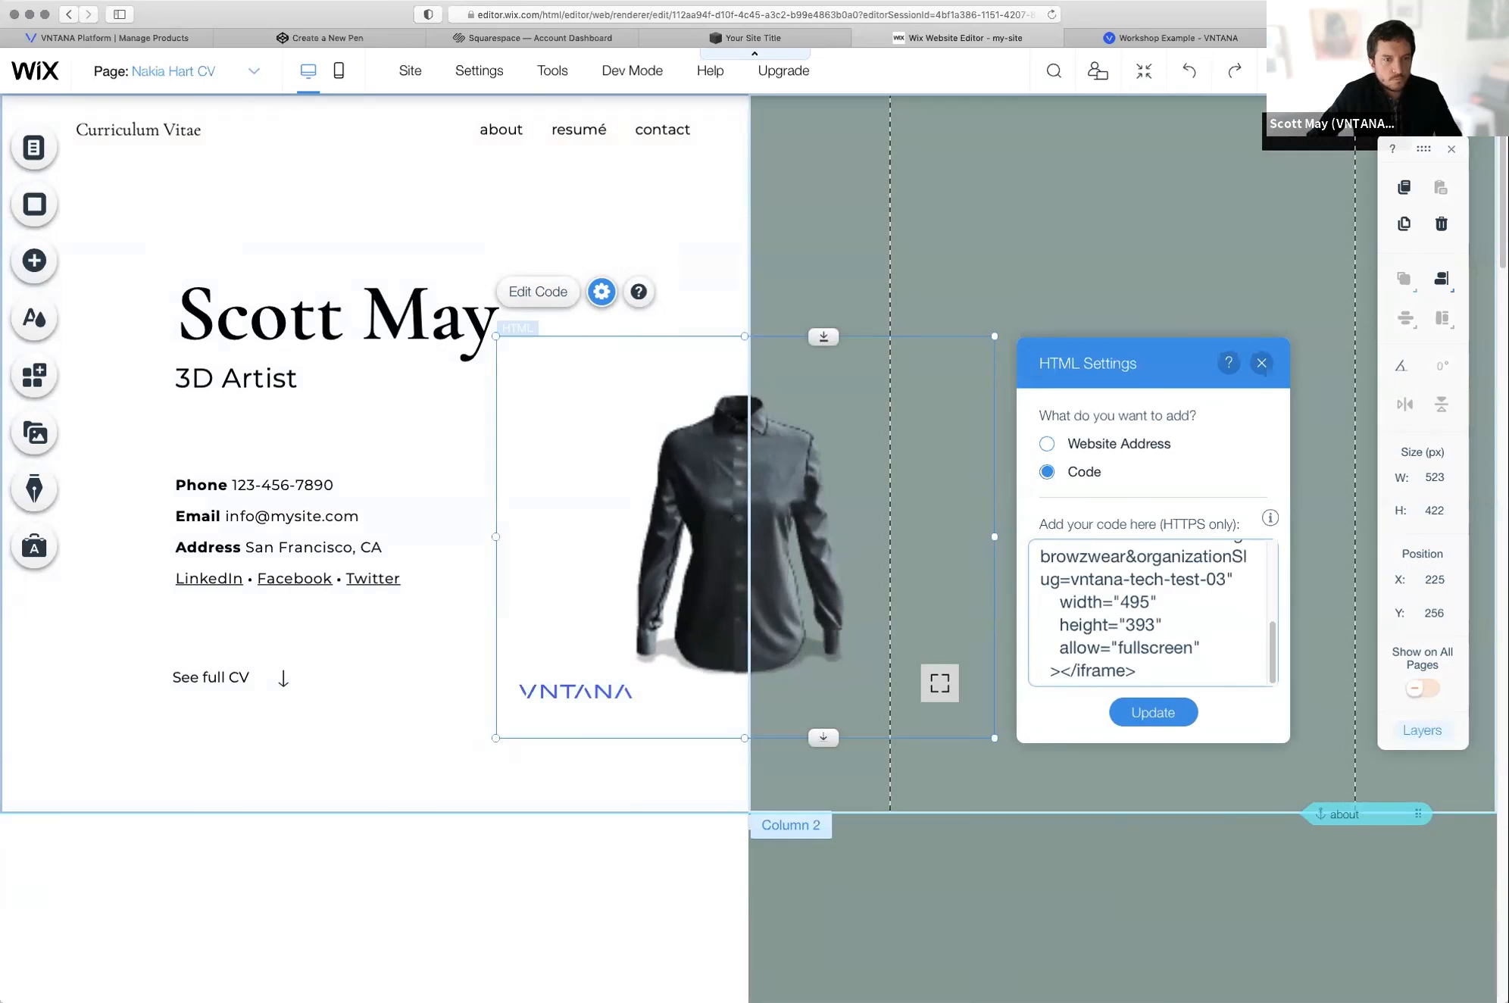
text(5)
click(1153, 712)
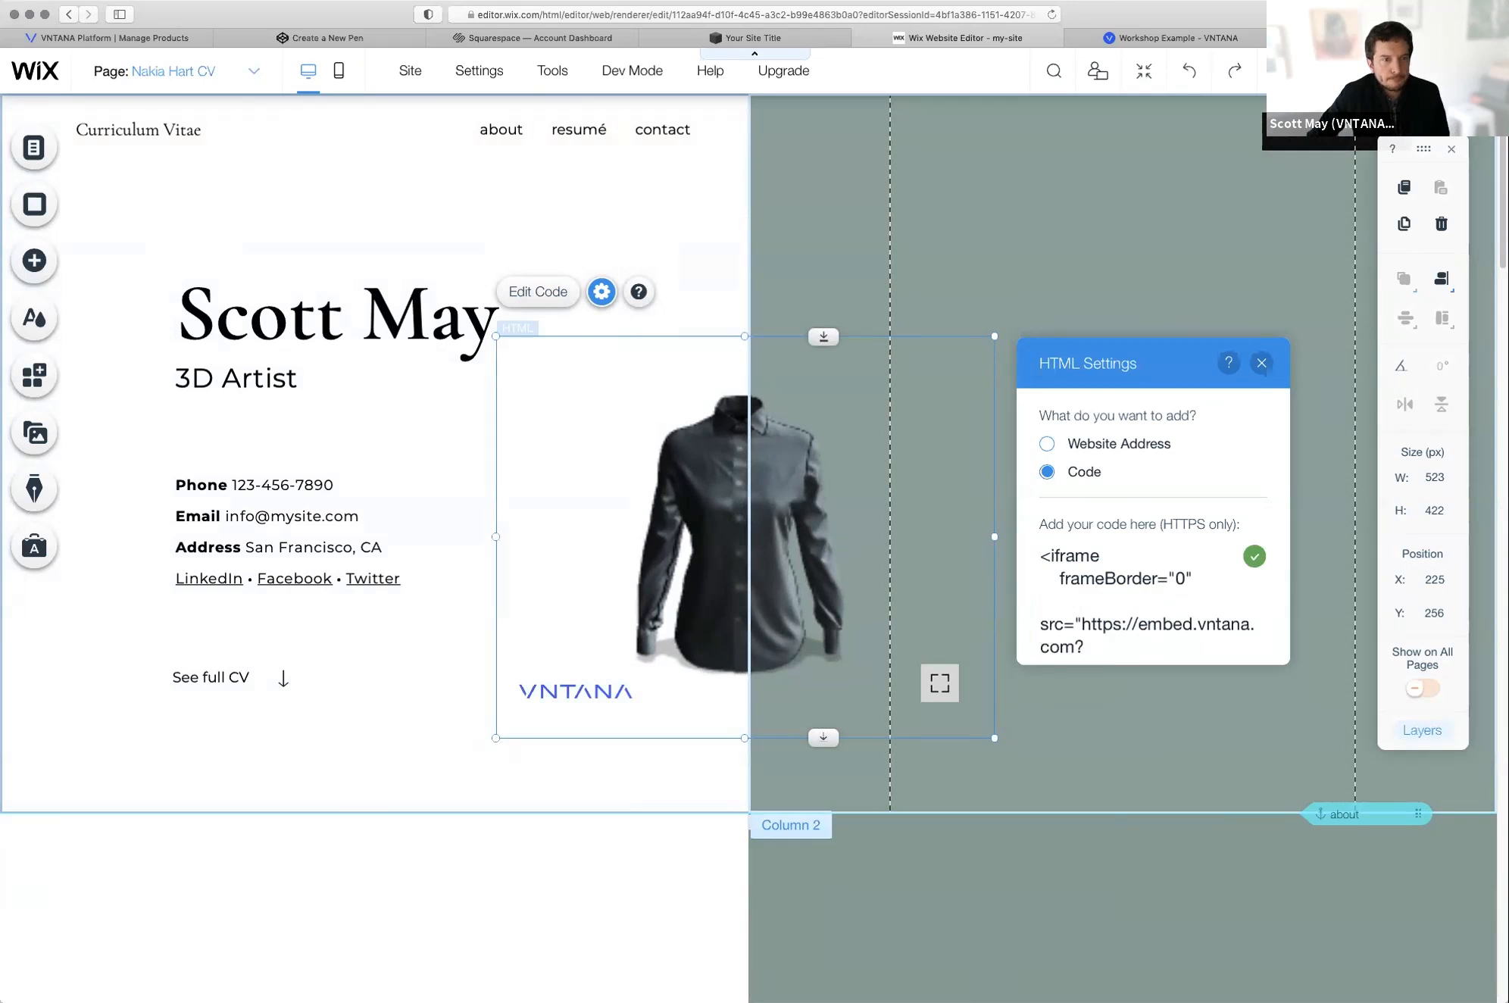
drag(995, 737, 1102, 744)
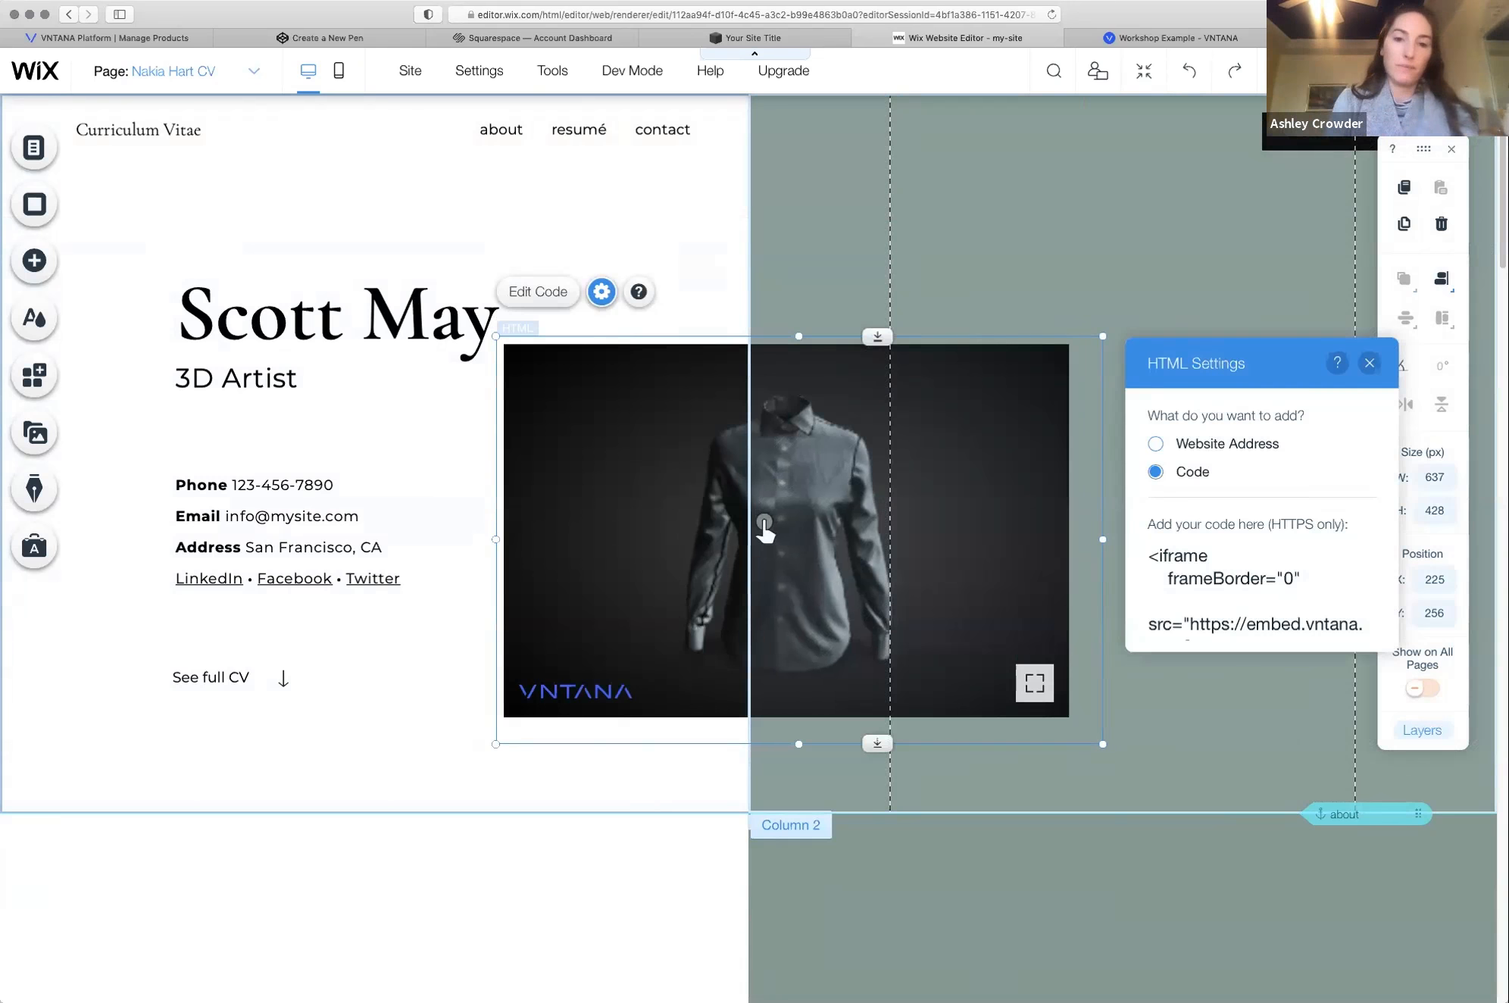
Step: Deselect the shirt's HTML box and preview the Wix page with the dark-background shirt
click(793, 528)
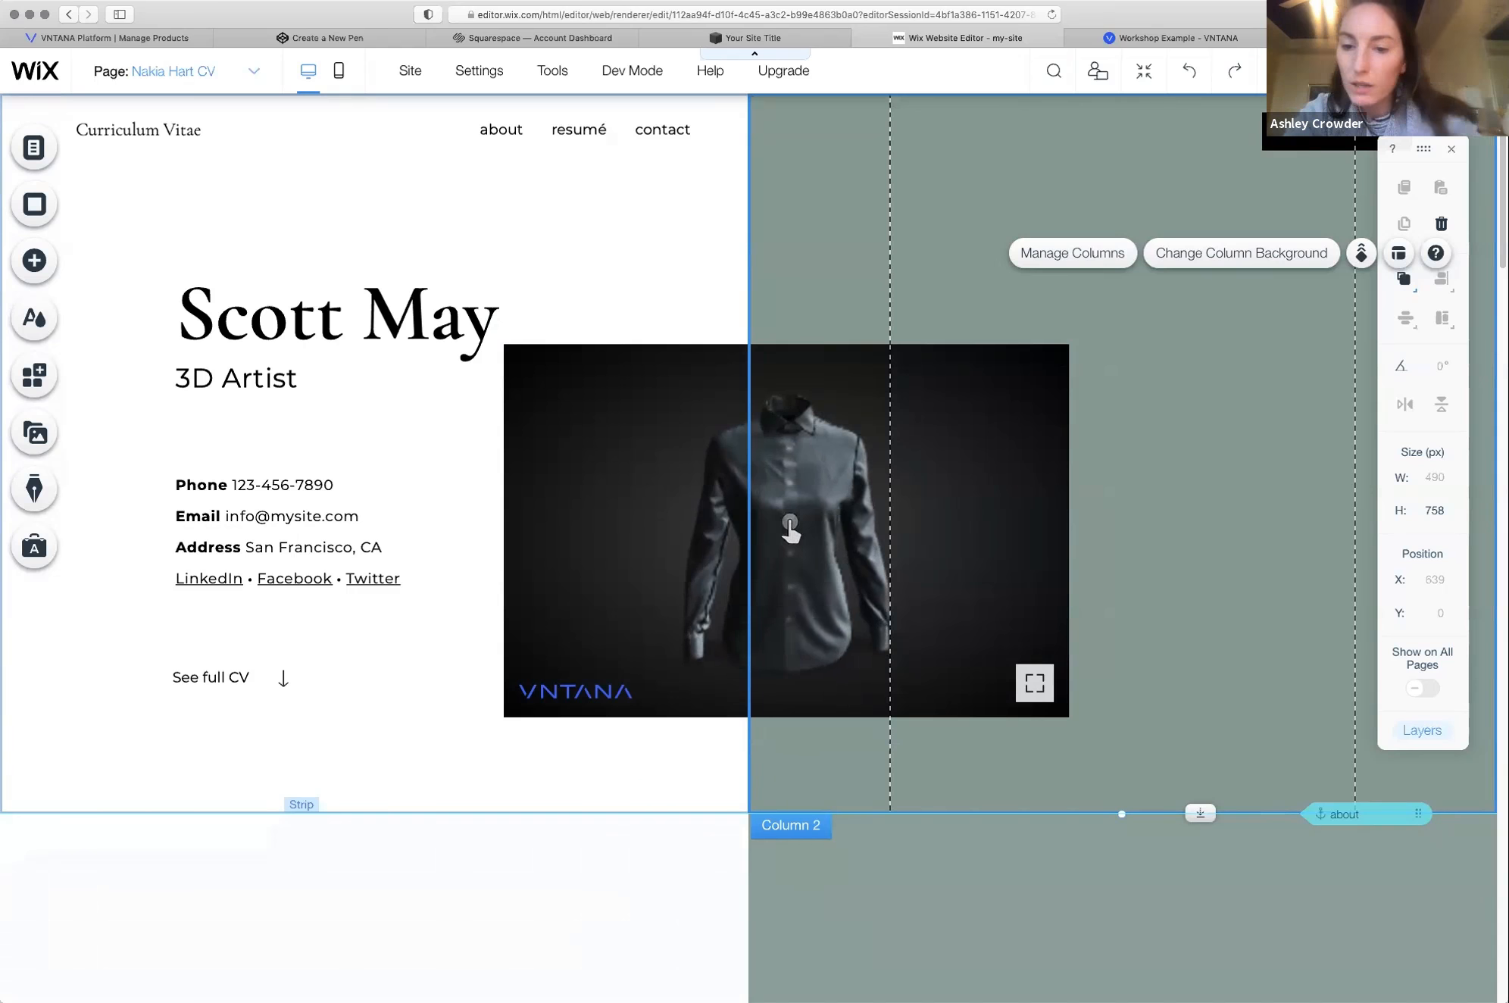
click(750, 902)
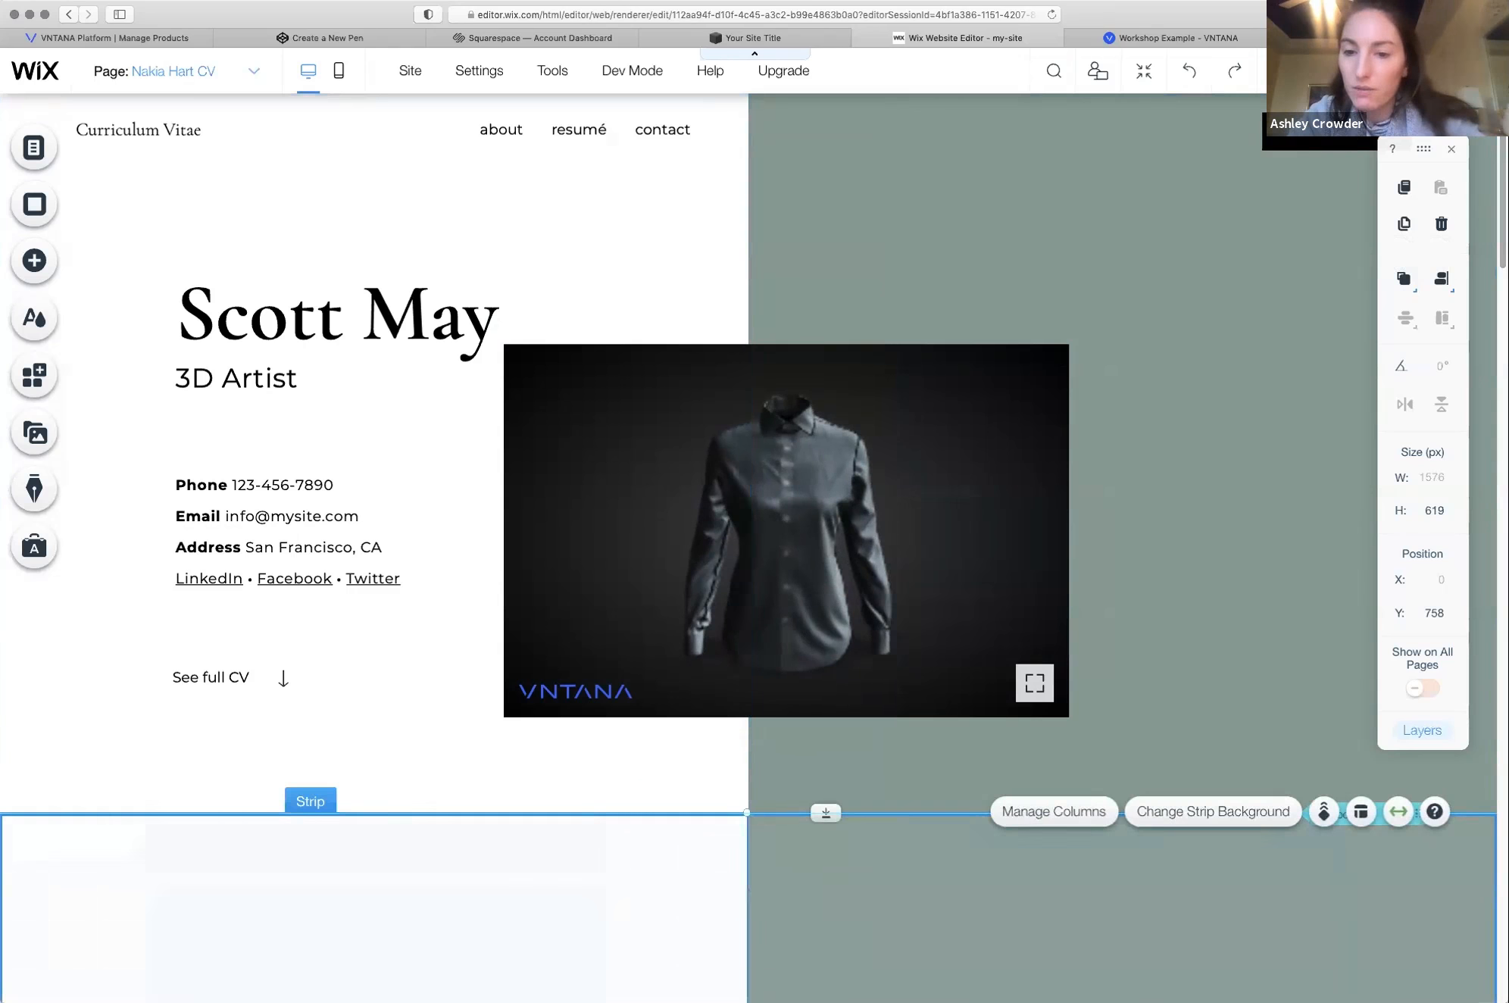
click(777, 530)
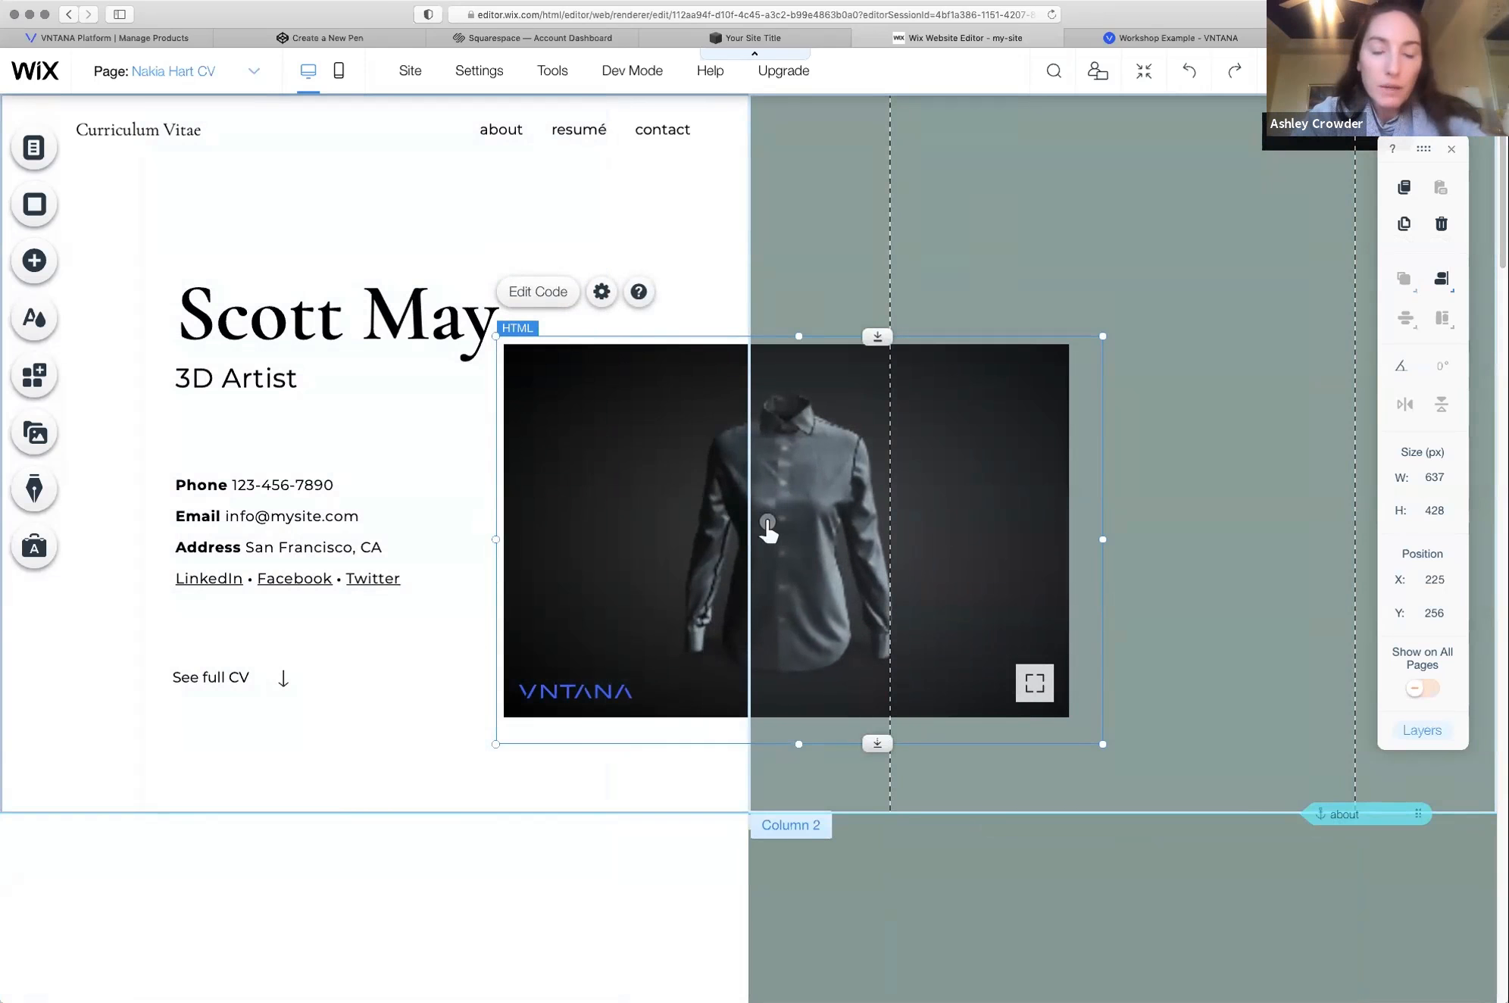
click(1212, 492)
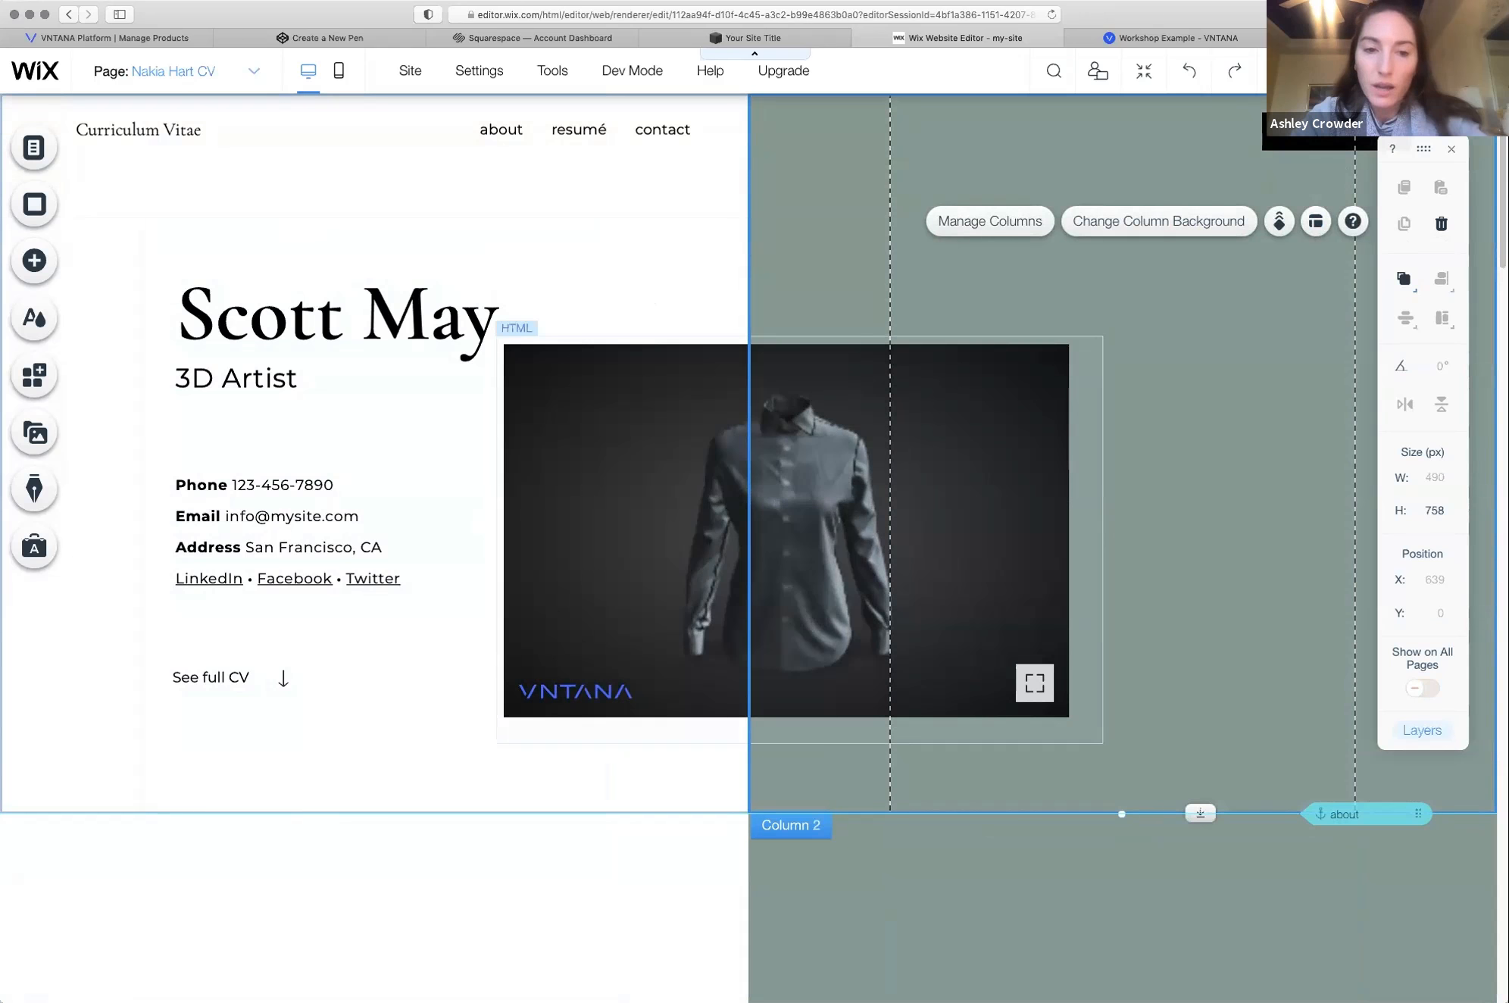
click(909, 531)
click(1372, 71)
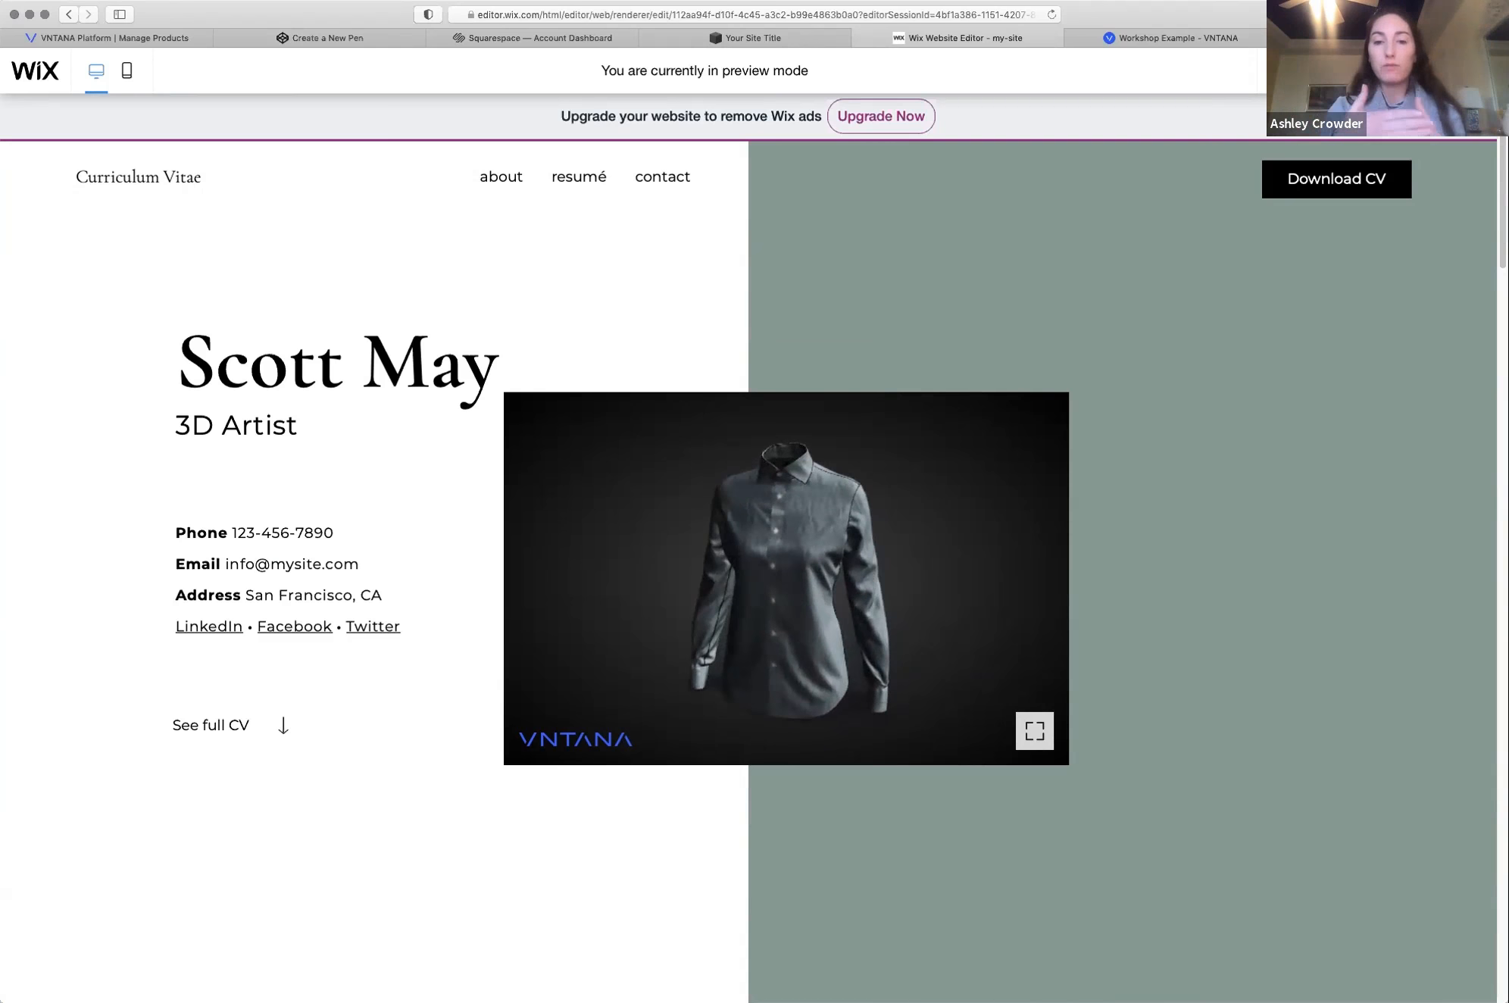
Step: Switch to the VNTANA platform, set the shirt's background to Transparent, save the settings, and exit the viewer options
click(114, 37)
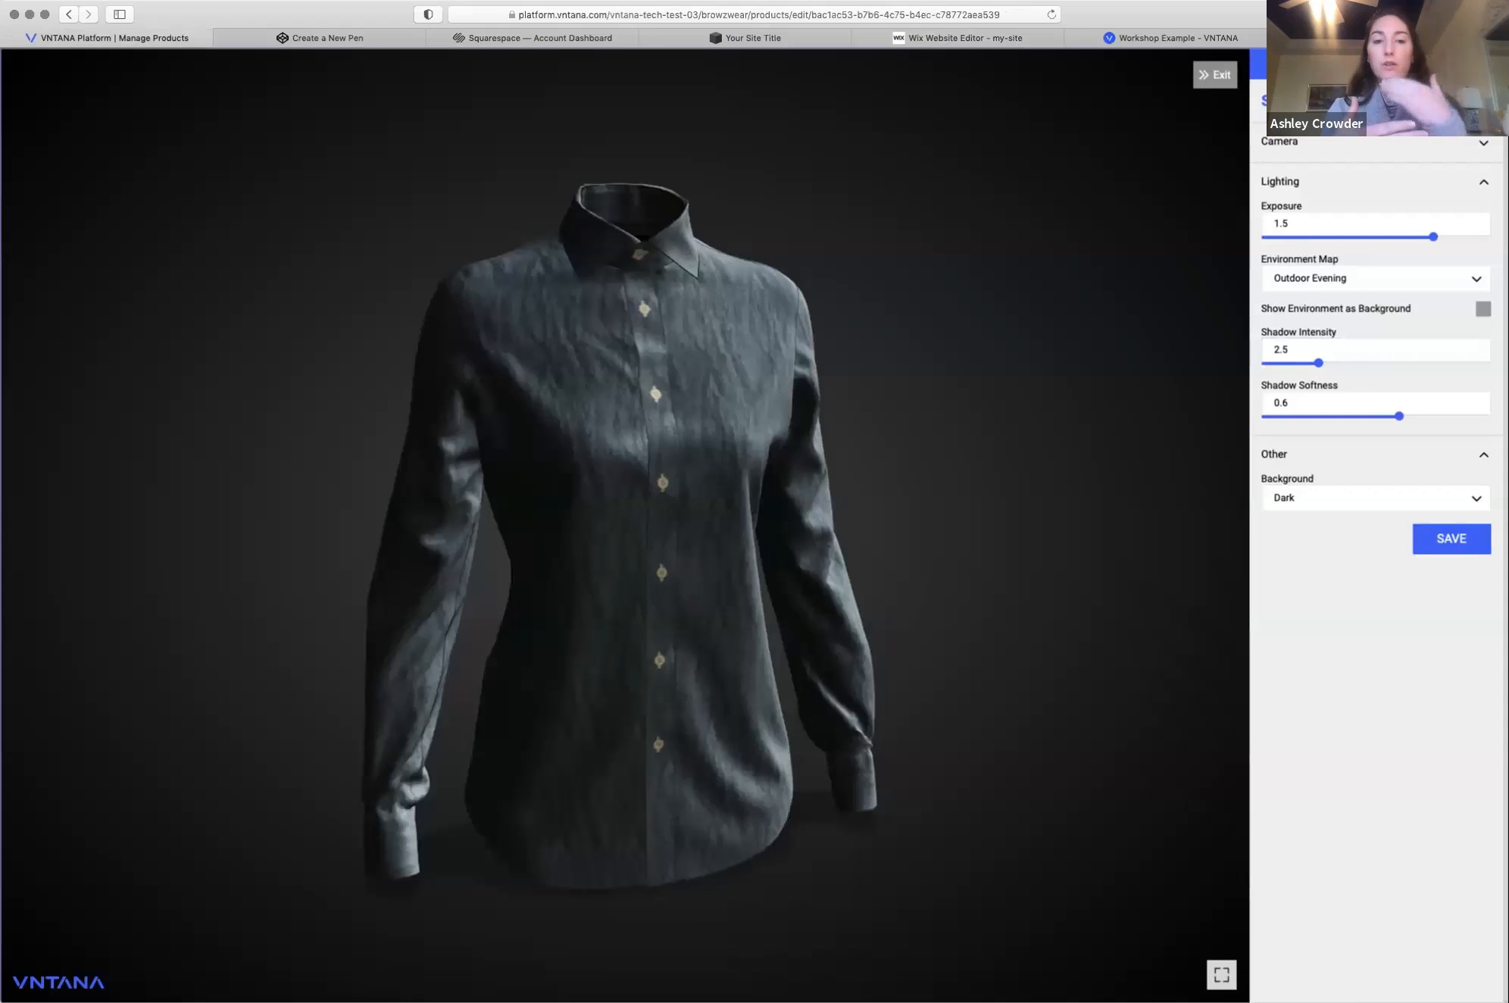
click(1375, 498)
click(1300, 618)
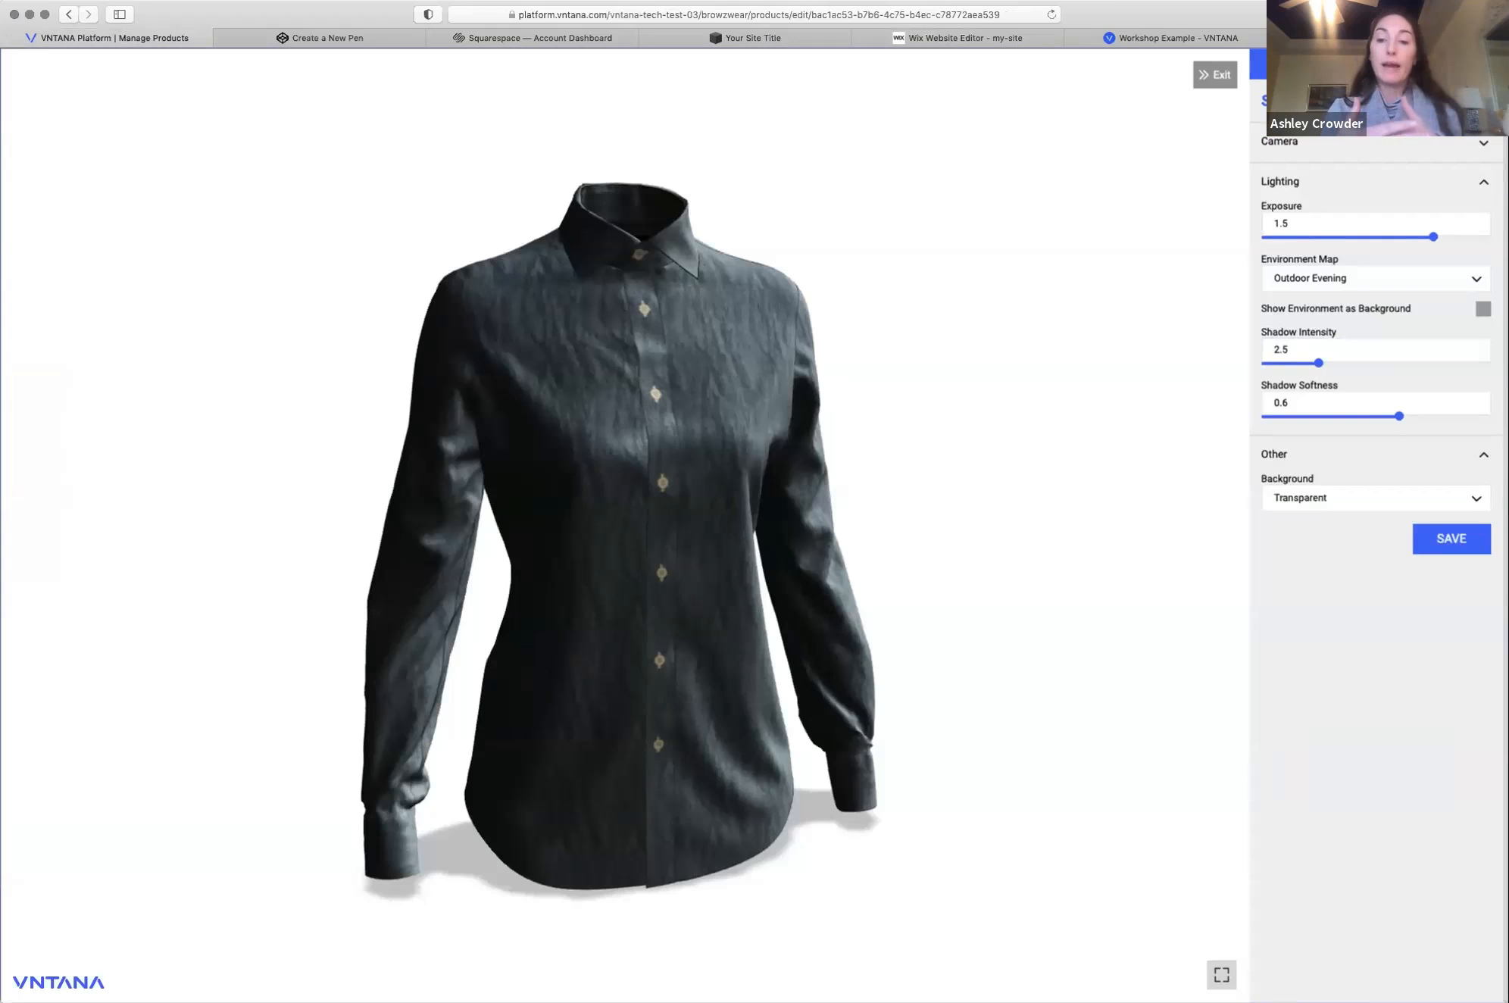
click(1451, 538)
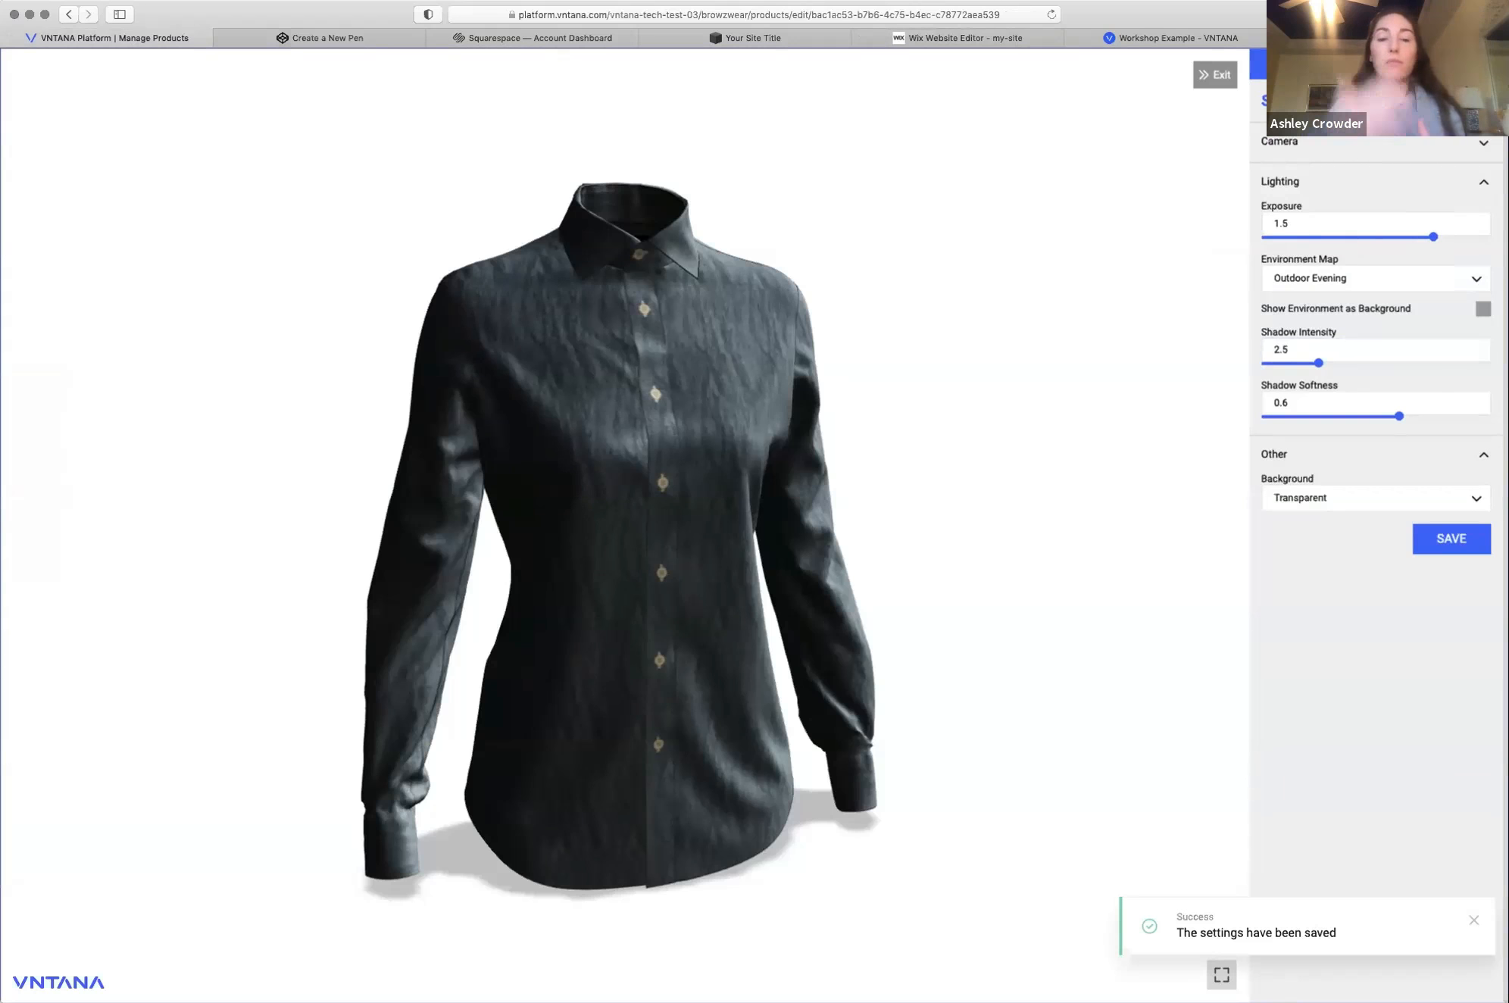
mouse_move(1170, 38)
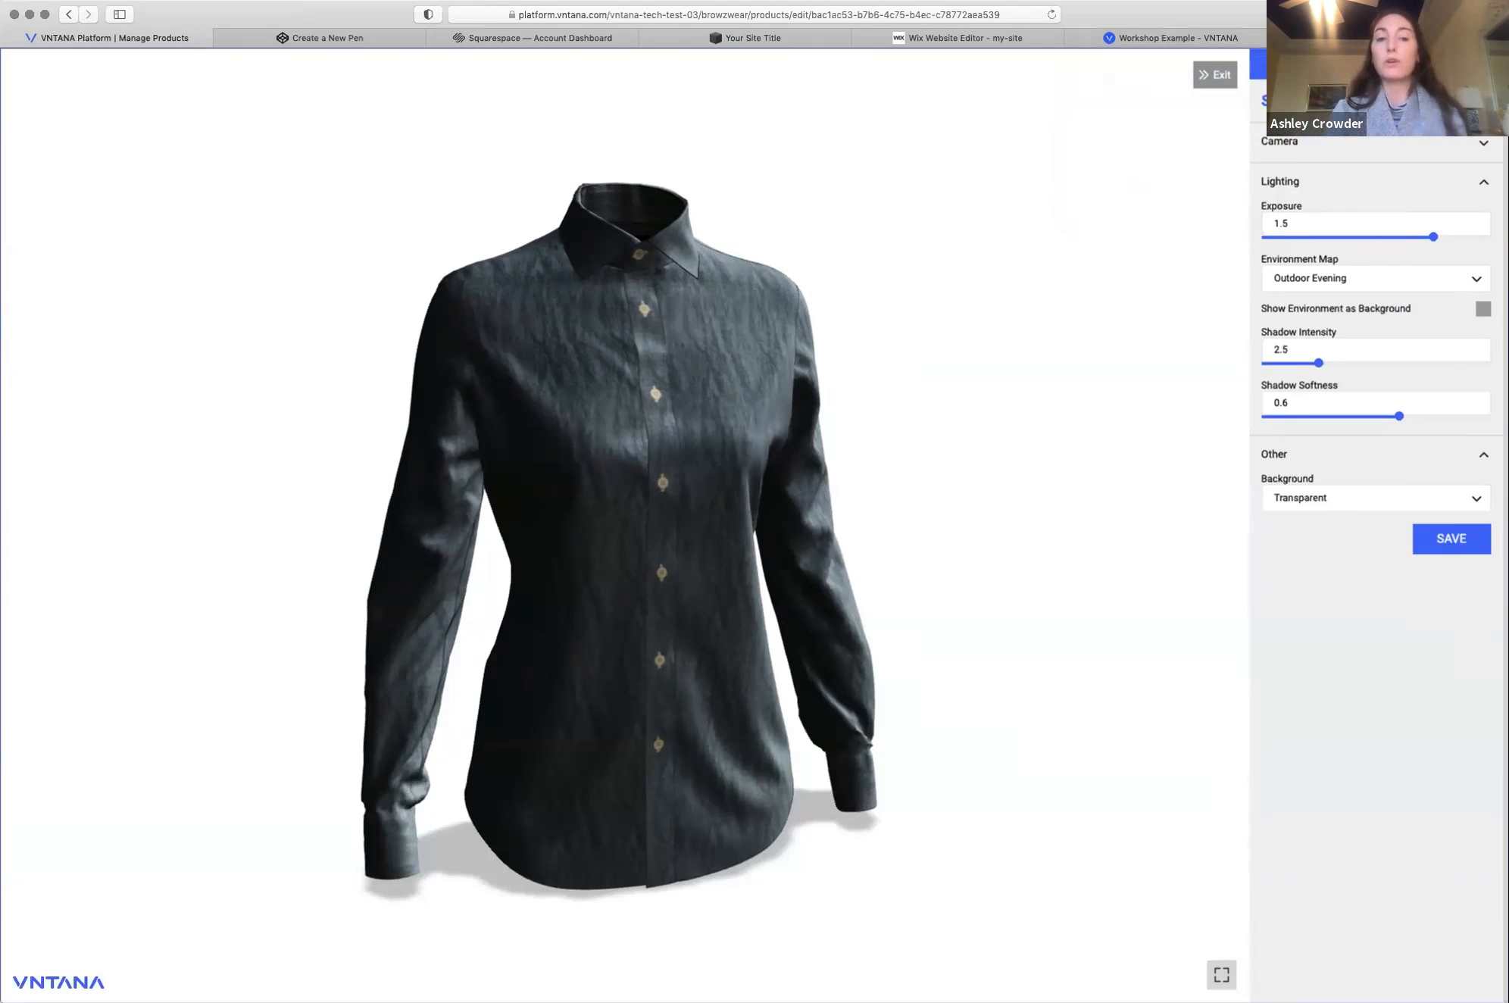
click(1215, 75)
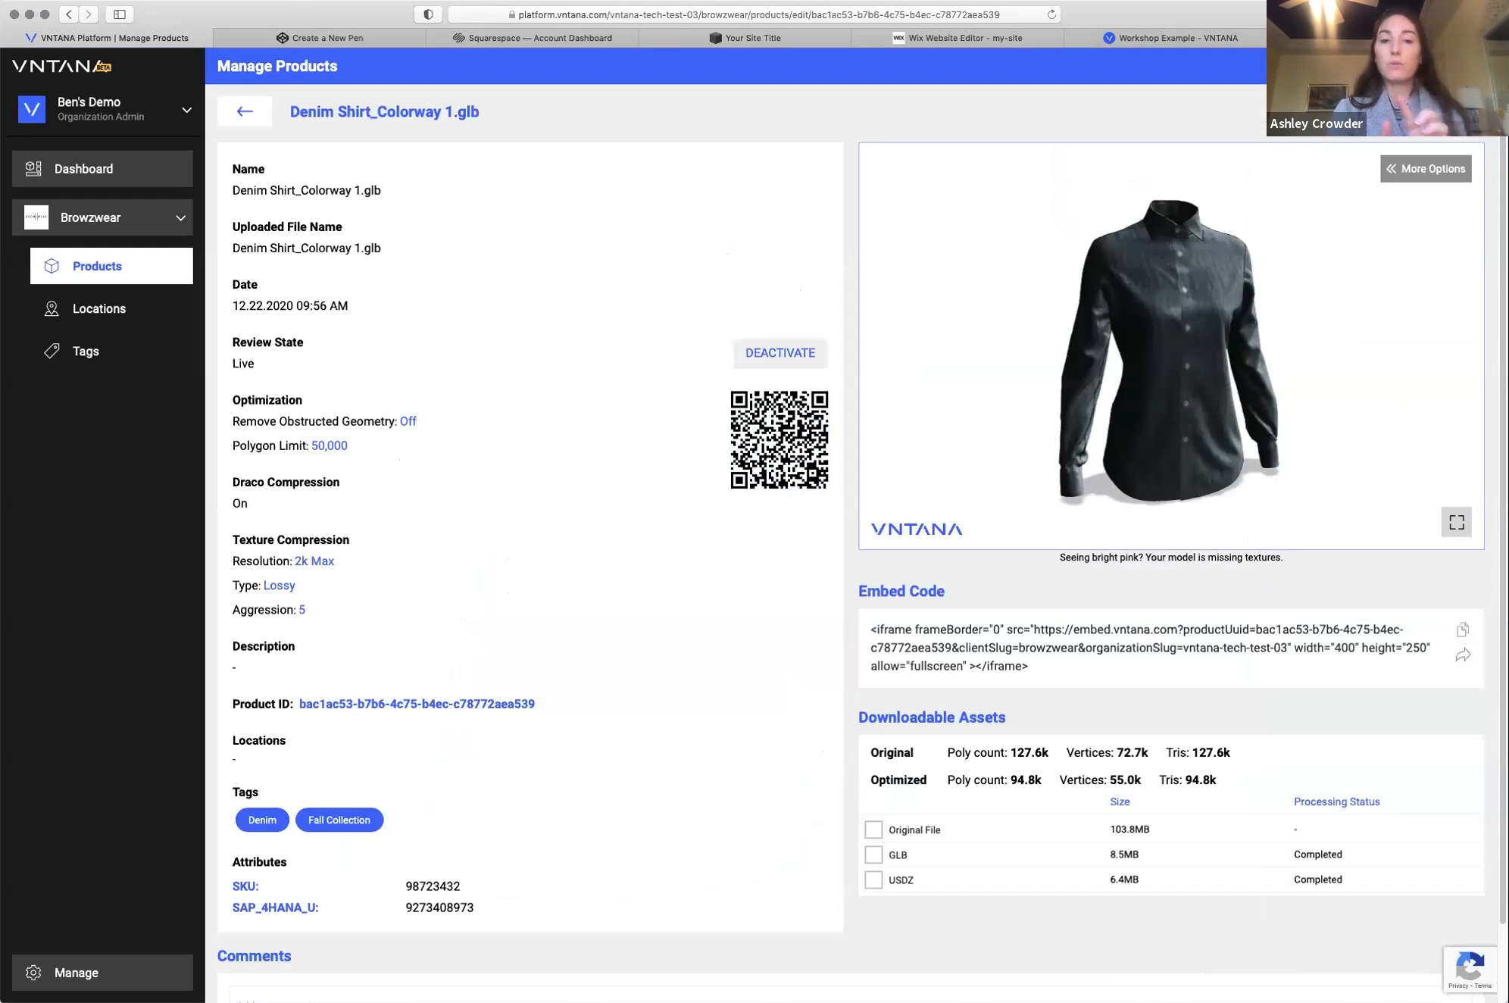
Step: Reopen the shirt's viewer options, set the environment map to Crisp and the exposure to 1.8, and save the lighting settings
click(1426, 169)
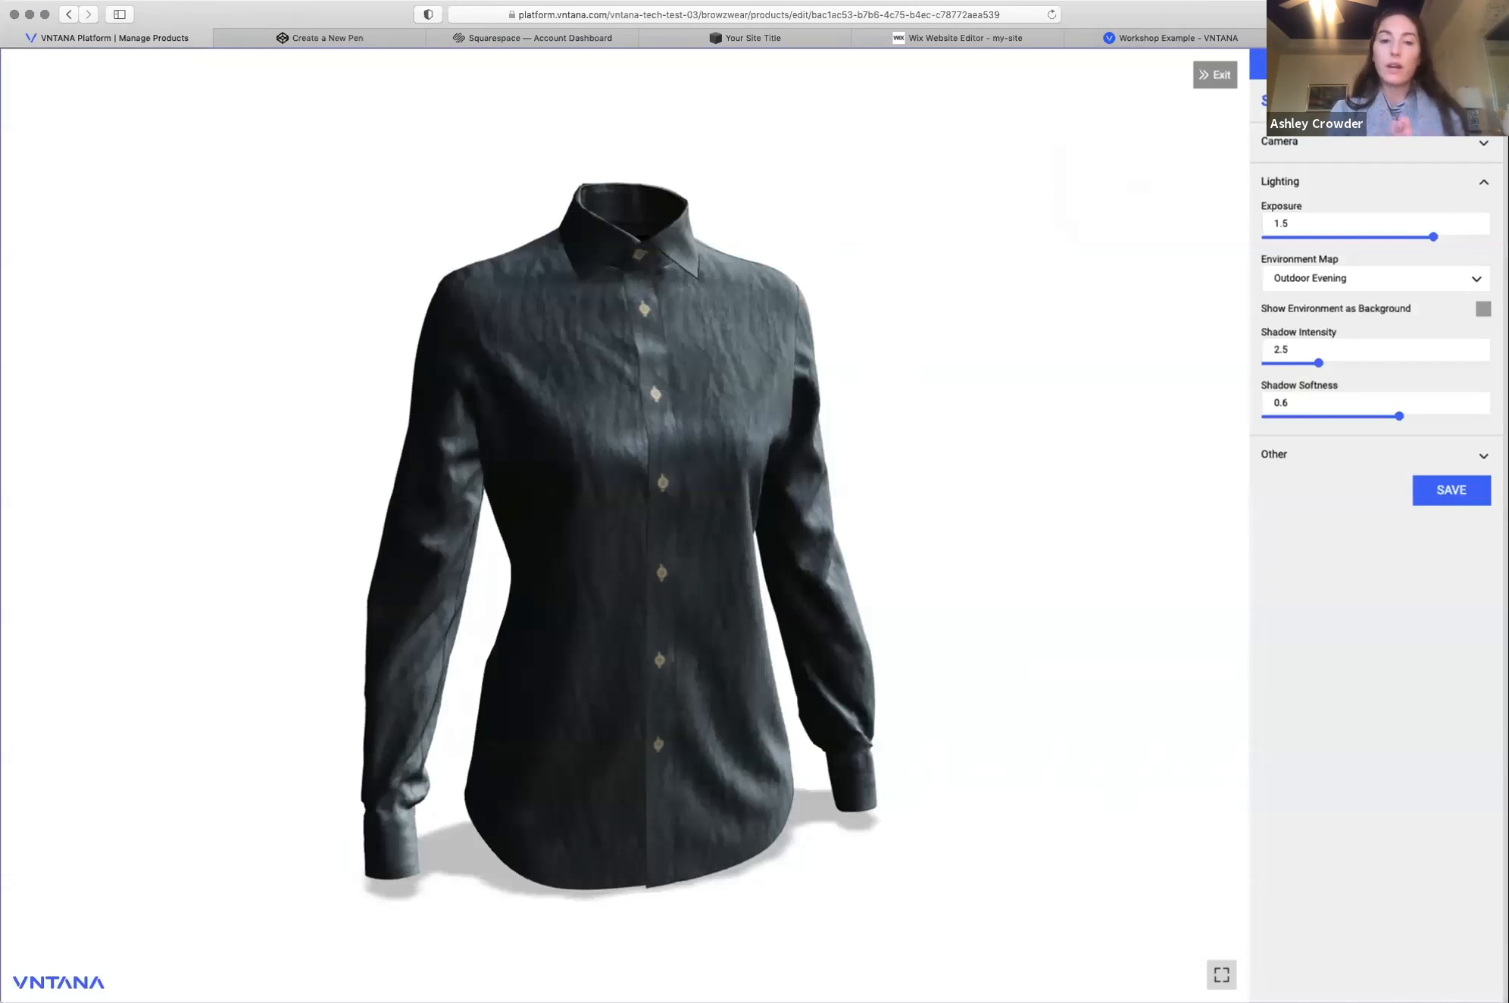
click(1376, 279)
click(1286, 398)
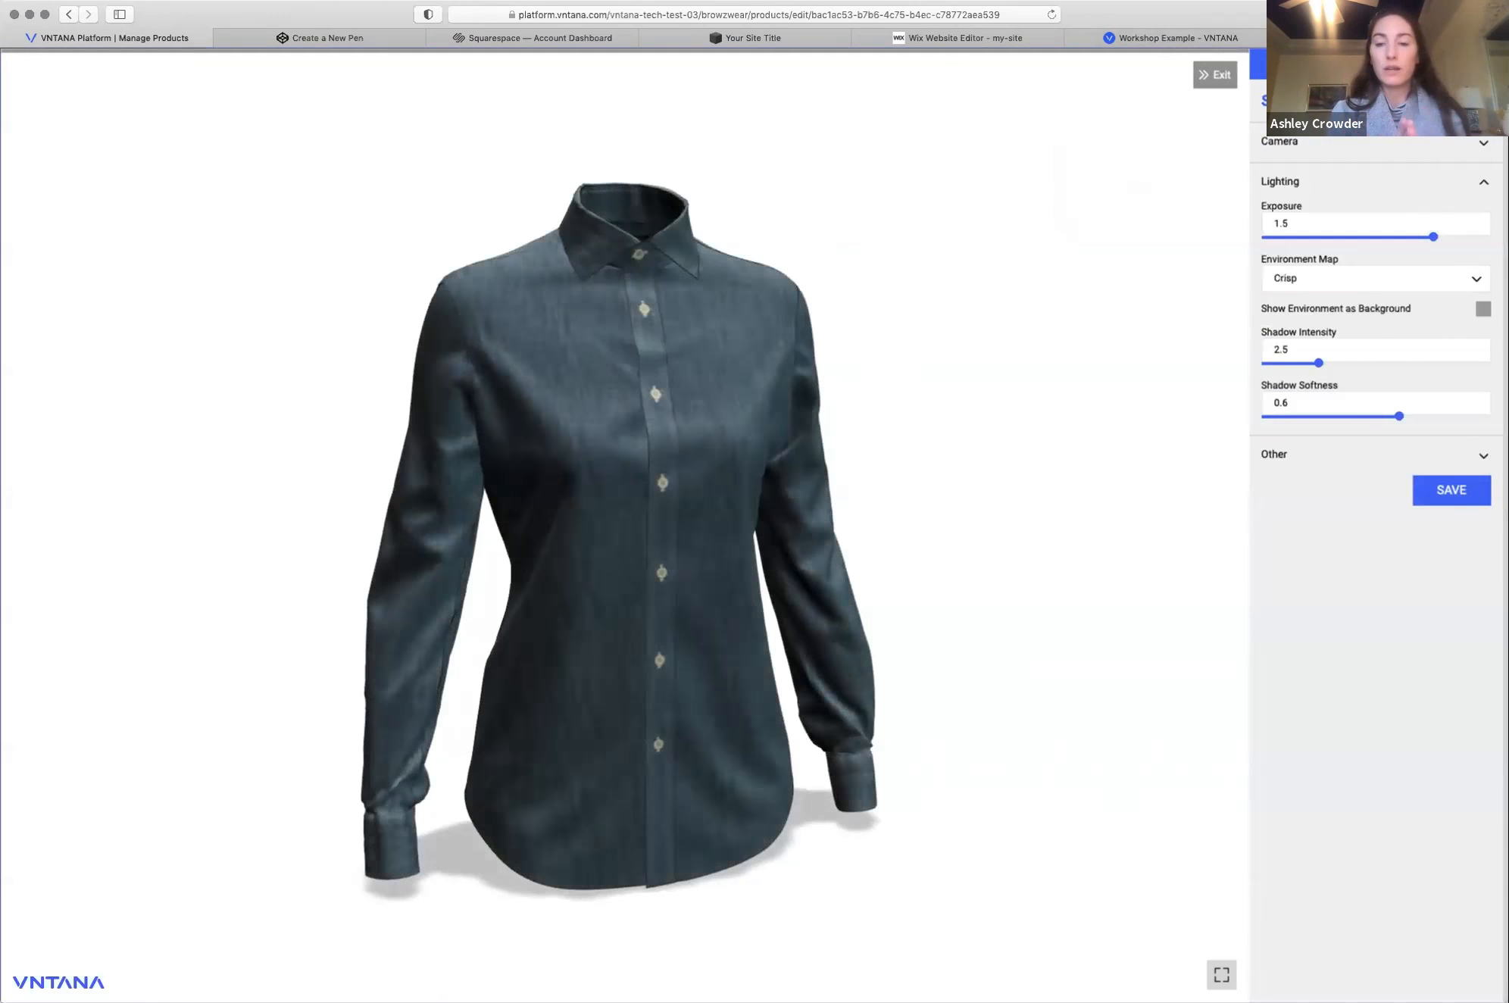
drag(1433, 237, 1467, 236)
click(1451, 490)
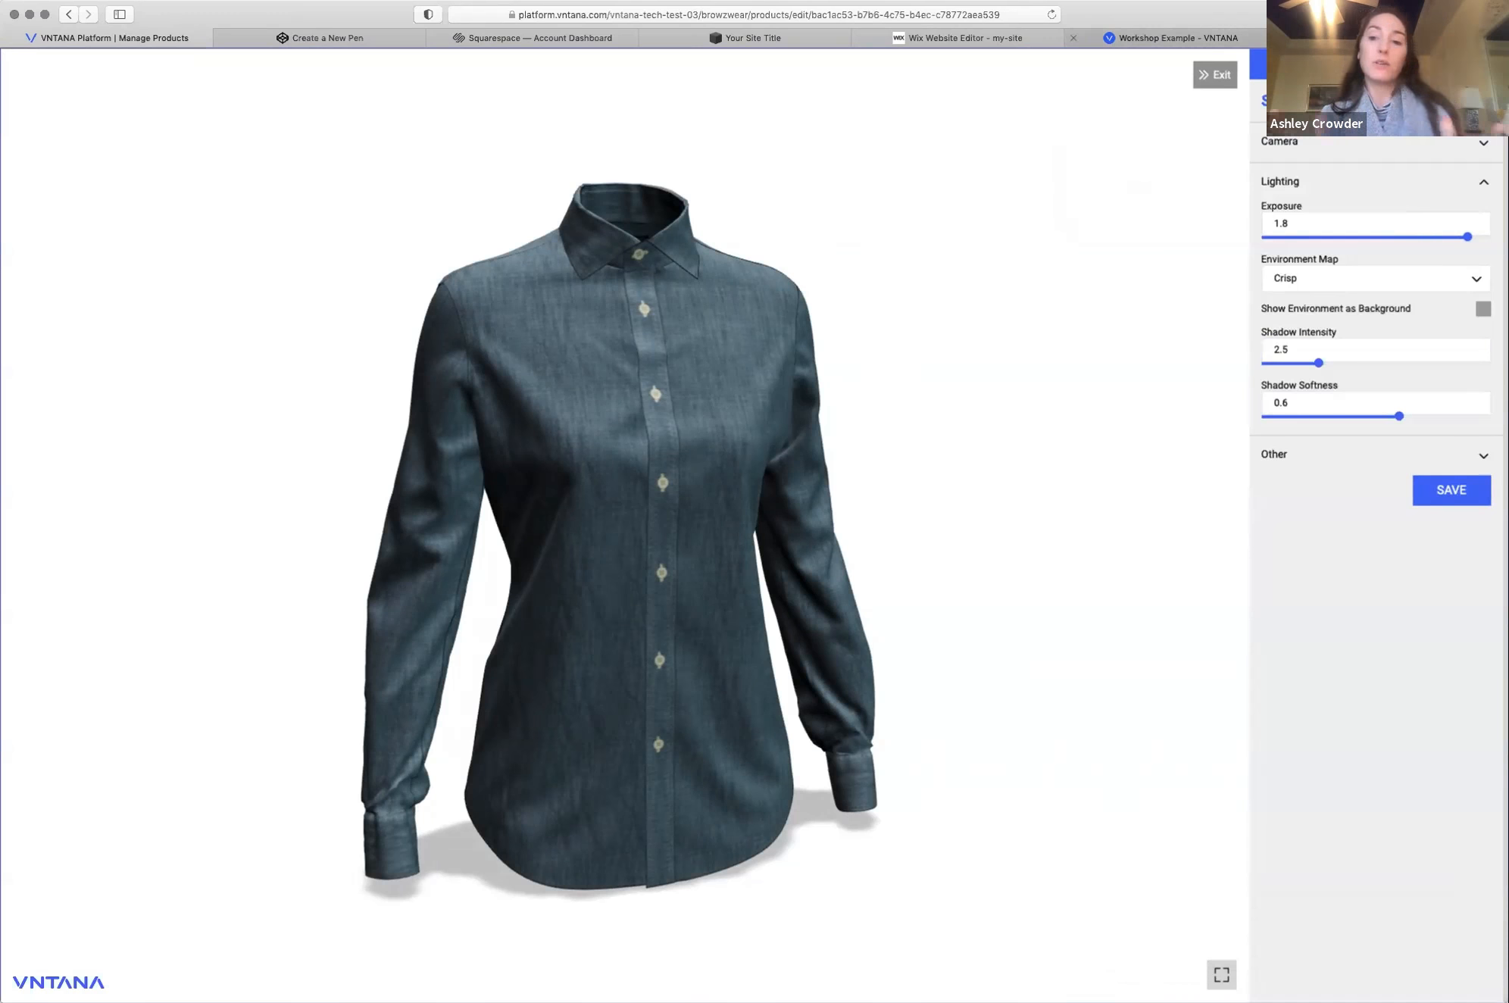
Step: View the shirt in the WordPress workshop page preview, close that page, and return to the Wix preview
click(1171, 38)
click(1074, 38)
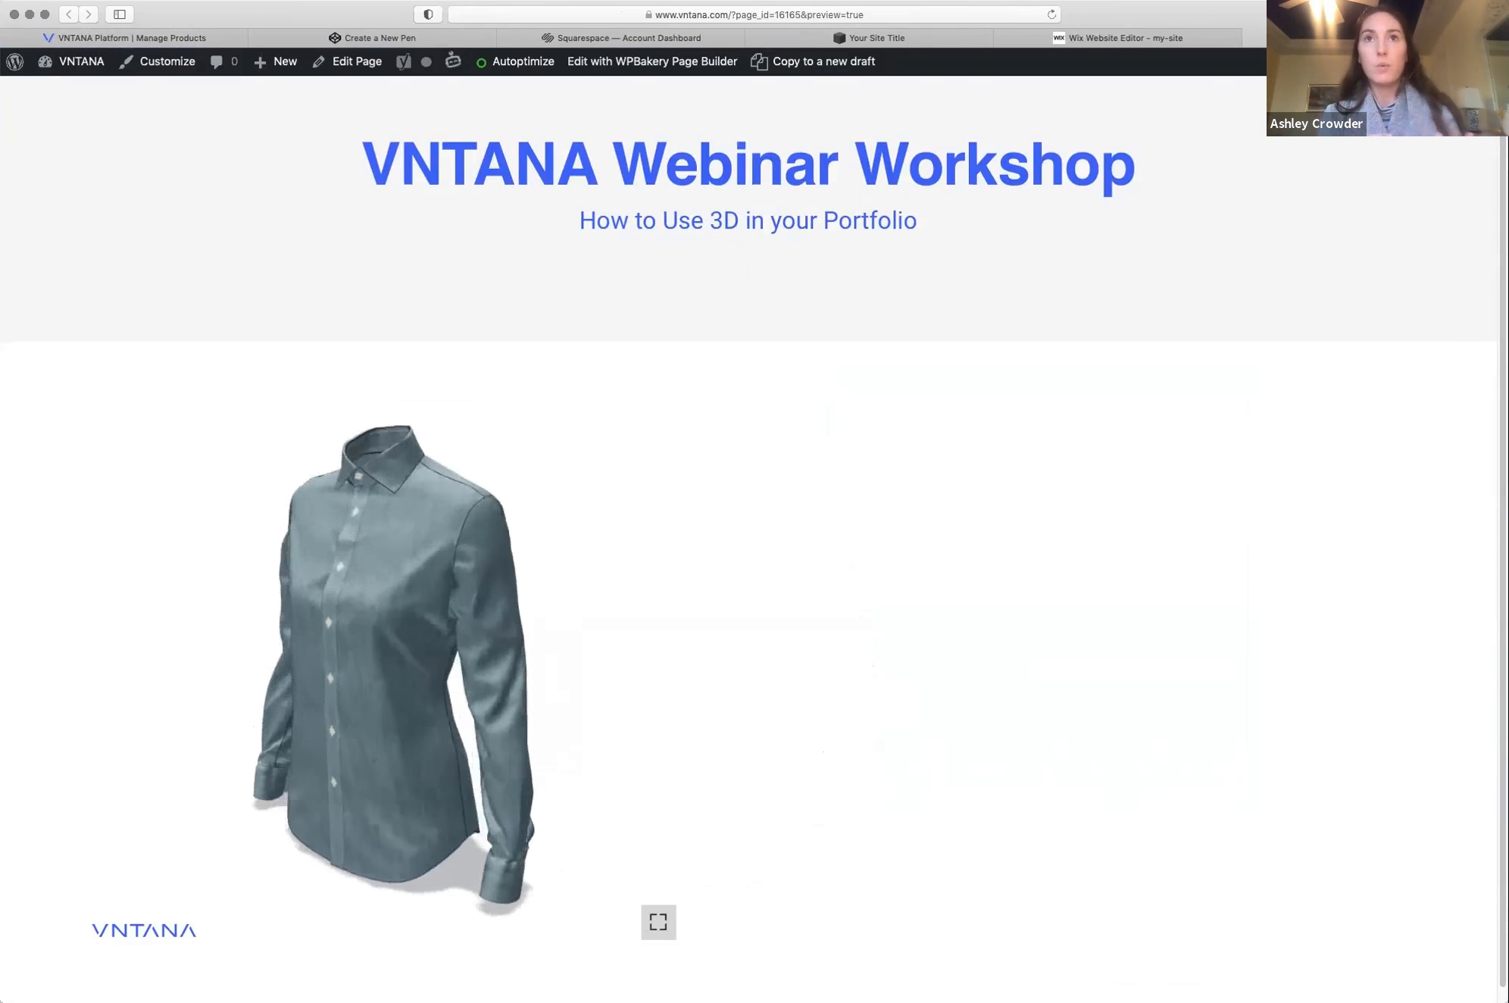
key(super+r)
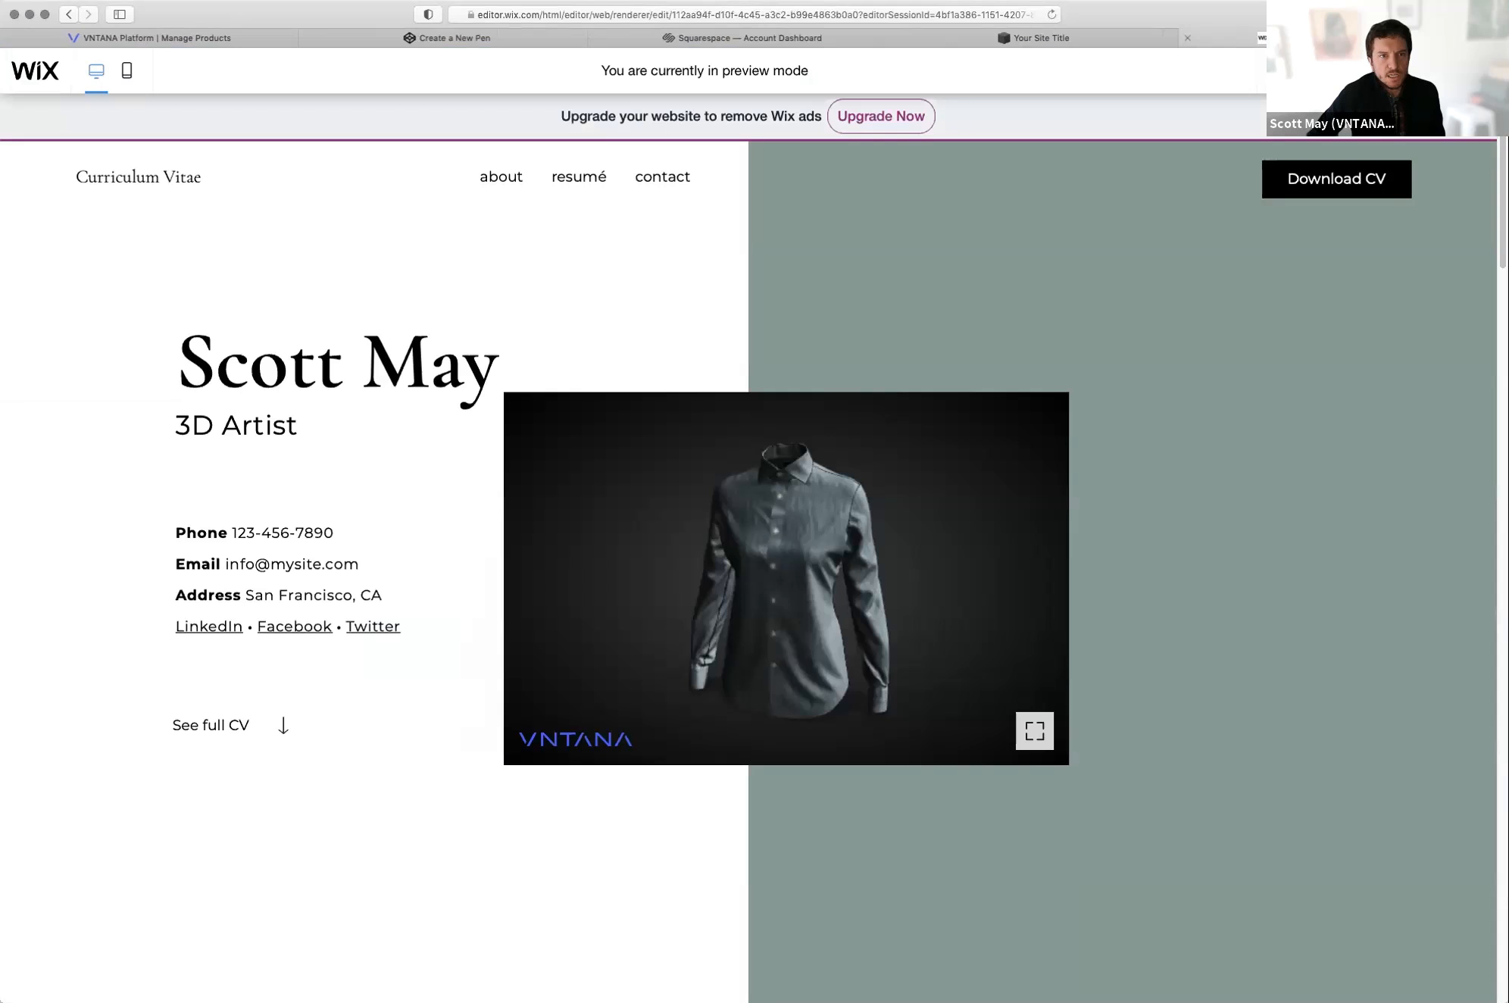
click(1253, 38)
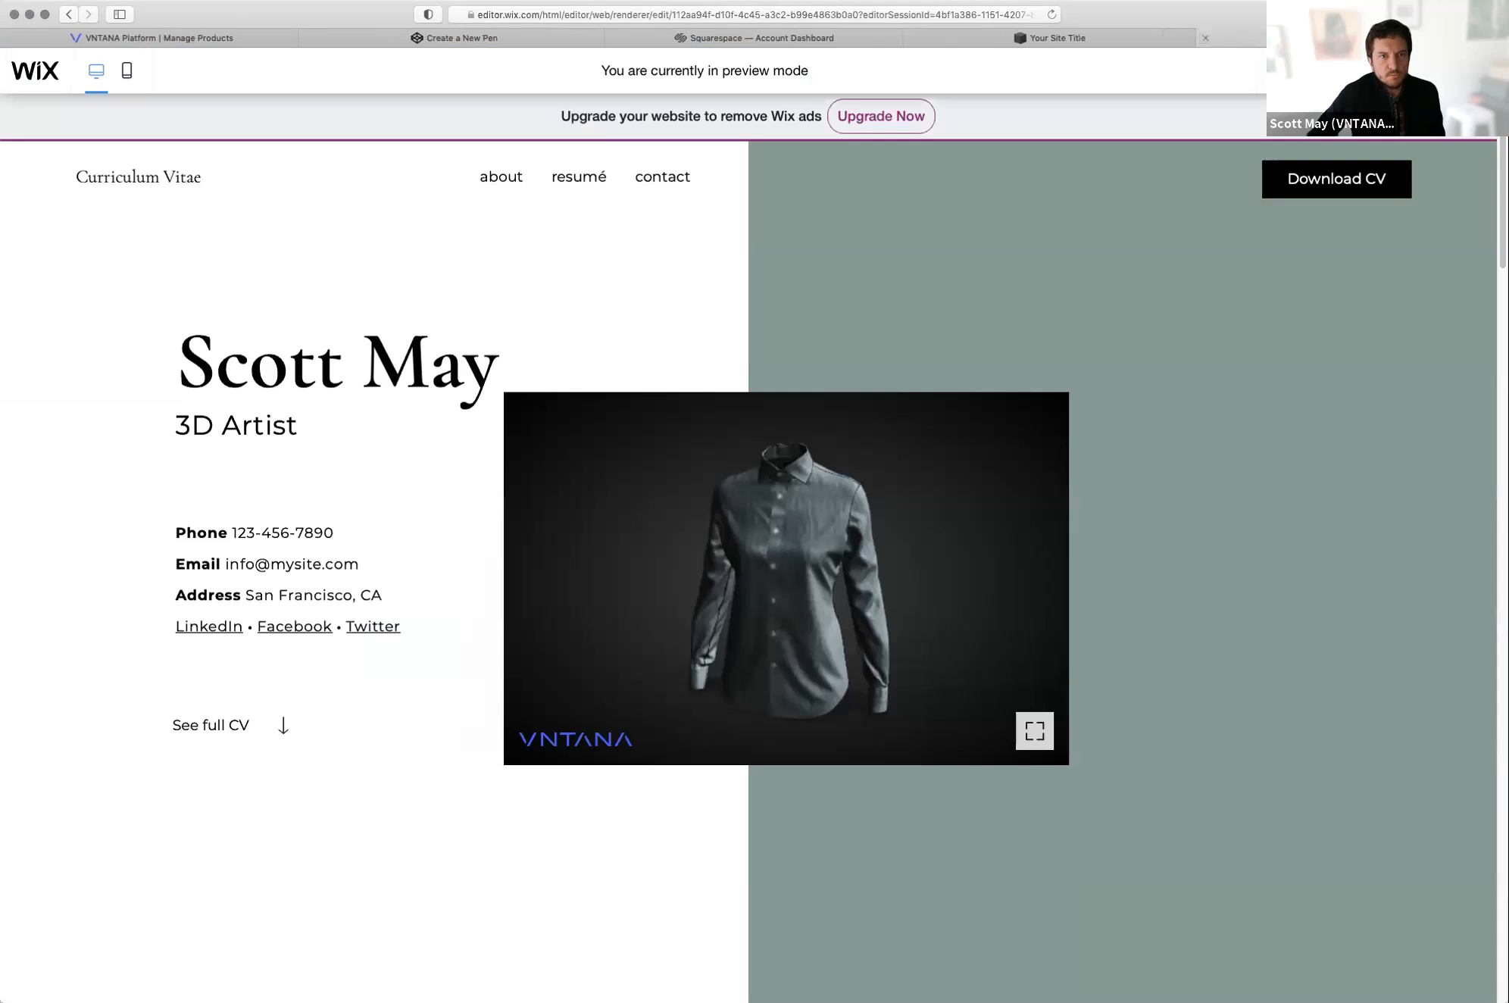
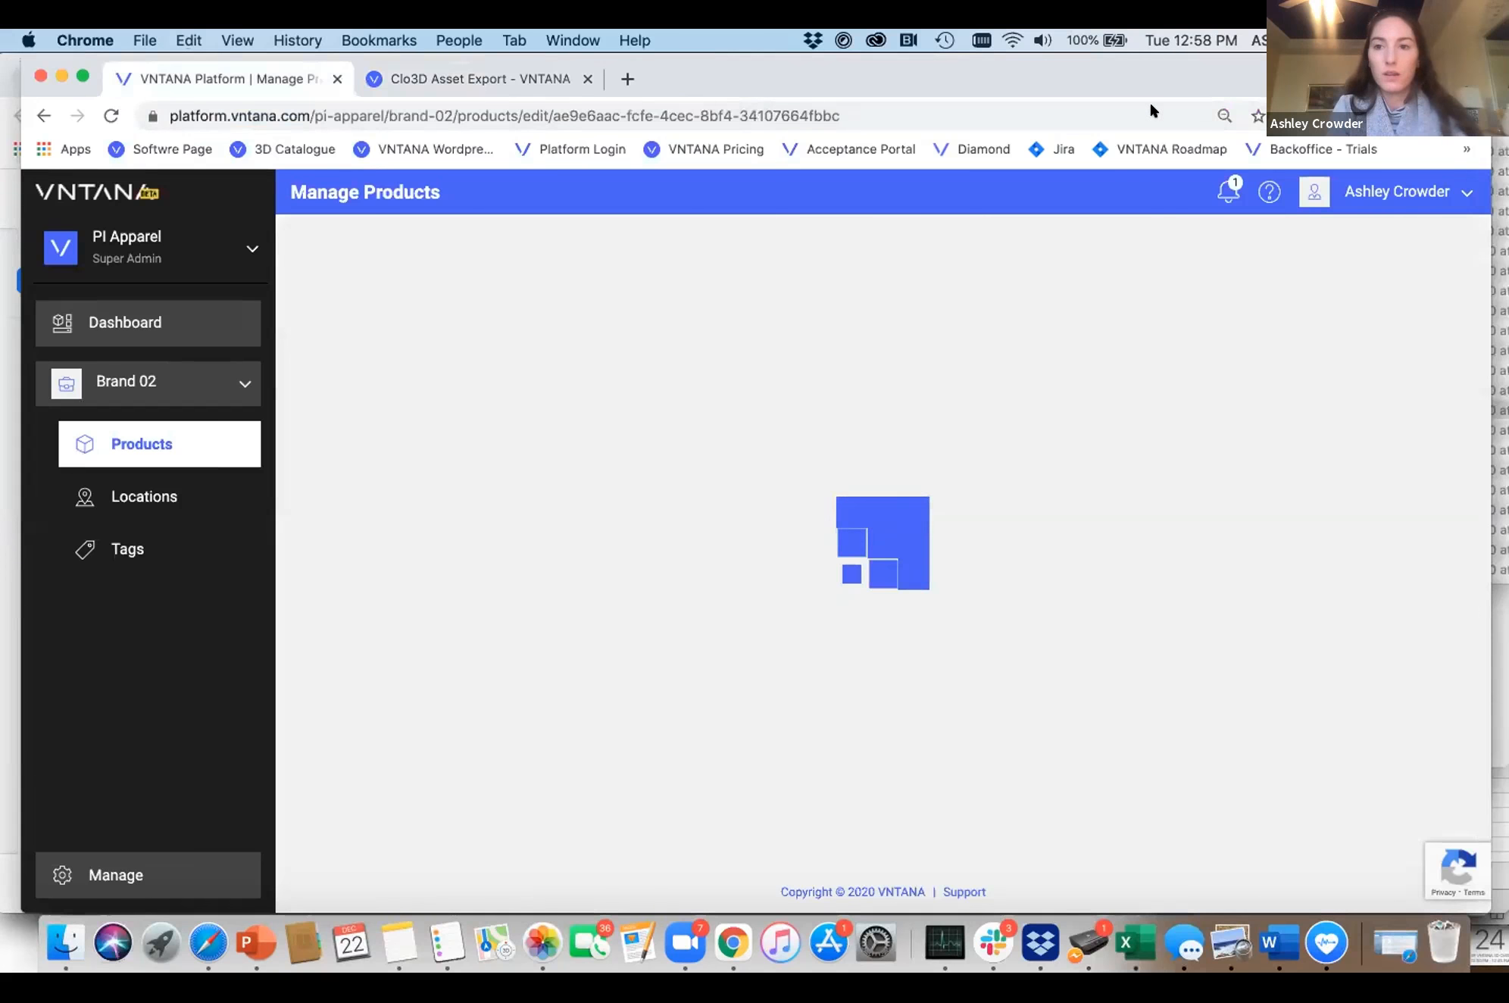
Step: Copy the shareable link of the Adidas shoe product in the PI Apparel organization's Brand 02
scroll(1046, 636, down, 3)
scroll(1047, 647, down, 2)
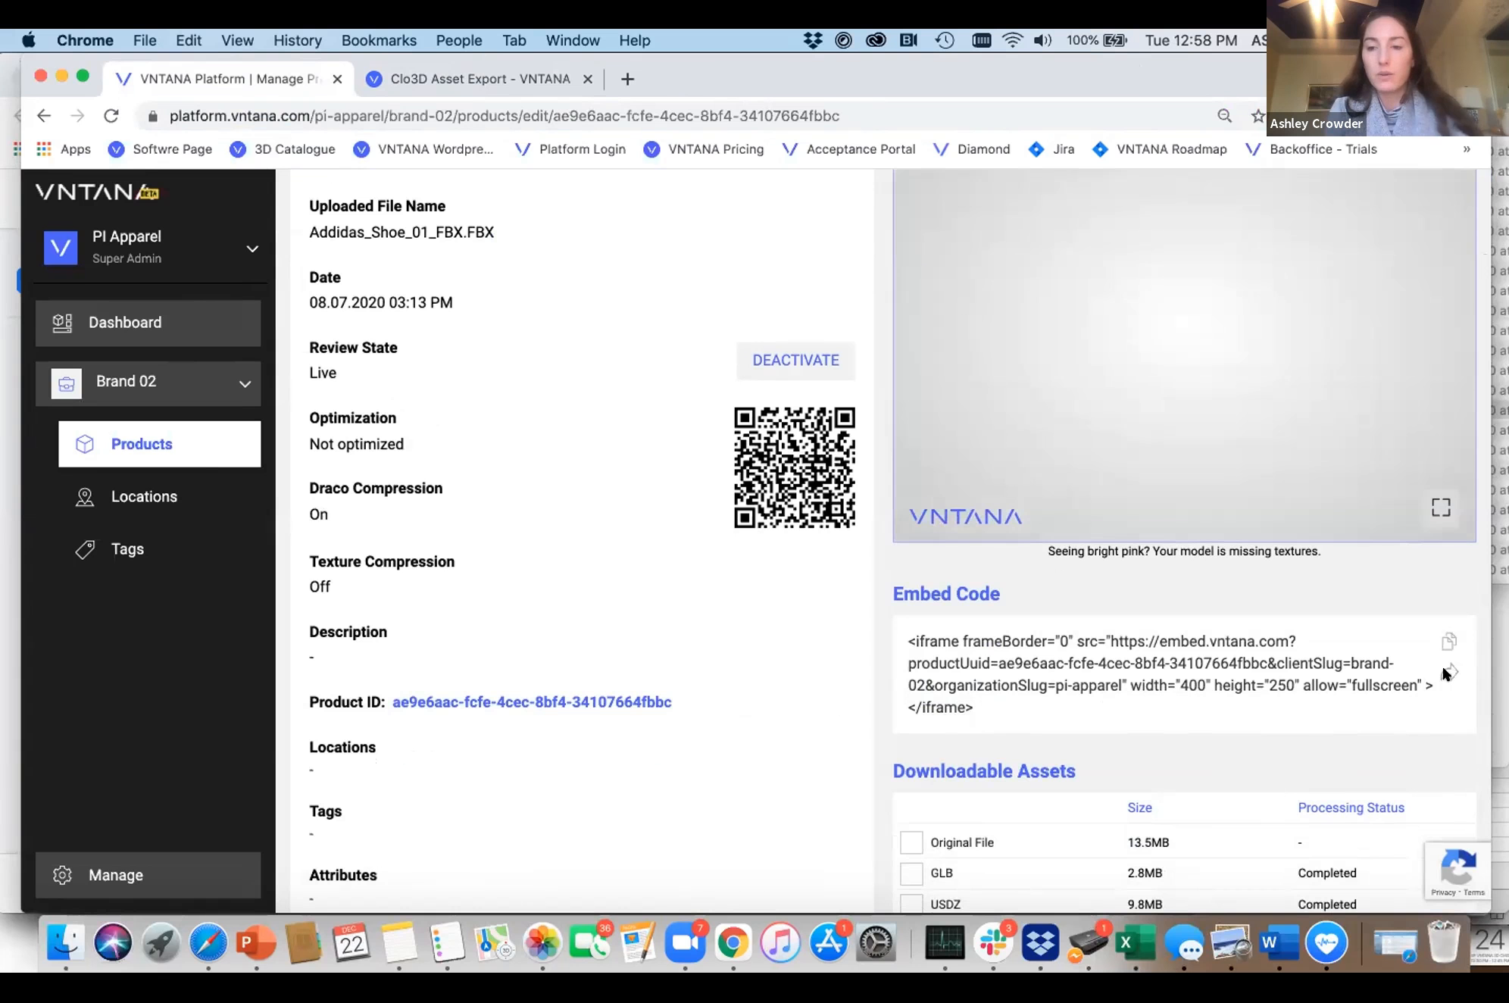
click(1443, 670)
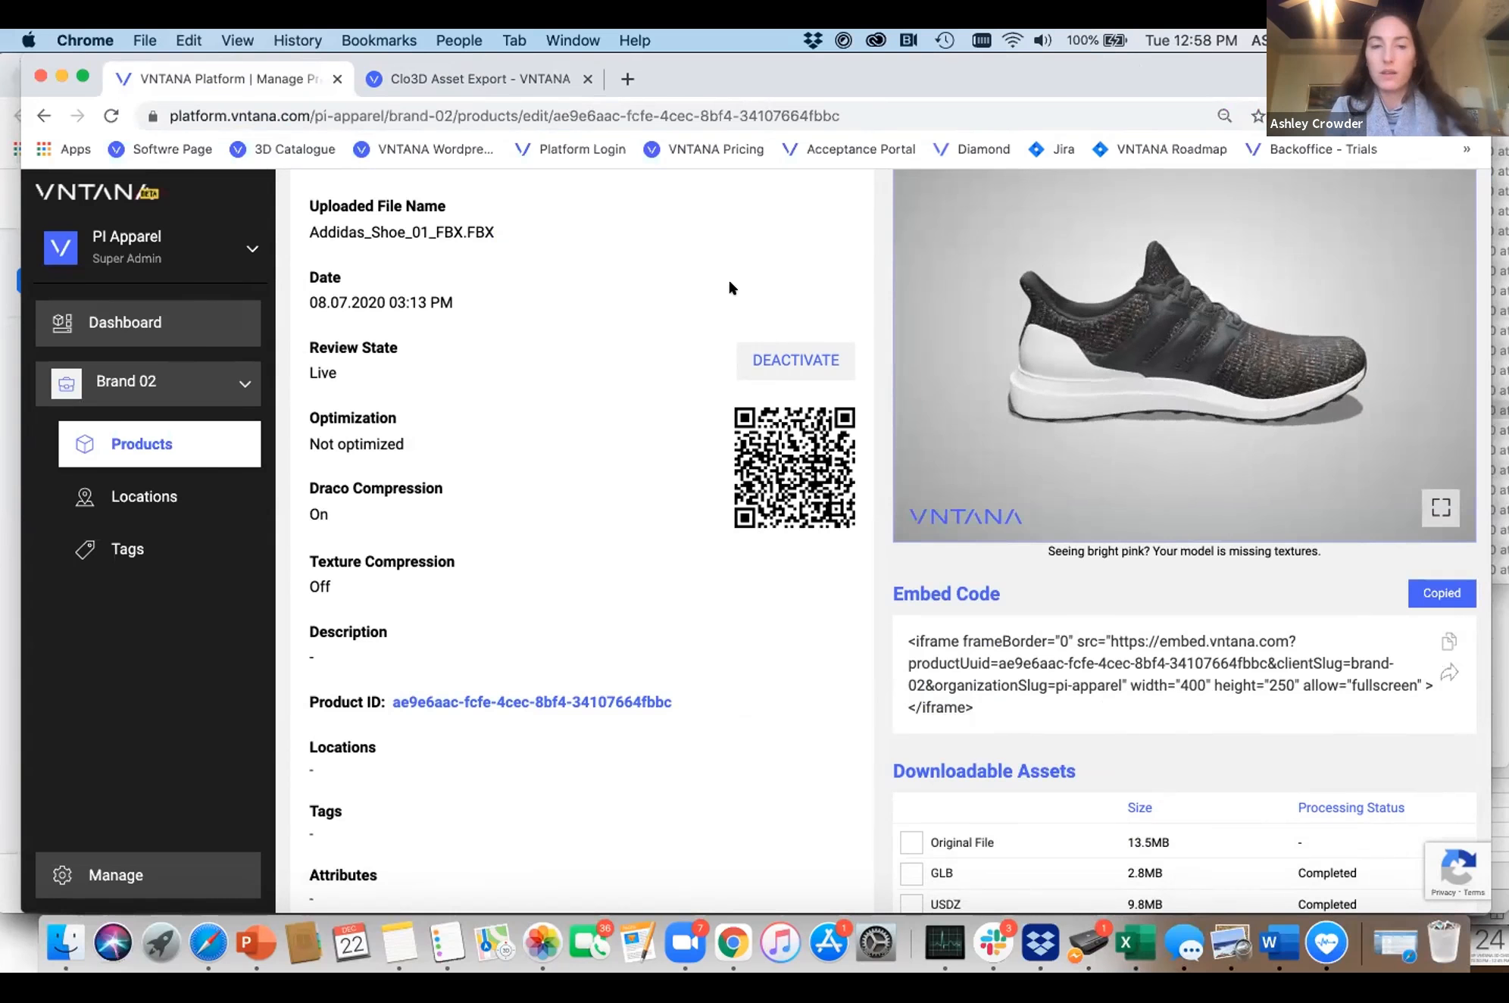
Step: Open LinkedIn in a new browser tab, go to the home feed, and start a new post
click(622, 79)
text(linkedin.com/mynetwork/)
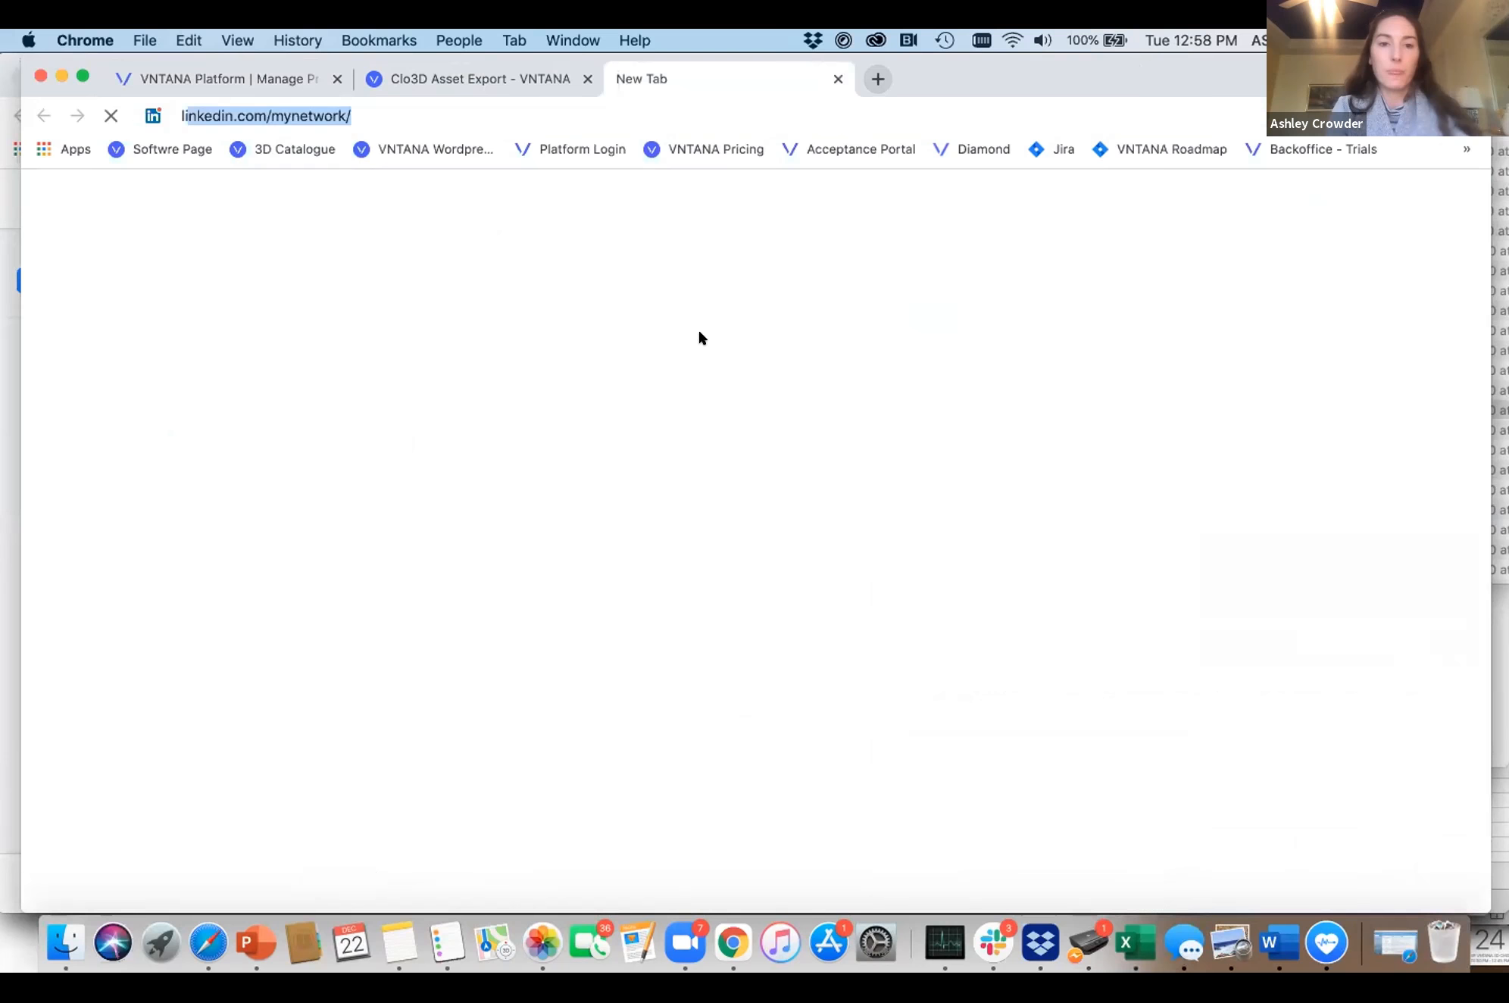
key(Return)
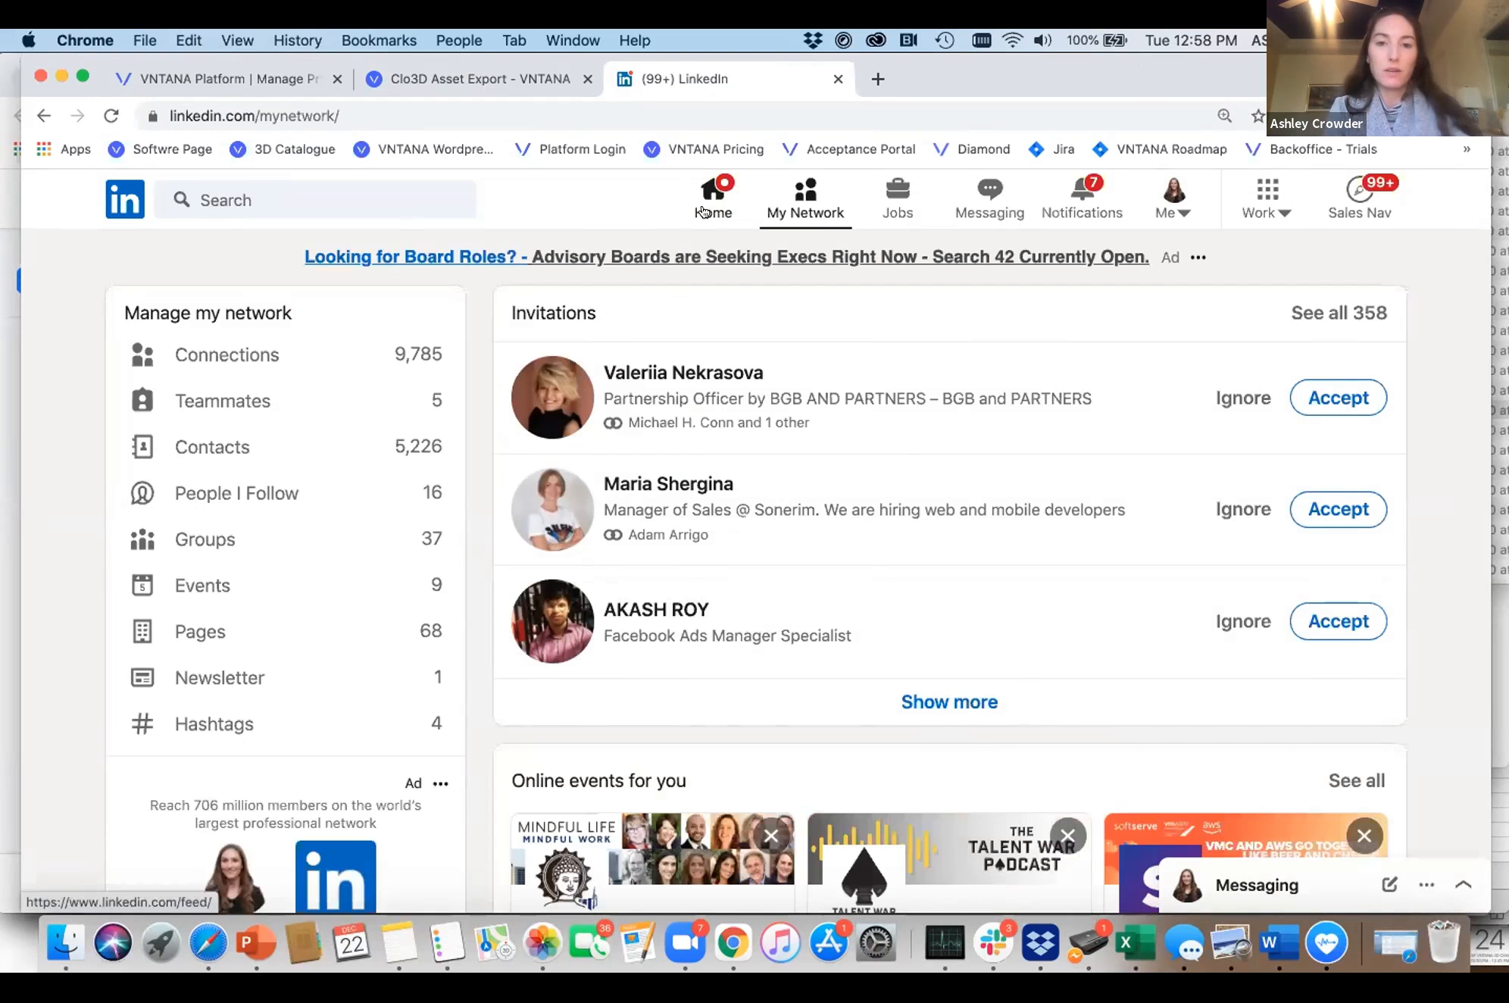
click(703, 211)
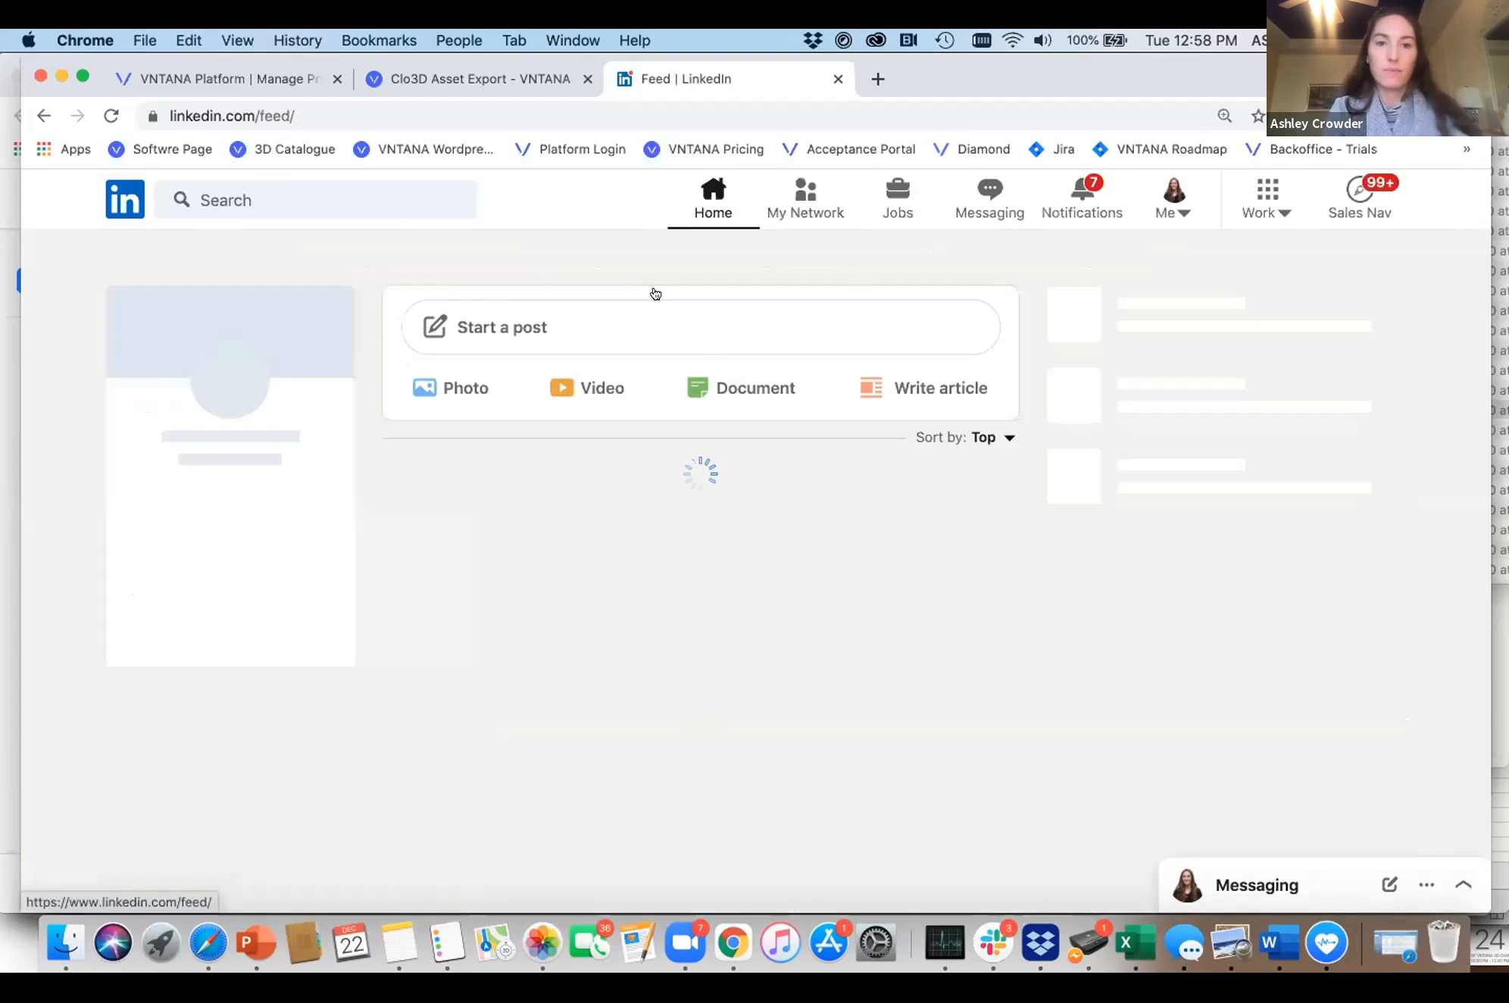
click(599, 340)
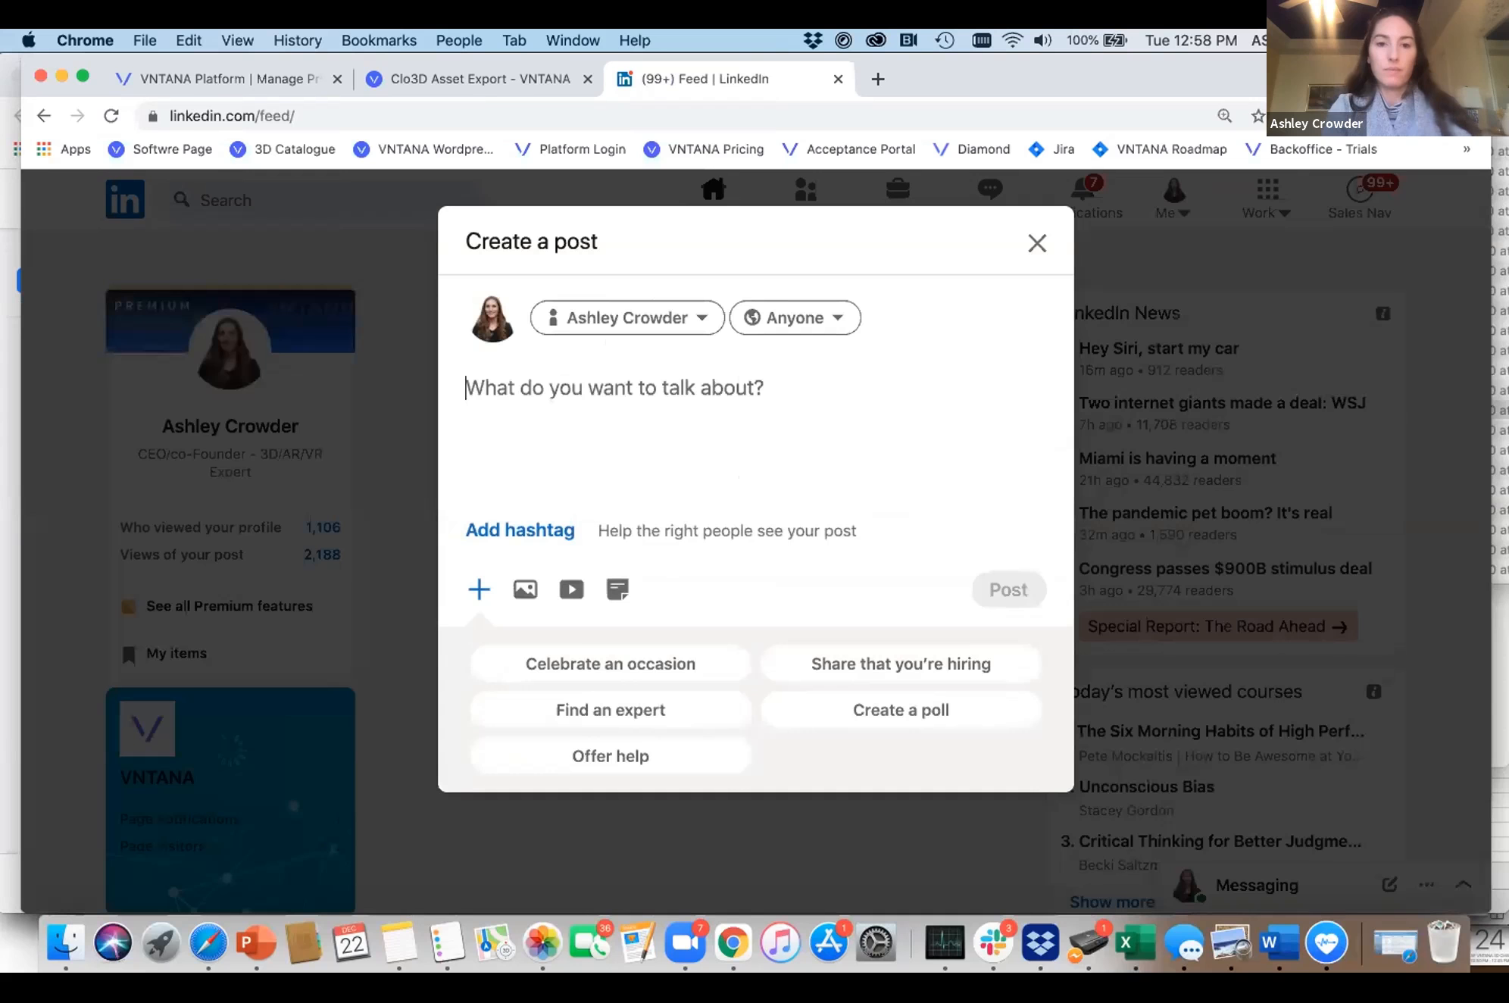
Step: Set the LinkedIn post's visibility to Connections only and save the audience choice
click(824, 316)
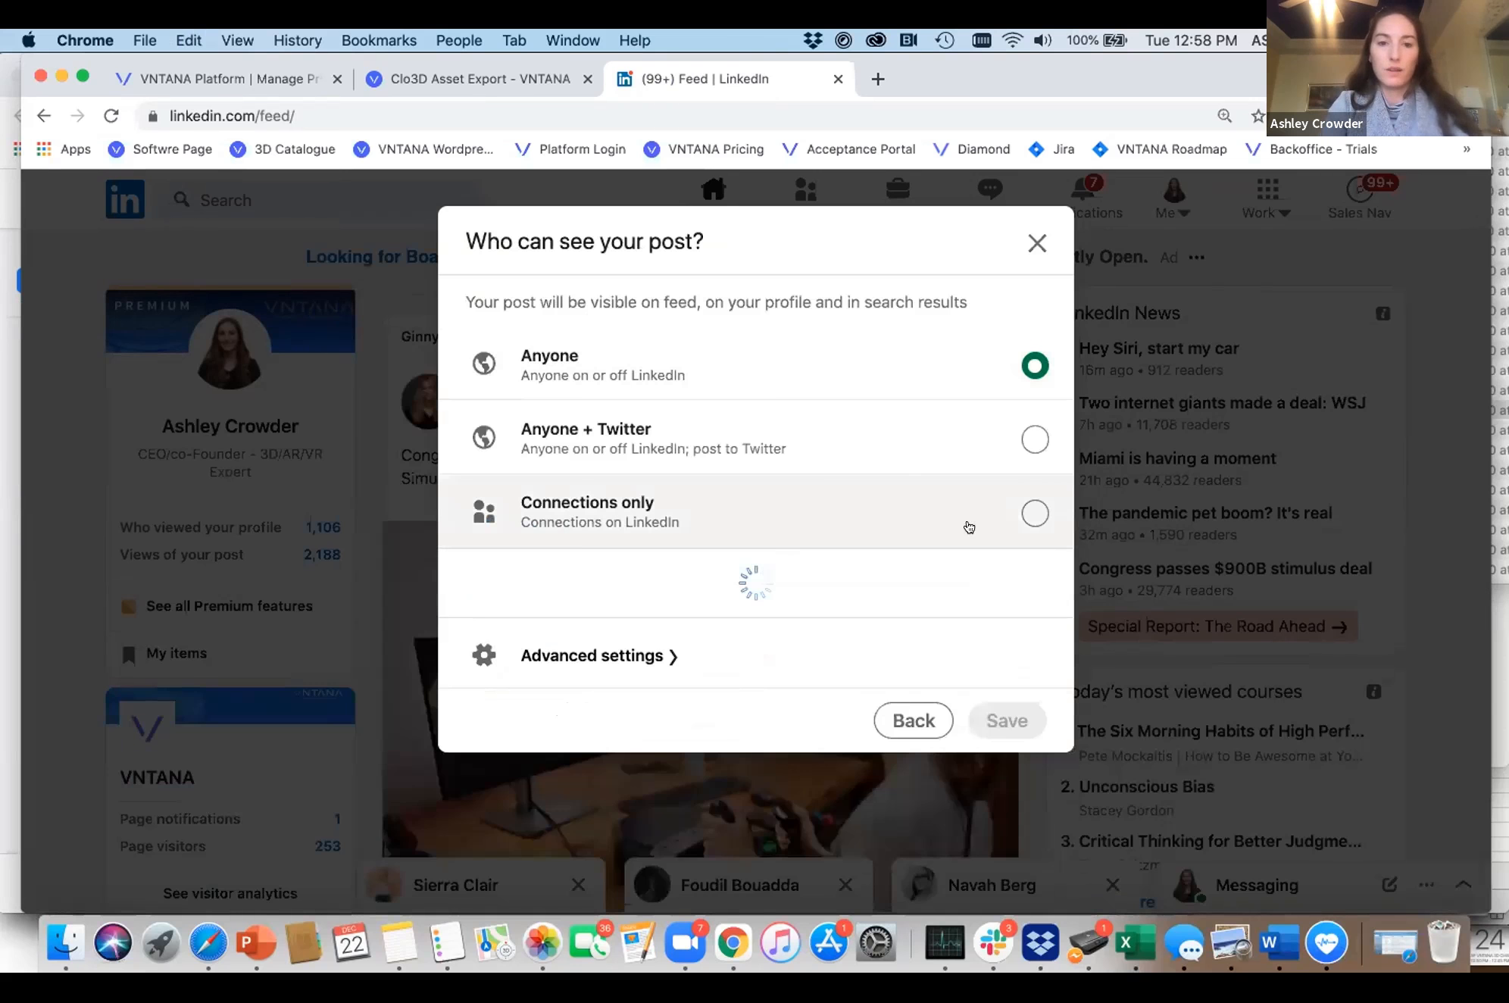
scroll(902, 483, down, 1)
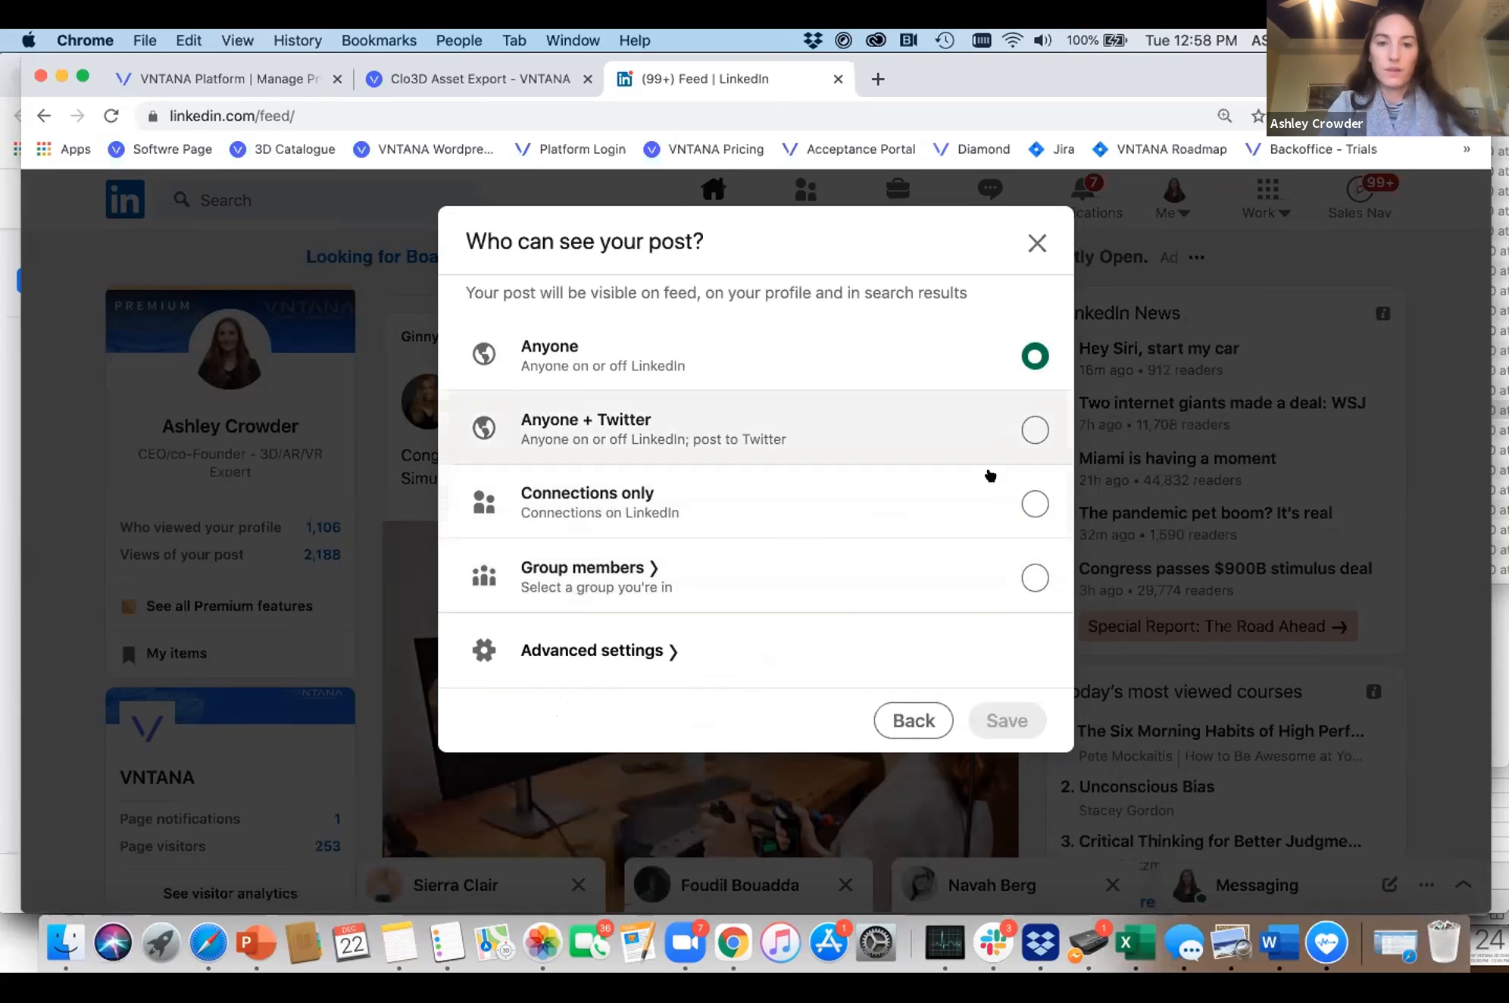
click(1018, 501)
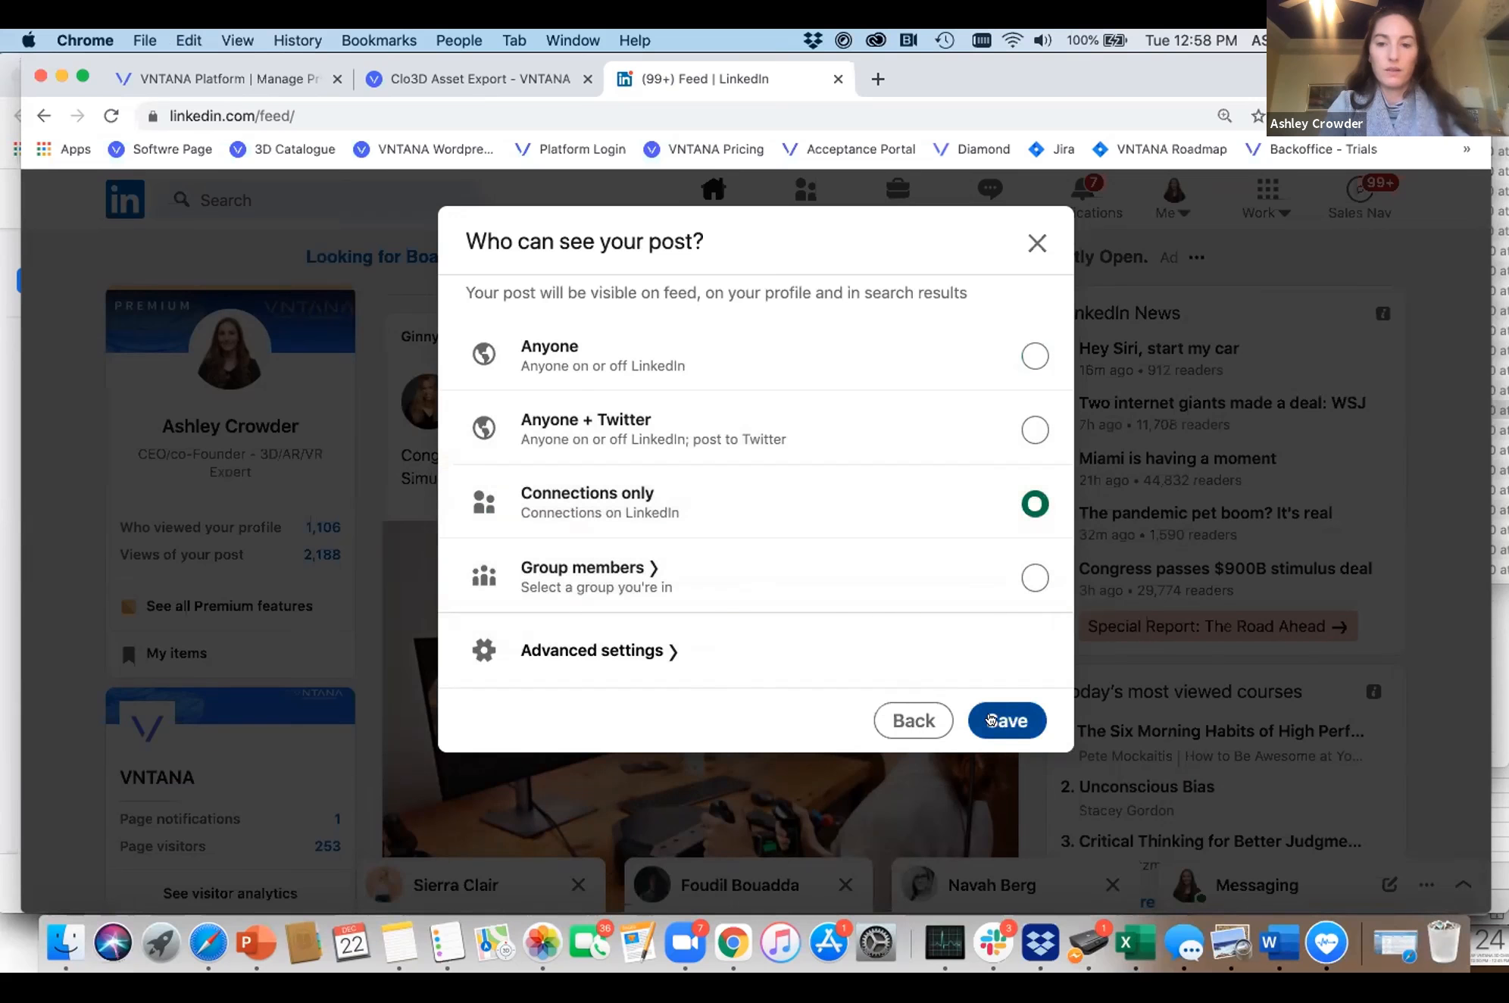
Step: Paste the shoe's copied link into the post, publish it, and decline the monthly post reminders
key(super+v)
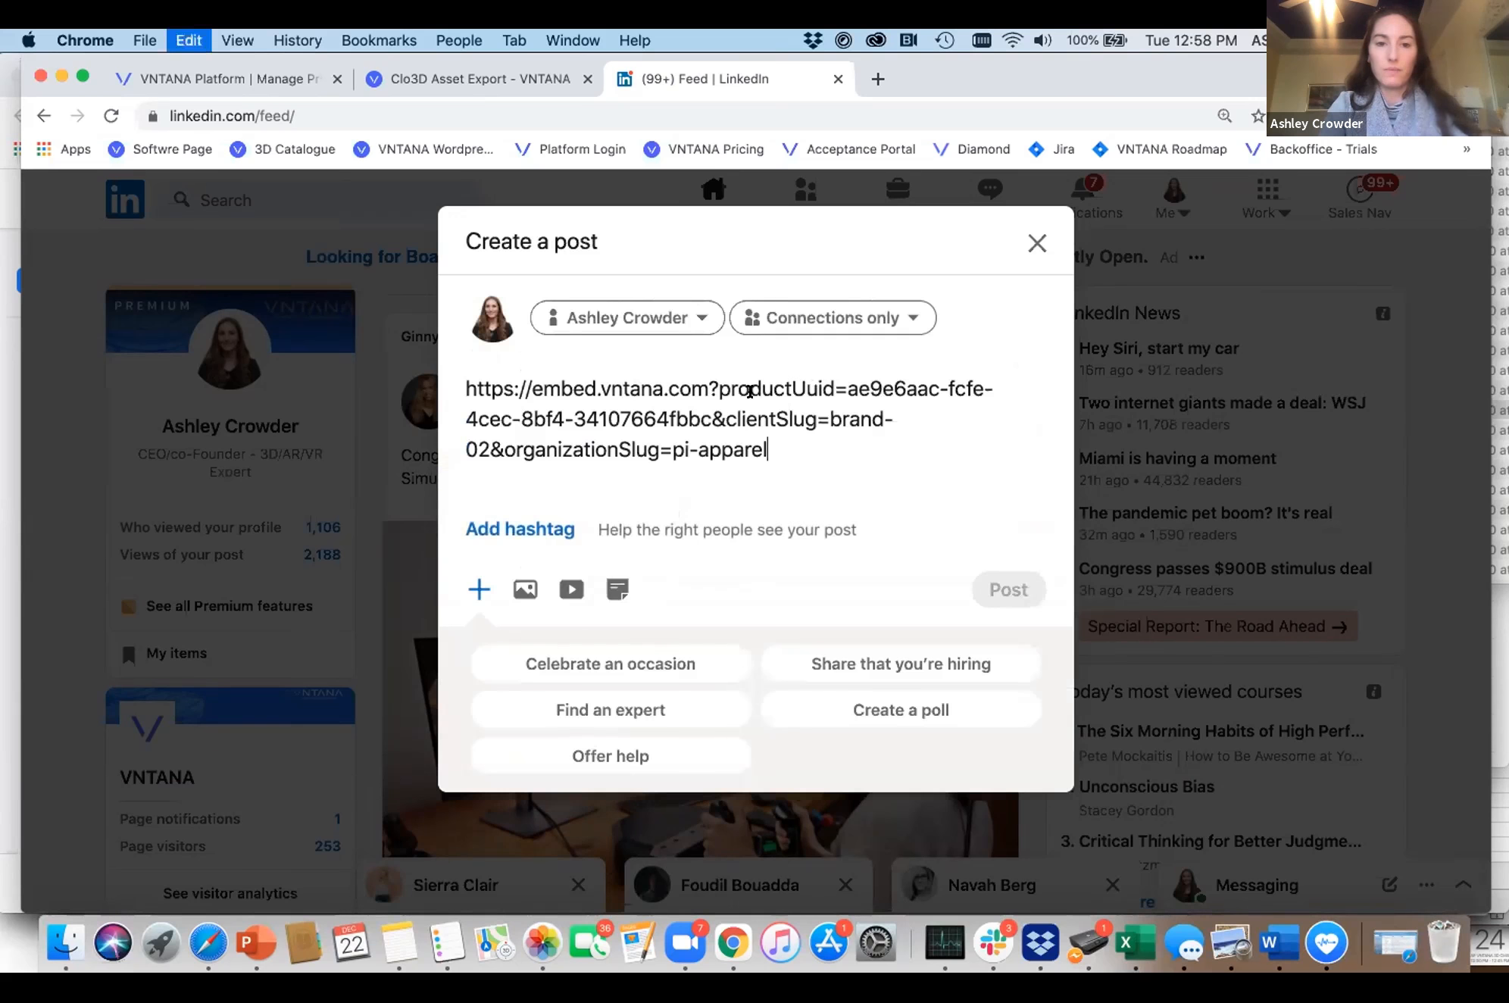
click(989, 585)
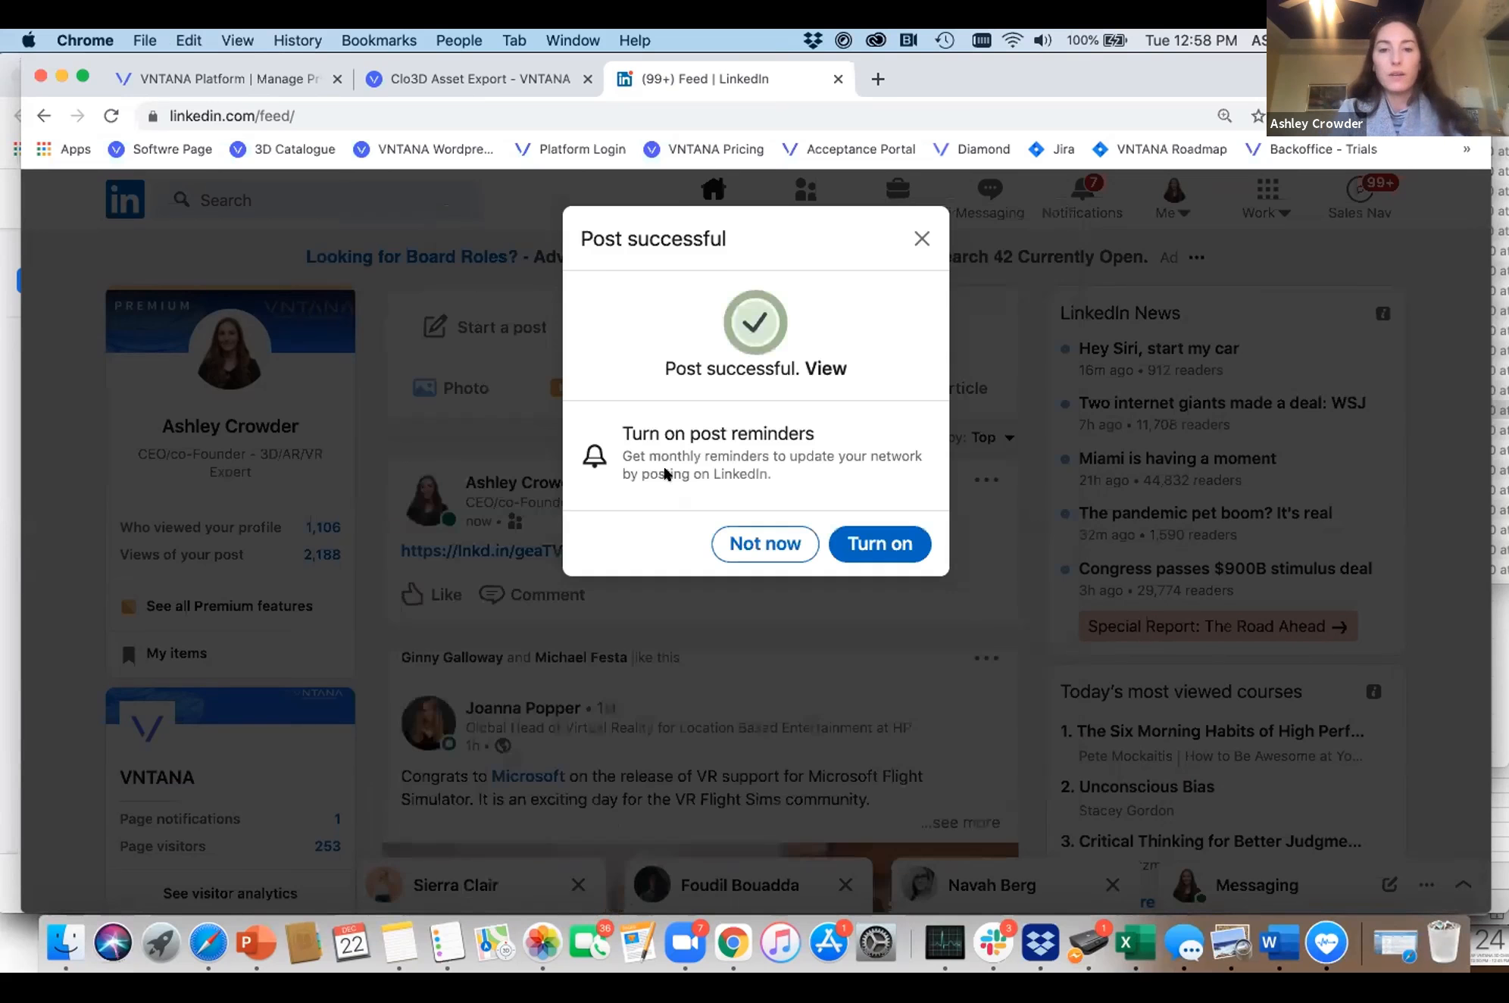
click(766, 544)
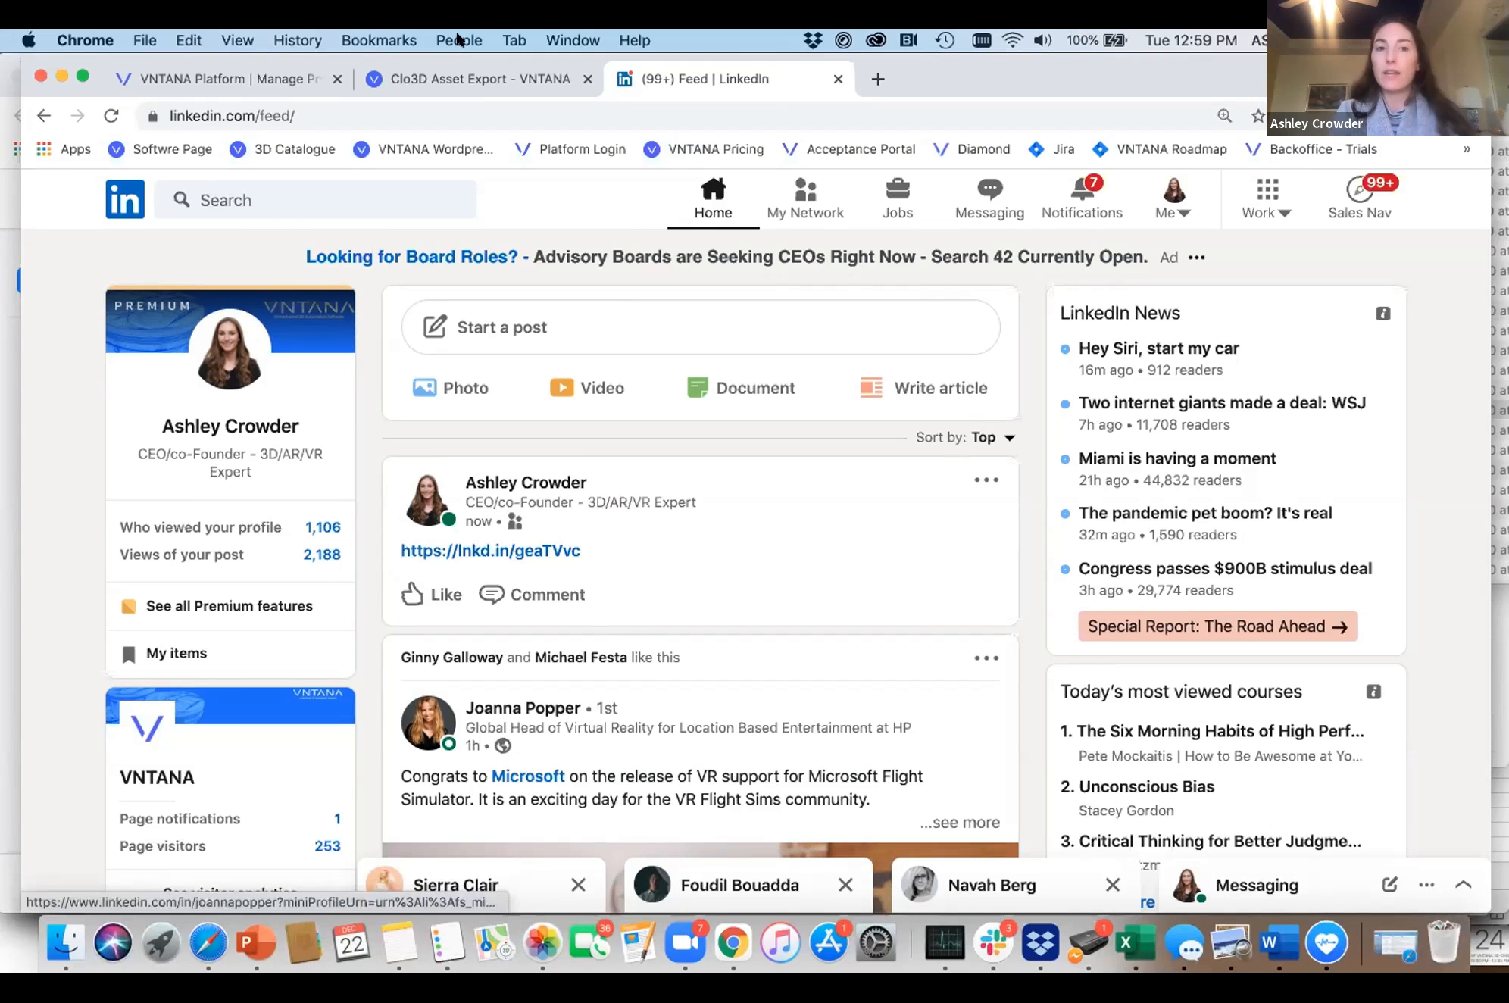
Step: Return to the shoe's page on the VNTANA platform and go back to the Brand 02 product list
click(446, 68)
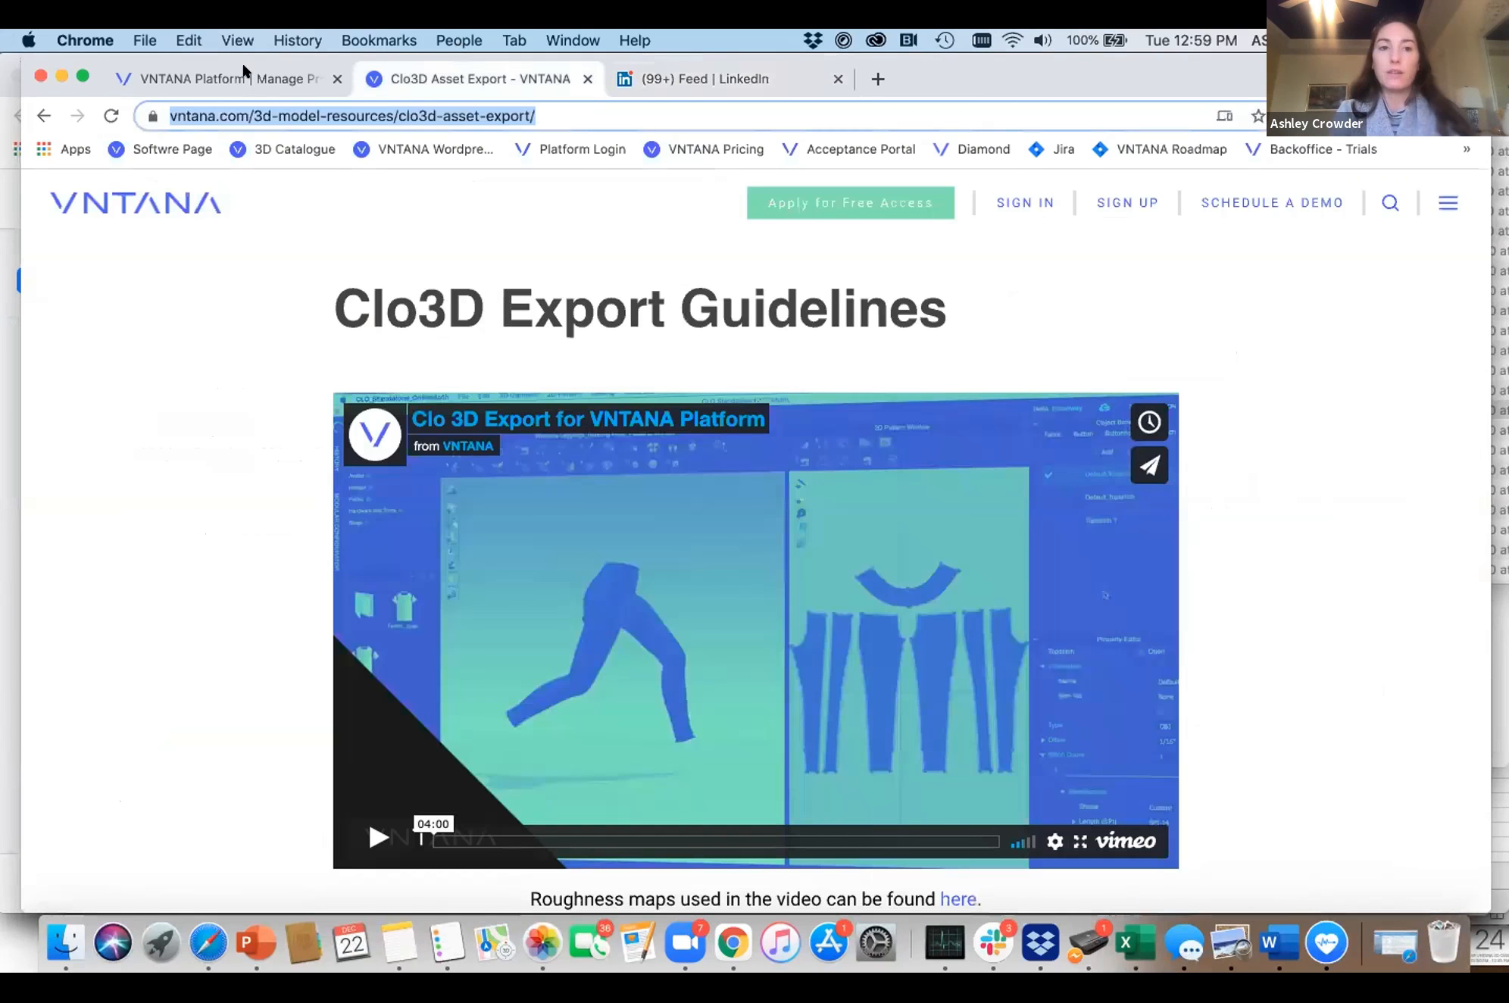
click(248, 76)
scroll(698, 409, up, 3)
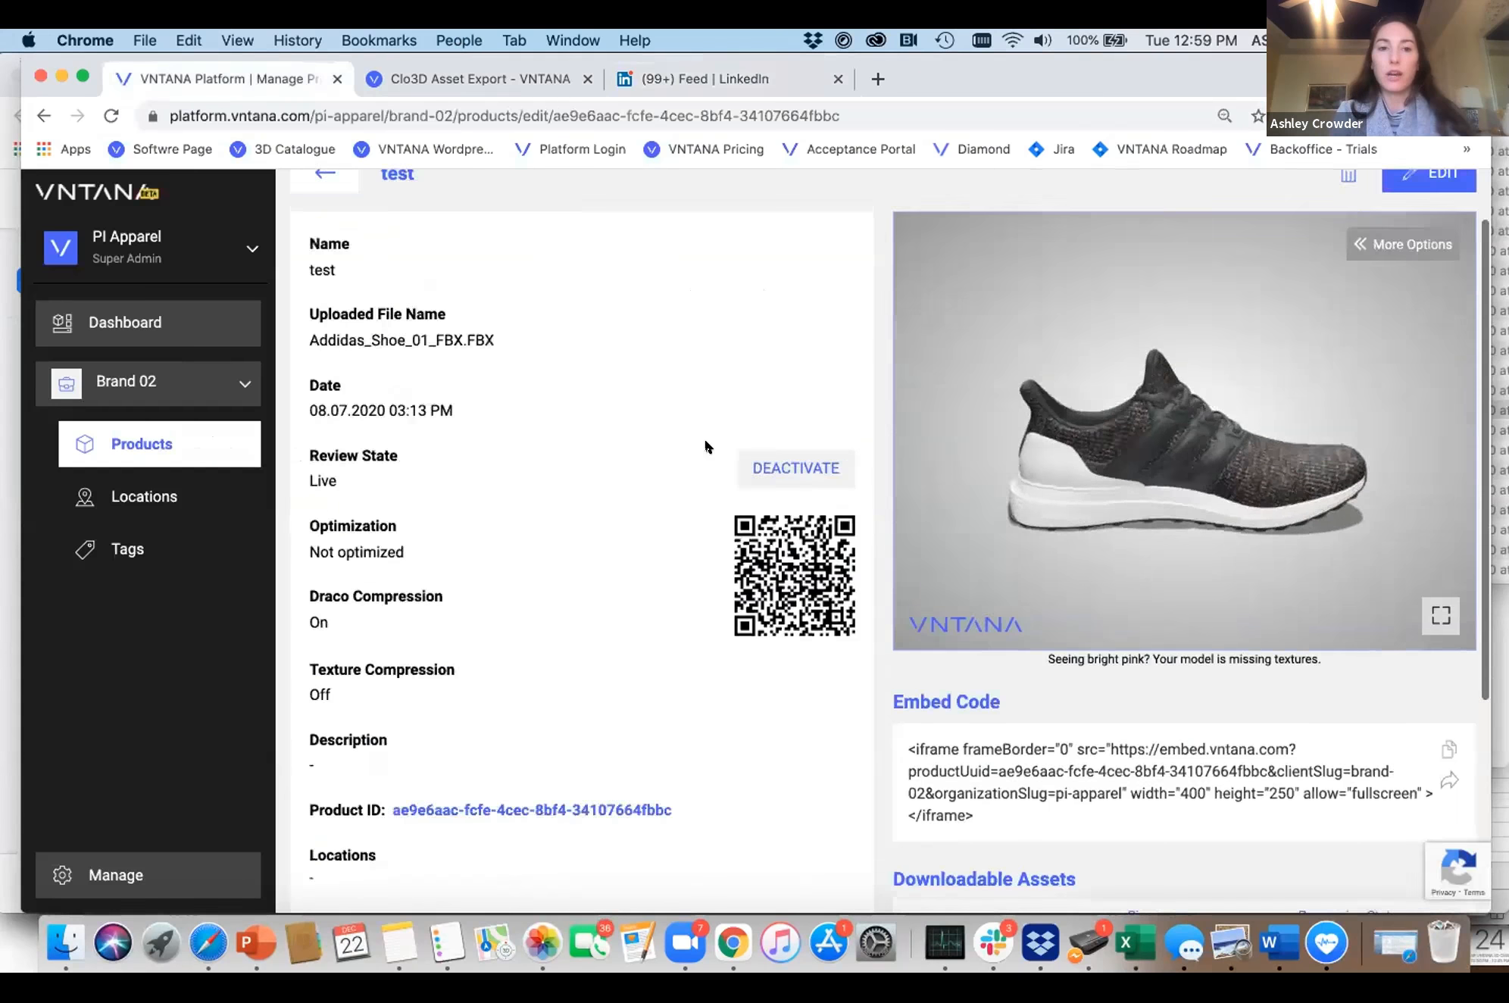
click(325, 250)
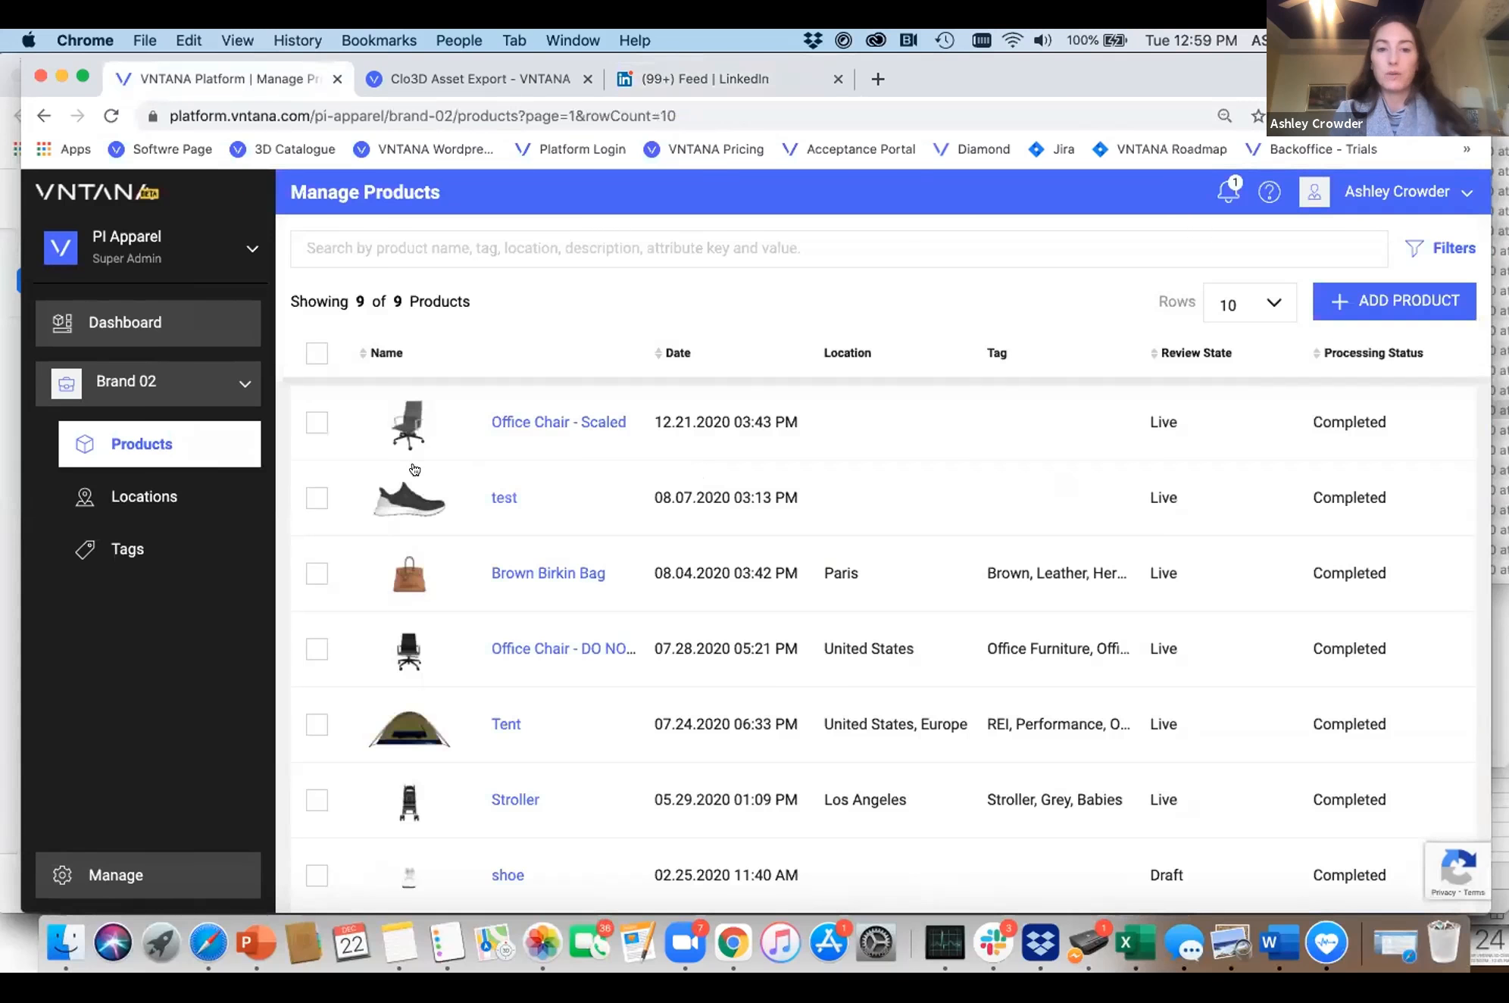
Step: Check the published link post in the LinkedIn feed, return to the VNTANA product list, and open the shoe product named test
click(653, 78)
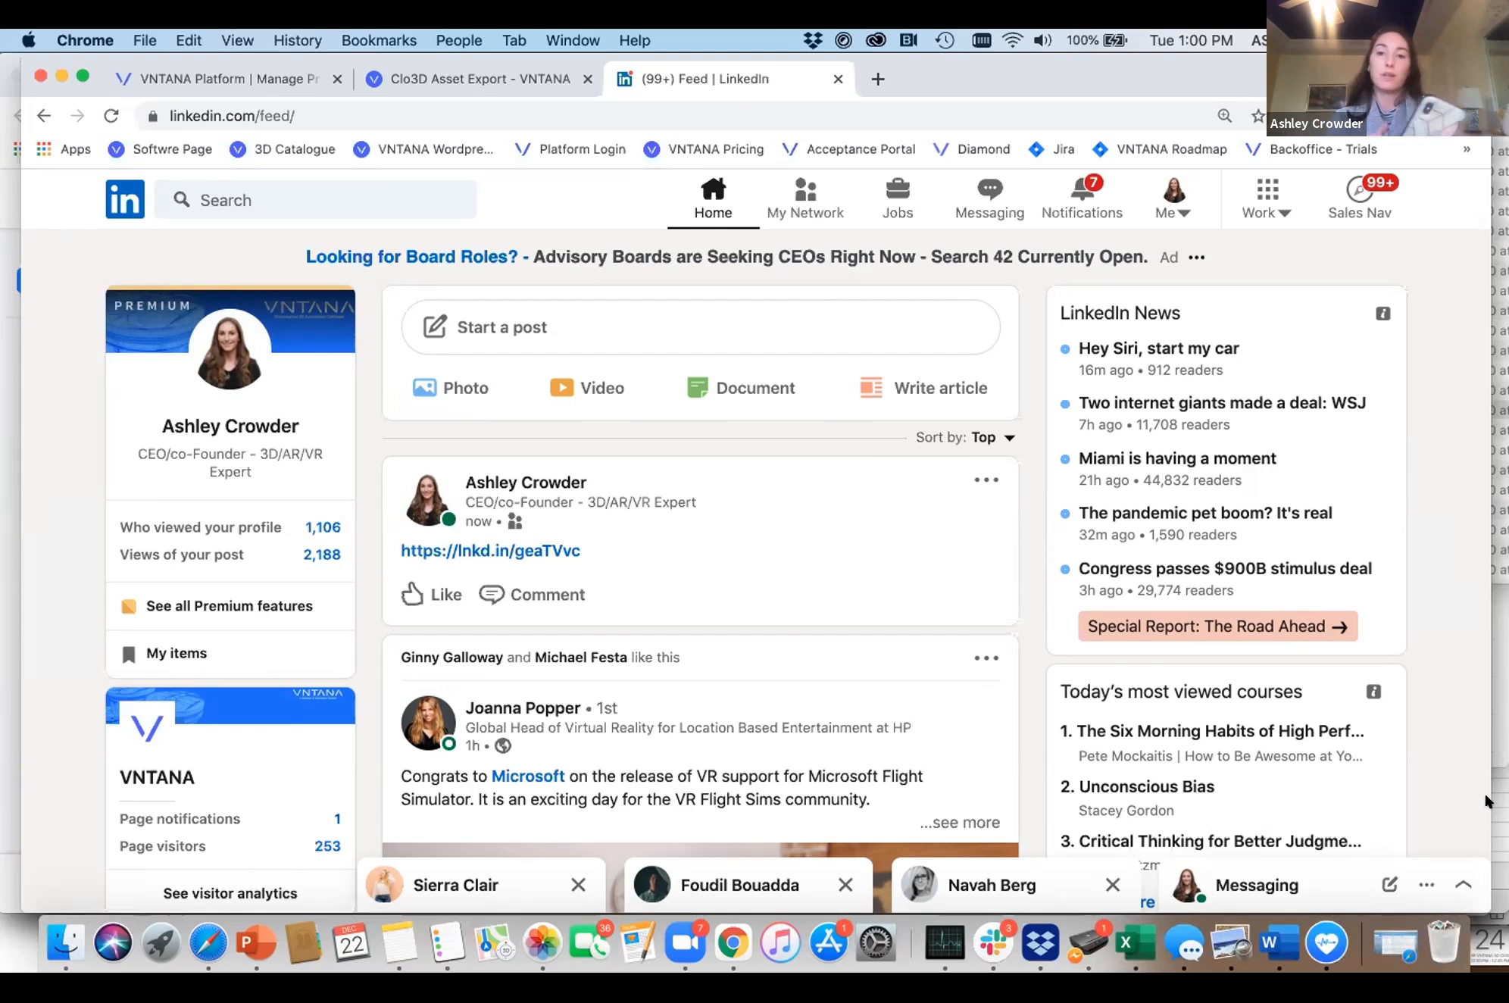
click(229, 79)
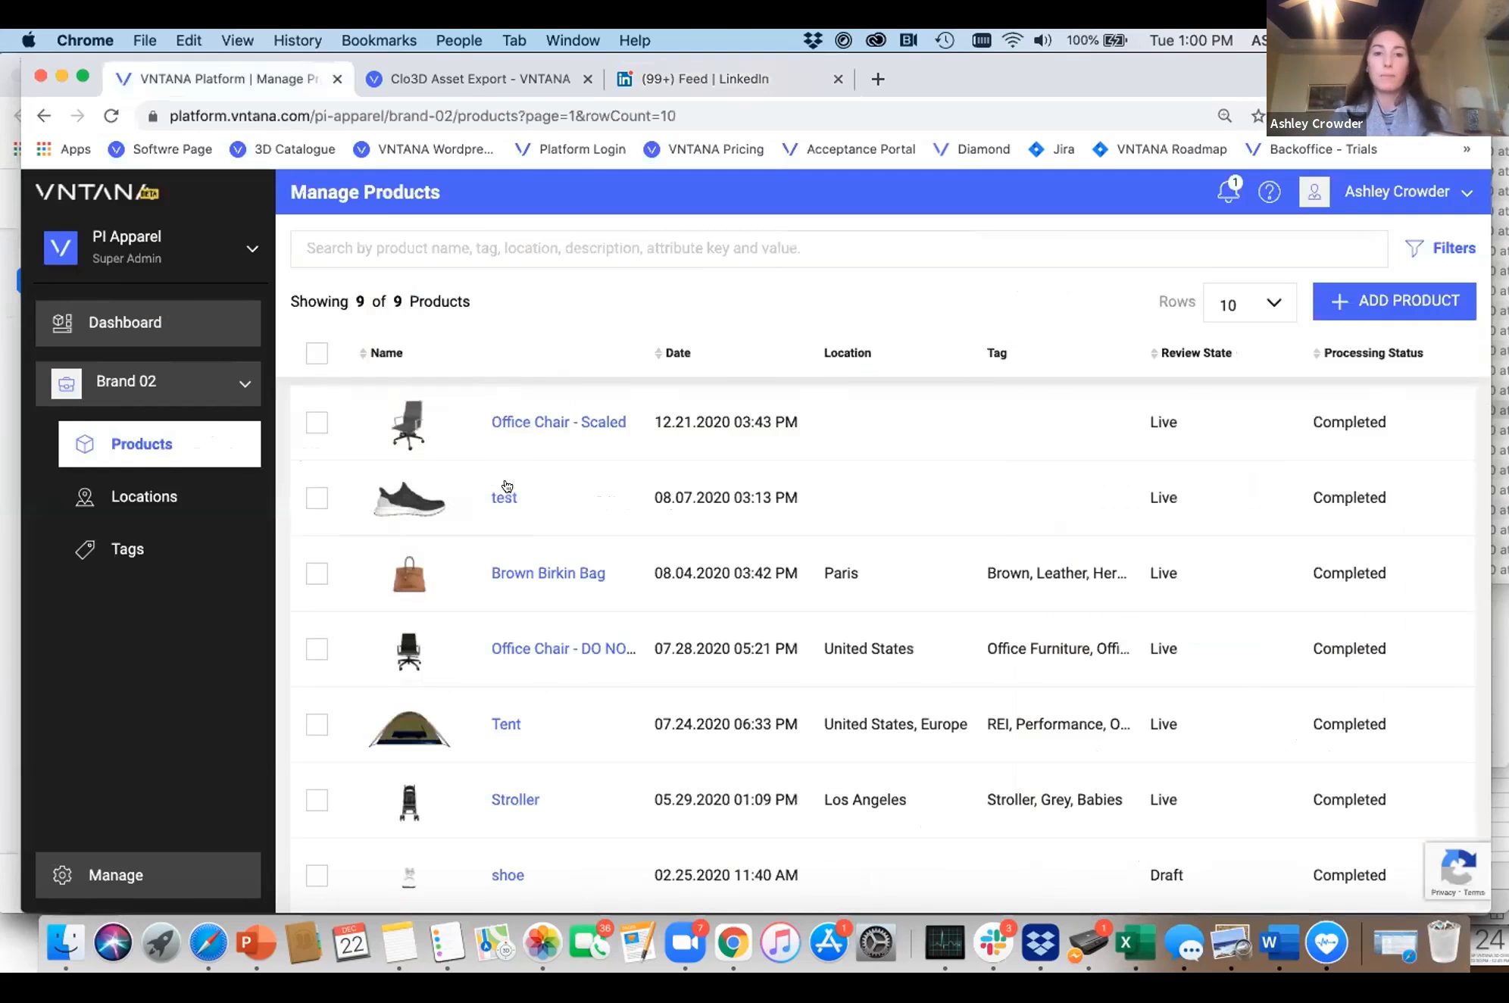
click(504, 496)
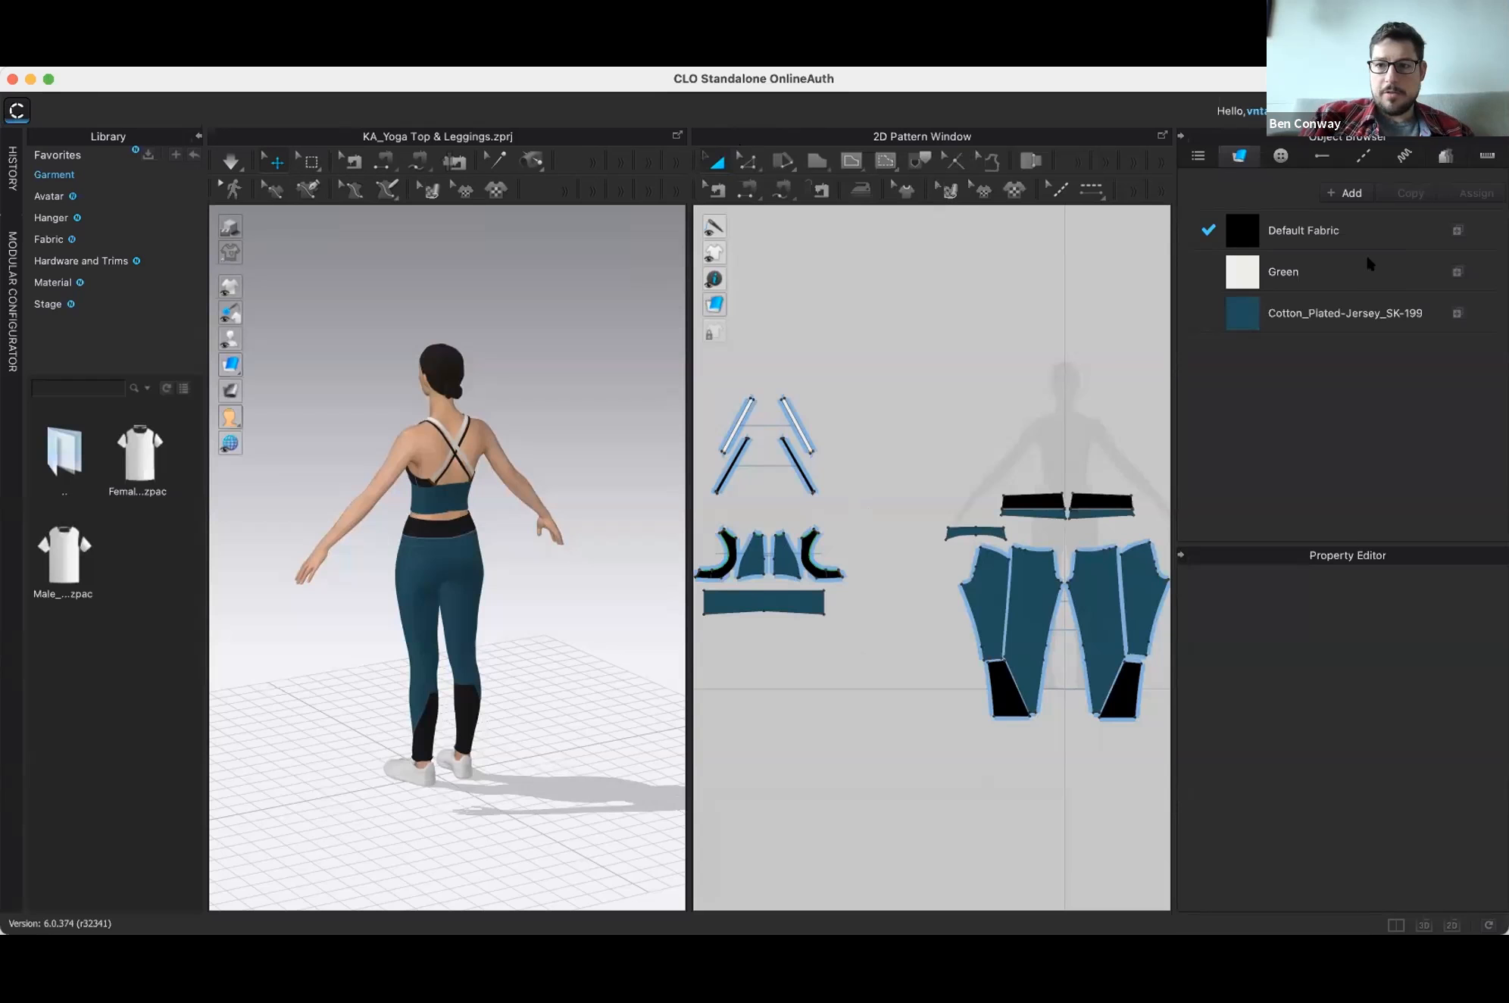
Step: Select the ISO_514 and Default topstitches of the yoga outfit together in CLO and set their type to Texture
click(1372, 157)
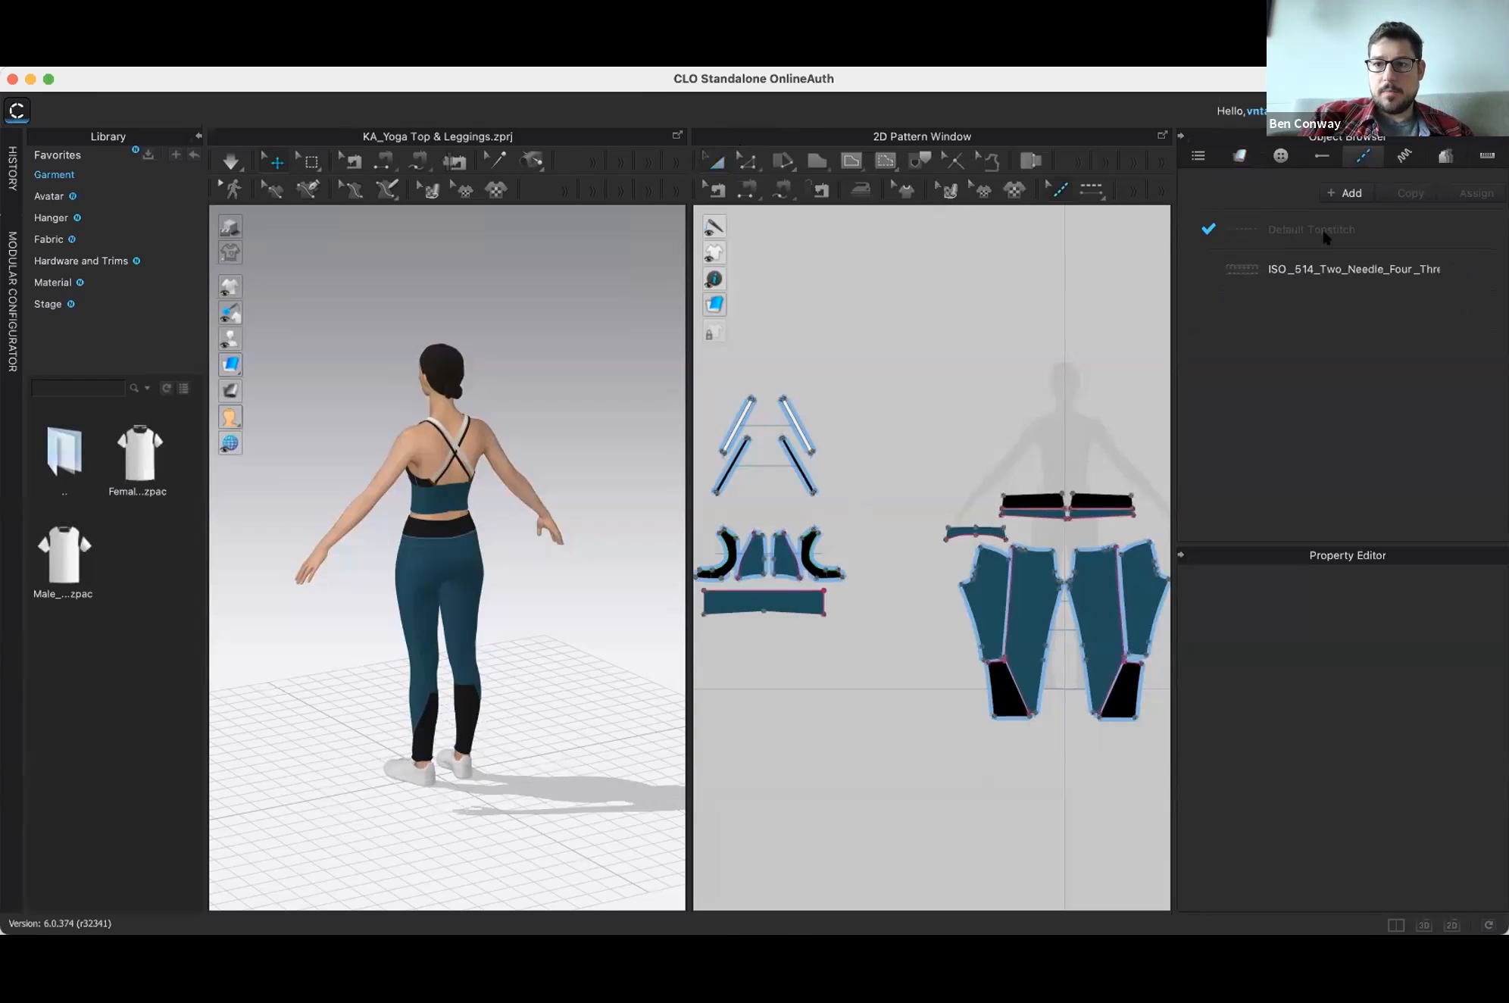
click(1314, 277)
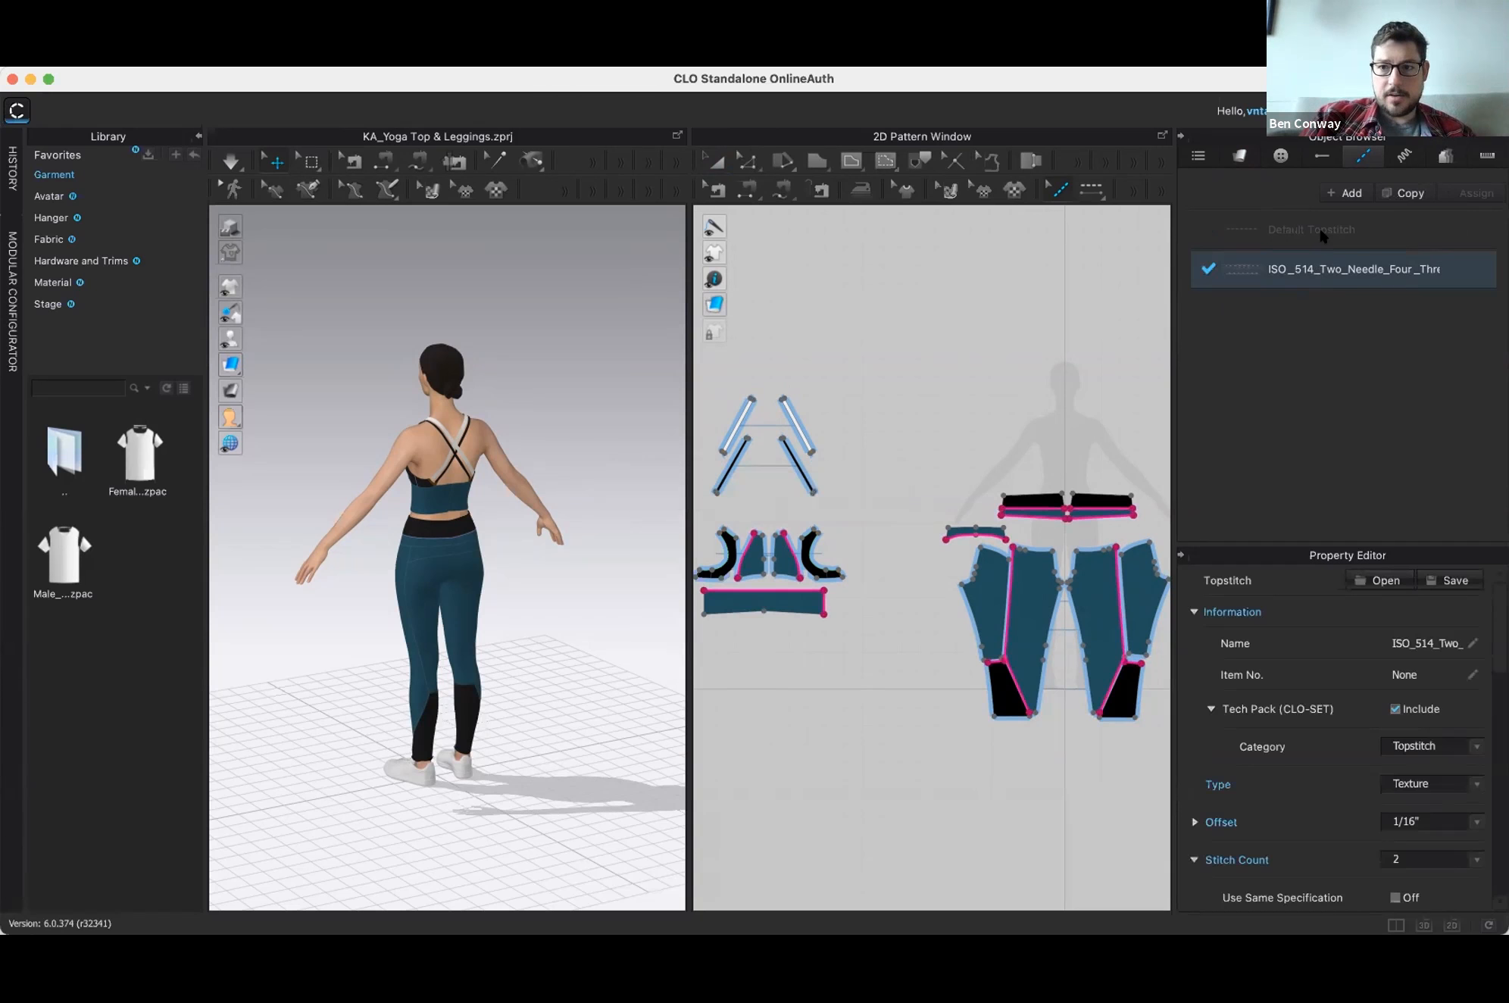
click(1321, 236)
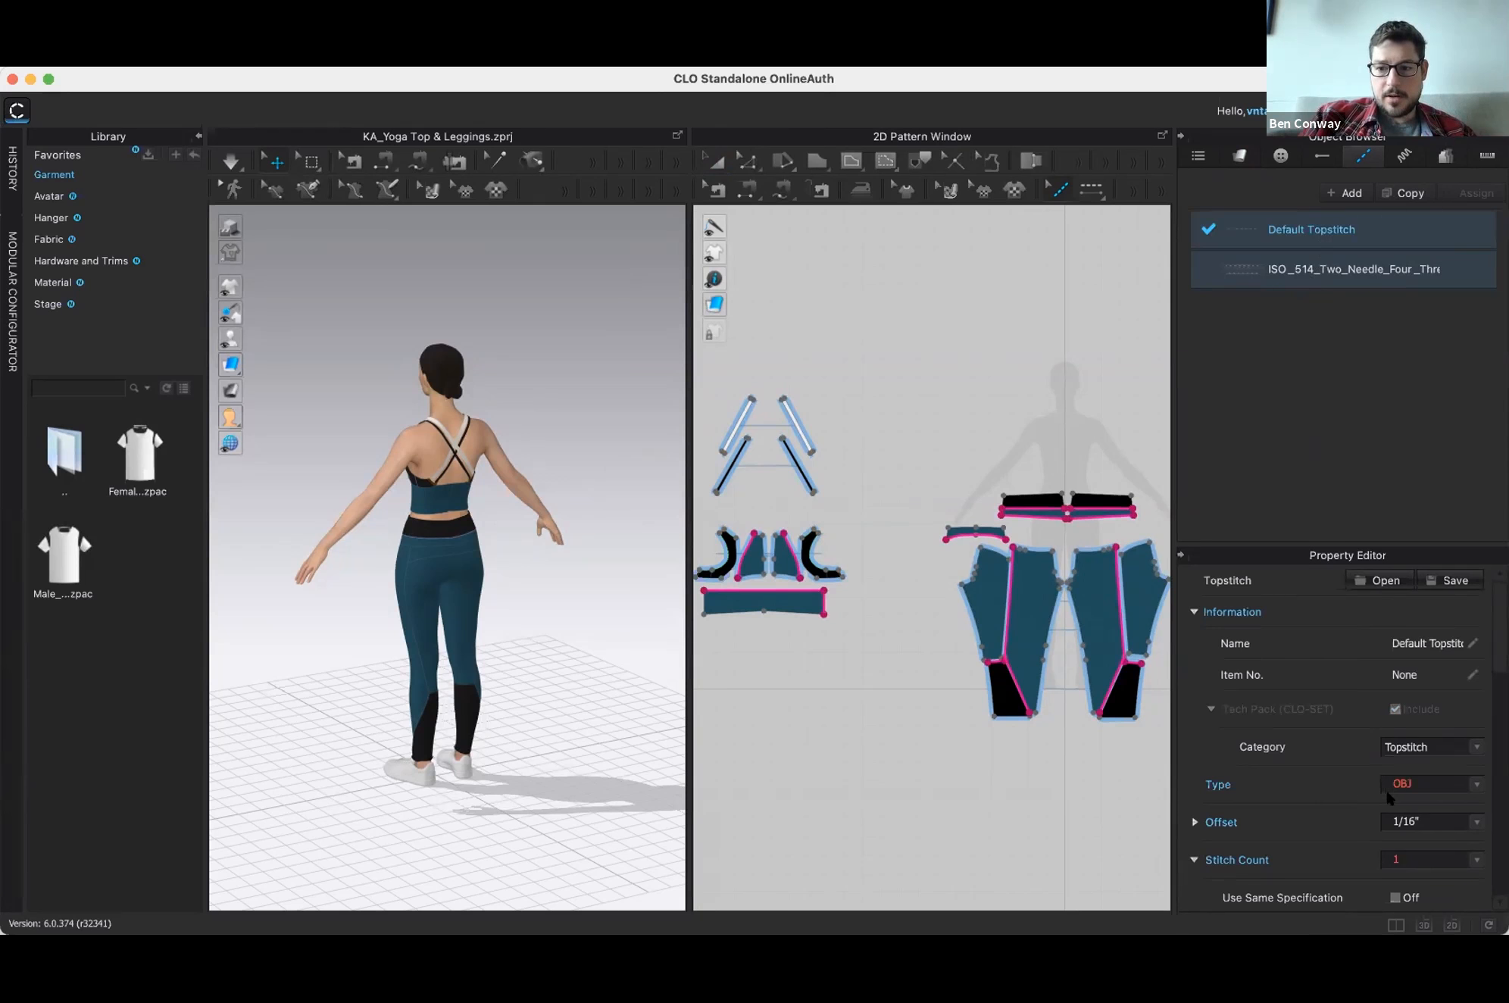
scroll(1477, 777, down, 1)
click(1477, 762)
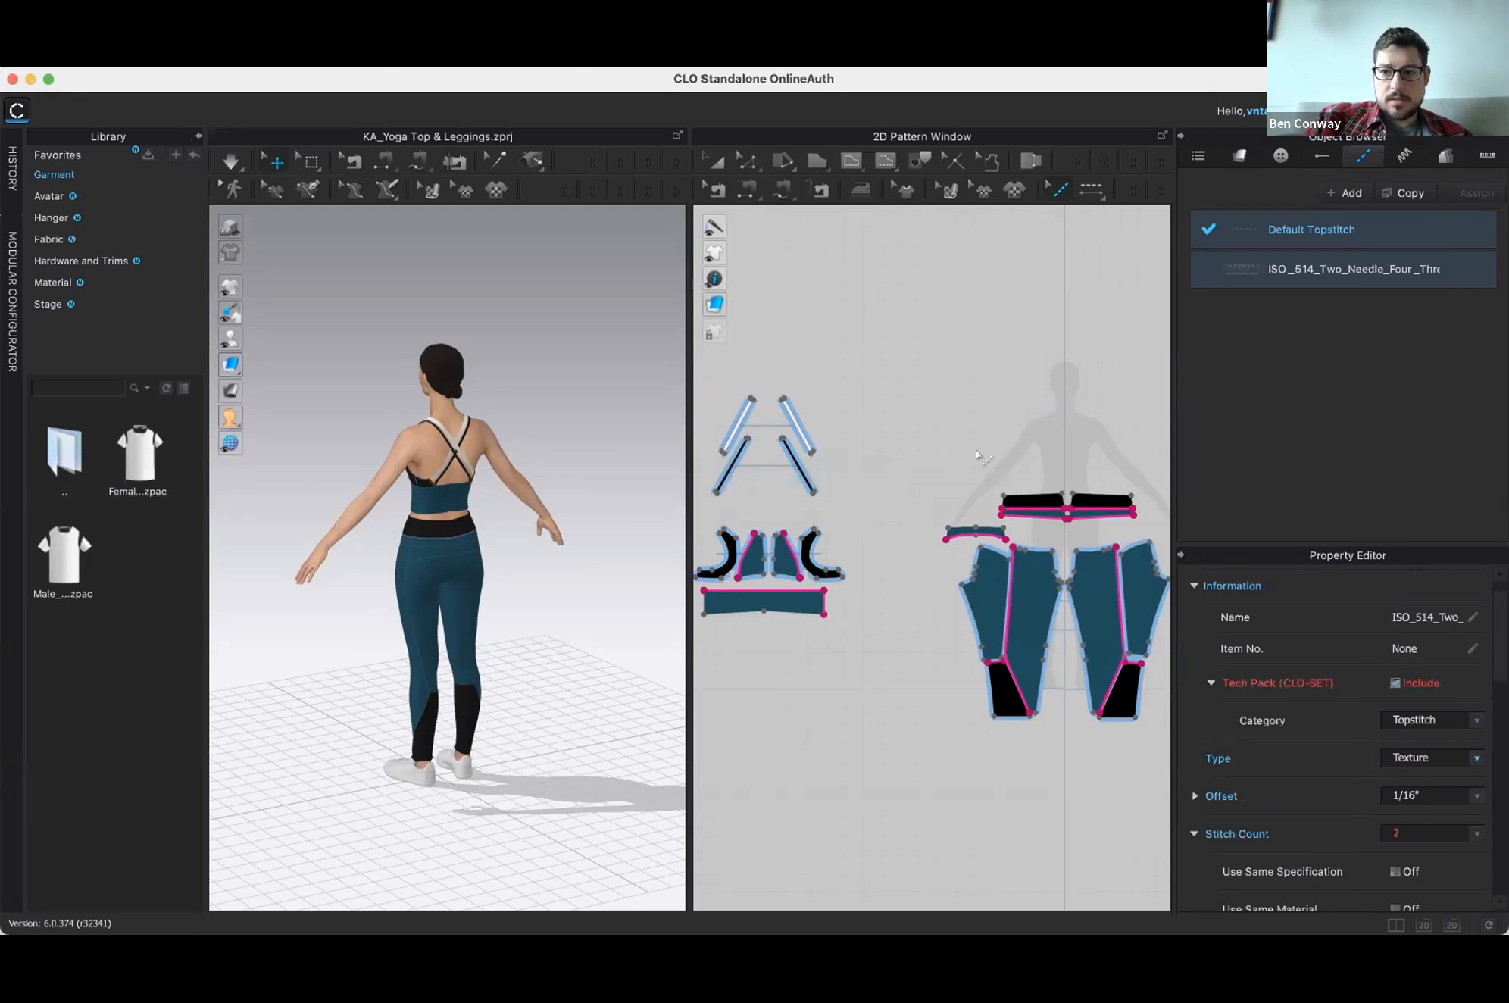
click(959, 384)
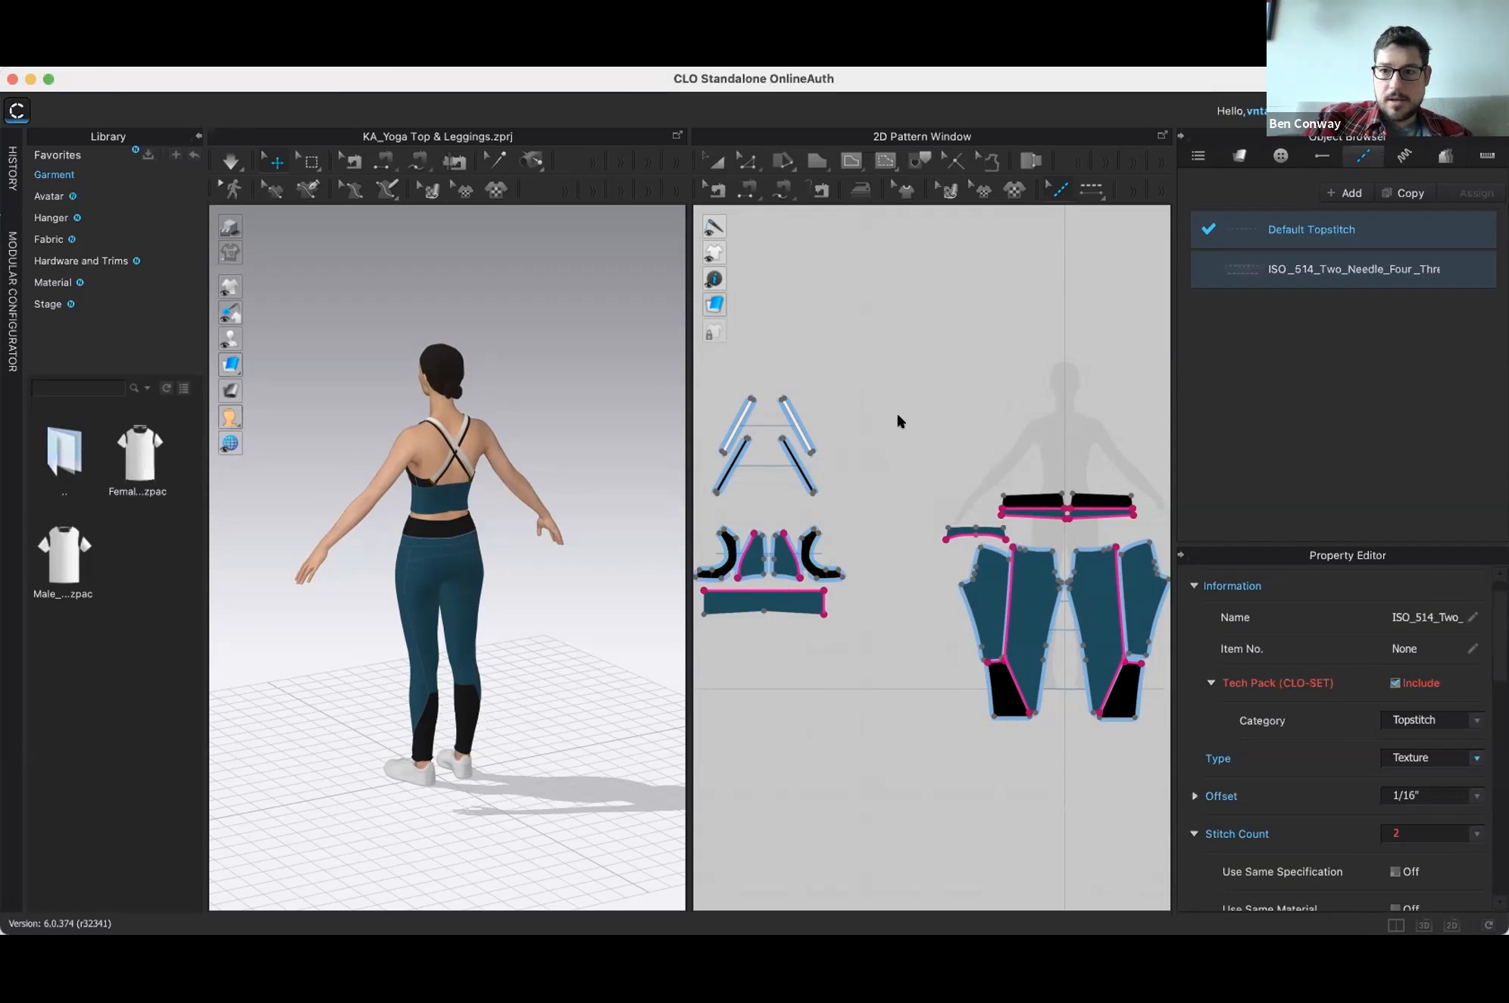
scroll(898, 417, down, 4)
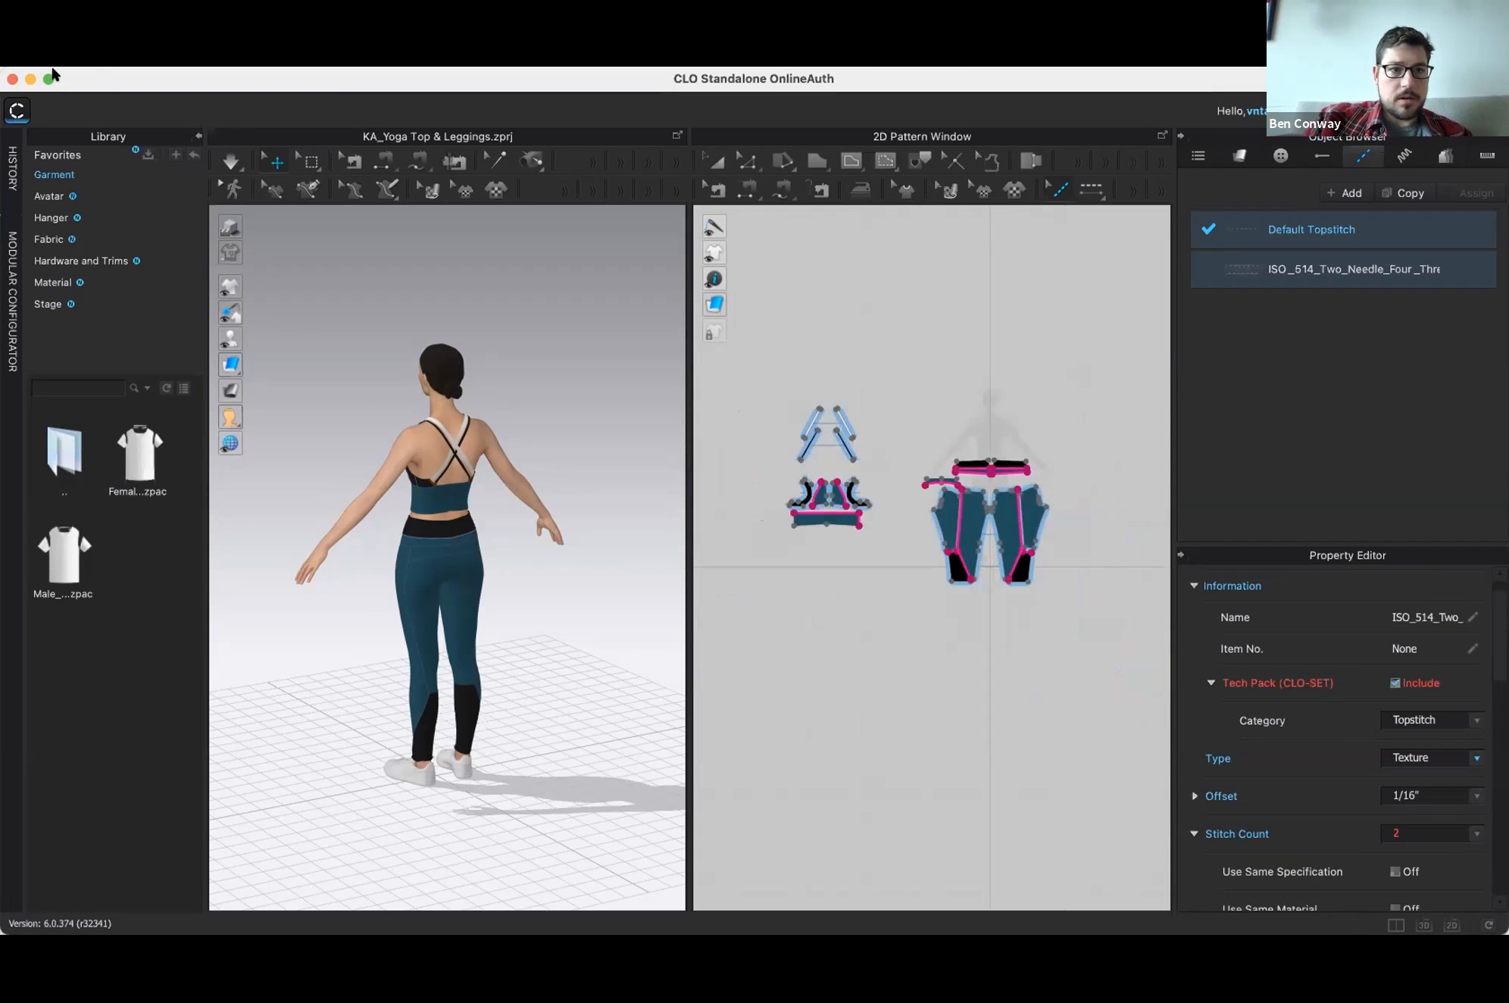
Step: Select Default Fabric and expand the Normal Map settings of its front material
click(1237, 157)
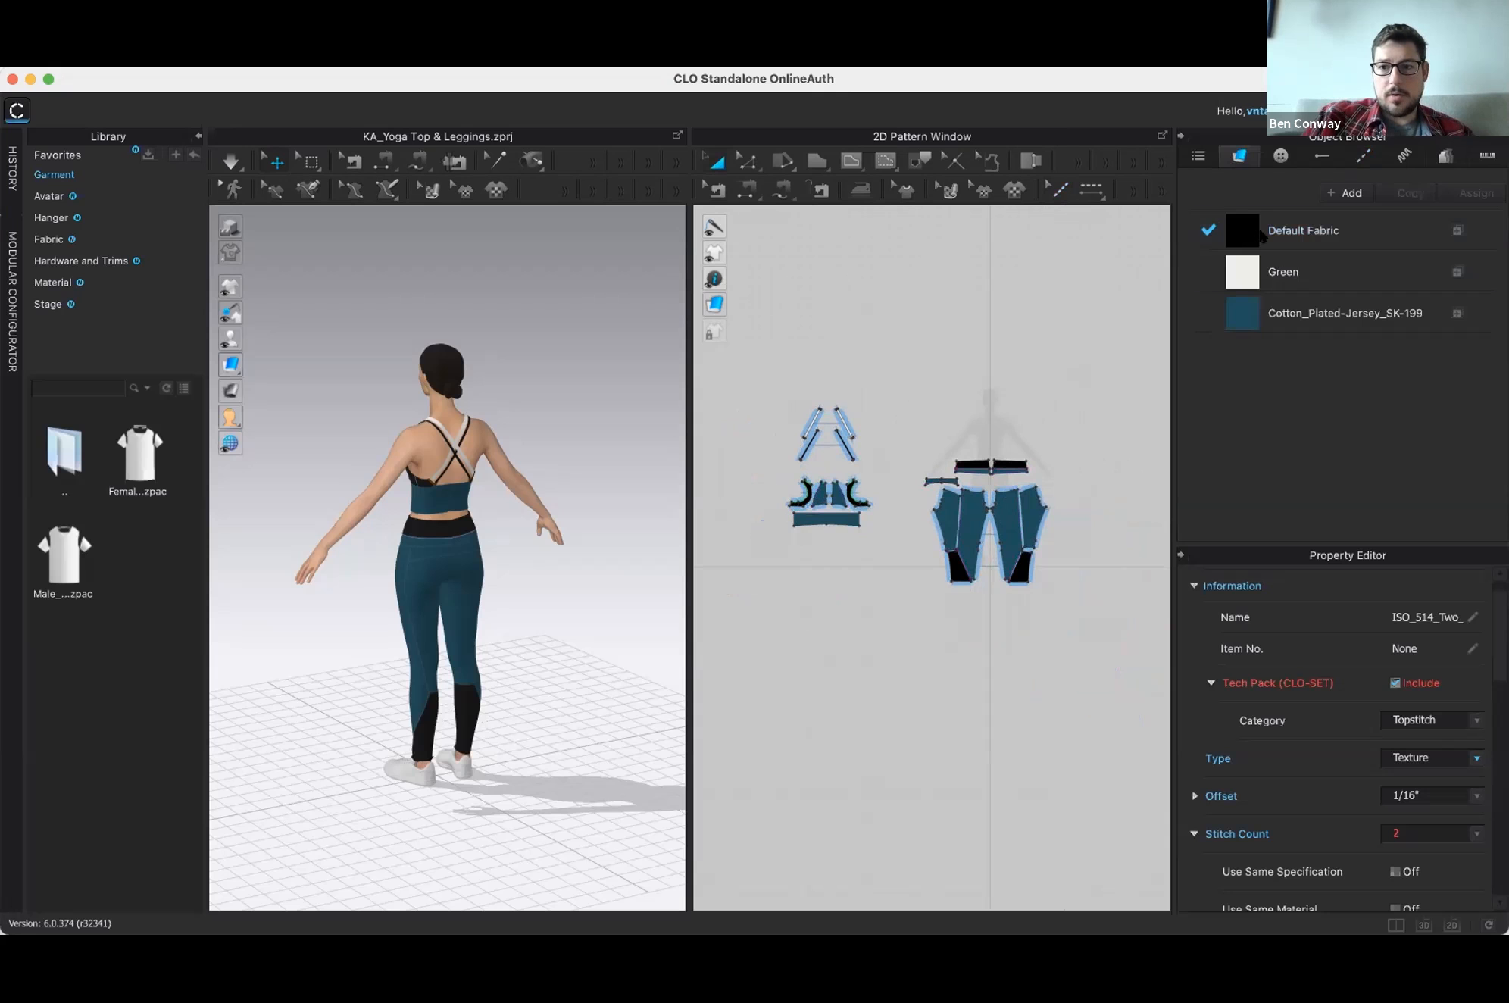
click(1282, 240)
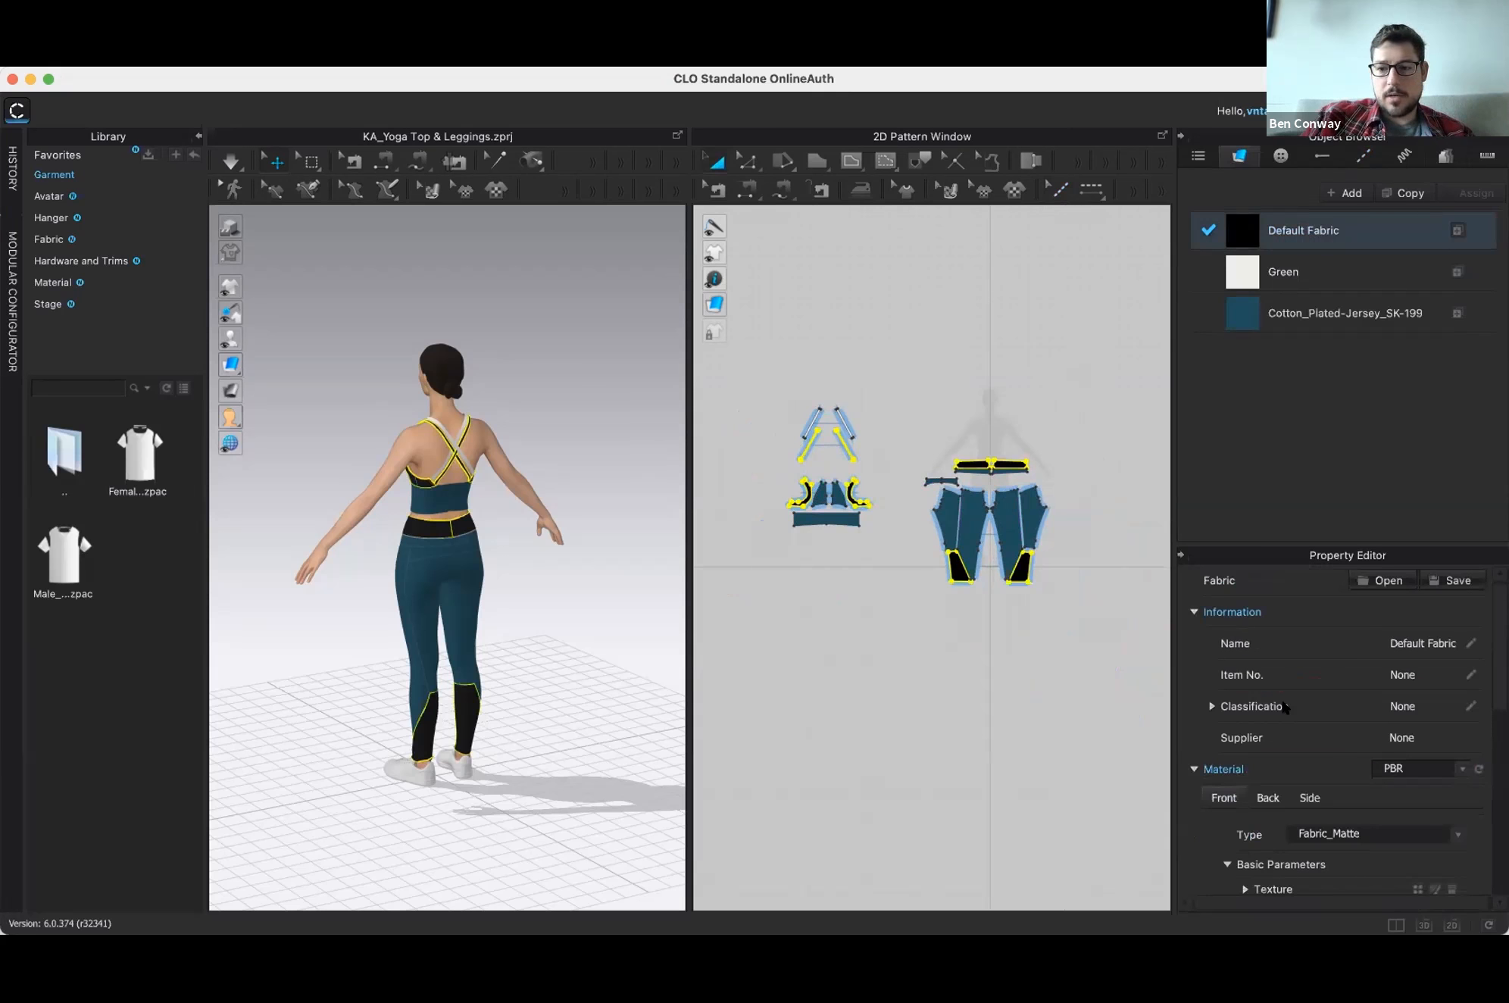
scroll(1282, 704, down, 2)
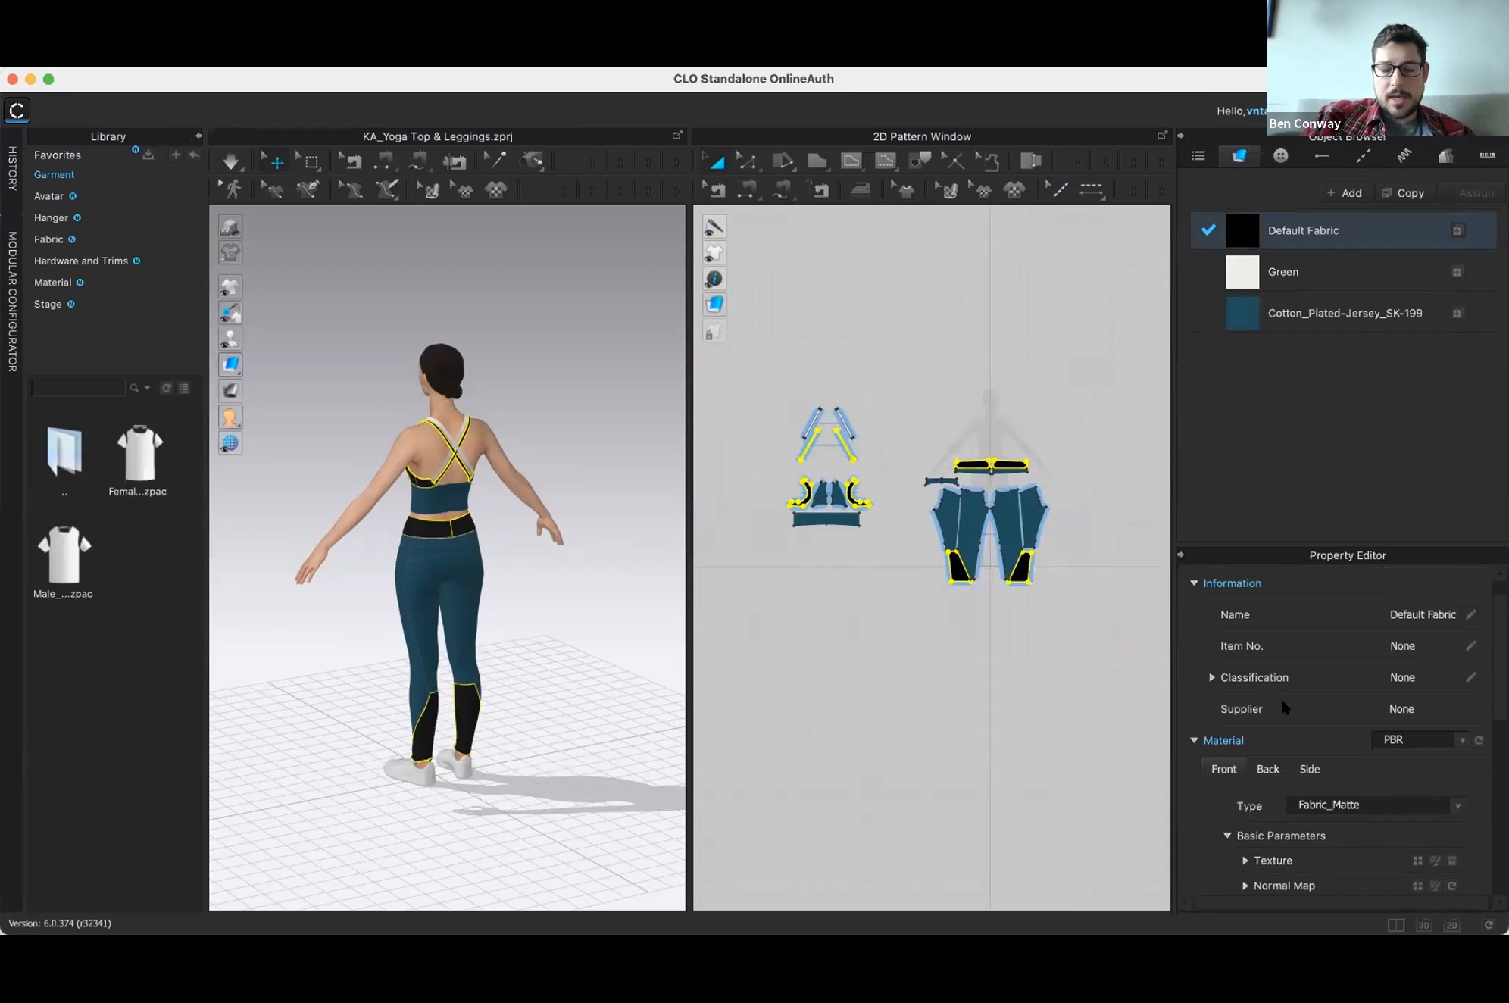
scroll(1283, 706, down, 4)
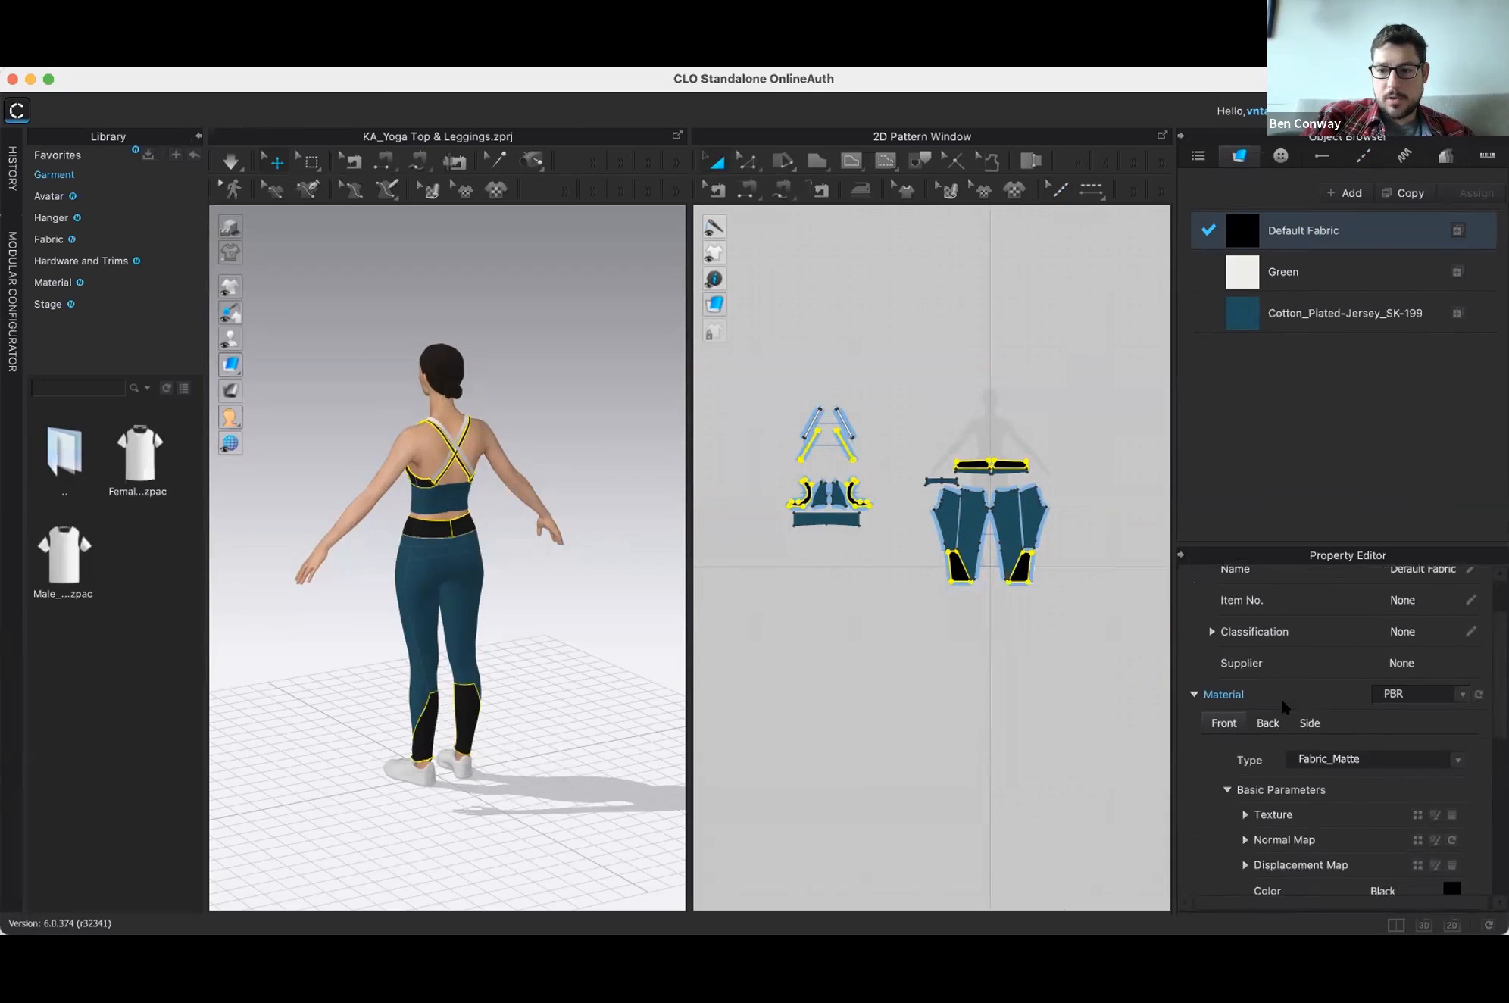
scroll(1282, 697, down, 3)
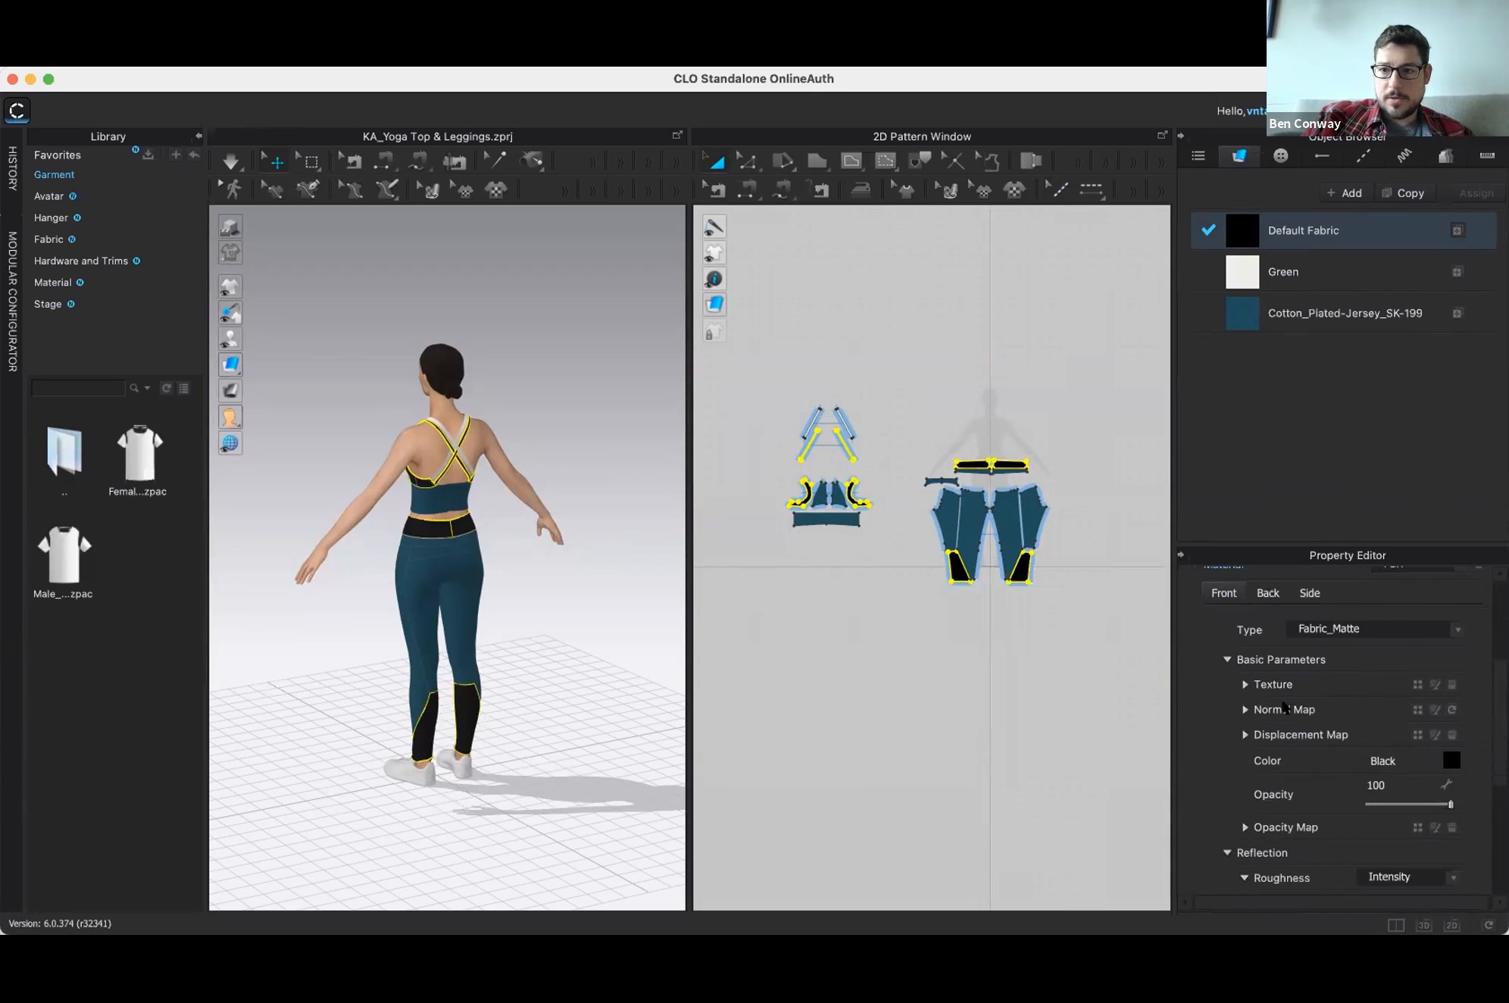
click(1244, 708)
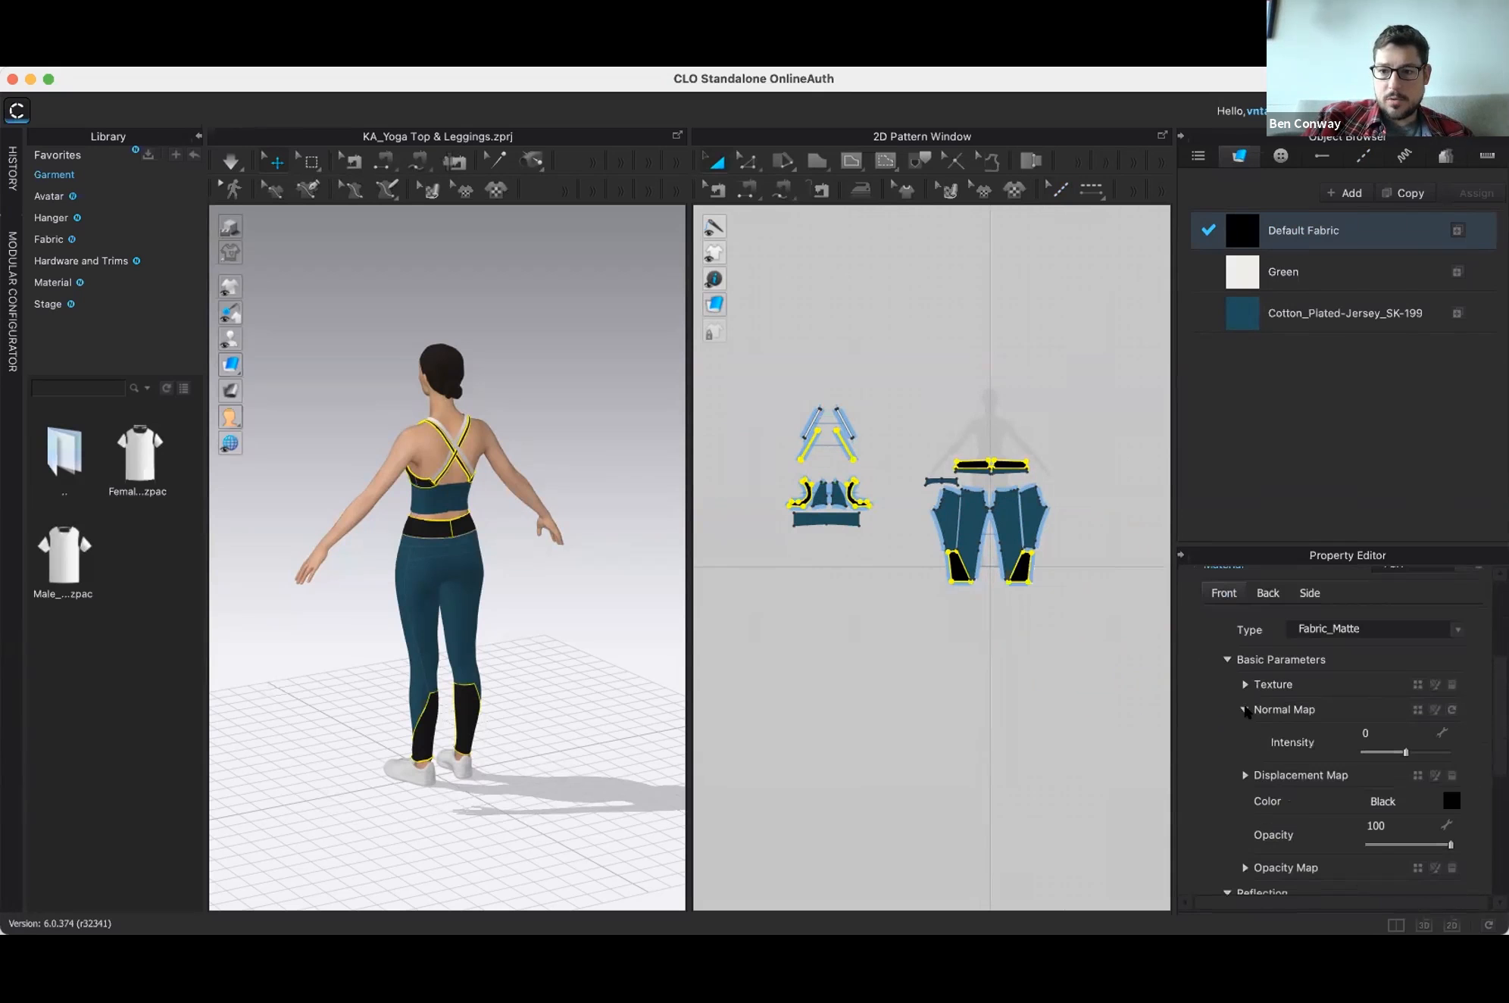
scroll(1263, 776, down, 1)
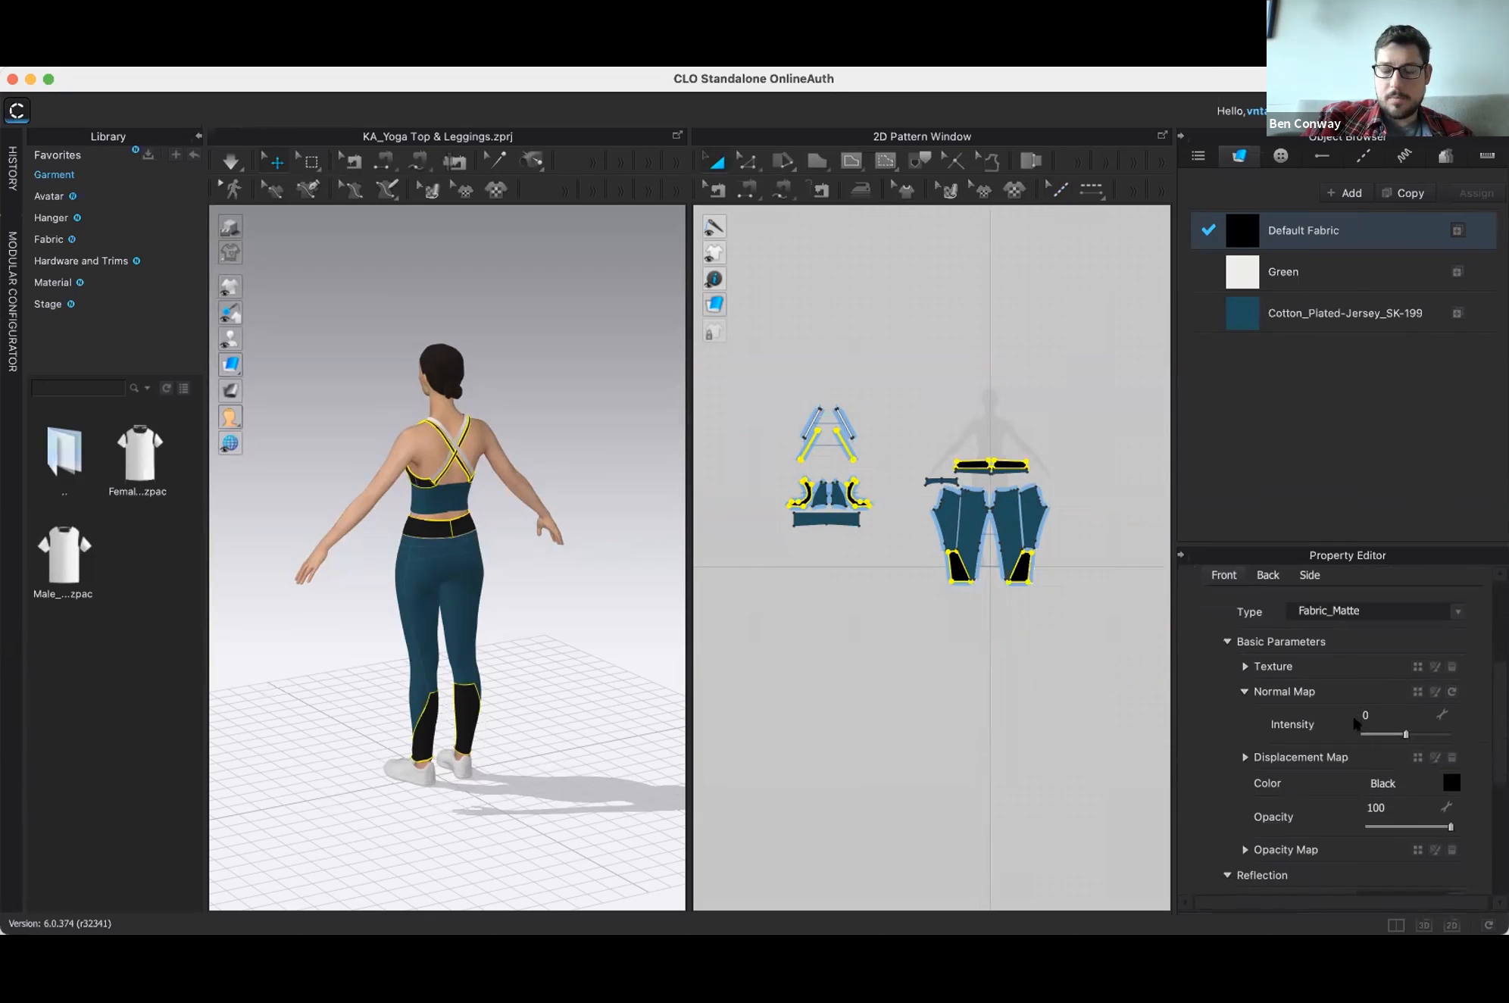
Step: Set the reflection roughness of Default Fabric to Map
scroll(1364, 714, down, 10)
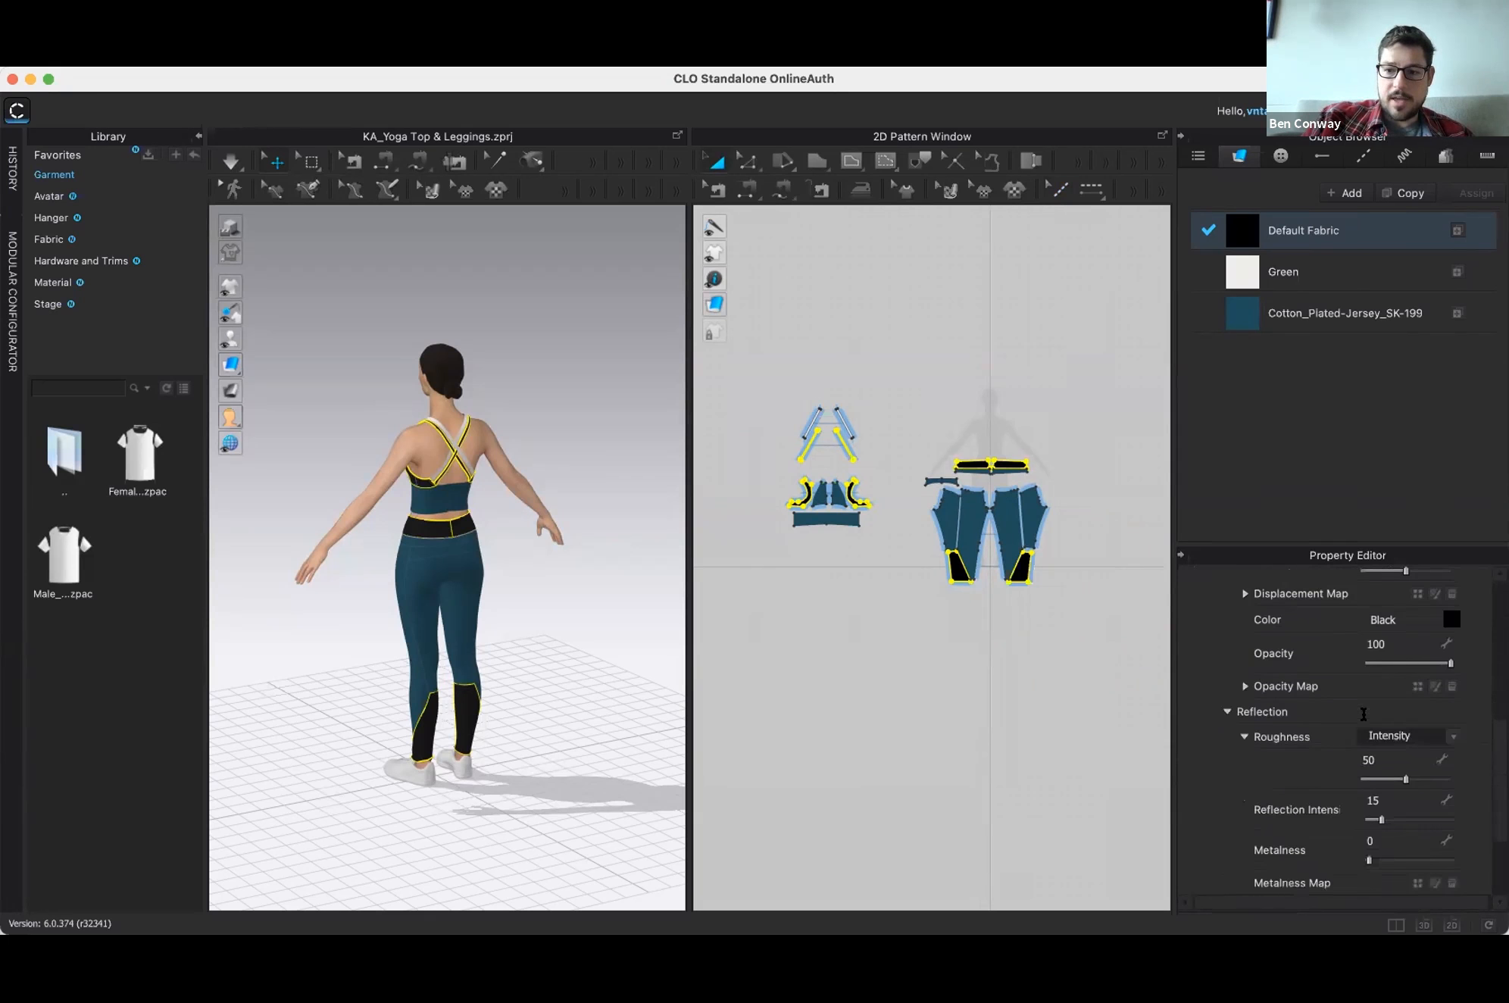
scroll(1440, 700, down, 2)
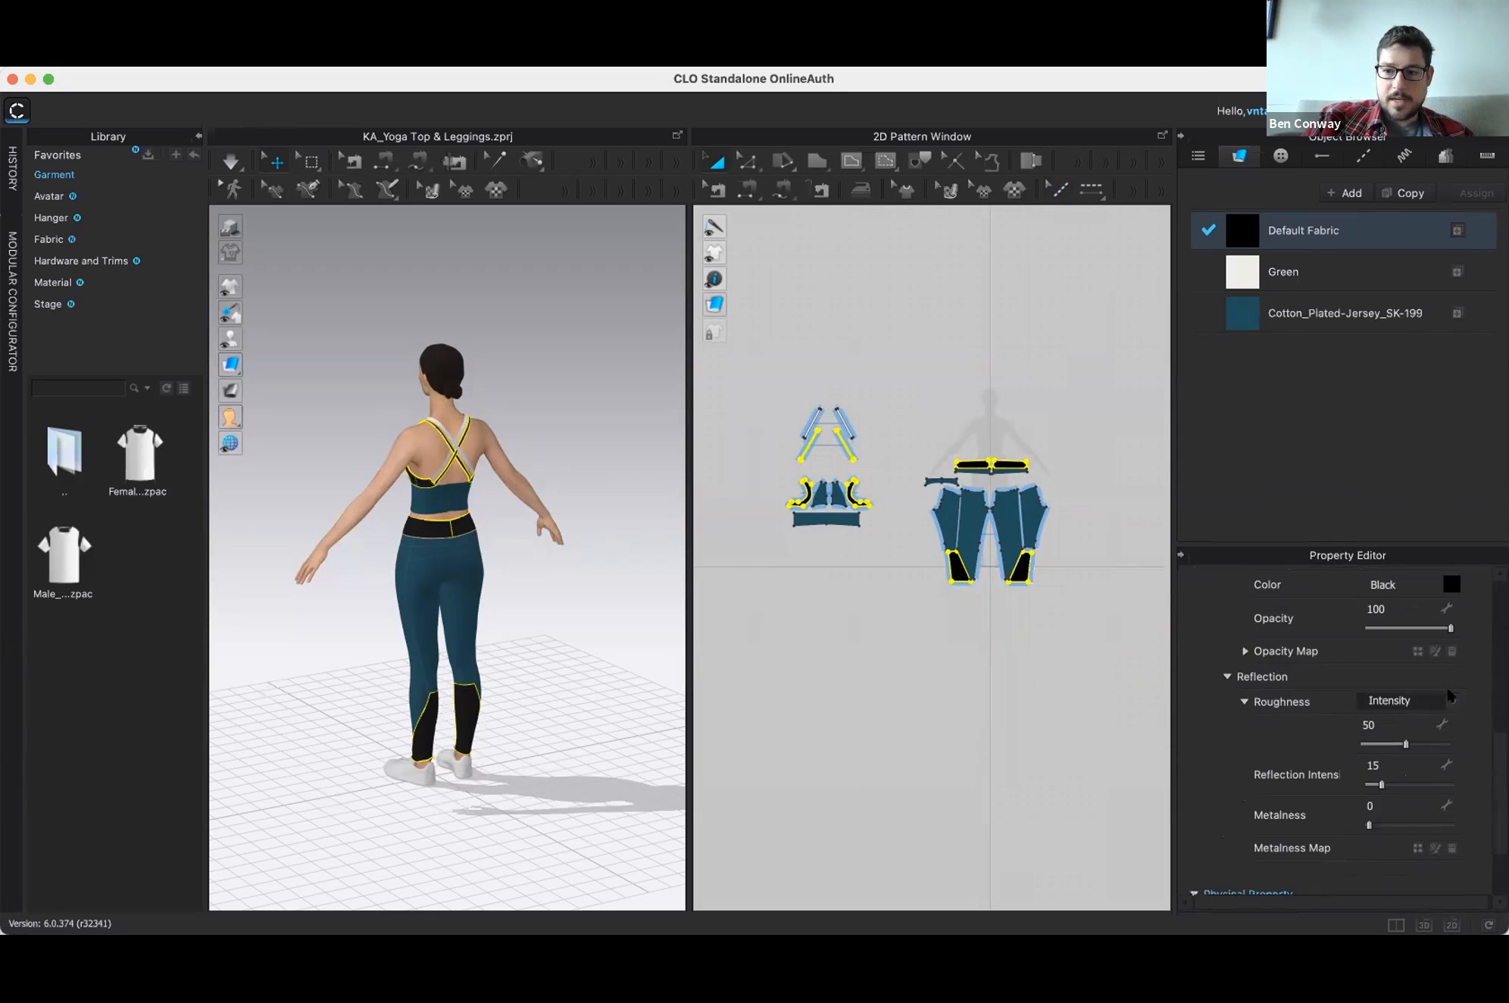
click(1451, 700)
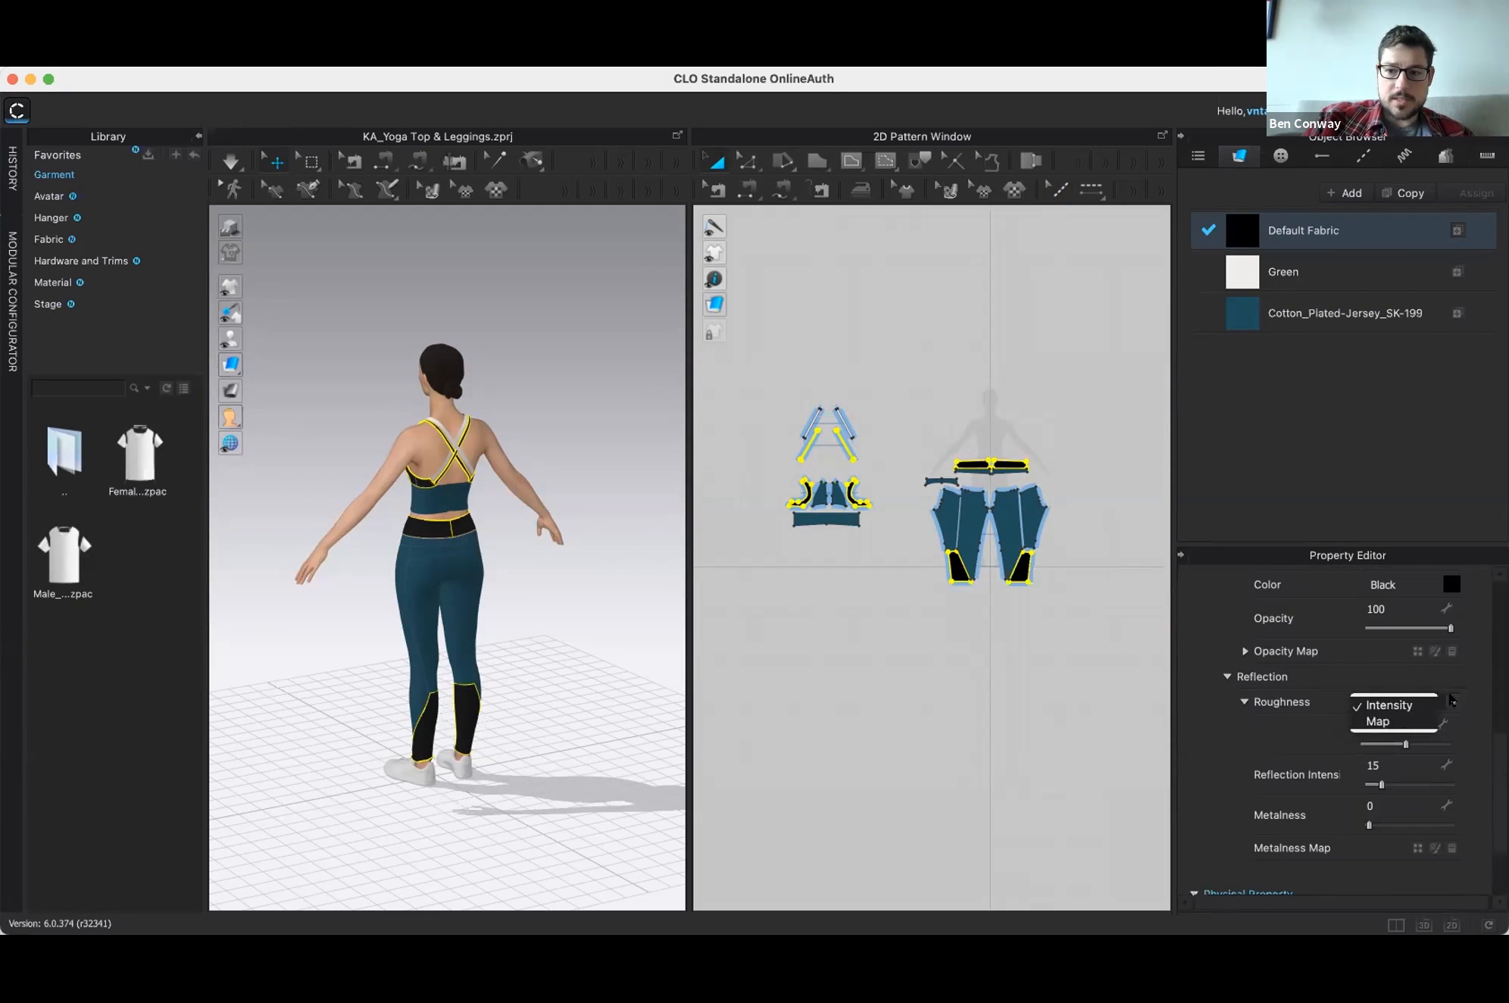
click(1380, 722)
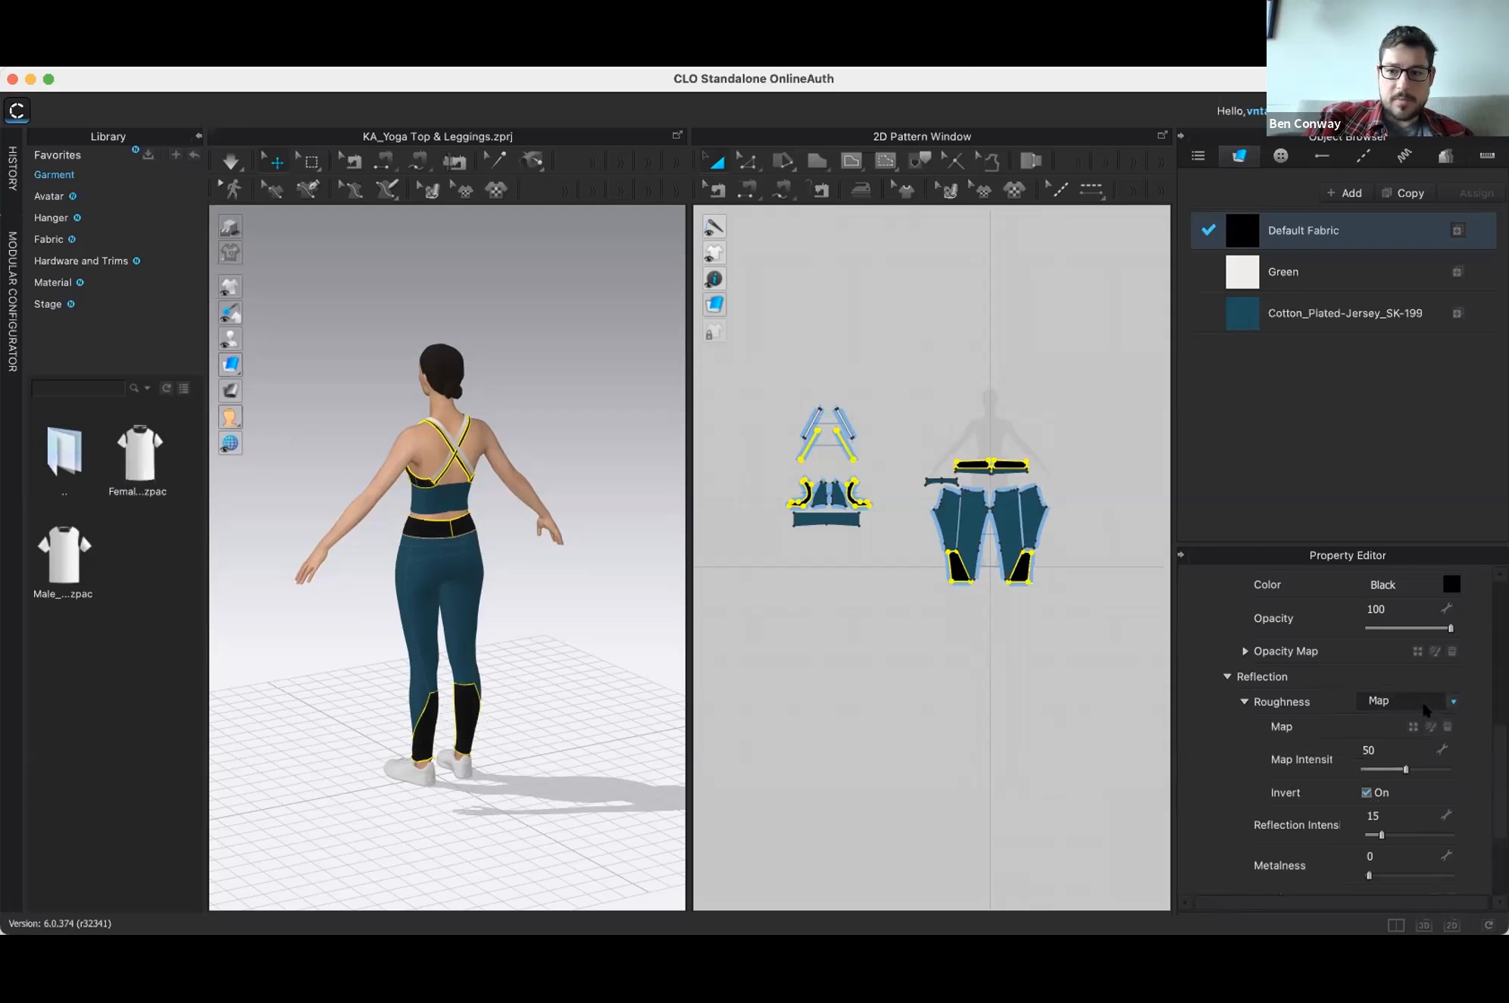
click(1452, 703)
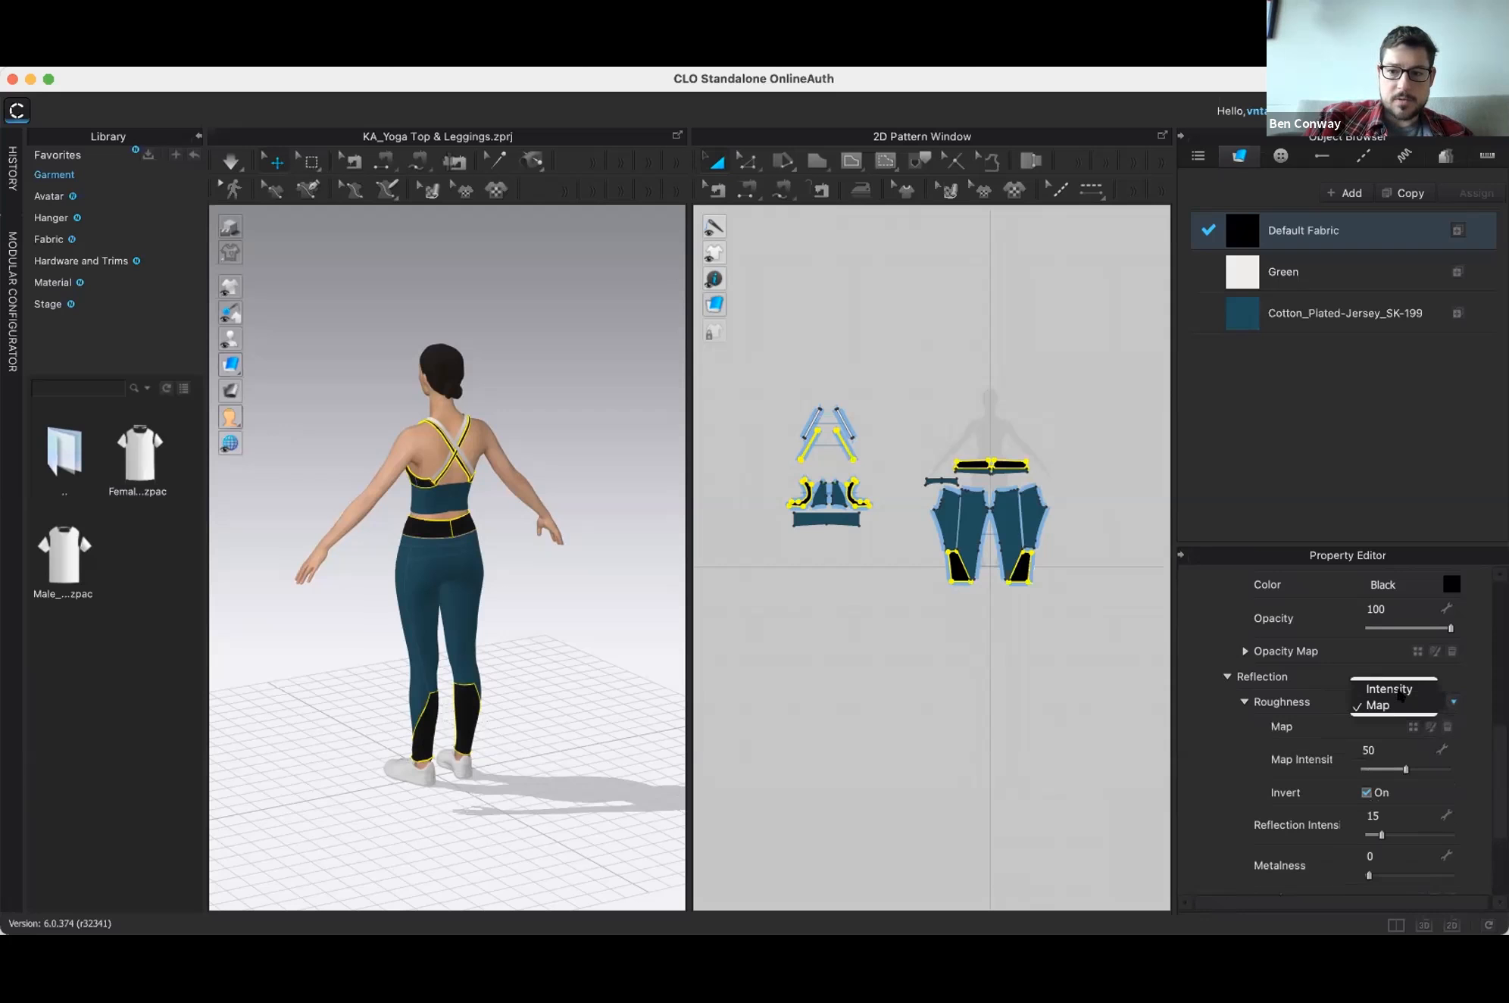
click(1342, 727)
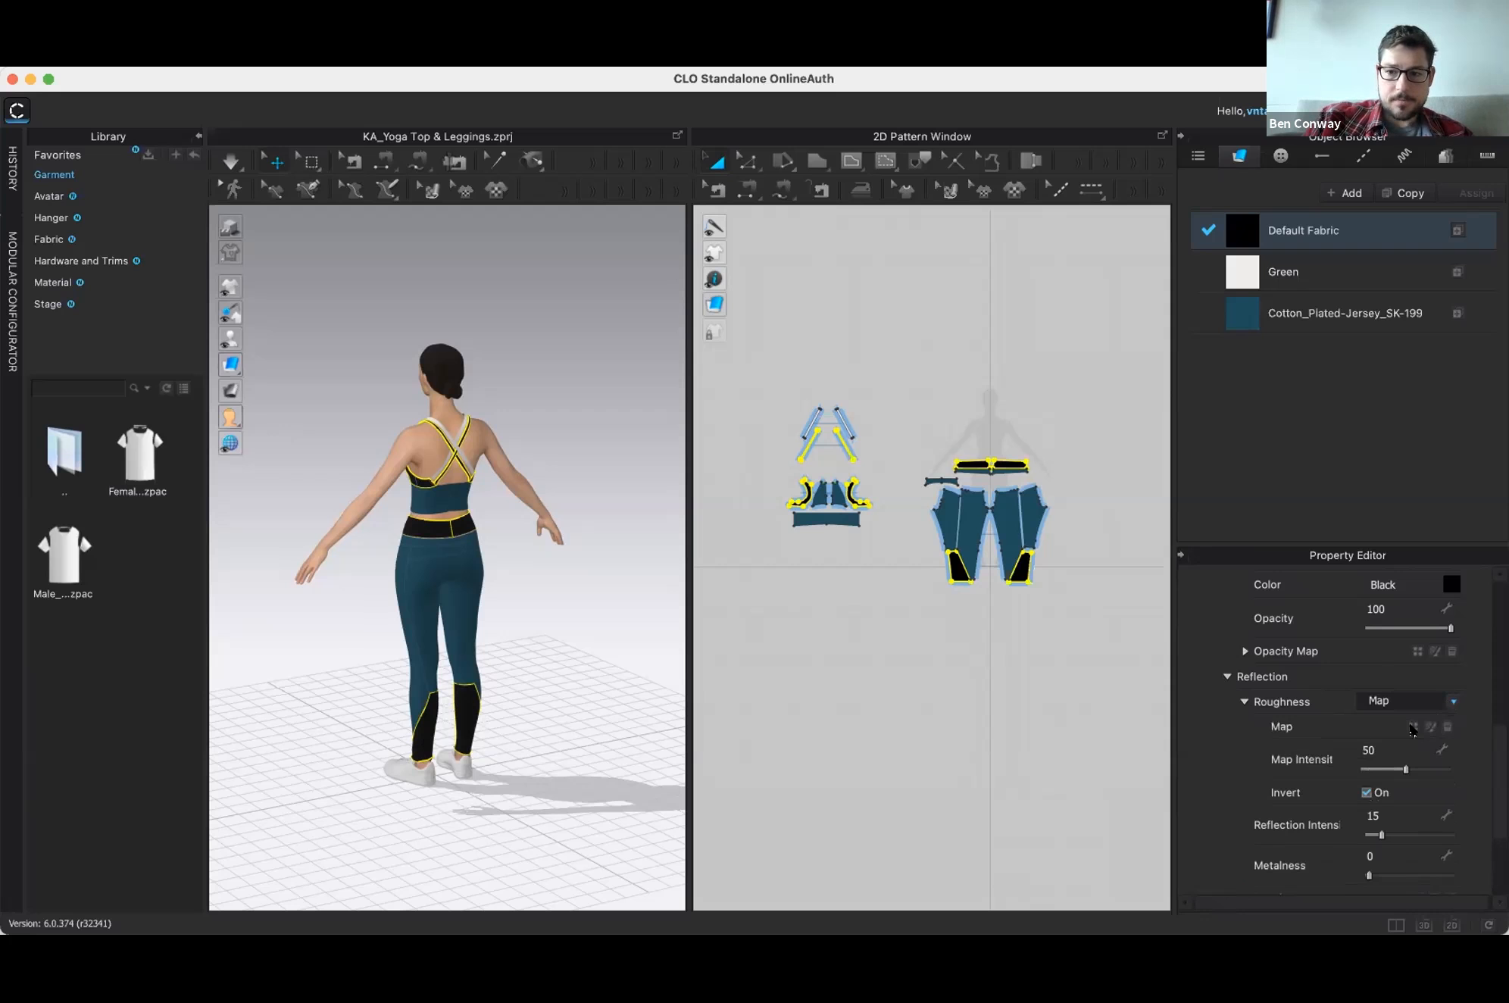
Step: Start loading a roughness map image, search Downloads for "roughness", and open the Roughness_Maps folder
click(1412, 727)
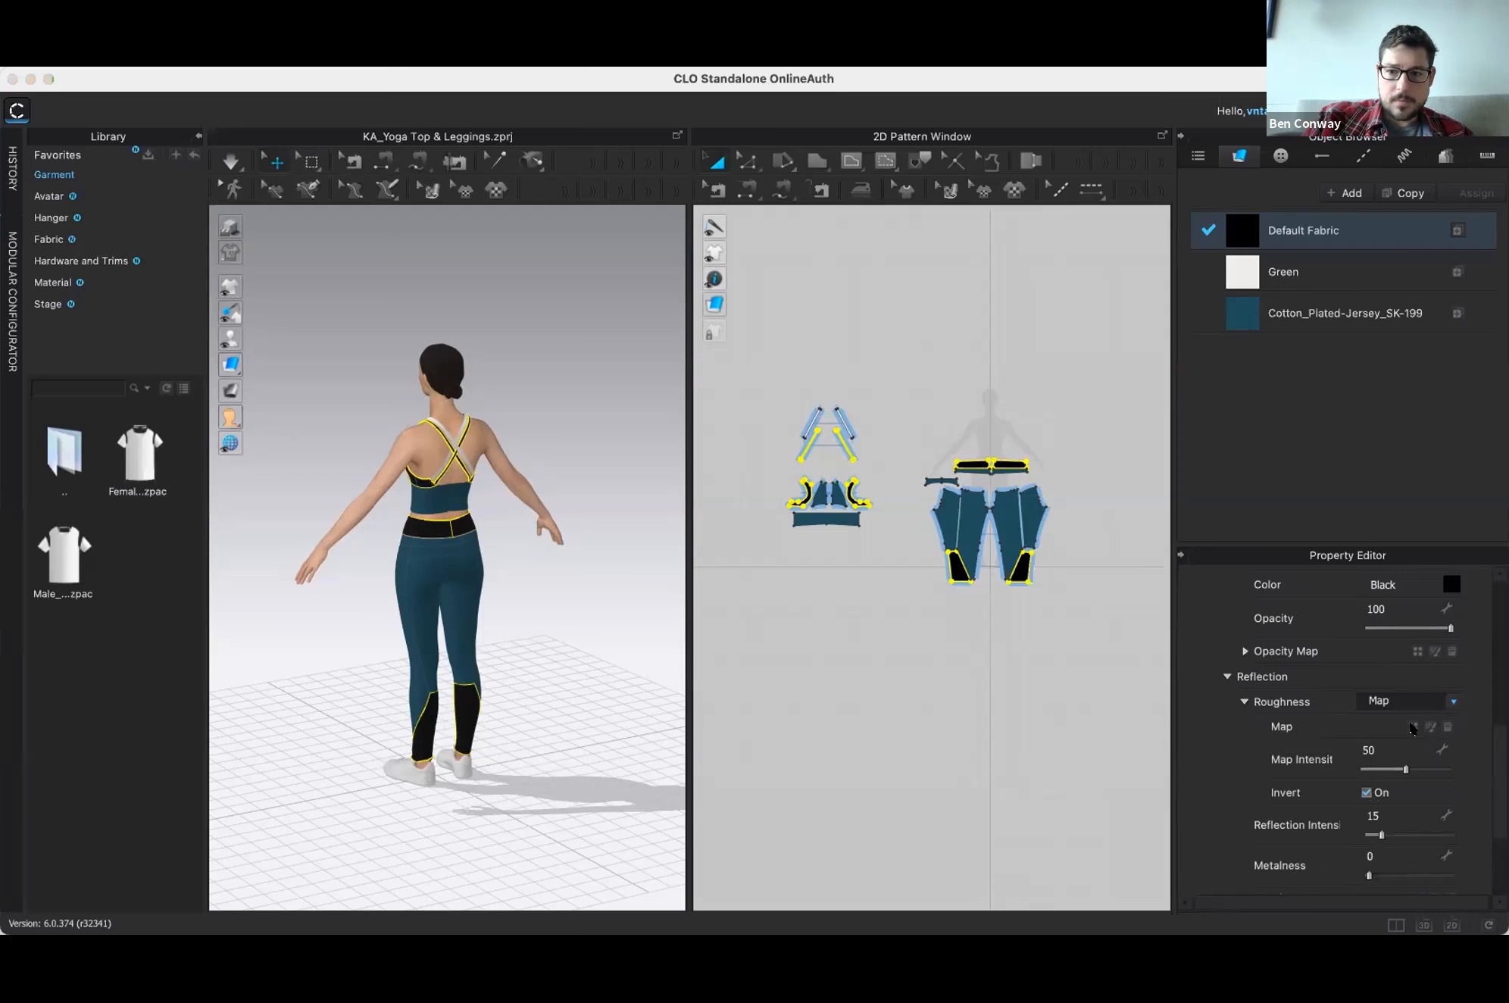
click(455, 399)
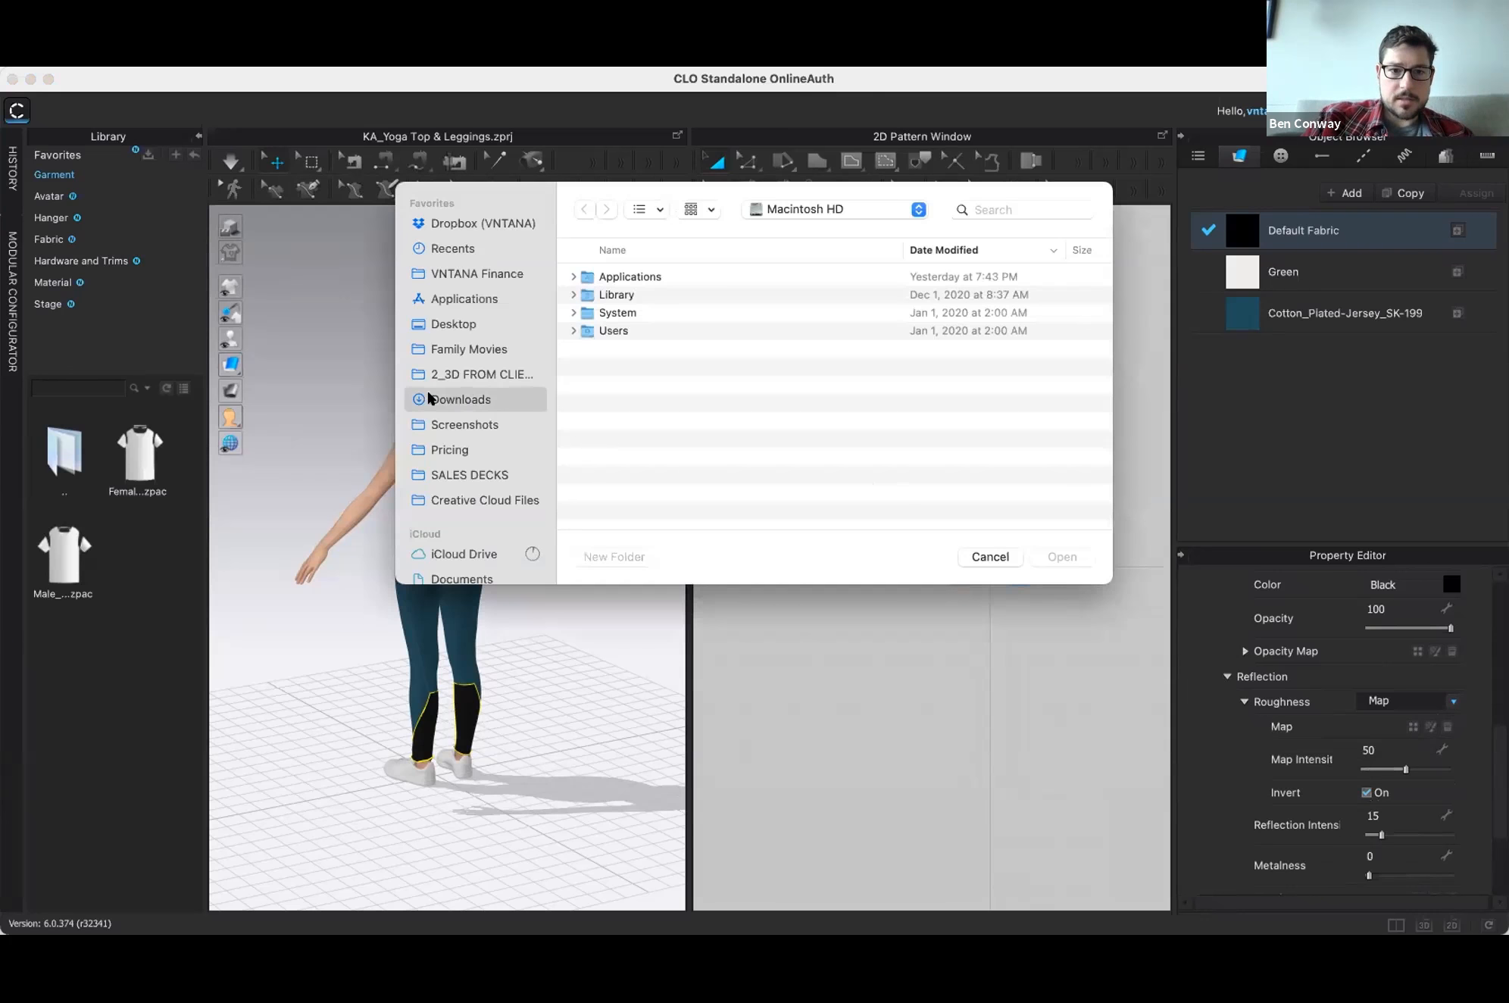
click(984, 210)
text(roughness)
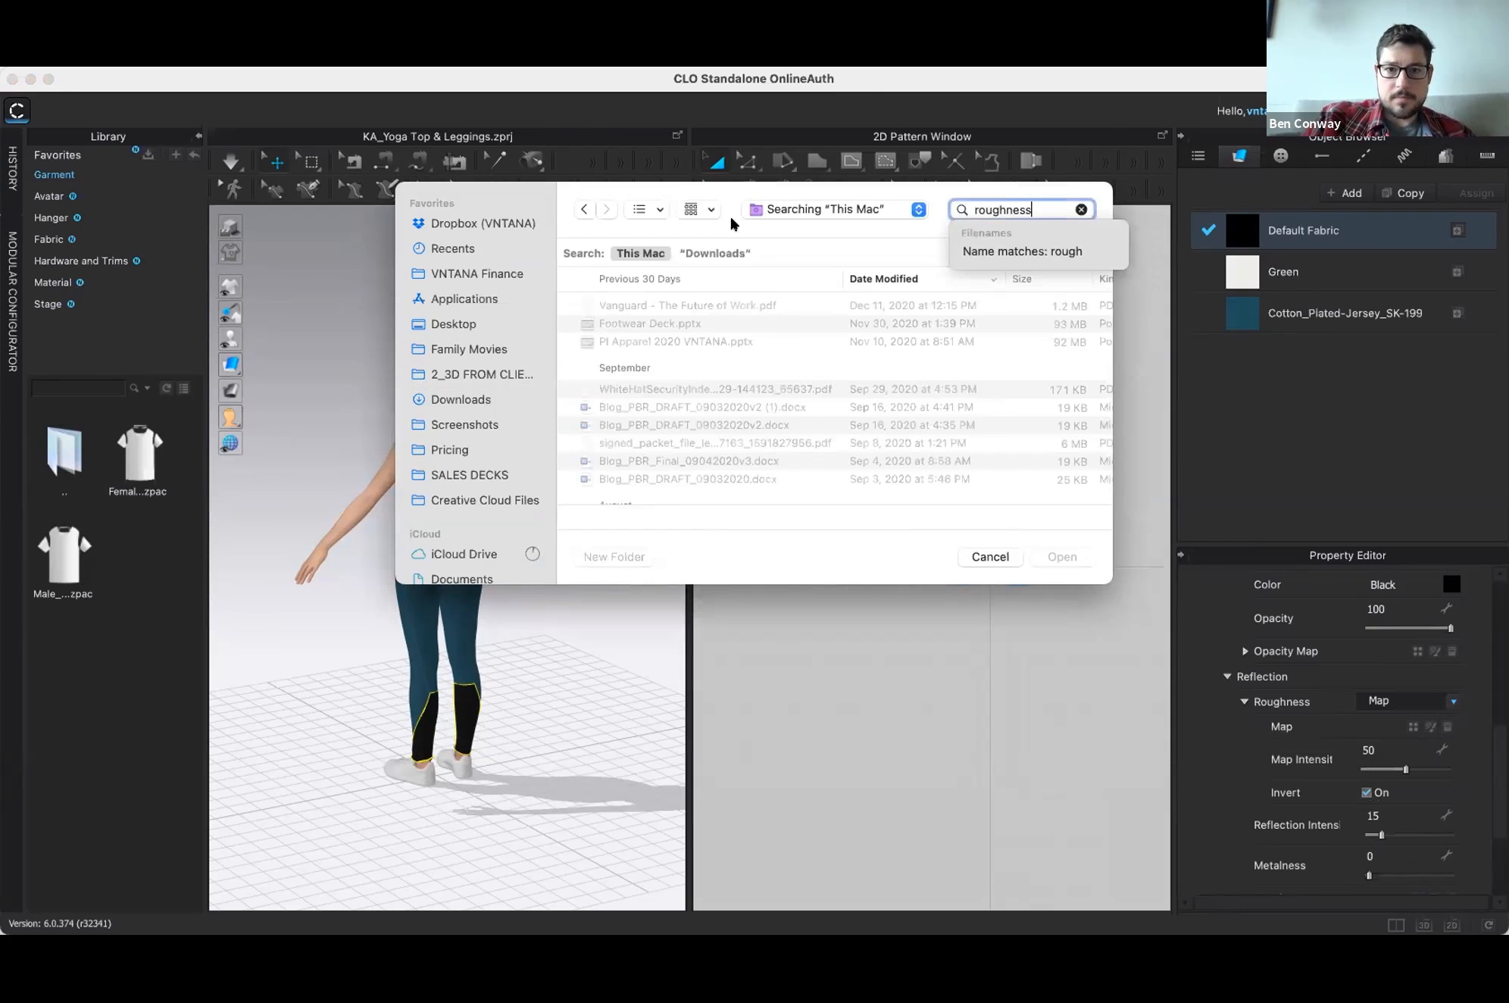
click(714, 253)
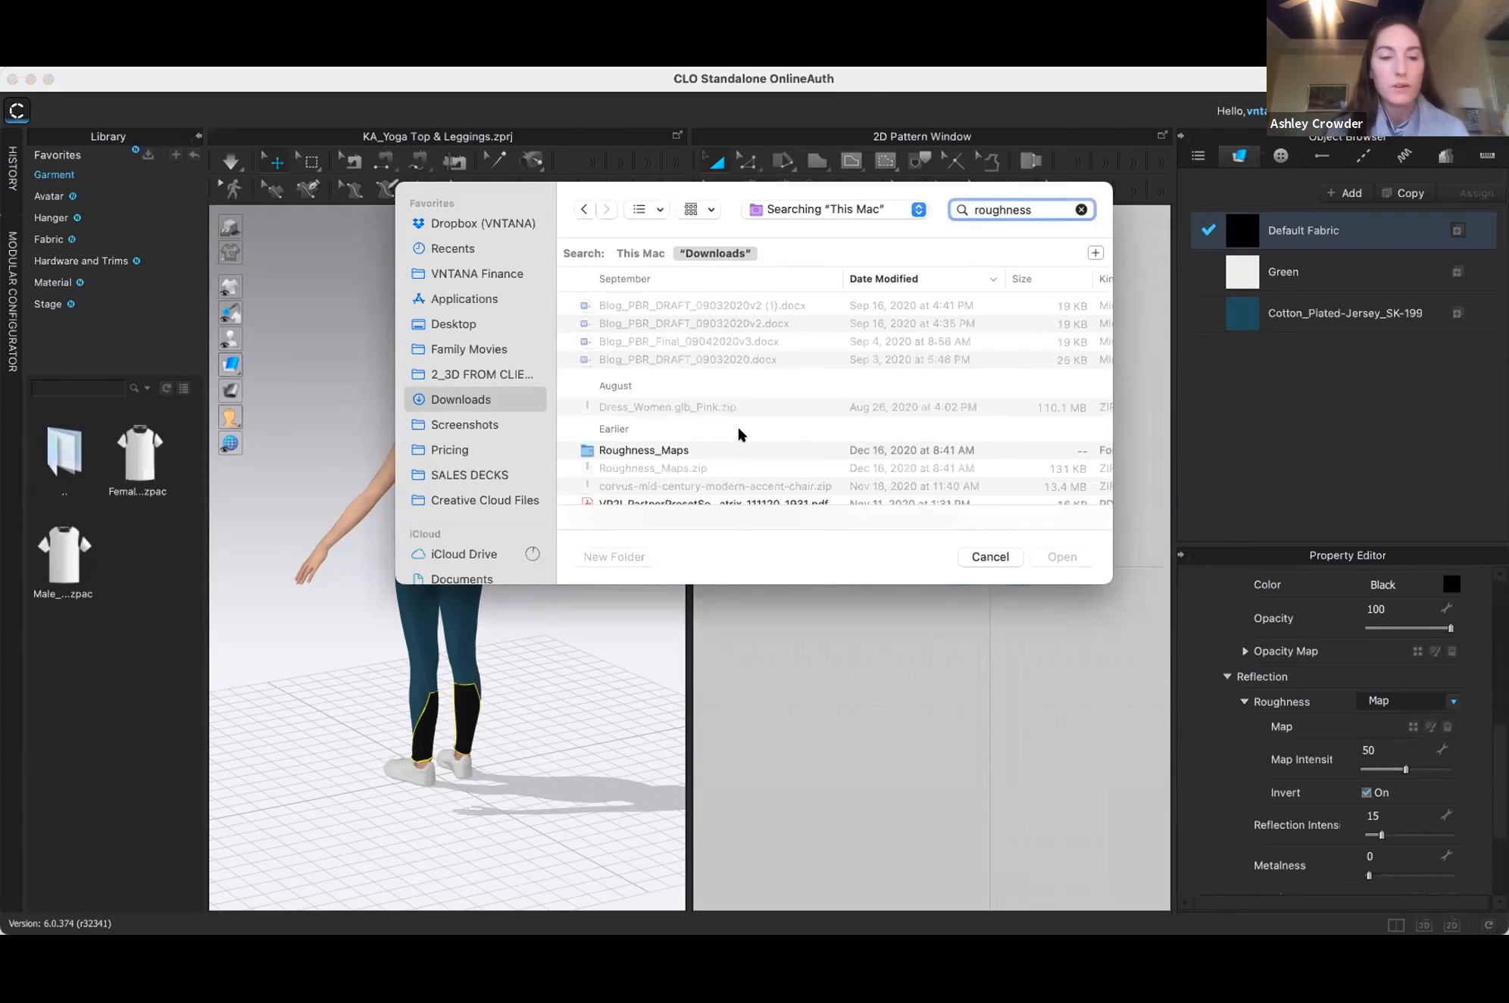
click(725, 450)
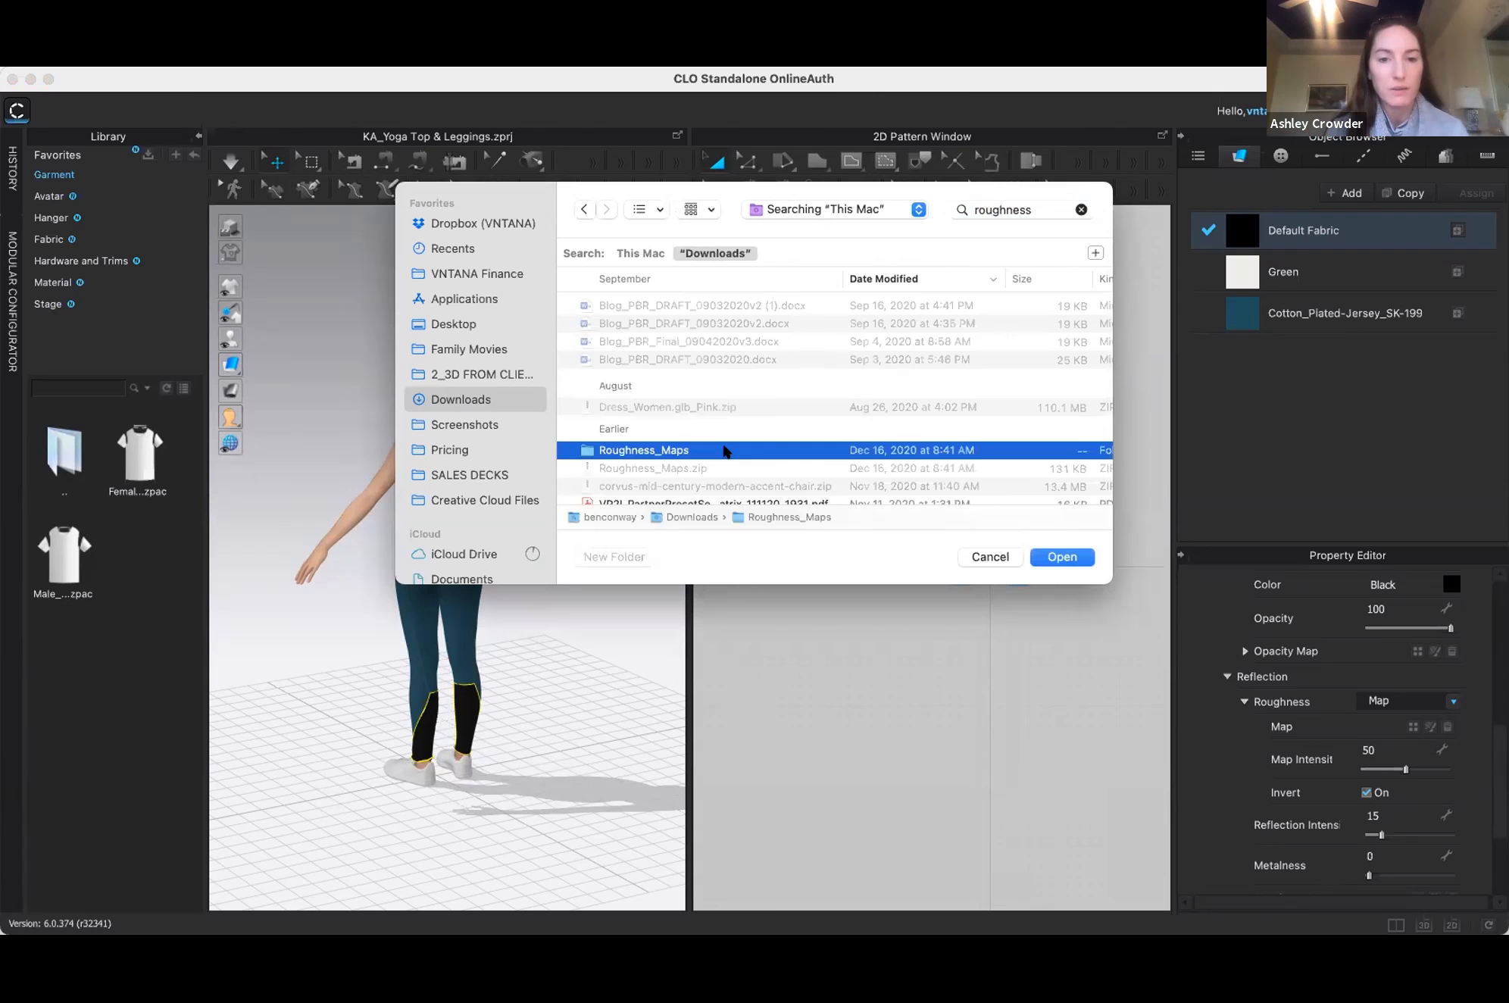
double_click(725, 451)
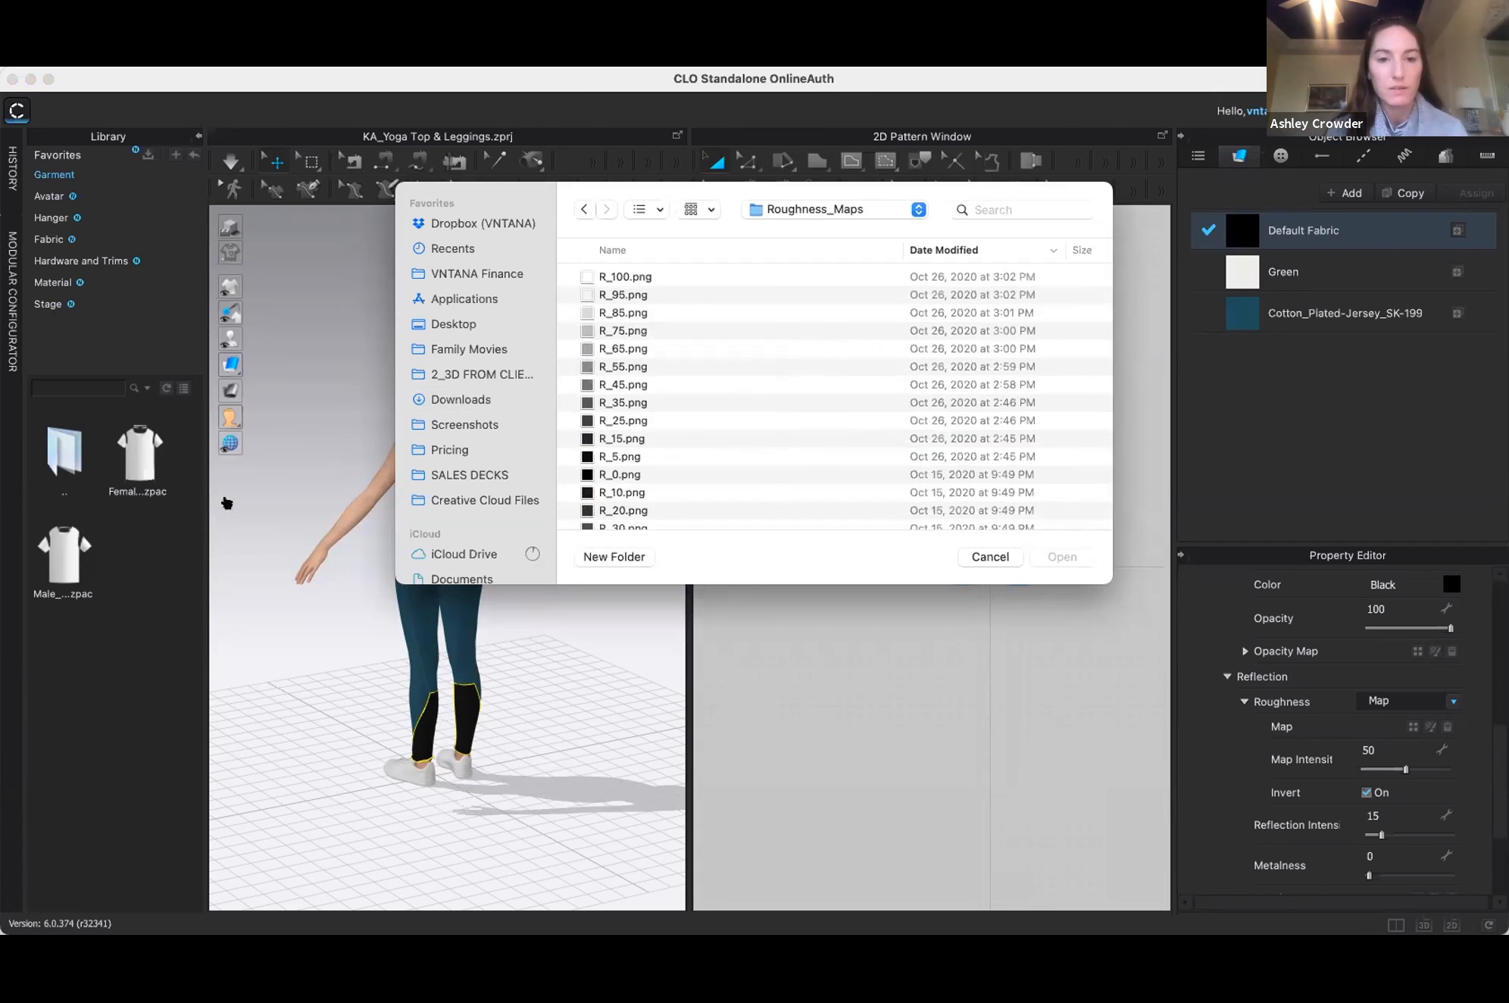
key(Escape)
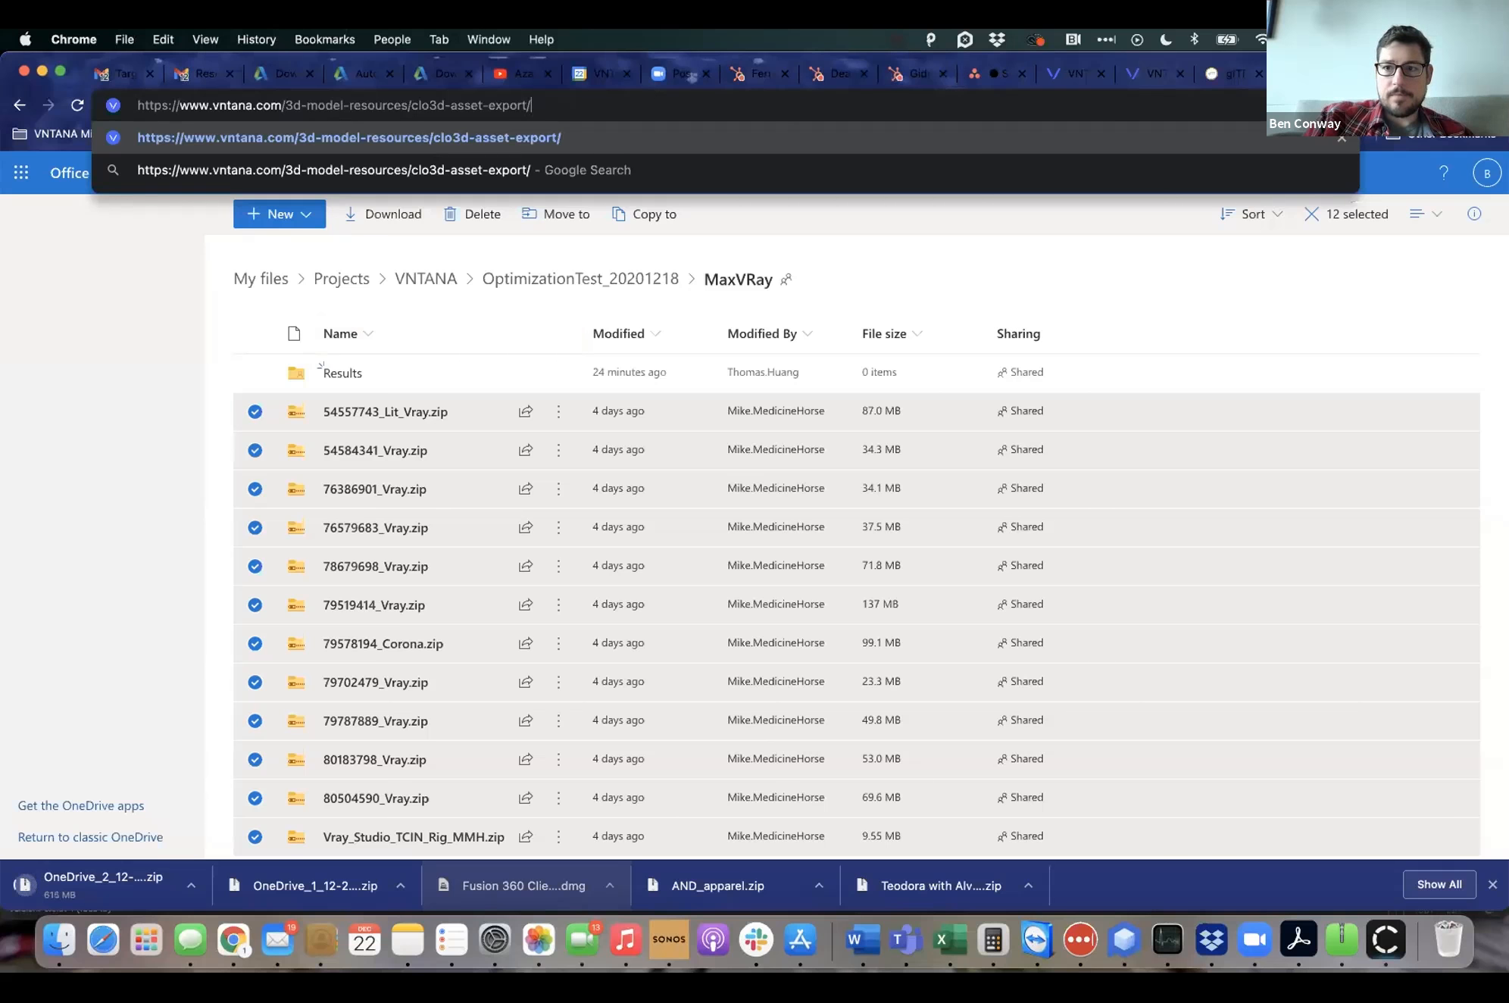
click(1314, 73)
click(1229, 109)
key(shift+super+v)
key(Return)
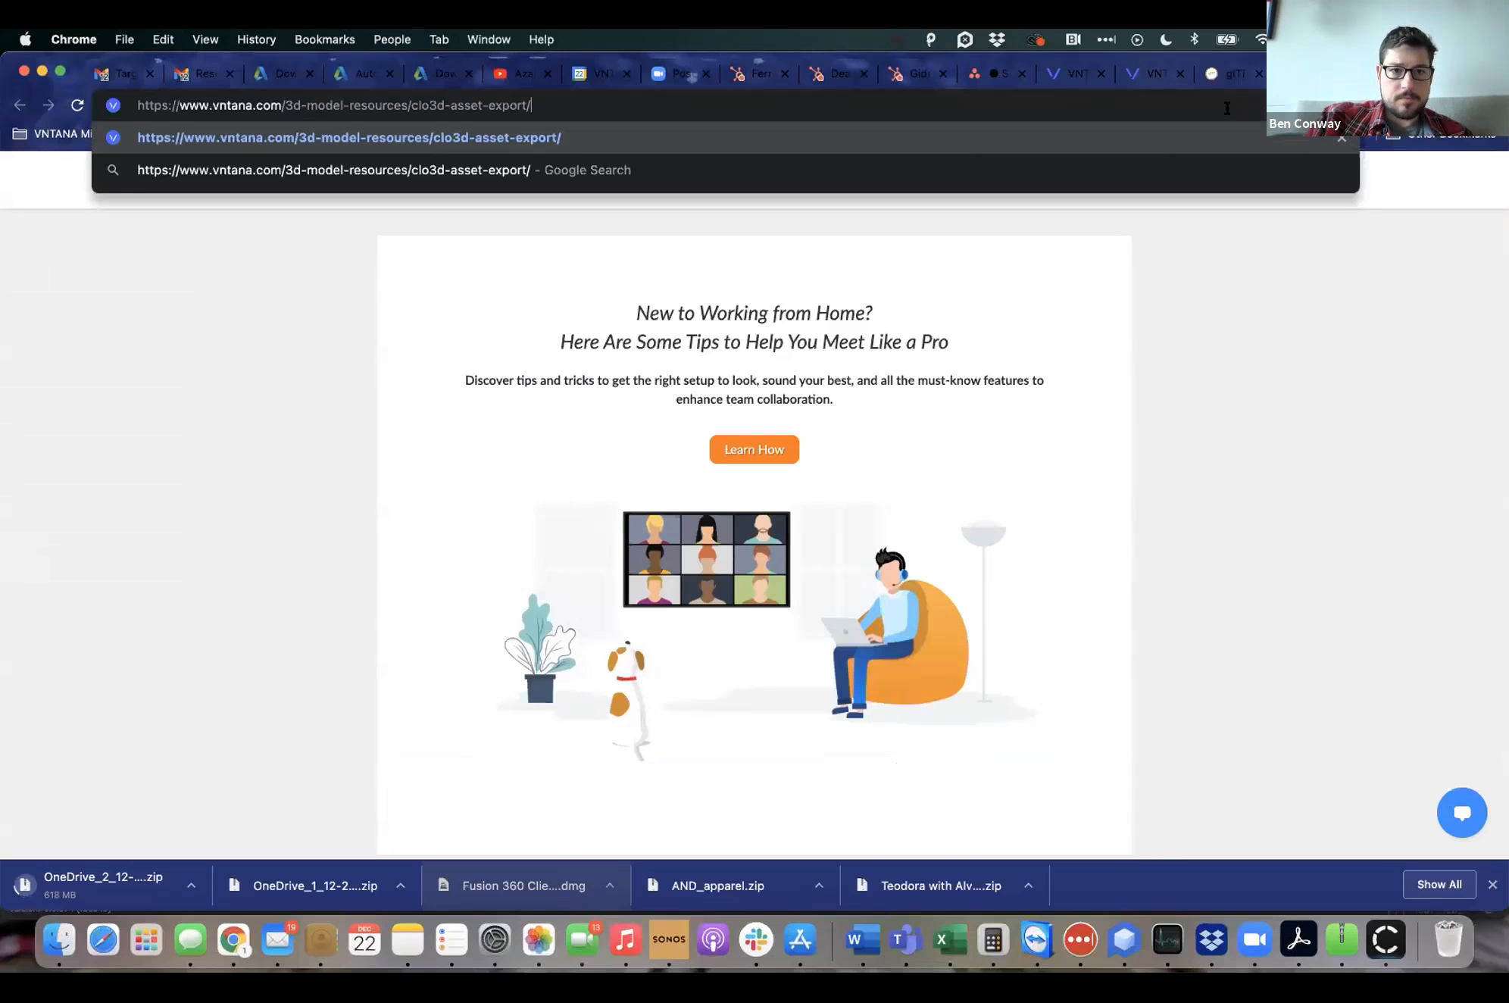
key(Return)
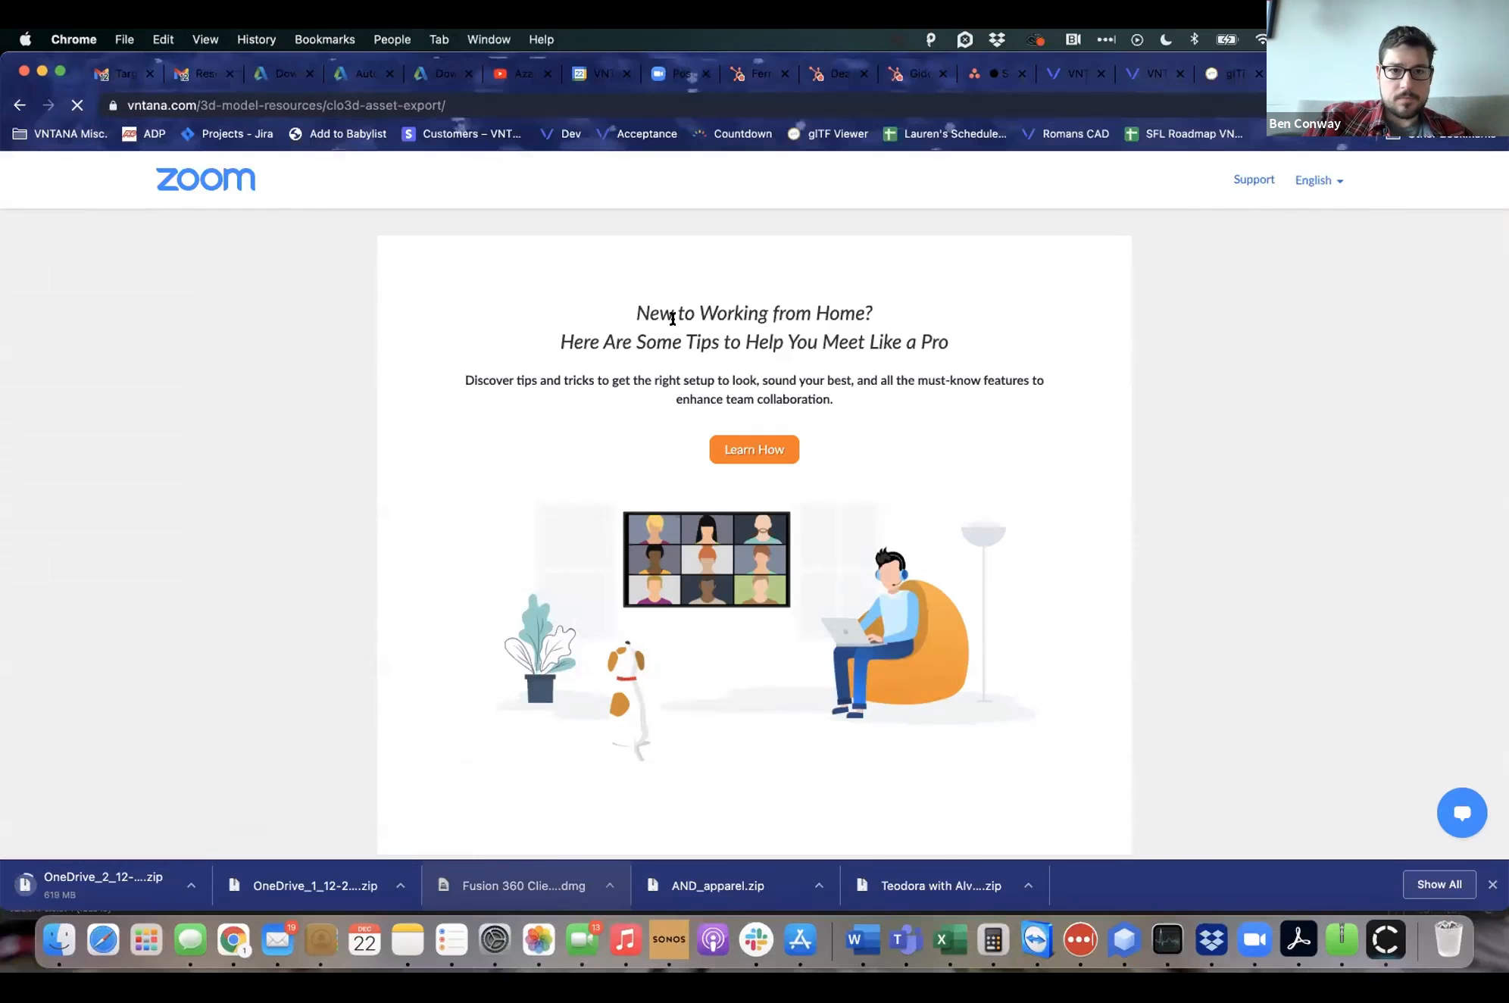
scroll(658, 370, down, 1)
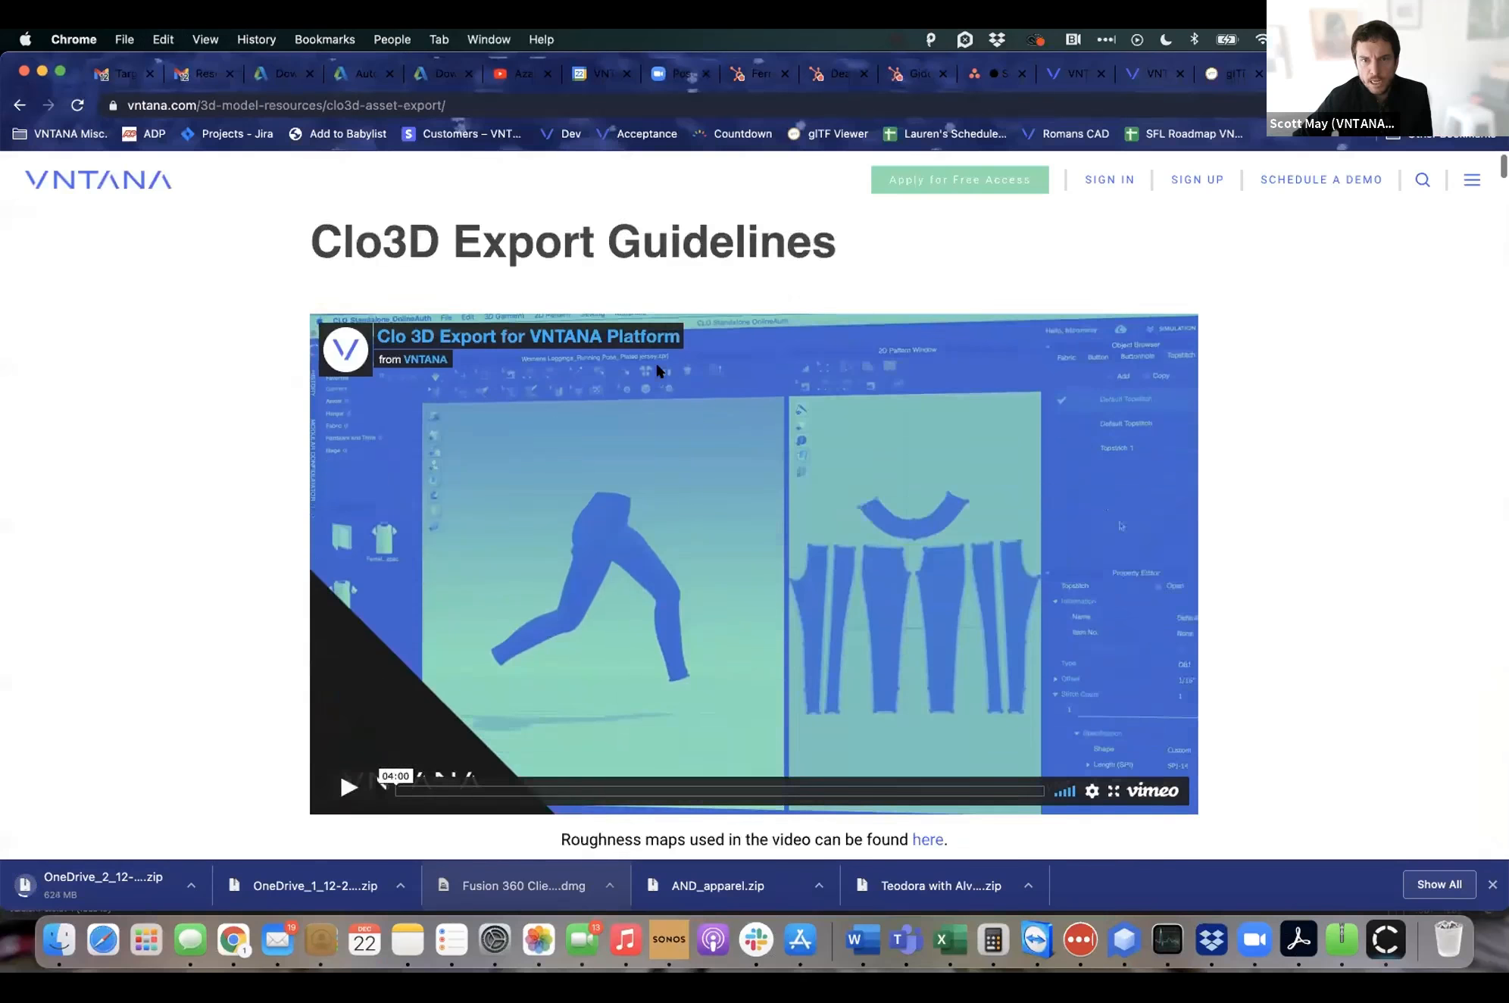
scroll(657, 370, down, 5)
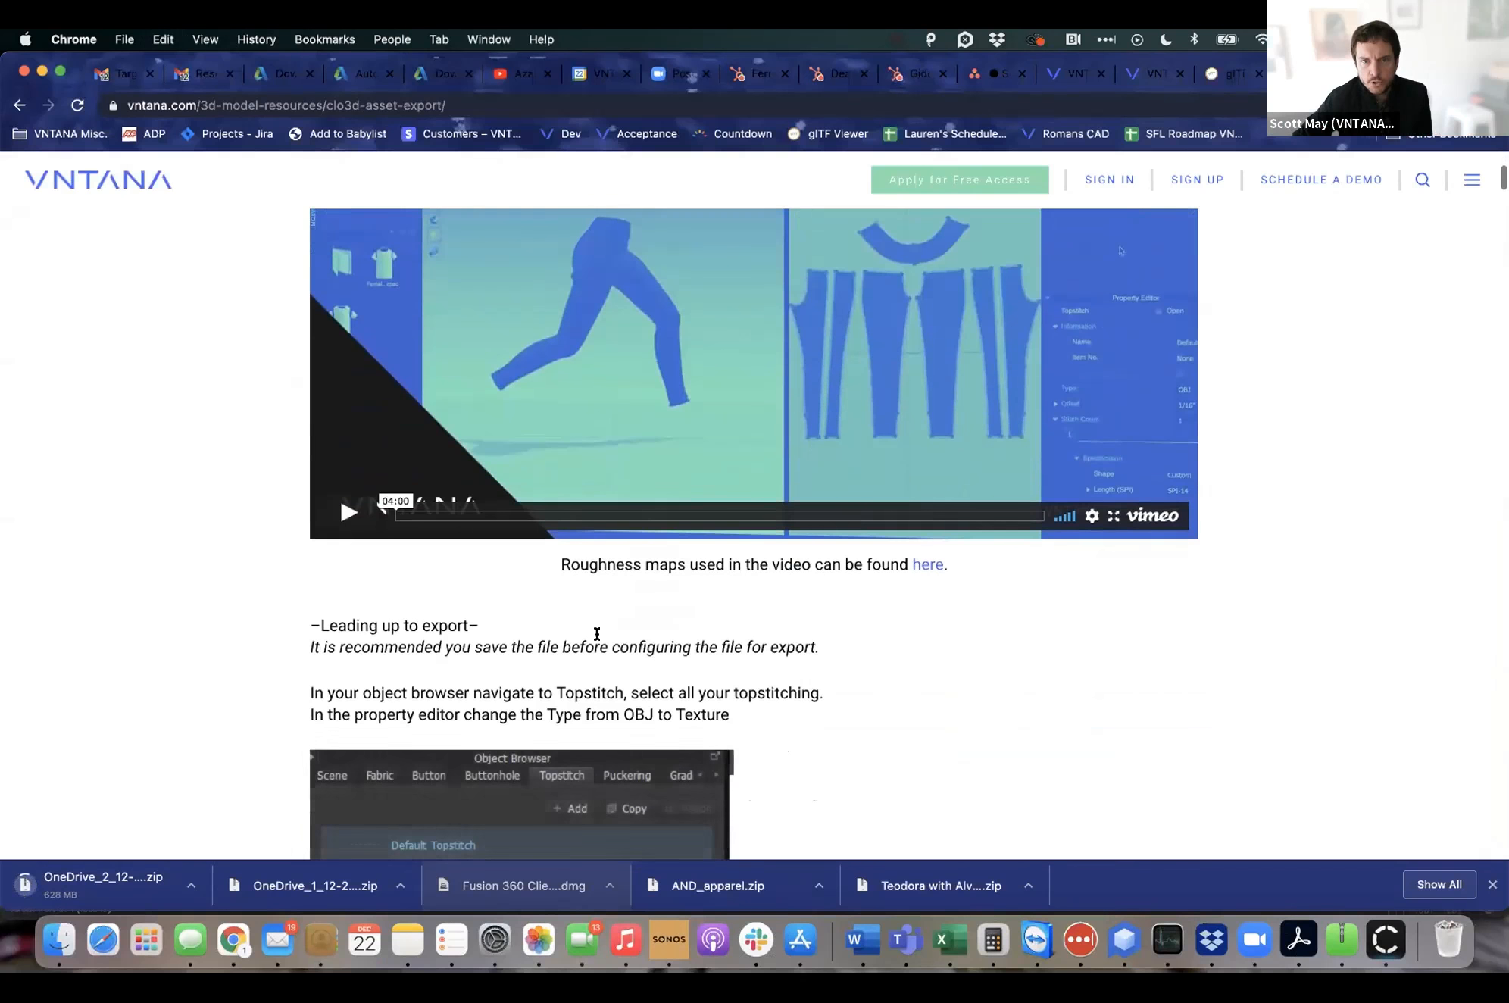
scroll(597, 631, down, 1)
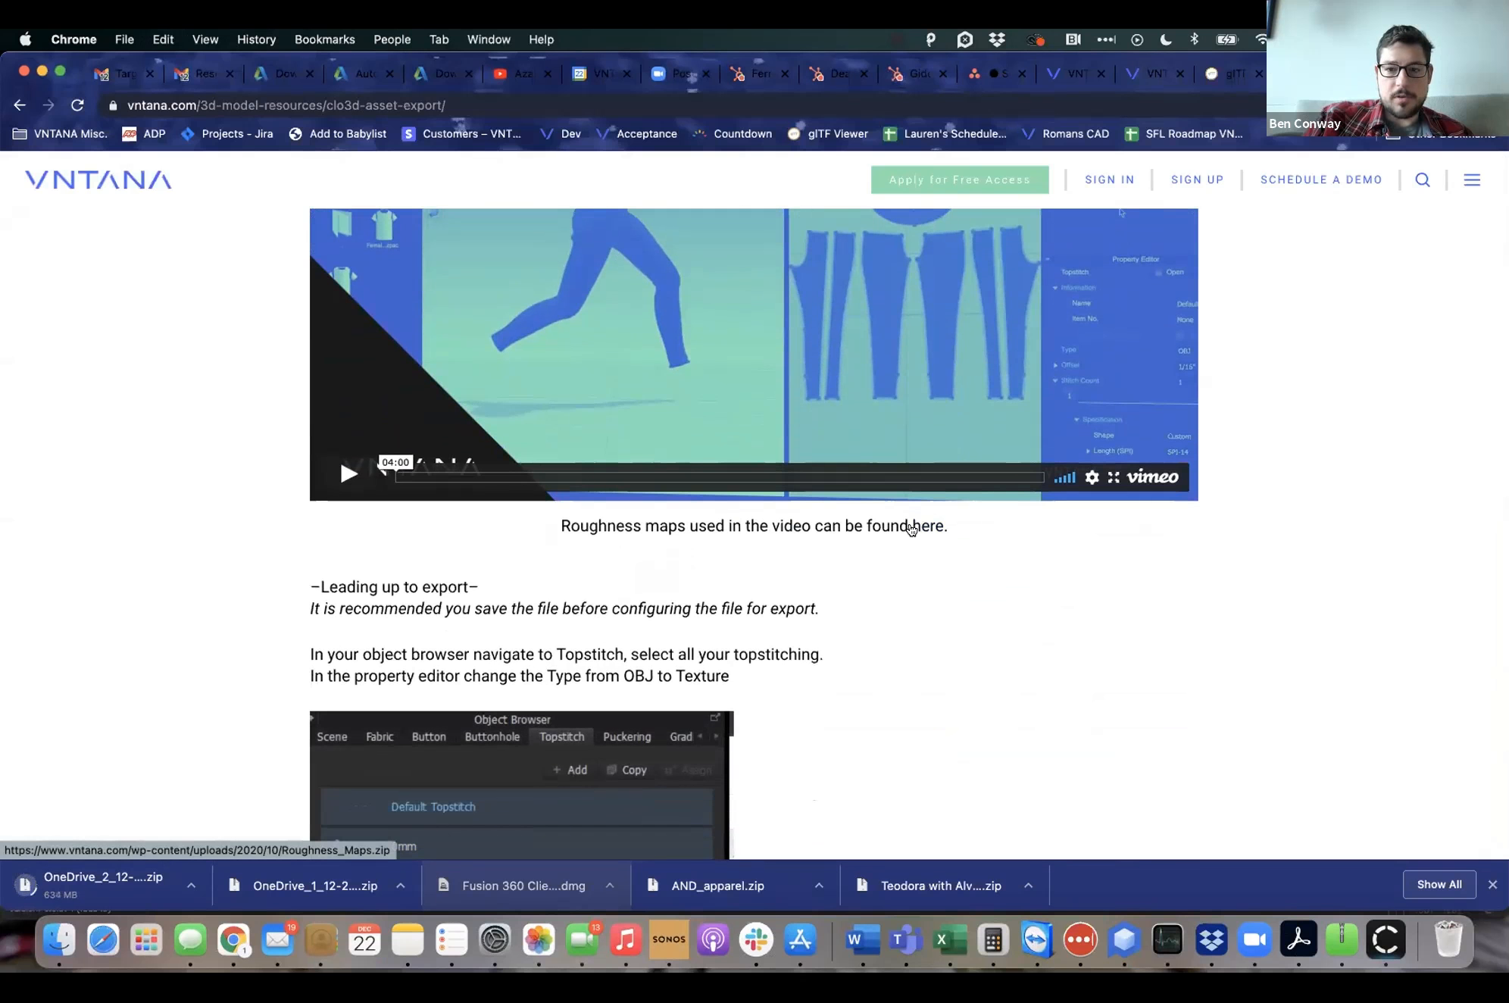
scroll(911, 528, up, 1)
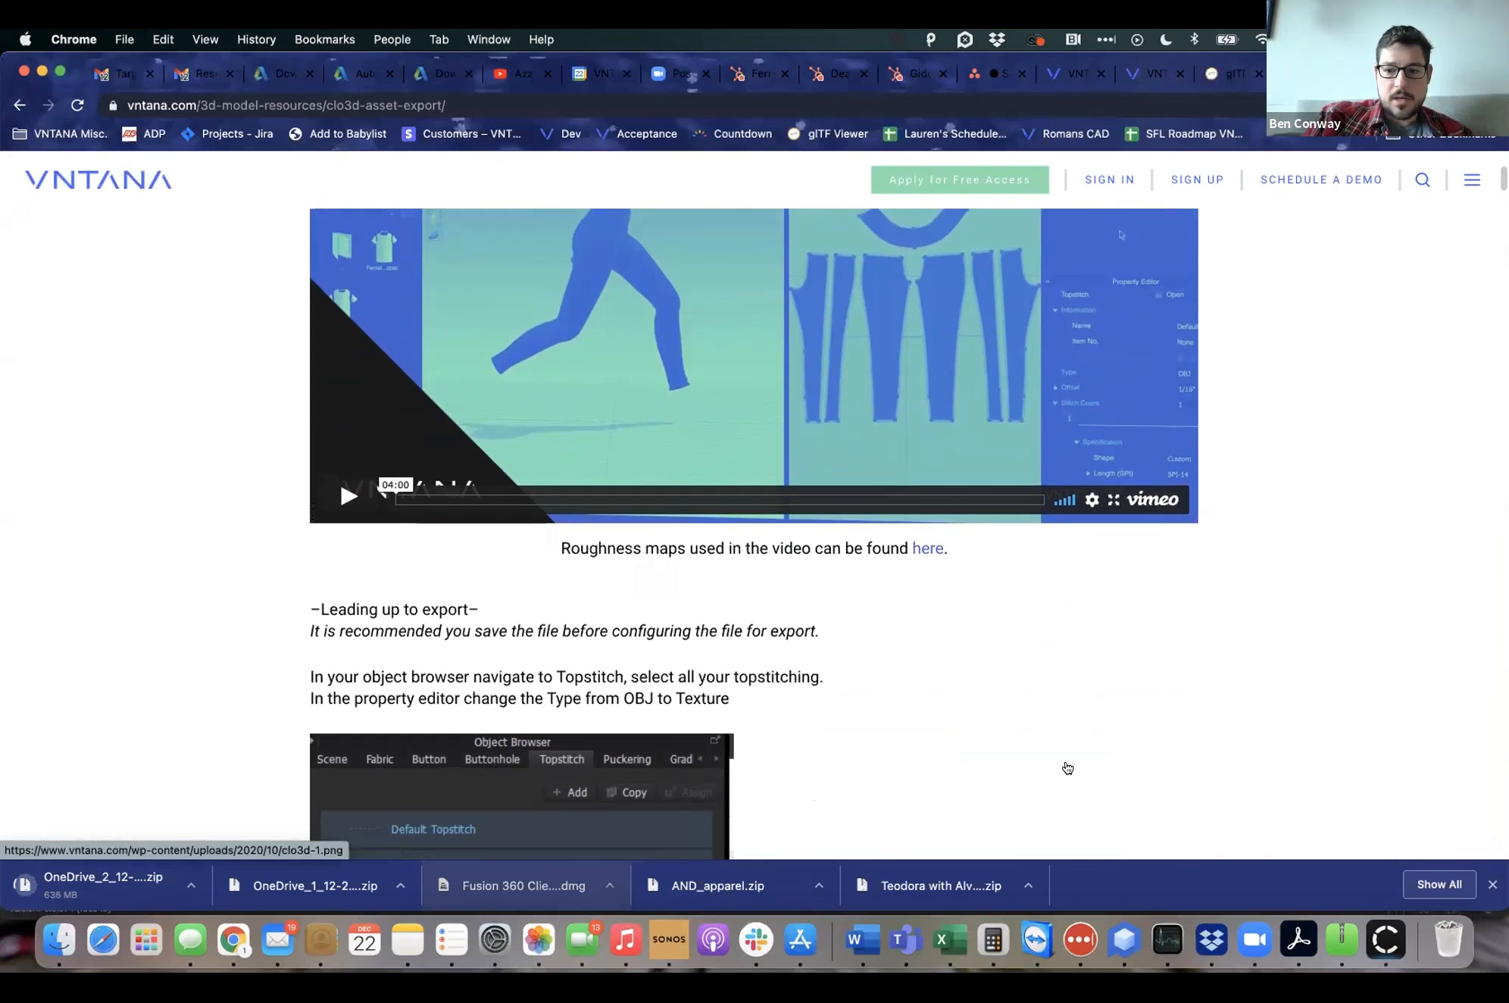
Step: Return to CLO and load R_50.png from the Roughness_Maps folder as the Default Fabric's roughness map
click(1386, 939)
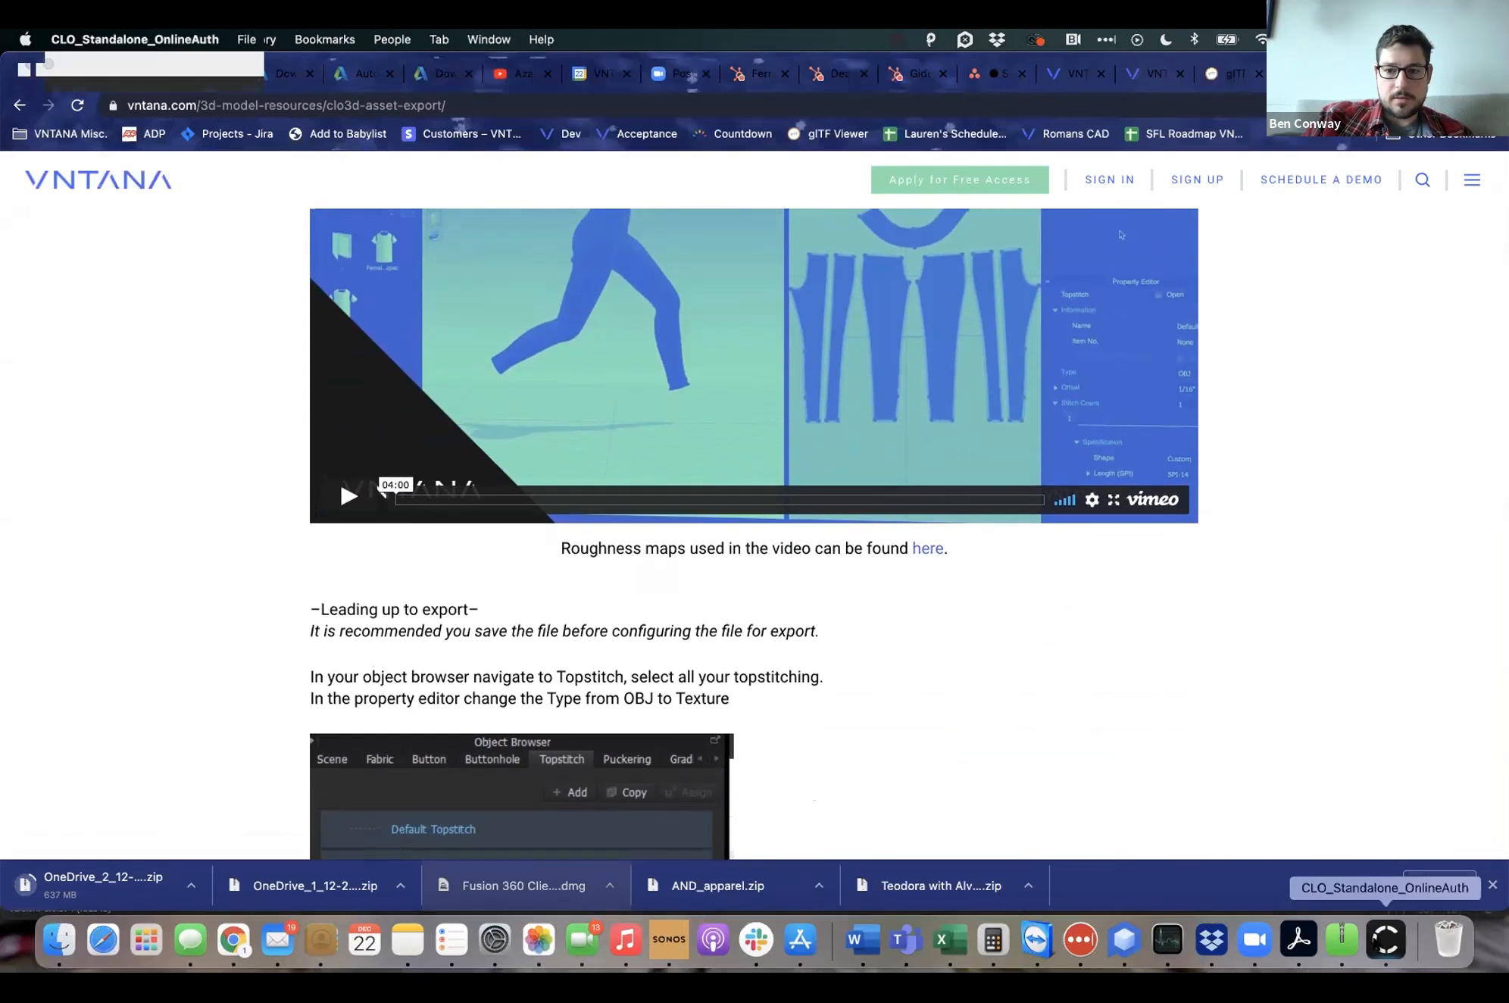
scroll(870, 400, down, 3)
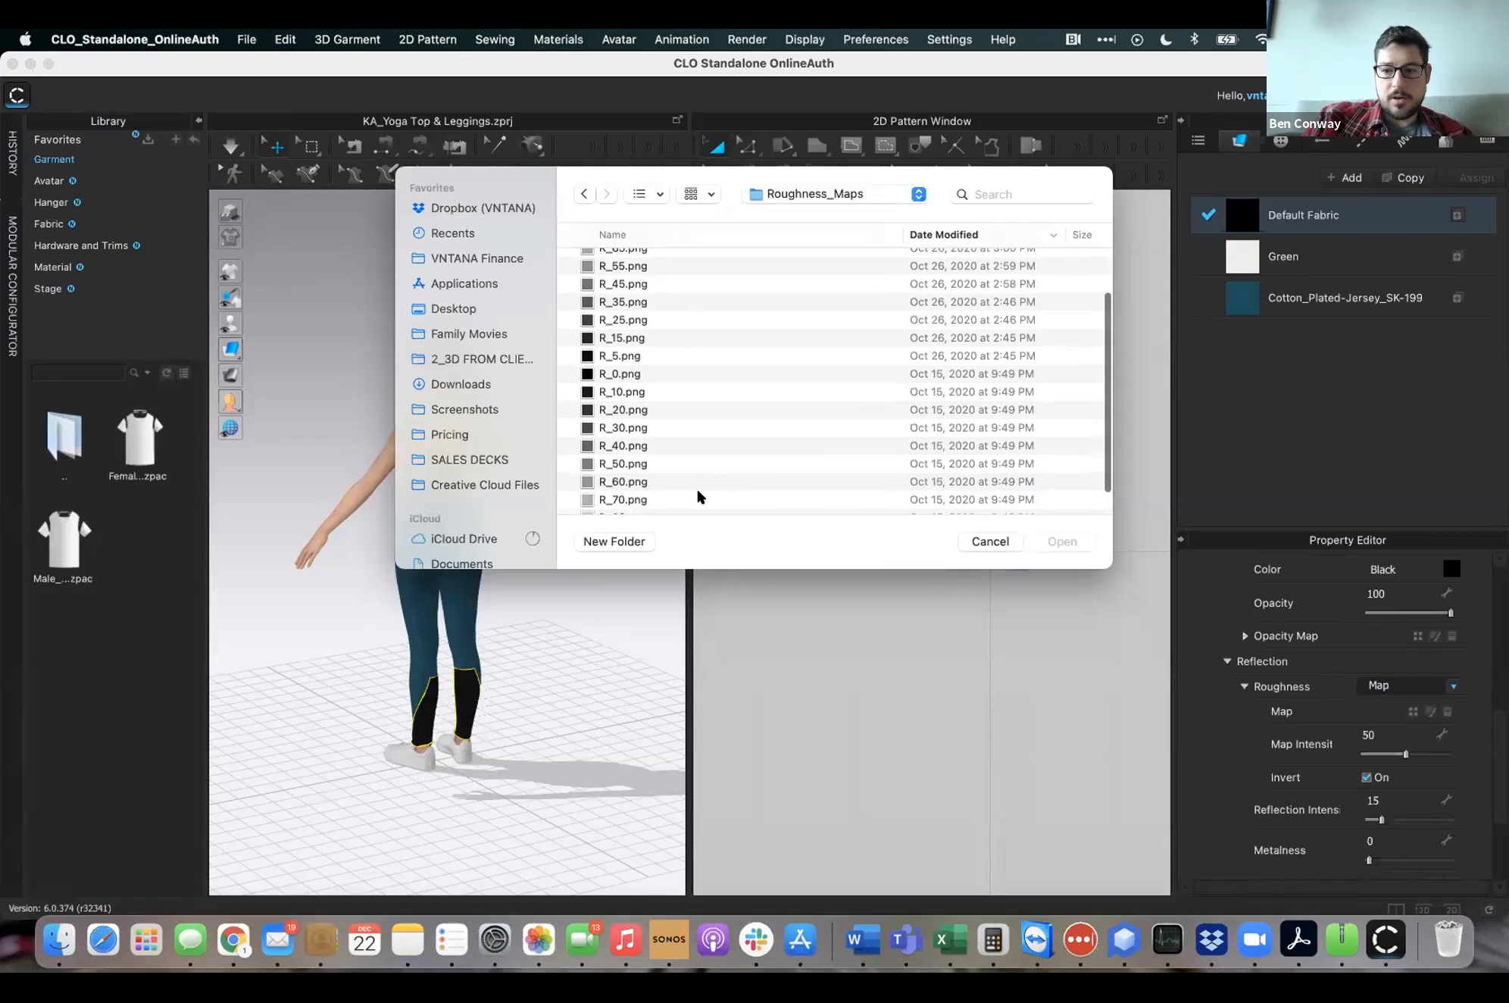
double_click(656, 463)
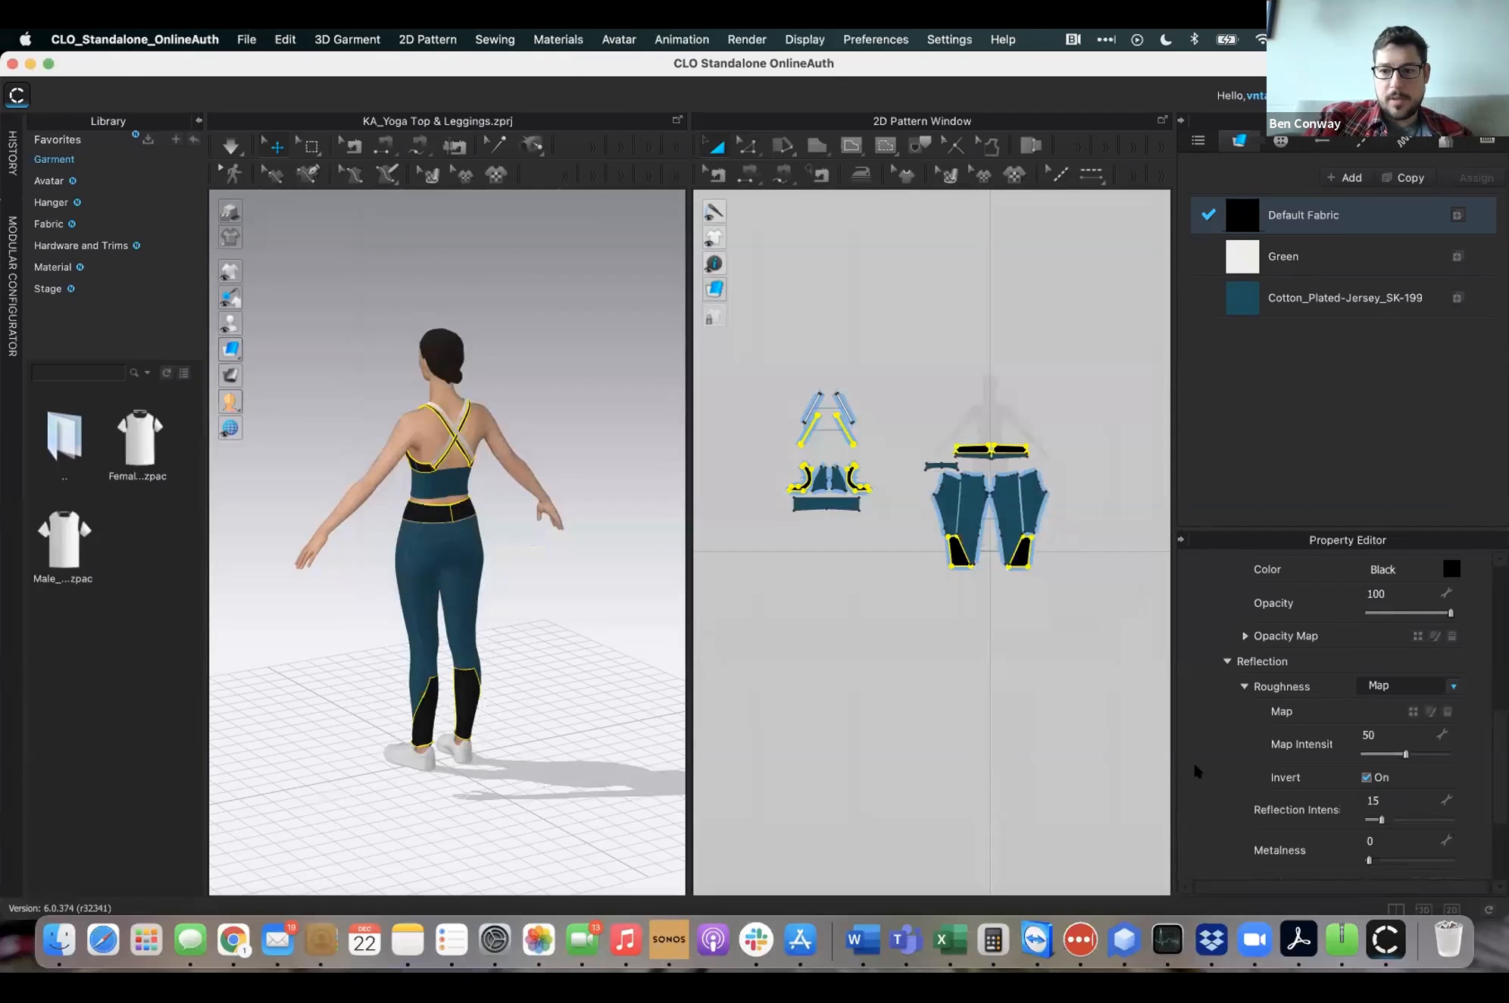
Step: Select the Green fabric and set its normal map intensity to 5
scroll(1263, 768, down, 1)
scroll(1262, 769, up, 3)
click(1320, 256)
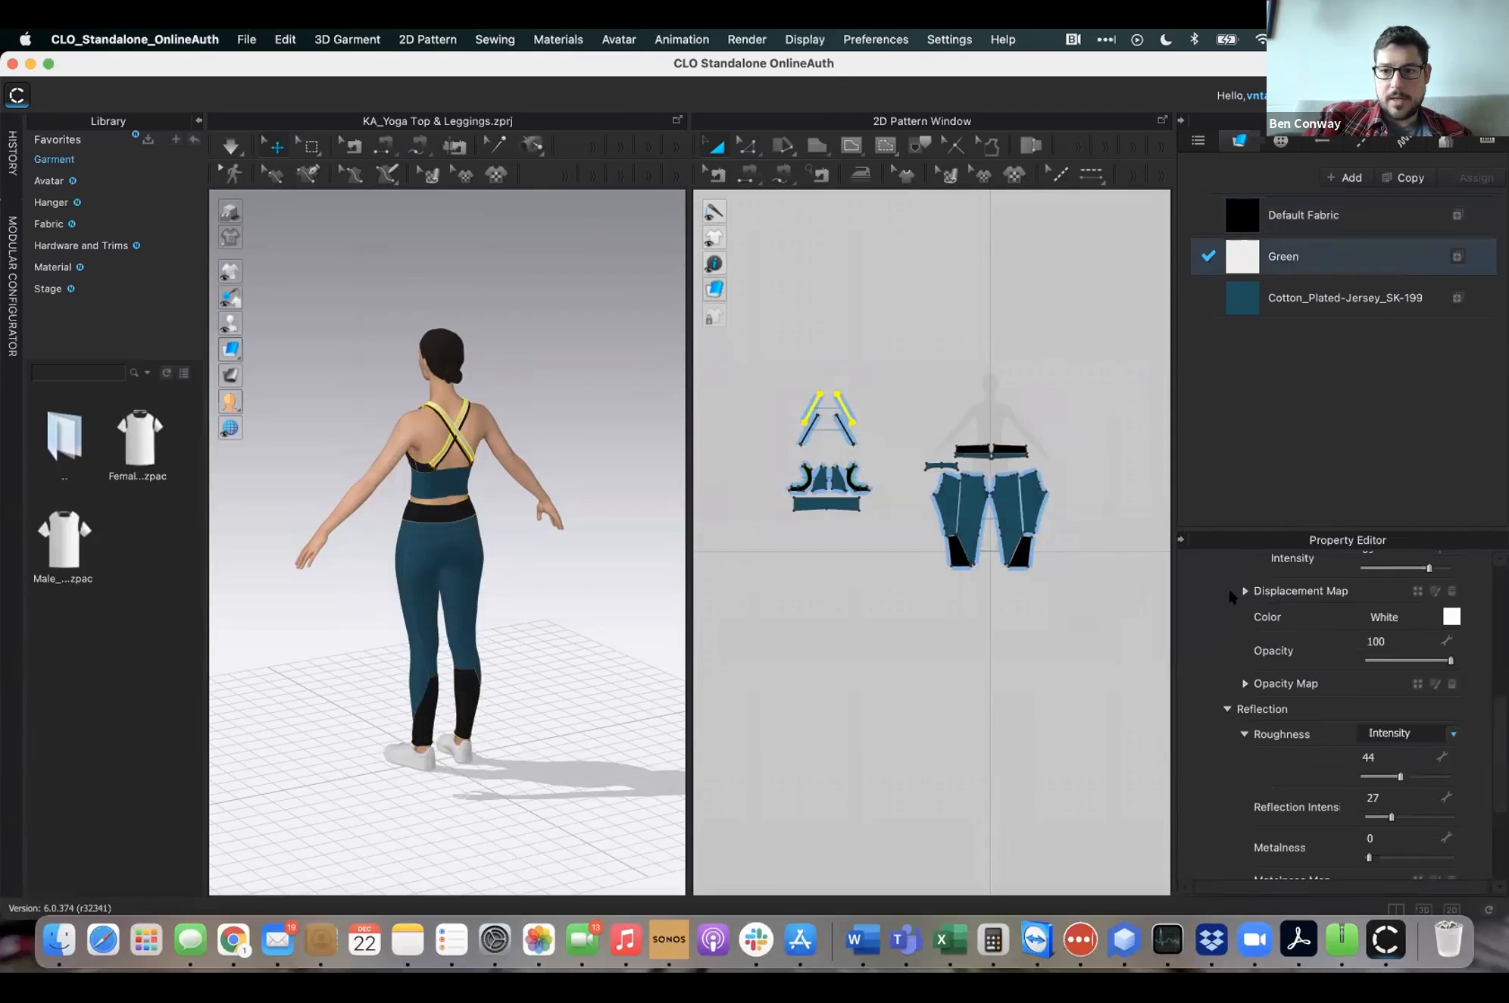
scroll(1254, 674, down, 1)
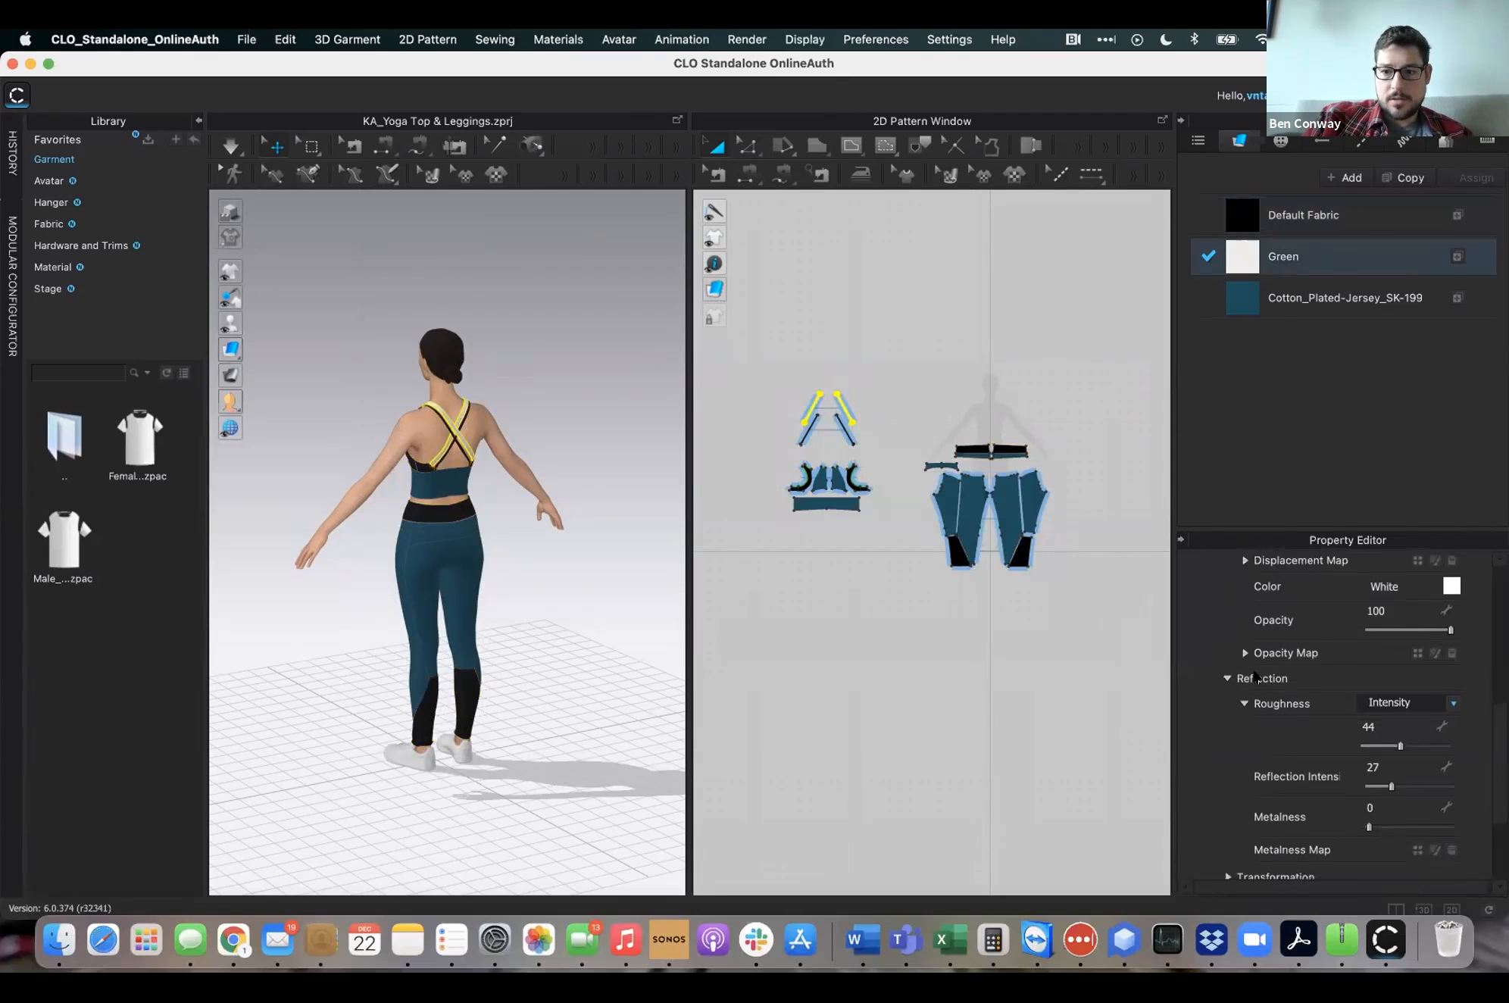
scroll(1254, 677, up, 5)
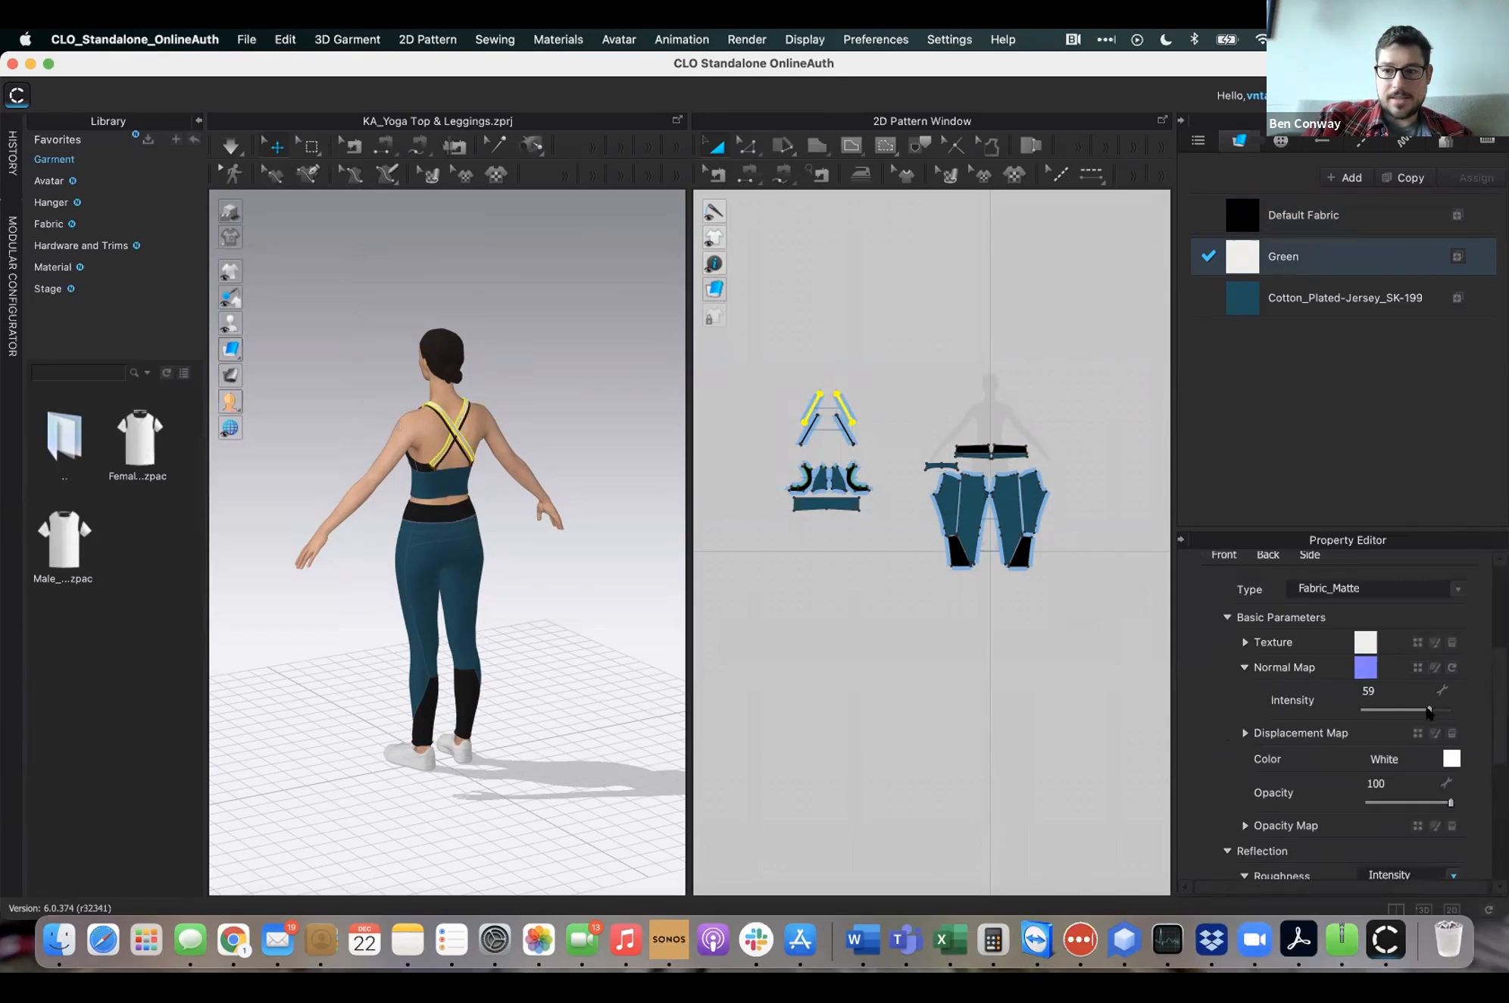
drag(1427, 712, 1397, 717)
double_click(1371, 688)
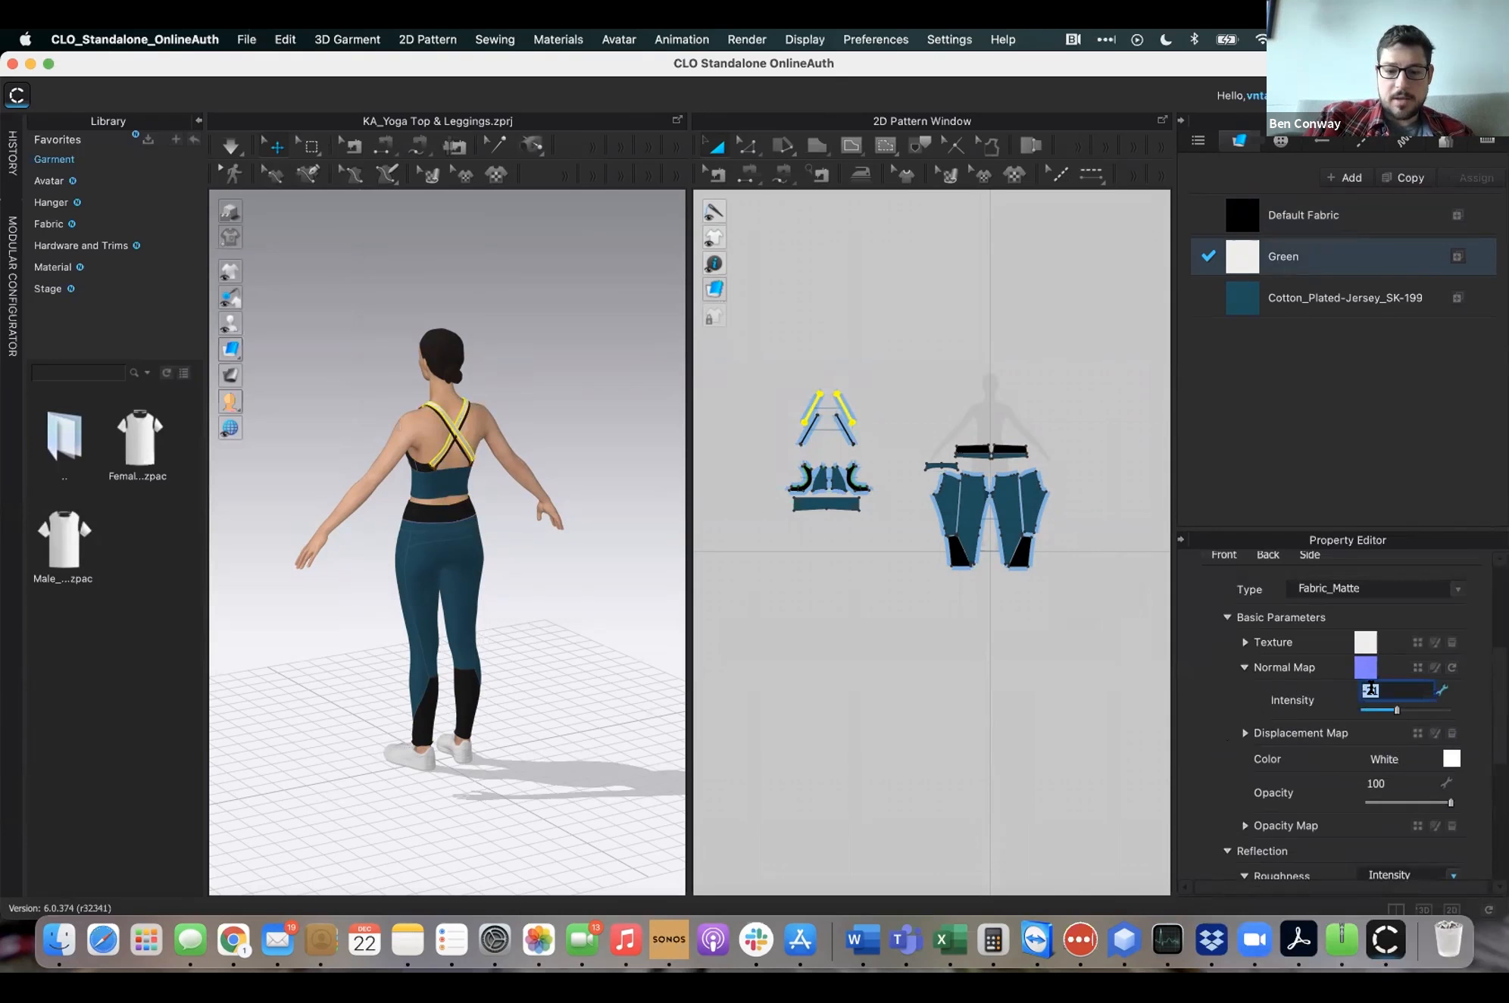
text(05)
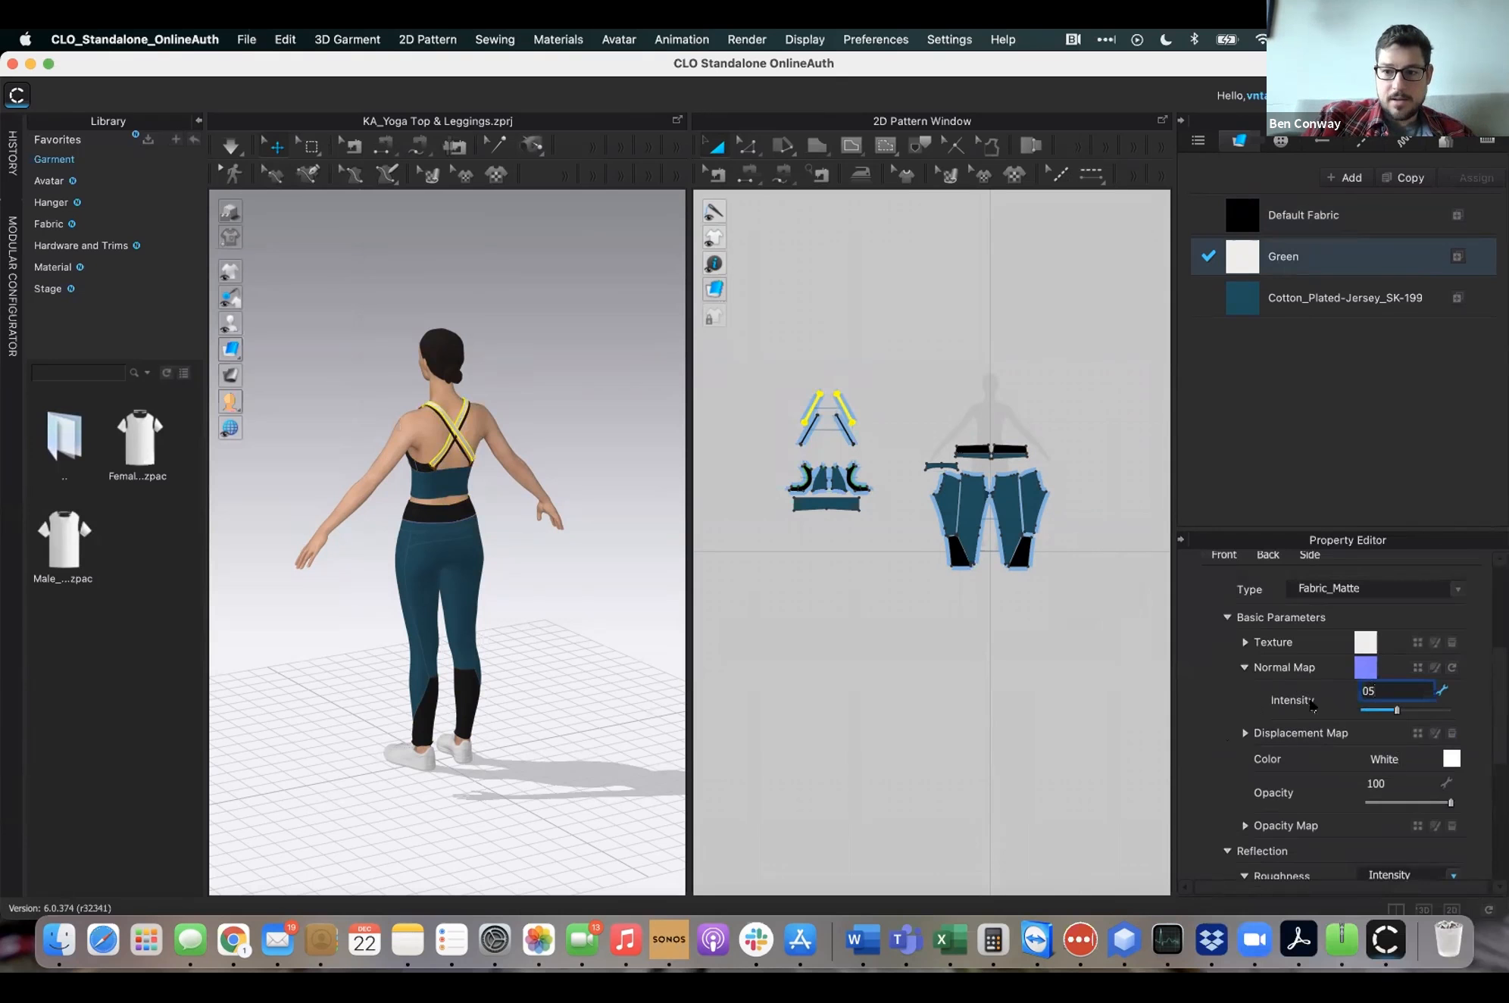
key(Return)
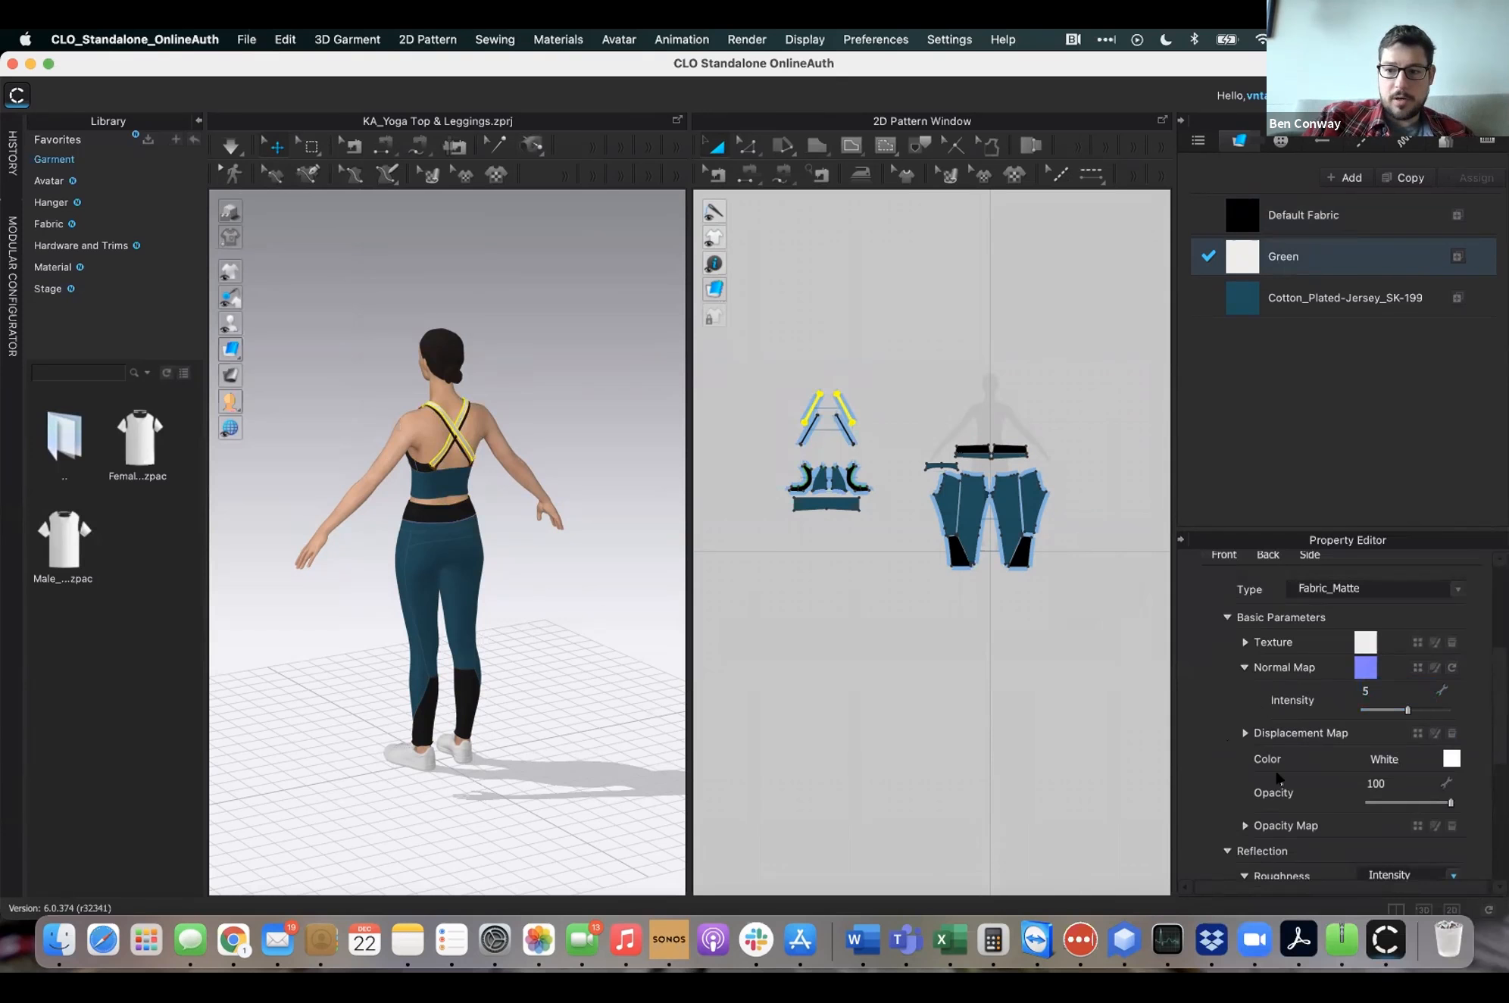
Step: Set the Green fabric's reflection roughness to Map and load R_45.png from the Roughness_Maps folder
scroll(1278, 778, down, 3)
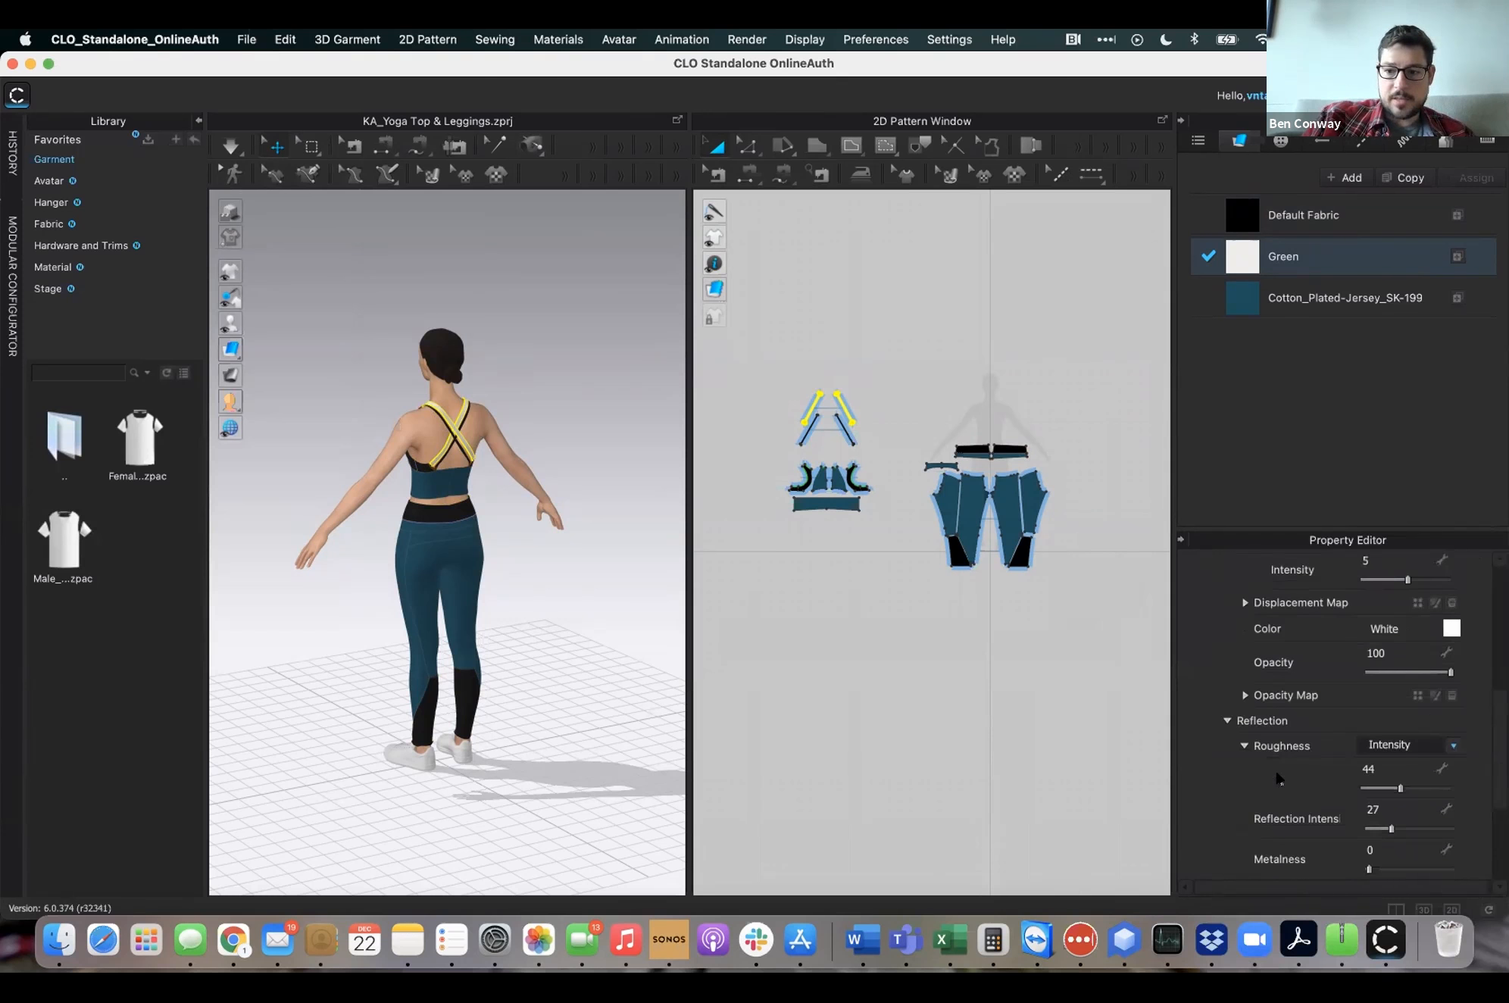
scroll(1278, 778, up, 2)
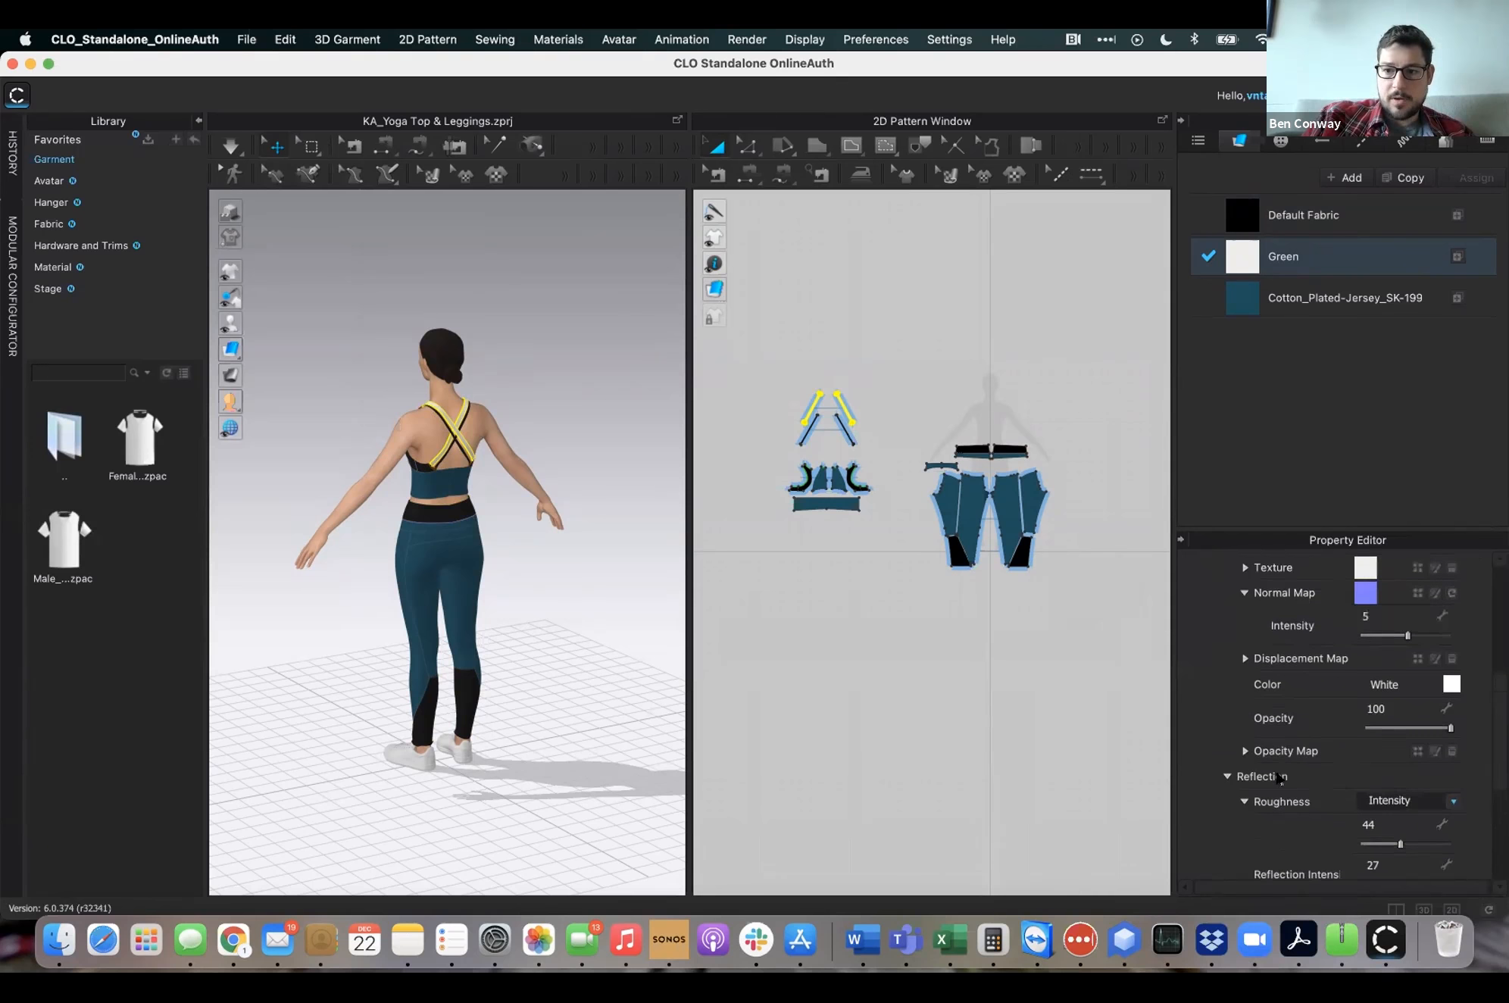
scroll(1278, 778, down, 3)
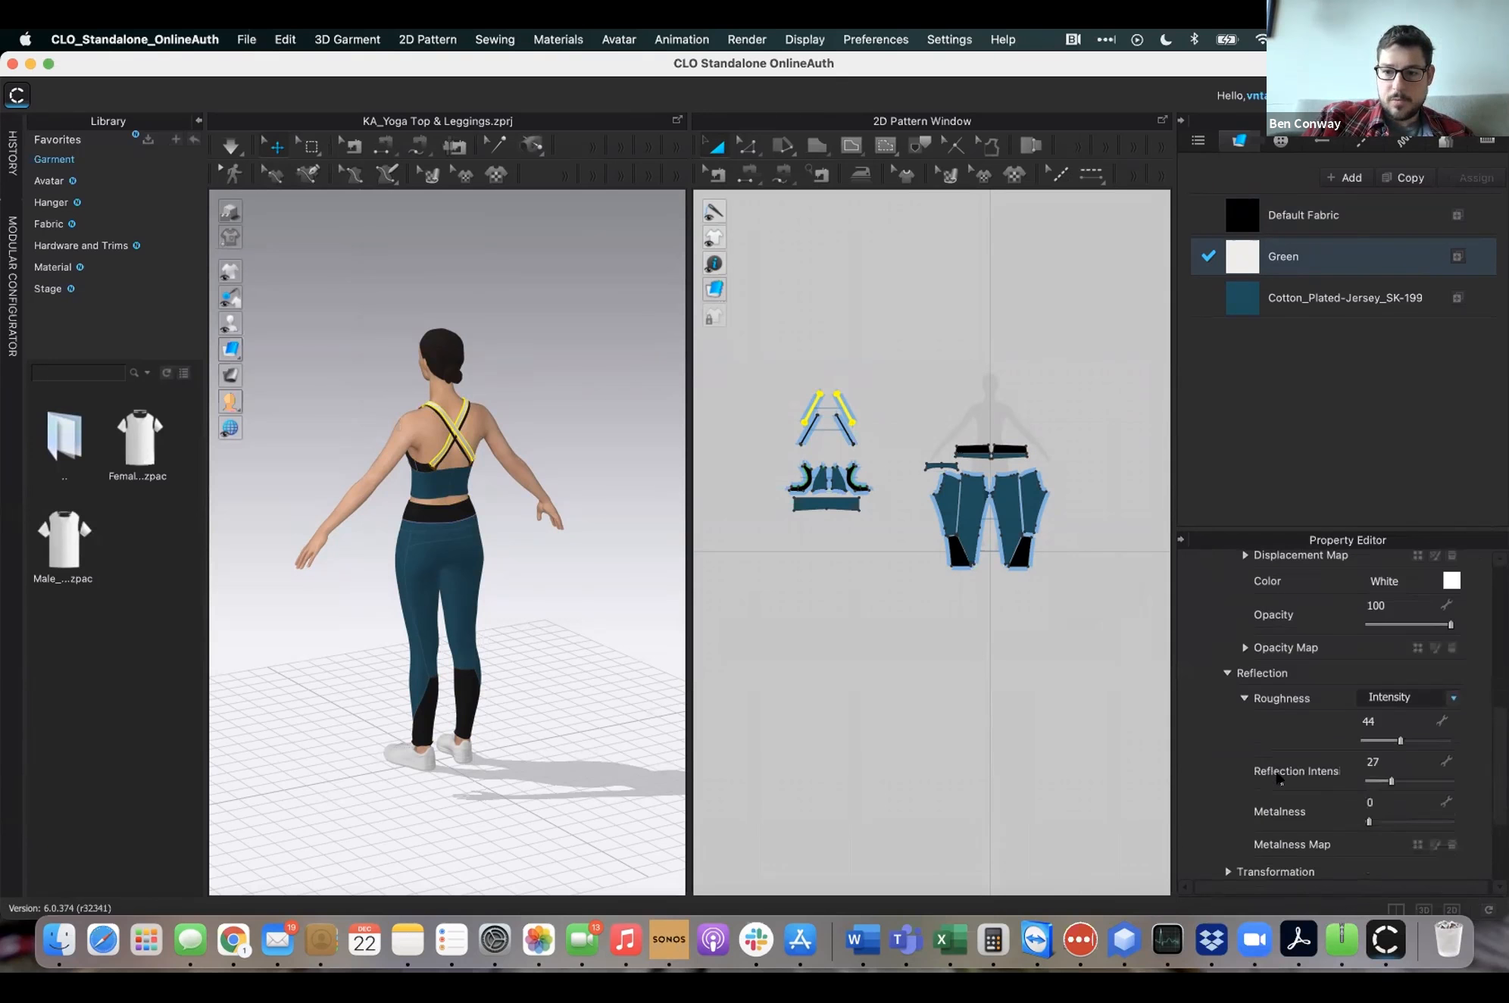
scroll(1278, 778, down, 1)
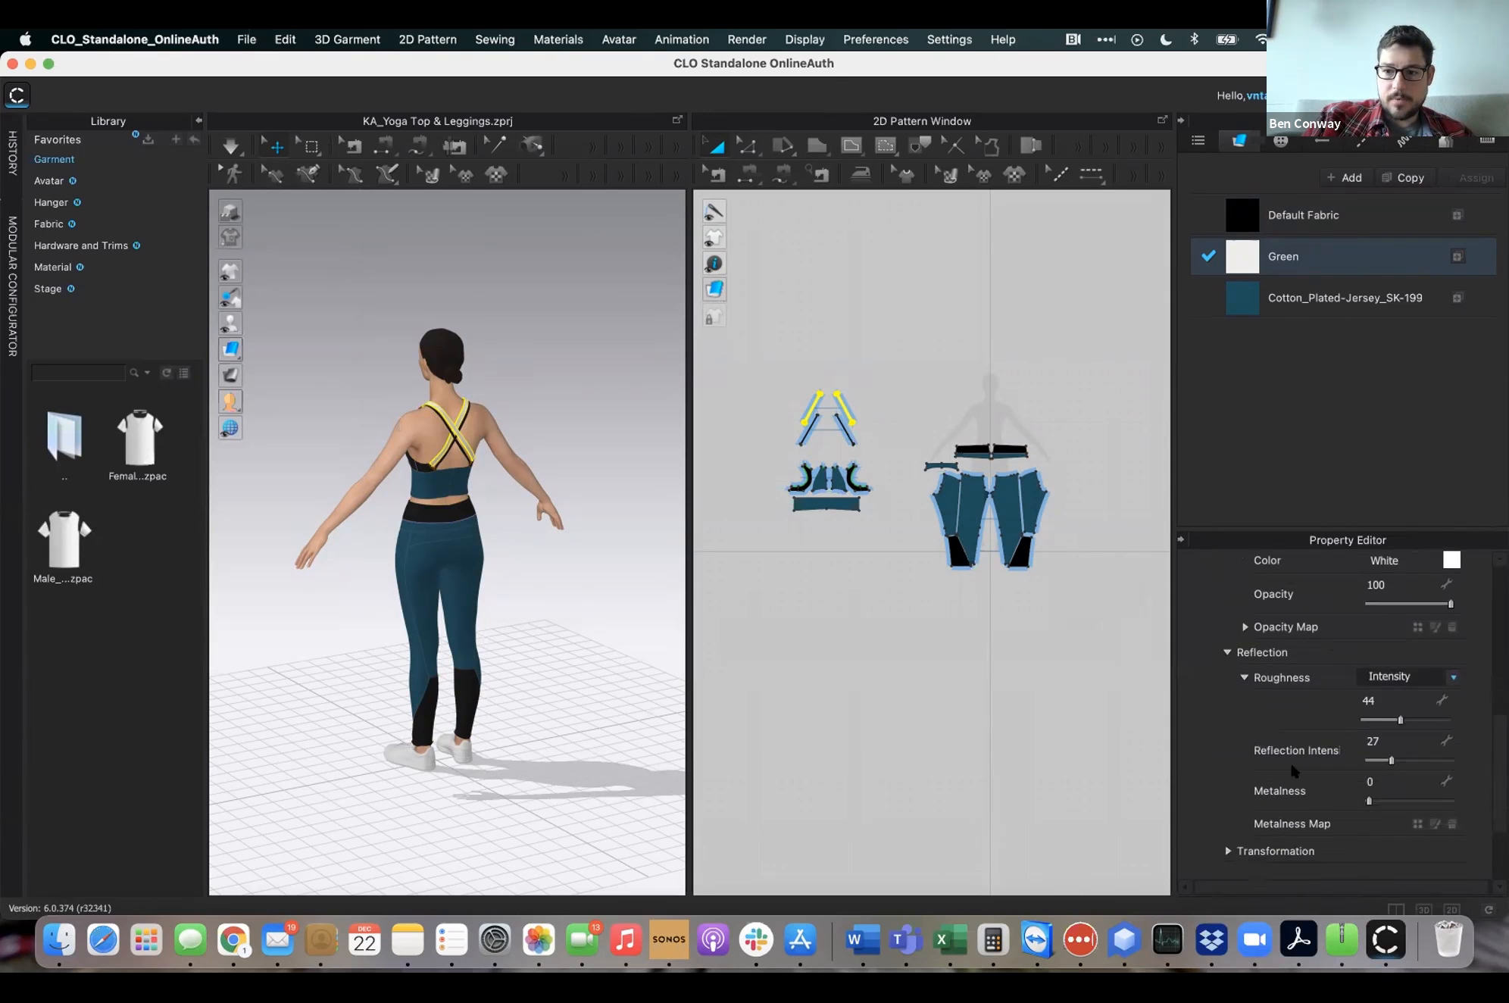
click(1451, 671)
click(1400, 694)
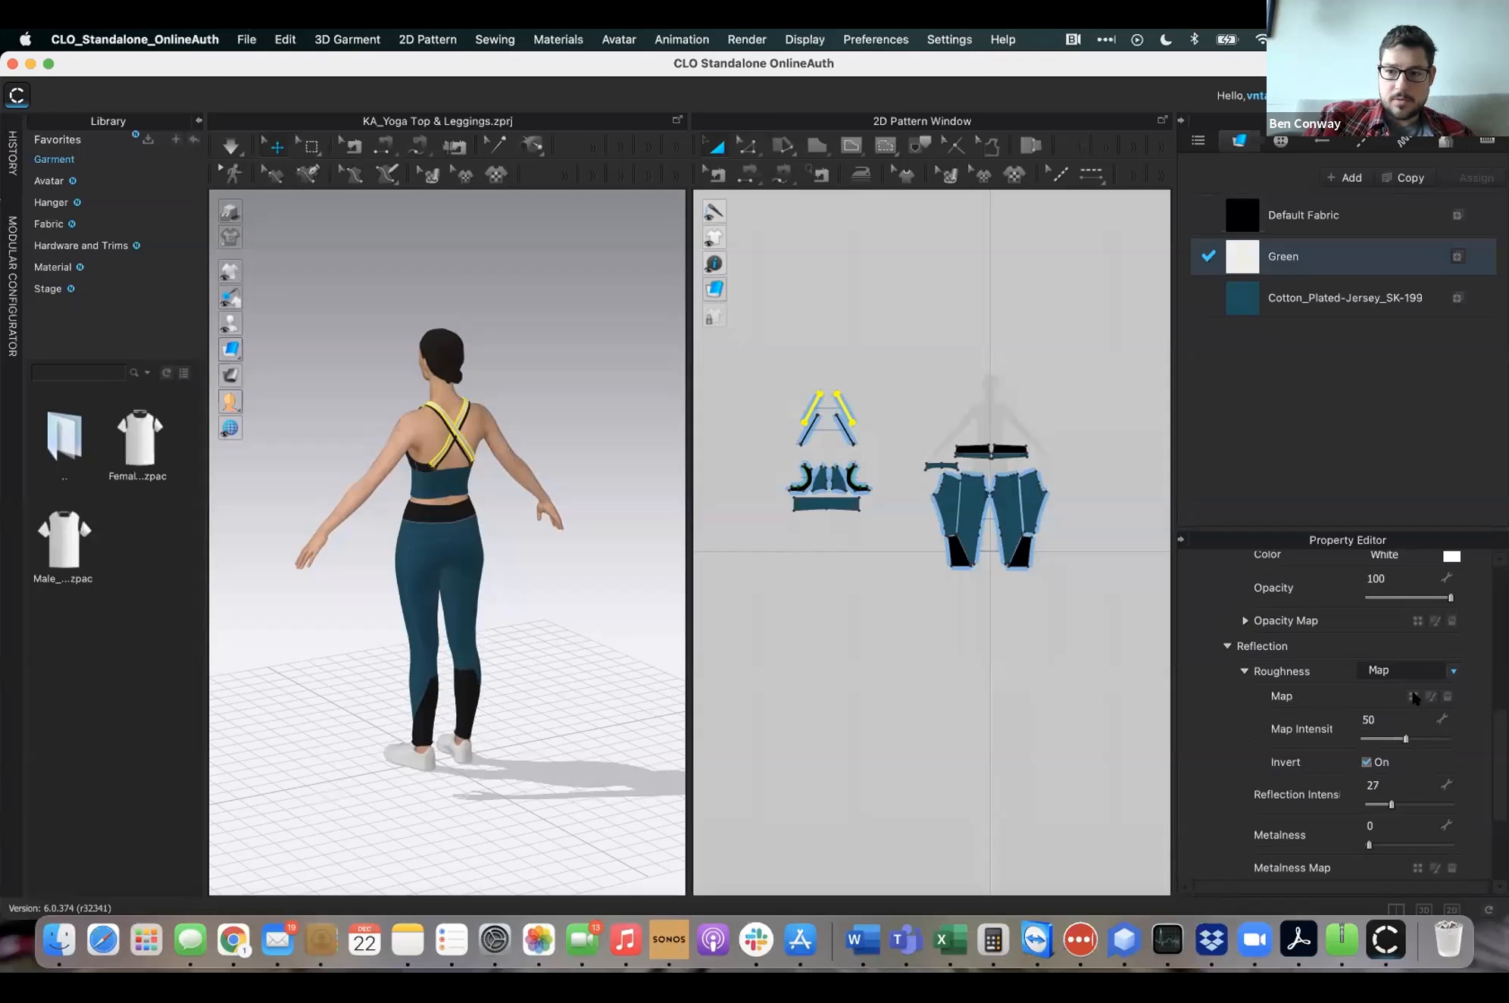
click(1413, 697)
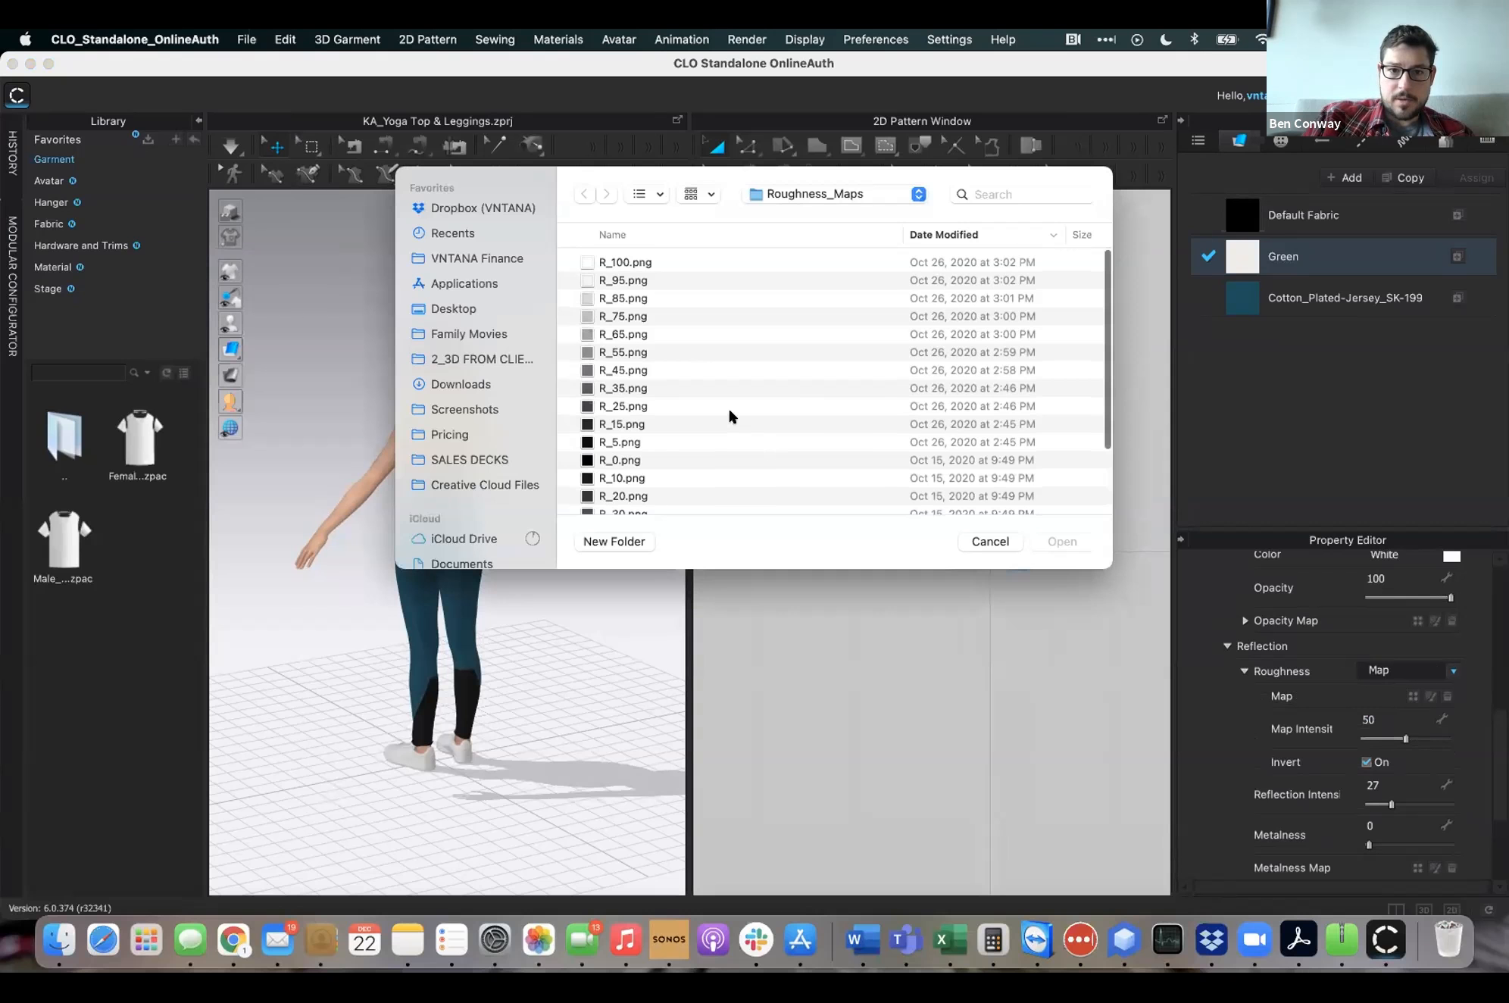
double_click(656, 369)
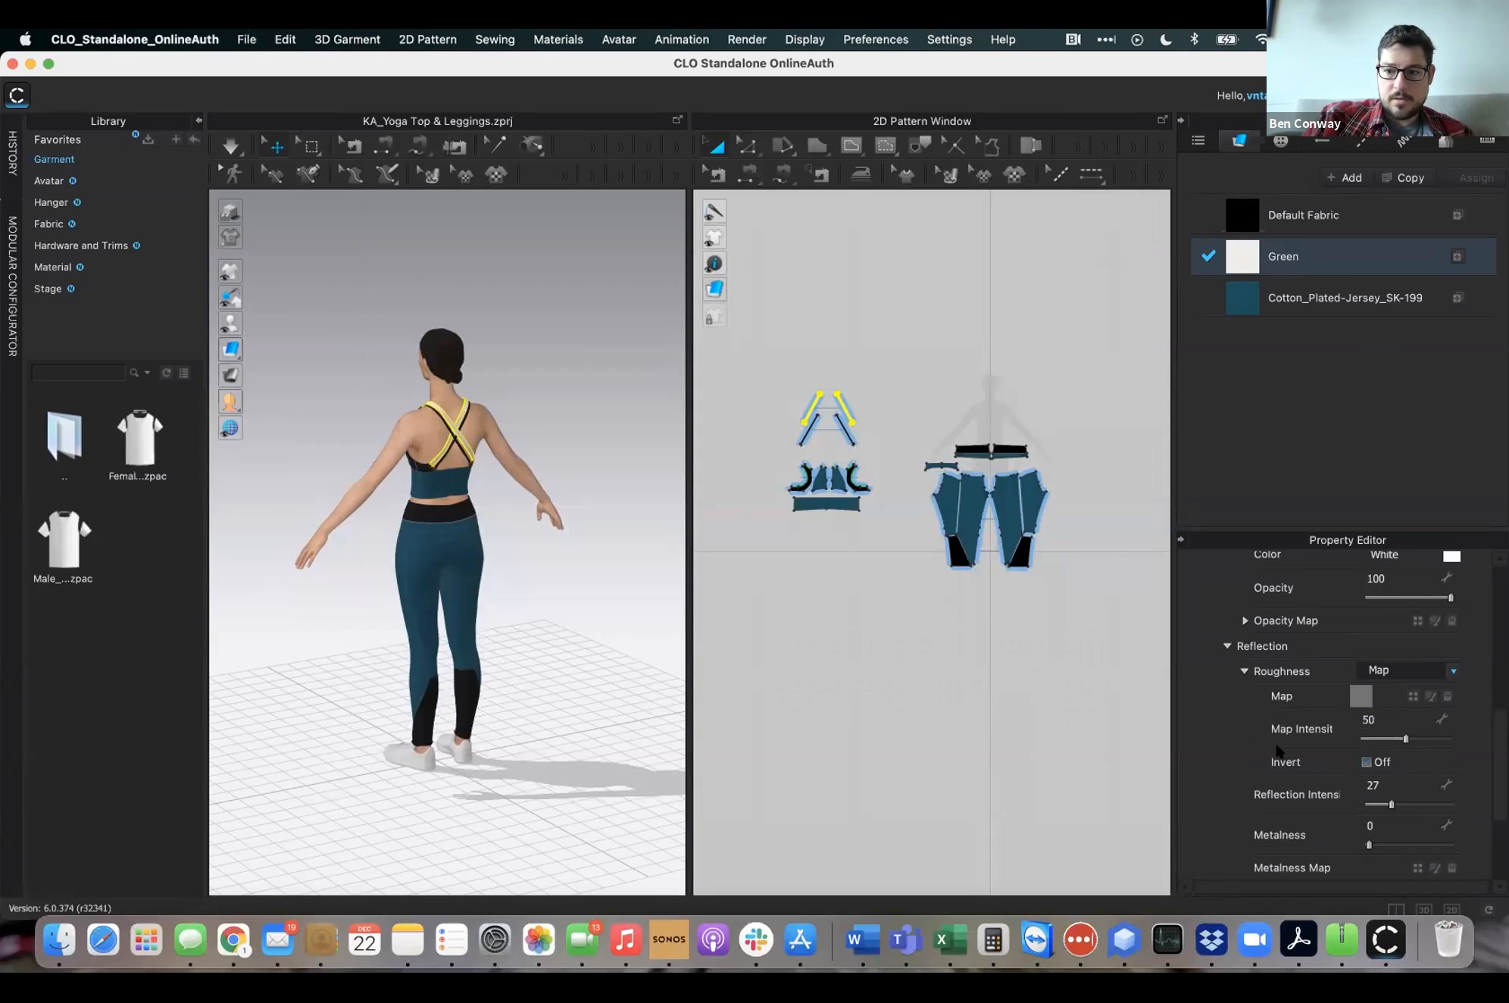
Step: Select the Cotton_Plated-Jersey_SK-199 fabric and review its normal map intensity and reflection roughness map settings
scroll(1278, 750, down, 2)
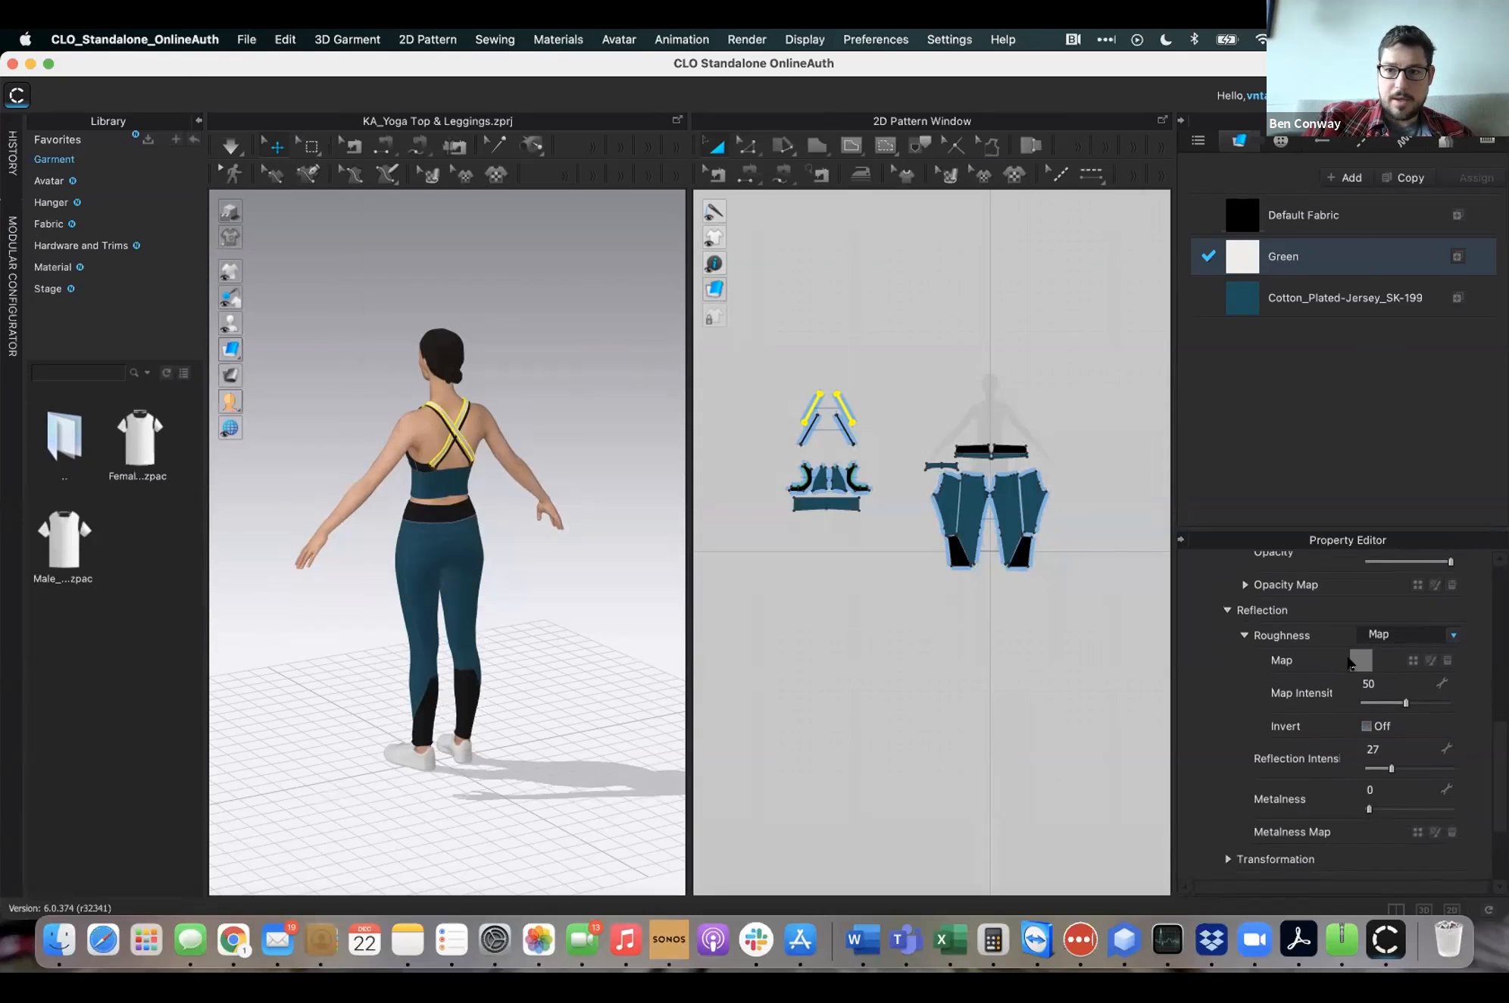
scroll(1351, 664, up, 3)
click(1321, 296)
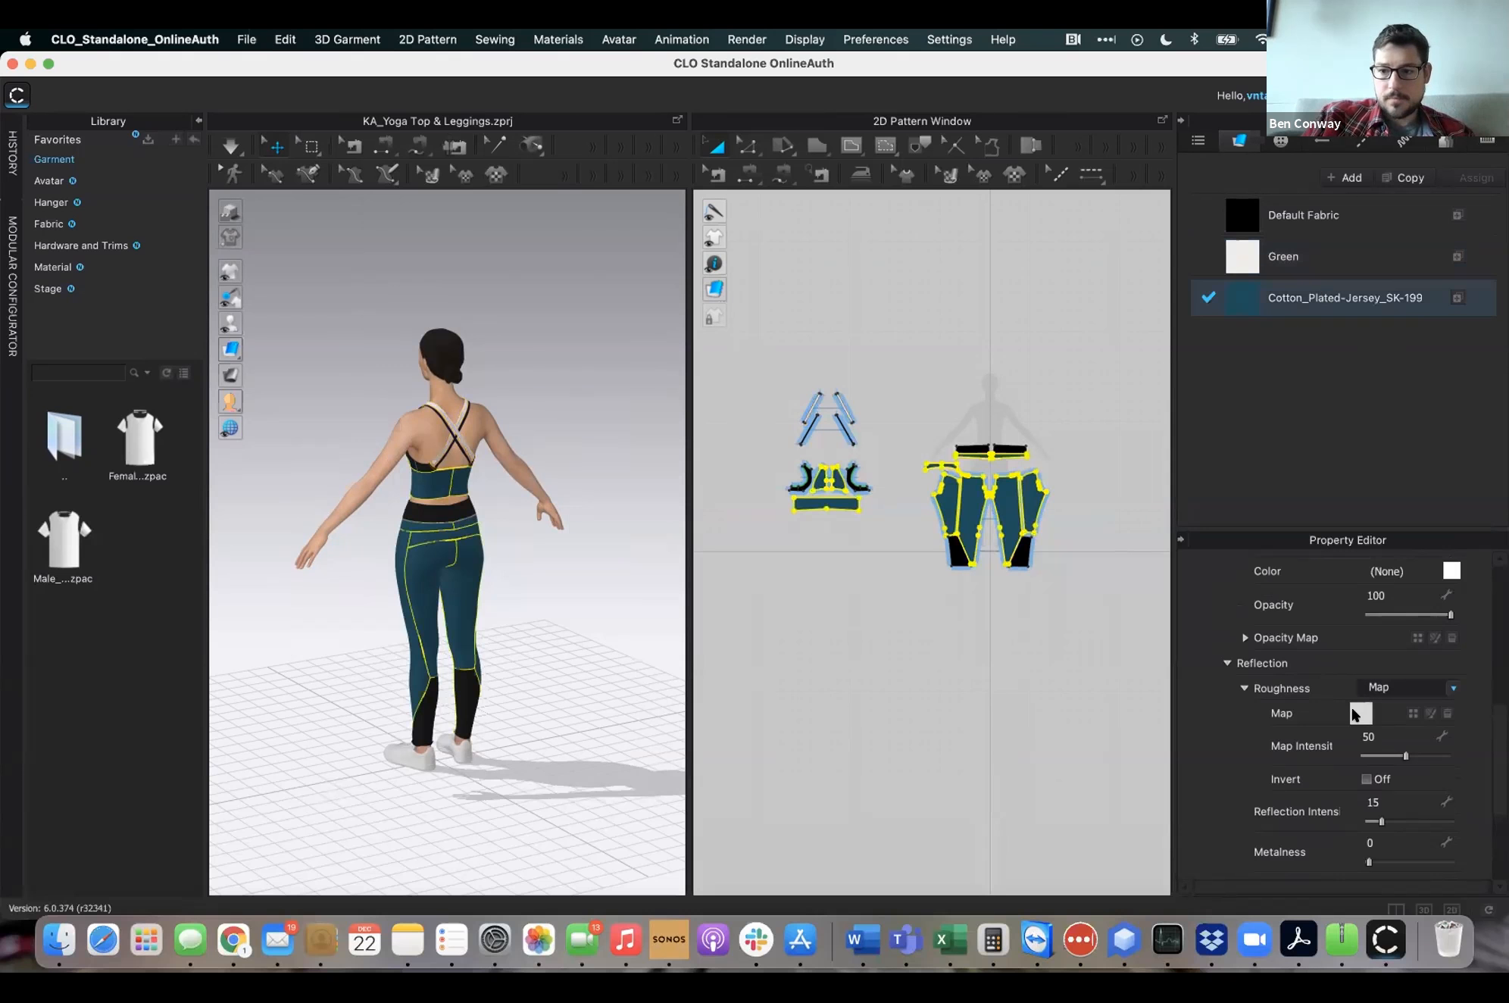
scroll(1340, 755, up, 8)
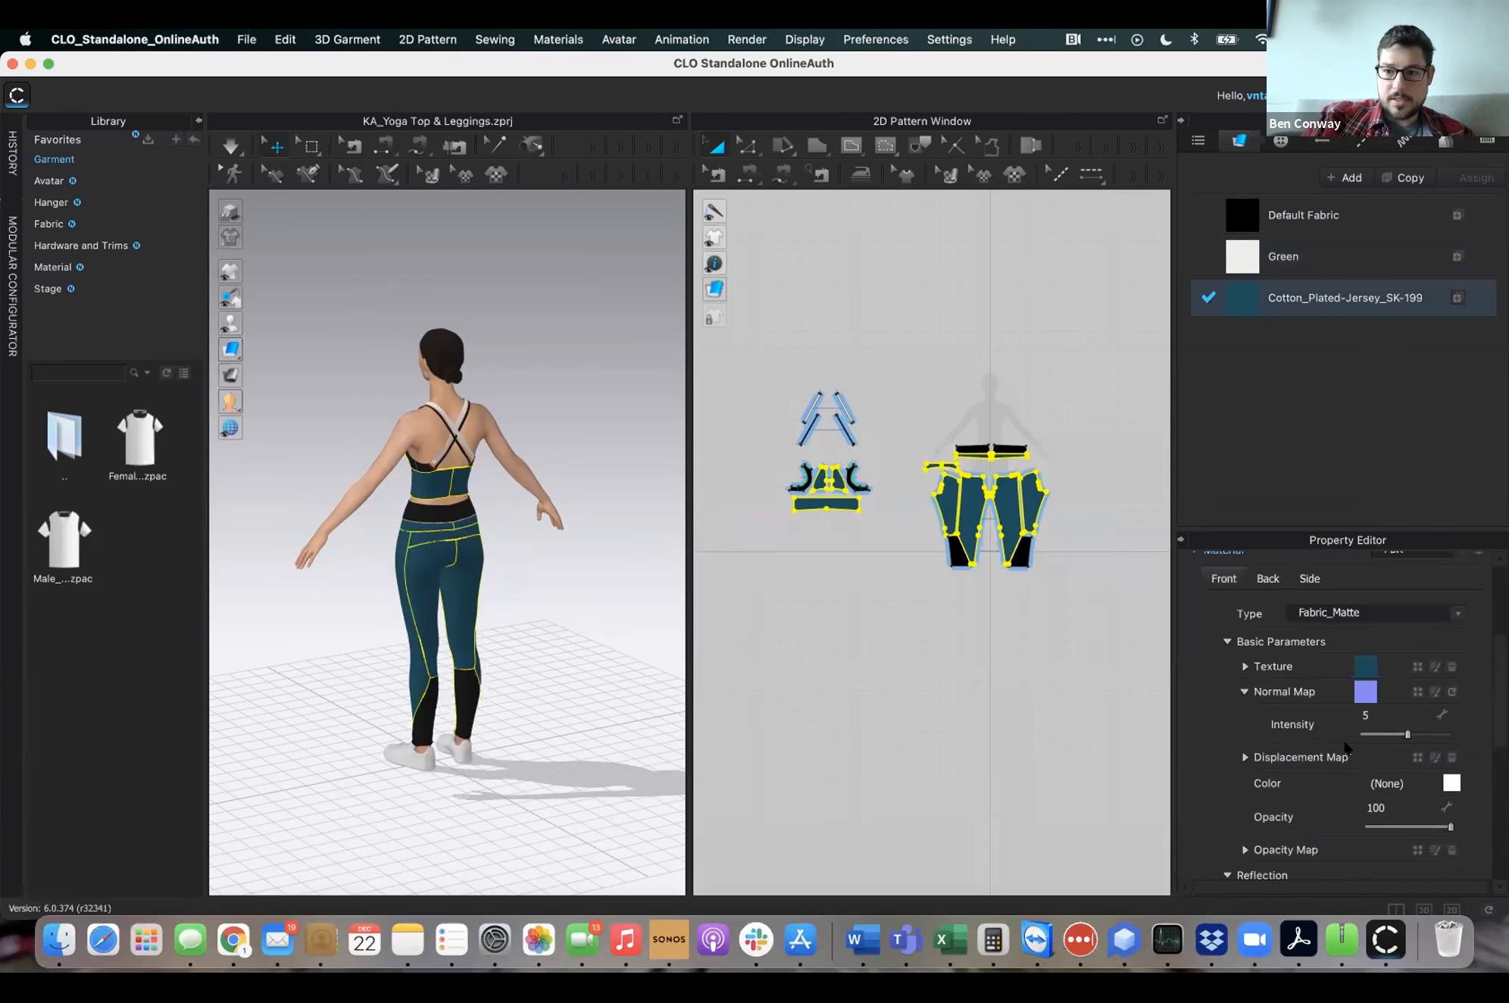
scroll(1345, 748, down, 8)
scroll(1346, 748, down, 1)
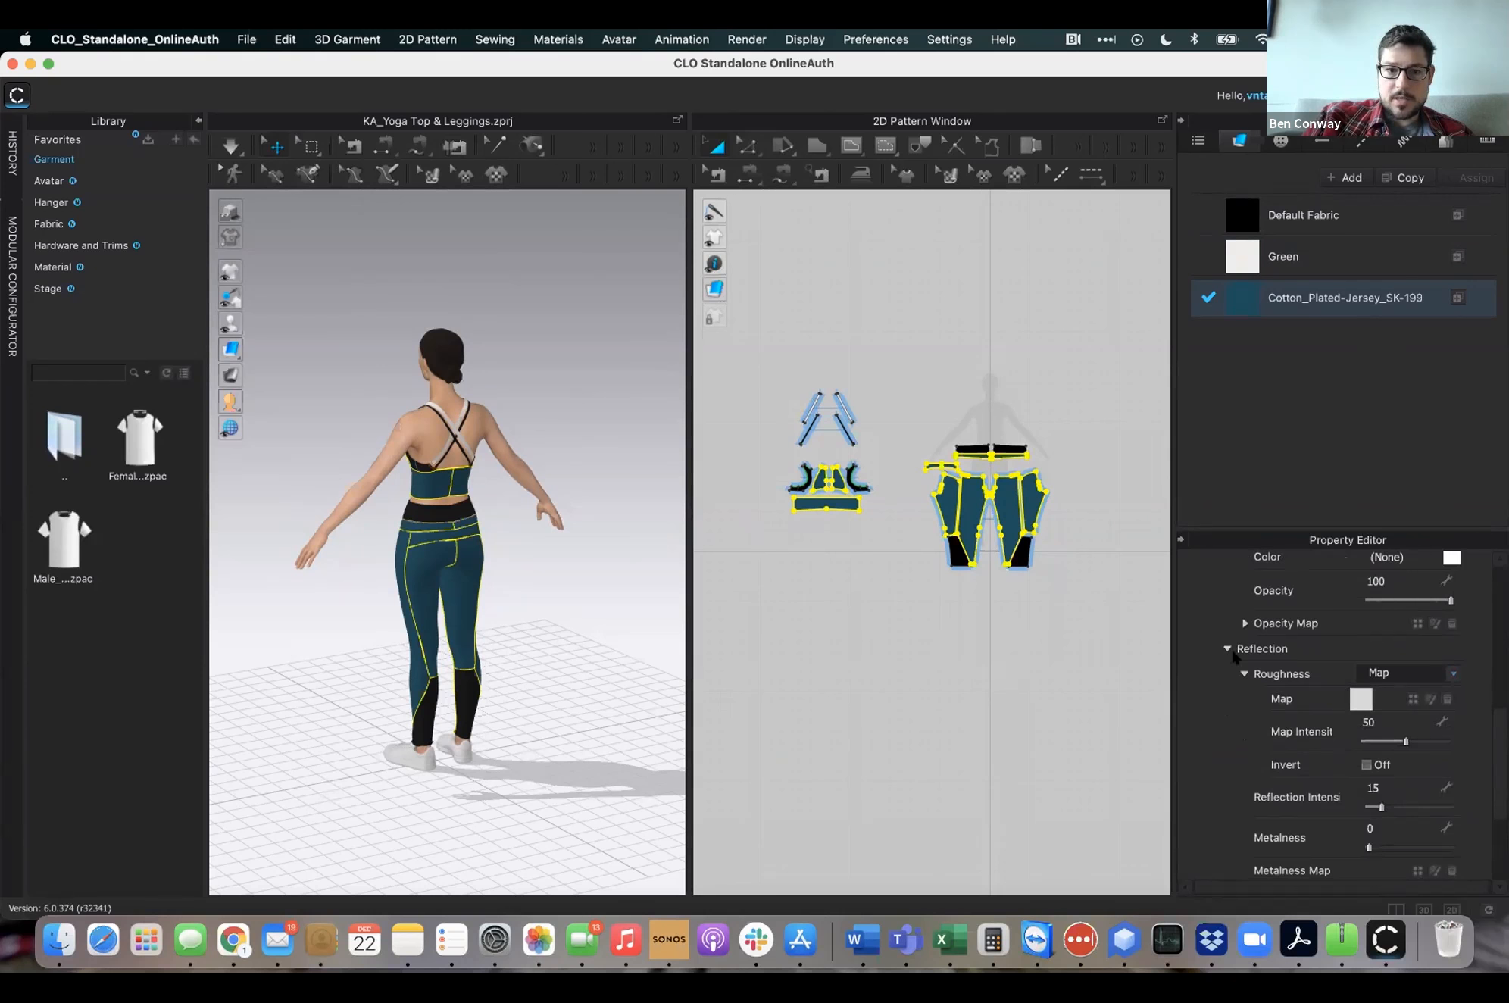
Step: Start a glTF 2.0 (GLB) export named Test in Downloads, replacing the existing file, choose Thick for the objects, and cancel the export
click(247, 40)
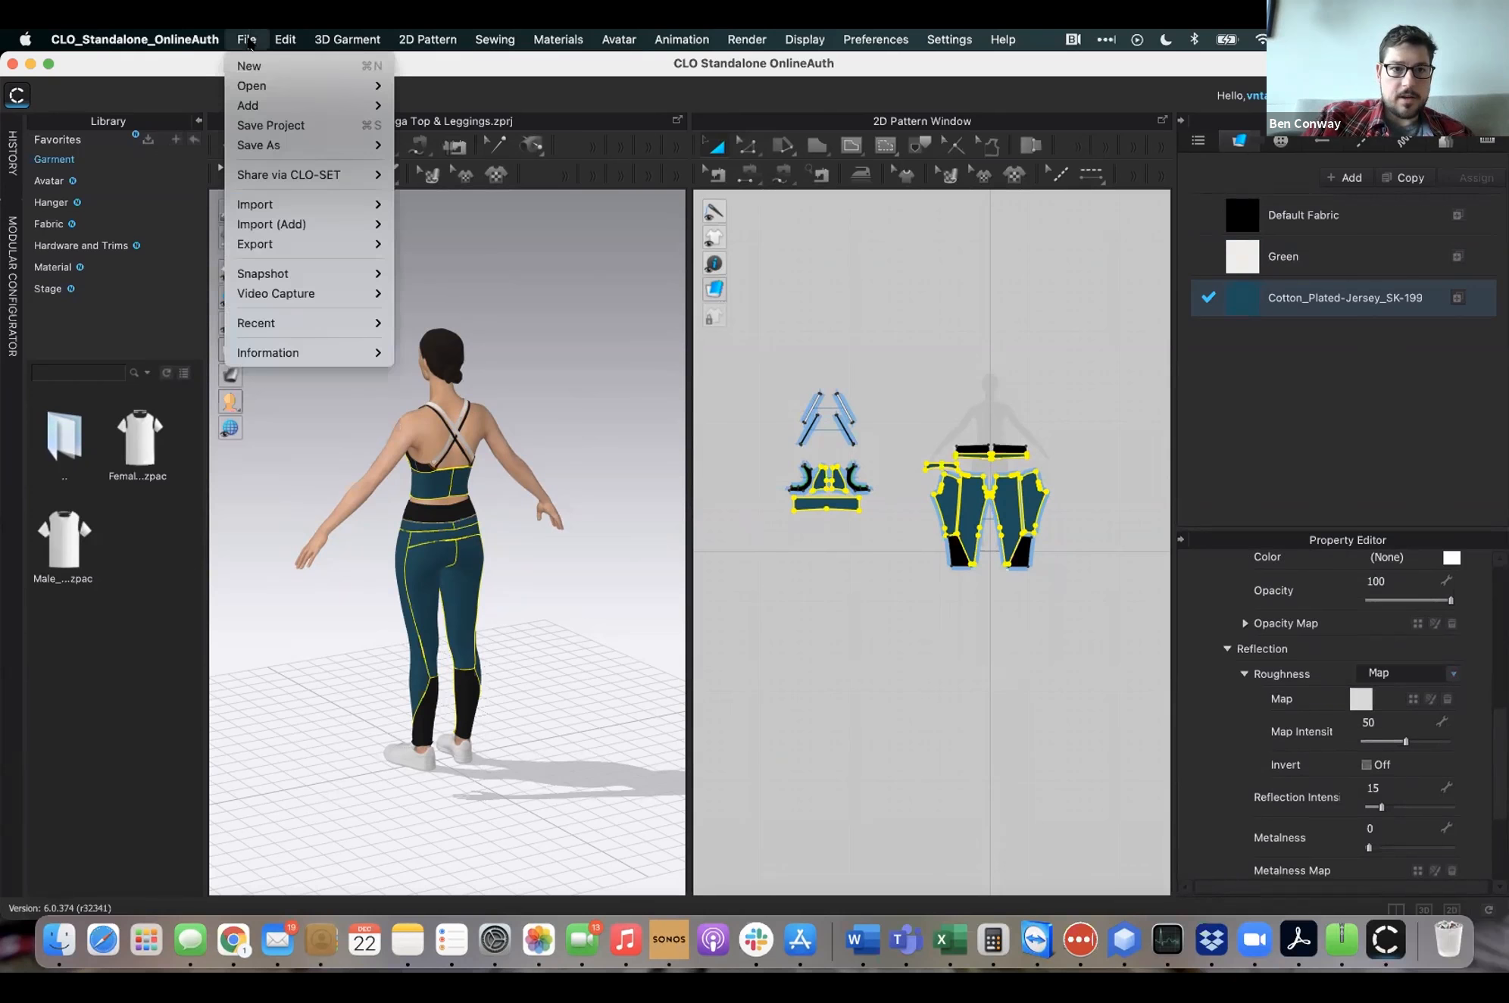
mouse_move(291, 245)
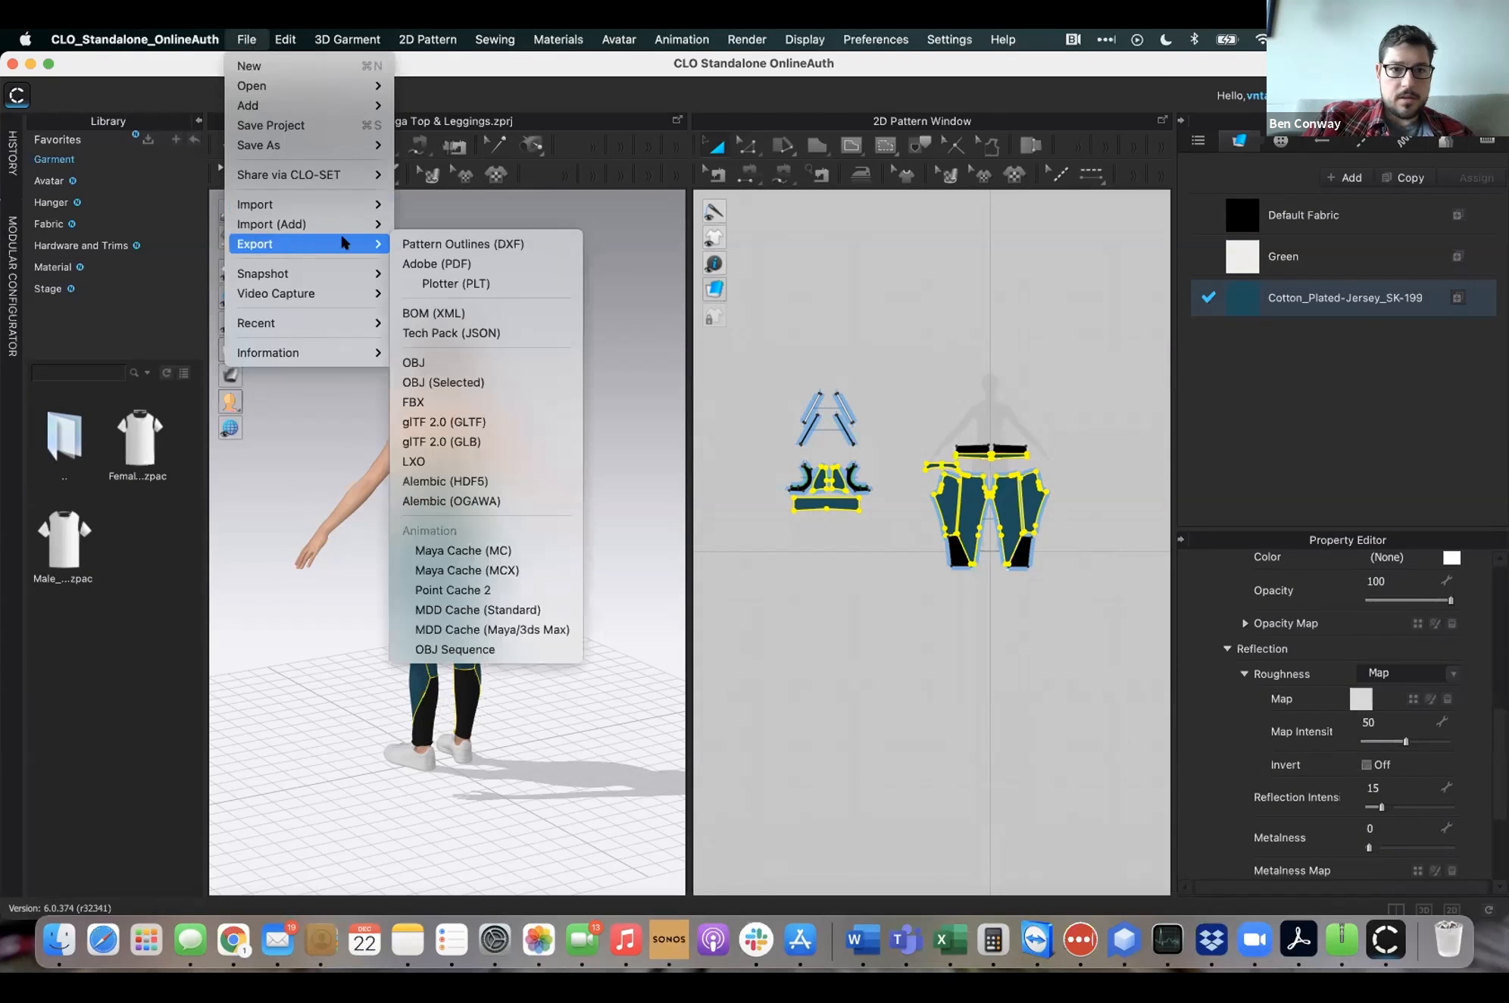
click(467, 442)
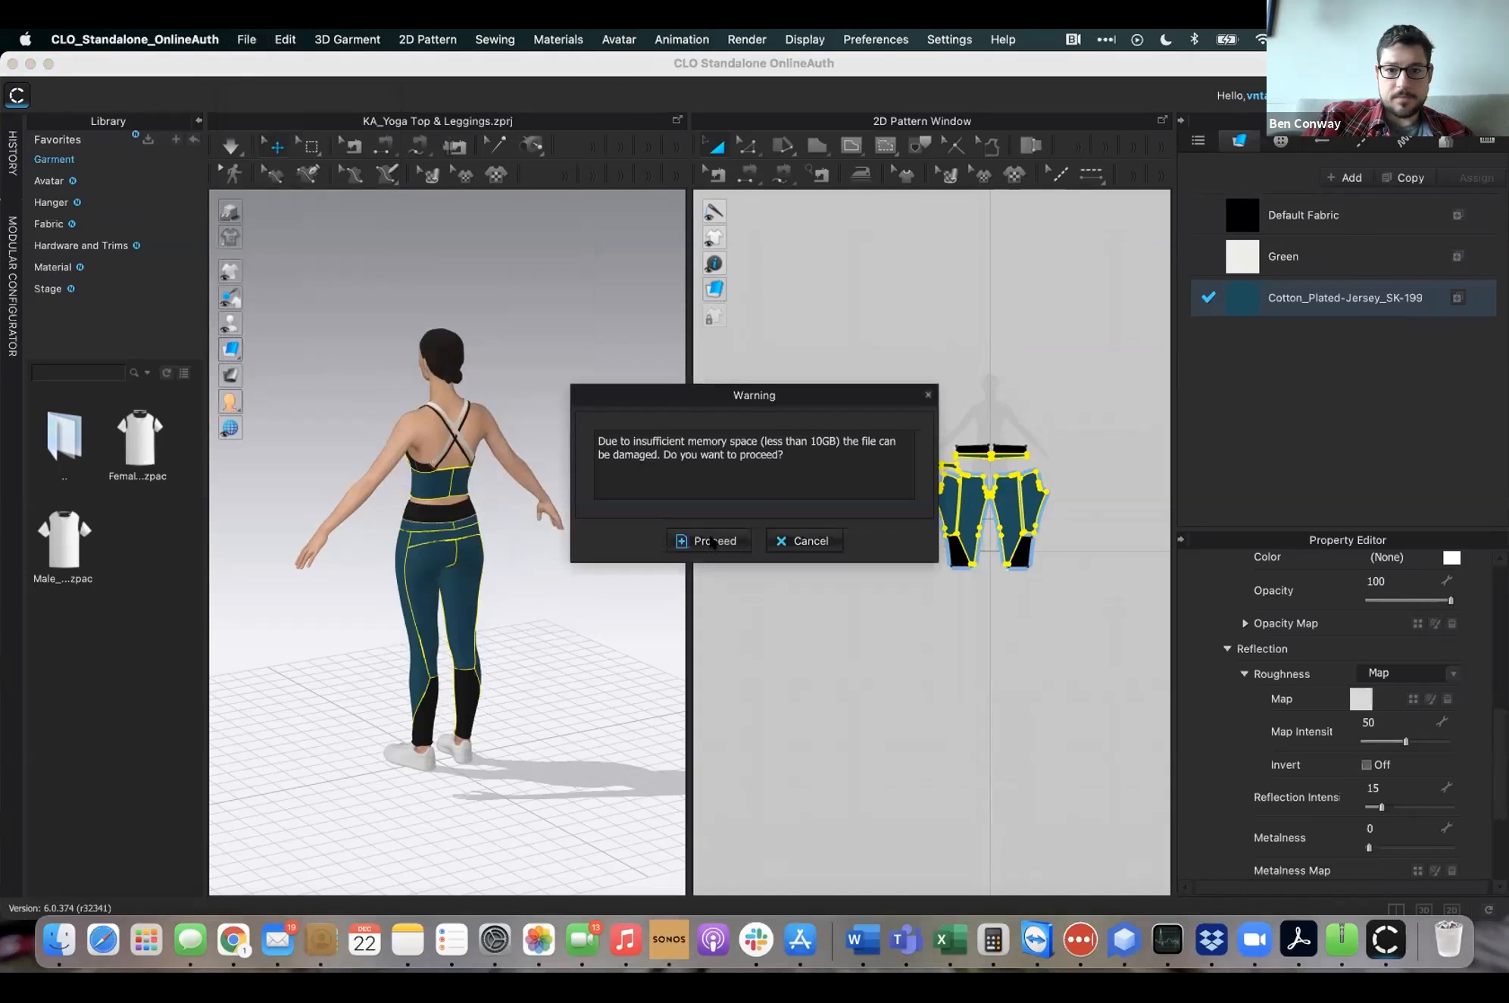
click(712, 542)
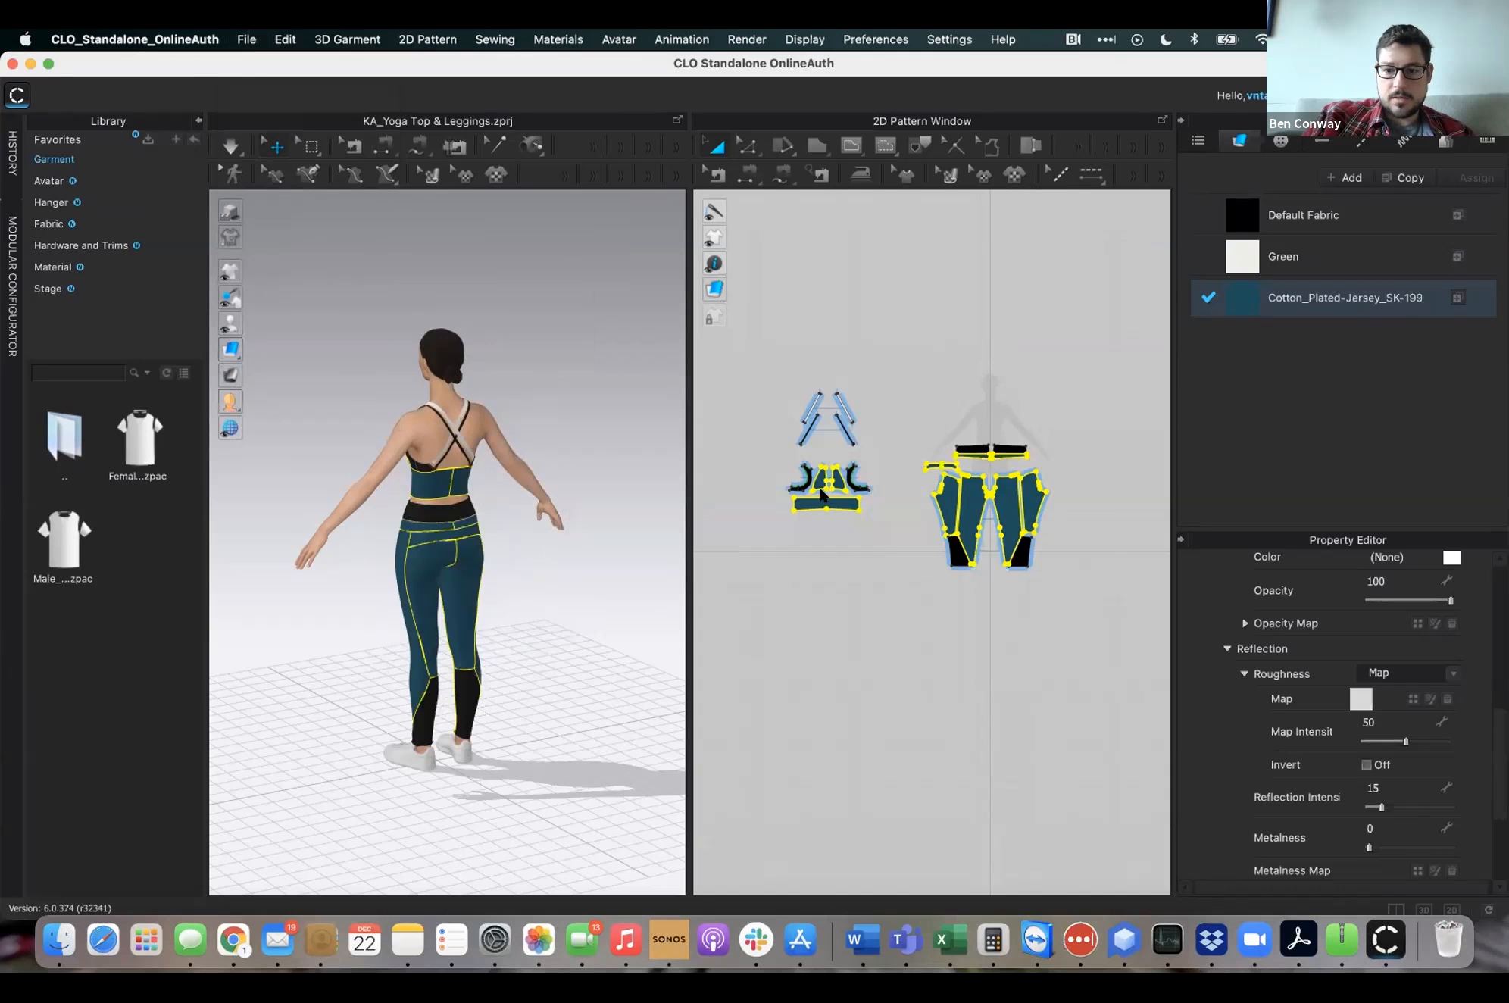
click(768, 204)
text(Test)
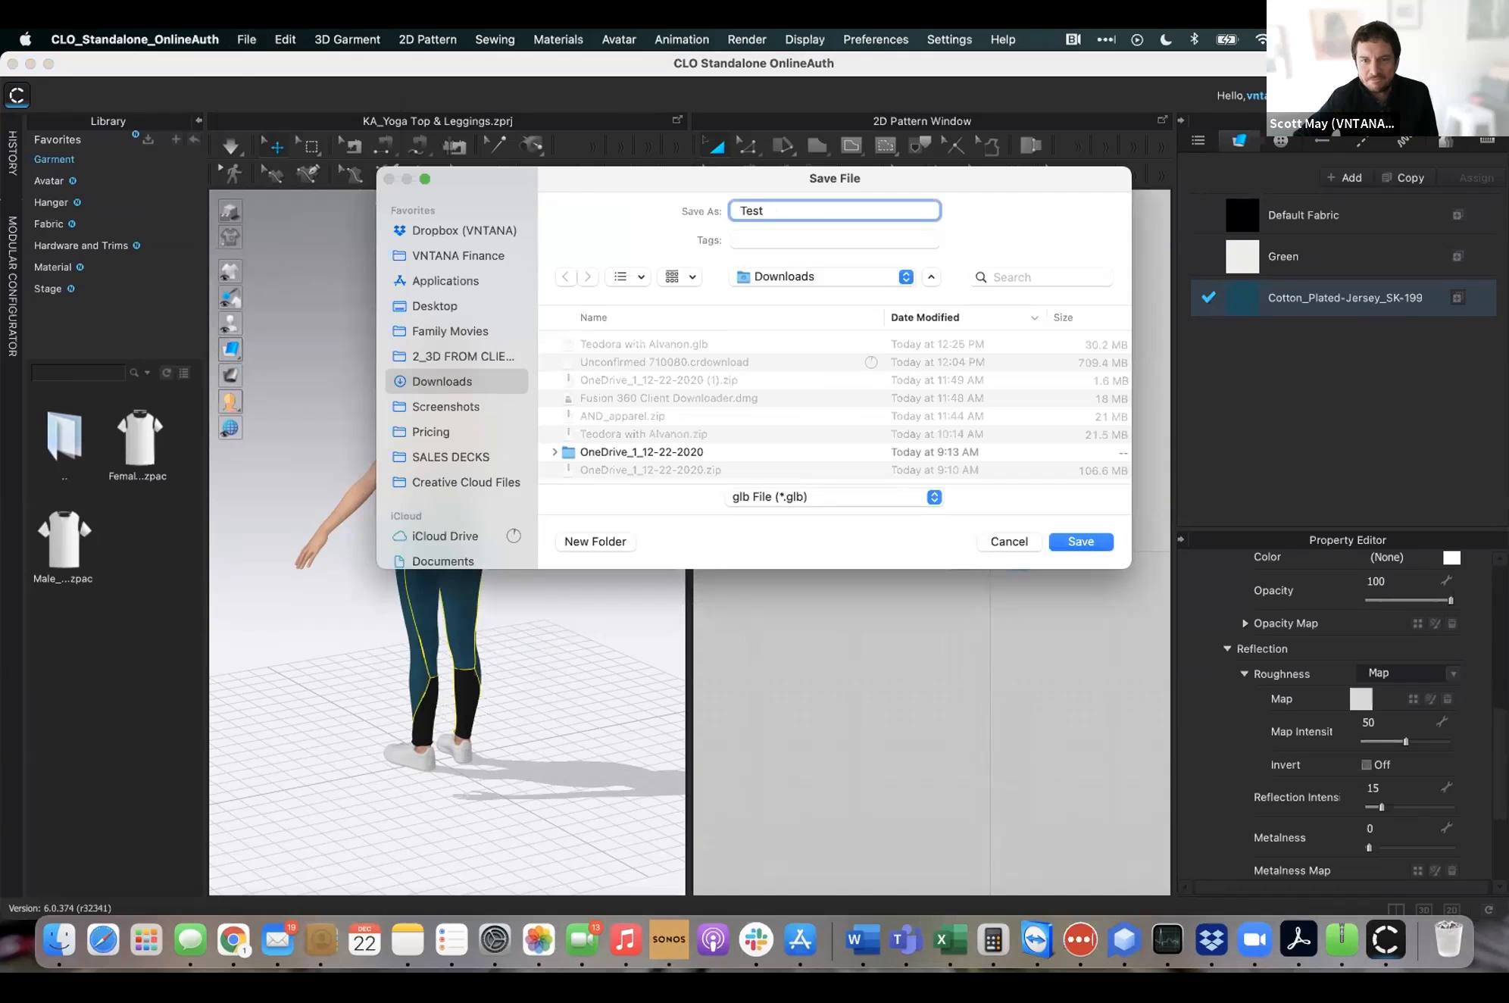
click(1078, 541)
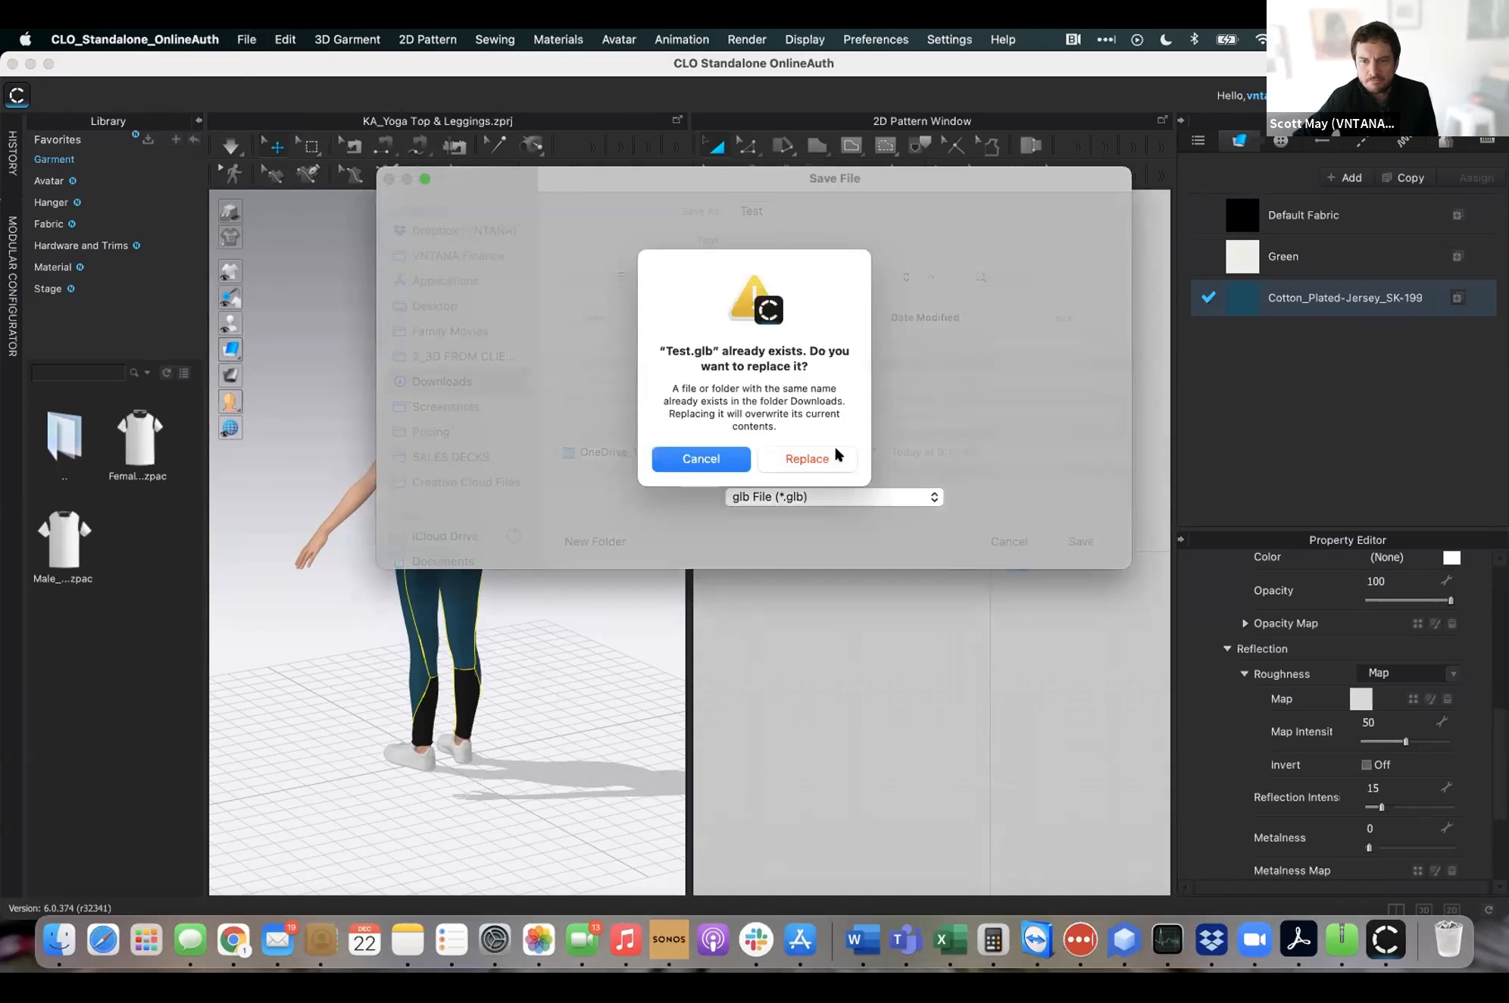
click(814, 458)
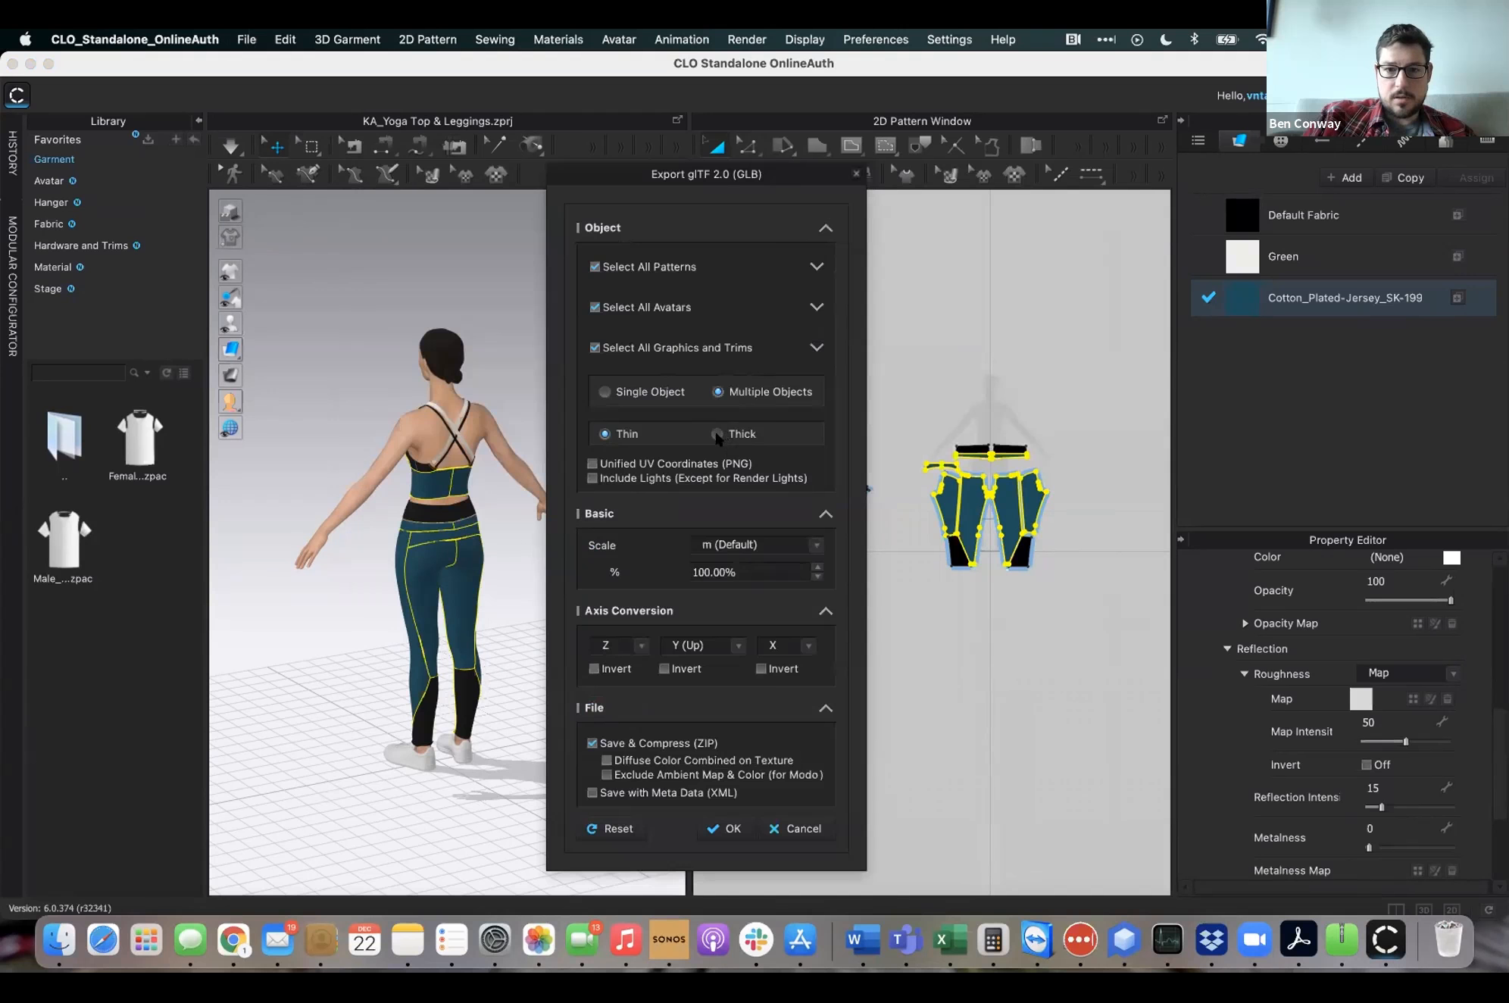
click(717, 434)
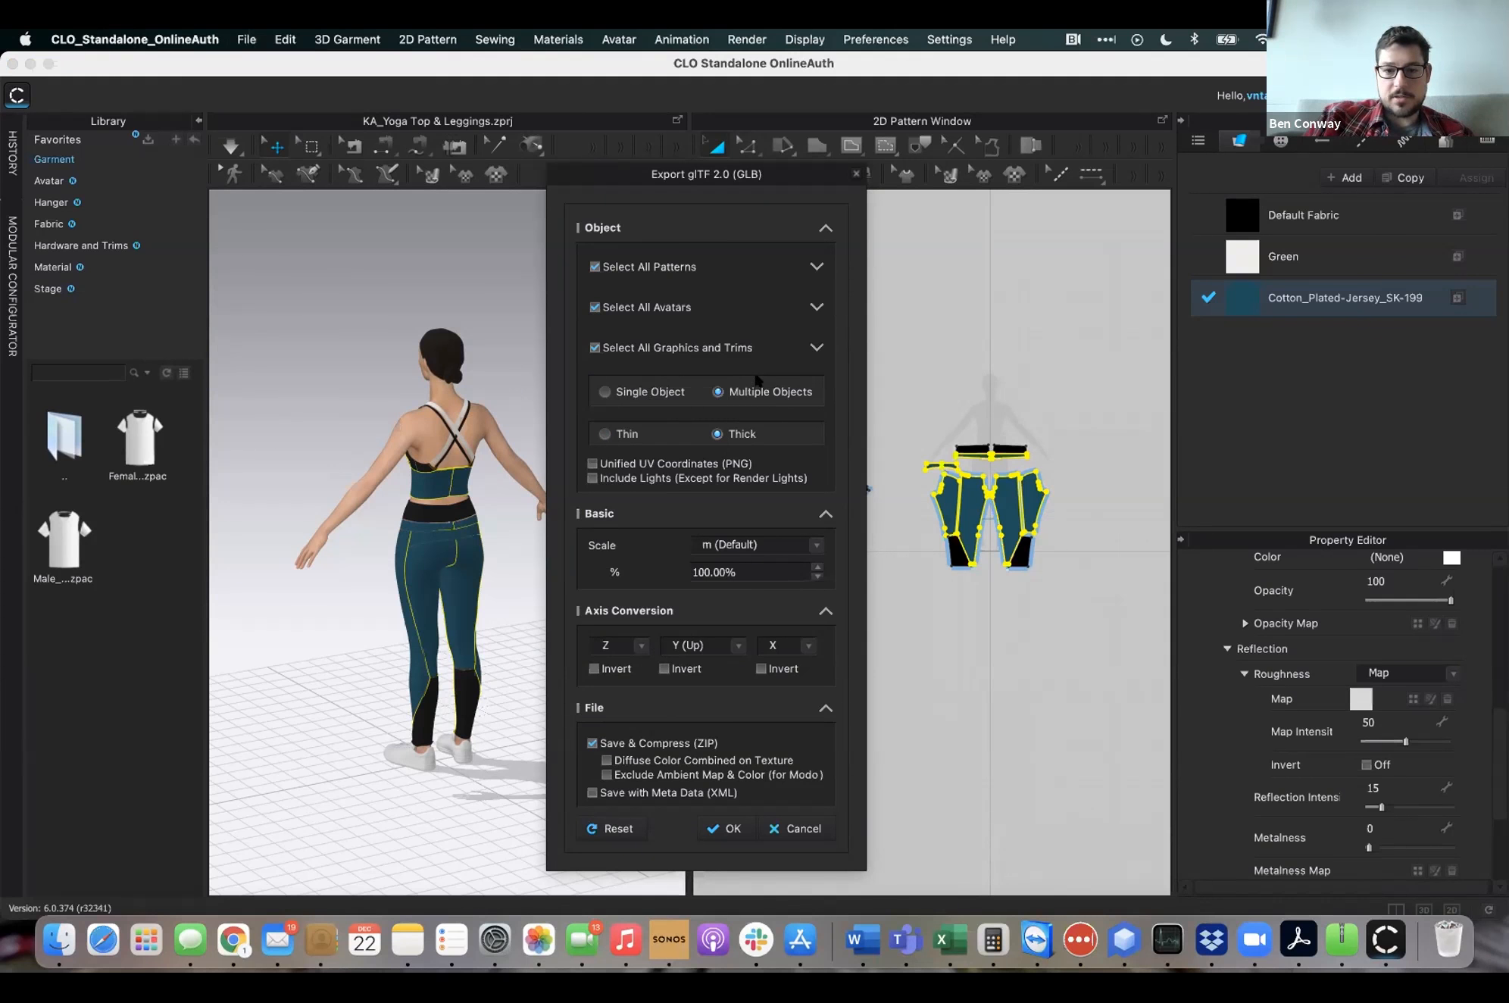
click(801, 829)
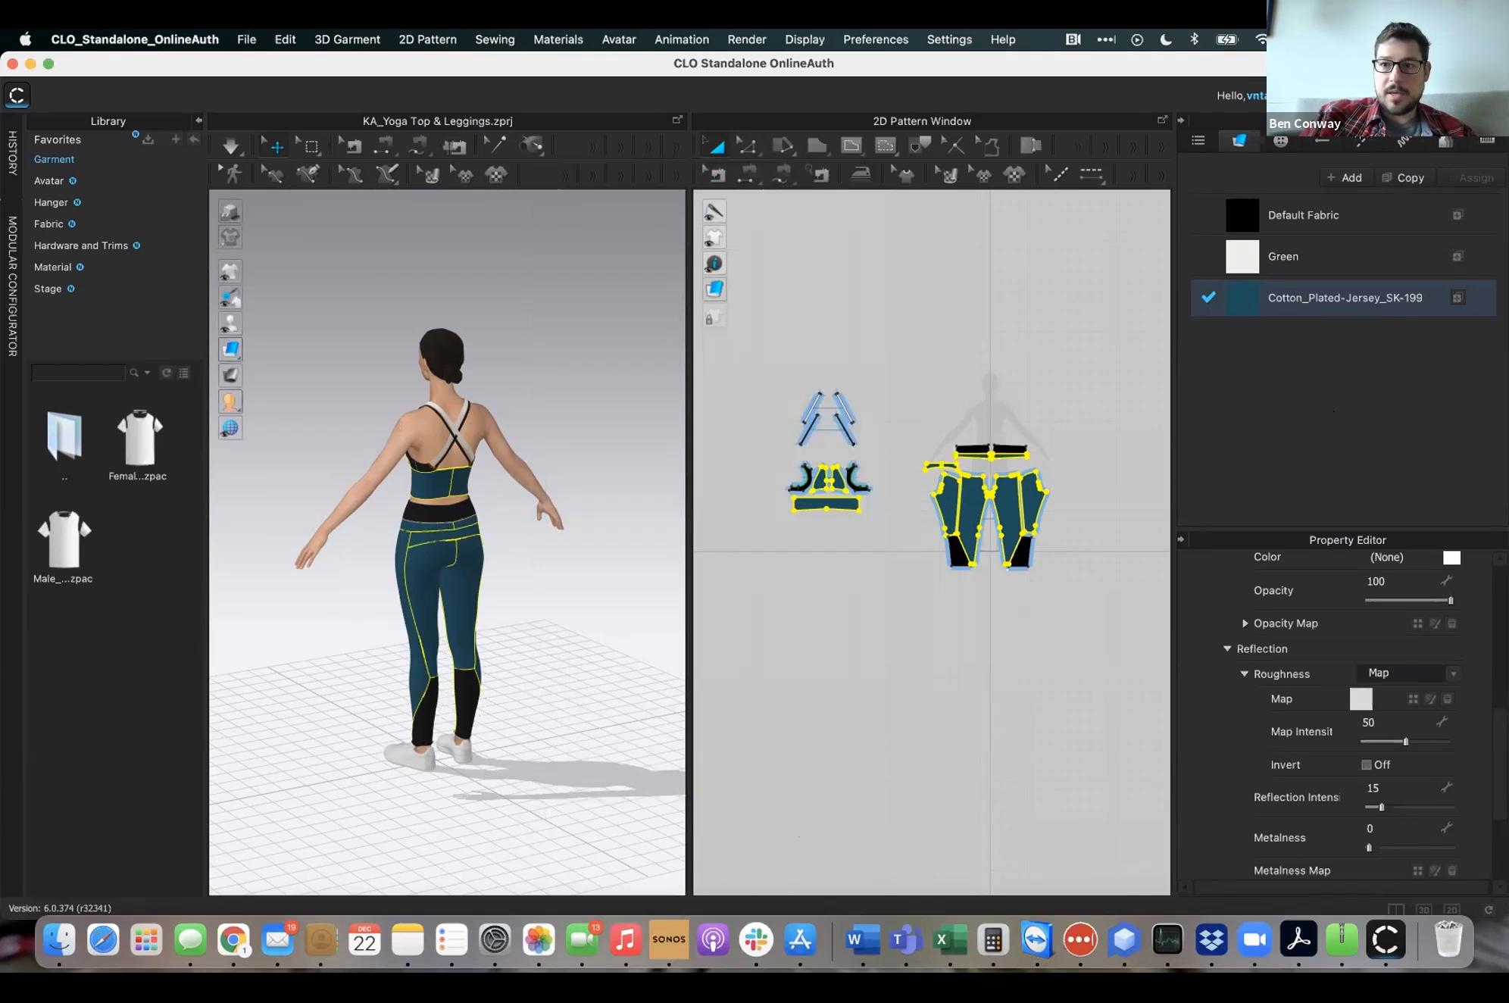
Step: Show the garment's topstitches and select both Default Topstitch and the ISO_514 two-needle topstitch to check their properties
click(1361, 142)
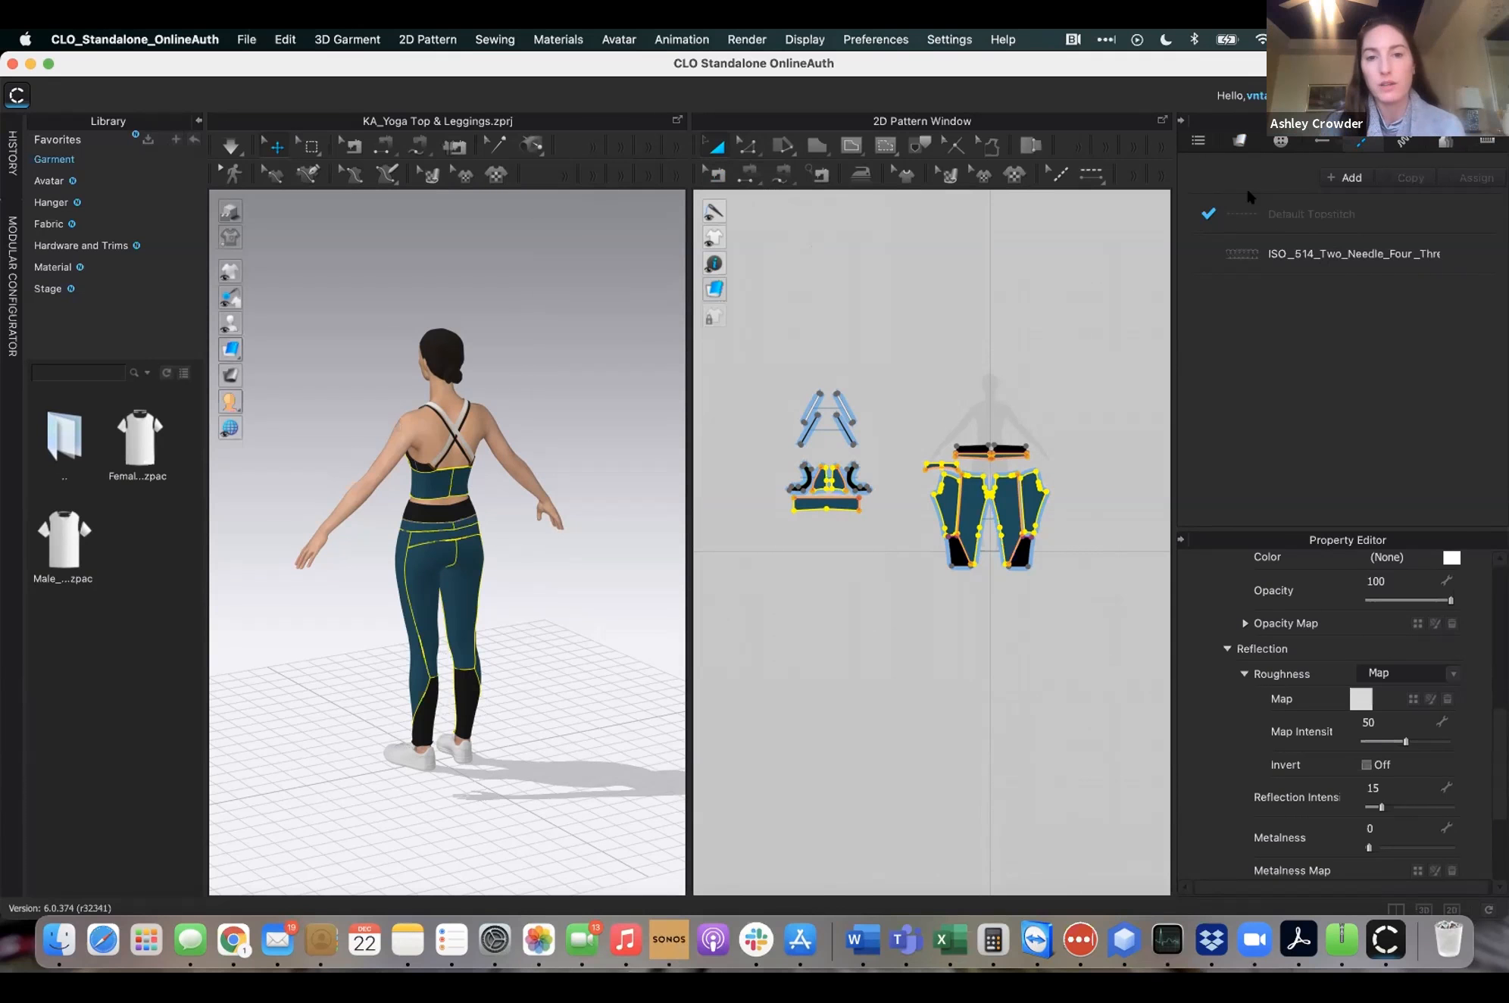
click(1271, 217)
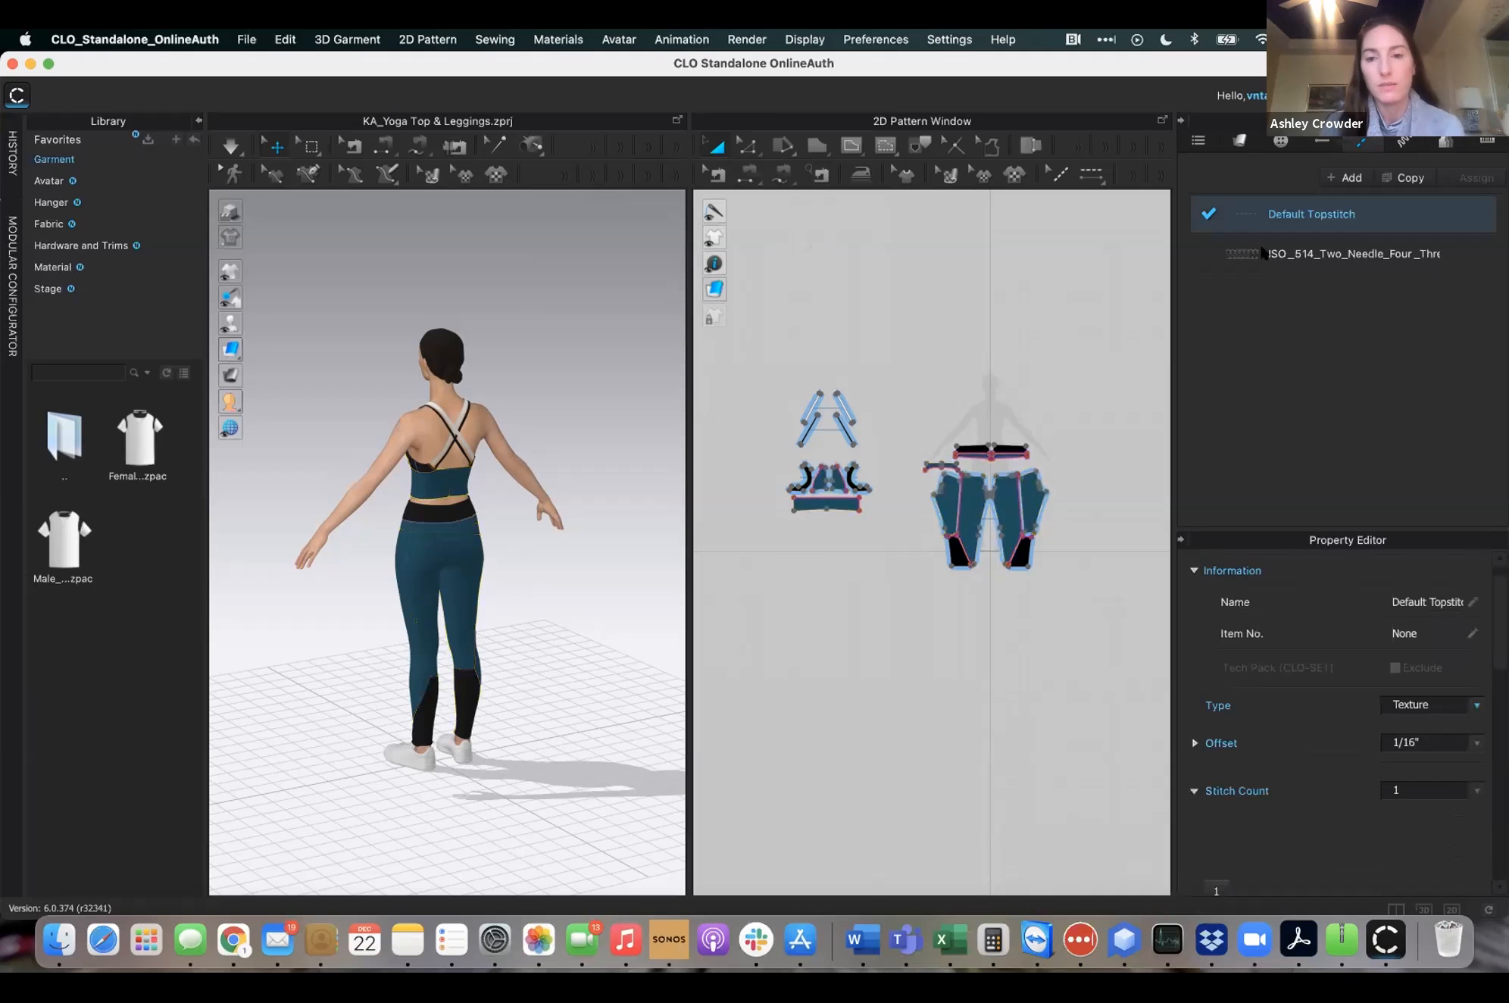
click(1263, 256)
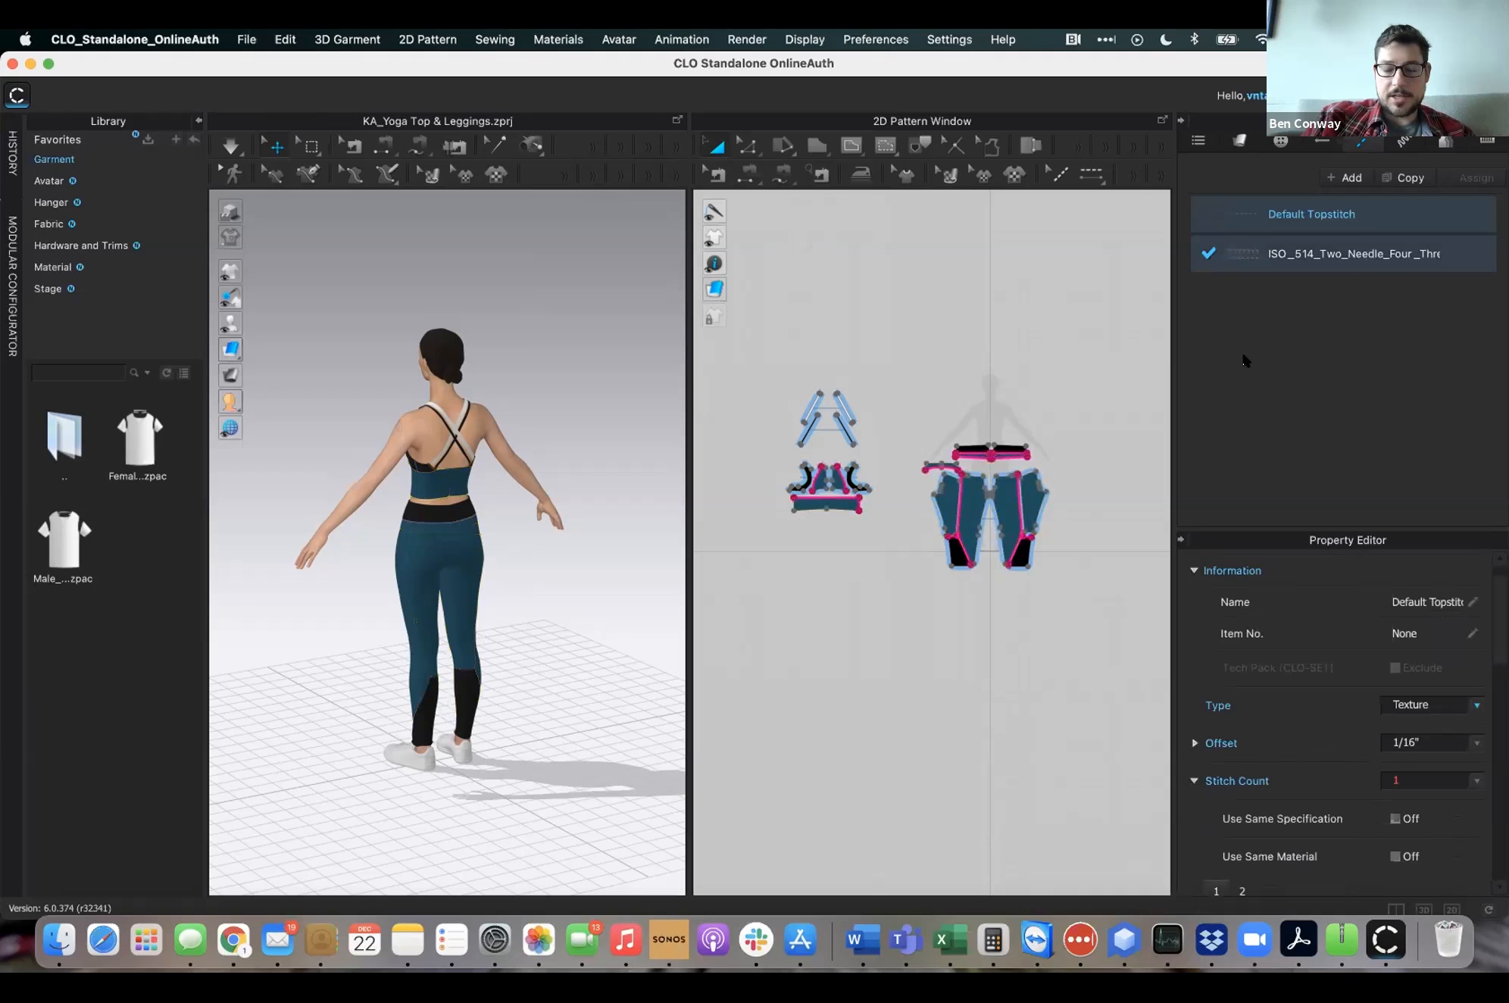